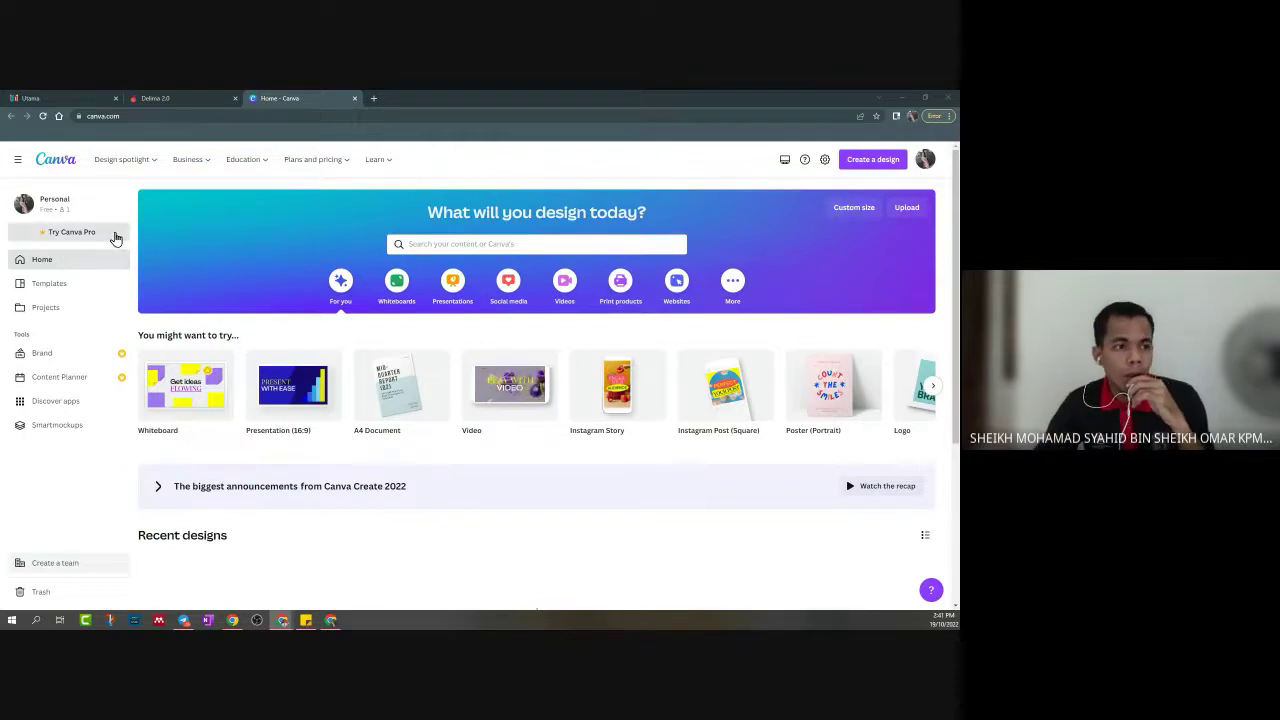
Enlarge the browser display of the Canva home page so its contents are easier to read
{"action": "key", "text": "ctrl+plus"}
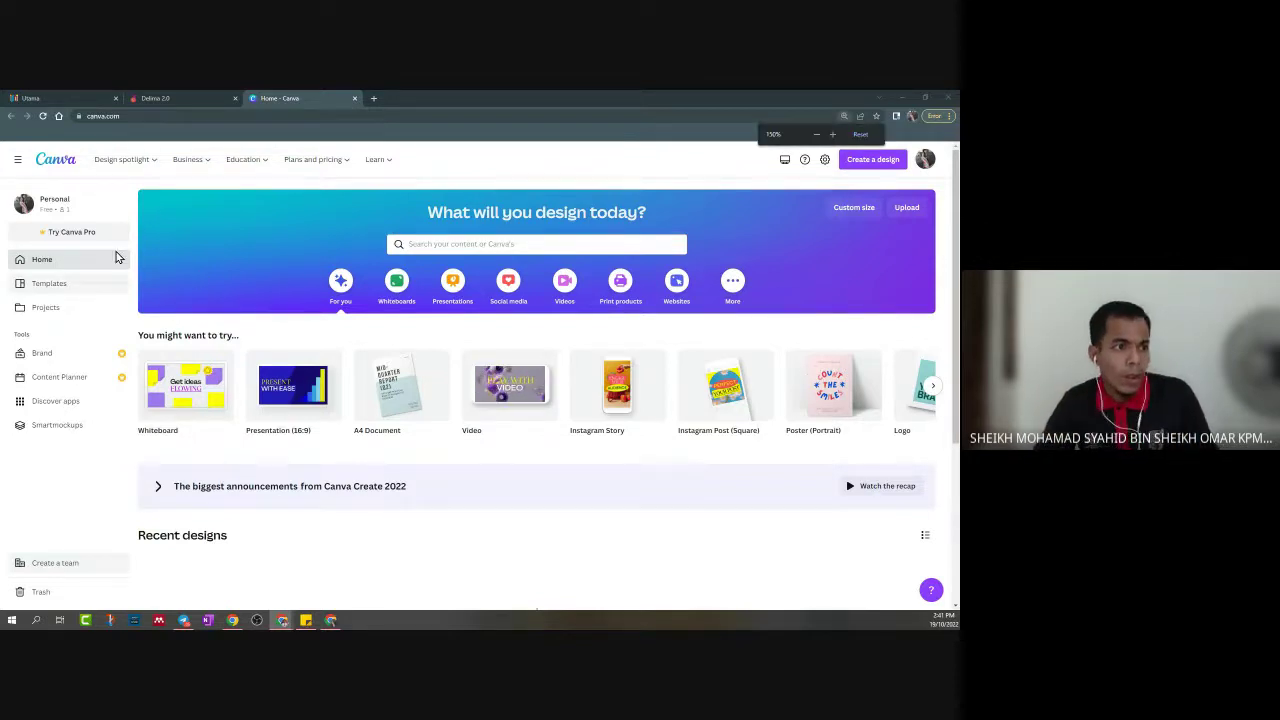
{"action": "key", "text": "ctrl+plus"}
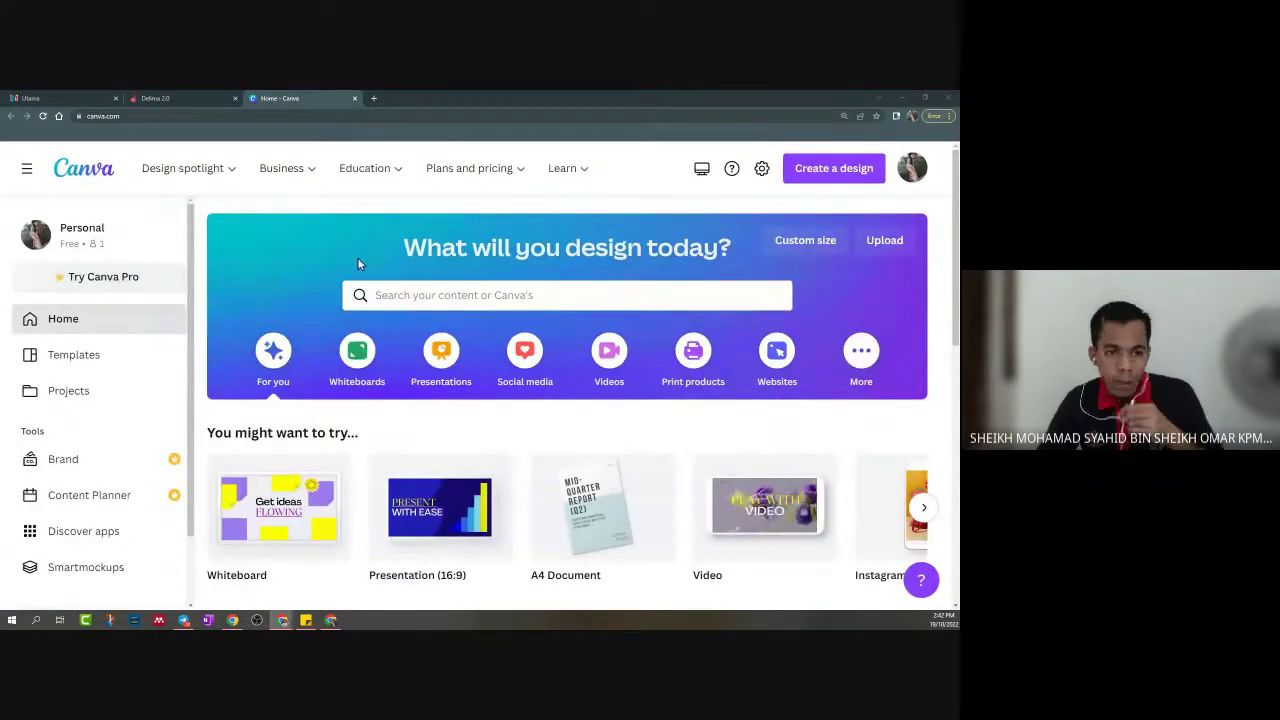
{"action": "key", "text": "ctrl+plus"}
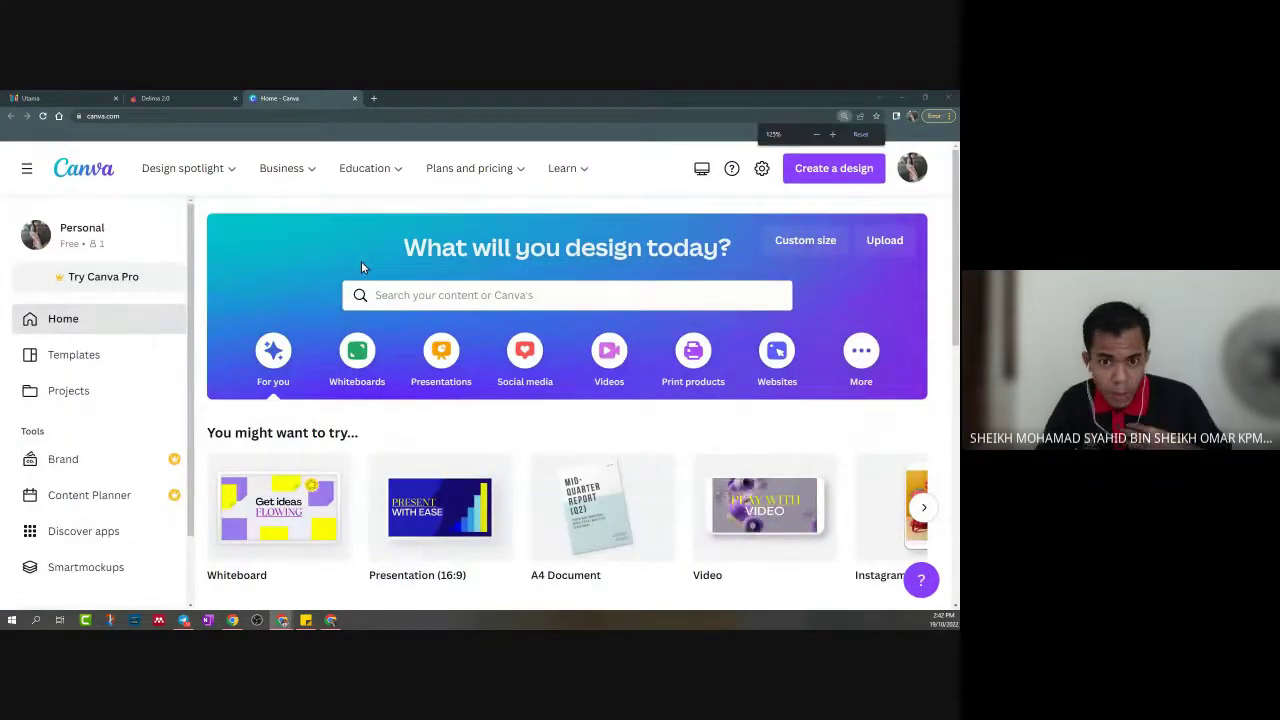
{"action": "key", "text": "ctrl+minus"}
{"action": "scroll", "coordinate": [493, 261], "scroll_direction": "down", "scroll_amount": 1}
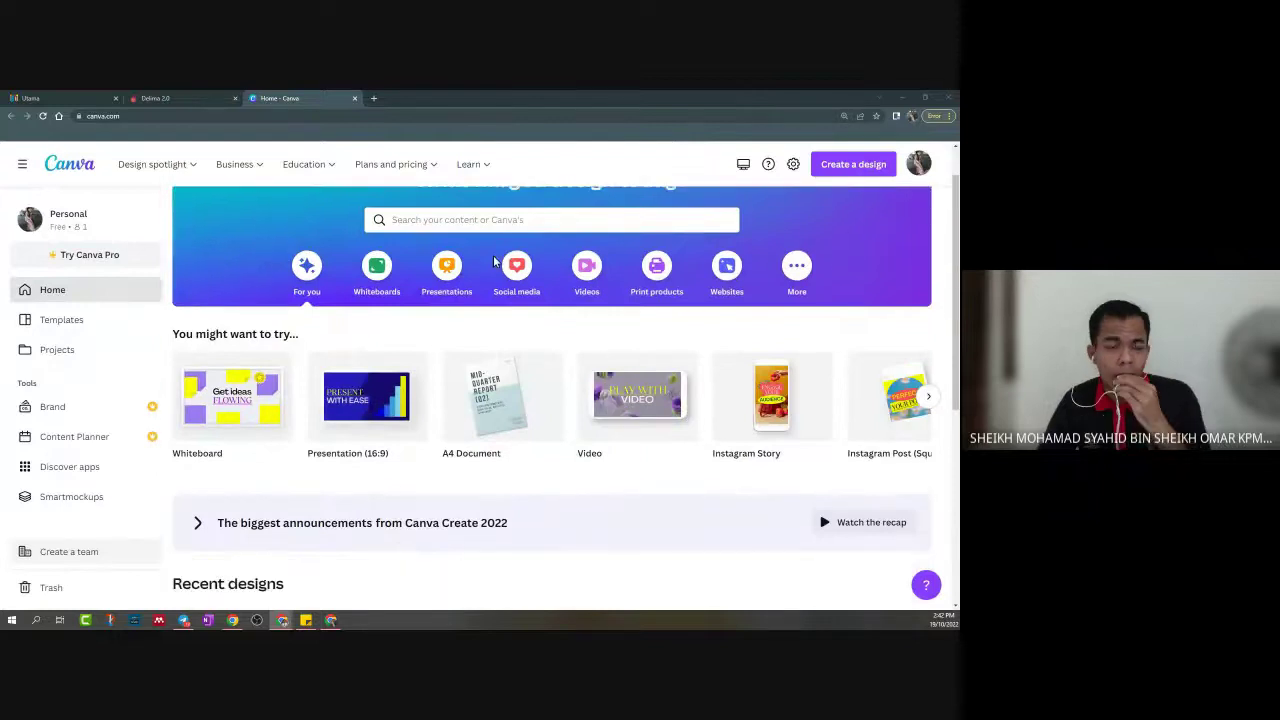
{"action": "scroll", "coordinate": [493, 261], "scroll_direction": "up", "scroll_amount": 1}
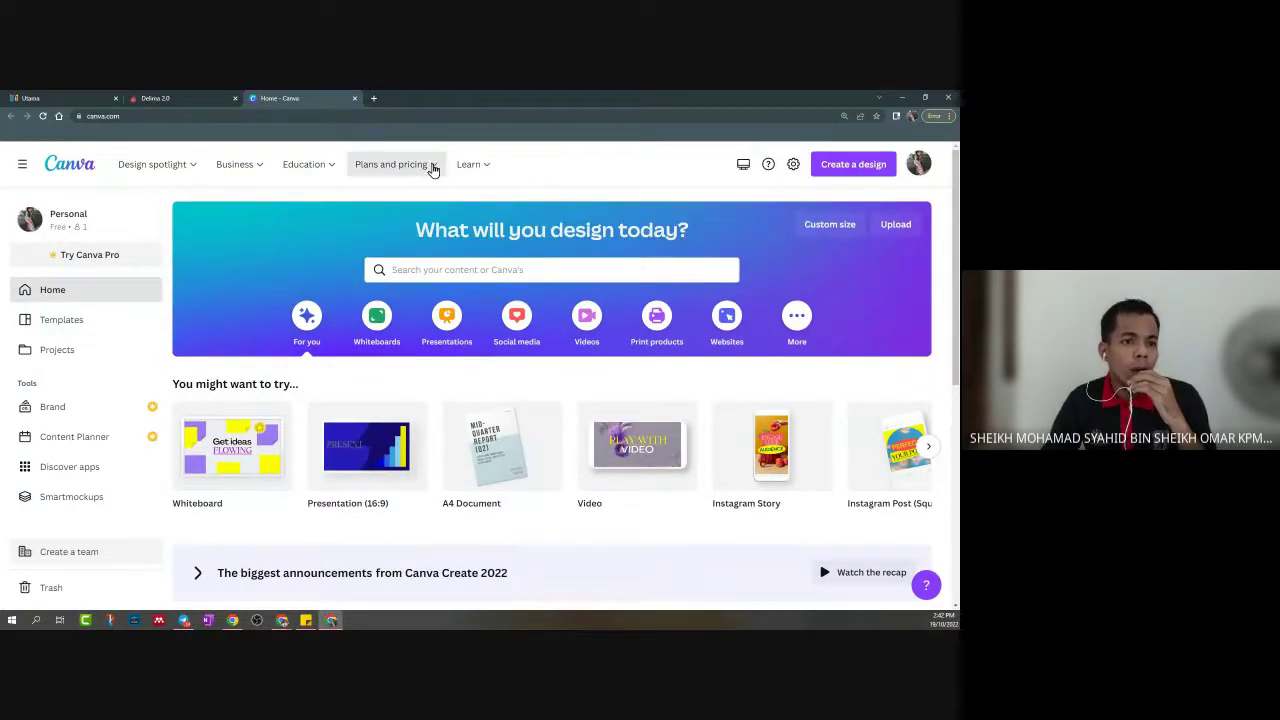
Open the pricing comparison and examine the yearly prices and features of the Free, Pro and Teams plans
{"action": "mouse_move", "coordinate": [433, 168]}
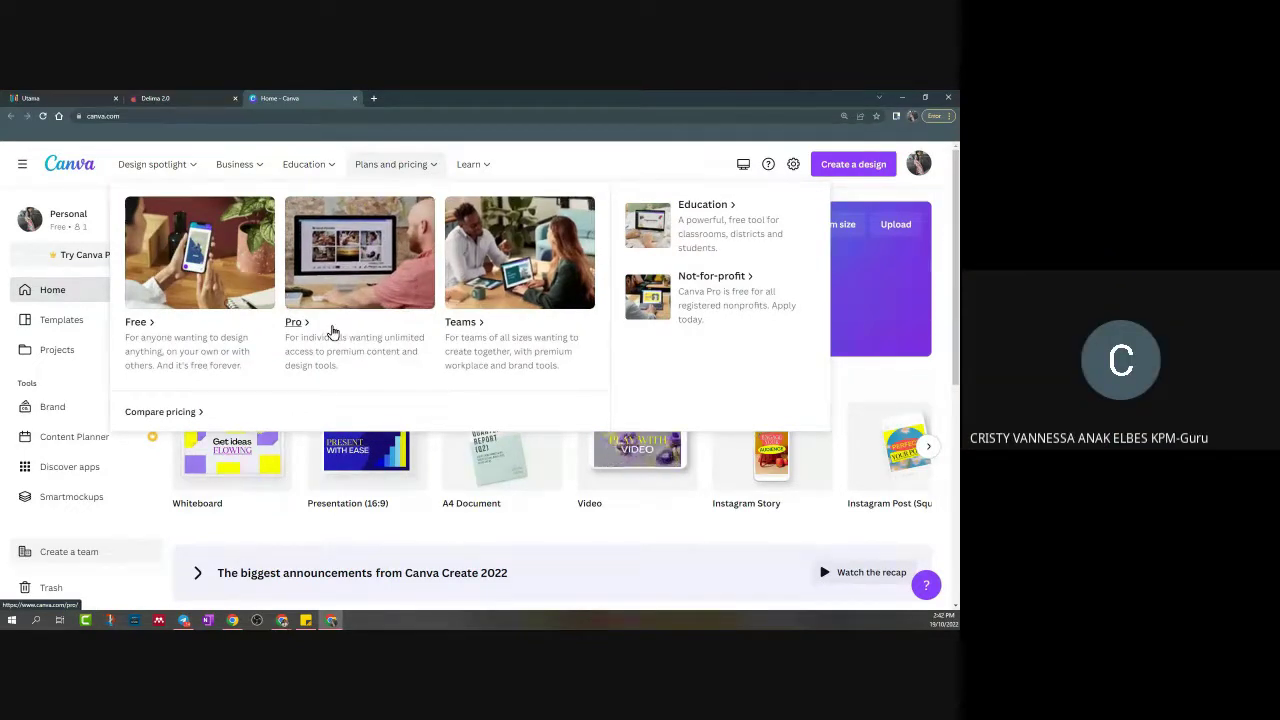
{"action": "left_click", "coordinate": [186, 412]}
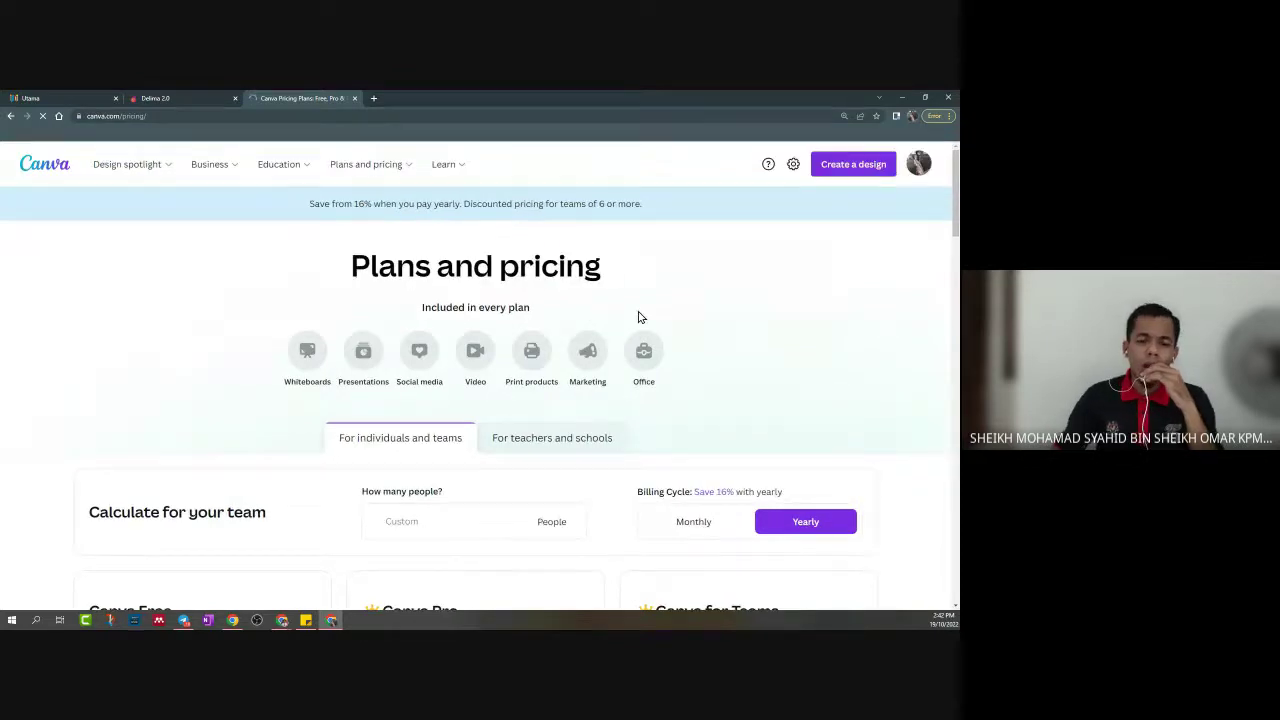
{"action": "scroll", "coordinate": [640, 317], "scroll_direction": "down", "scroll_amount": 2}
{"action": "scroll", "coordinate": [640, 317], "scroll_direction": "down", "scroll_amount": 1}
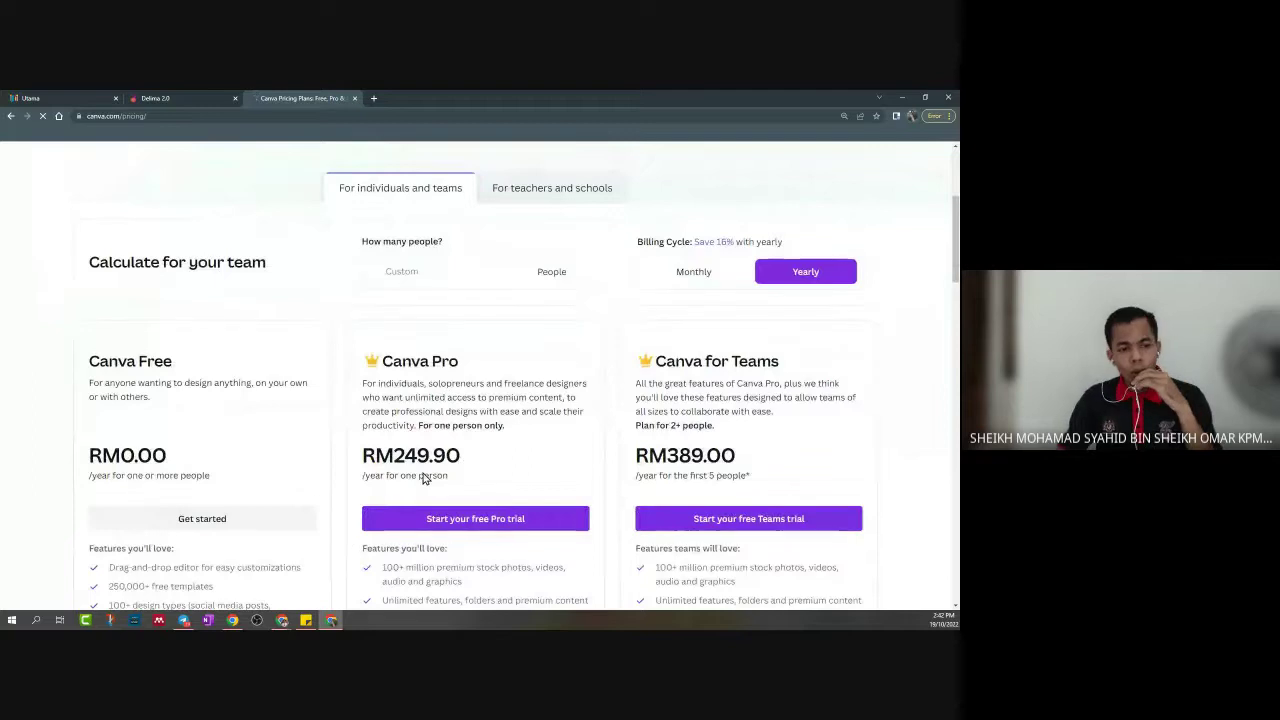
{"action": "scroll", "coordinate": [424, 458], "scroll_direction": "down", "scroll_amount": 1}
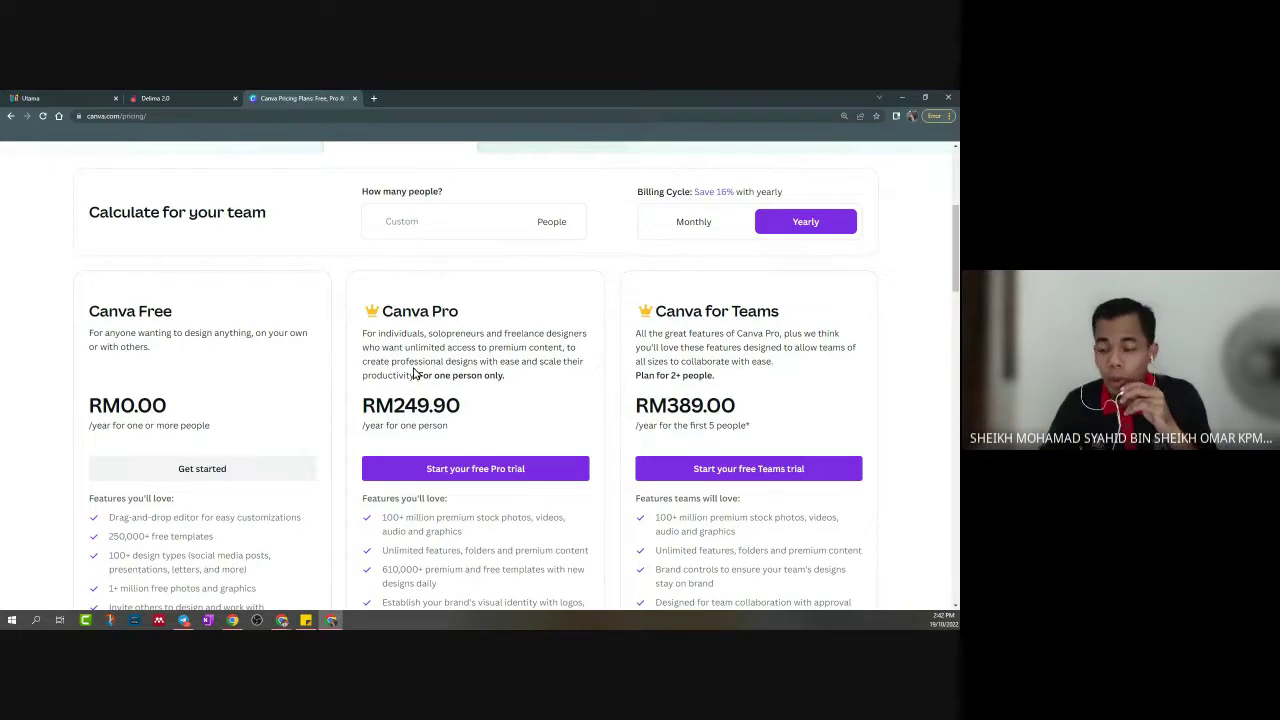
{"action": "scroll", "coordinate": [420, 380], "scroll_direction": "up", "scroll_amount": 3}
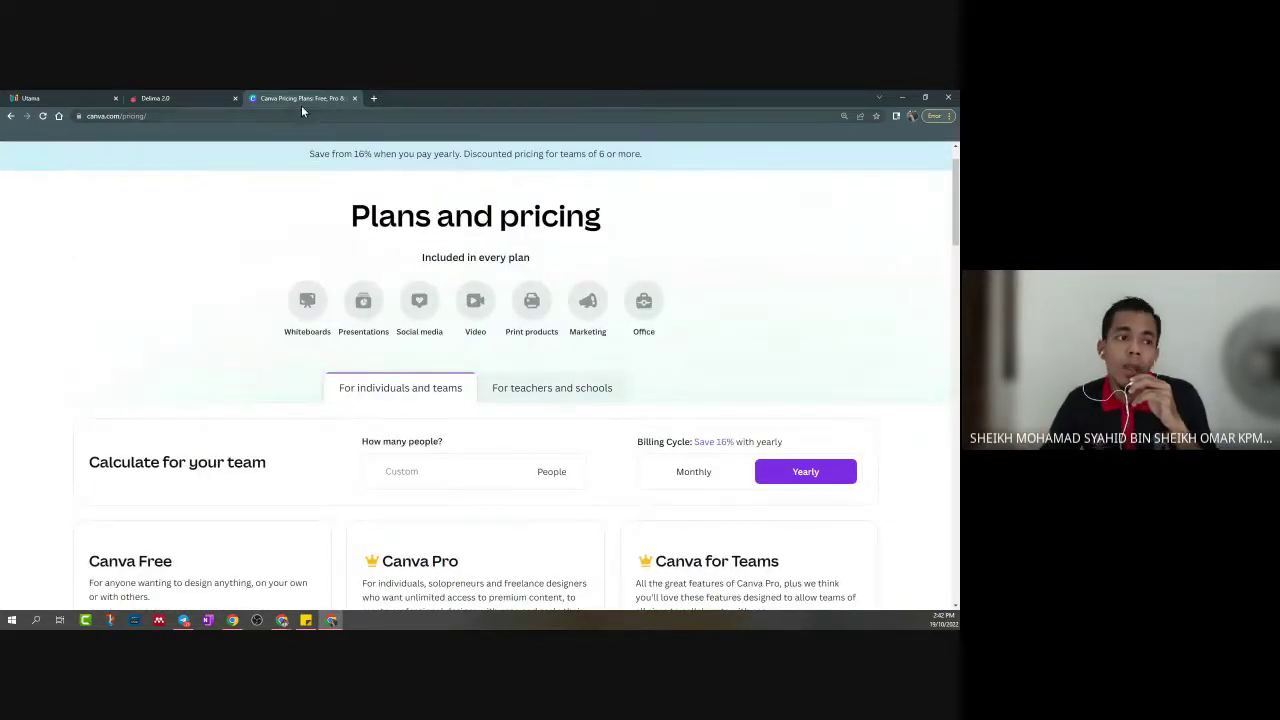
Return to the Canva home page and create a blank A4 Document design
{"action": "left_click", "coordinate": [11, 117]}
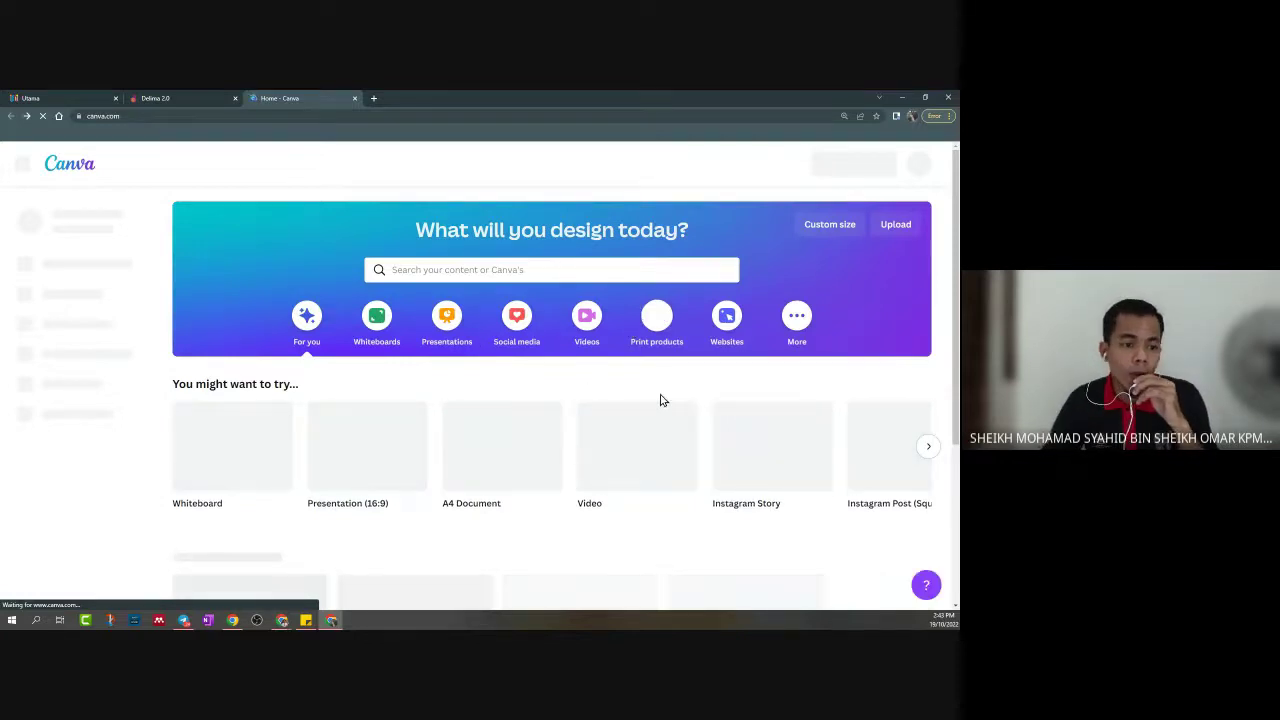
{"action": "scroll", "coordinate": [708, 357], "scroll_direction": "down", "scroll_amount": 2}
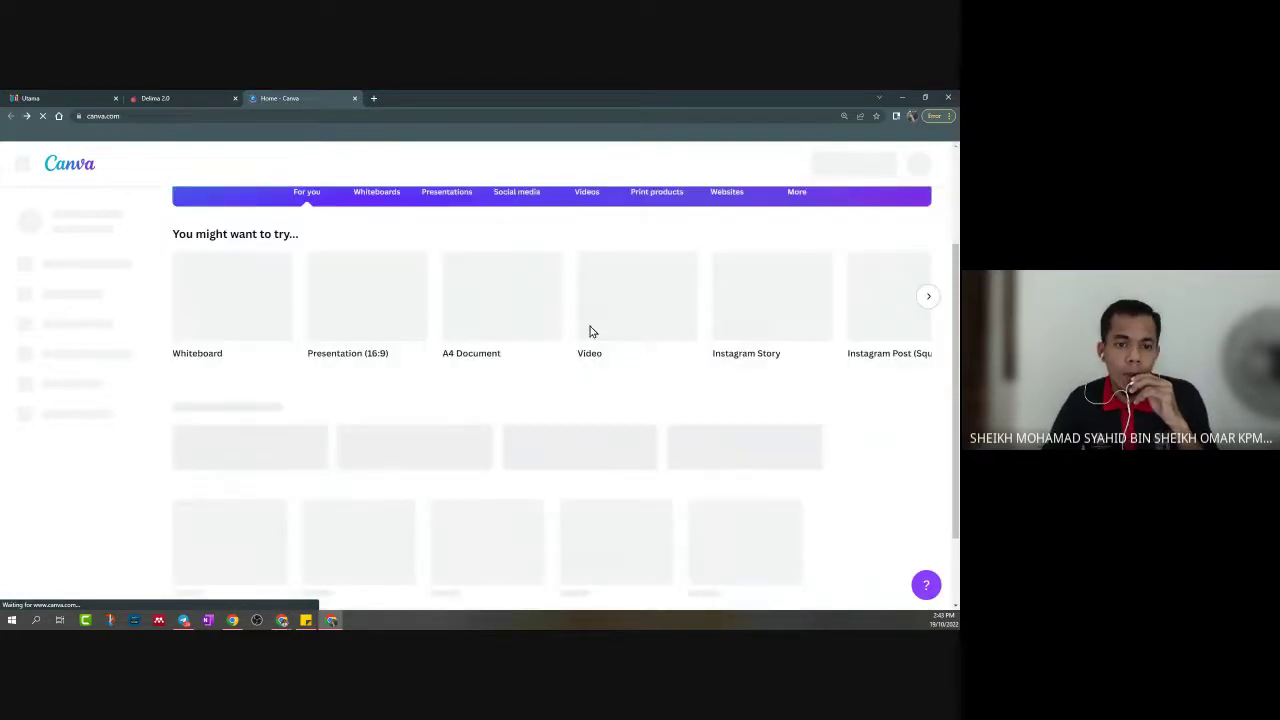
{"action": "left_click", "coordinate": [497, 312]}
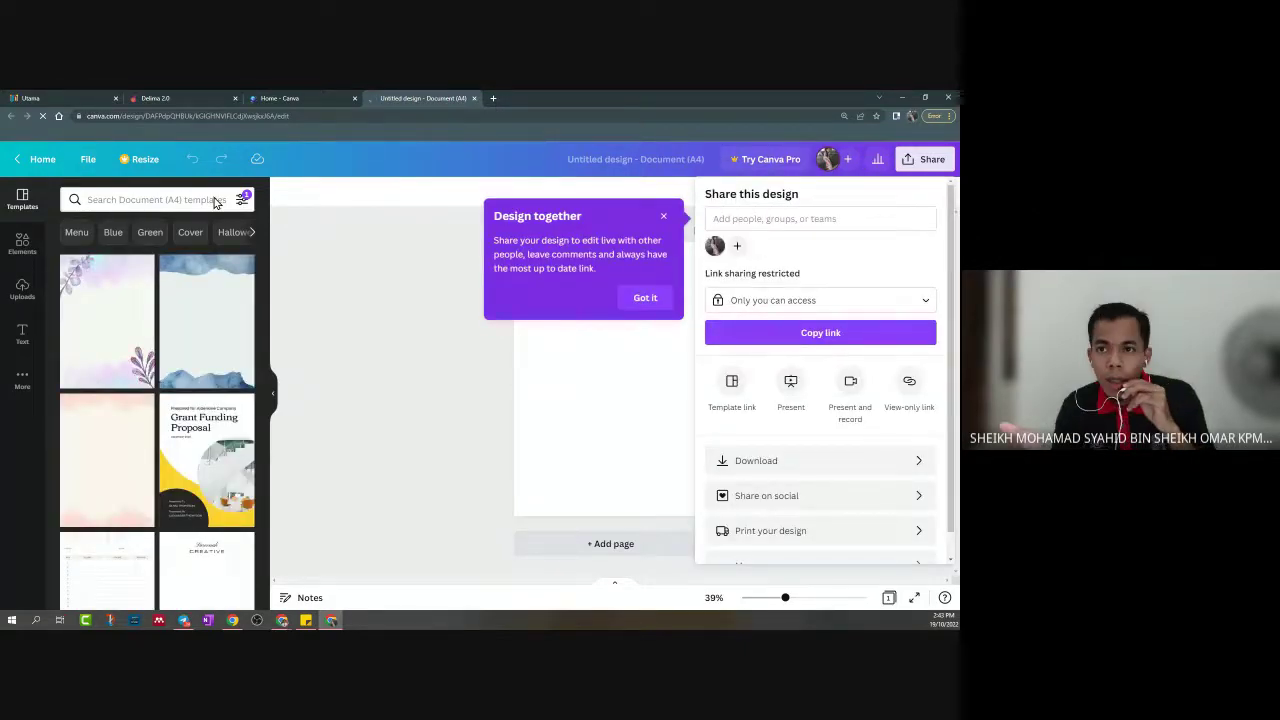
Dismiss the sharing pop-ups and search the A4 document templates for "3d graphic"
{"action": "left_click", "coordinate": [208, 202]}
{"action": "left_click", "coordinate": [208, 202]}
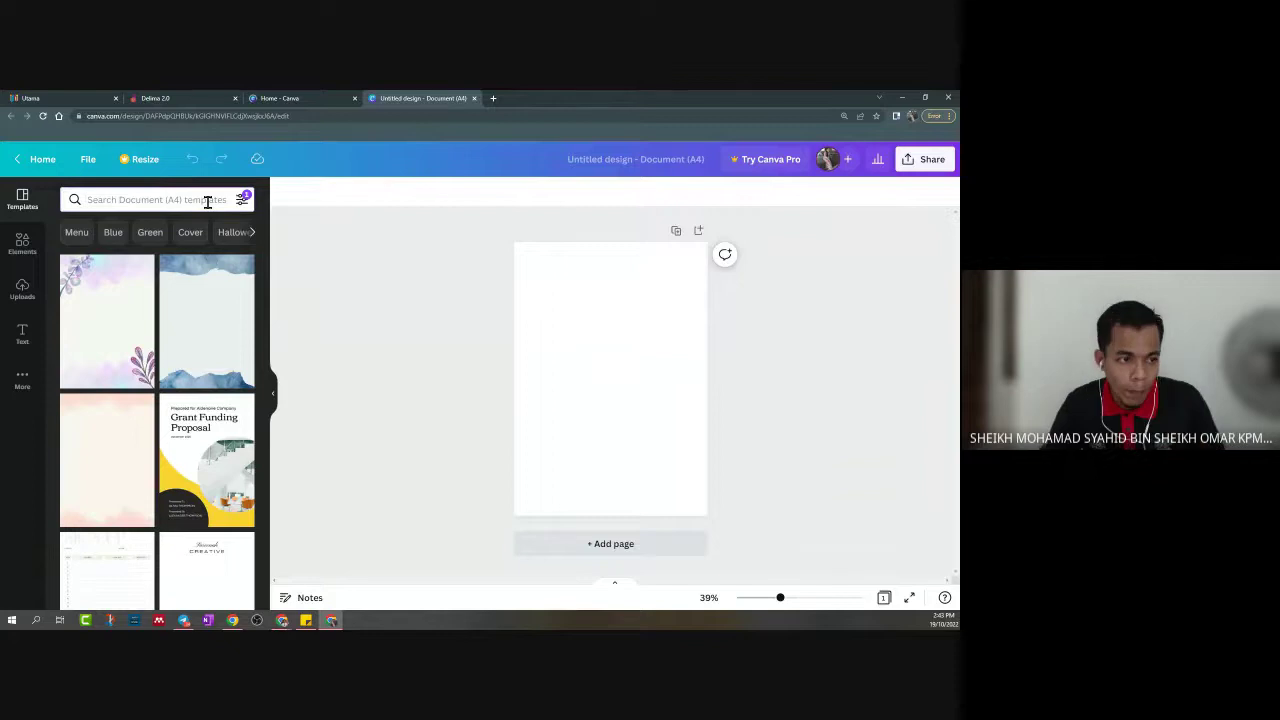
{"action": "type", "text": "3d"}
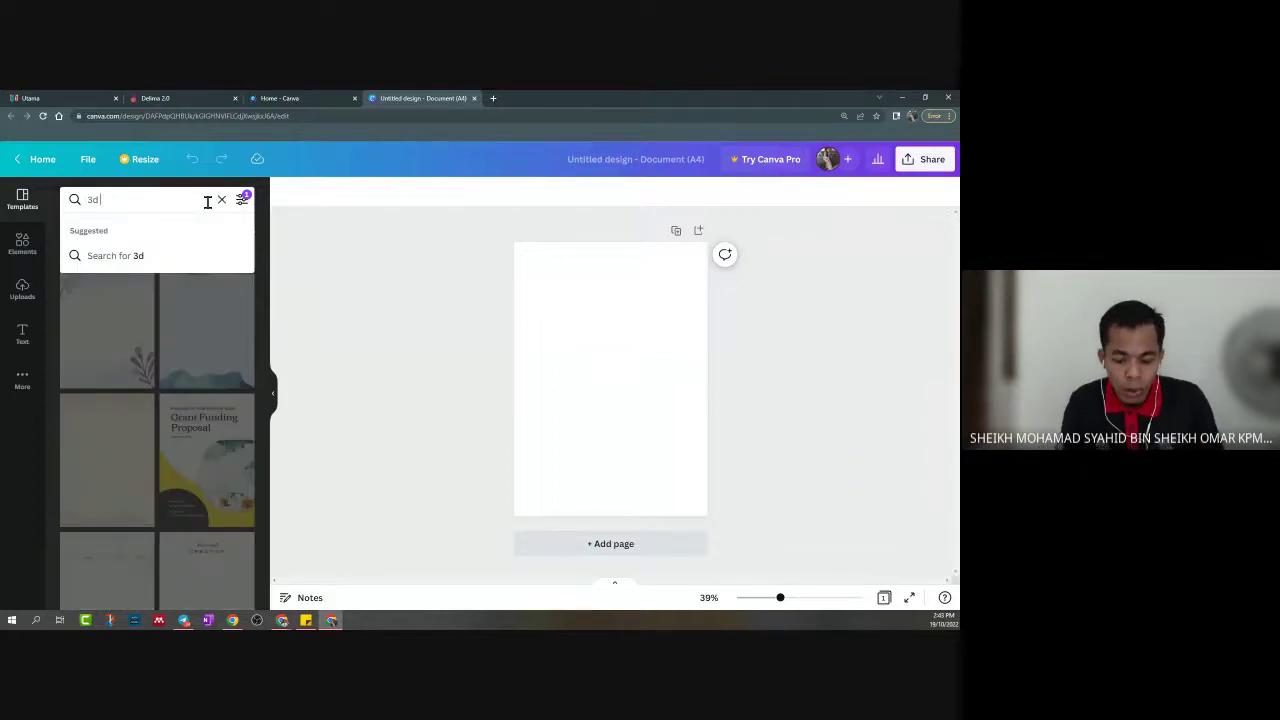
{"action": "type", "text": " graphic"}
{"action": "key", "text": "Return"}
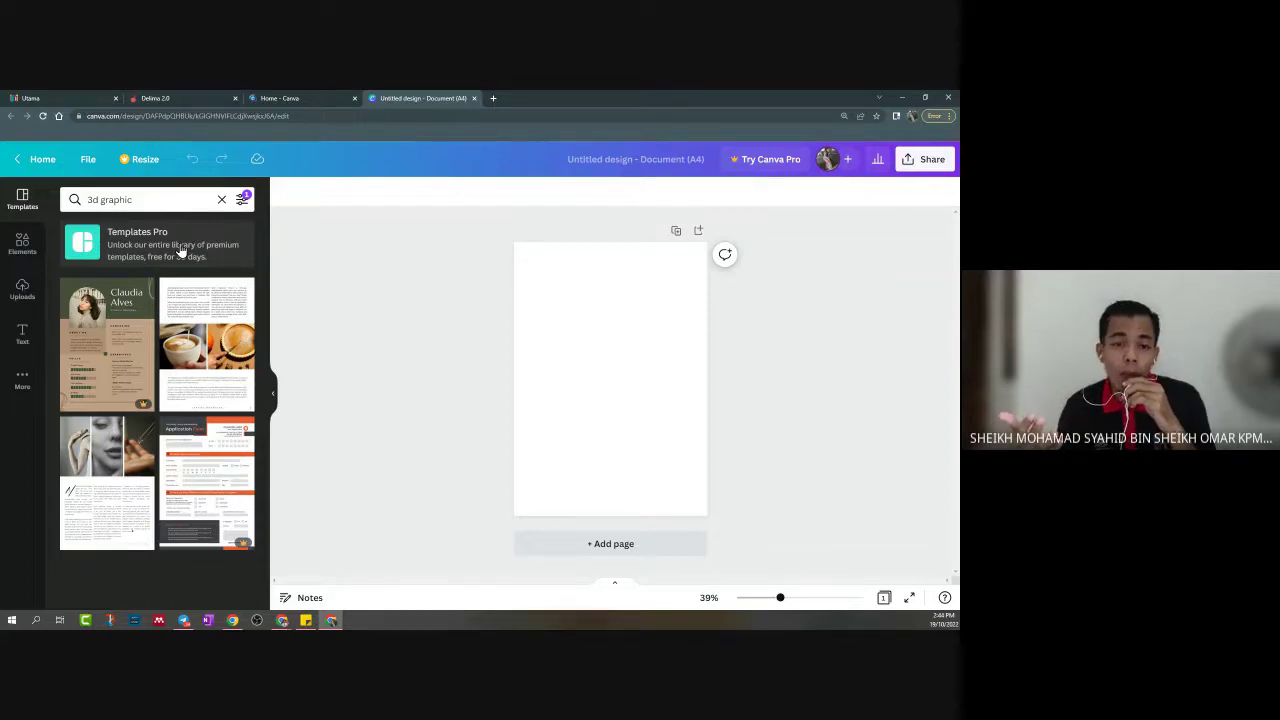
Search the design elements for "3d graphic" using the recent search suggestion
{"action": "left_click", "coordinate": [23, 245]}
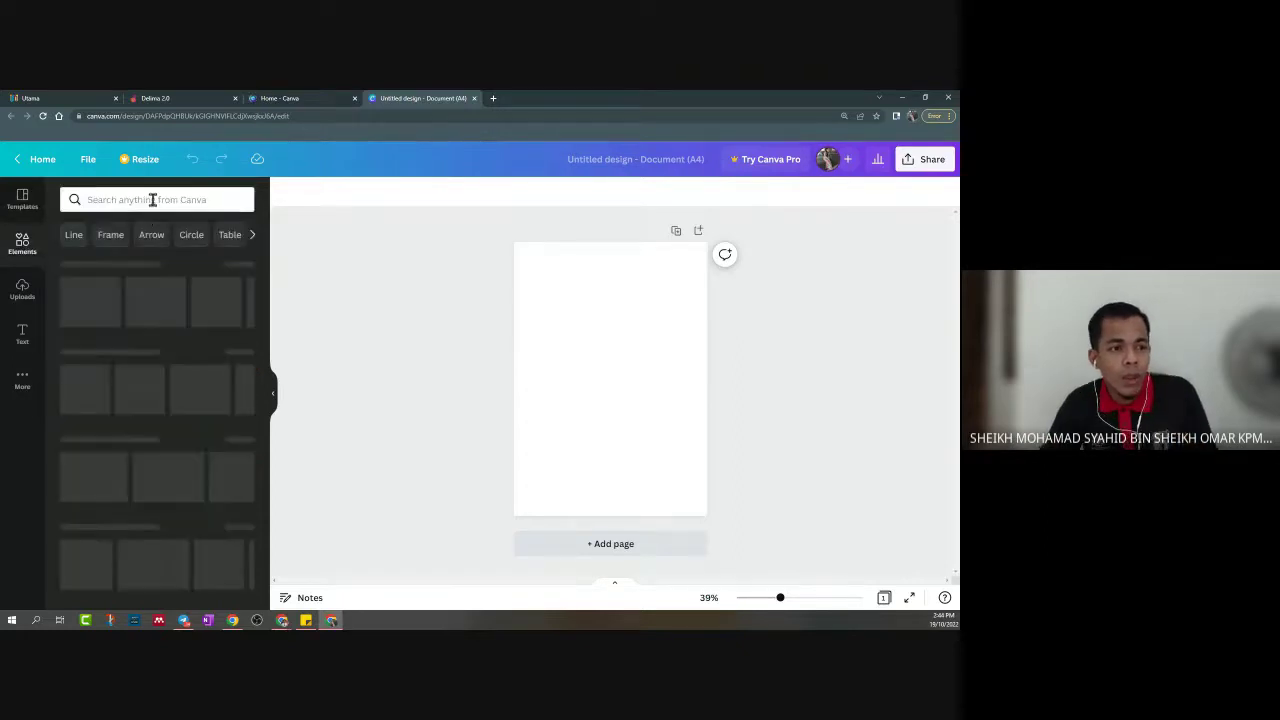
{"action": "left_click", "coordinate": [152, 199]}
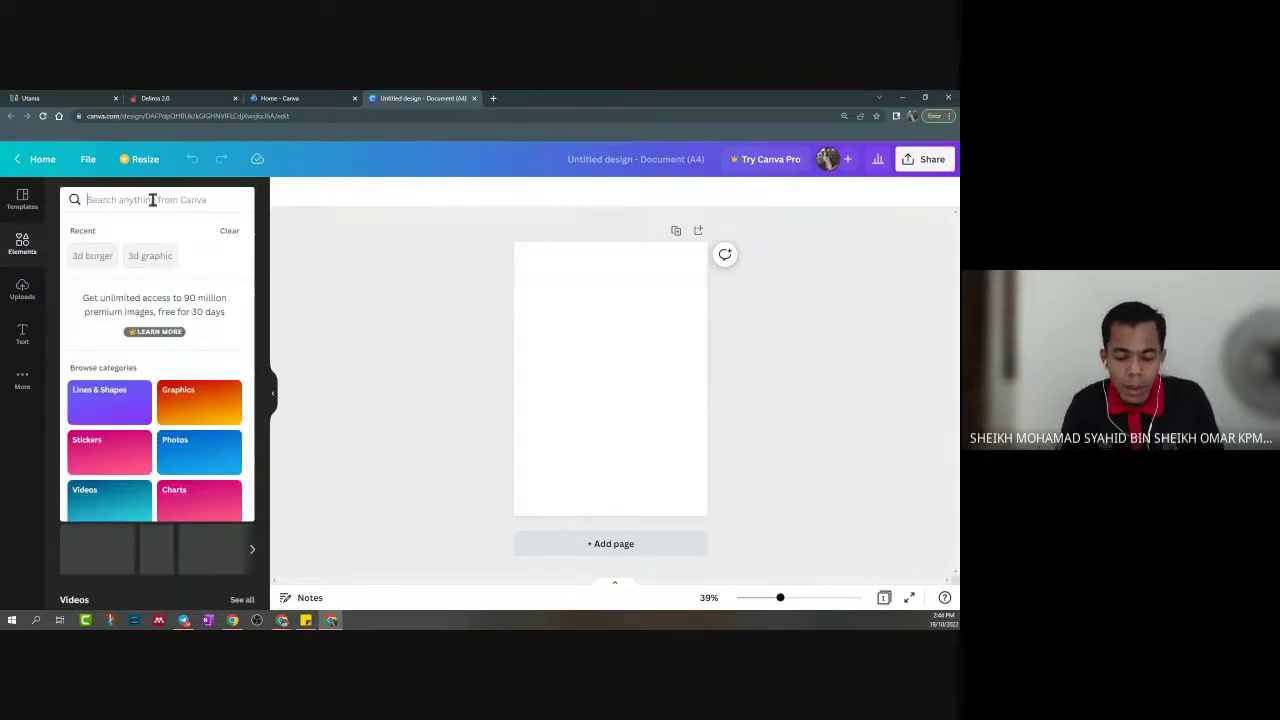
{"action": "type", "text": "3d"}
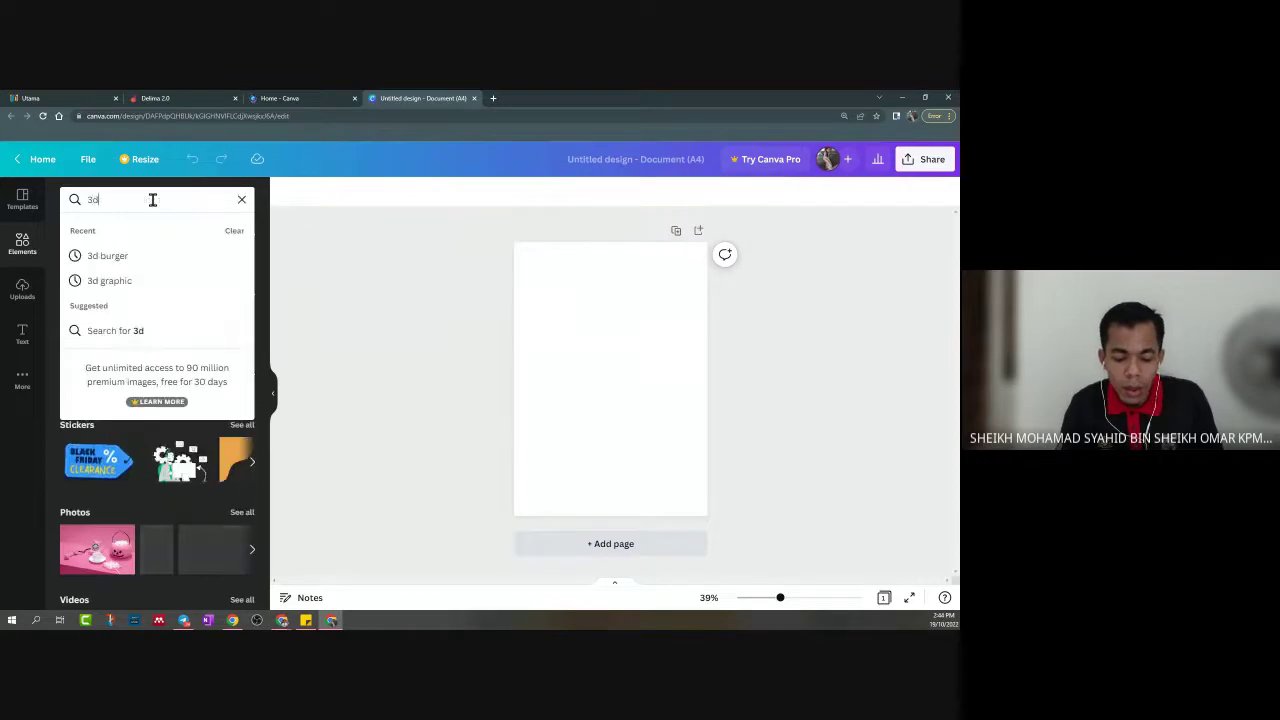
{"action": "left_click", "coordinate": [154, 288]}
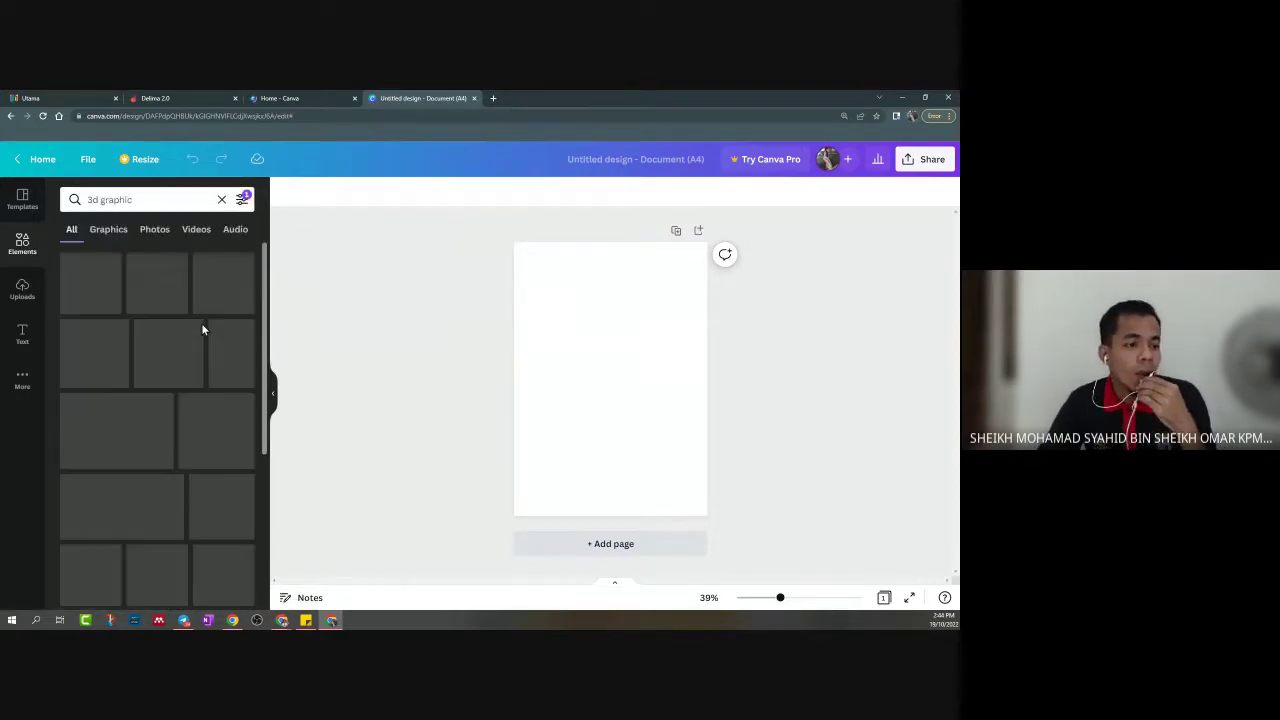
Browse the "3d graphic" element results and examine the free items and the premium elements offer among them
{"action": "scroll", "coordinate": [209, 343], "scroll_direction": "down", "scroll_amount": 1}
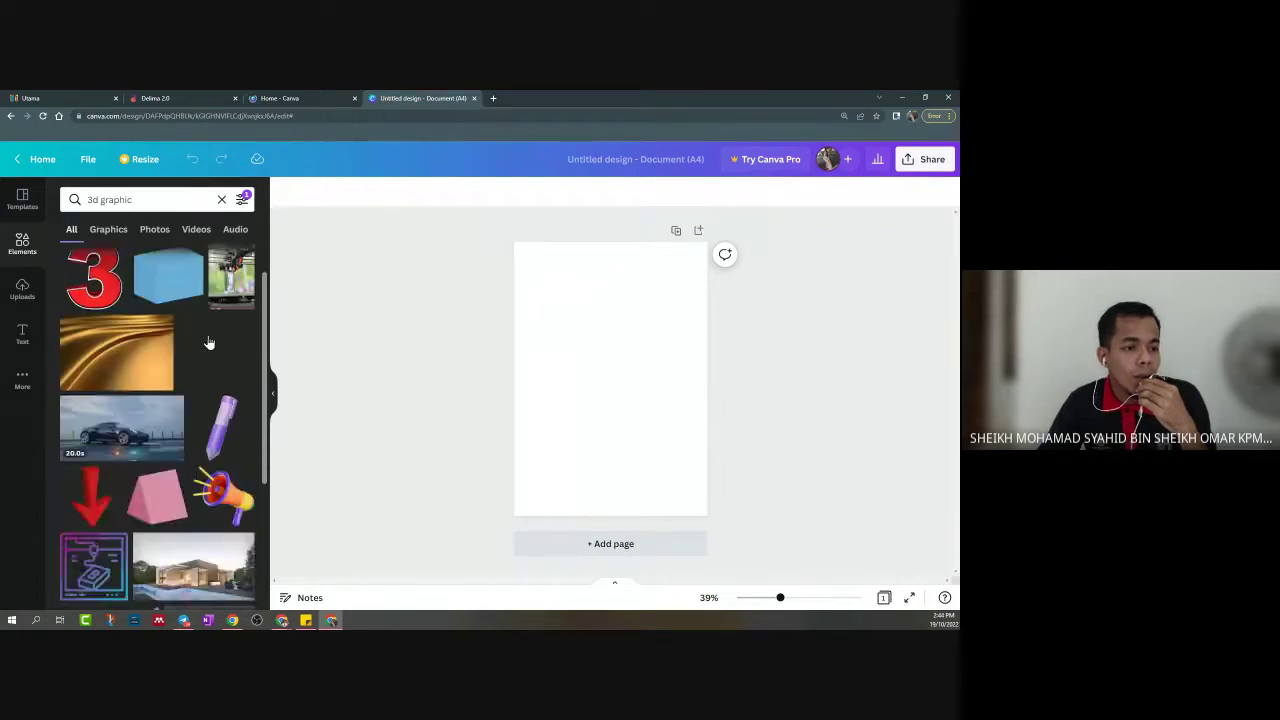
{"action": "scroll", "coordinate": [209, 343], "scroll_direction": "down", "scroll_amount": 3}
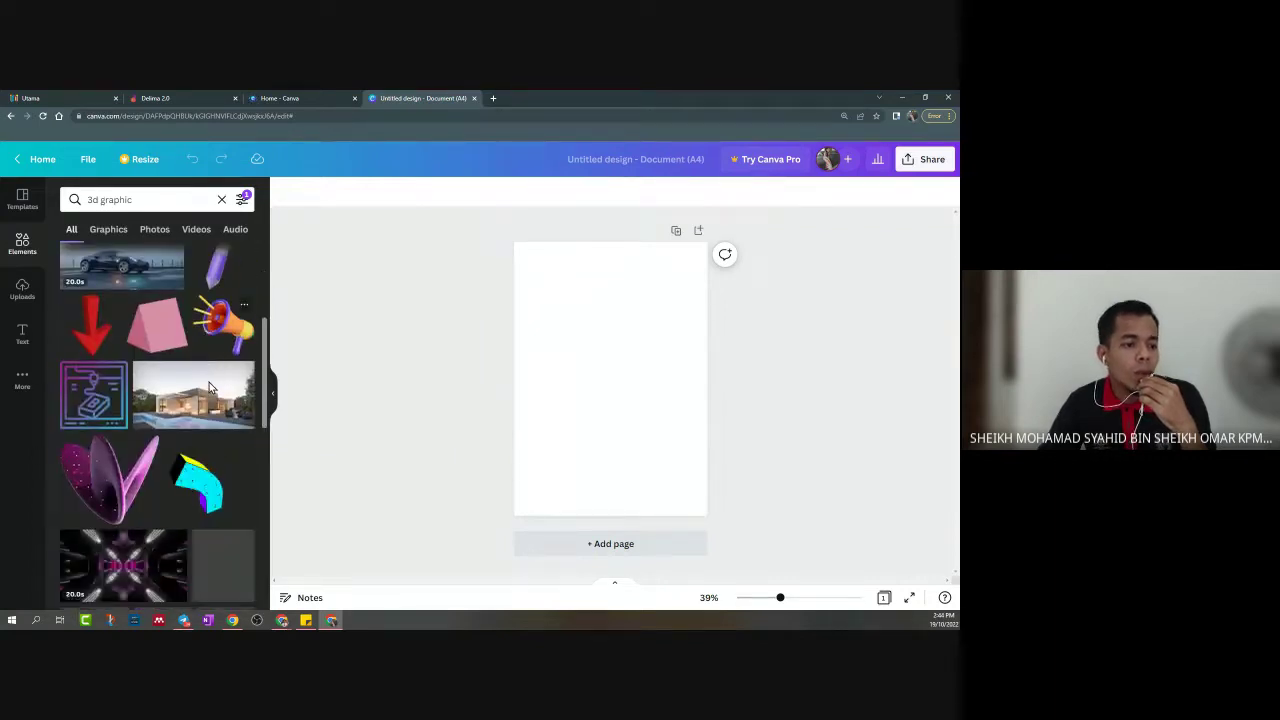
{"action": "scroll", "coordinate": [209, 387], "scroll_direction": "down", "scroll_amount": 3}
{"action": "scroll", "coordinate": [213, 461], "scroll_direction": "down", "scroll_amount": 1}
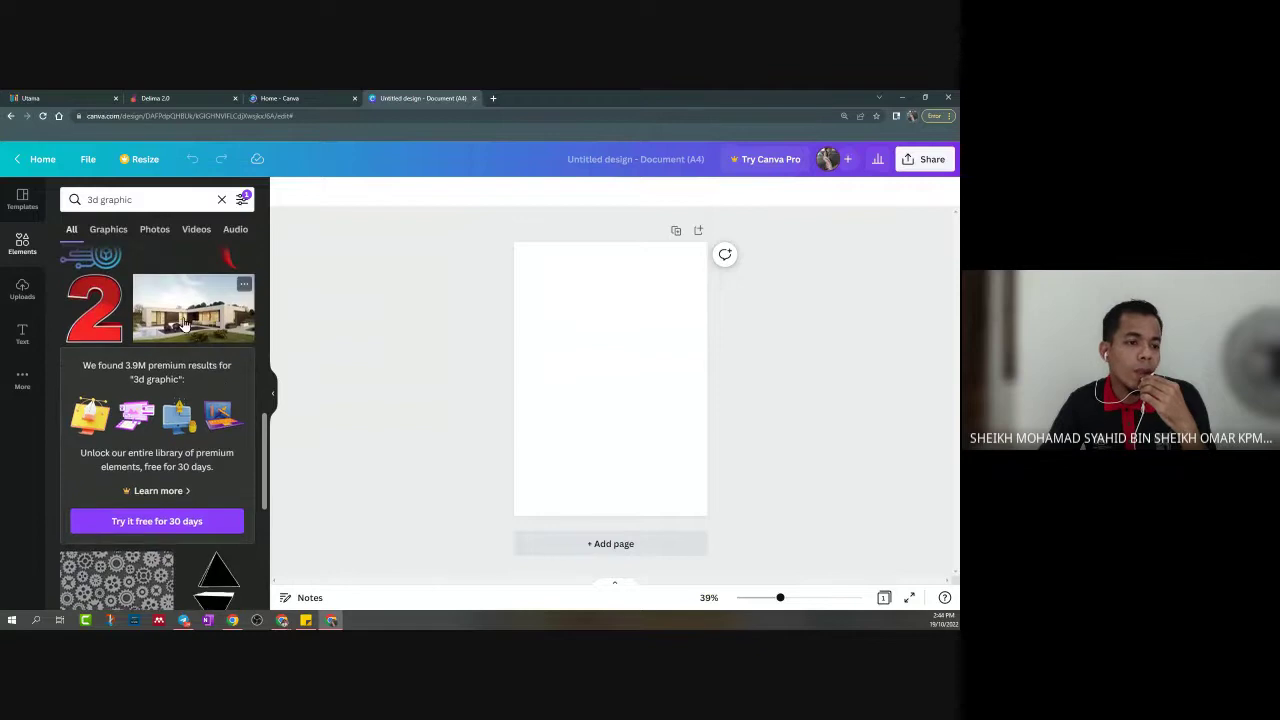
{"action": "scroll", "coordinate": [186, 355], "scroll_direction": "up", "scroll_amount": 3}
{"action": "scroll", "coordinate": [200, 330], "scroll_direction": "down", "scroll_amount": 2}
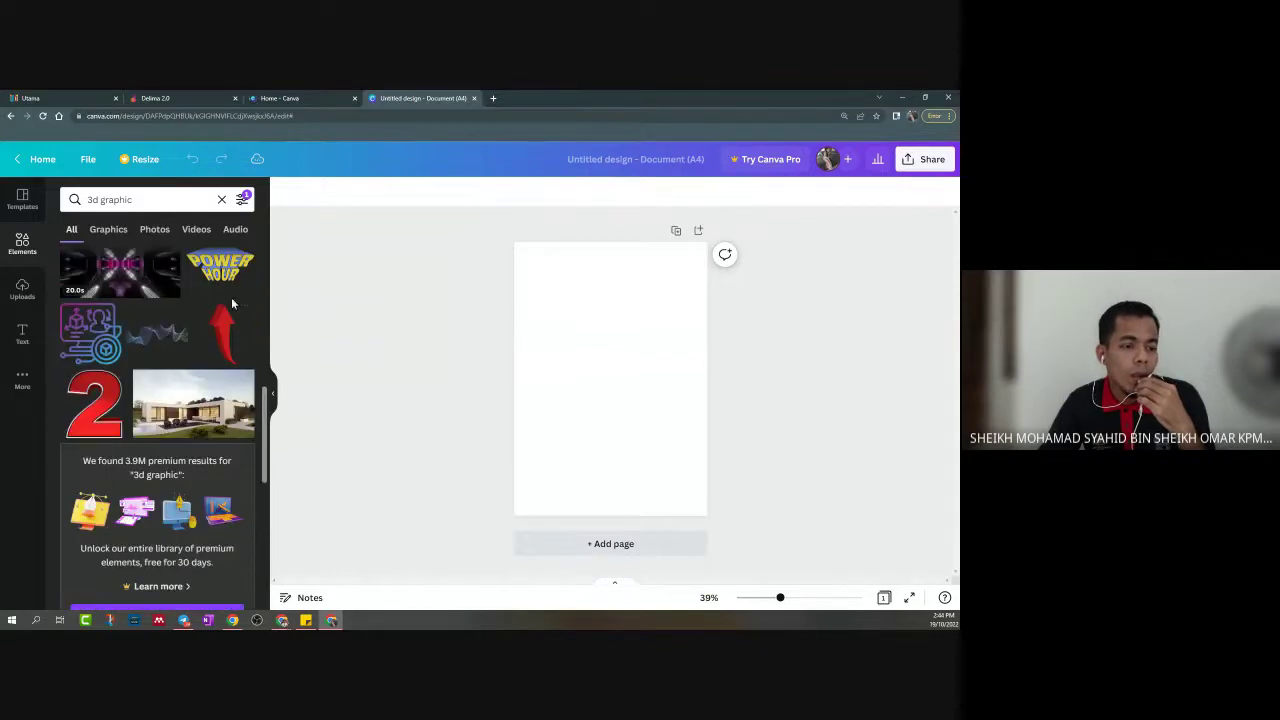
{"action": "scroll", "coordinate": [231, 297], "scroll_direction": "down", "scroll_amount": 2}
{"action": "scroll", "coordinate": [180, 360], "scroll_direction": "down", "scroll_amount": 2}
{"action": "scroll", "coordinate": [135, 335], "scroll_direction": "up", "scroll_amount": 2}
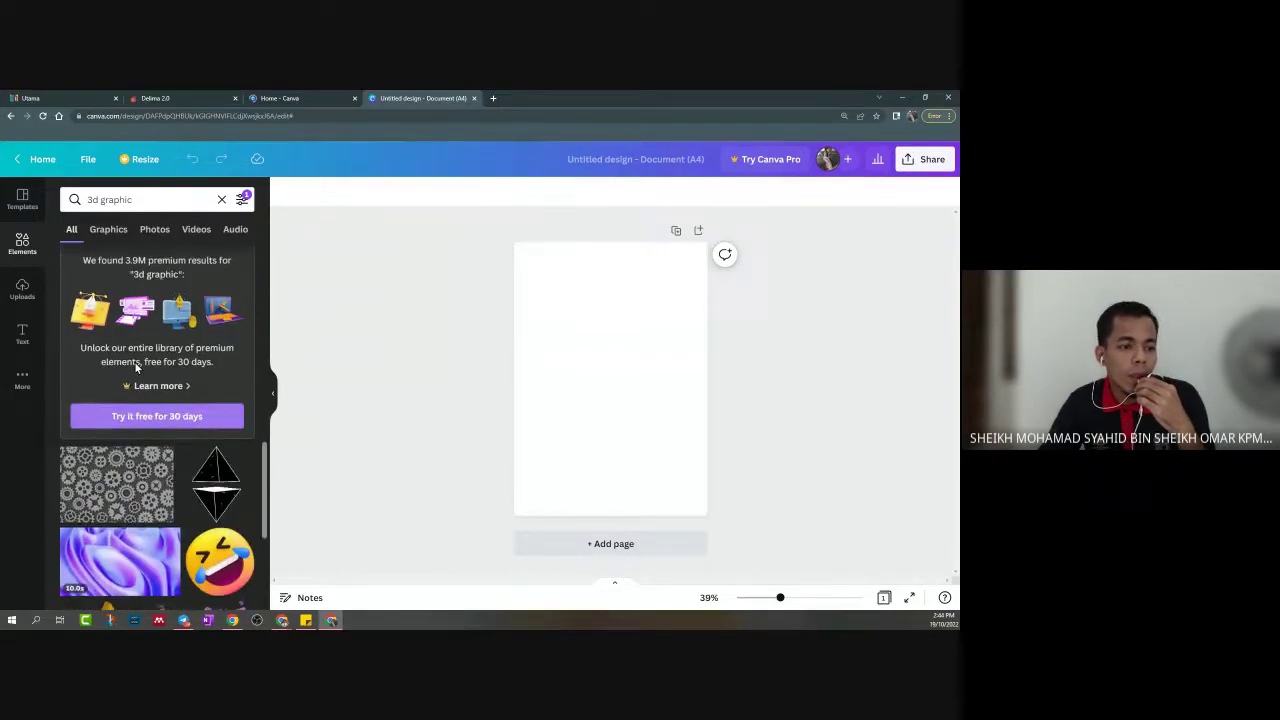
{"action": "scroll", "coordinate": [134, 420], "scroll_direction": "down", "scroll_amount": 3}
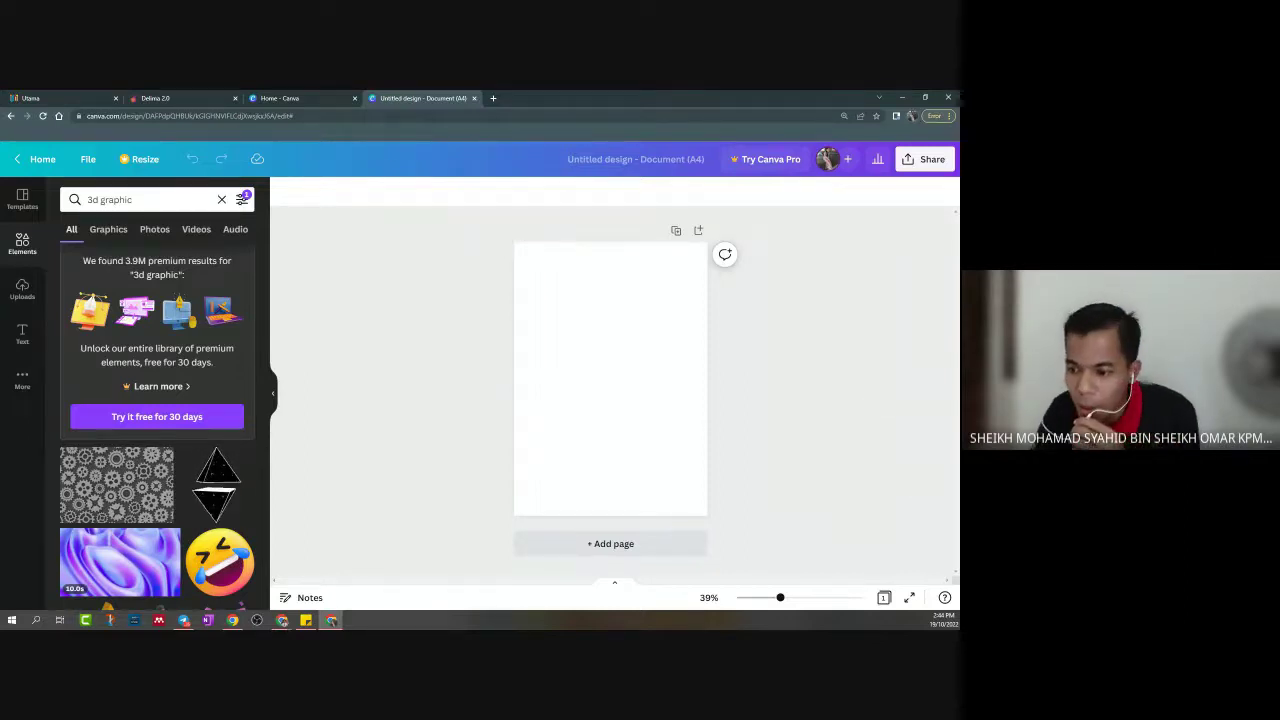
Move the sticky note over the design and copy the workshop's Google Classroom link together with its class code line
{"action": "left_click_drag", "start_coordinate": [959, 262], "coordinate": [706, 264]}
{"action": "left_click_drag", "start_coordinate": [739, 338], "coordinate": [743, 455]}
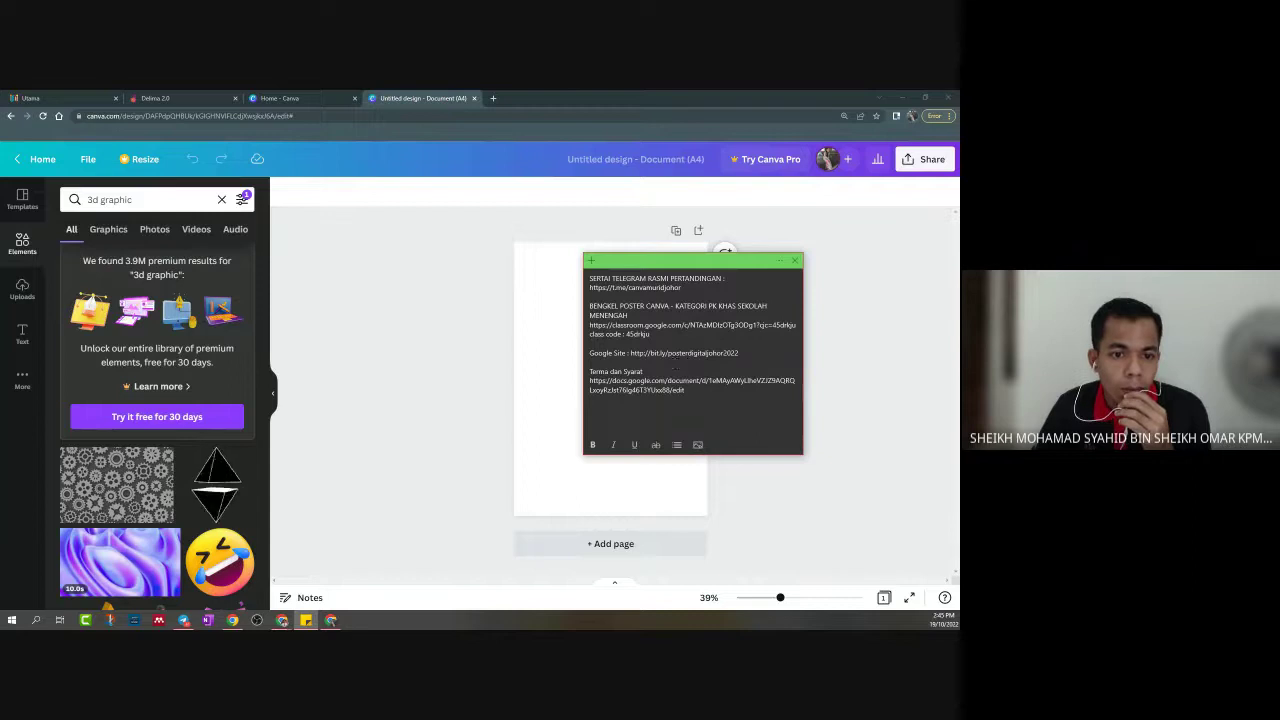
{"action": "left_click_drag", "start_coordinate": [651, 334], "coordinate": [589, 325]}
{"action": "key", "text": "ctrl+c"}
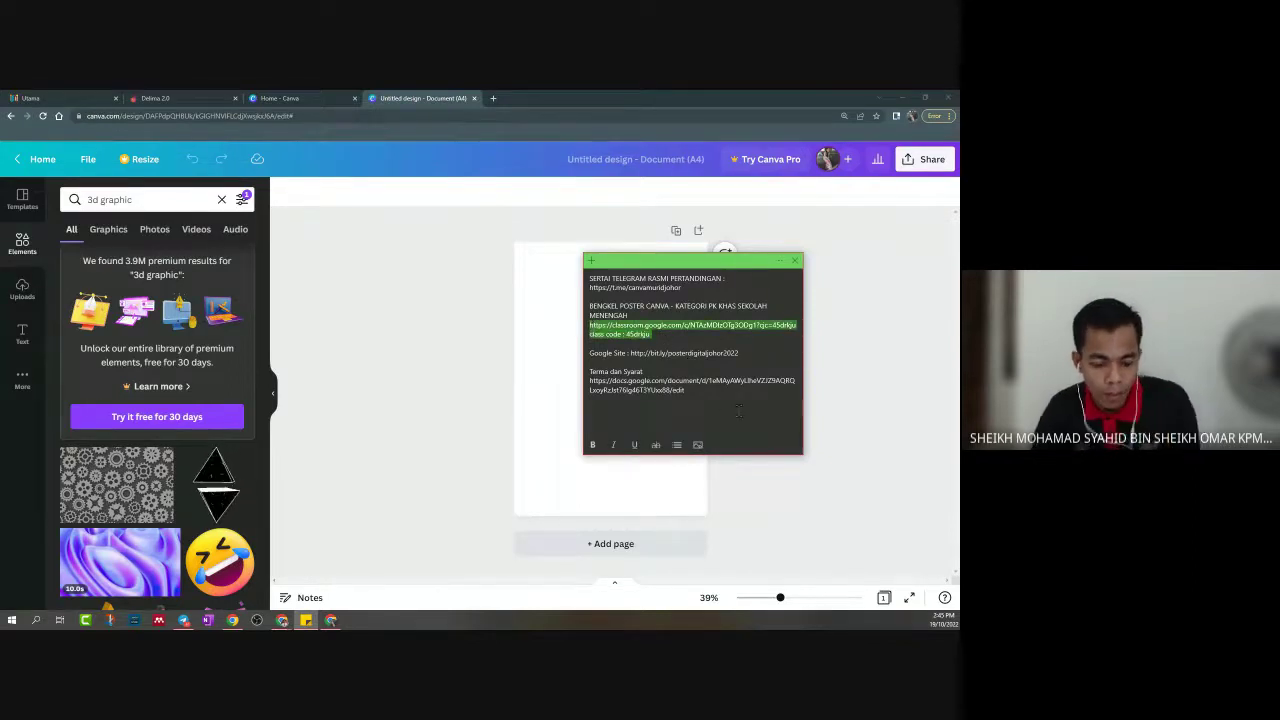
Open the copied Google Classroom invitation link in a new browser tab
{"action": "left_click", "coordinate": [492, 98]}
{"action": "key", "text": "ctrl+v"}
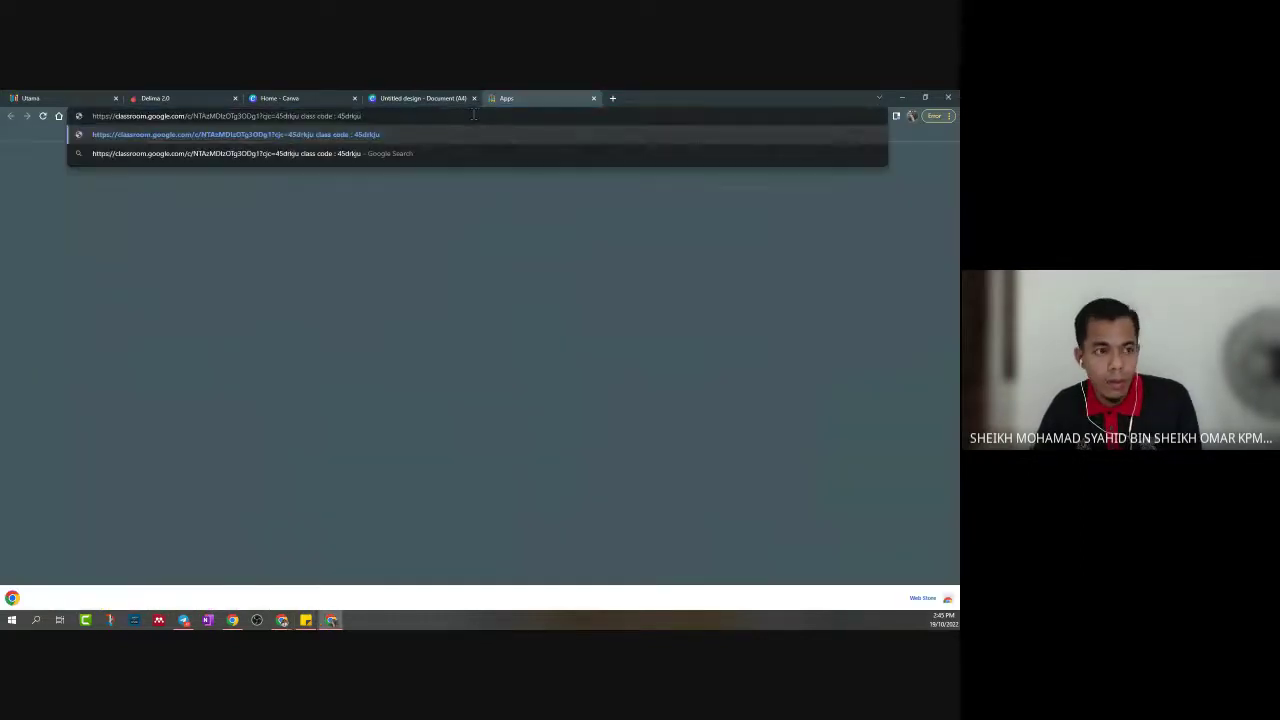
{"action": "key", "text": "Return"}
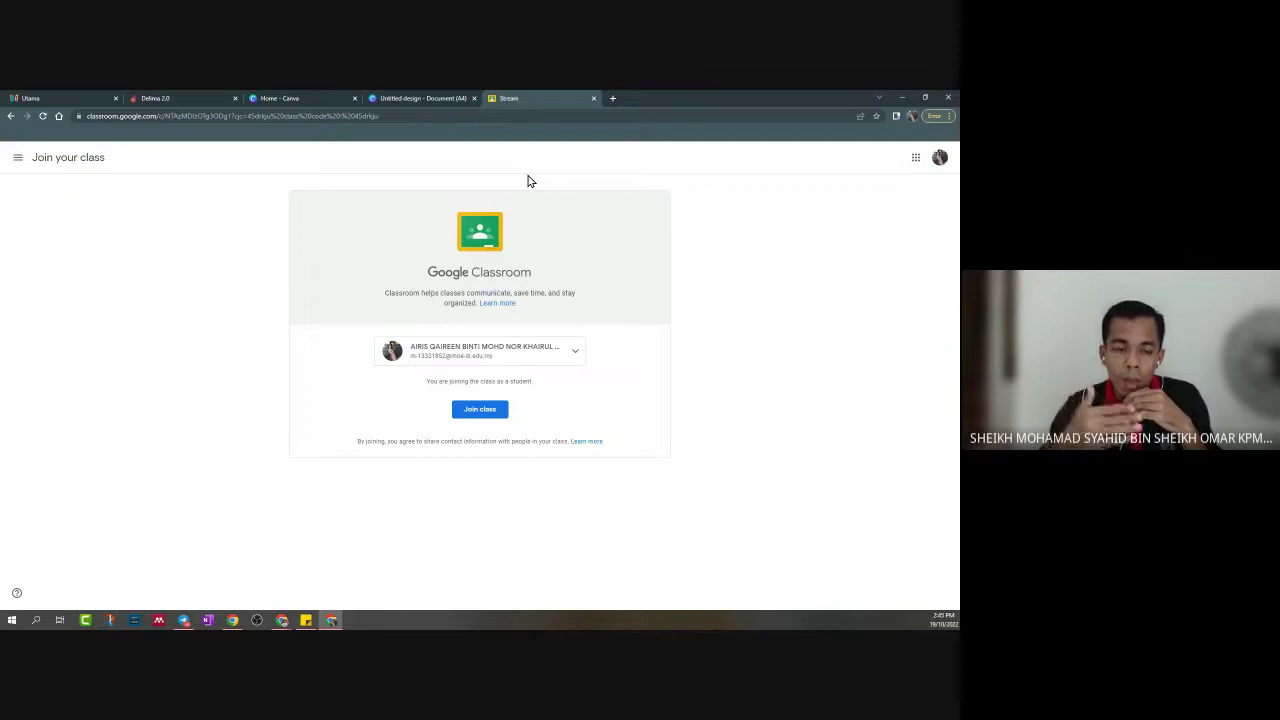
Try twice to join the Google Classroom class as a student, dismissing the message after each attempt
{"action": "left_click", "coordinate": [489, 414]}
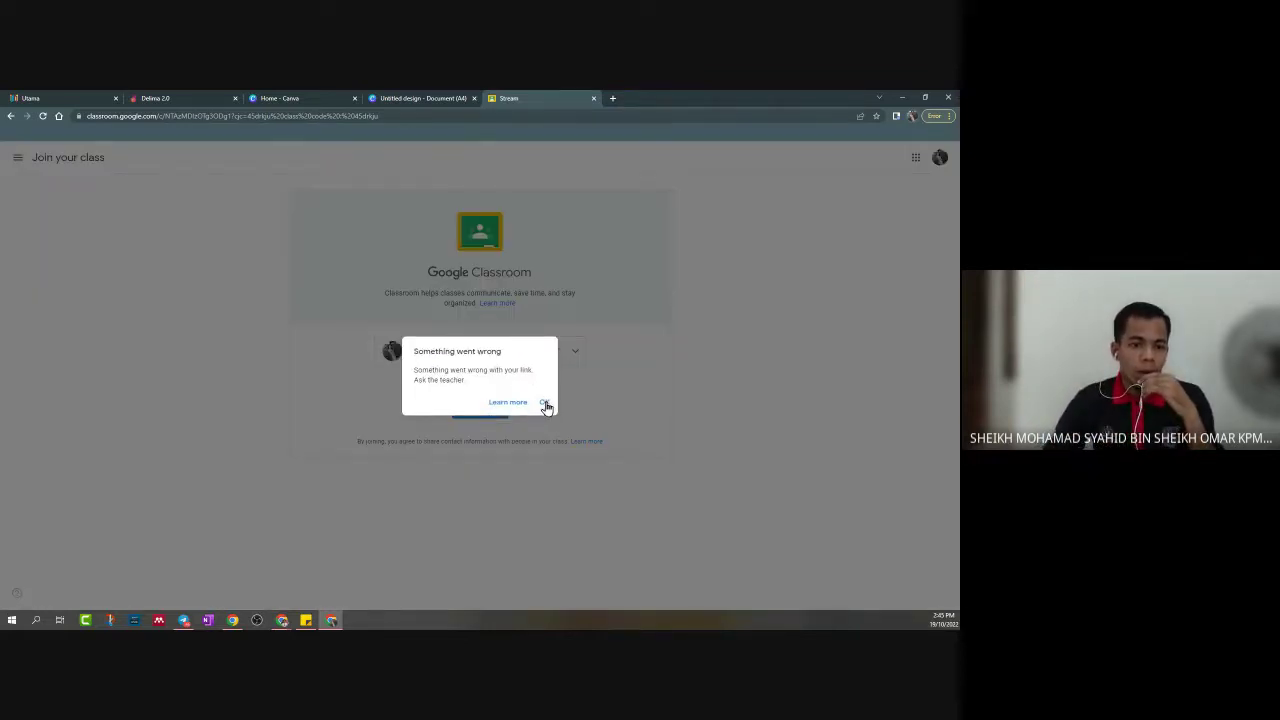
{"action": "left_click", "coordinate": [545, 403]}
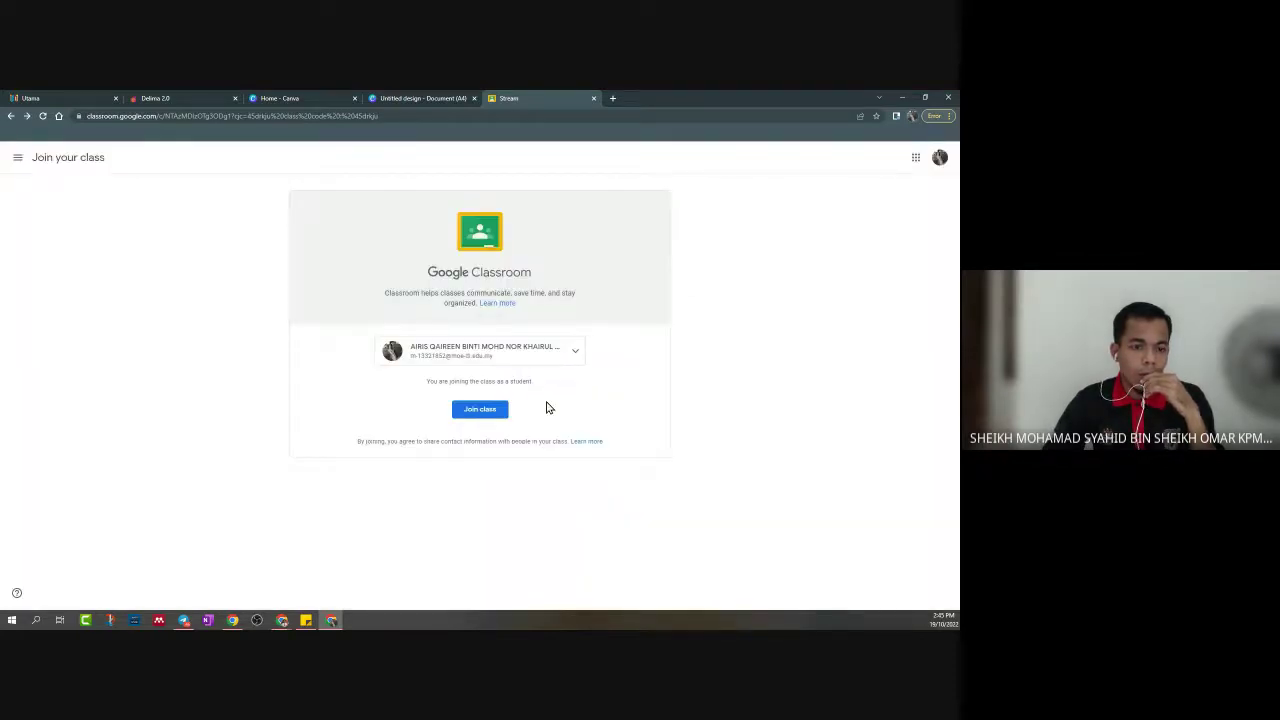
{"action": "left_click", "coordinate": [489, 412]}
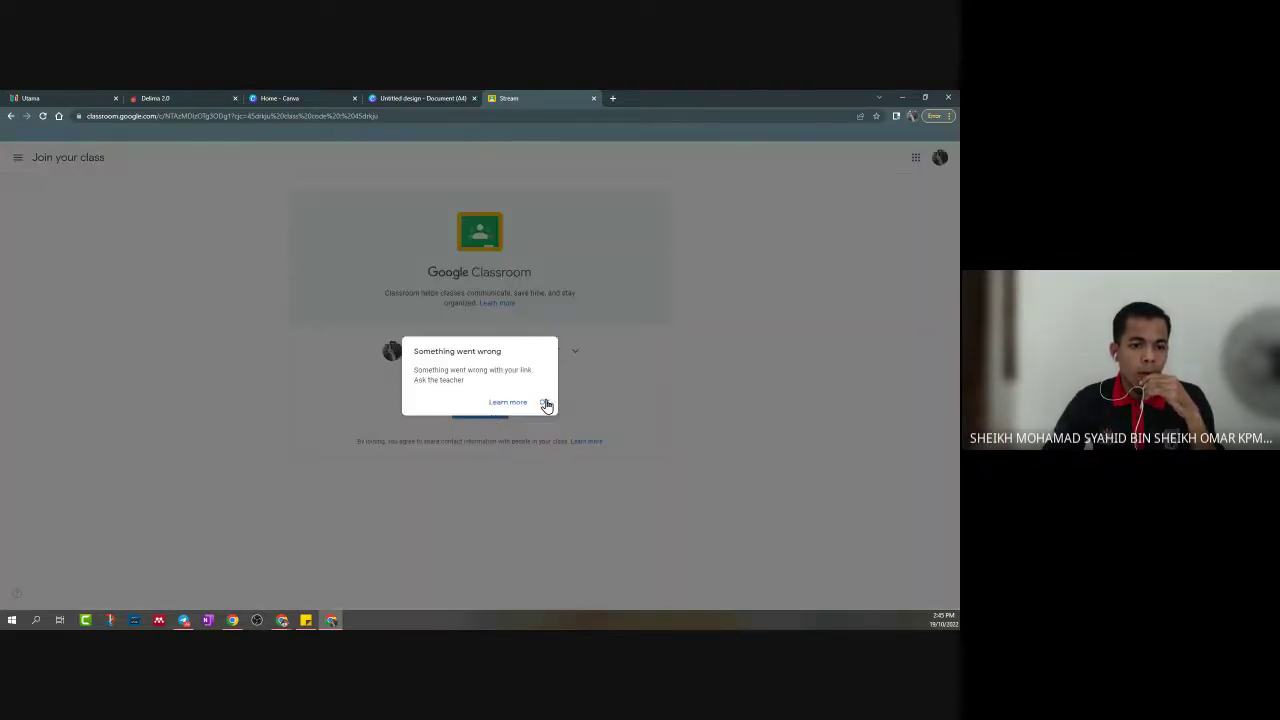
{"action": "left_click", "coordinate": [545, 403]}
{"action": "left_click", "coordinate": [22, 156]}
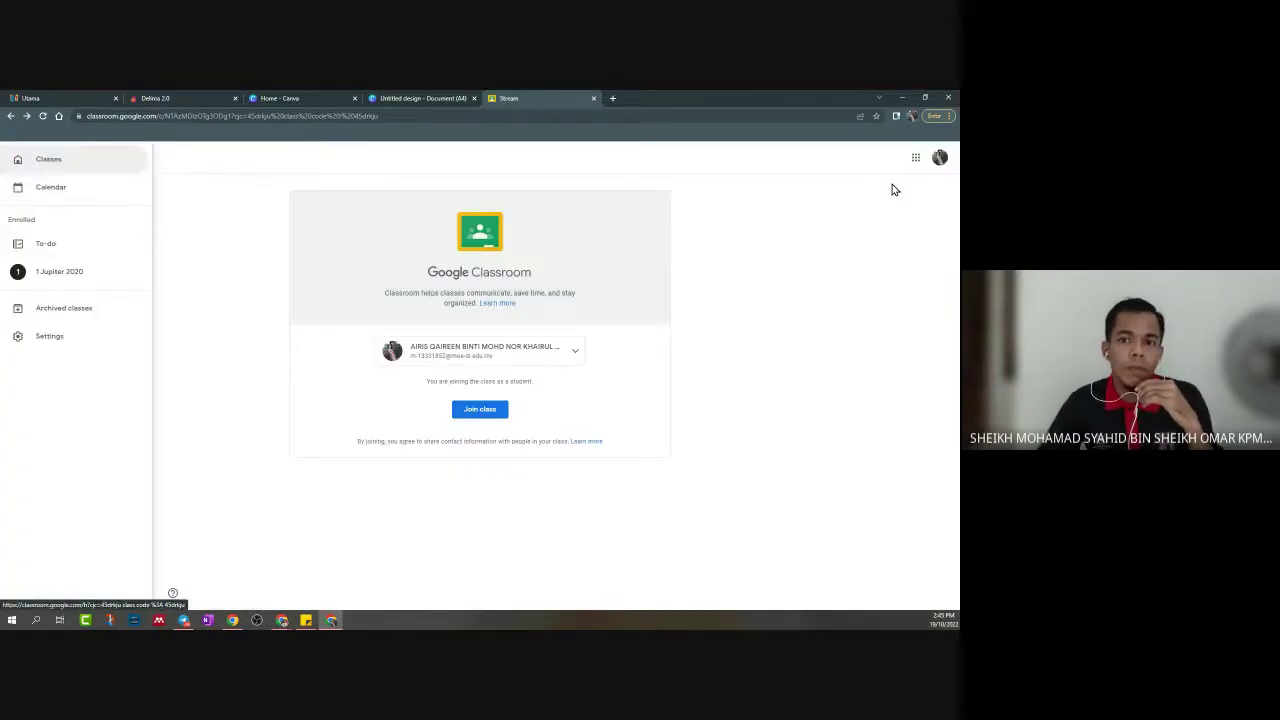
{"action": "left_click", "coordinate": [910, 148]}
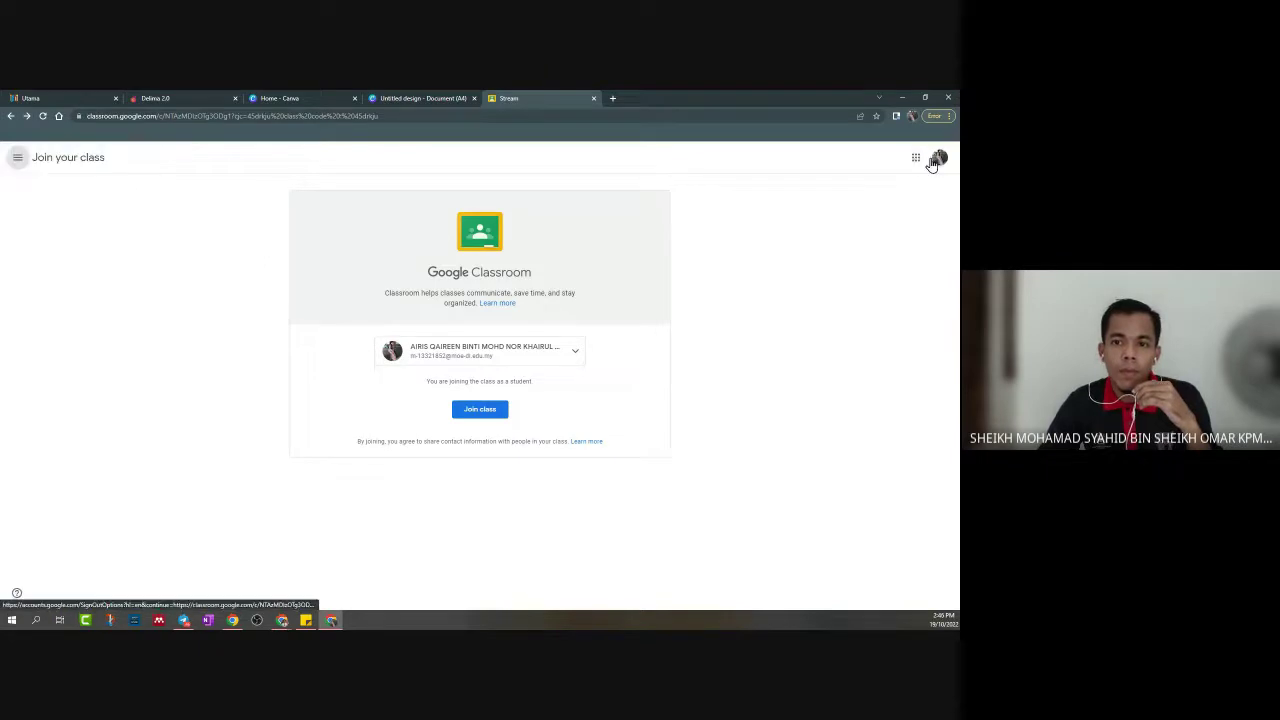
Try once more to join the Google Classroom class with the student account and dismiss the resulting message
{"action": "left_click", "coordinate": [915, 158]}
{"action": "left_click", "coordinate": [944, 162]}
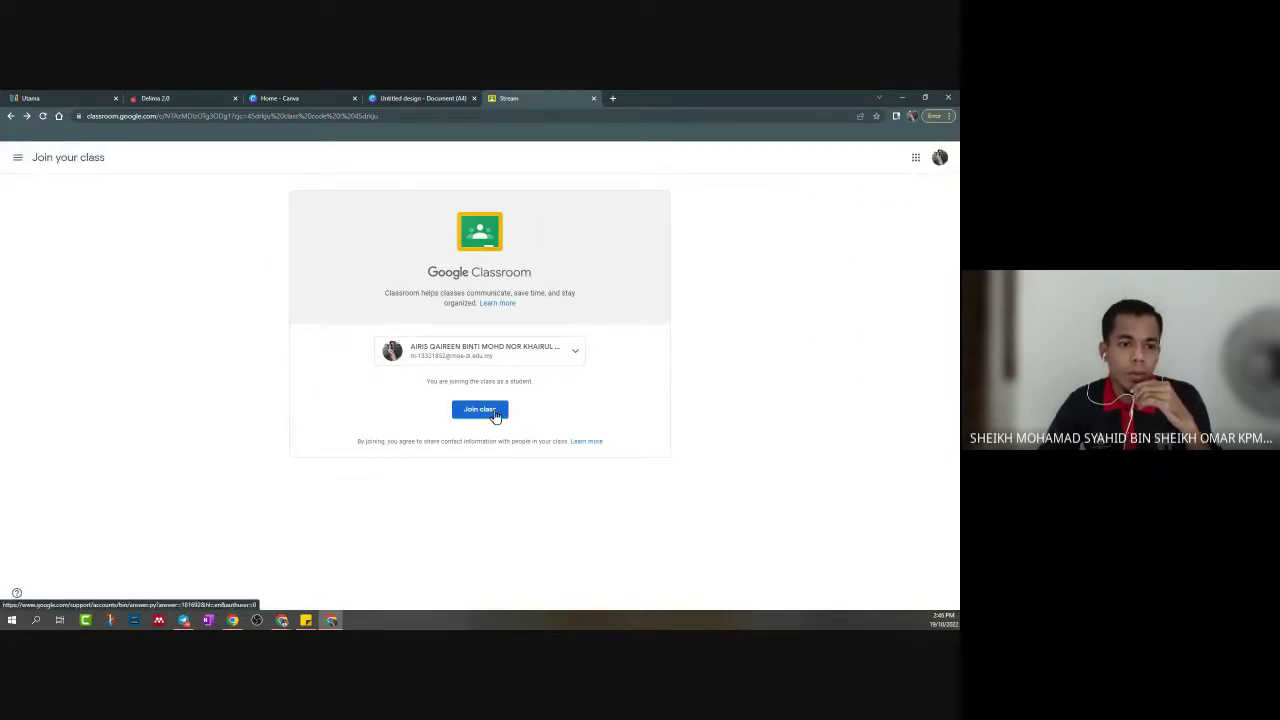
{"action": "left_click", "coordinate": [494, 416]}
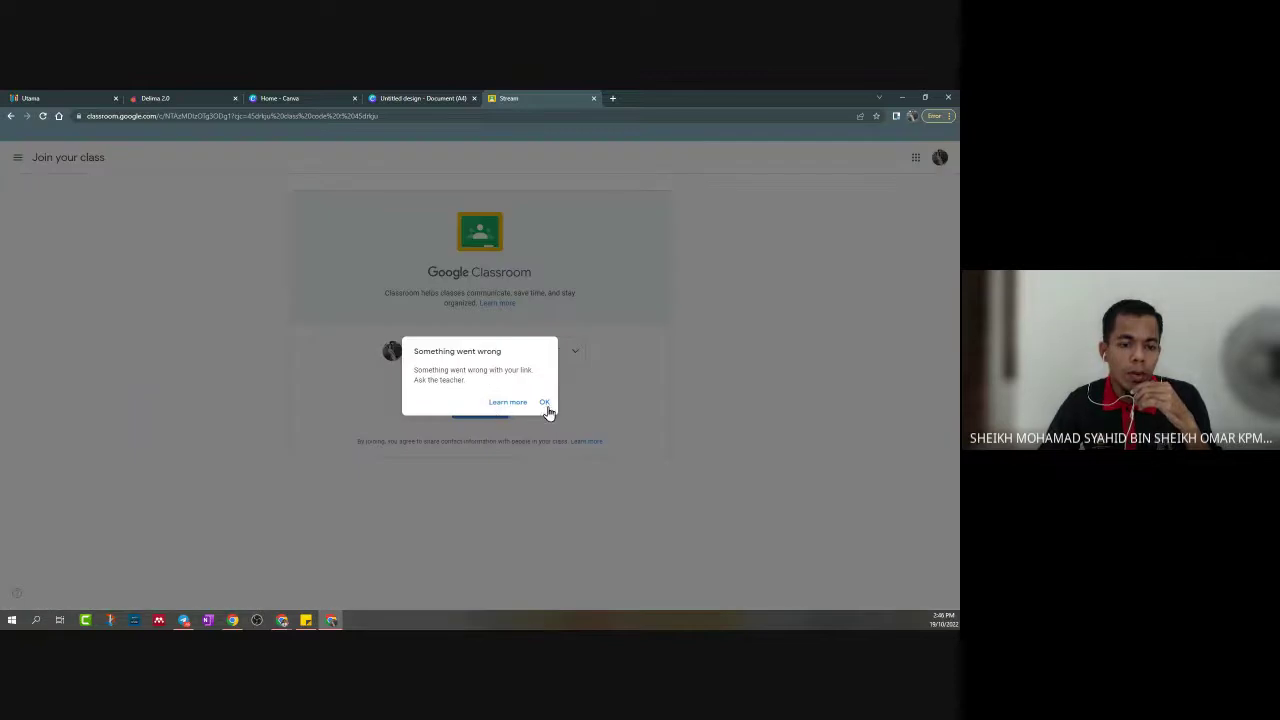
{"action": "left_click", "coordinate": [545, 403]}
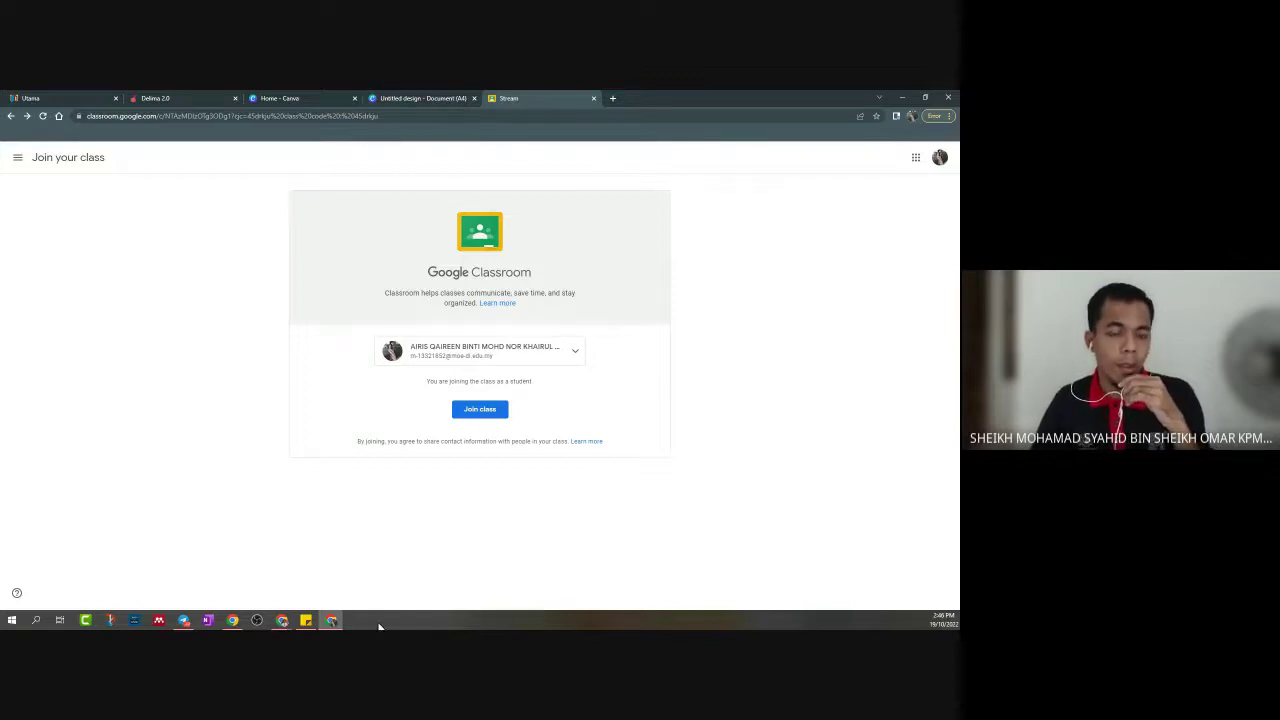
Switch to the teacher's browser window and open the bookmarked BENGKEL POSTER CANVA class in a new tab, showing the Signup to Canva post
{"action": "left_click", "coordinate": [282, 621]}
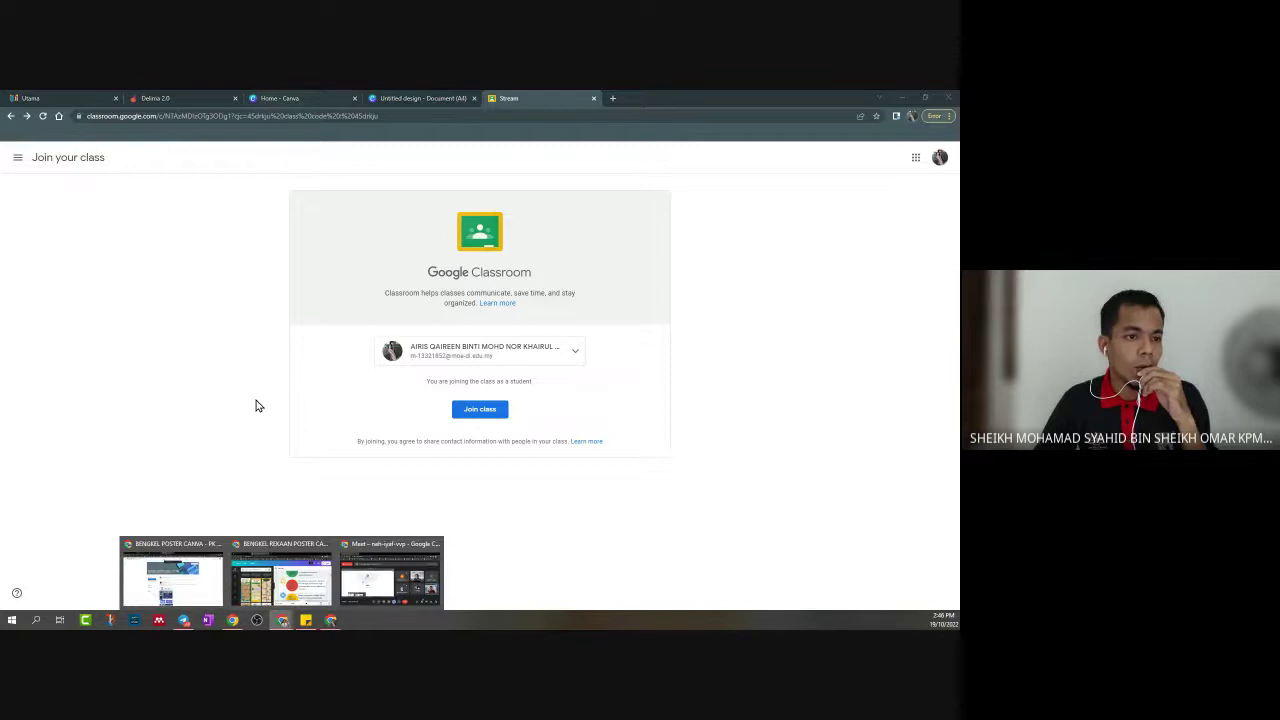
{"action": "left_click", "coordinate": [172, 572]}
{"action": "key", "text": "ctrl+t"}
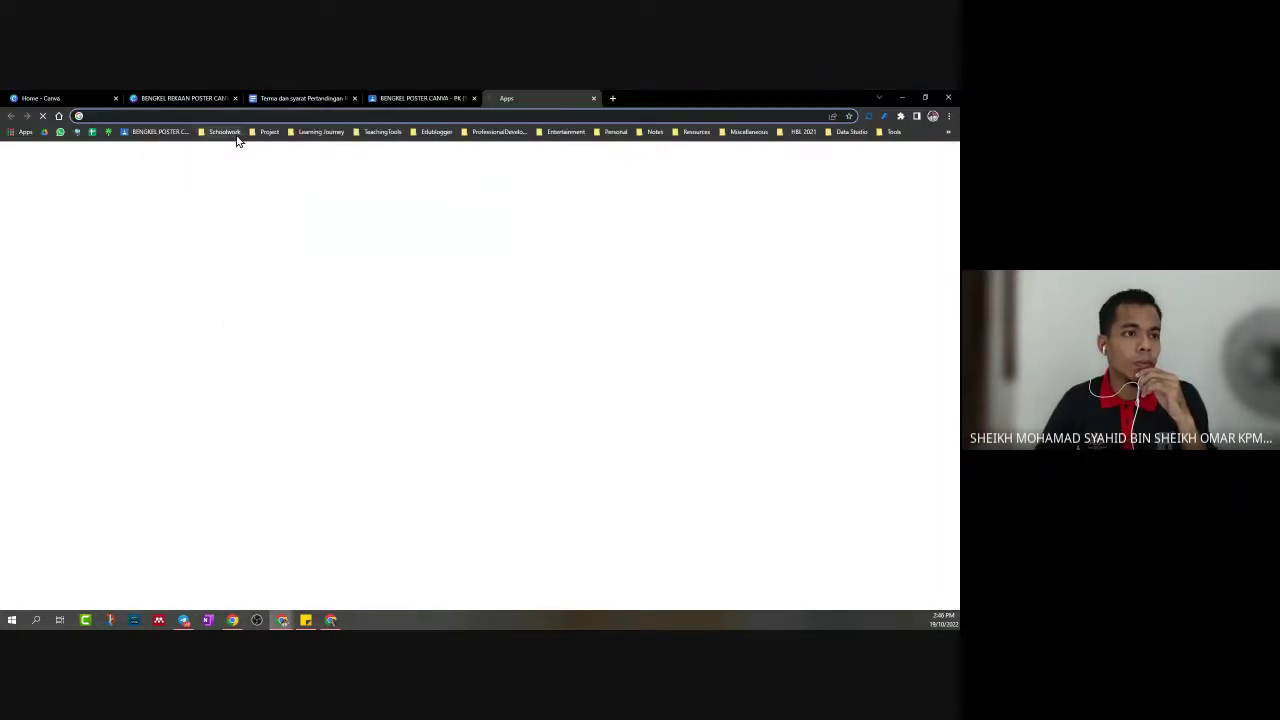
{"action": "left_click", "coordinate": [265, 131]}
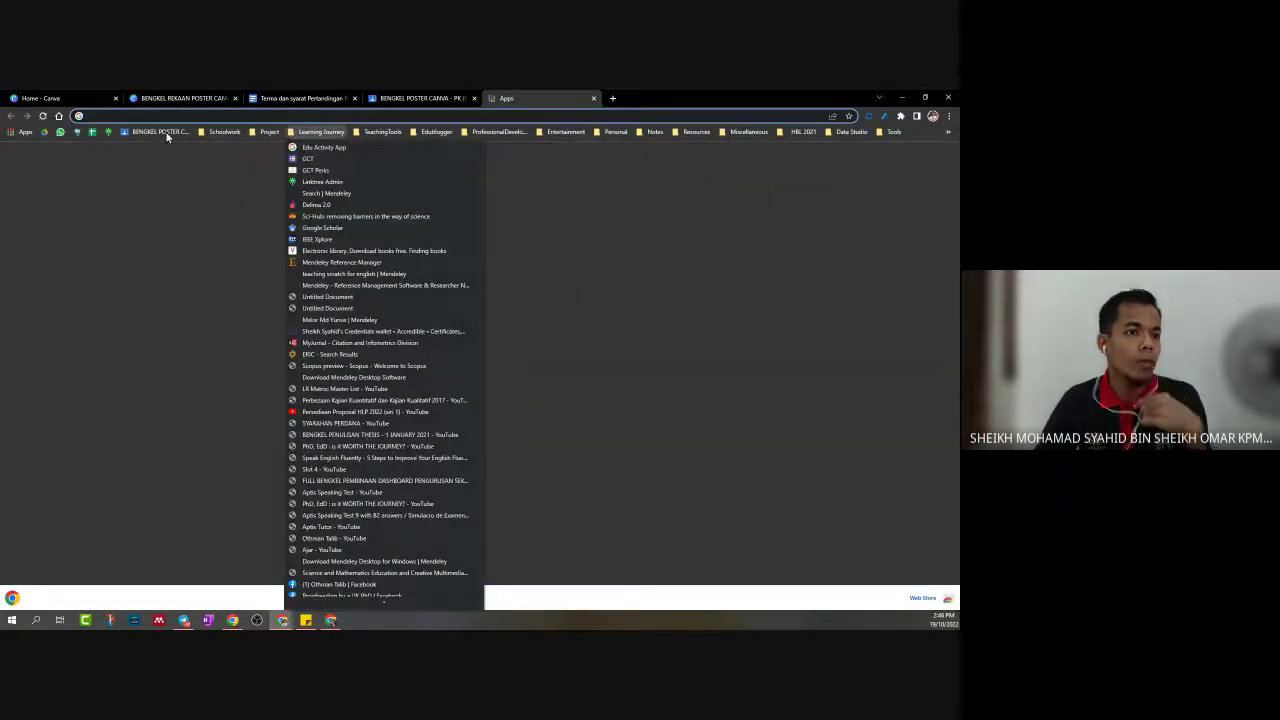
{"action": "left_click", "coordinate": [165, 131]}
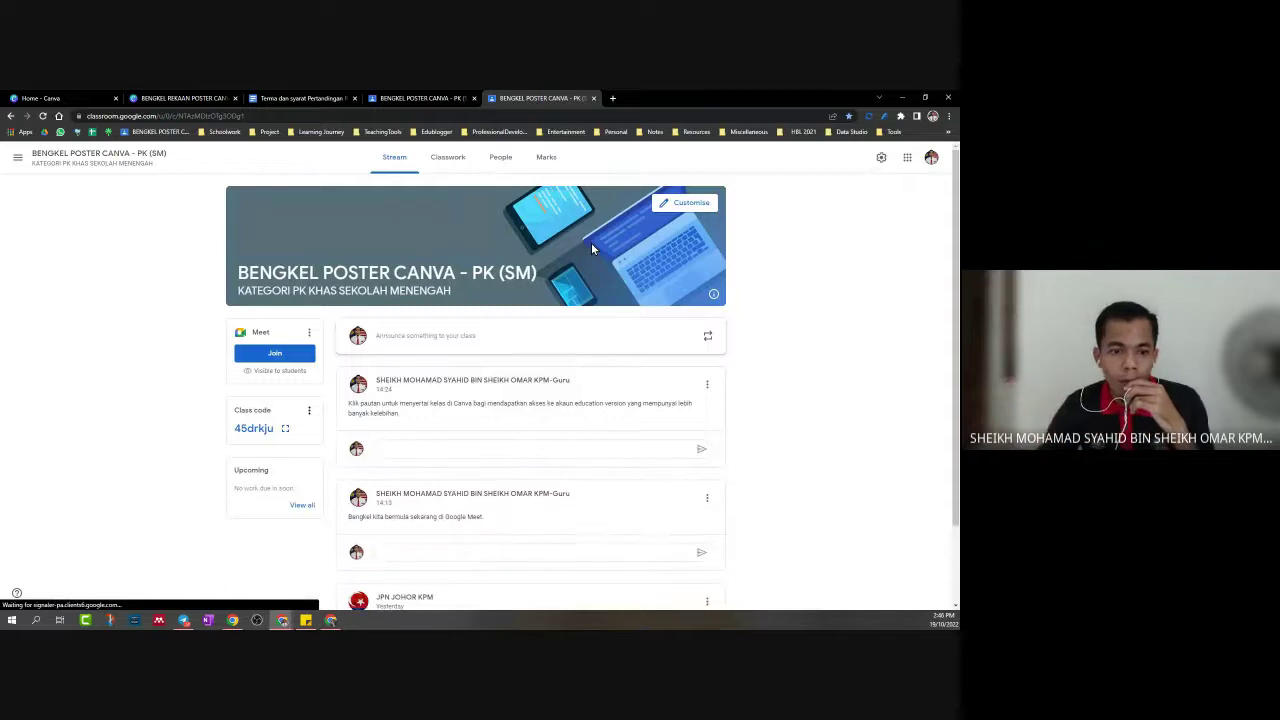
{"action": "scroll", "coordinate": [591, 249], "scroll_direction": "down", "scroll_amount": 2}
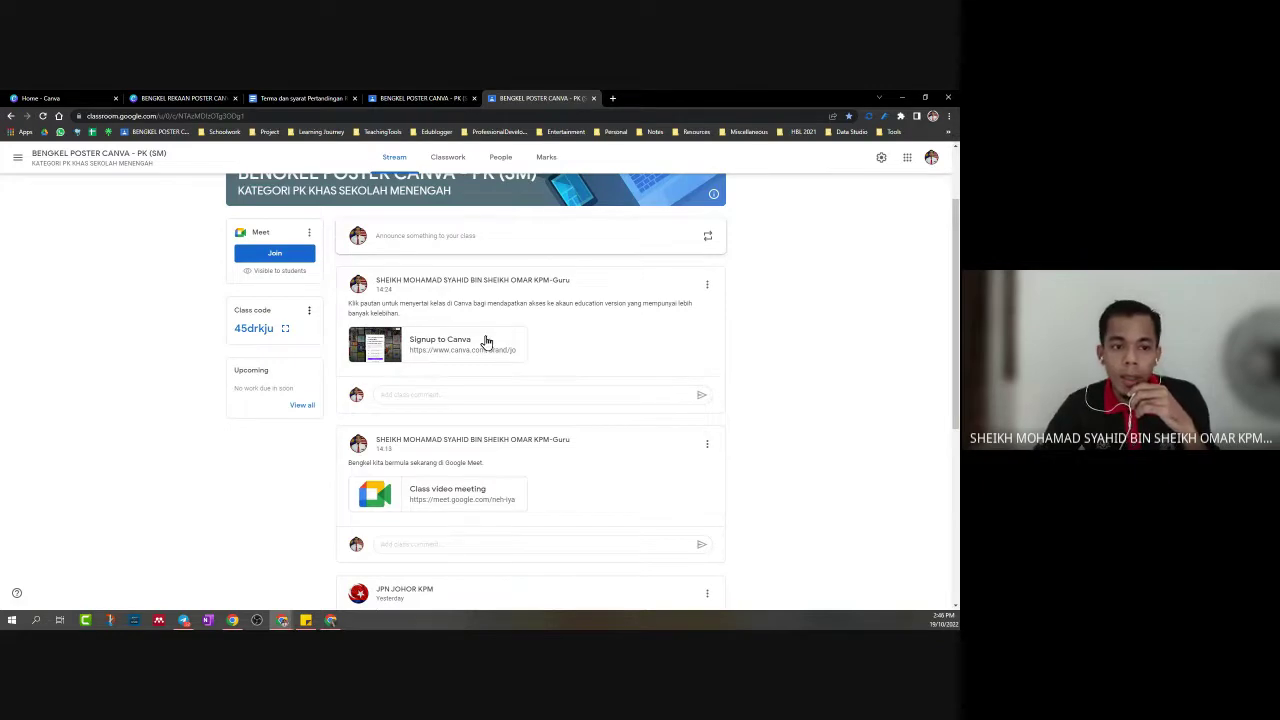
{"action": "scroll", "coordinate": [600, 333], "scroll_direction": "up", "scroll_amount": 1}
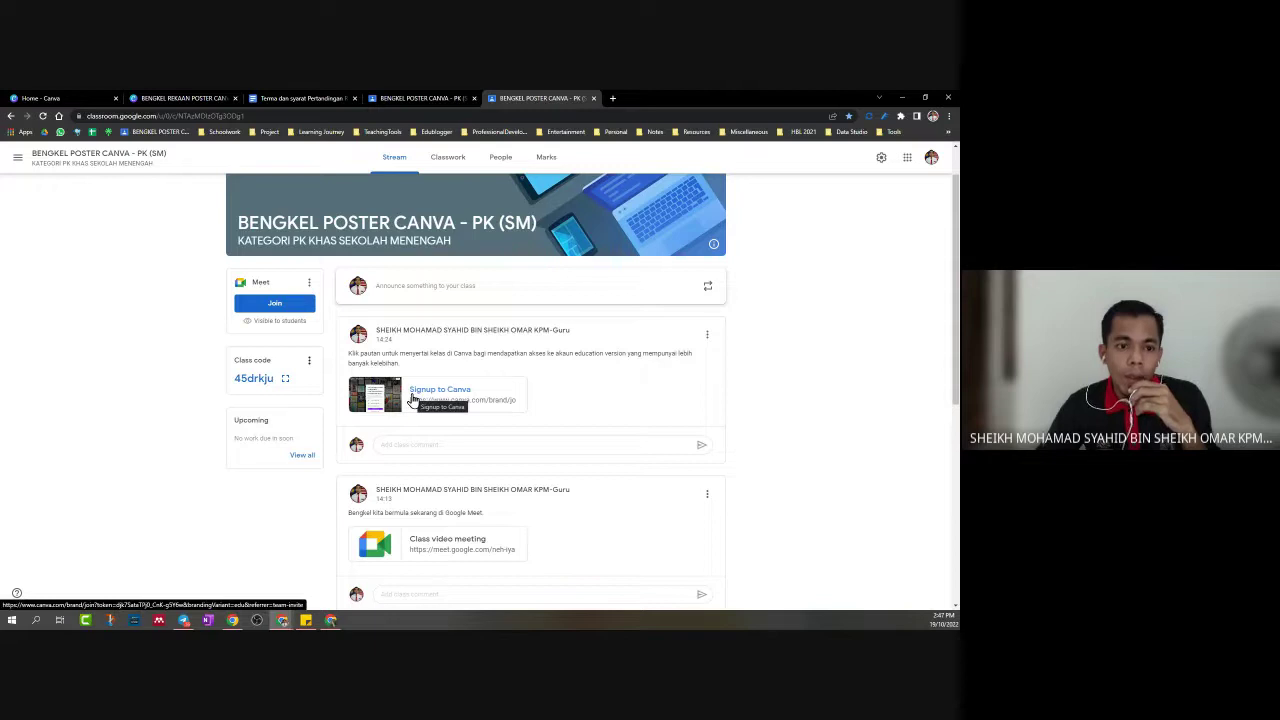
Open the Signup to Canva link from the class stream, copy its address and close its tab
{"action": "left_click", "coordinate": [460, 400]}
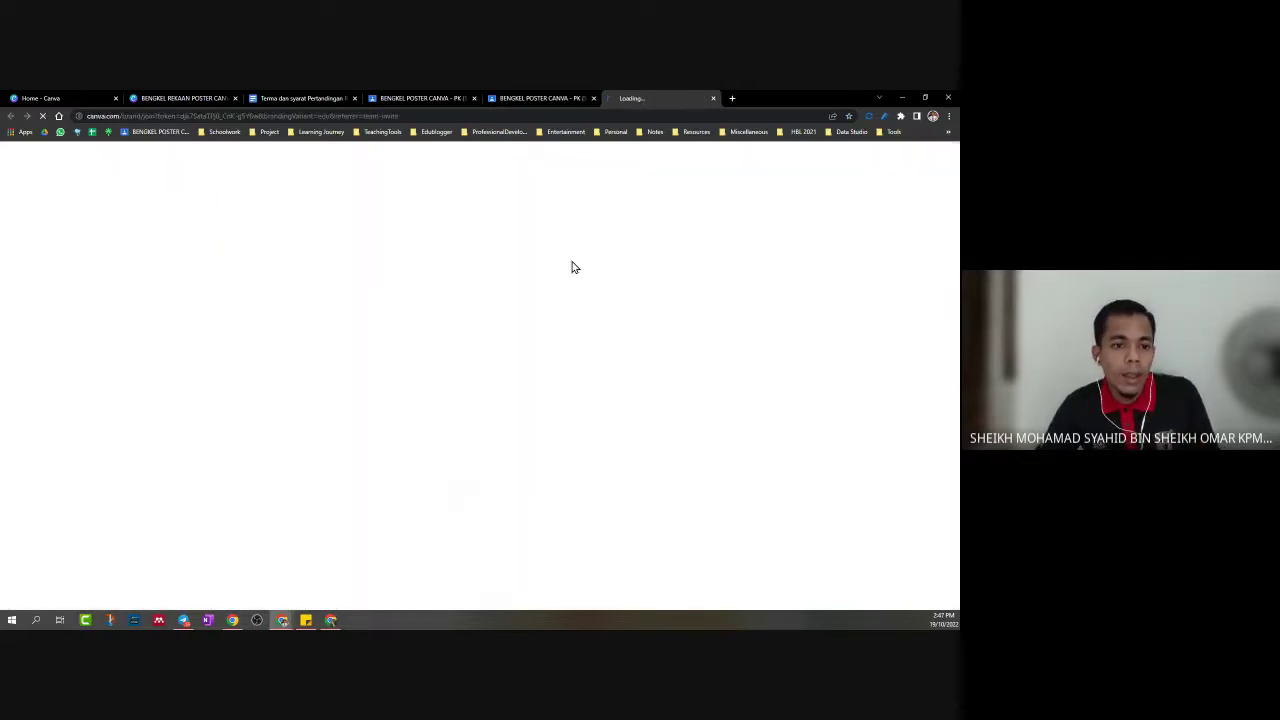
{"action": "left_click", "coordinate": [524, 118]}
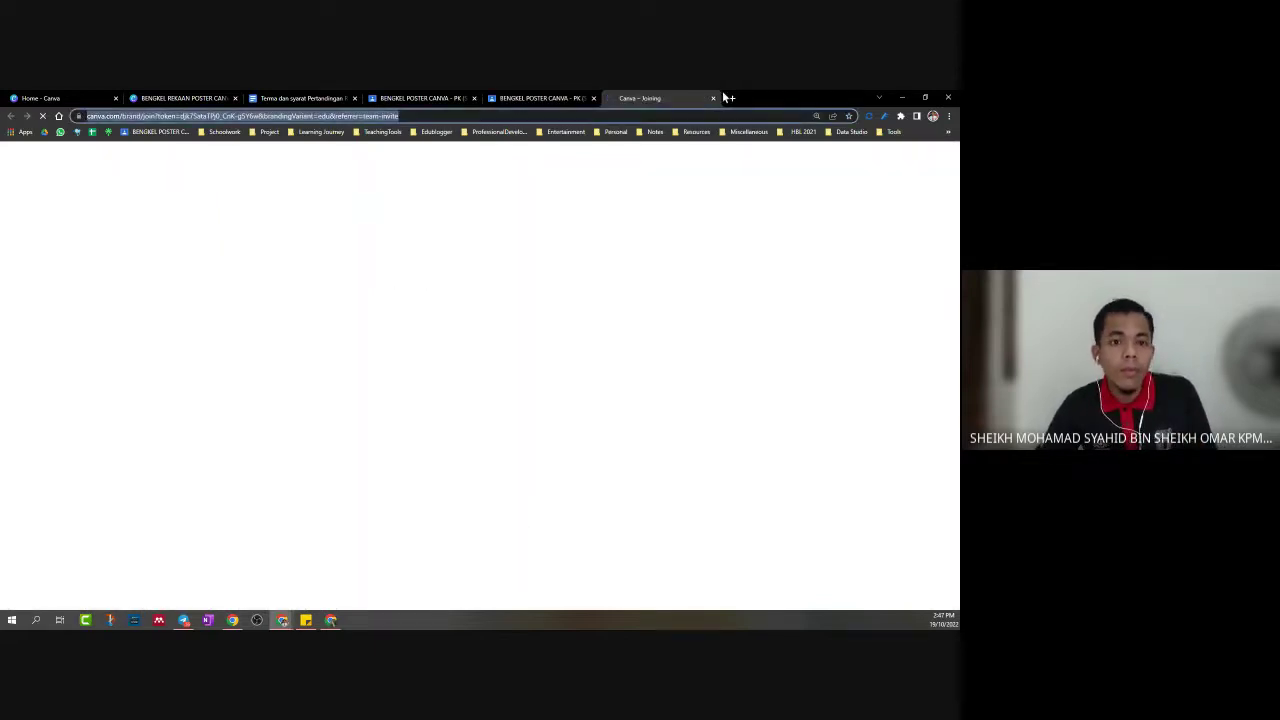
{"action": "left_click", "coordinate": [713, 98]}
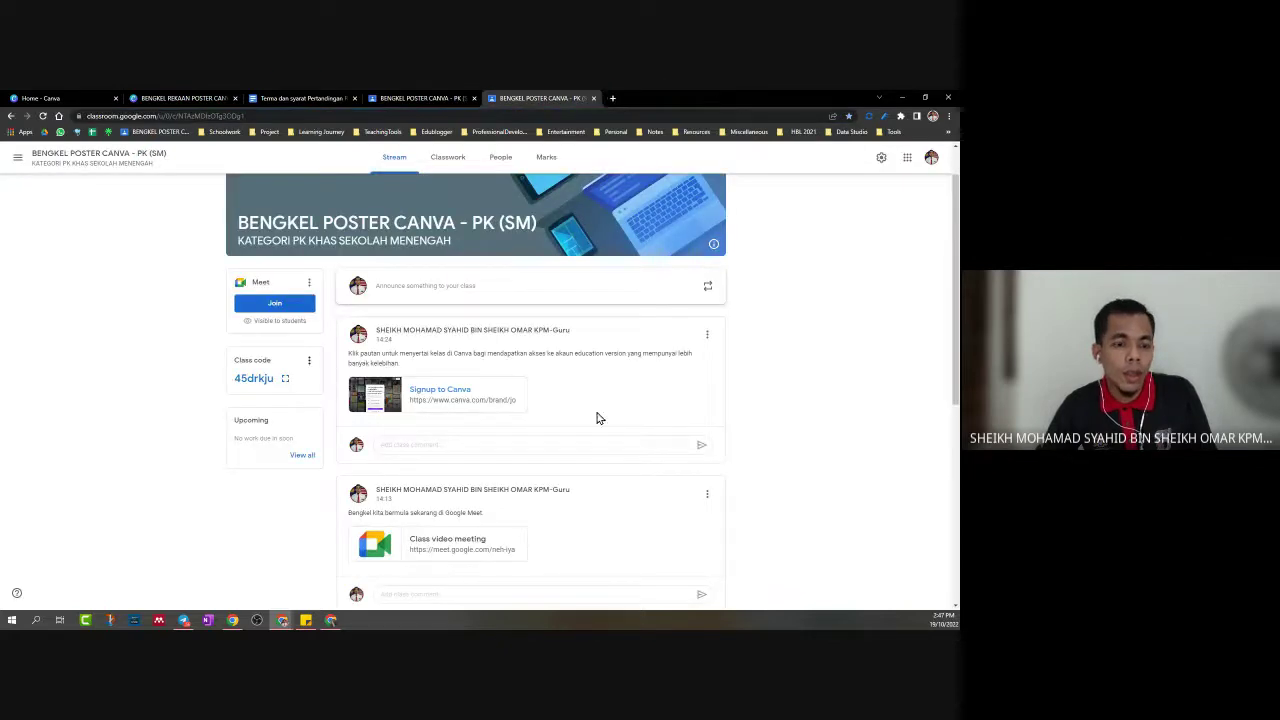
Return to the student's browser window and open the copied Canva team invitation link, including its join token, in place of the Classroom join page
{"action": "left_click", "coordinate": [331, 621]}
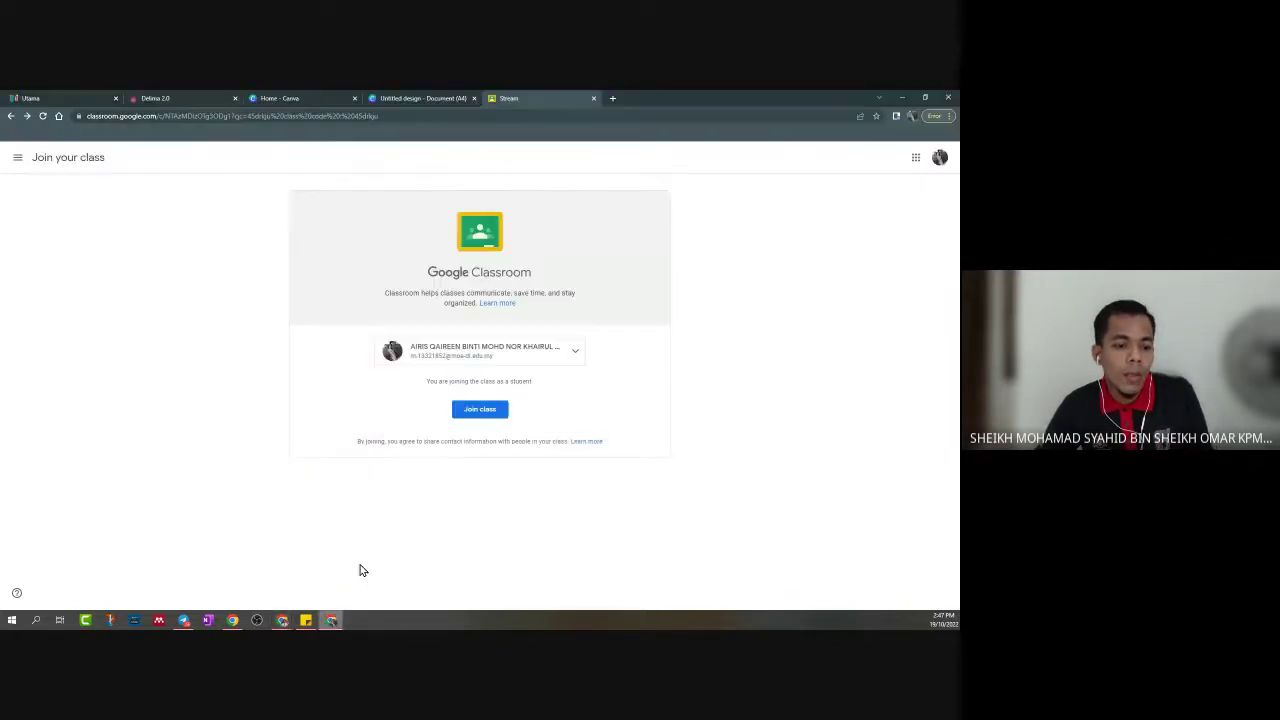
{"action": "left_click", "coordinate": [549, 115]}
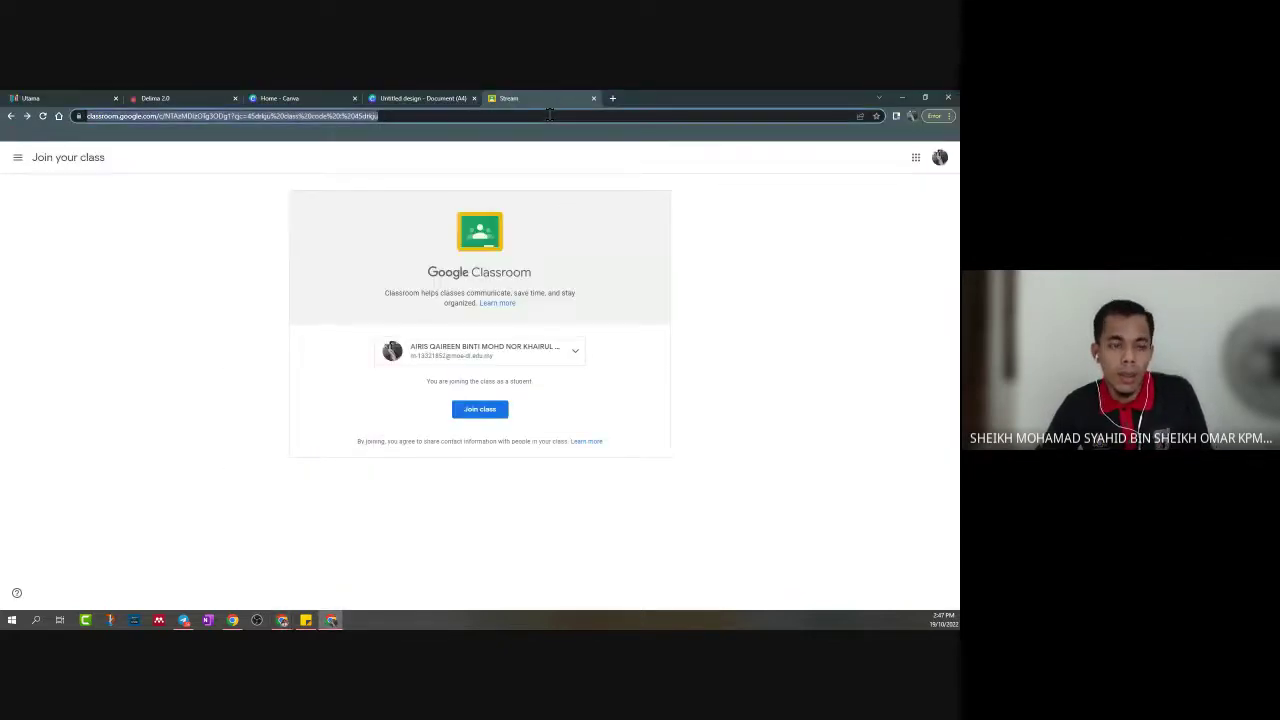
{"action": "key", "text": "ctrl+v"}
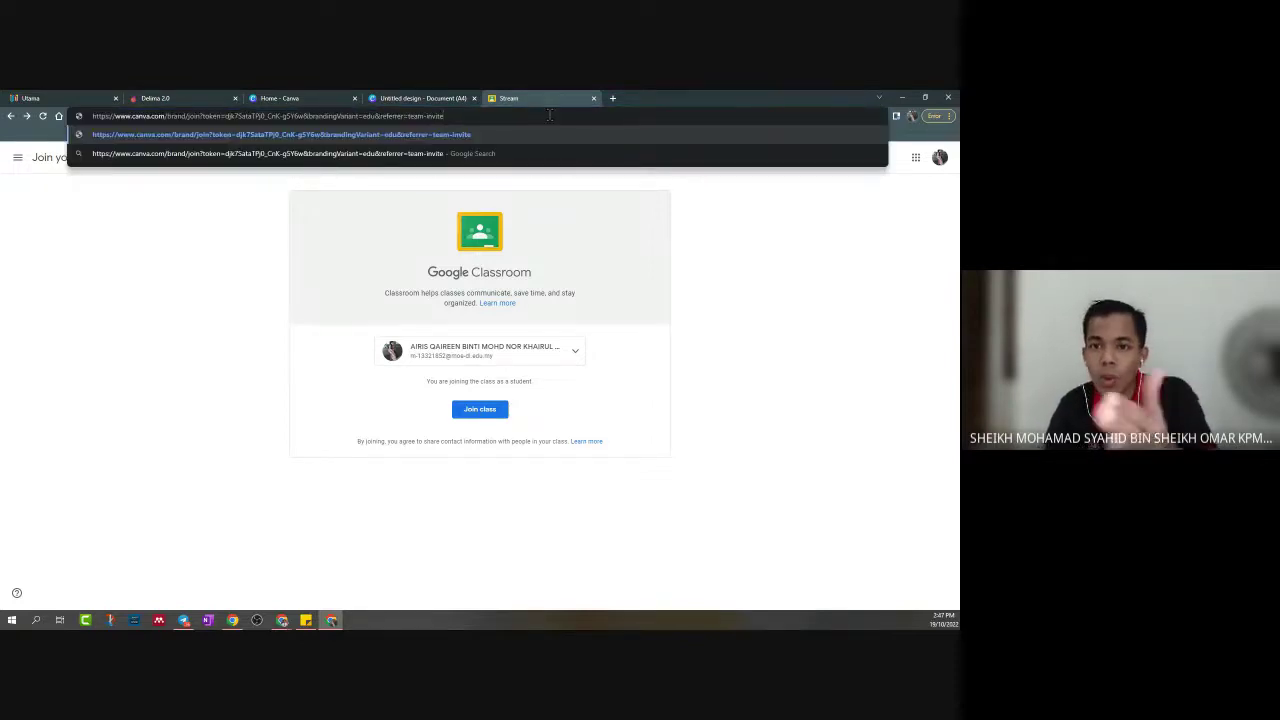
{"action": "key", "text": "Return"}
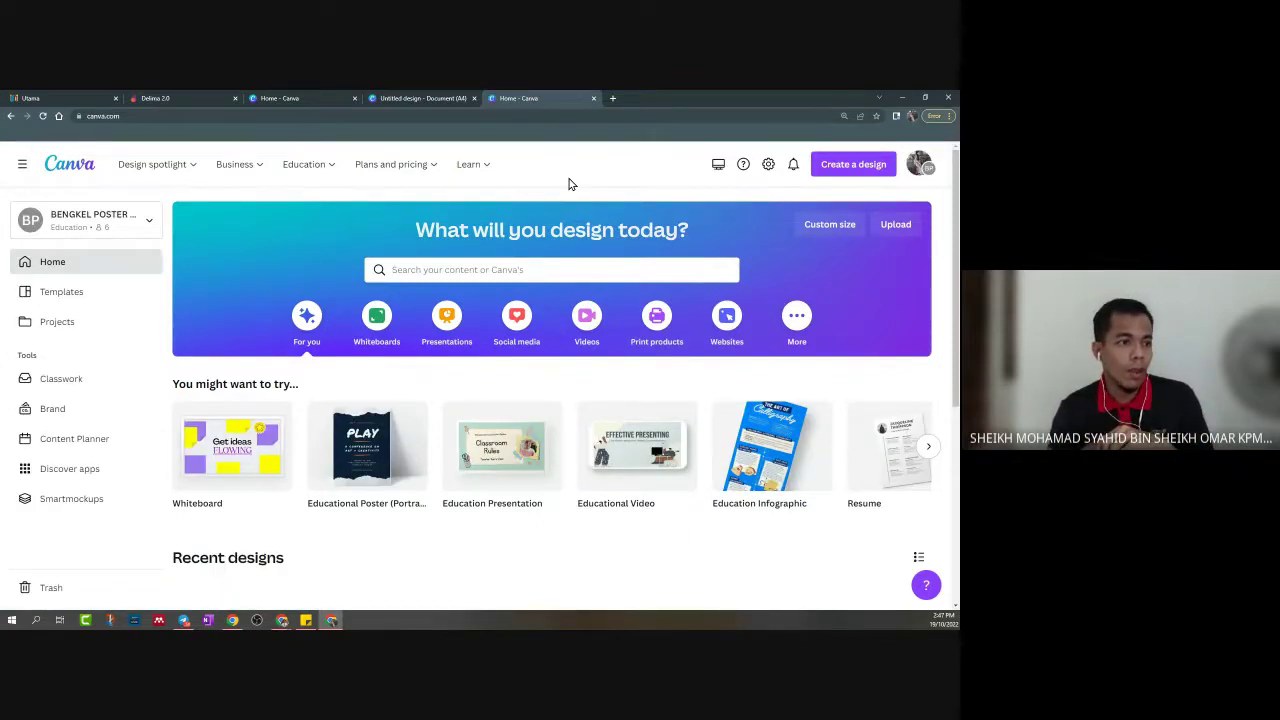
Review the student account's team list in Canva, choosing the BENGKEL POSTER team and checking the list again
{"action": "left_click", "coordinate": [918, 166]}
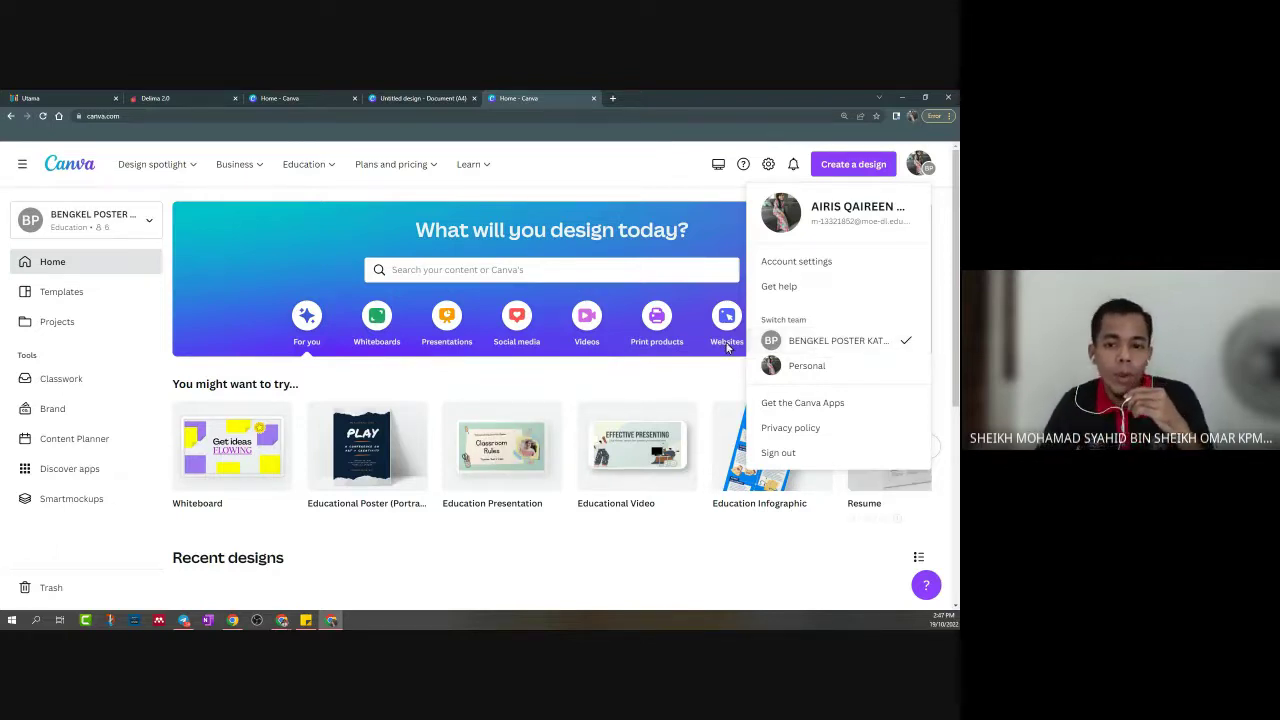
{"action": "left_click", "coordinate": [834, 346]}
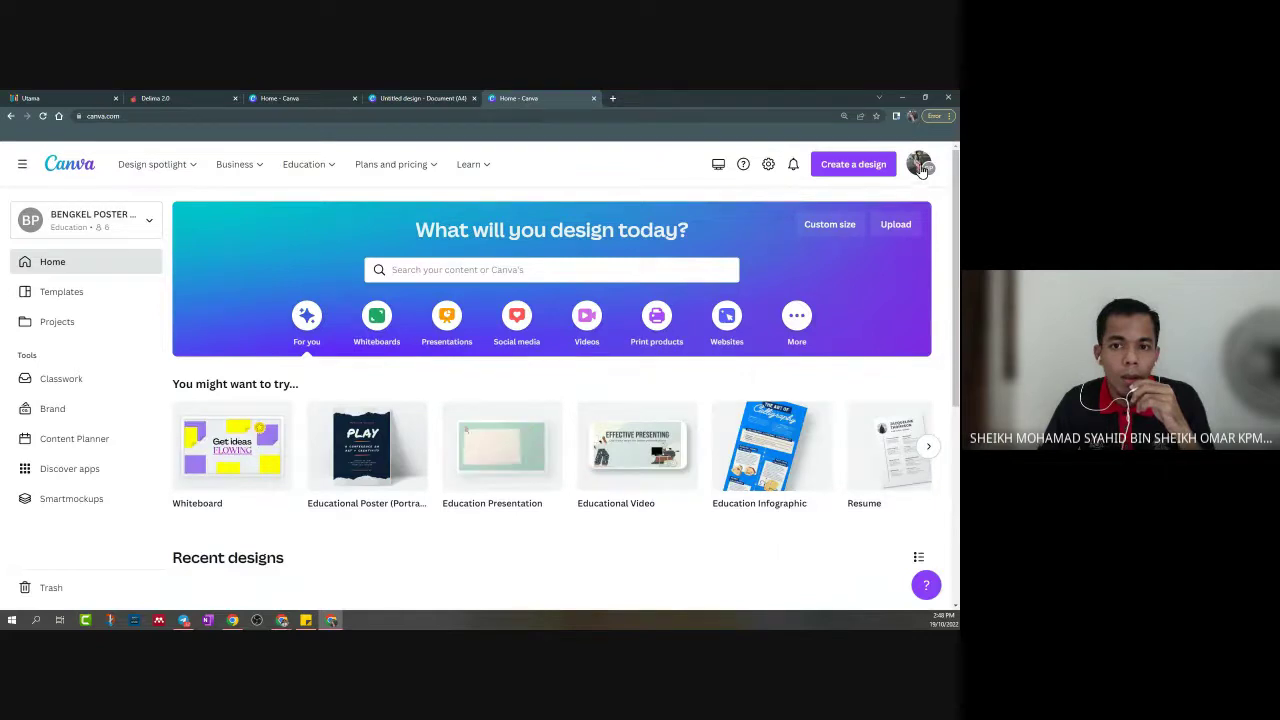
{"action": "left_click", "coordinate": [921, 168]}
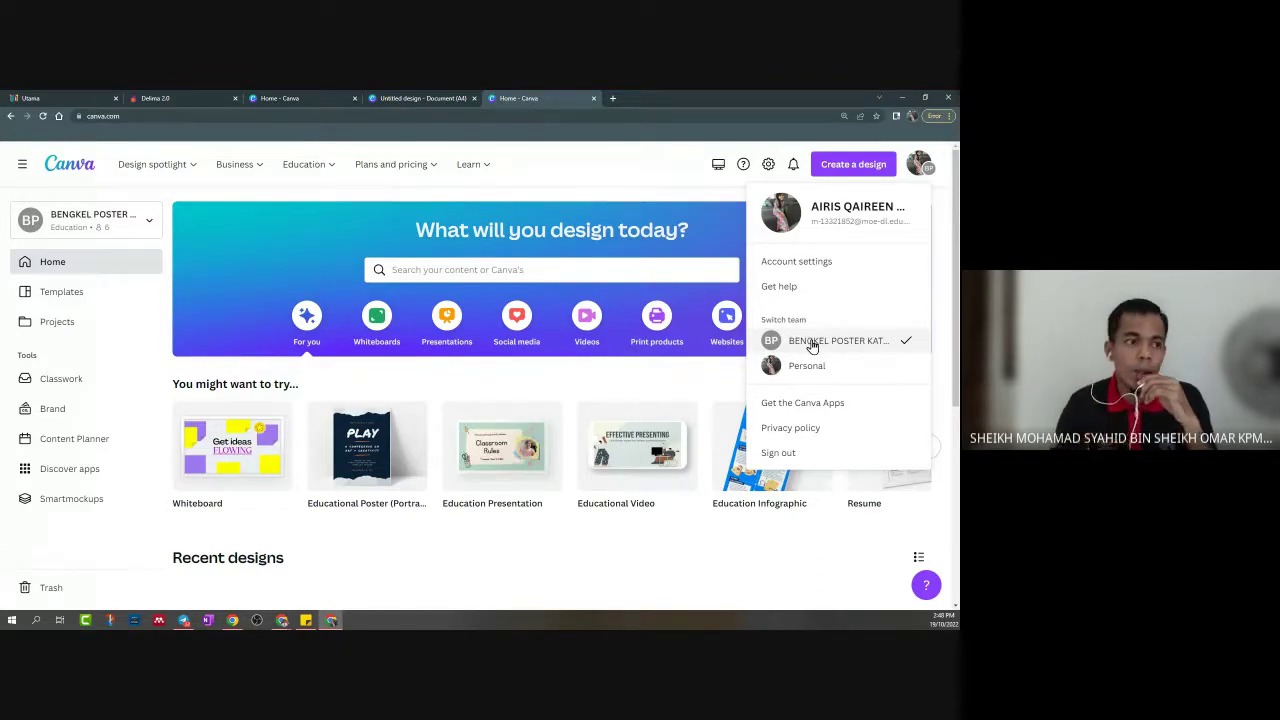
{"action": "left_click", "coordinate": [624, 179]}
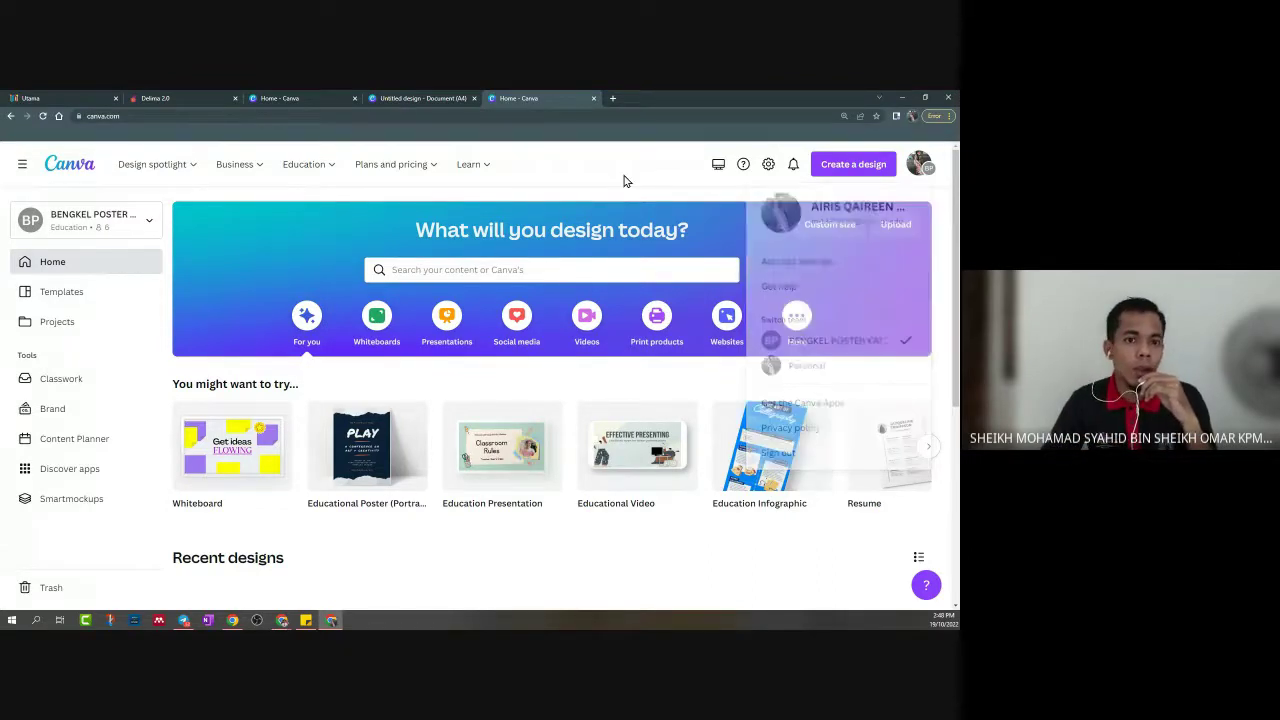
Create a blank Educational Poster (Portrait) design in the BENGKEL POSTER team
{"action": "left_click", "coordinate": [850, 167]}
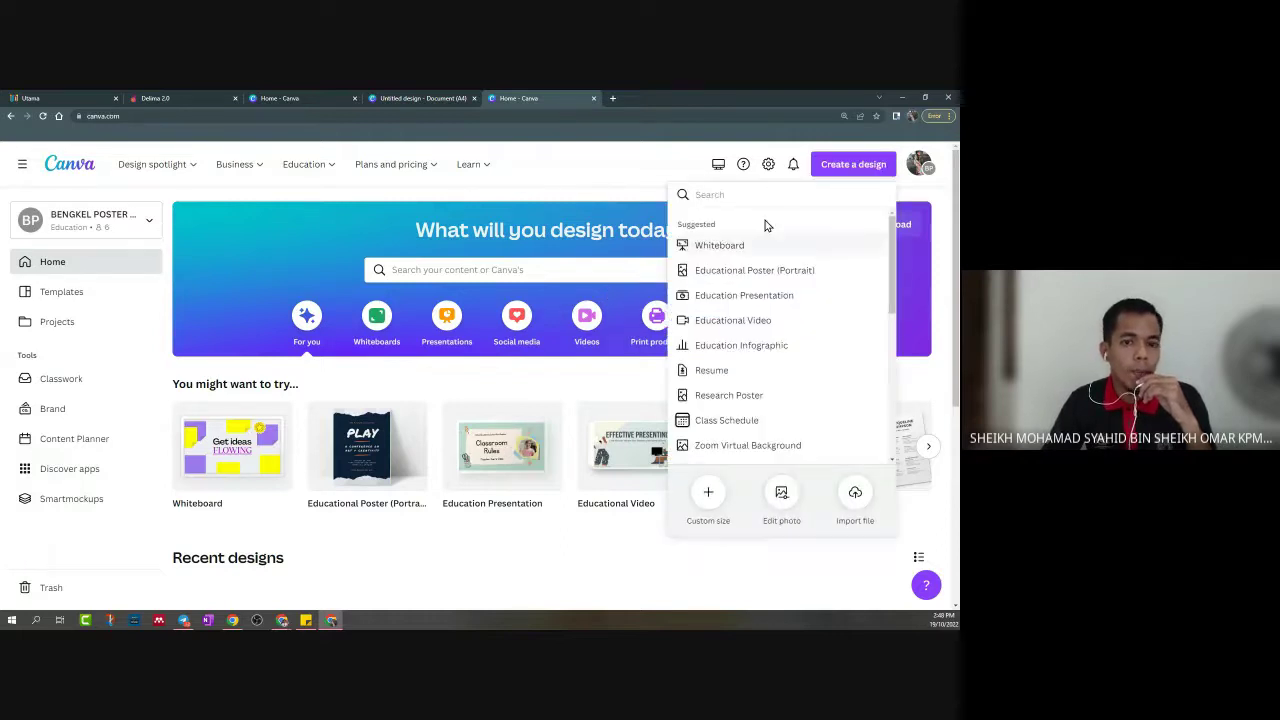
{"action": "left_click", "coordinate": [417, 449]}
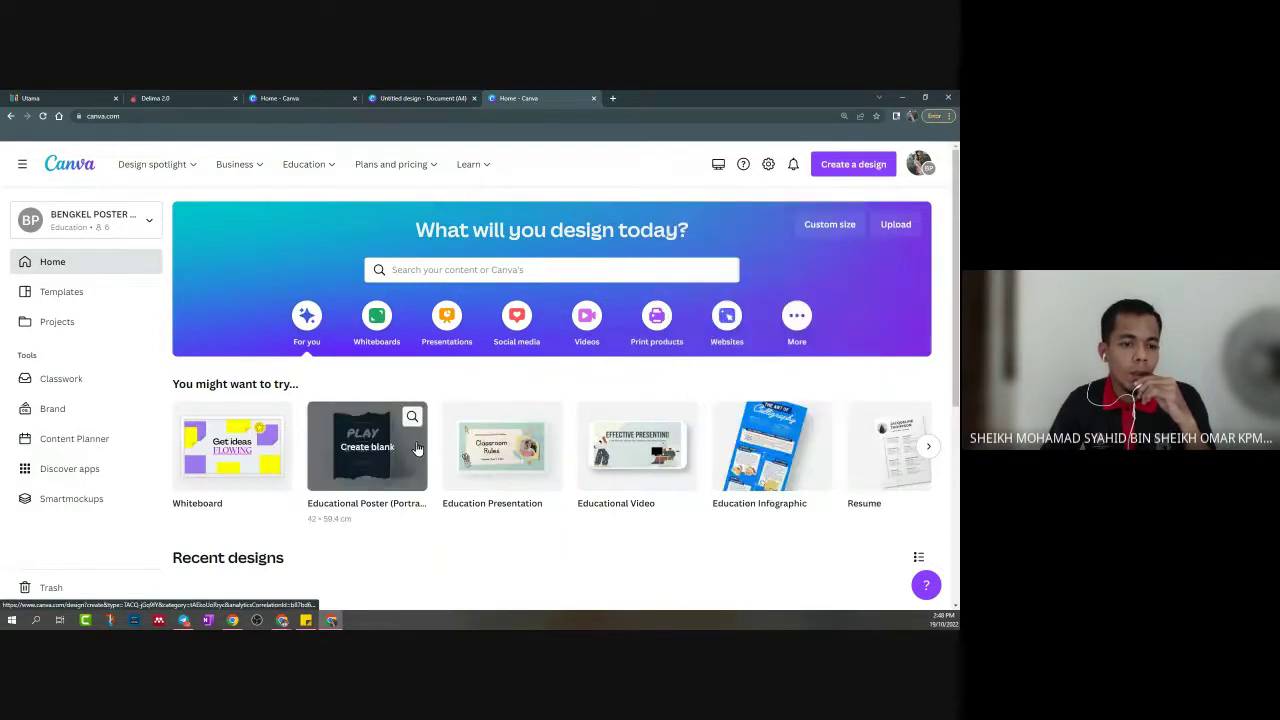
{"action": "left_click", "coordinate": [417, 447]}
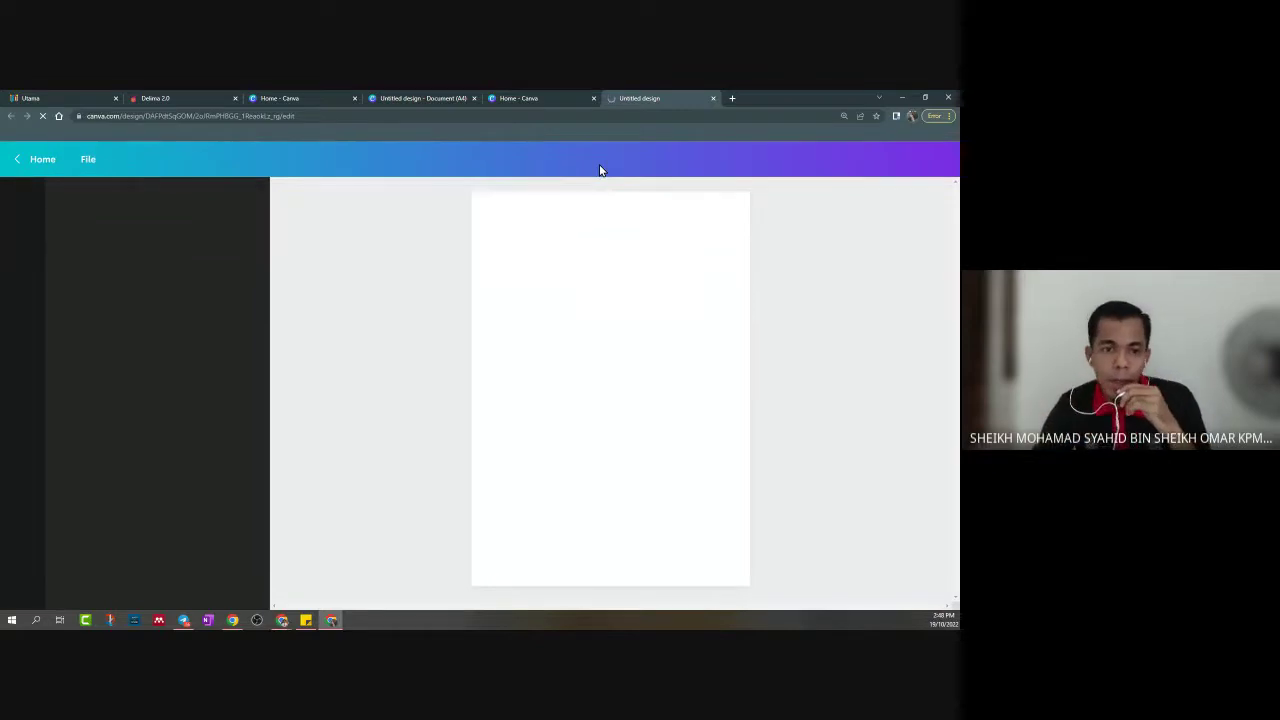
Compare the Personal free account's Canva home page with the BENGKEL POSTER education team's home page across the open tabs
{"action": "left_click", "coordinate": [524, 97]}
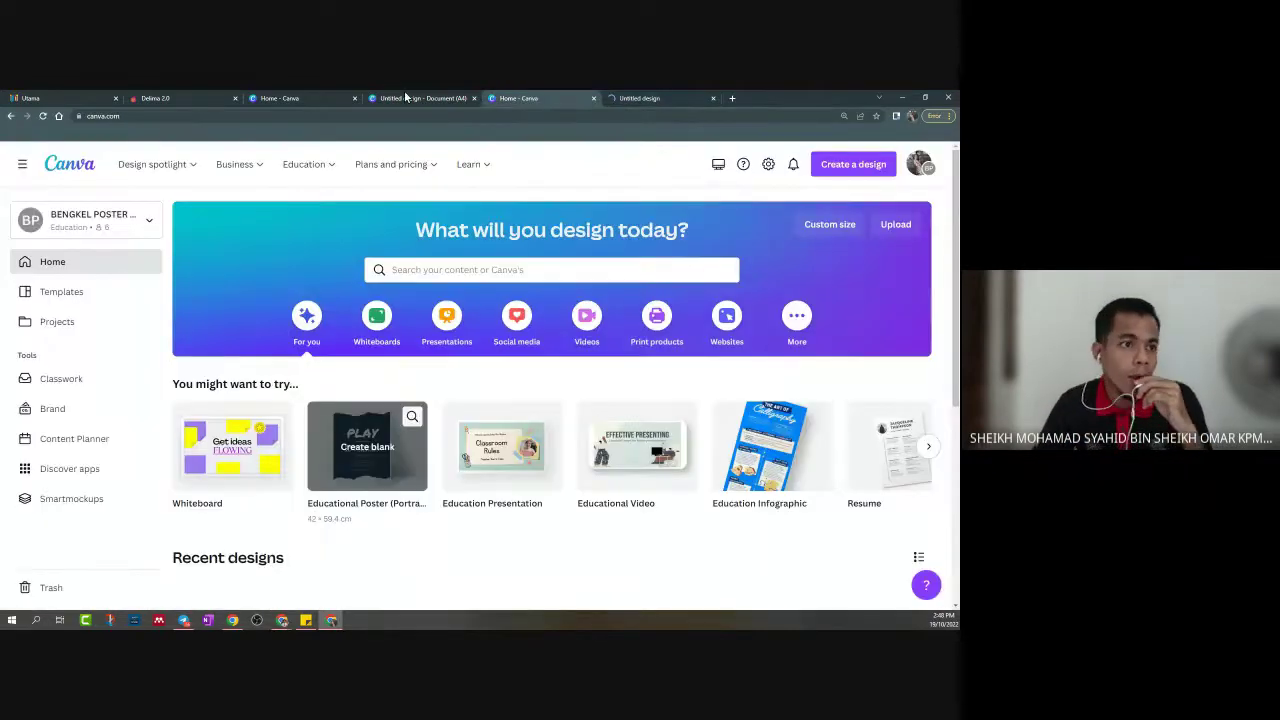
{"action": "left_click", "coordinate": [405, 97]}
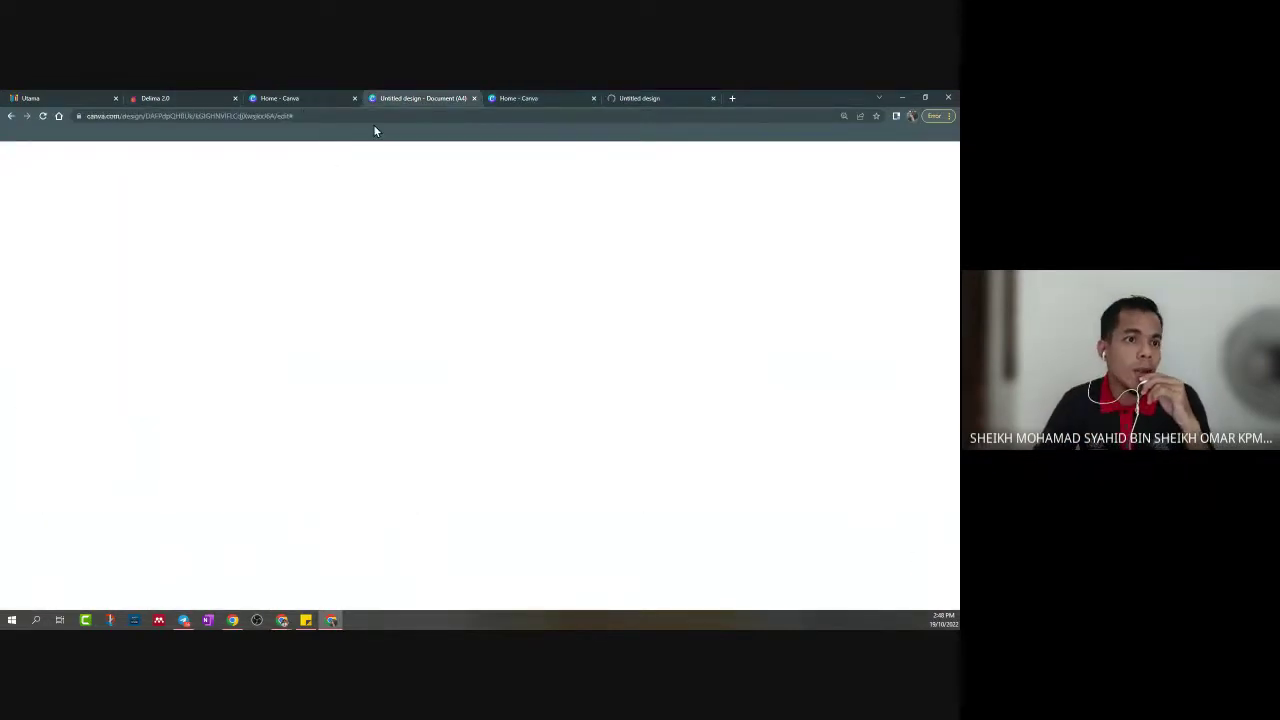
{"action": "left_click", "coordinate": [285, 97]}
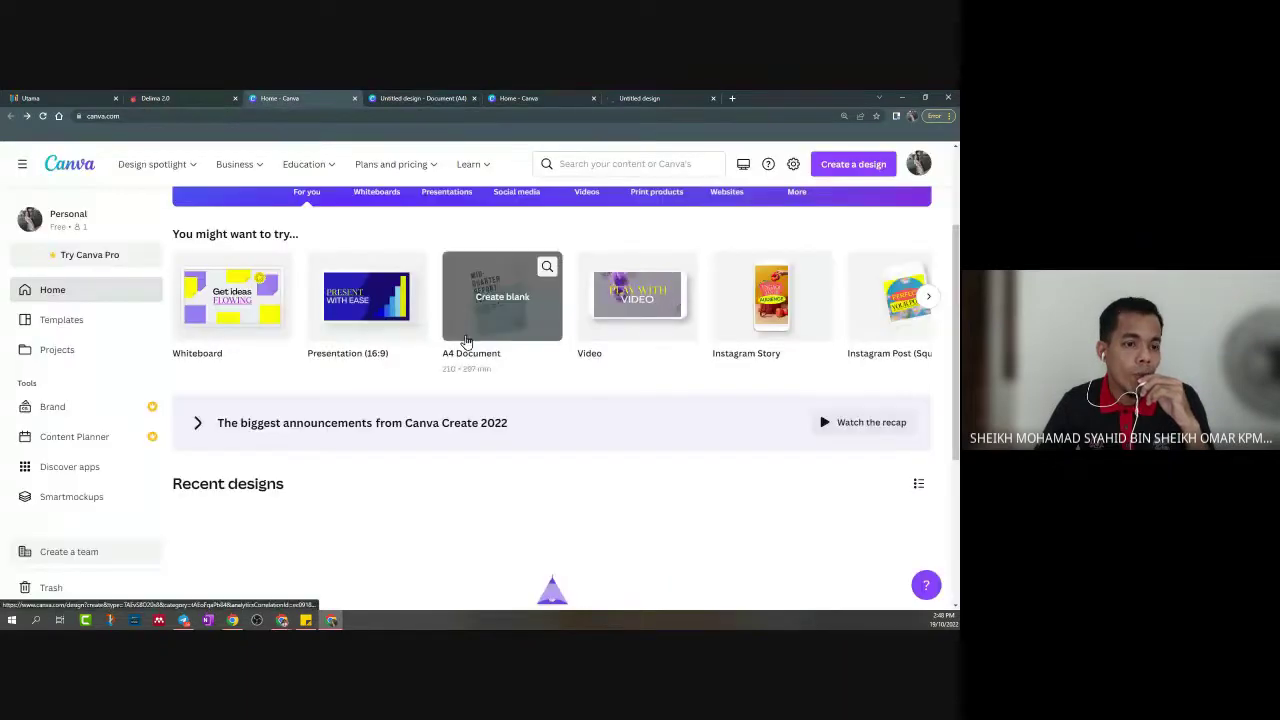
{"action": "scroll", "coordinate": [466, 341], "scroll_direction": "down", "scroll_amount": 3}
{"action": "scroll", "coordinate": [394, 351], "scroll_direction": "up", "scroll_amount": 1}
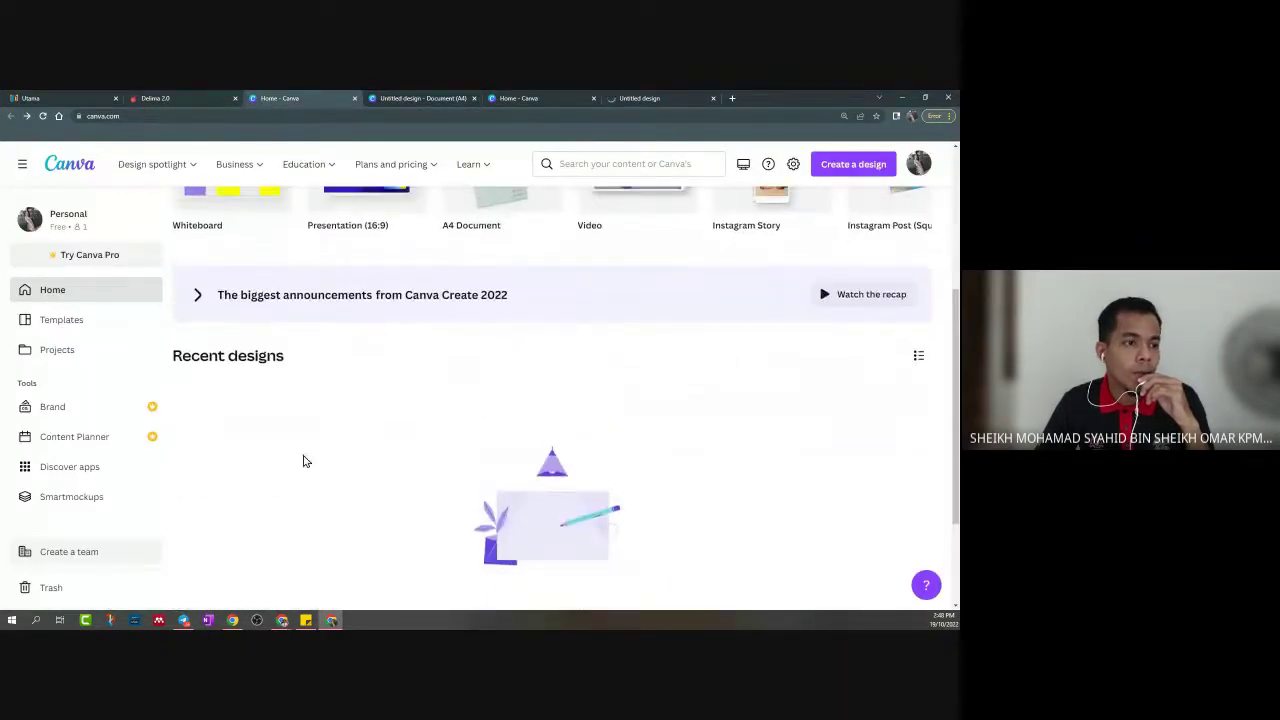
{"action": "scroll", "coordinate": [305, 461], "scroll_direction": "up", "scroll_amount": 2}
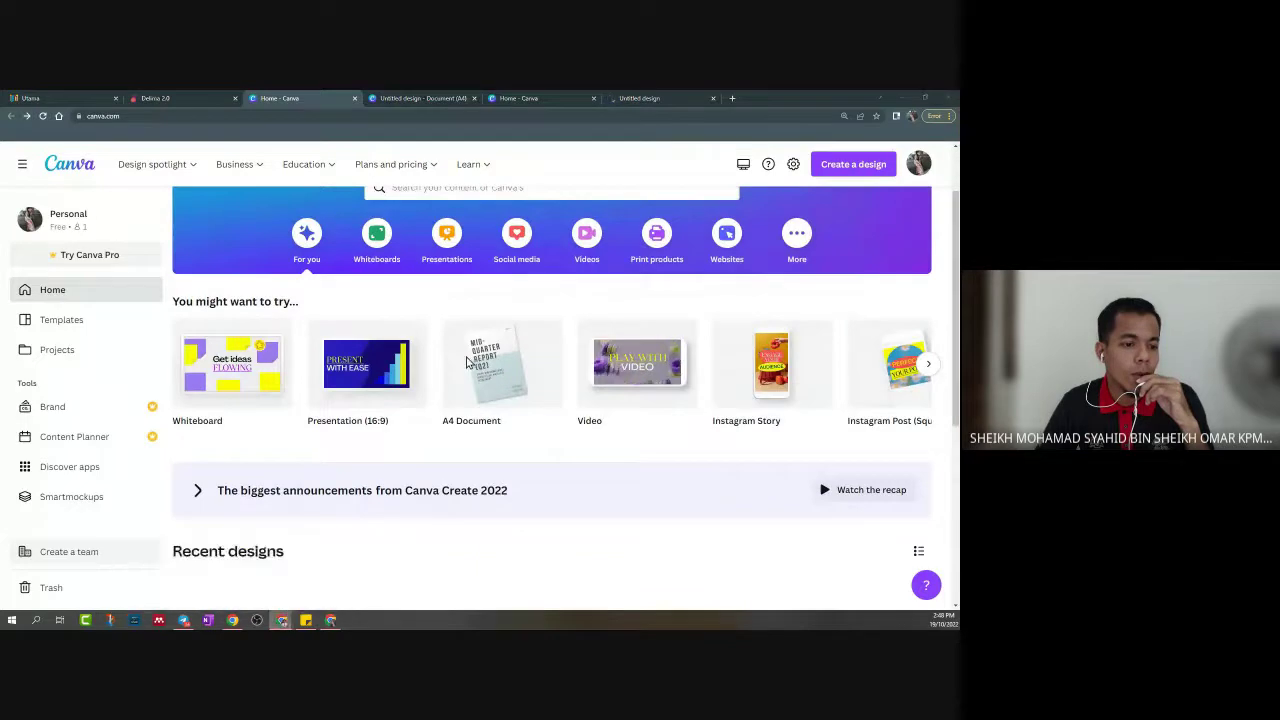
{"action": "left_click", "coordinate": [418, 98]}
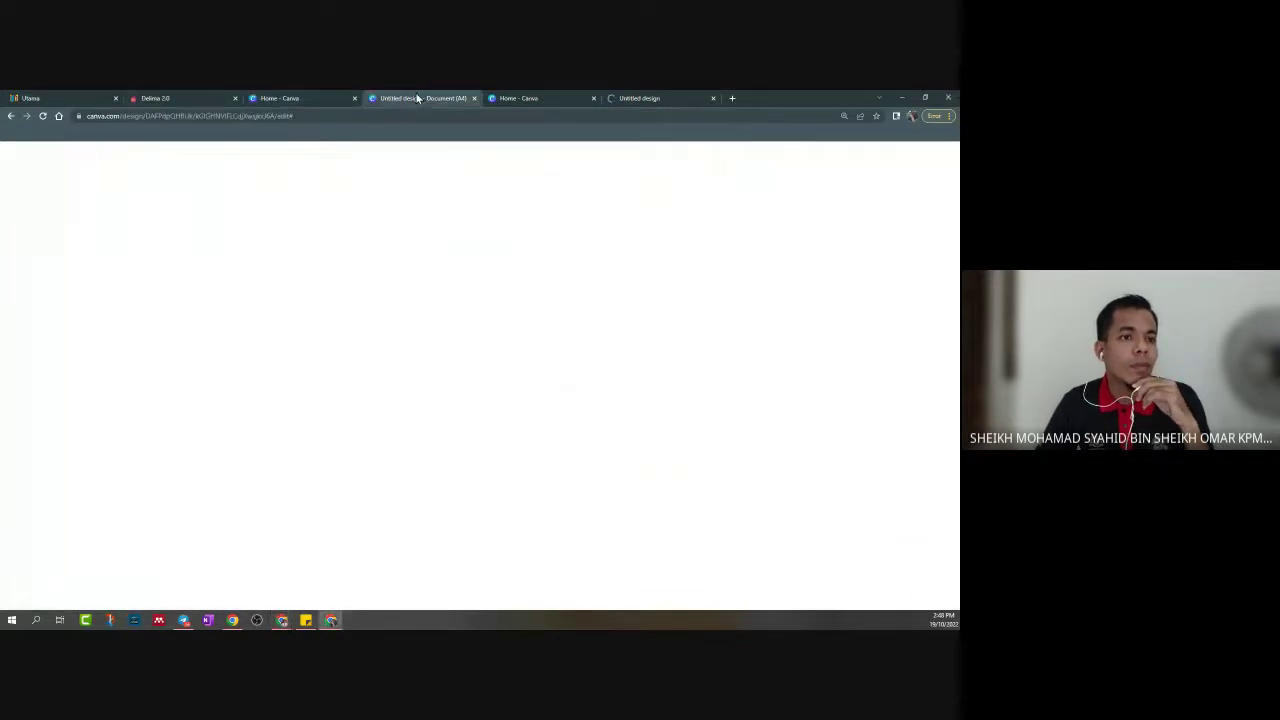
{"action": "left_click", "coordinate": [185, 98]}
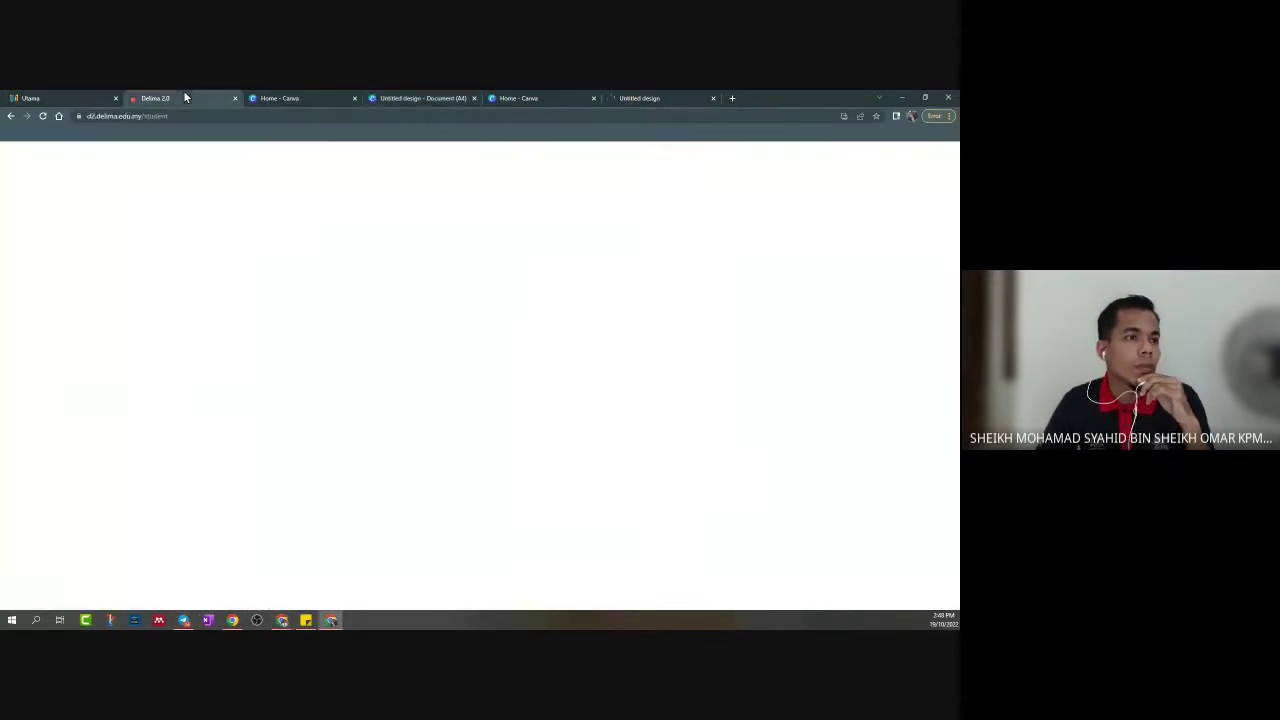
{"action": "left_click", "coordinate": [568, 99]}
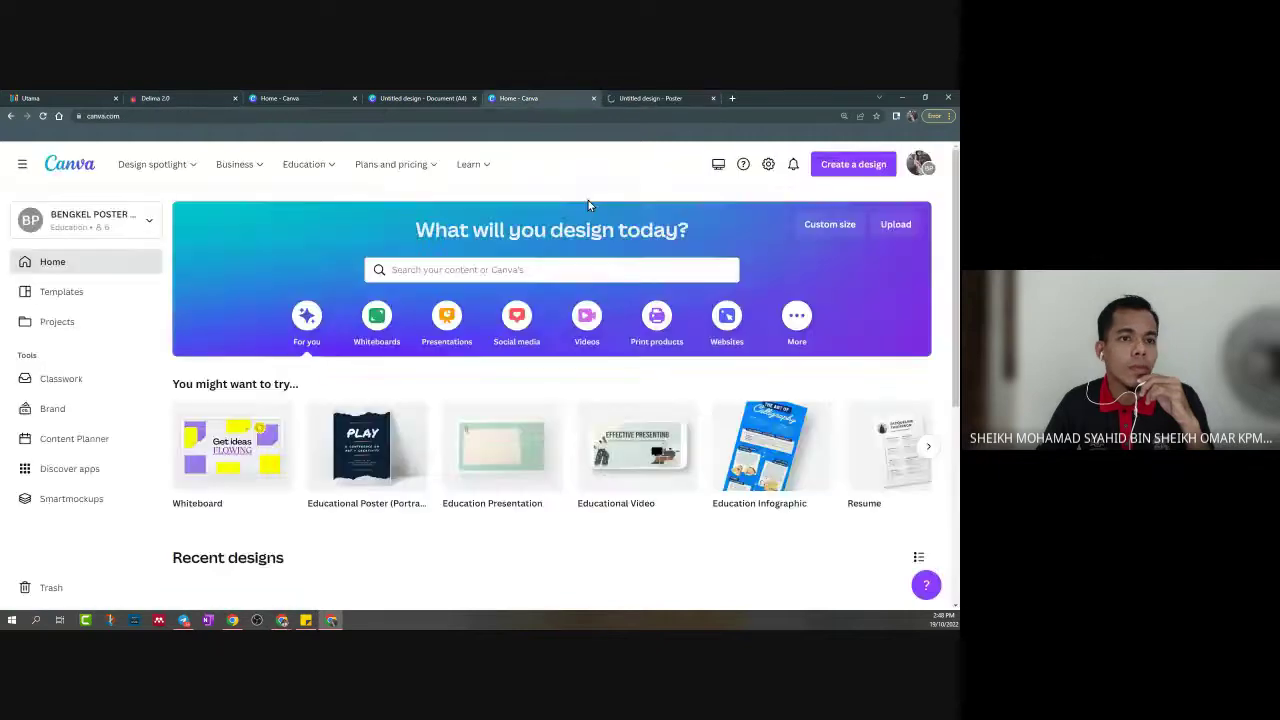
{"action": "scroll", "coordinate": [588, 205], "scroll_direction": "down", "scroll_amount": 1}
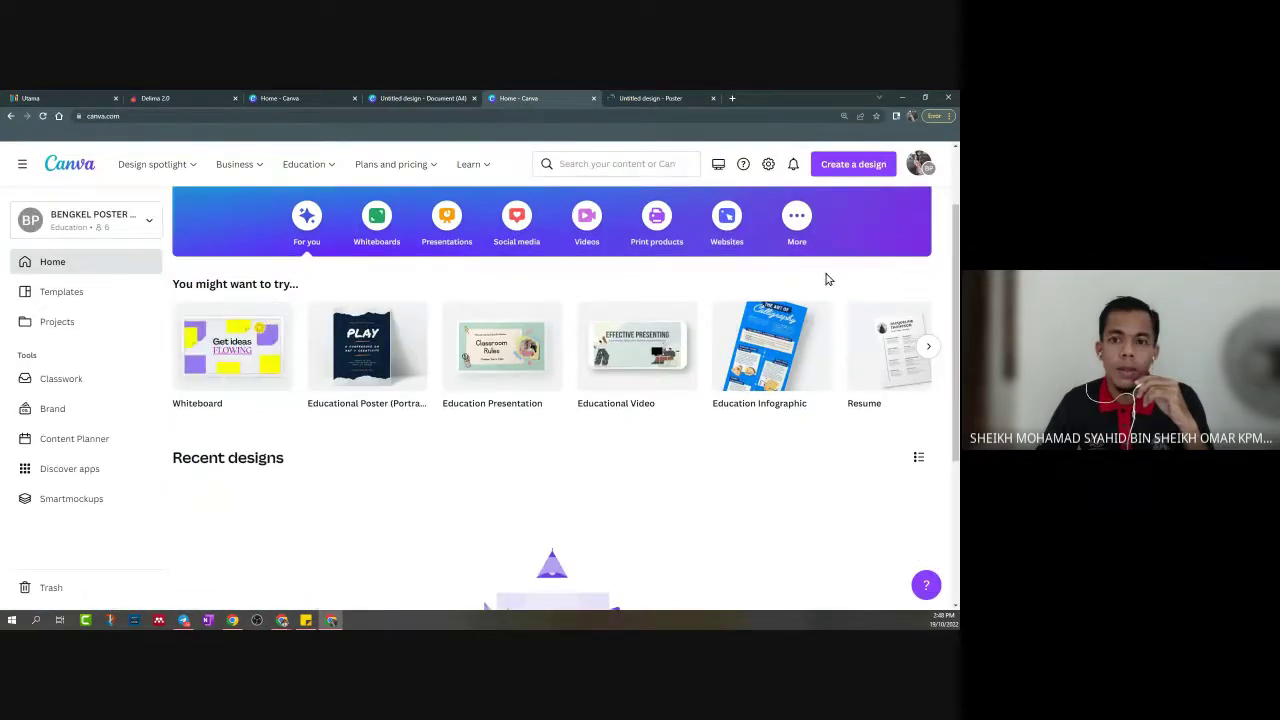
Switch to the teacher's browser window and move the BENGKEL REKAAN POSTER CANVA design tab in among its other tabs
{"action": "left_click", "coordinate": [334, 621]}
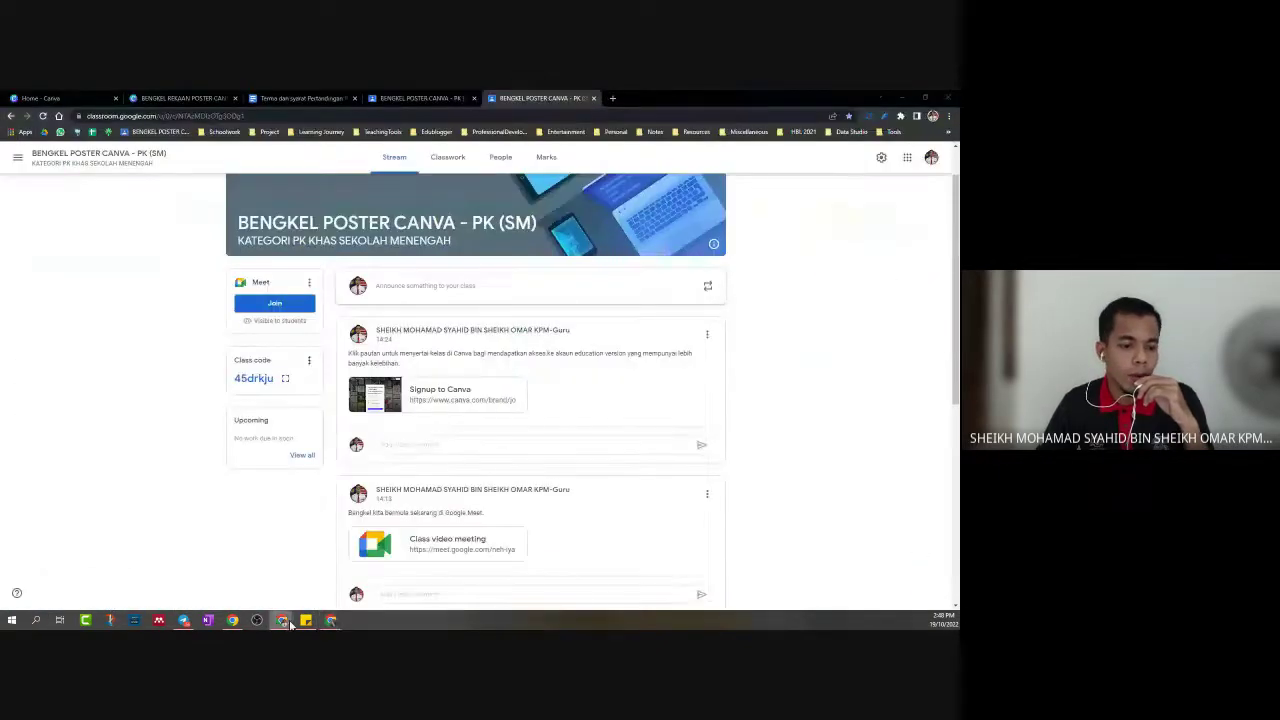
{"action": "mouse_move", "coordinate": [284, 620]}
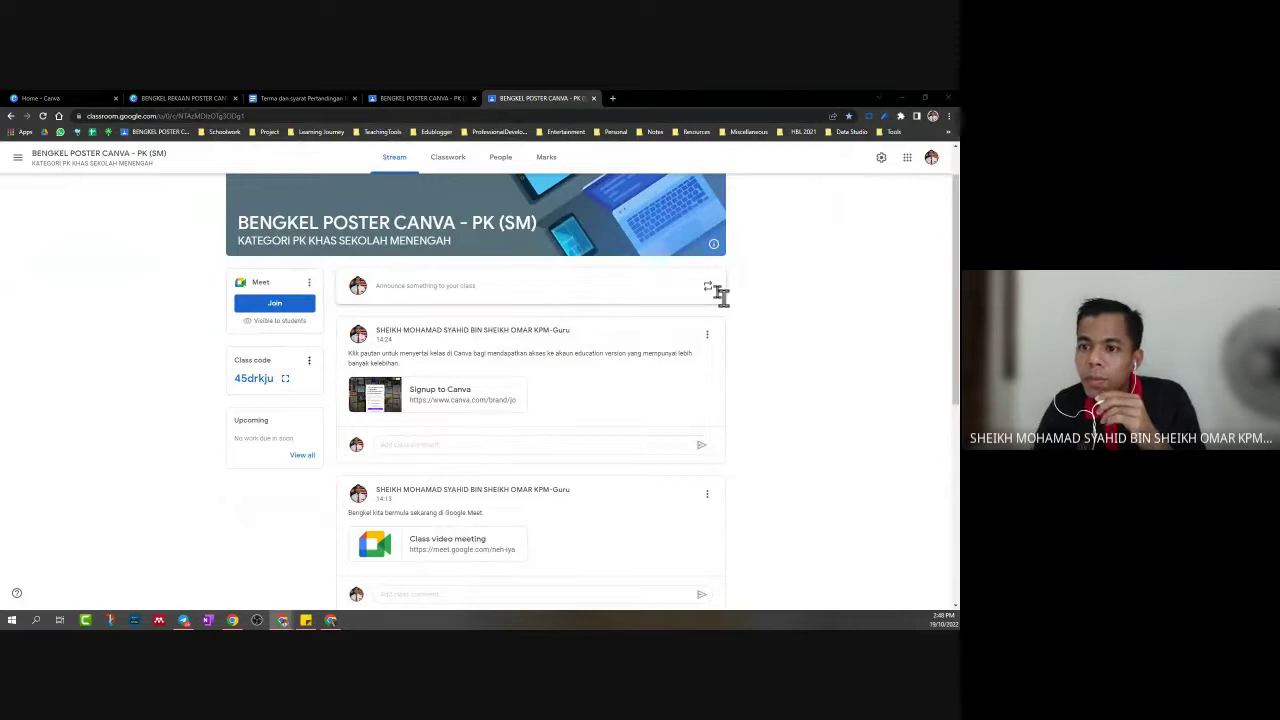
{"action": "left_click_drag", "start_coordinate": [500, 94], "coordinate": [350, 98]}
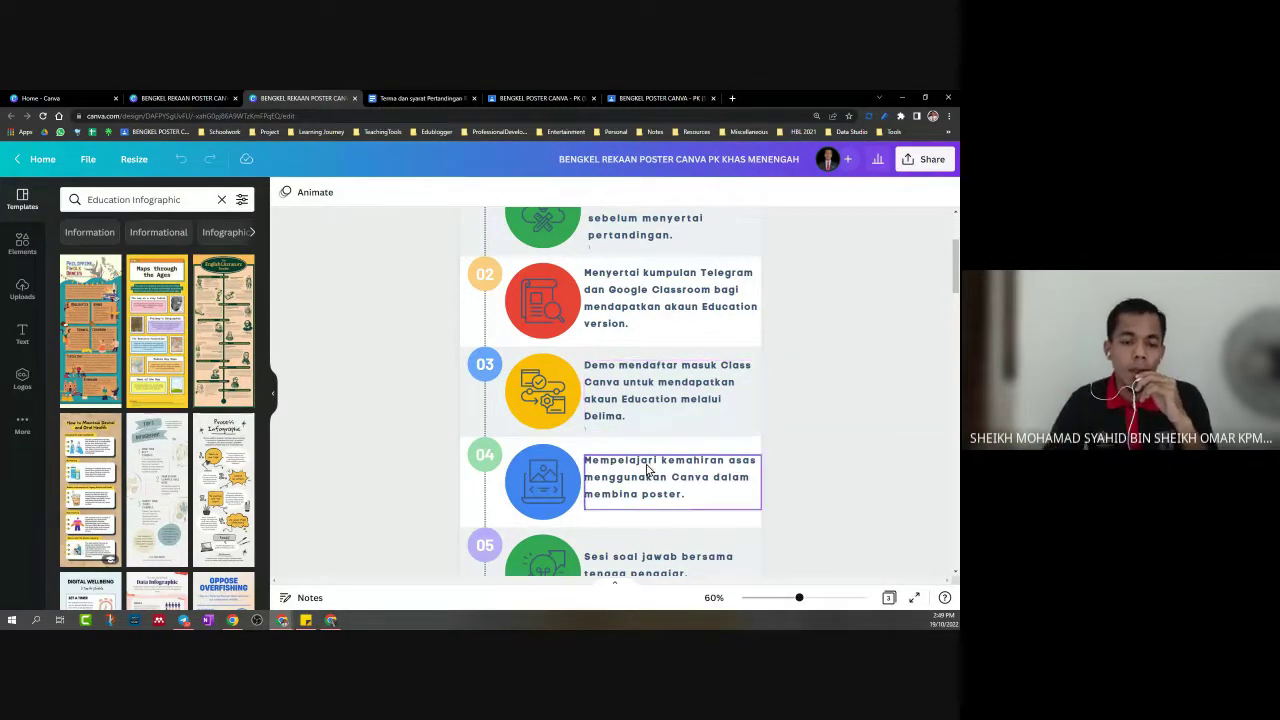
Bring up the sticky note of workshop links, select all its text, and return to the agenda infographic in Canva
{"action": "scroll", "coordinate": [743, 467], "scroll_direction": "down", "scroll_amount": 1}
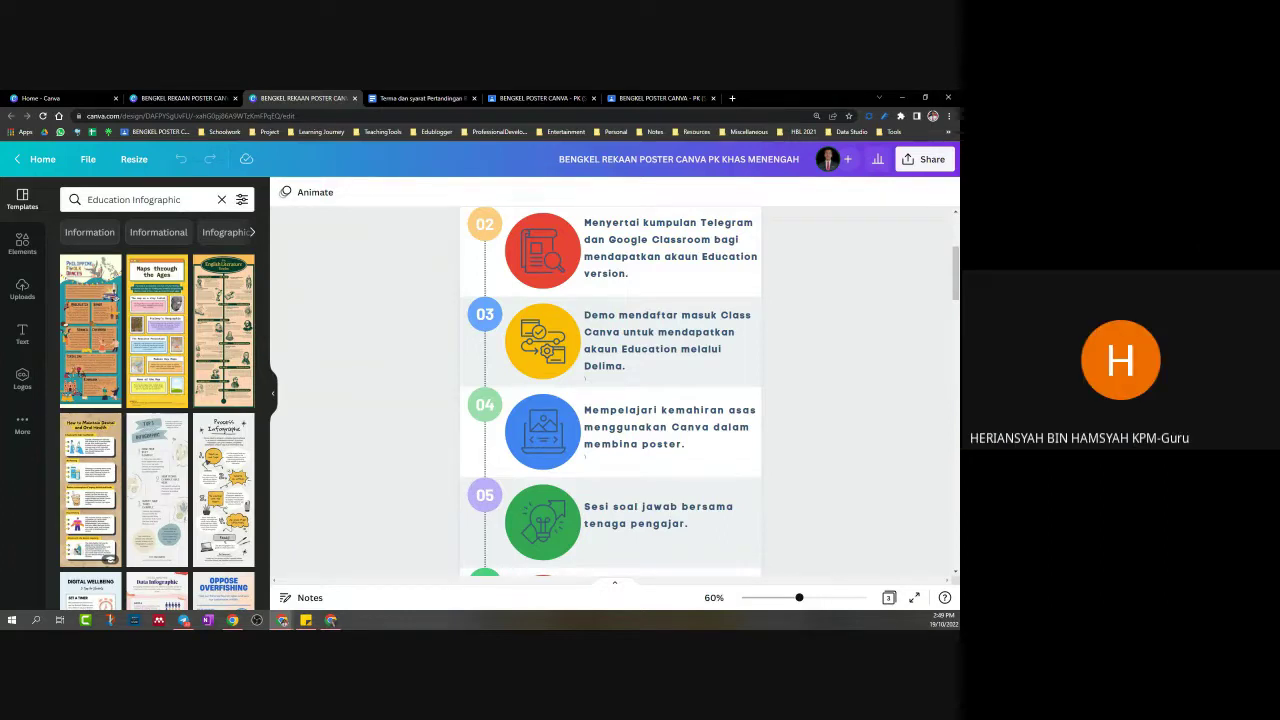
{"action": "key", "text": "alt+Tab"}
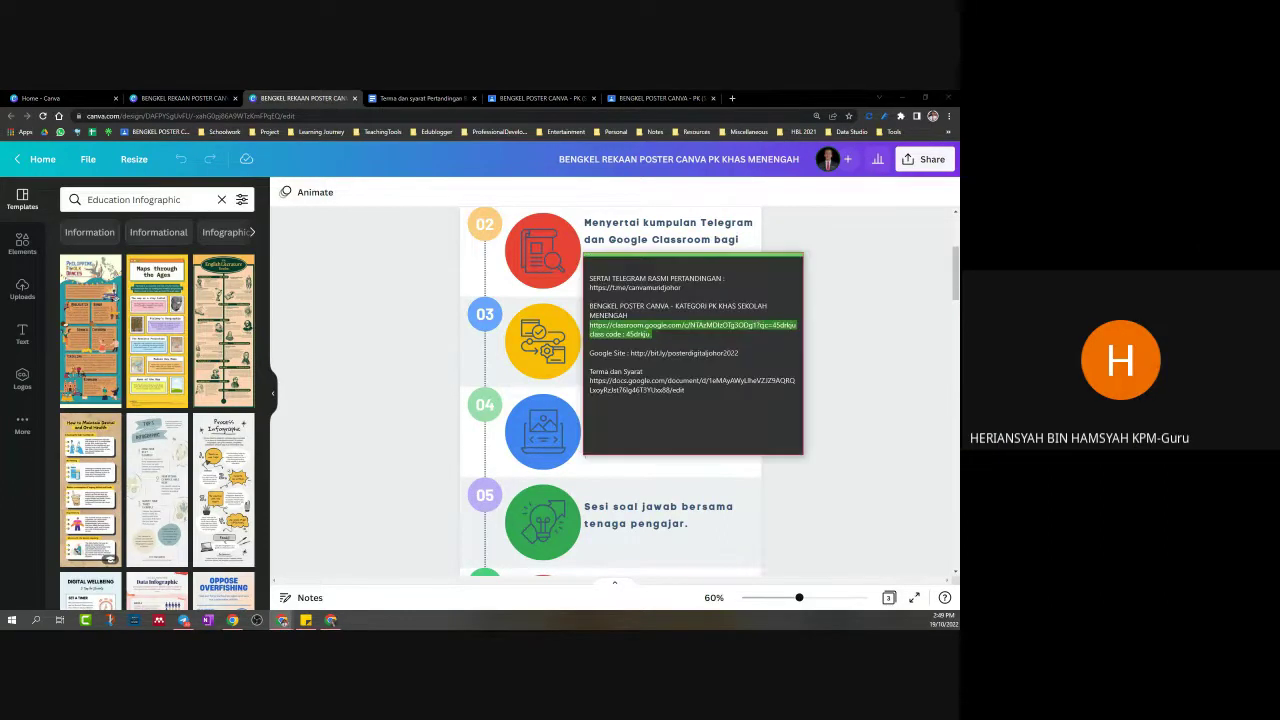
{"action": "left_click", "coordinate": [718, 391]}
{"action": "left_click_drag", "start_coordinate": [718, 391], "coordinate": [556, 262]}
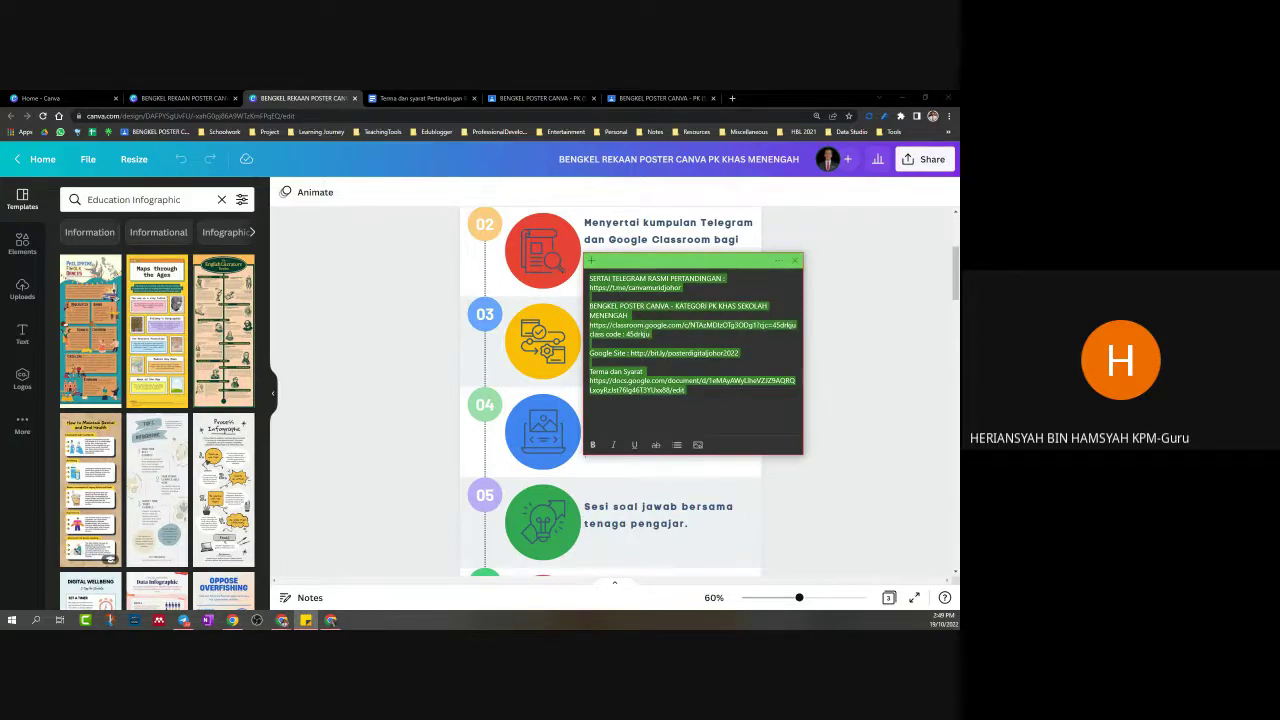
{"action": "key", "text": "alt+Tab"}
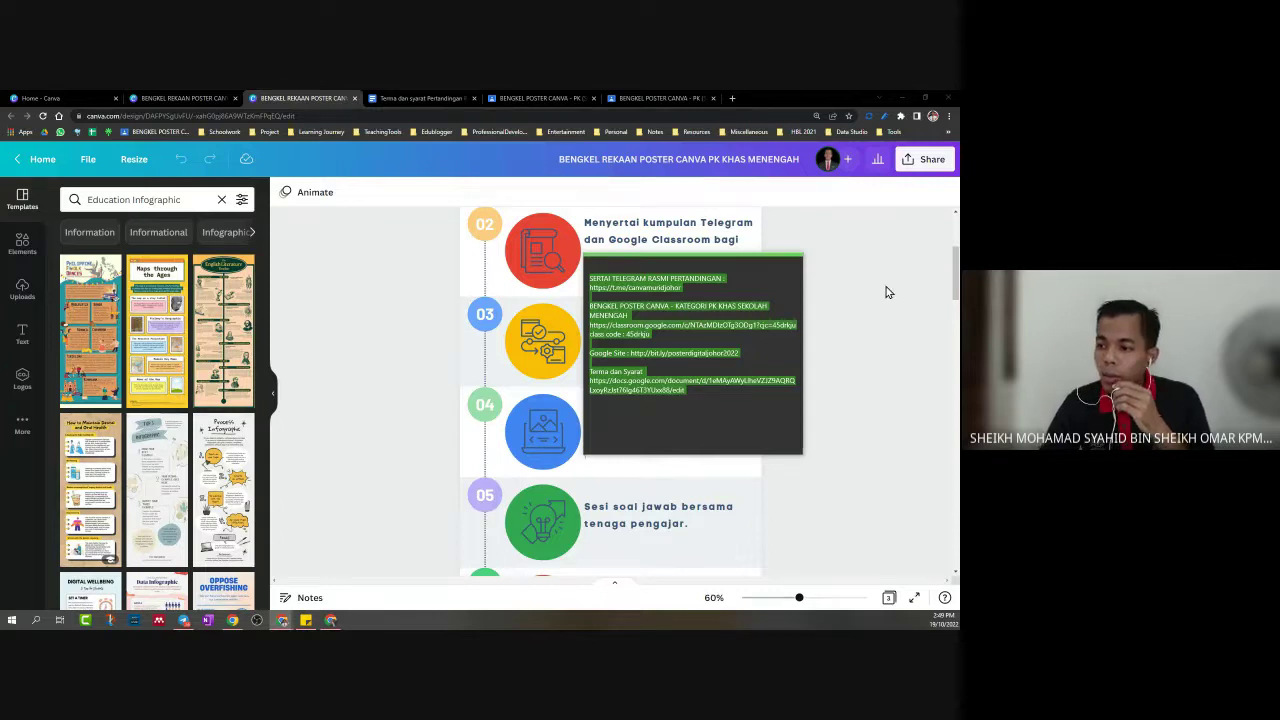
{"action": "left_click", "coordinate": [860, 335]}
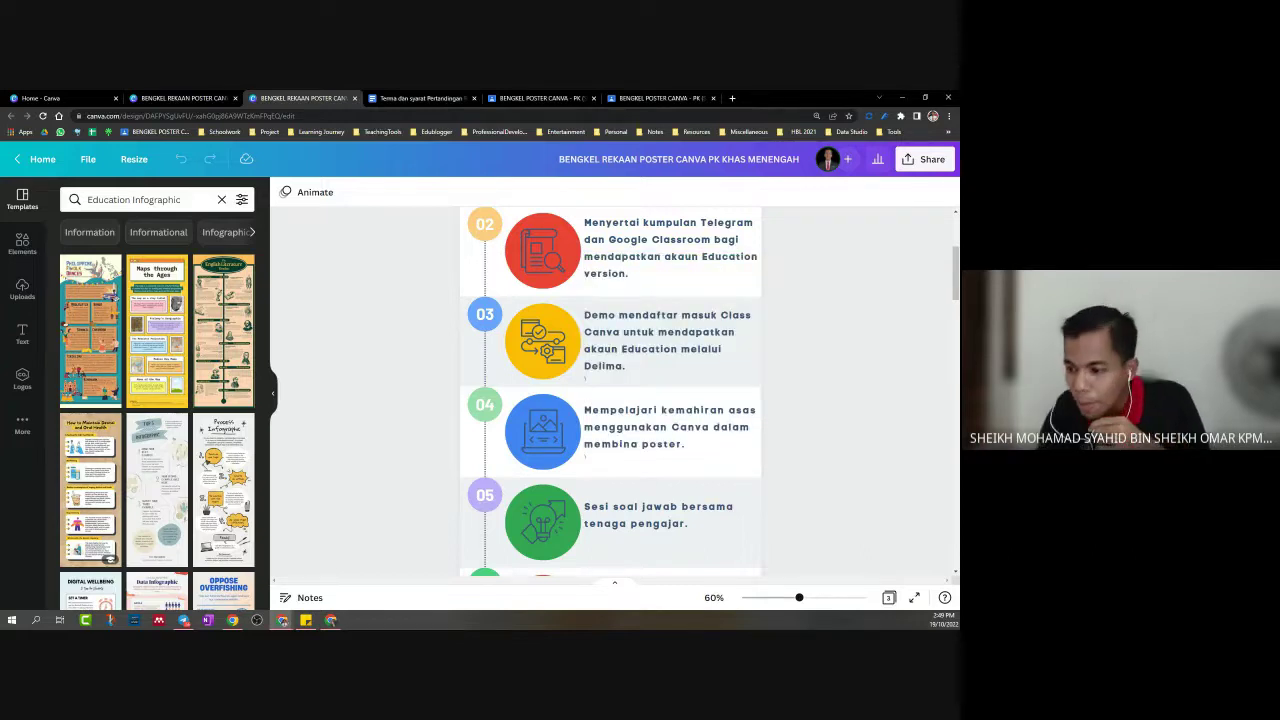
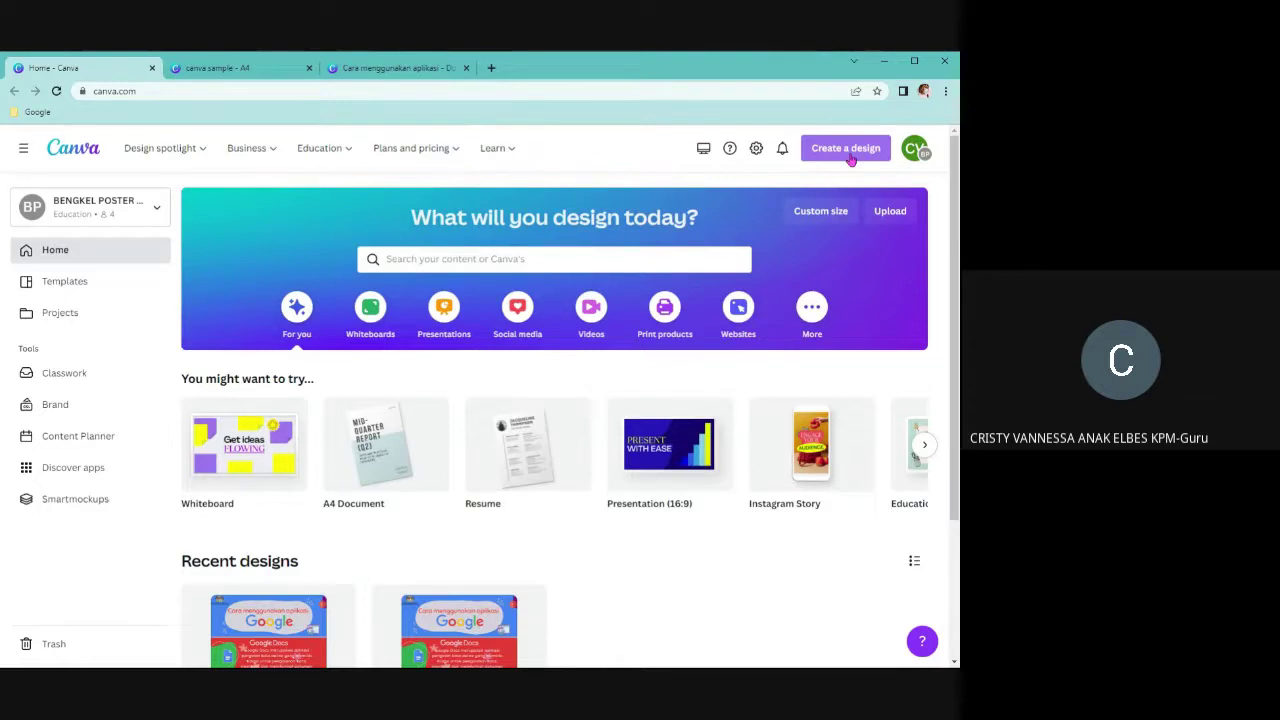
Create a blank A4 Document design in the BENGKEL POSTER team and collapse its template pane
{"action": "left_click", "coordinate": [848, 155]}
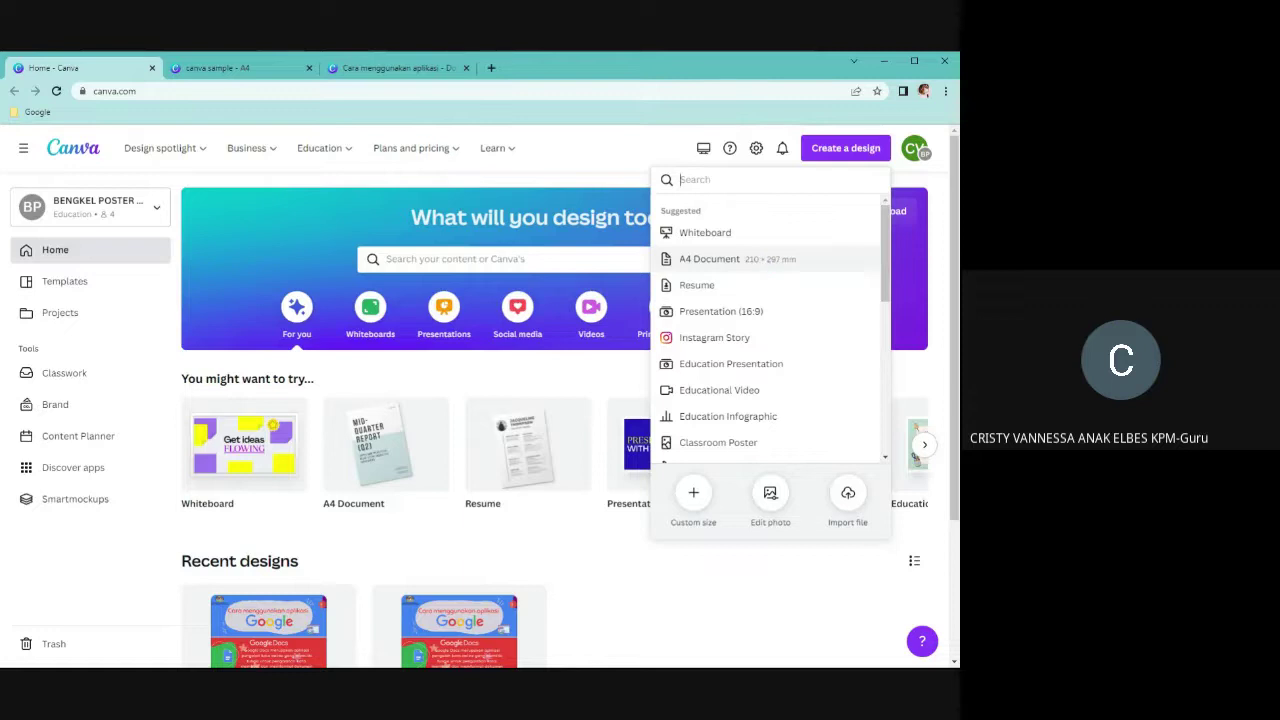
{"action": "left_click", "coordinate": [728, 289]}
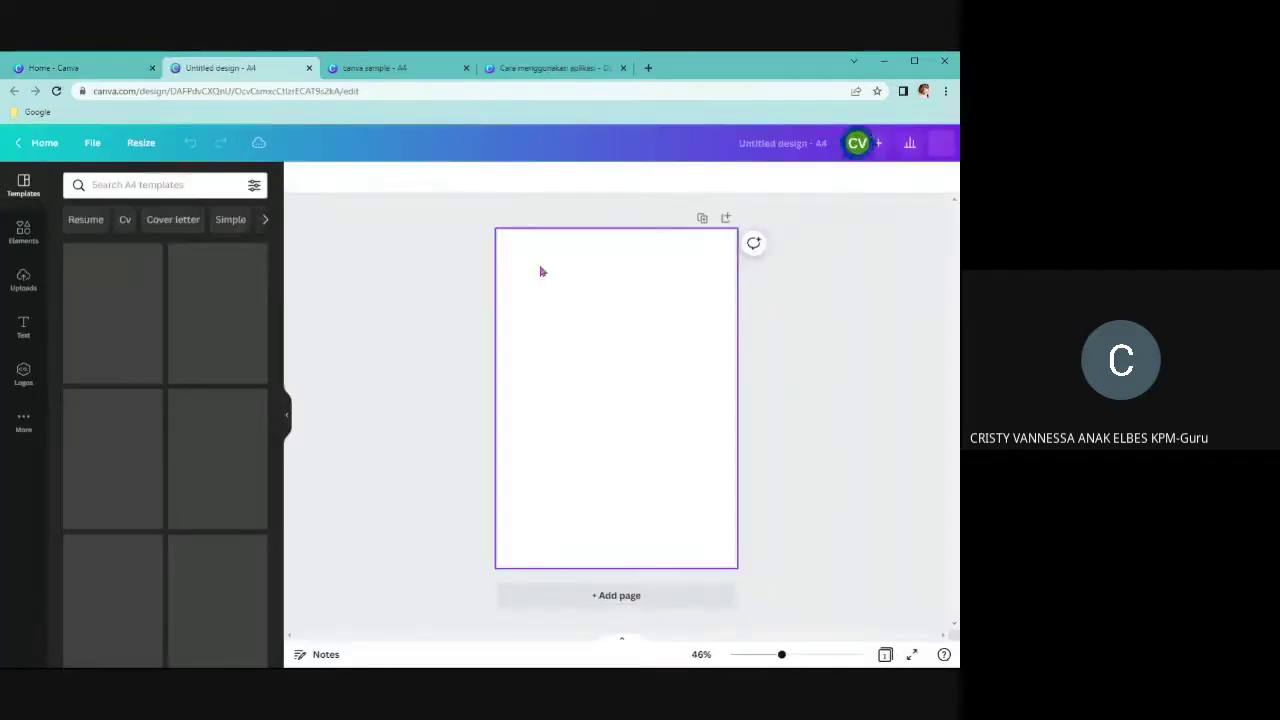
{"action": "left_click", "coordinate": [283, 421]}
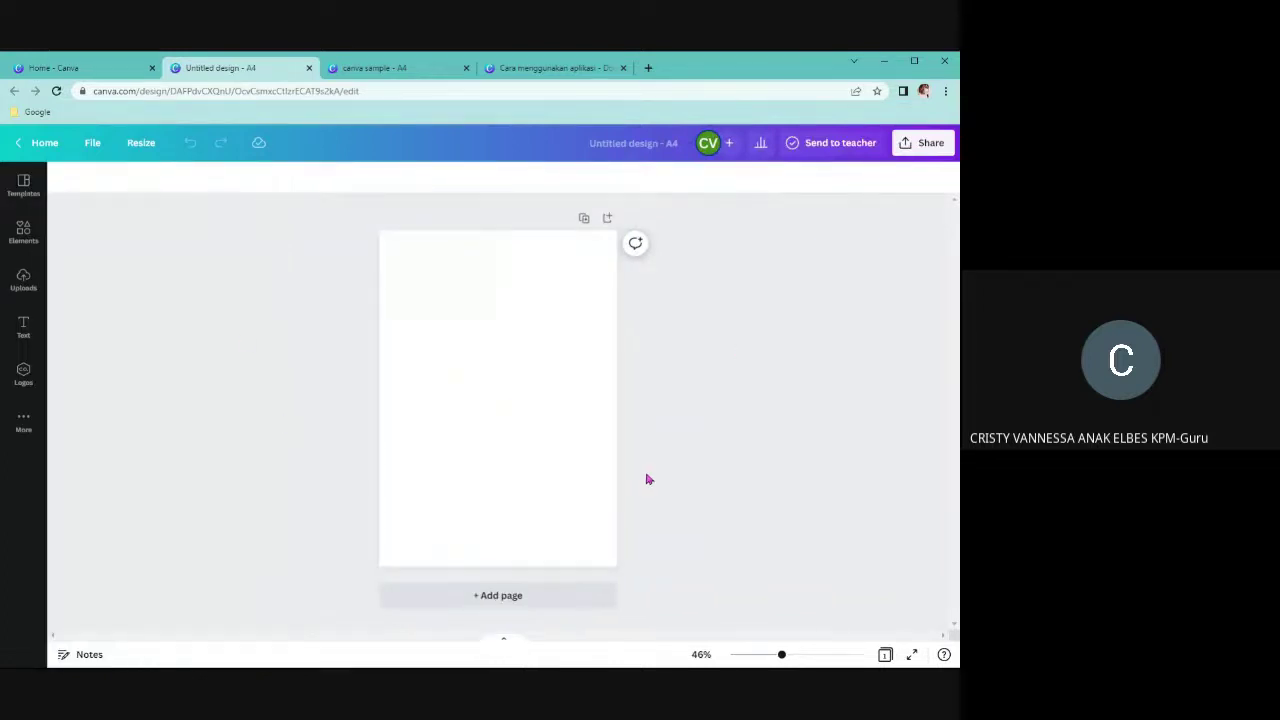
Browse the A4 templates offered for the blank design, and collapse the template pane
{"action": "left_click", "coordinate": [37, 196]}
{"action": "scroll", "coordinate": [190, 492], "scroll_direction": "down", "scroll_amount": 1}
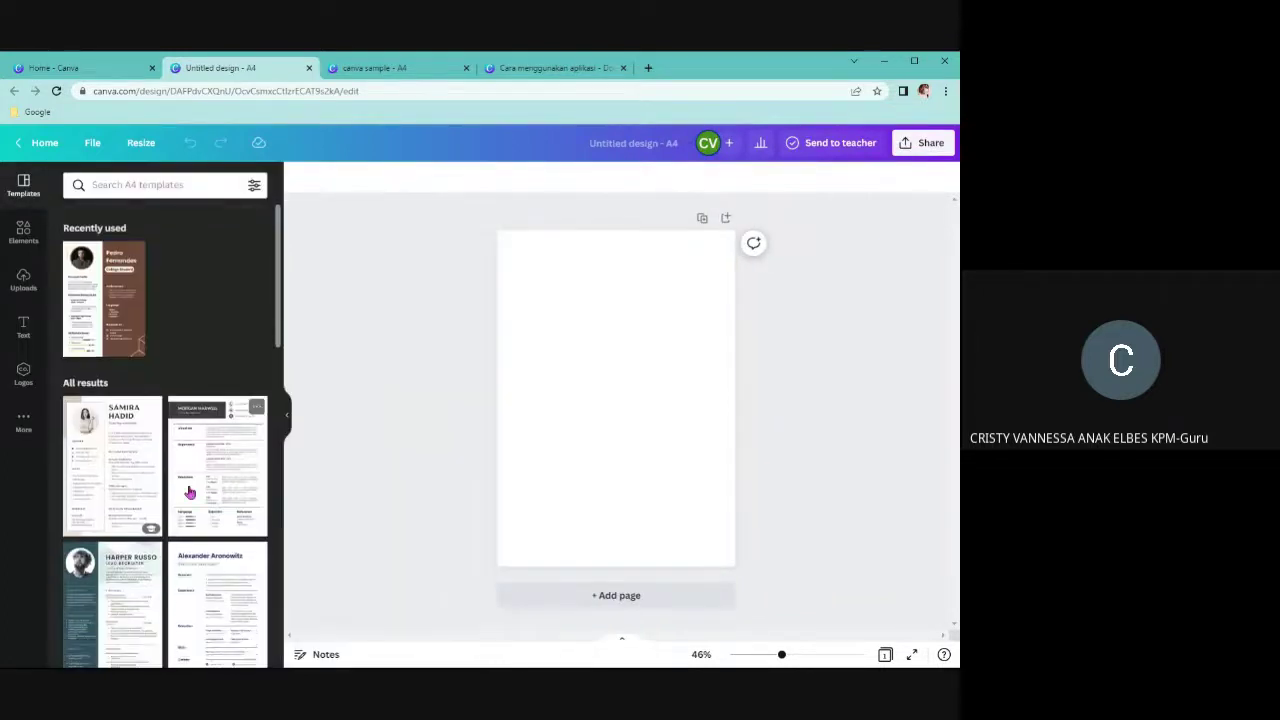
{"action": "scroll", "coordinate": [190, 492], "scroll_direction": "down", "scroll_amount": 10}
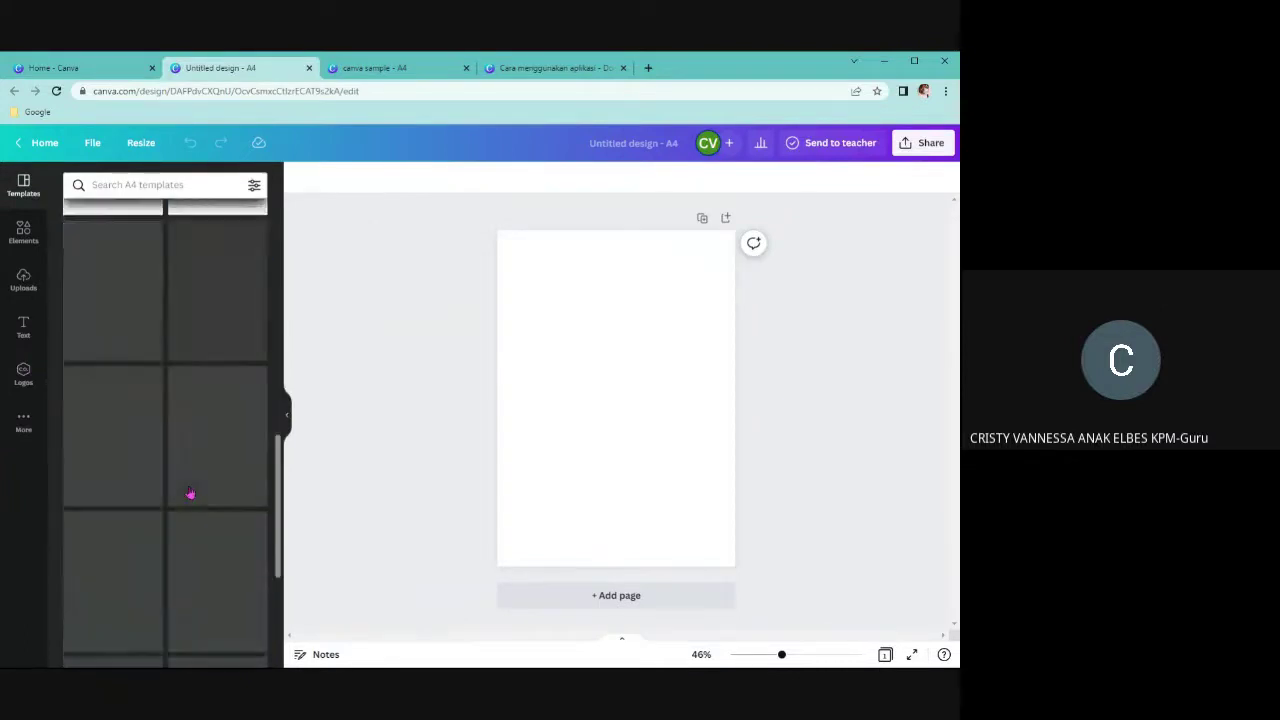
{"action": "scroll", "coordinate": [190, 492], "scroll_direction": "up", "scroll_amount": 10}
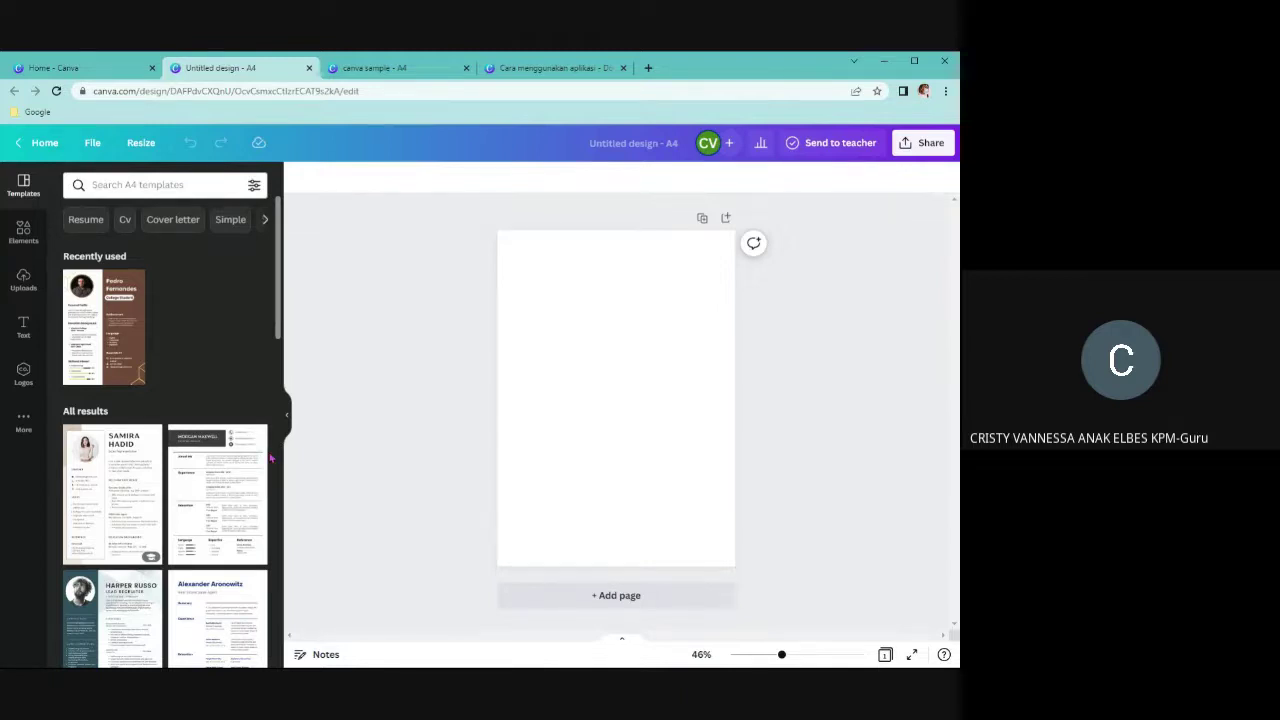
{"action": "left_click", "coordinate": [287, 414]}
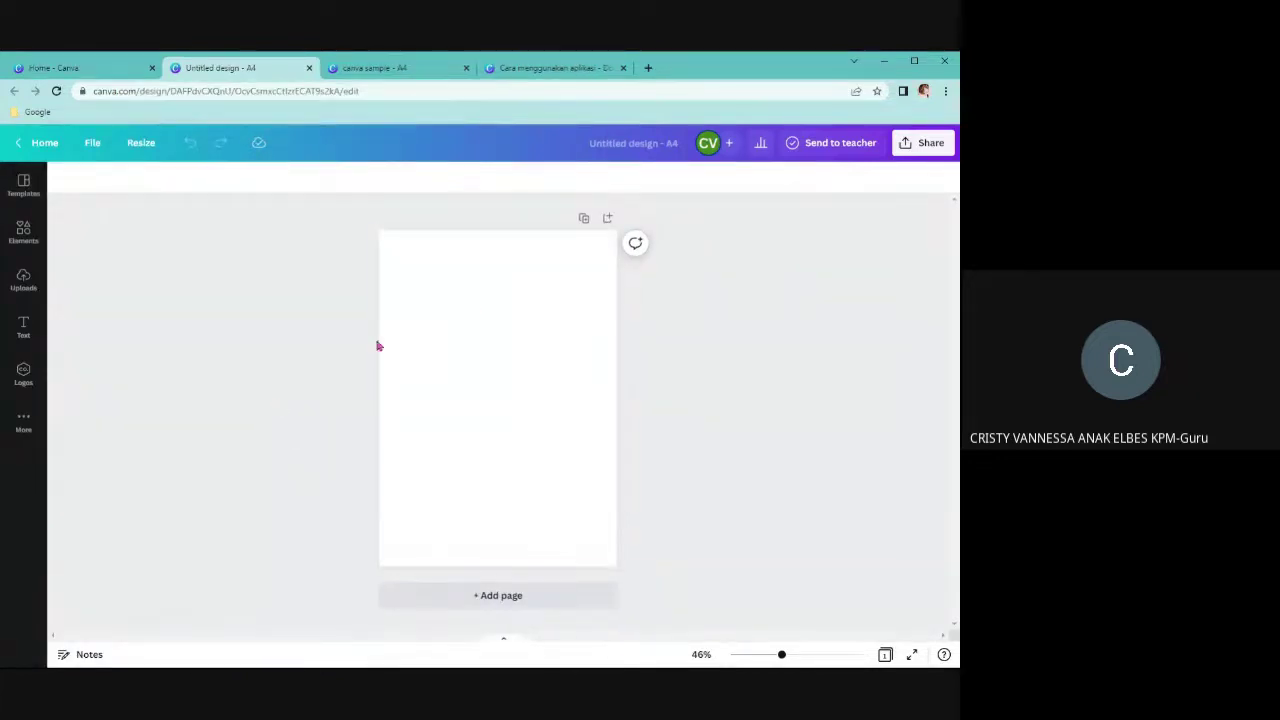
Check the Canva home page against the blank A4 design and close the untitled design
{"action": "left_click", "coordinate": [68, 70]}
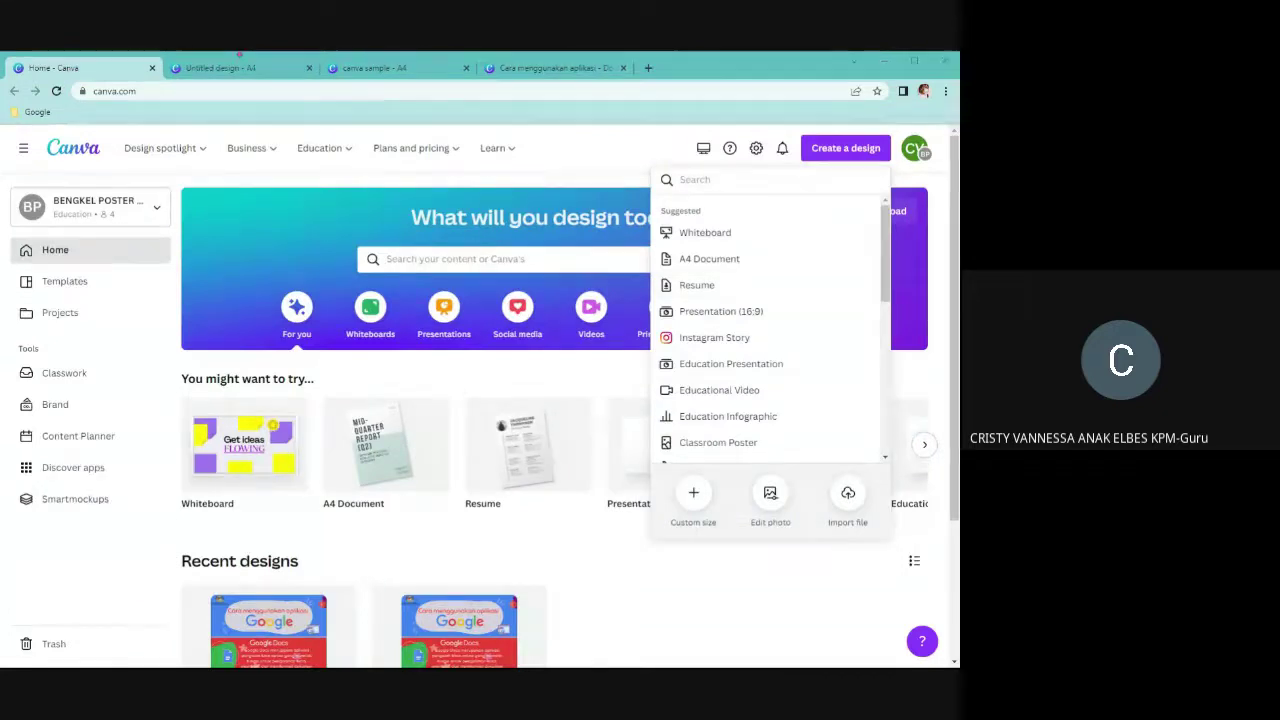
{"action": "left_click", "coordinate": [300, 70]}
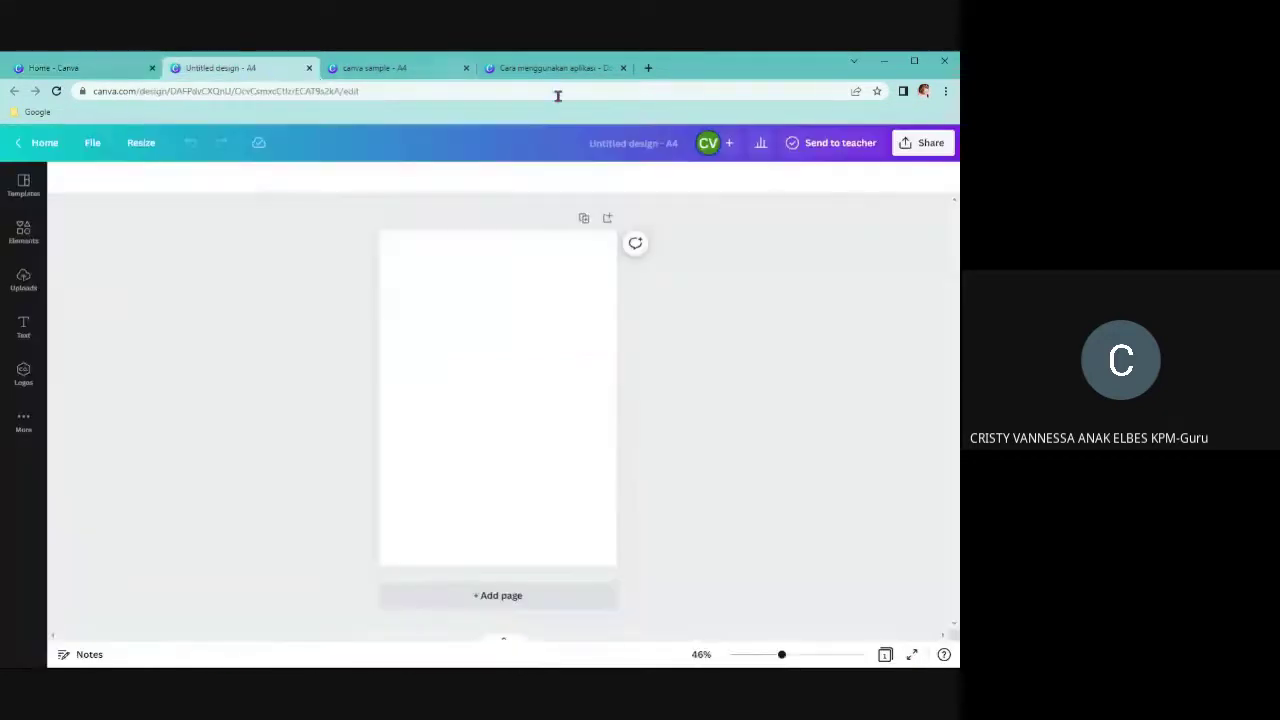
{"action": "left_click", "coordinate": [610, 149]}
{"action": "left_click", "coordinate": [310, 69]}
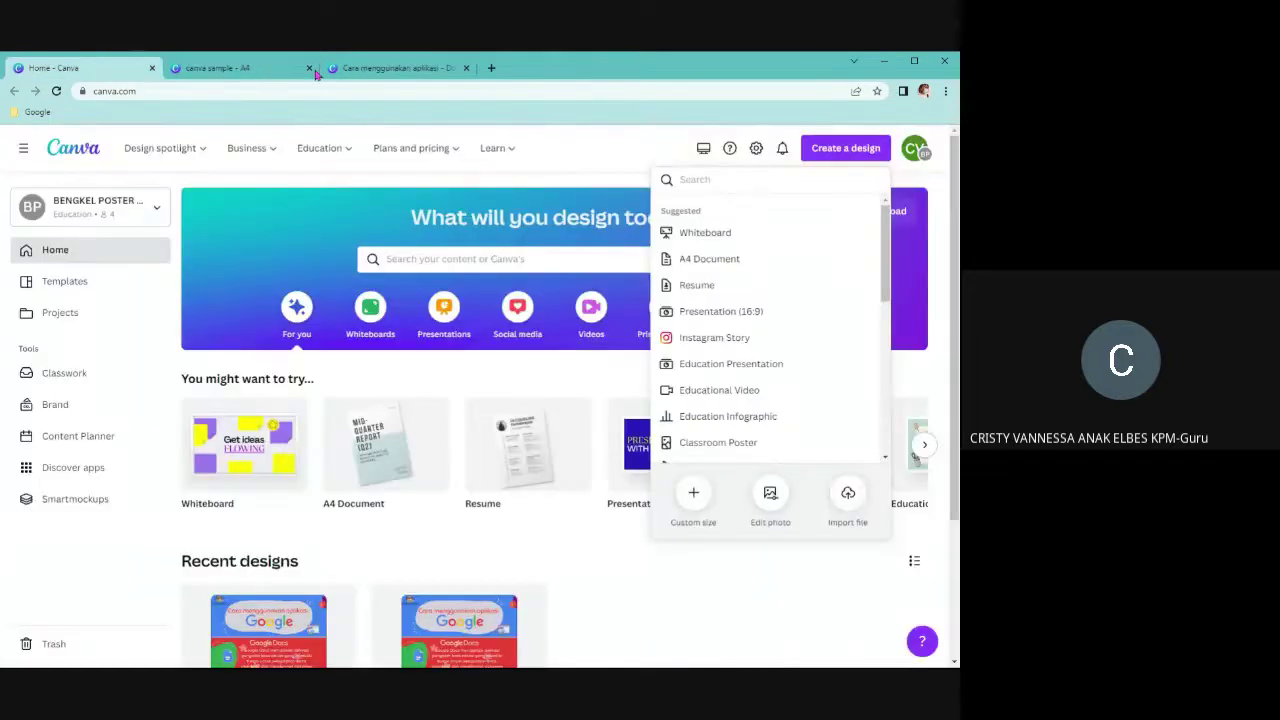
Look at the canva sample design and the Cara menggunakan aplikasi poster, enlarging the poster's page 1 header to 130%
{"action": "left_click", "coordinate": [243, 68]}
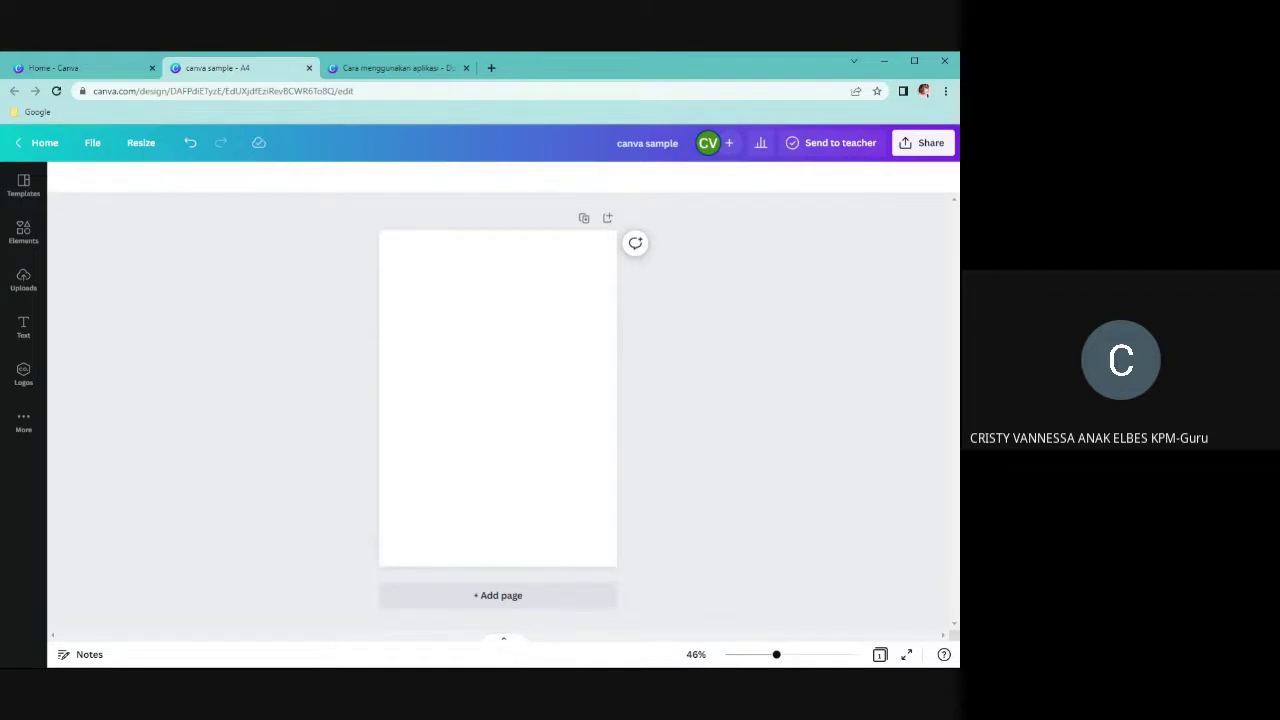
{"action": "left_click", "coordinate": [378, 68]}
{"action": "scroll", "coordinate": [656, 378], "scroll_direction": "down", "scroll_amount": 2}
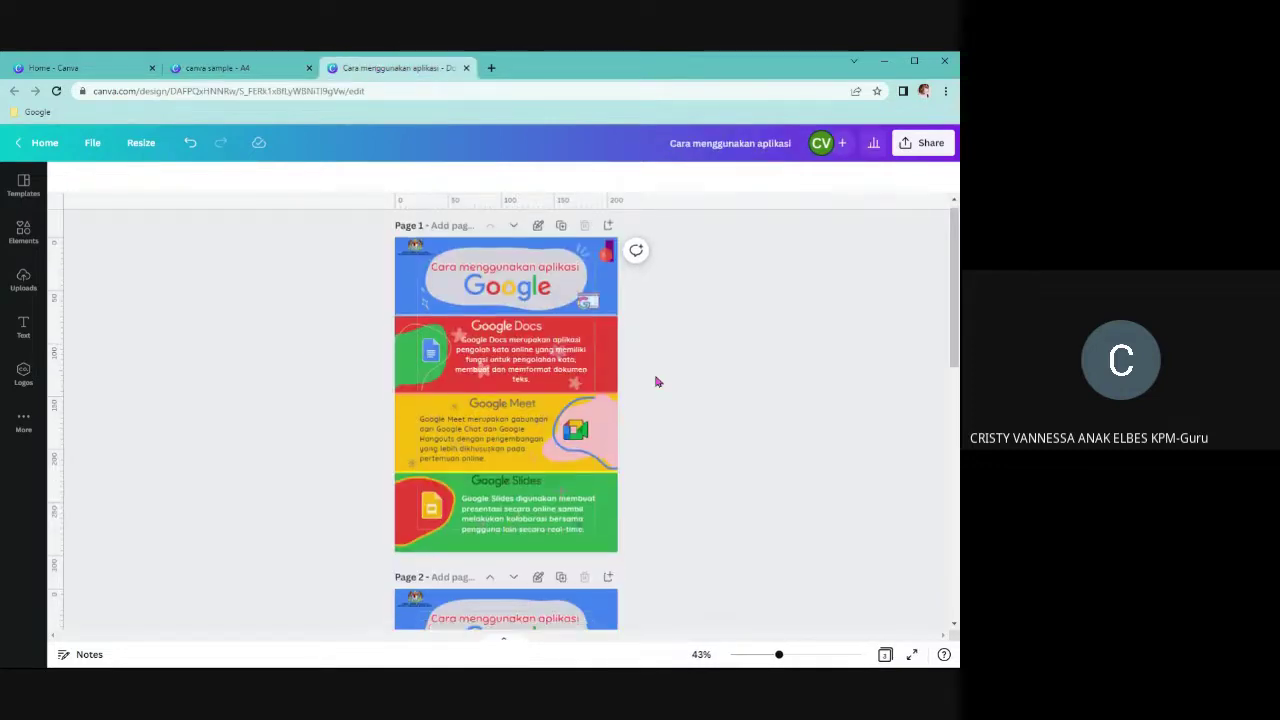
{"action": "scroll", "coordinate": [656, 372], "scroll_direction": "up", "scroll_amount": 1}
{"action": "left_click", "coordinate": [806, 656]}
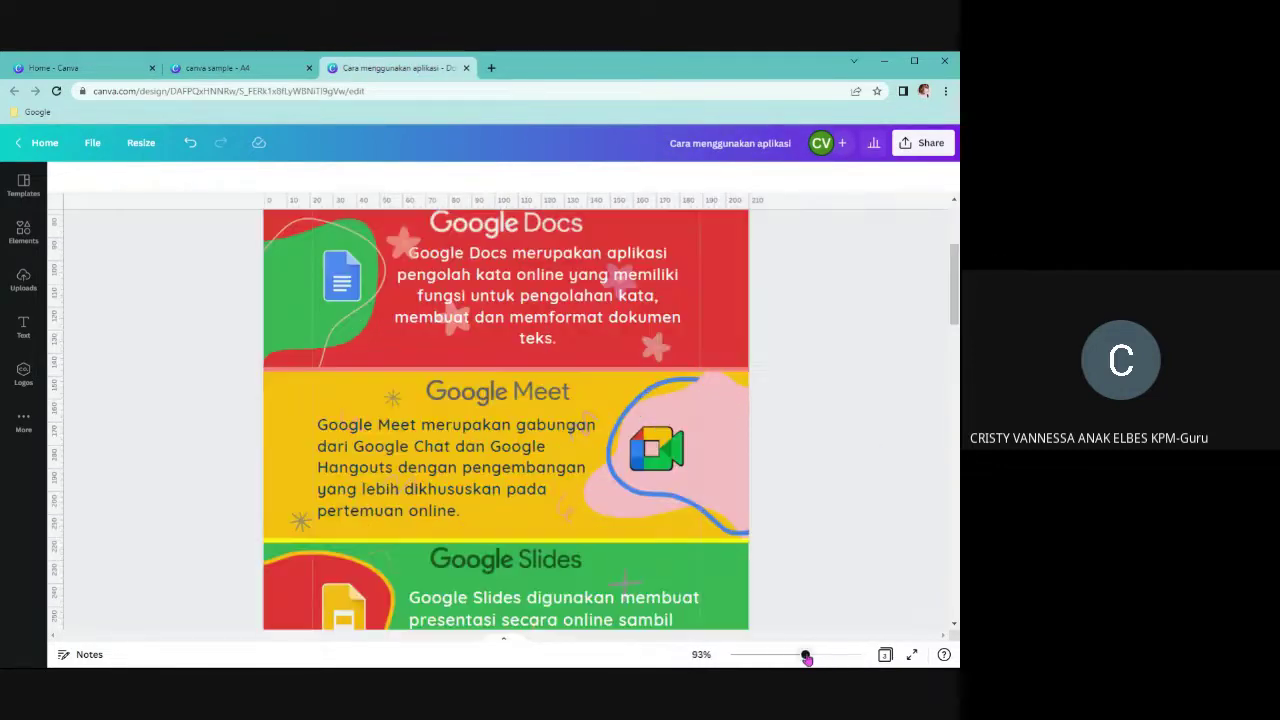
{"action": "left_click_drag", "start_coordinate": [806, 656], "coordinate": [816, 656]}
{"action": "scroll", "coordinate": [733, 516], "scroll_direction": "up", "scroll_amount": 4}
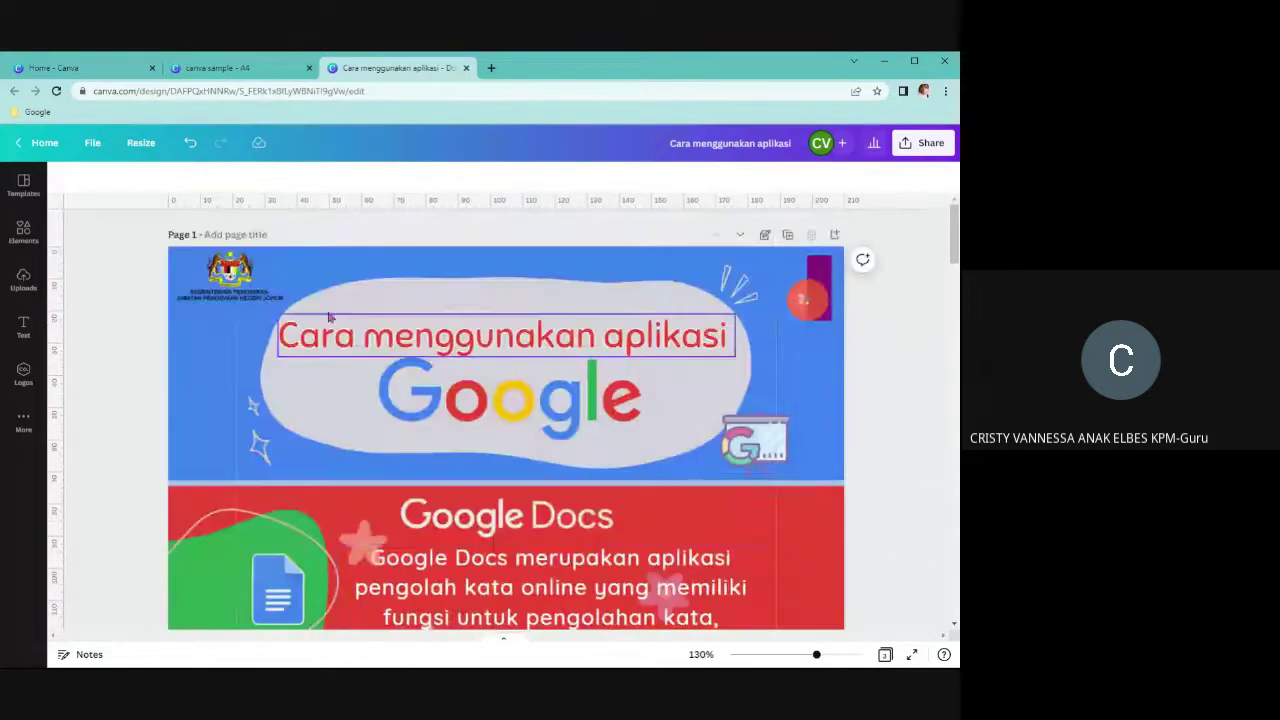
Point out the ministry logo, numbered badge and Google presentation icon on the poster header, checking the blank canva sample page in between
{"action": "left_click", "coordinate": [222, 297]}
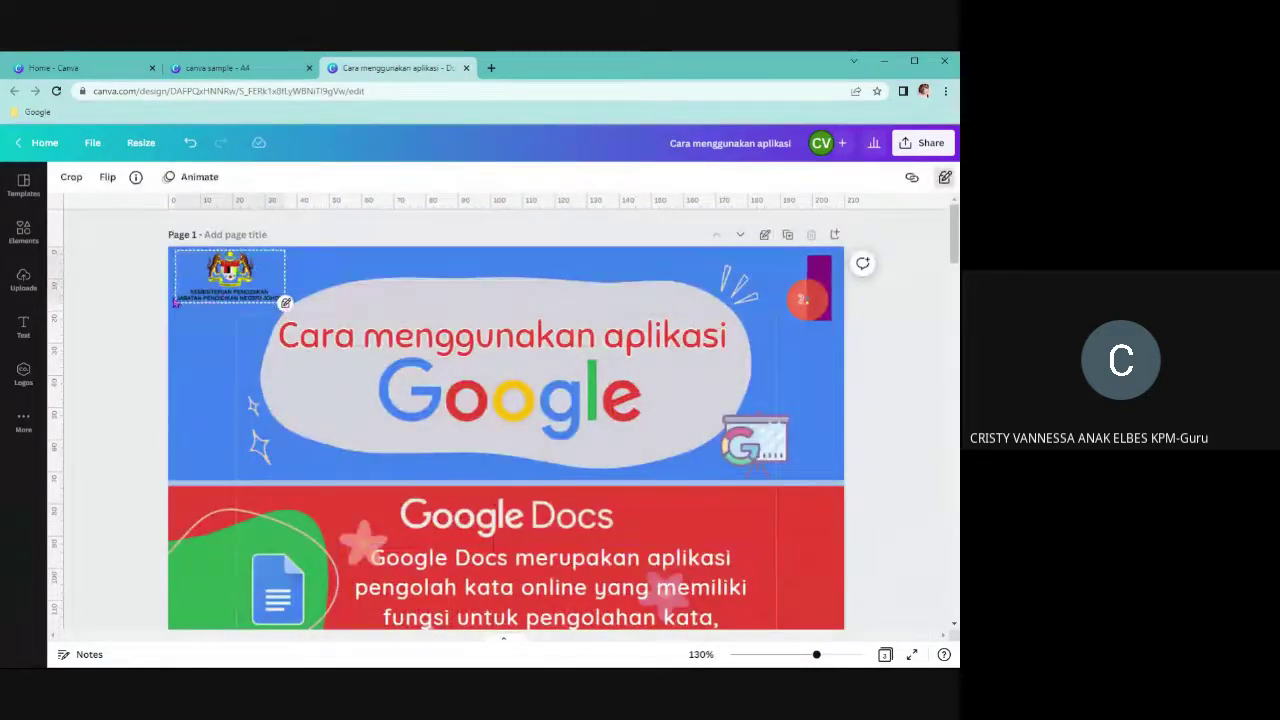
{"action": "left_click", "coordinate": [240, 70]}
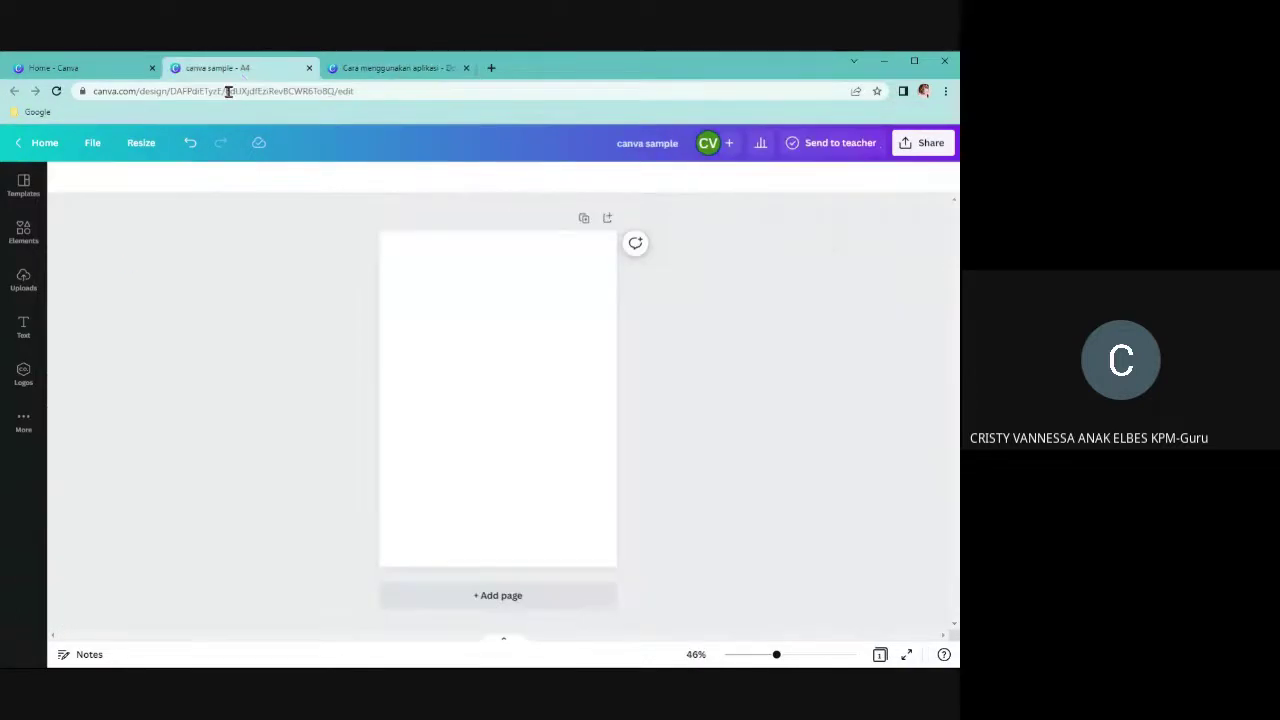
{"action": "left_click", "coordinate": [355, 69]}
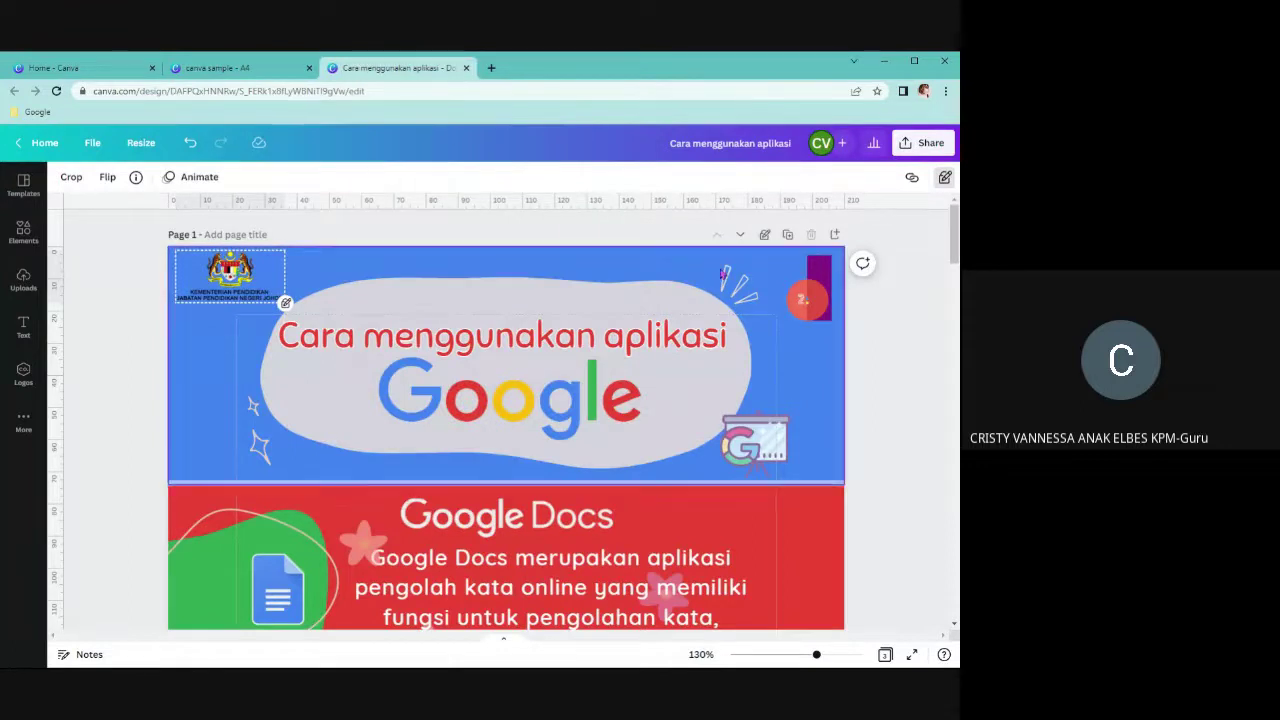
{"action": "left_click", "coordinate": [803, 305]}
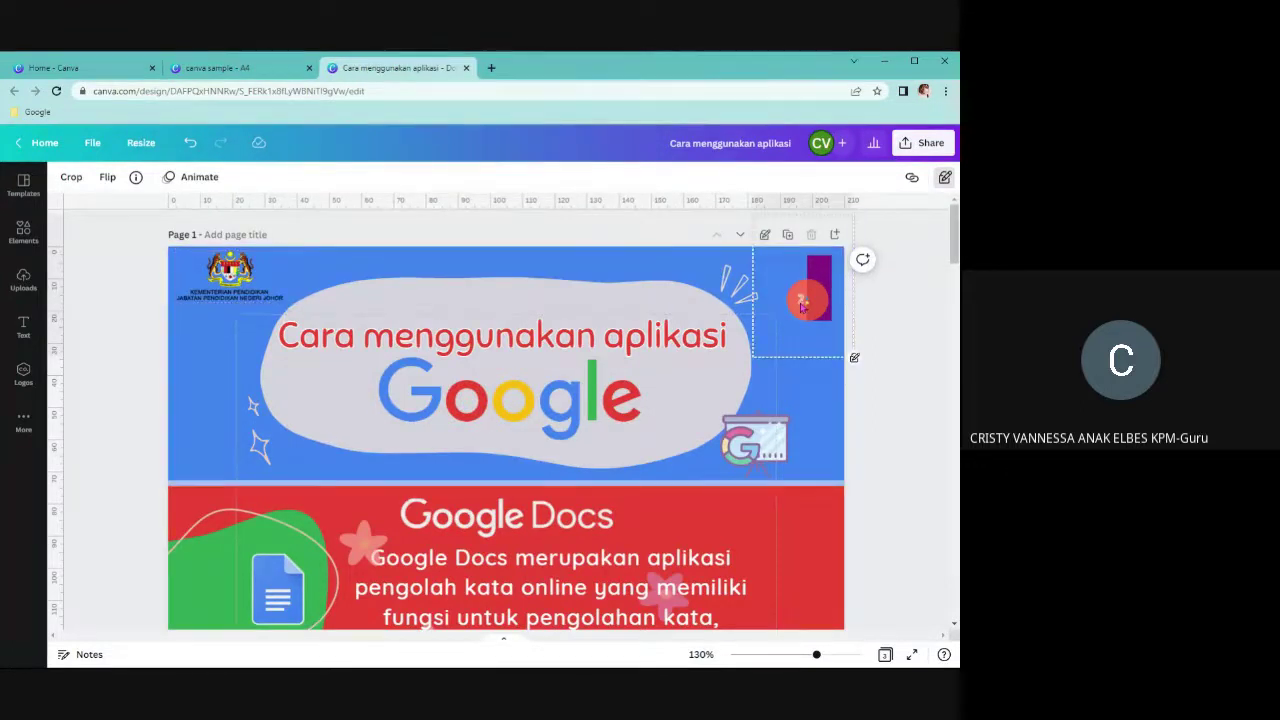
{"action": "left_click", "coordinate": [758, 455]}
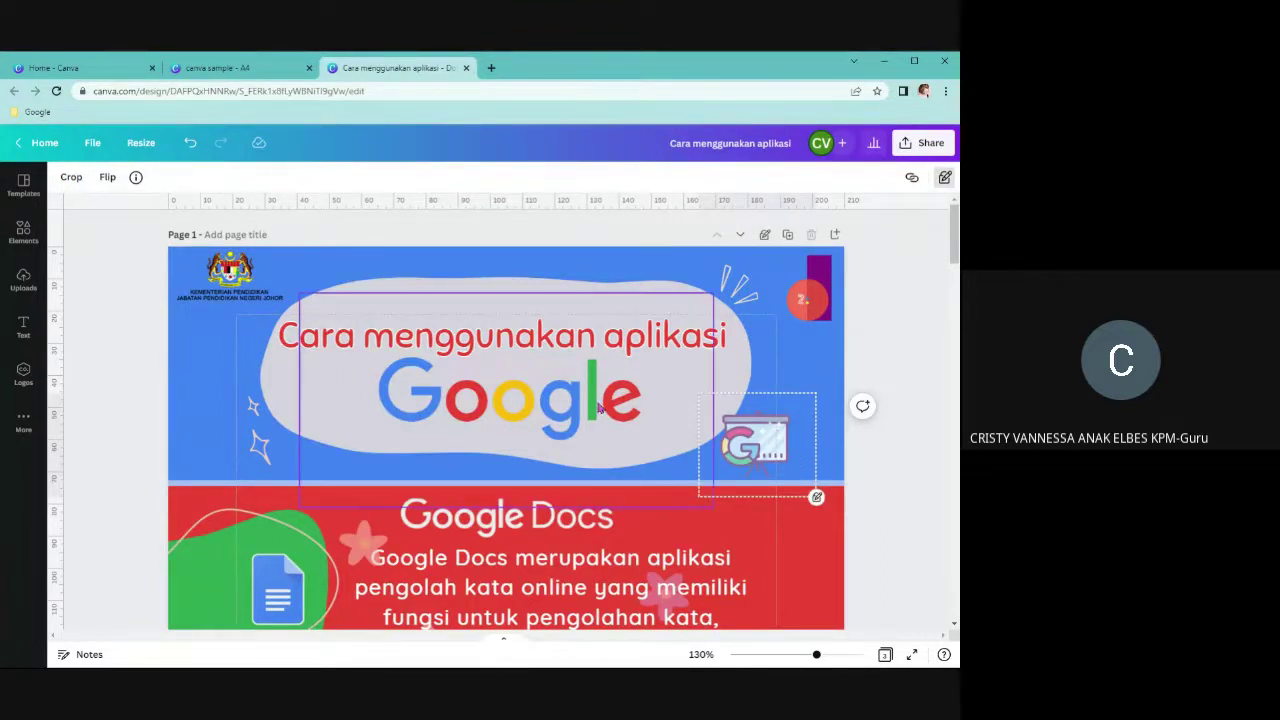
Inspect the poster's title text, sparkle ornament, green shape, divider line and Google logo by selecting each in turn
{"action": "scroll", "coordinate": [600, 408], "scroll_direction": "down", "scroll_amount": 2}
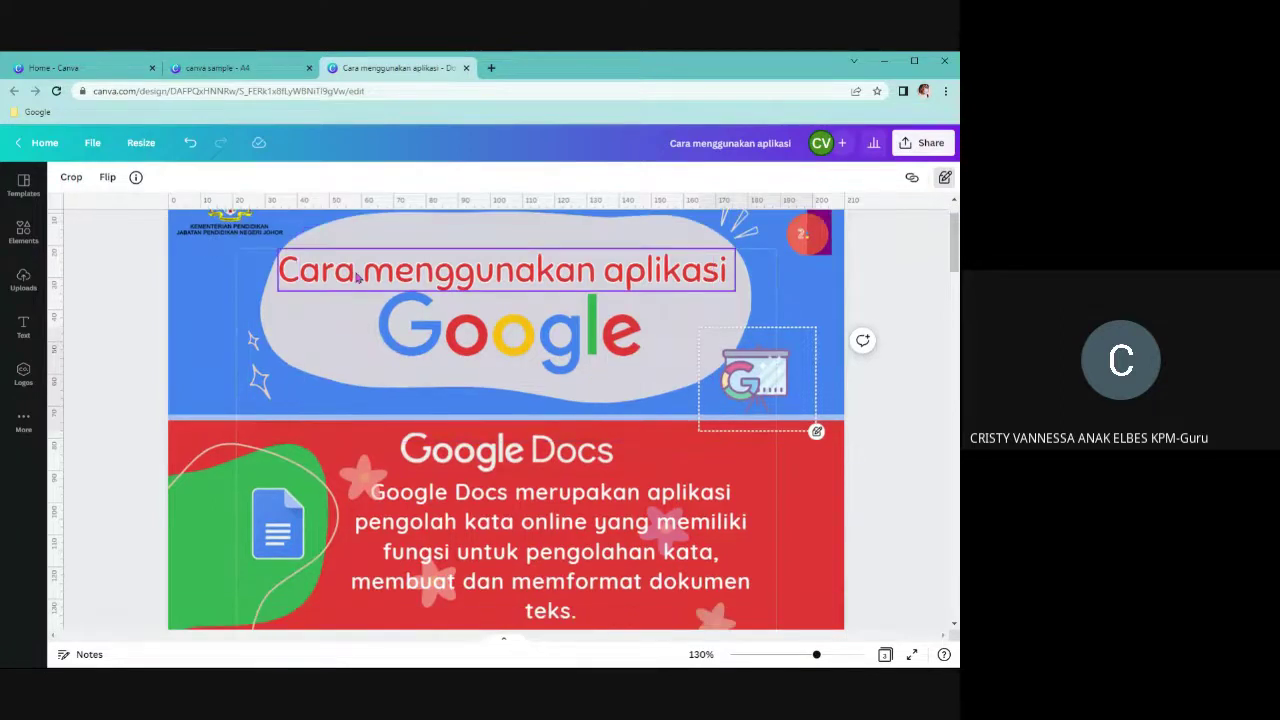
{"action": "left_click", "coordinate": [357, 278]}
{"action": "left_click", "coordinate": [262, 370]}
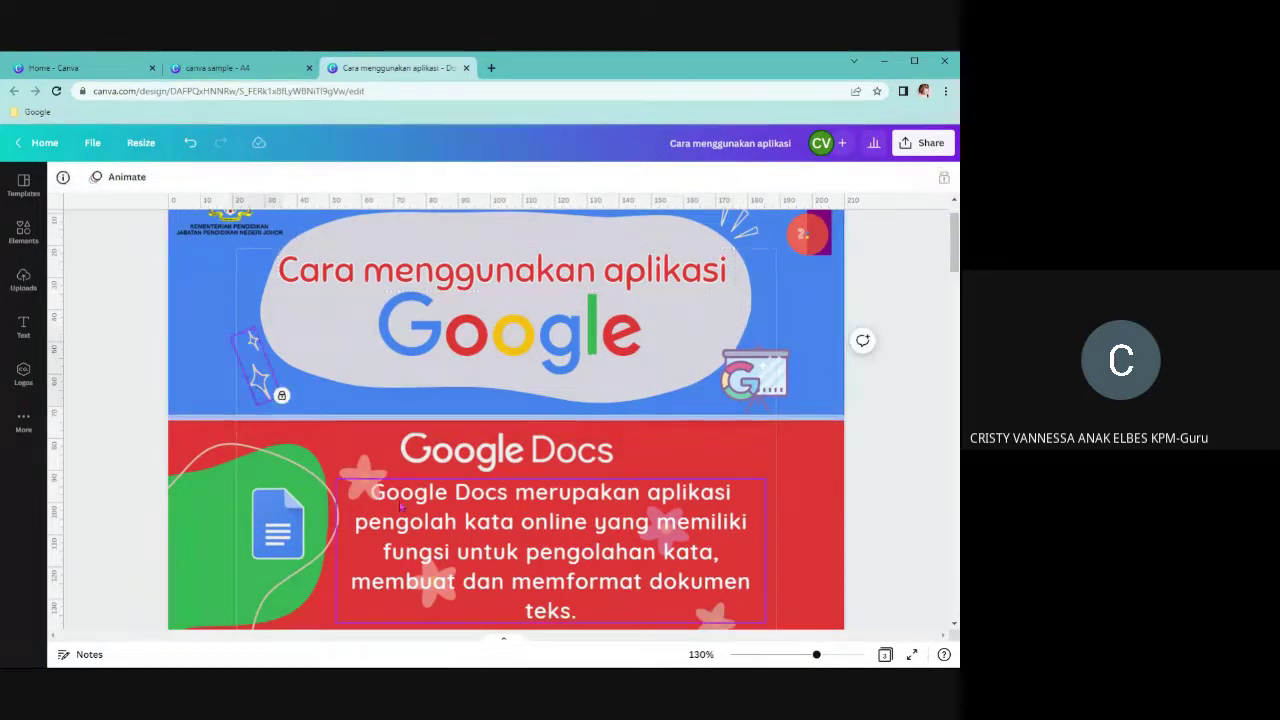
{"action": "left_click", "coordinate": [242, 491]}
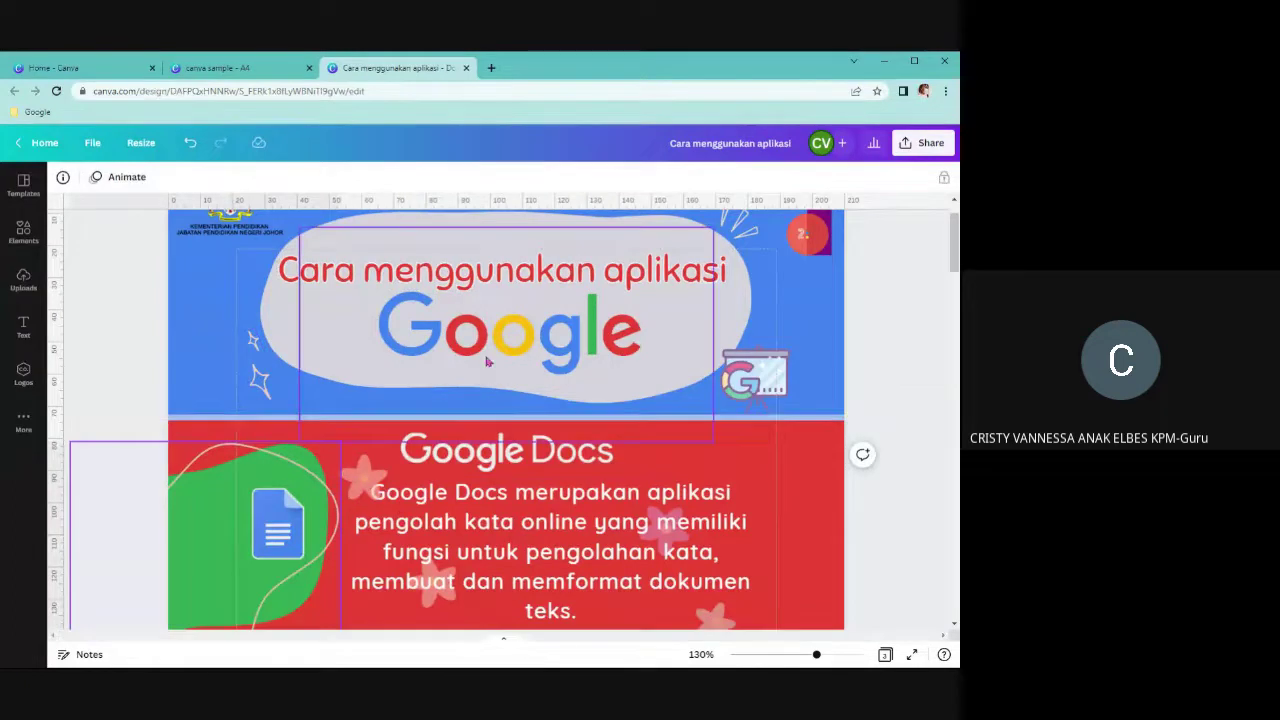
{"action": "left_click", "coordinate": [212, 420]}
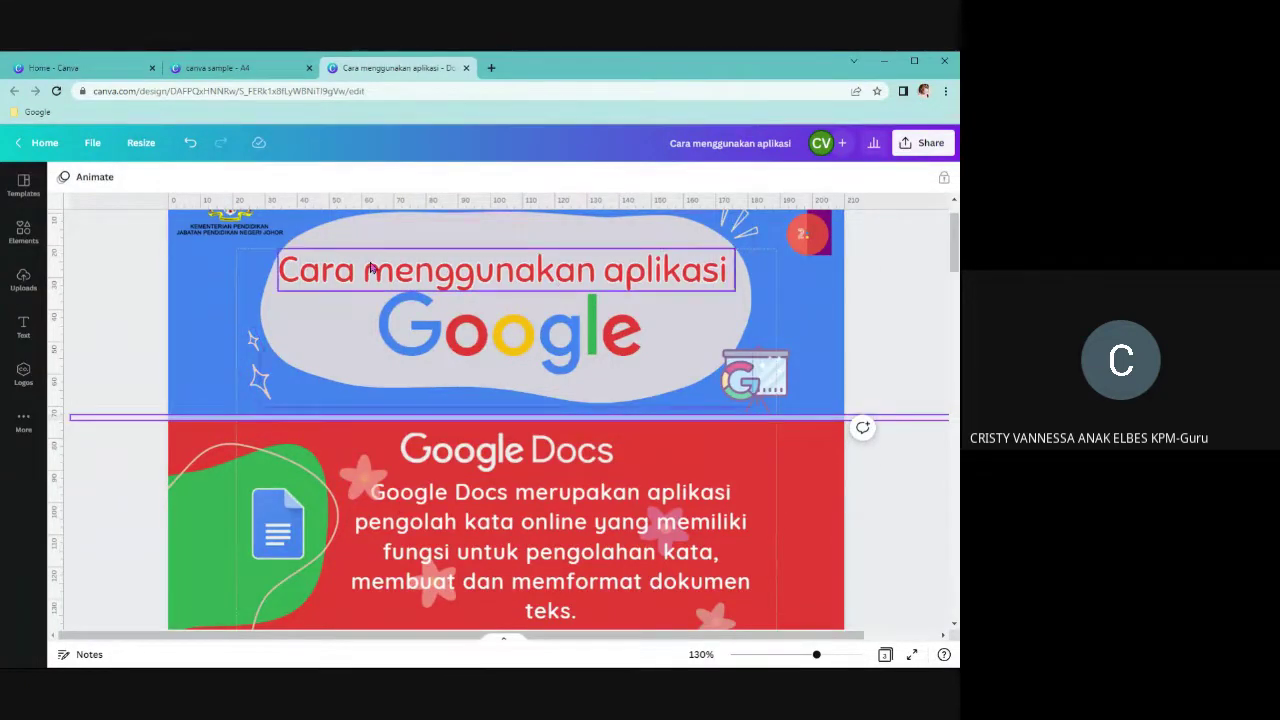
{"action": "left_click", "coordinate": [485, 338]}
{"action": "left_click", "coordinate": [486, 341]}
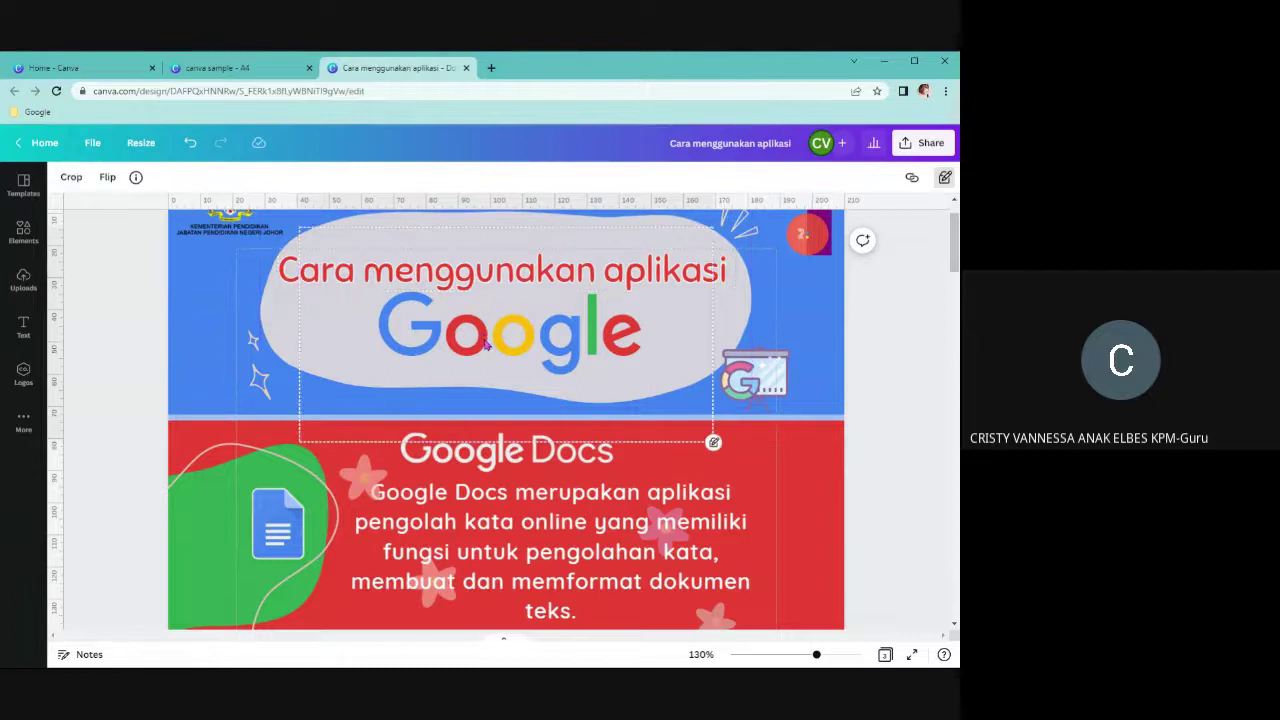
Review the Google Docs, Google Meet and Google Slides sections of page 1 at 80%, and enlarge the Google Docs section to 122%
{"action": "scroll", "coordinate": [488, 345], "scroll_direction": "down", "scroll_amount": 3}
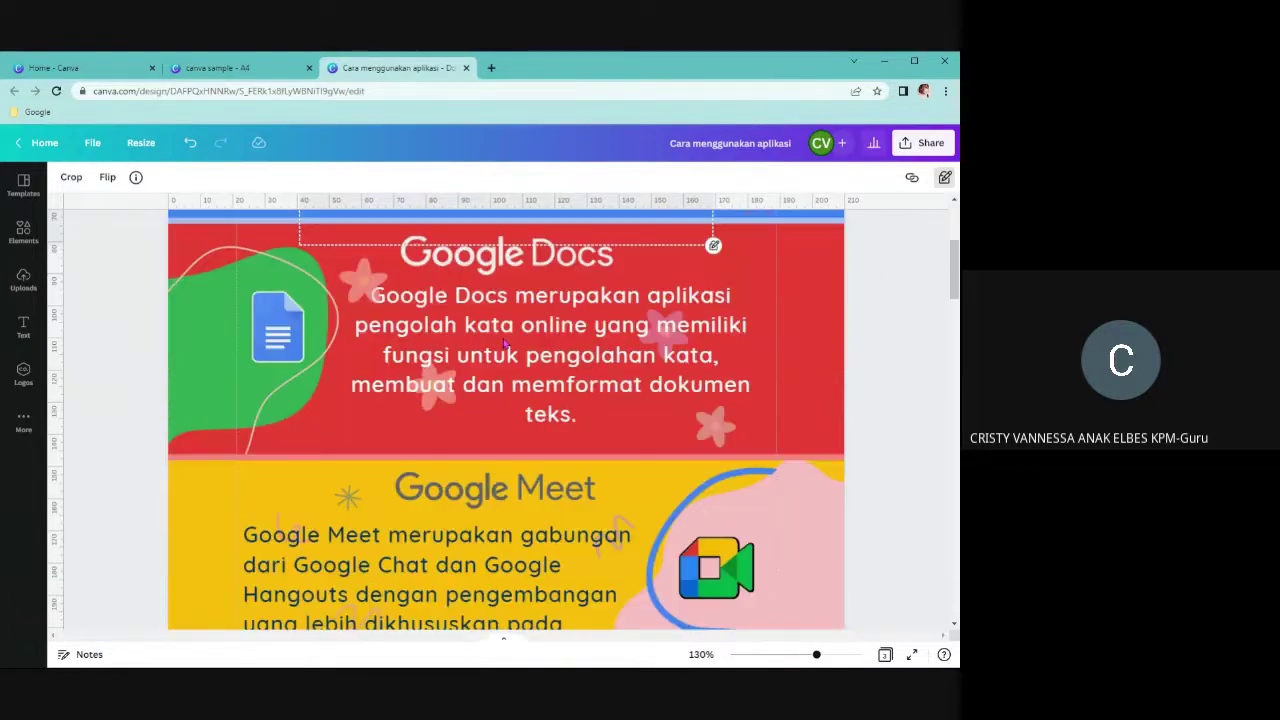
{"action": "left_click_drag", "start_coordinate": [816, 654], "coordinate": [800, 654]}
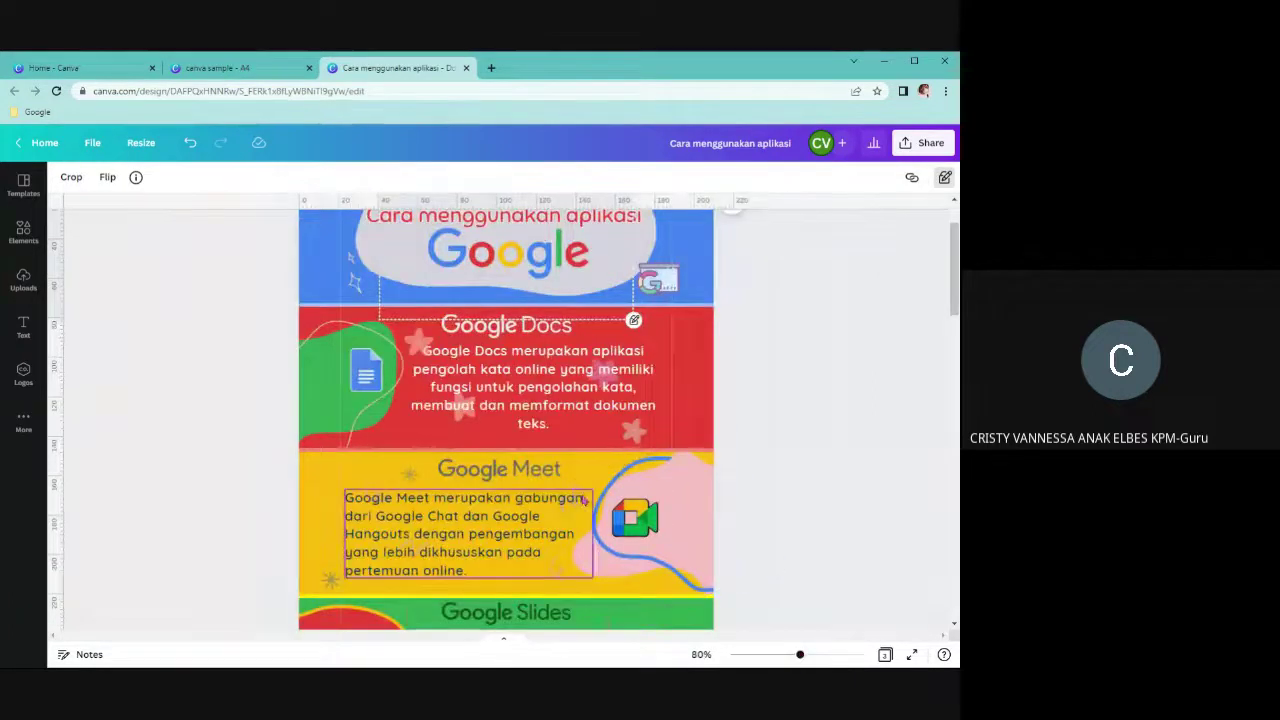
{"action": "scroll", "coordinate": [585, 503], "scroll_direction": "up", "scroll_amount": 1}
{"action": "scroll", "coordinate": [585, 503], "scroll_direction": "down", "scroll_amount": 3}
{"action": "scroll", "coordinate": [585, 503], "scroll_direction": "up", "scroll_amount": 3}
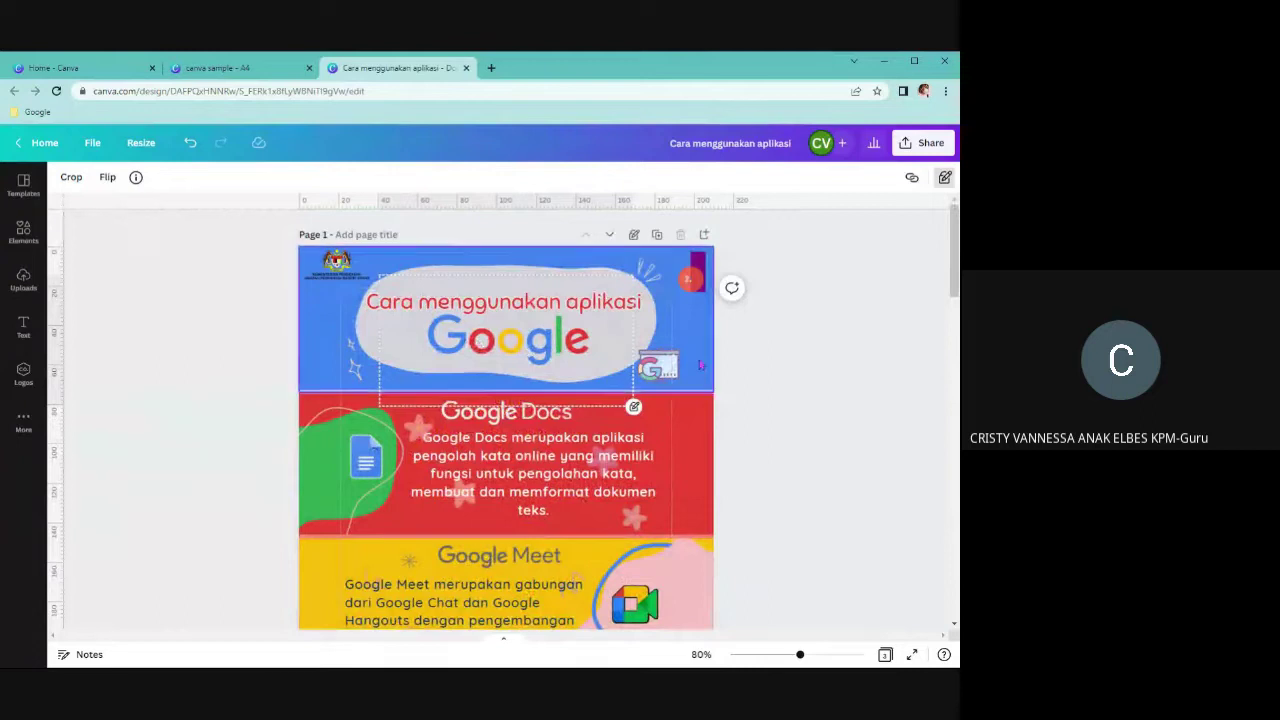
{"action": "scroll", "coordinate": [749, 374], "scroll_direction": "down", "scroll_amount": 3}
{"action": "scroll", "coordinate": [705, 383], "scroll_direction": "up", "scroll_amount": 2}
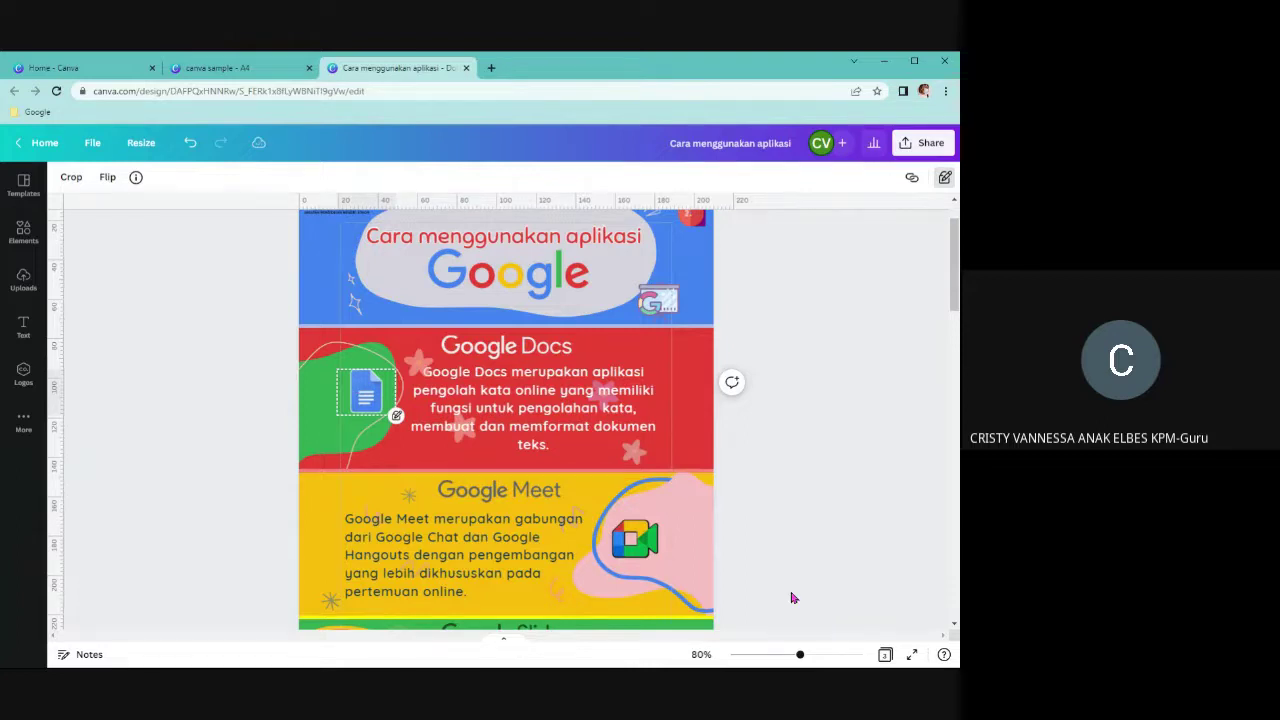
{"action": "left_click", "coordinate": [815, 656]}
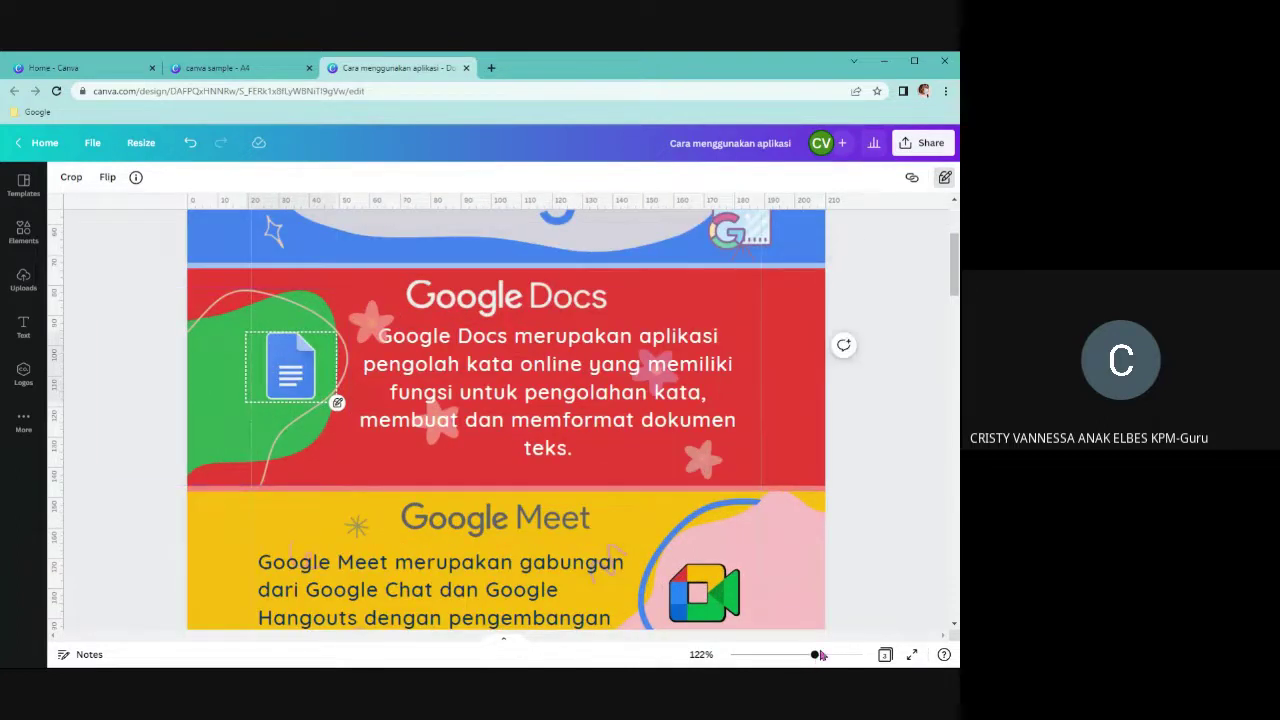
Examine the Google Docs and Google Meet icons on page 1 at 167%, selecting the Google Meet camera icon
{"action": "left_click", "coordinate": [825, 657]}
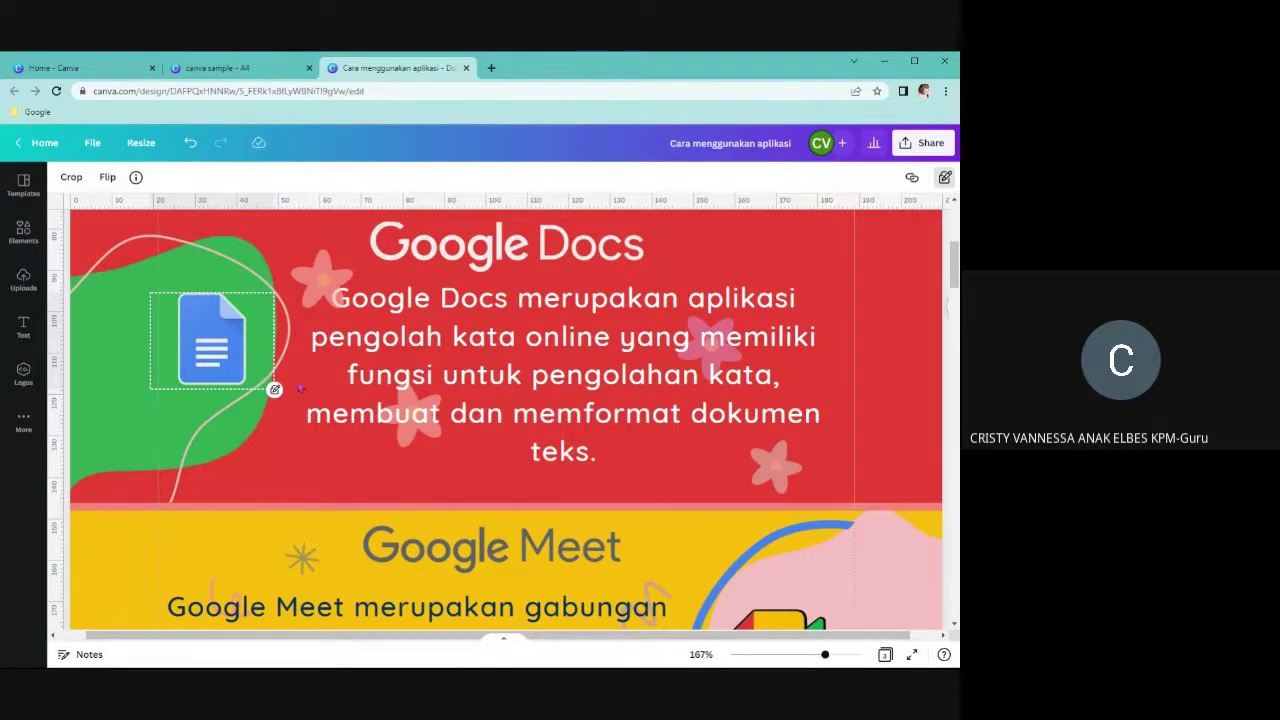
{"action": "scroll", "coordinate": [524, 410], "scroll_direction": "down", "scroll_amount": 1}
{"action": "scroll", "coordinate": [524, 410], "scroll_direction": "down", "scroll_amount": 1}
{"action": "scroll", "coordinate": [320, 316], "scroll_direction": "up", "scroll_amount": 2}
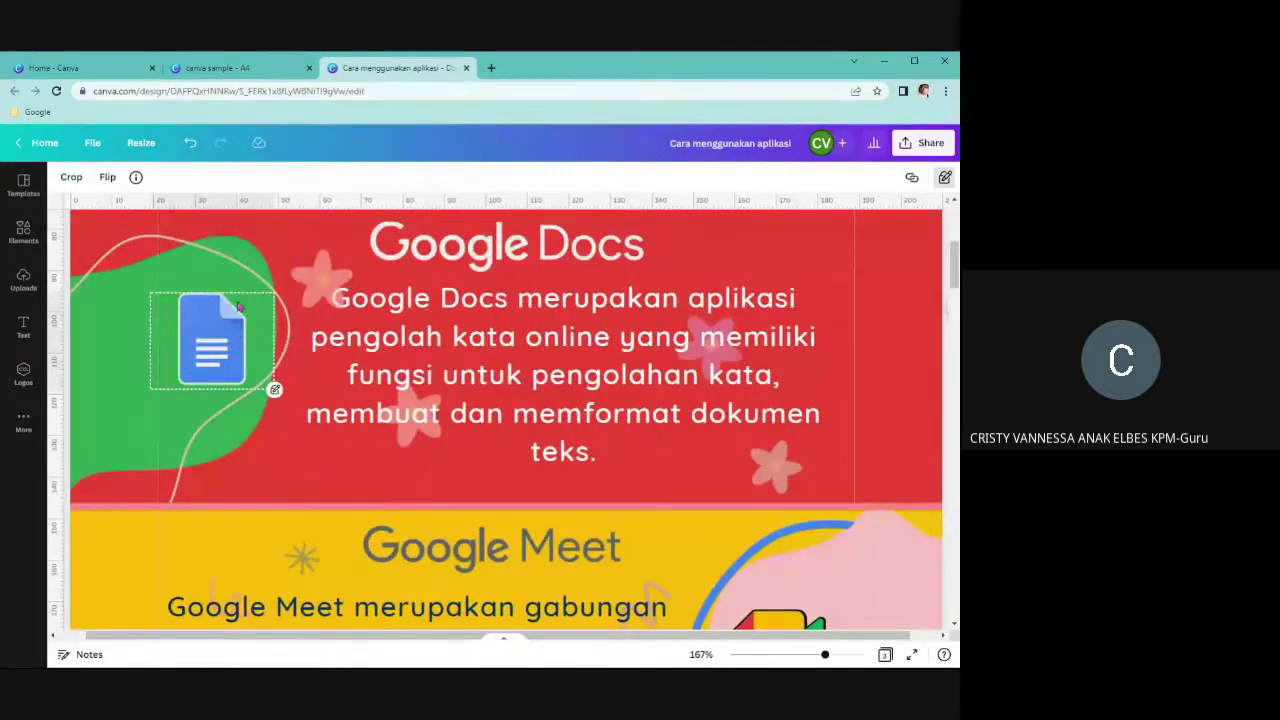
{"action": "scroll", "coordinate": [661, 386], "scroll_direction": "down", "scroll_amount": 2}
{"action": "scroll", "coordinate": [661, 386], "scroll_direction": "down", "scroll_amount": 1}
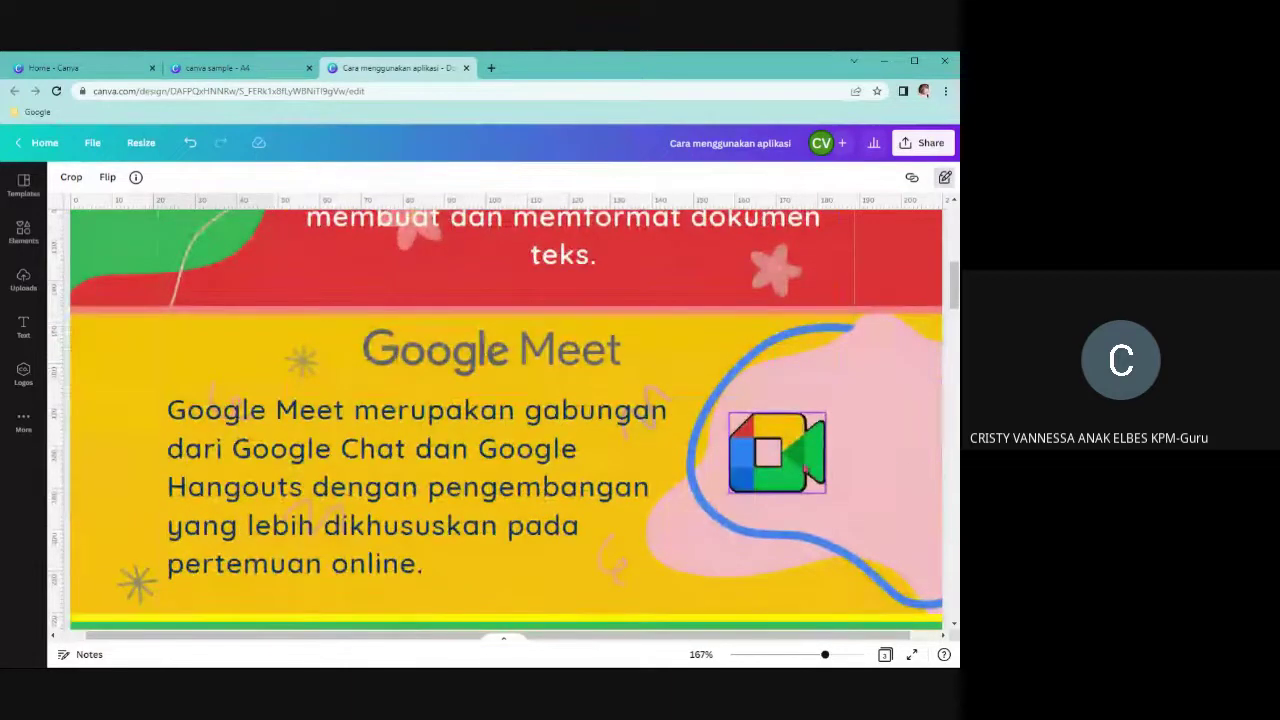
{"action": "left_click", "coordinate": [806, 430]}
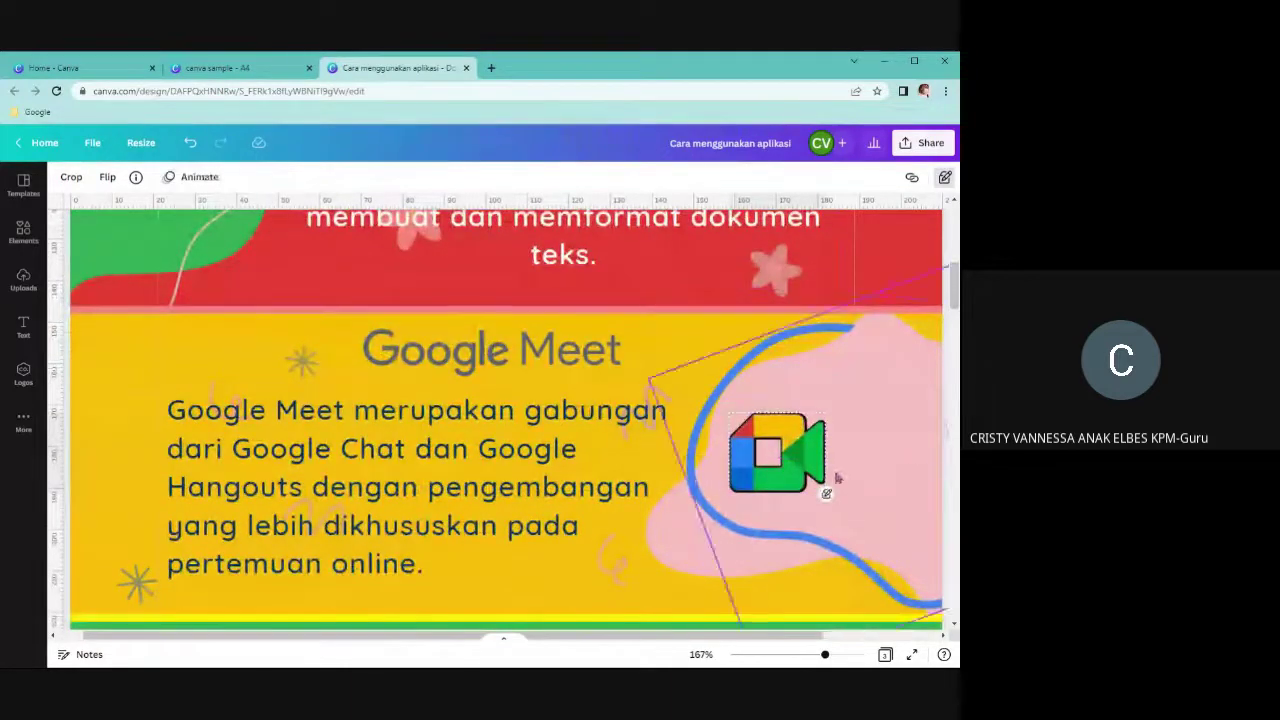
Inspect the poster's header title and Google logo at 196%, then view page 1 as a whole at 59%
{"action": "scroll", "coordinate": [703, 430], "scroll_direction": "up", "scroll_amount": 5}
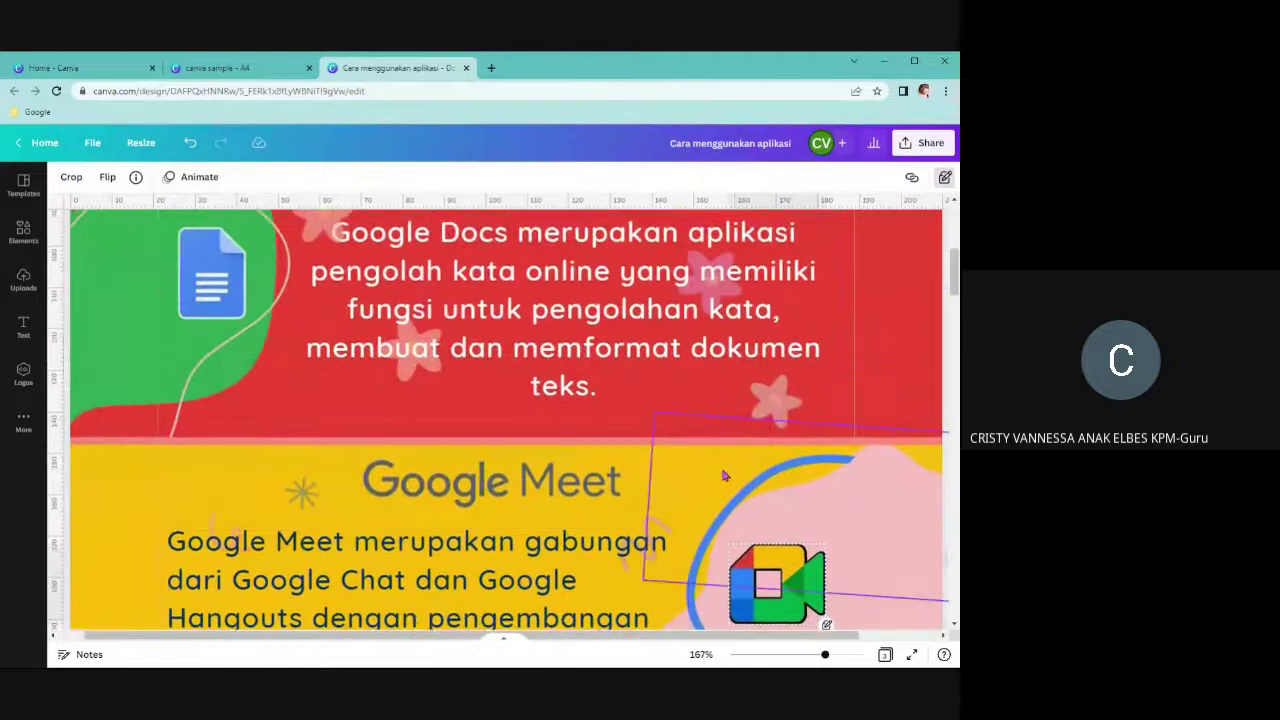
{"action": "scroll", "coordinate": [424, 359], "scroll_direction": "up", "scroll_amount": 2}
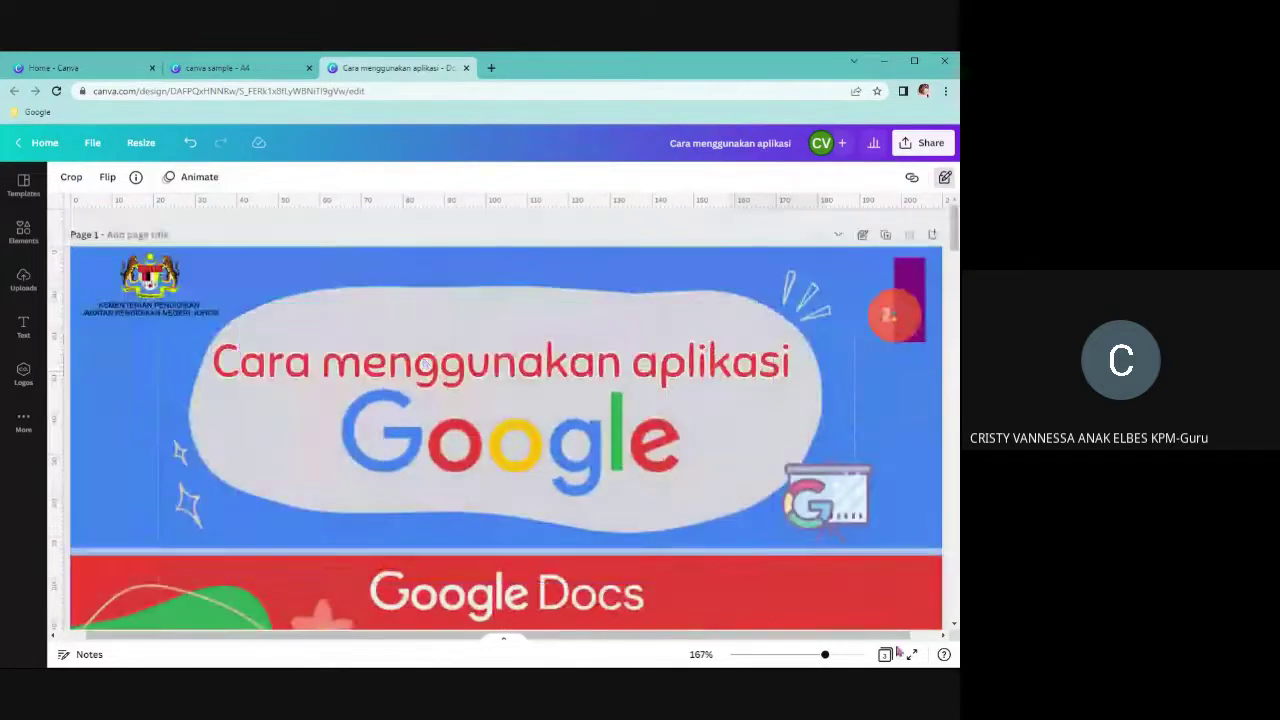
{"action": "left_click_drag", "start_coordinate": [826, 656], "coordinate": [830, 656]}
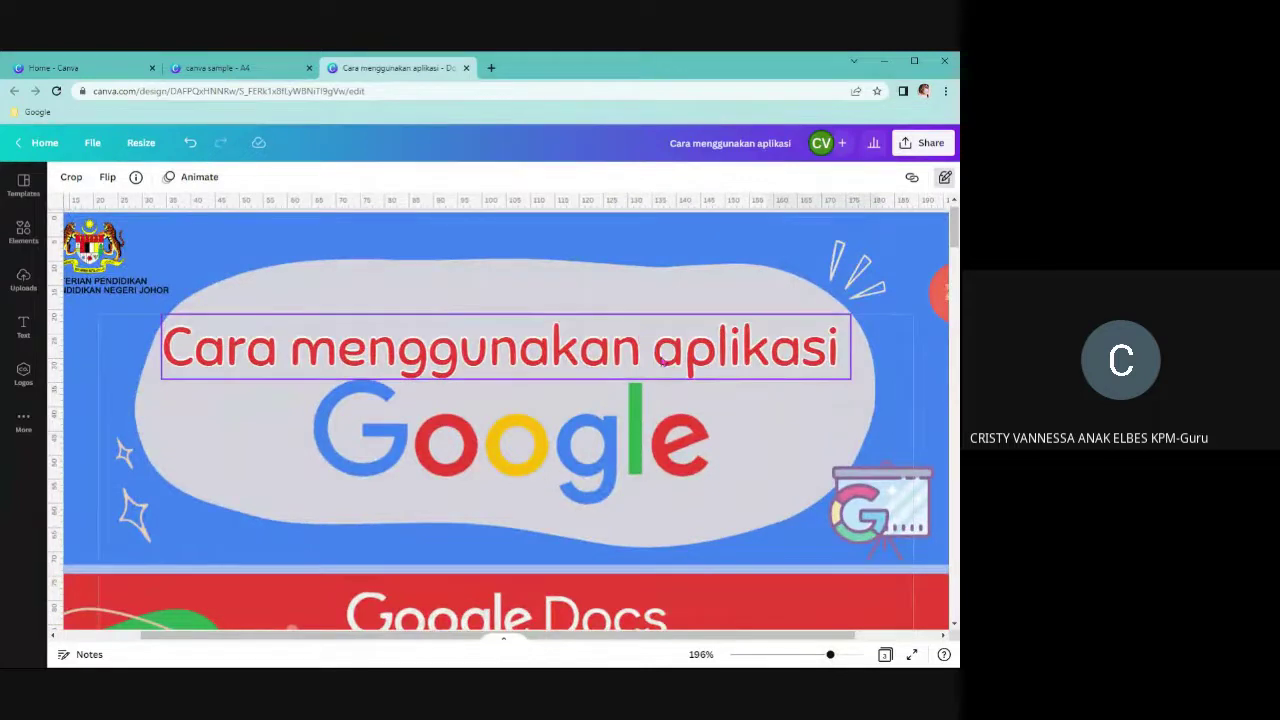
{"action": "scroll", "coordinate": [678, 383], "scroll_direction": "down", "scroll_amount": 1}
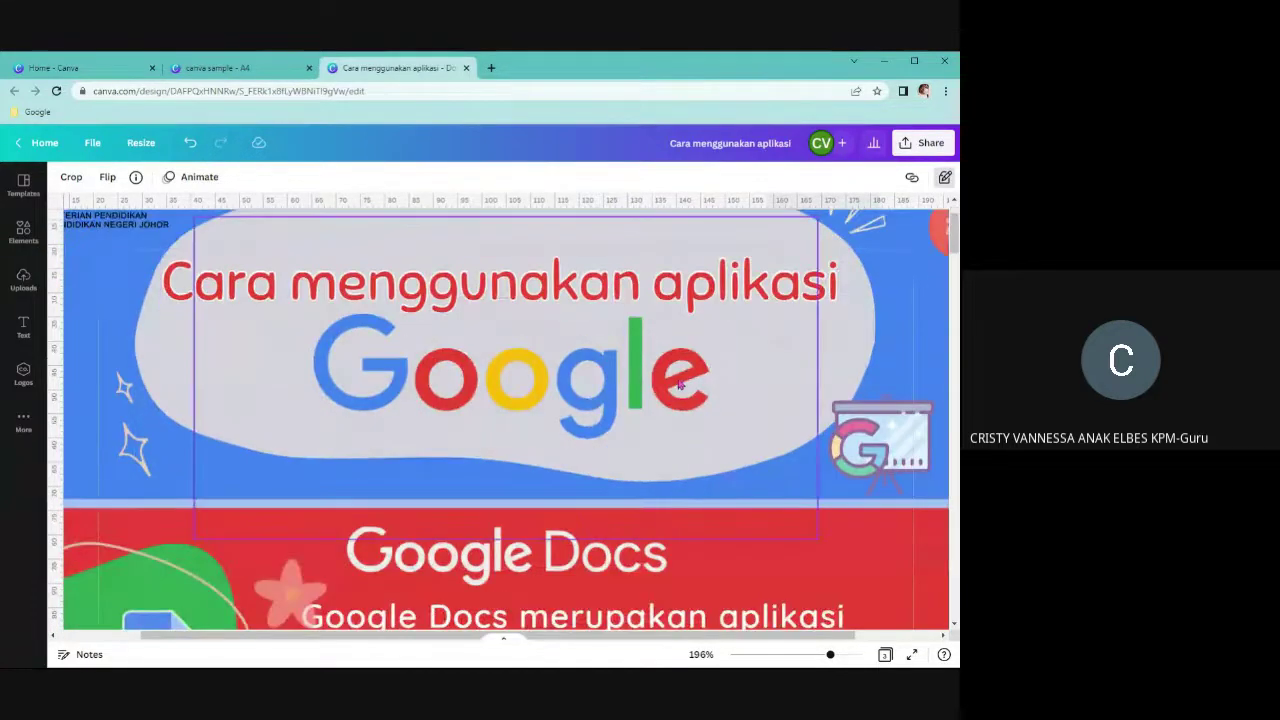
{"action": "left_click_drag", "start_coordinate": [830, 656], "coordinate": [790, 658]}
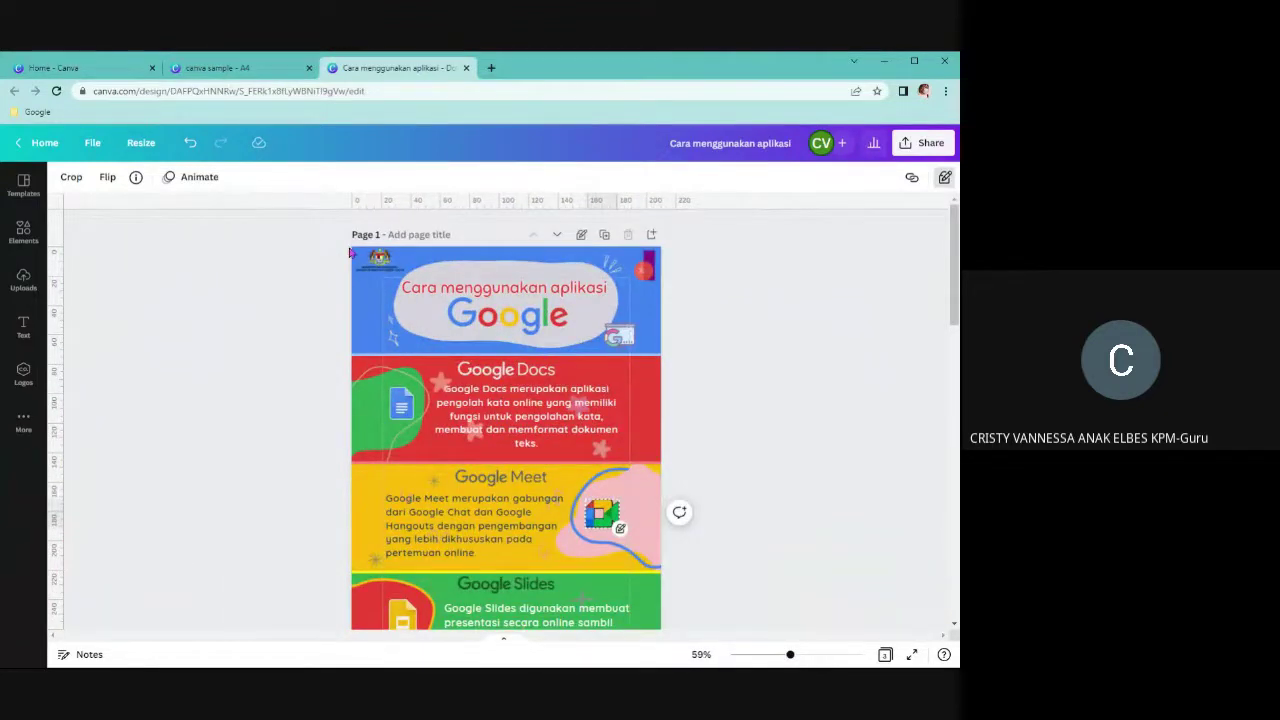
Switch to the blank canva sample design and show its rulers and guides and its margins
{"action": "left_click", "coordinate": [229, 69]}
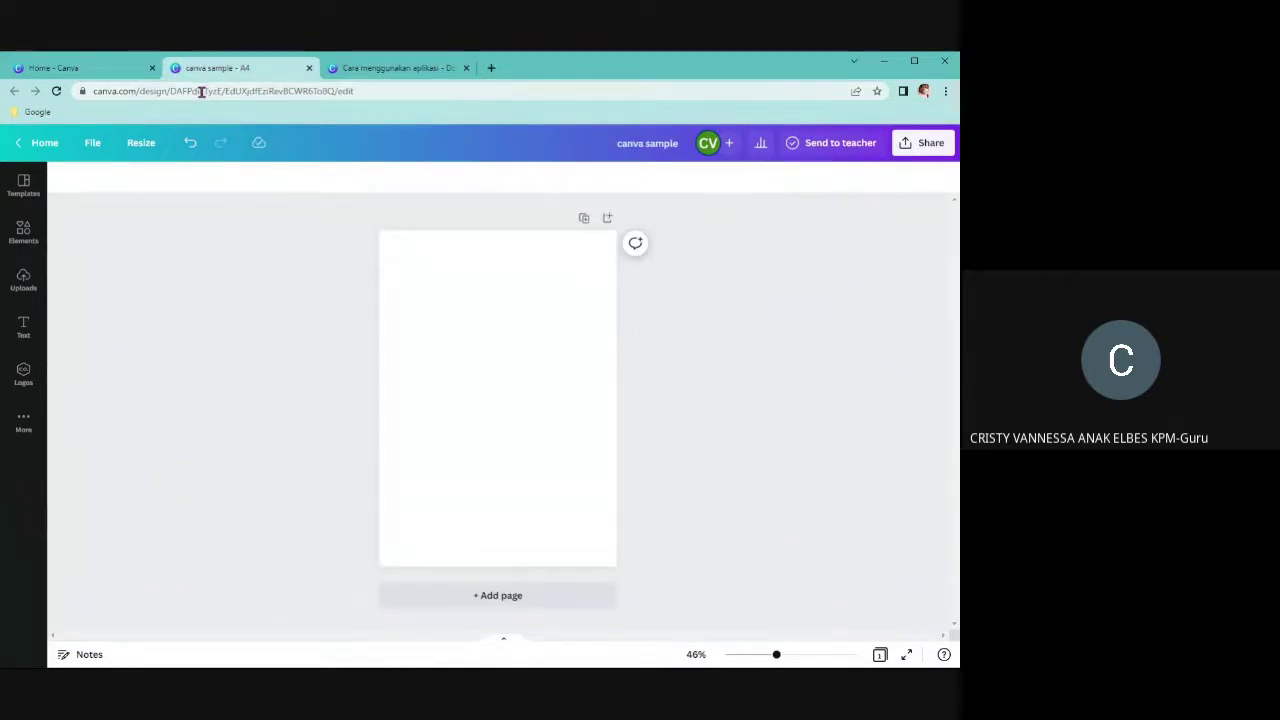
{"action": "left_click", "coordinate": [95, 152]}
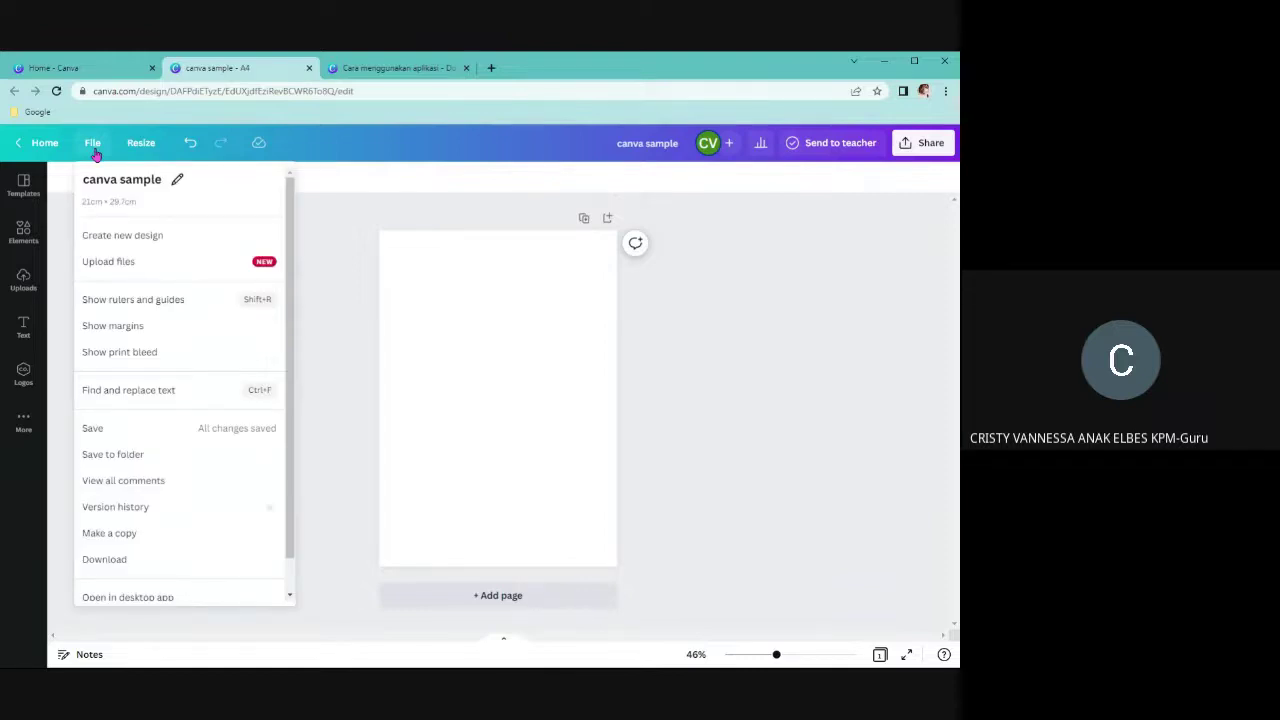
{"action": "left_click", "coordinate": [110, 303]}
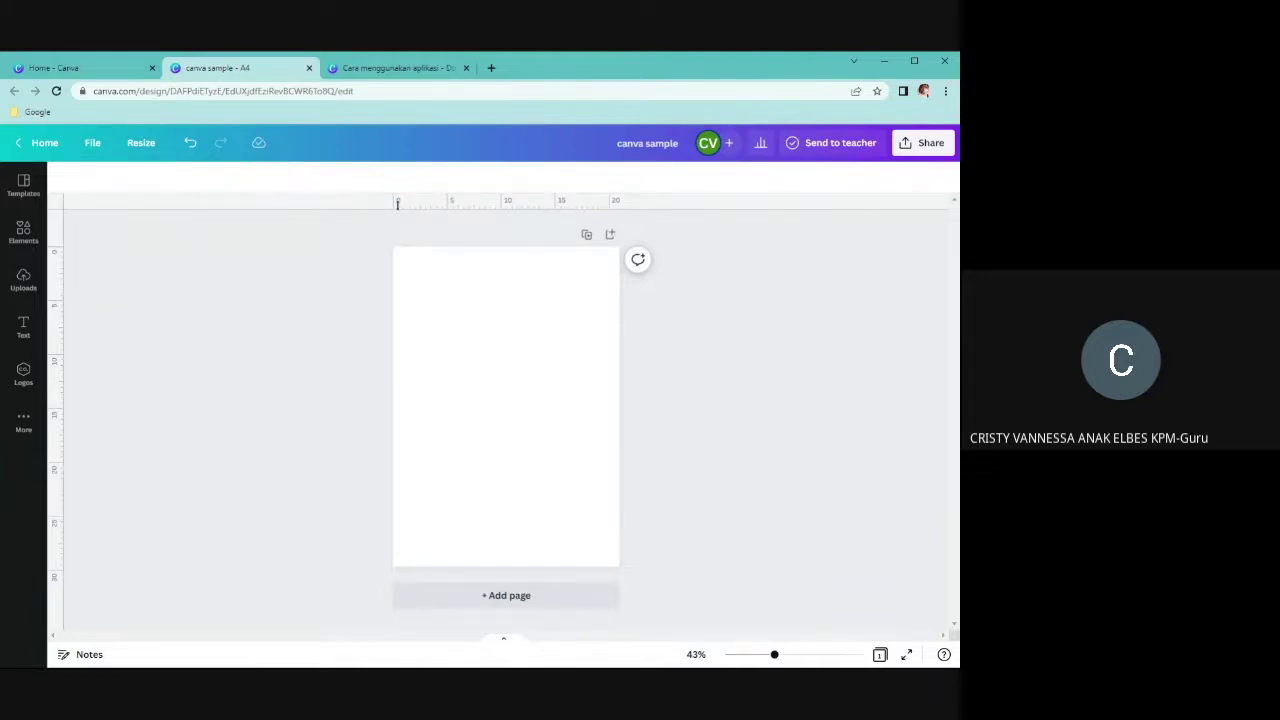
{"action": "left_click", "coordinate": [100, 146]}
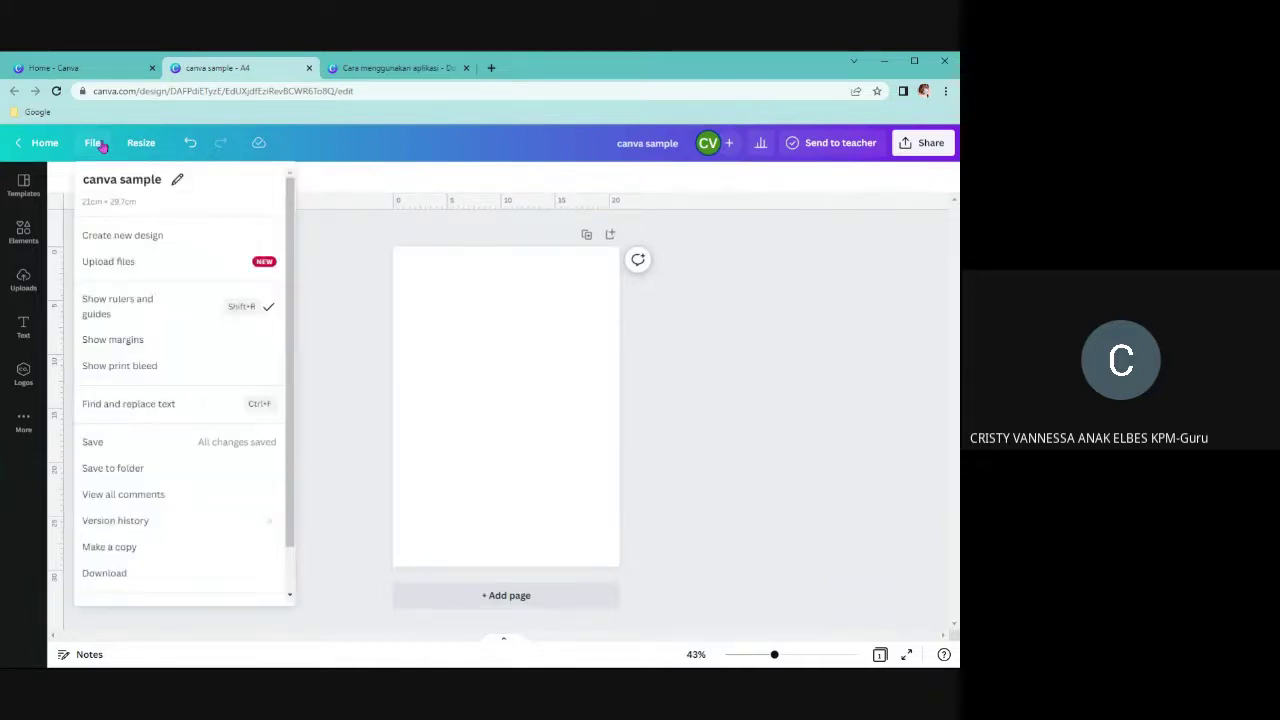
{"action": "left_click", "coordinate": [115, 343]}
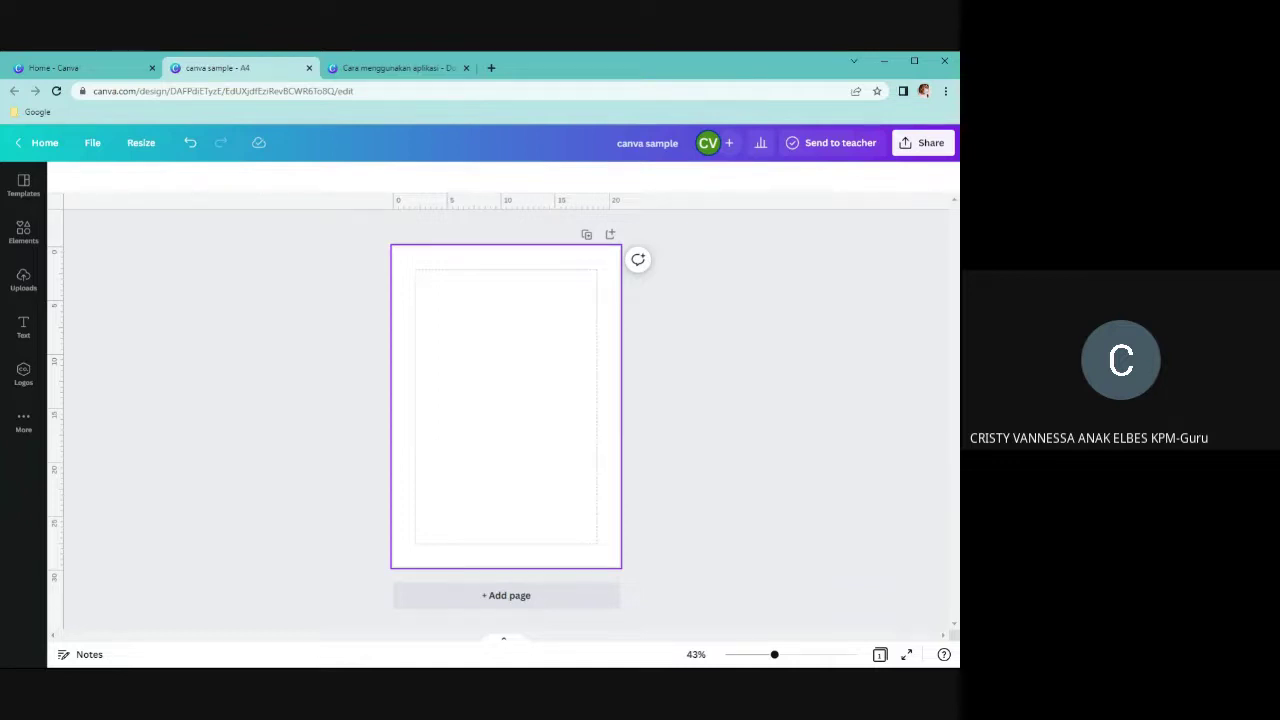
Return to the Cara menggunakan aplikasi poster and look through its three pages at 49%
{"action": "left_click", "coordinate": [394, 68]}
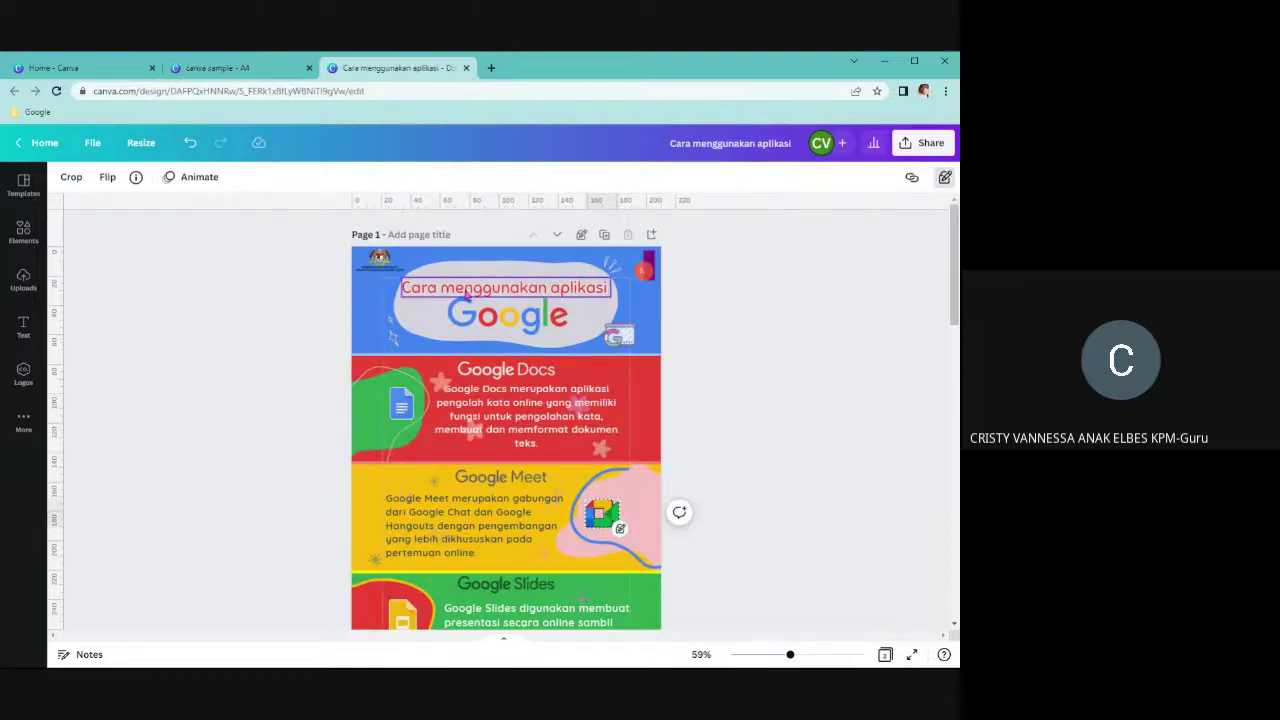
{"action": "scroll", "coordinate": [608, 508], "scroll_direction": "down", "scroll_amount": 2}
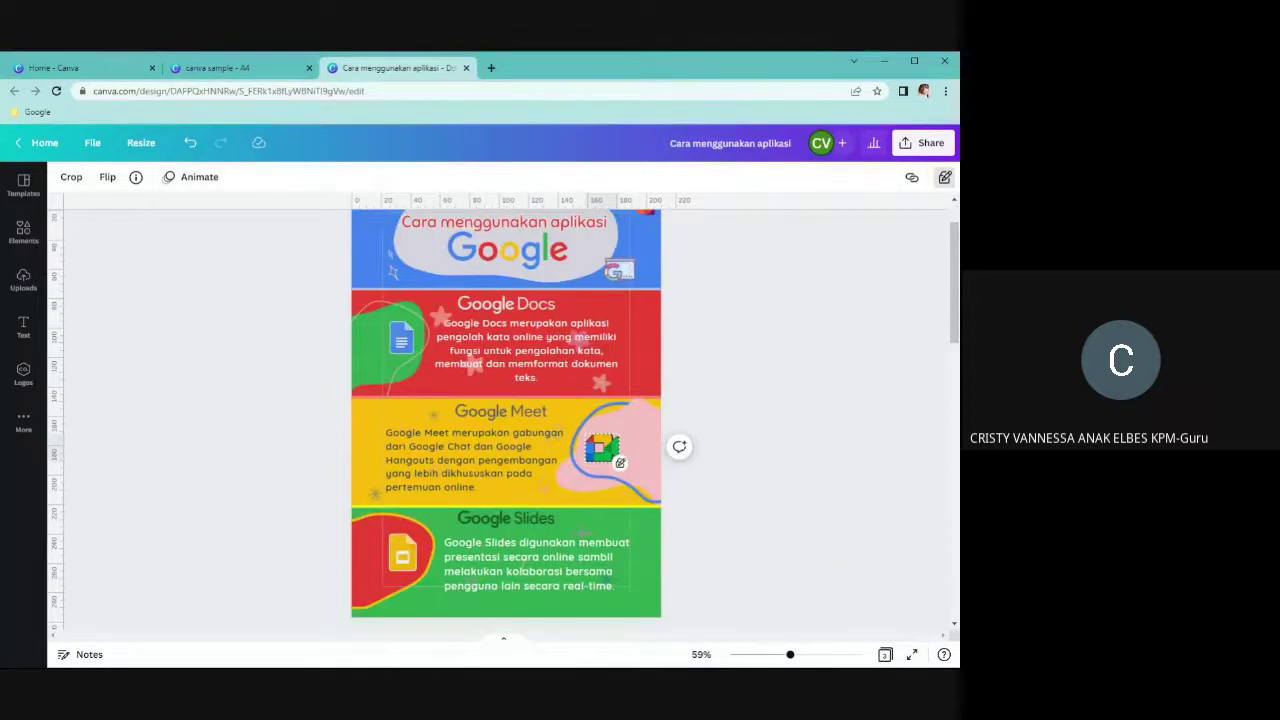
{"action": "left_click_drag", "start_coordinate": [789, 654], "coordinate": [783, 654]}
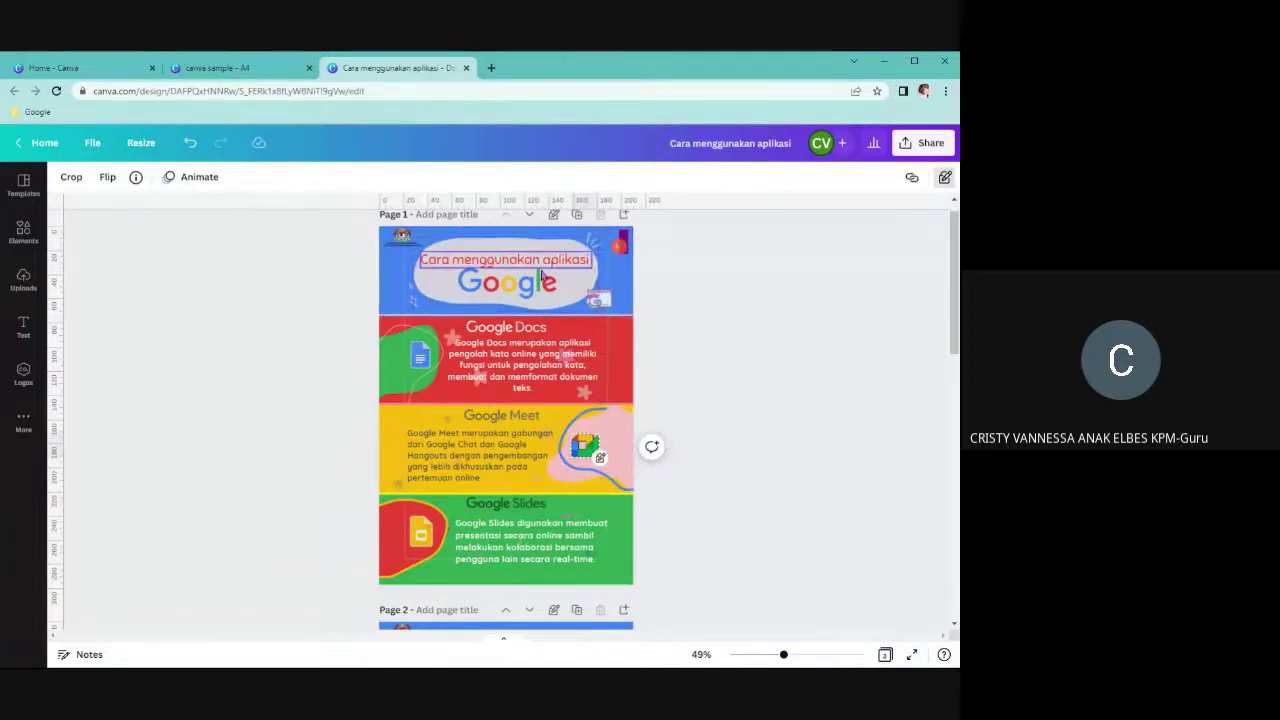
{"action": "scroll", "coordinate": [671, 460], "scroll_direction": "down", "scroll_amount": 5}
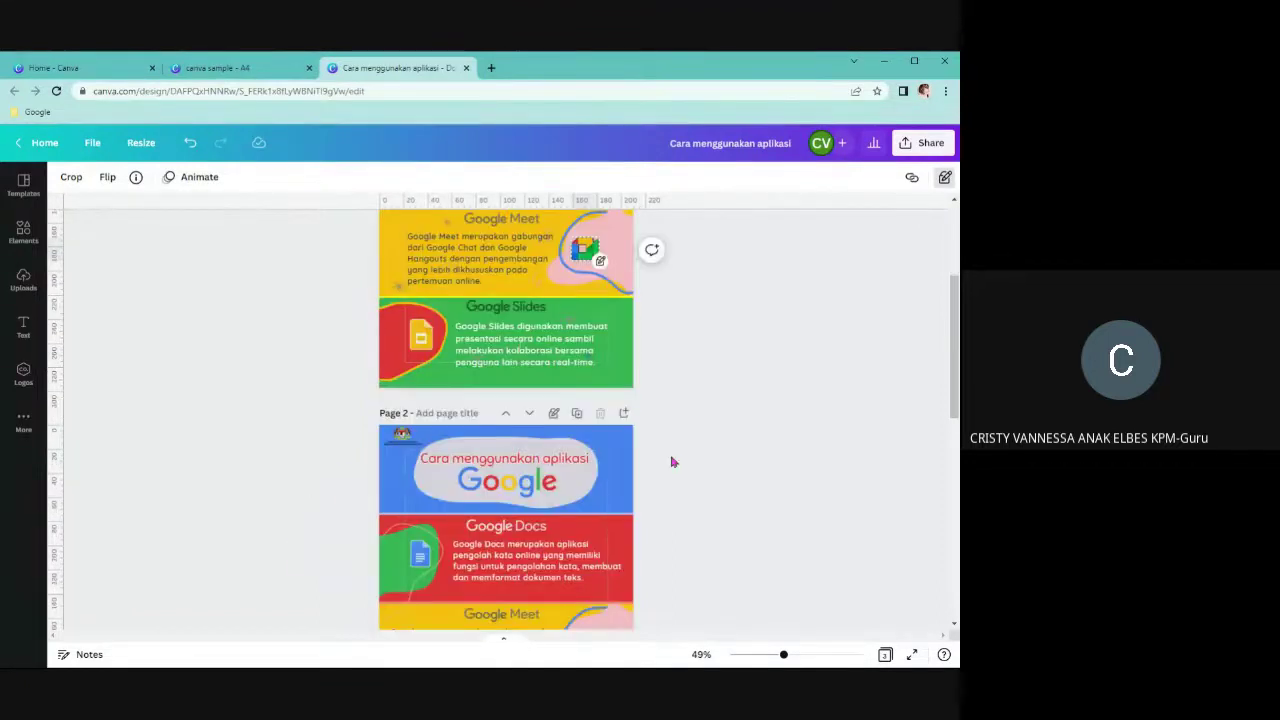
{"action": "scroll", "coordinate": [535, 408], "scroll_direction": "down", "scroll_amount": 6}
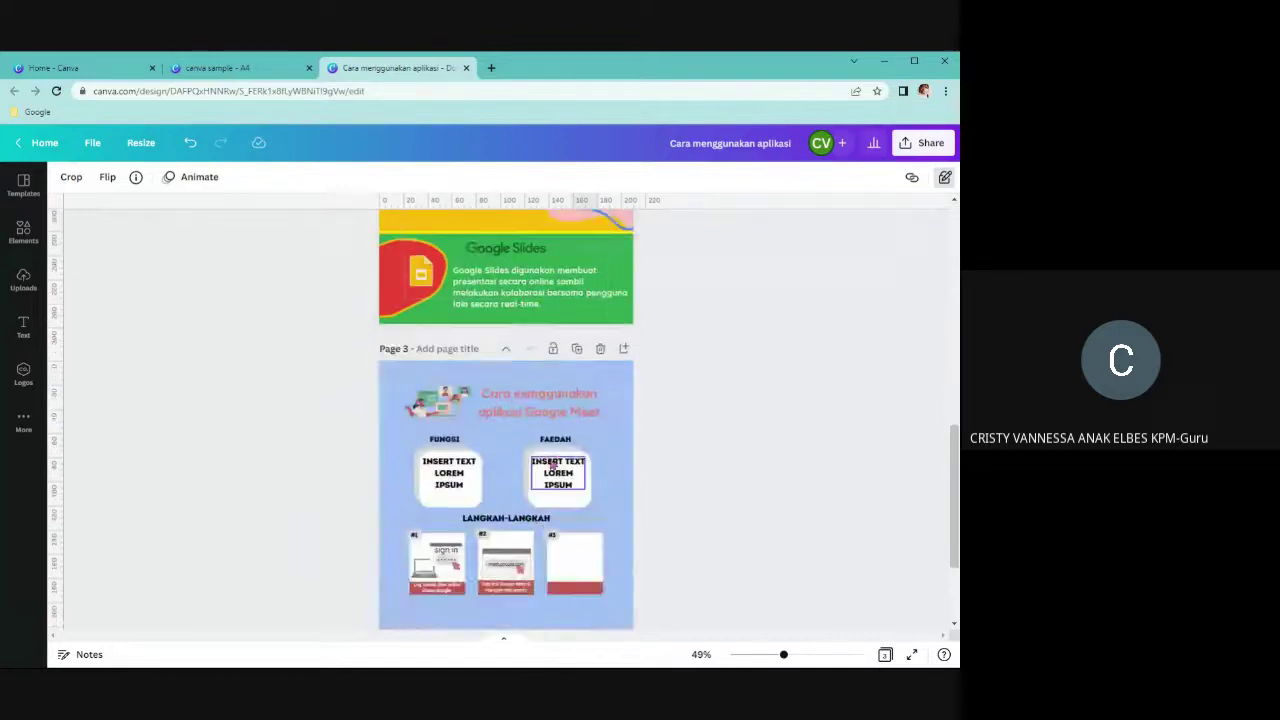
{"action": "scroll", "coordinate": [430, 330], "scroll_direction": "down", "scroll_amount": 3}
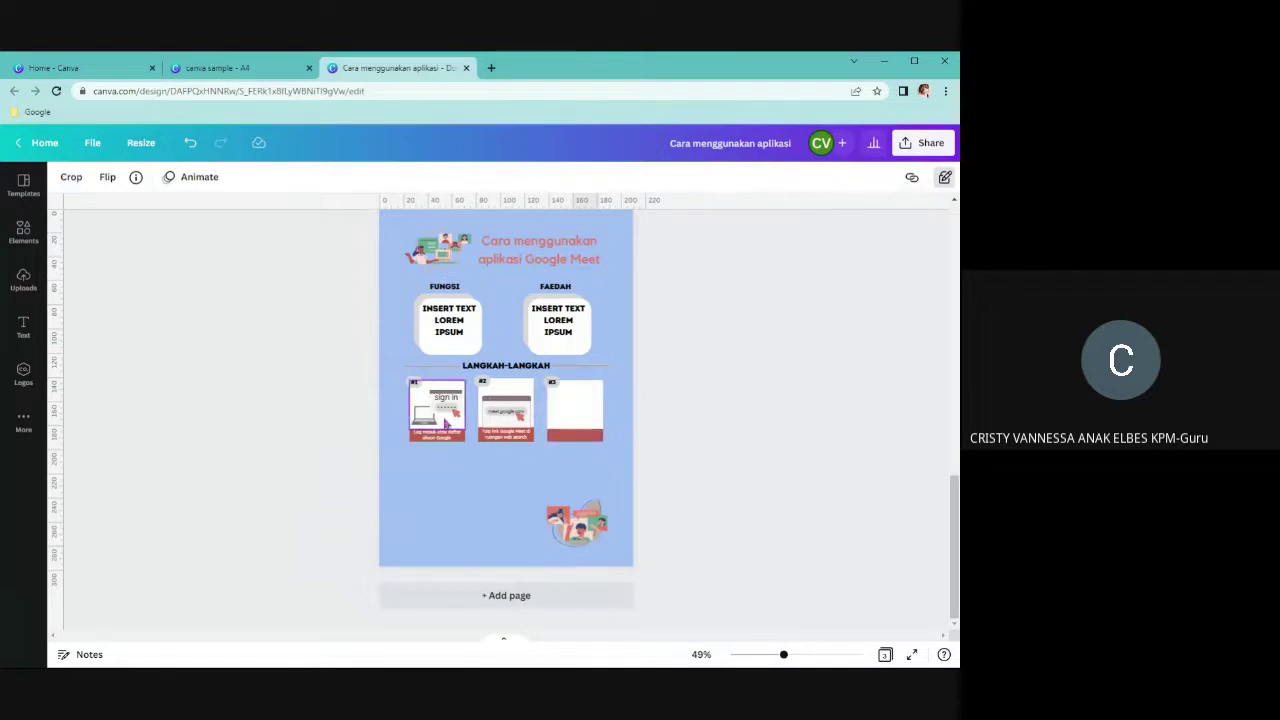
{"action": "scroll", "coordinate": [531, 298], "scroll_direction": "up", "scroll_amount": 6}
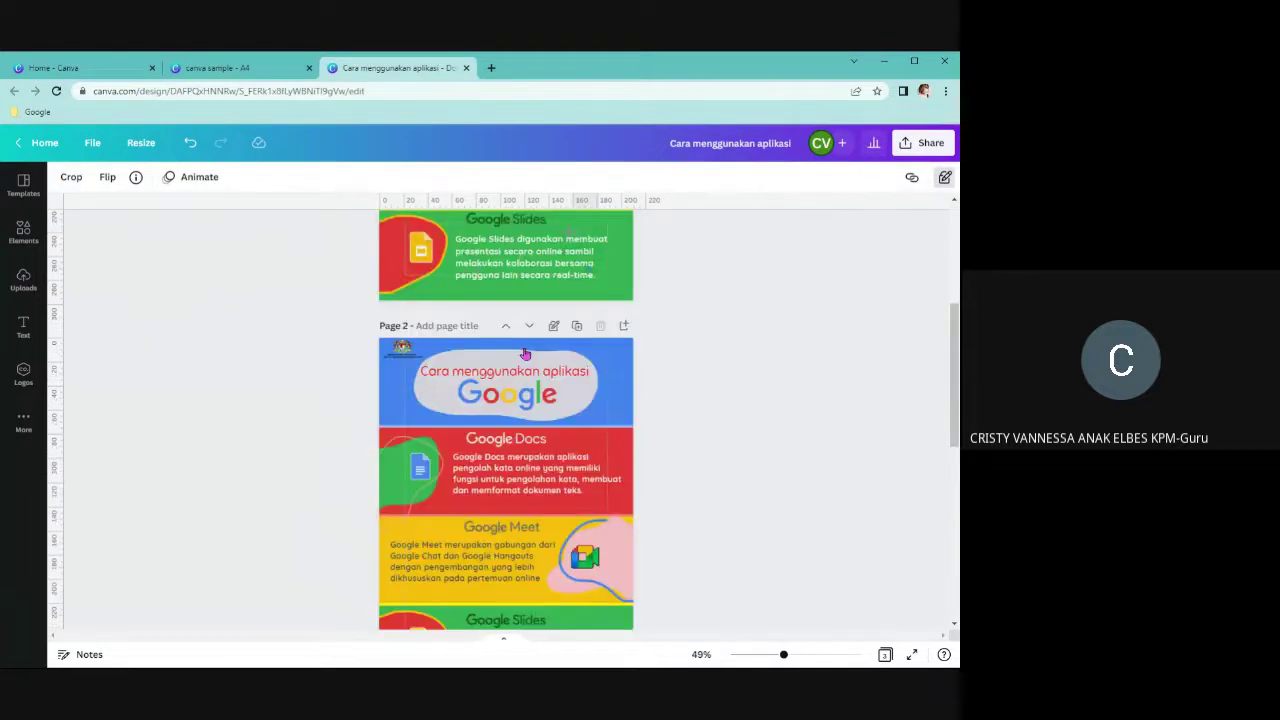
Check the Google Slides, Google Meet and Google Docs description texts on page 2 against the margins, and compare them with page 1
{"action": "scroll", "coordinate": [576, 412], "scroll_direction": "down", "scroll_amount": 2}
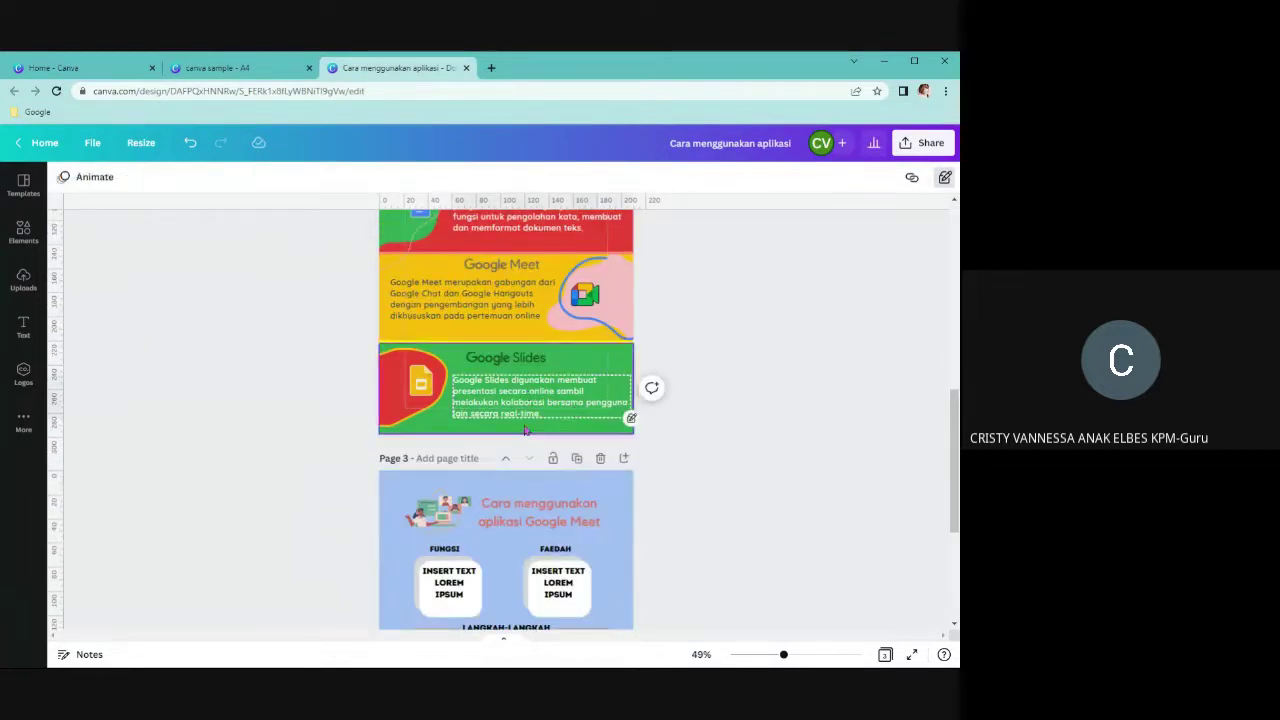
{"action": "left_click", "coordinate": [726, 423]}
{"action": "left_click", "coordinate": [492, 317]}
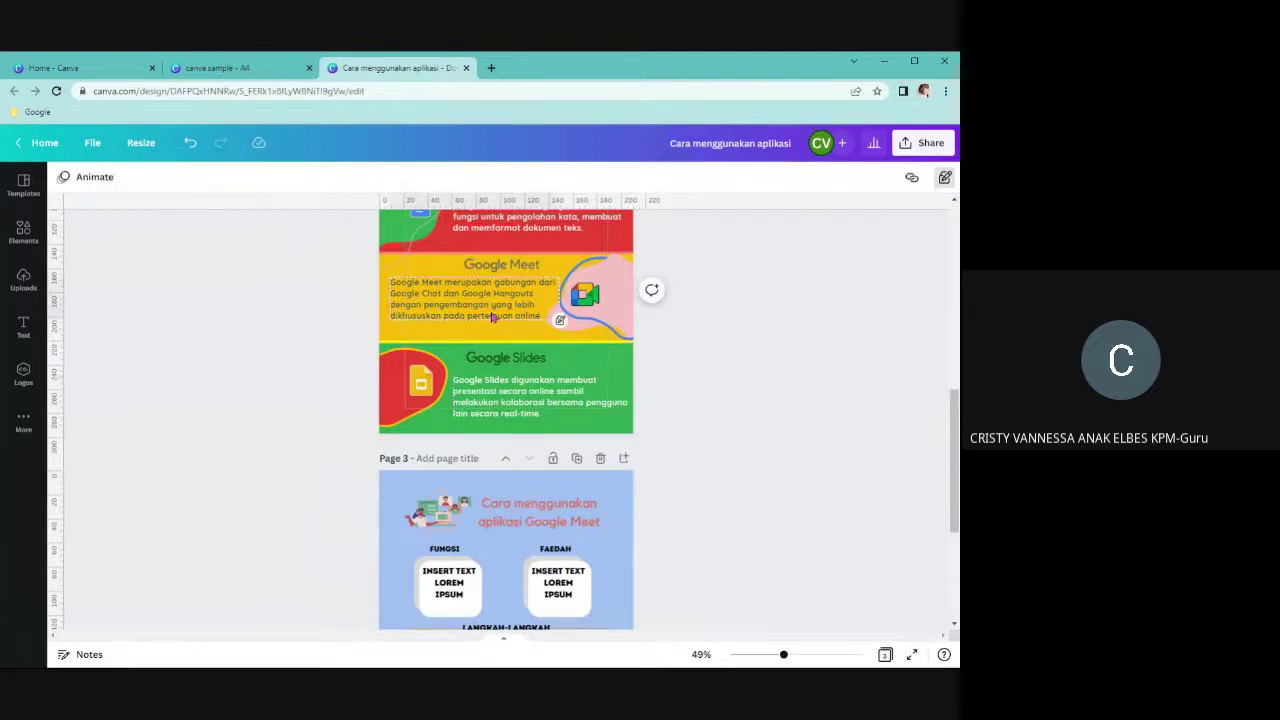
{"action": "scroll", "coordinate": [519, 304], "scroll_direction": "up", "scroll_amount": 1}
{"action": "left_click", "coordinate": [604, 288]}
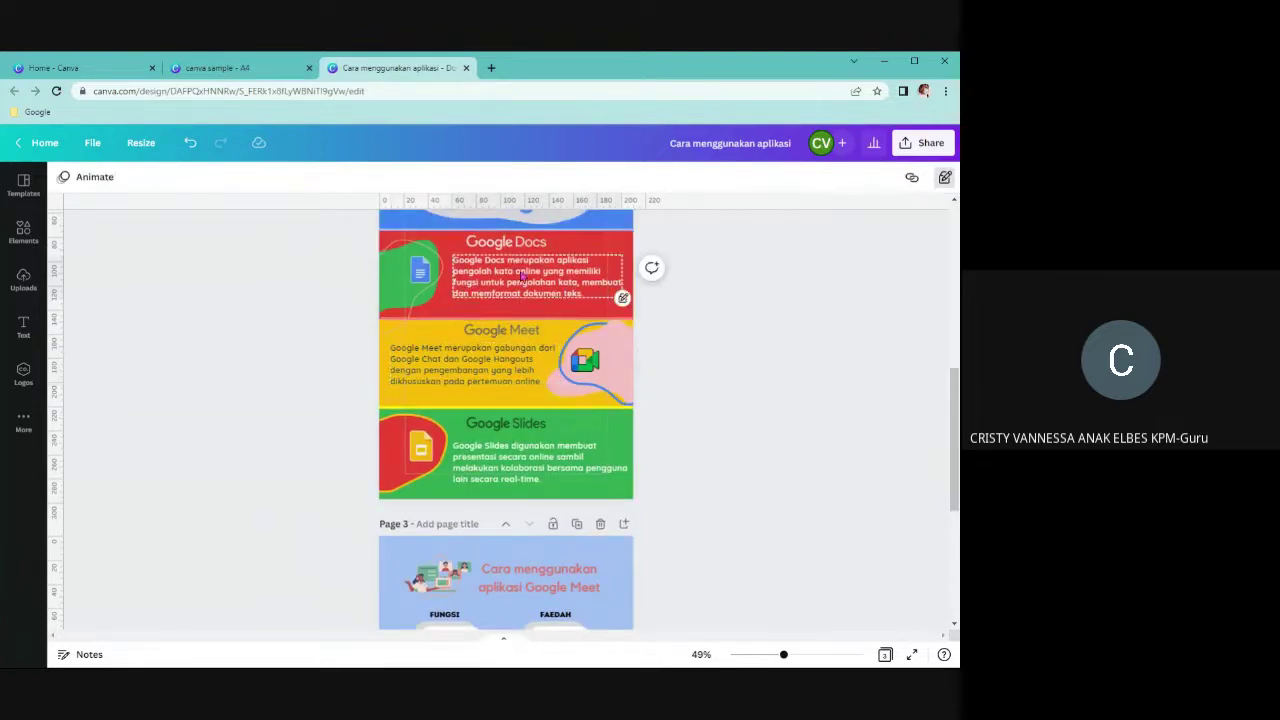
{"action": "scroll", "coordinate": [555, 290], "scroll_direction": "up", "scroll_amount": 2}
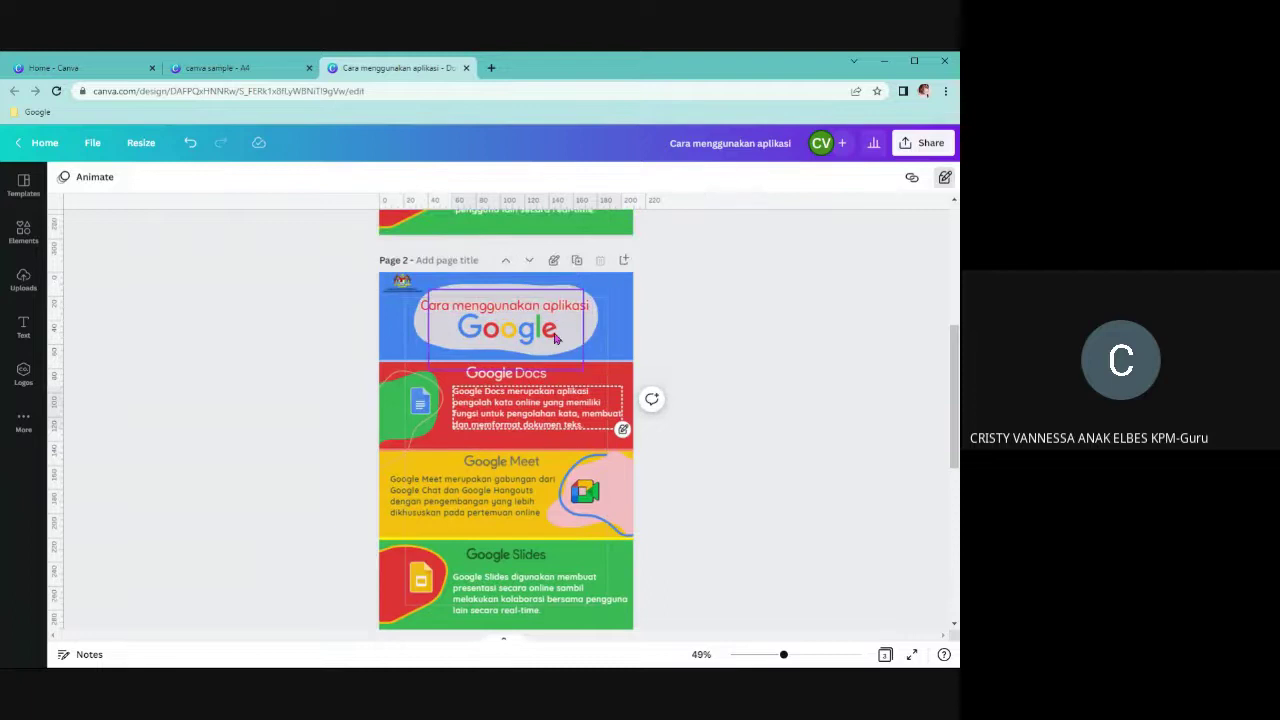
{"action": "scroll", "coordinate": [555, 338], "scroll_direction": "up", "scroll_amount": 2}
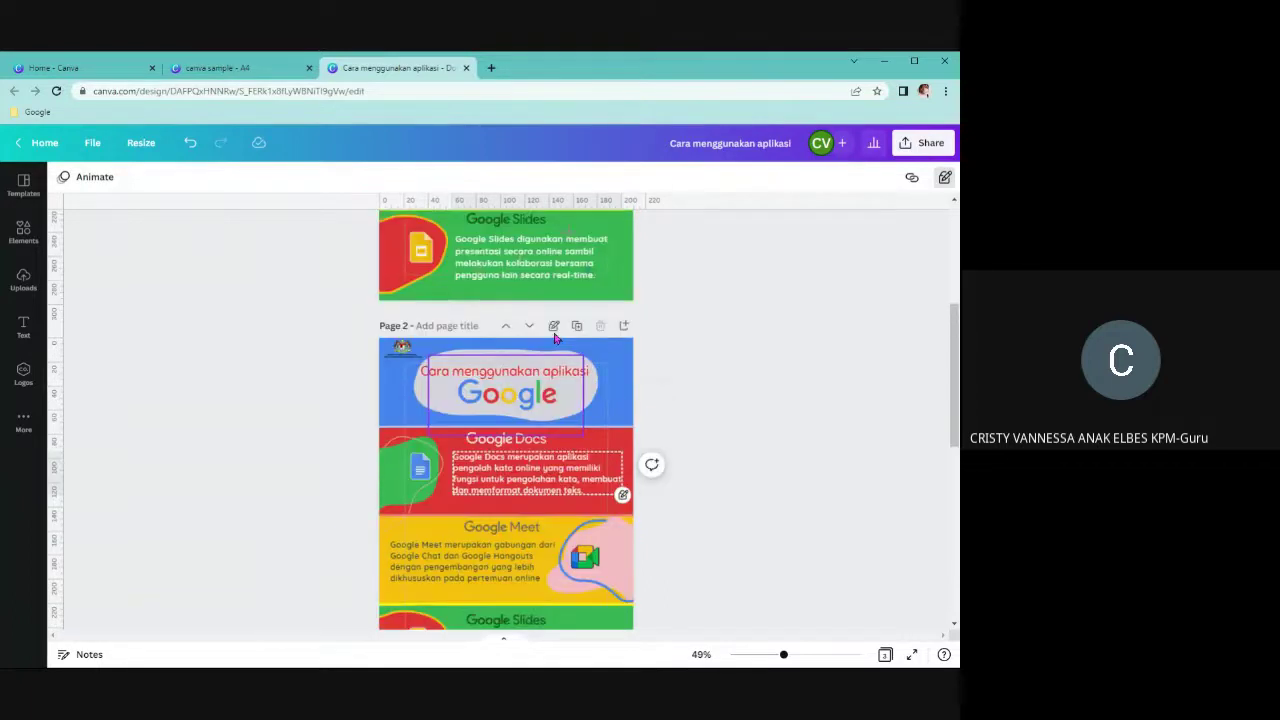
{"action": "scroll", "coordinate": [557, 340], "scroll_direction": "up", "scroll_amount": 2}
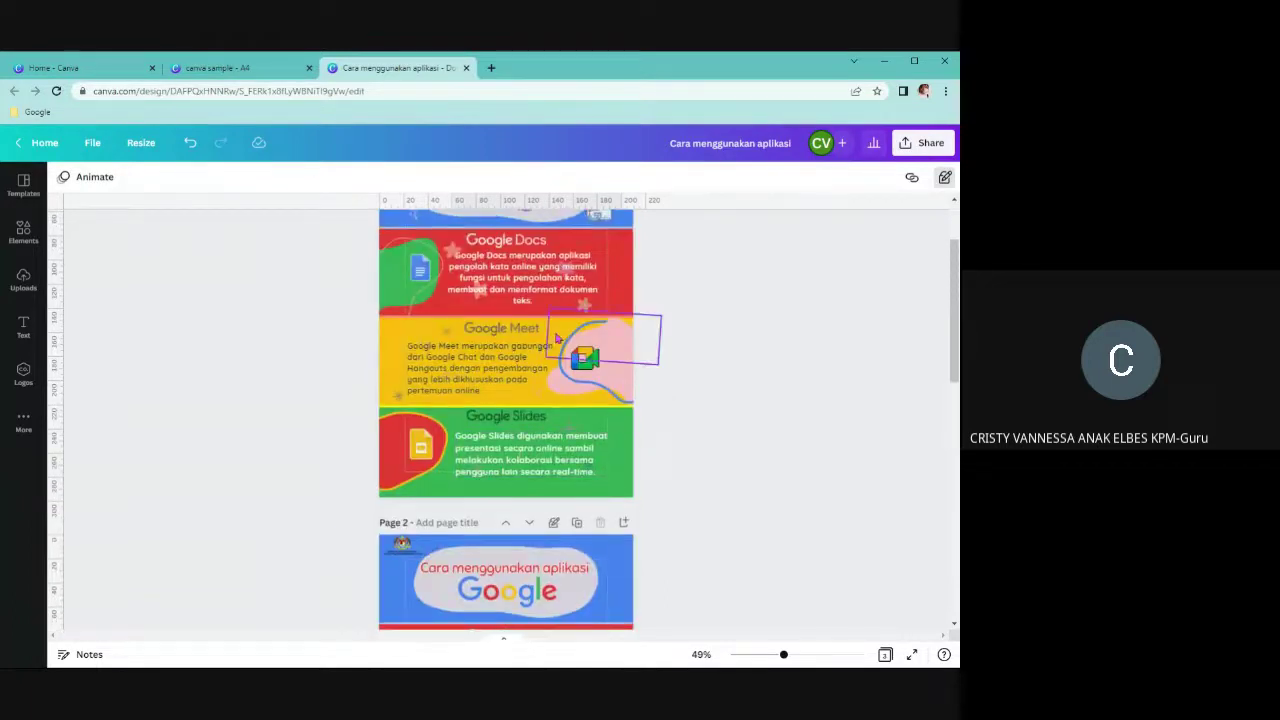
{"action": "scroll", "coordinate": [557, 338], "scroll_direction": "up", "scroll_amount": 2}
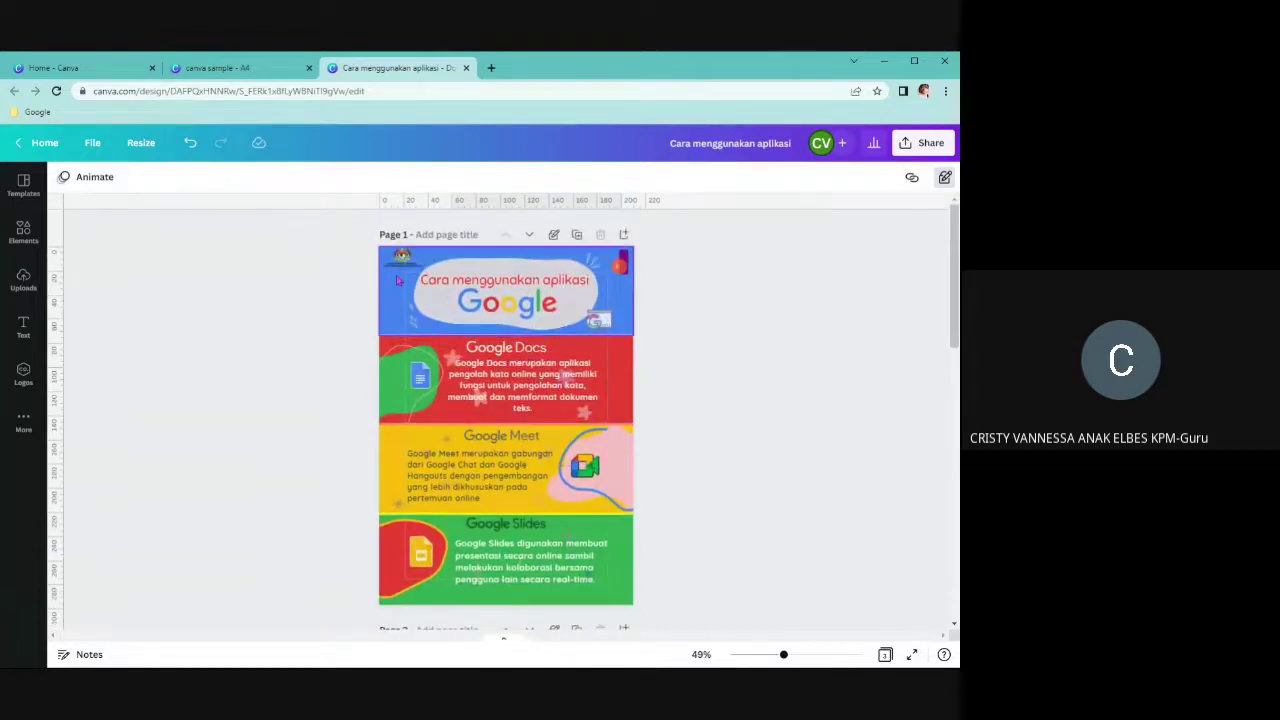
Compare the blank canva sample page's margins with the poster header, selecting the corner ornament and ministry logo on page 1
{"action": "left_click", "coordinate": [232, 68]}
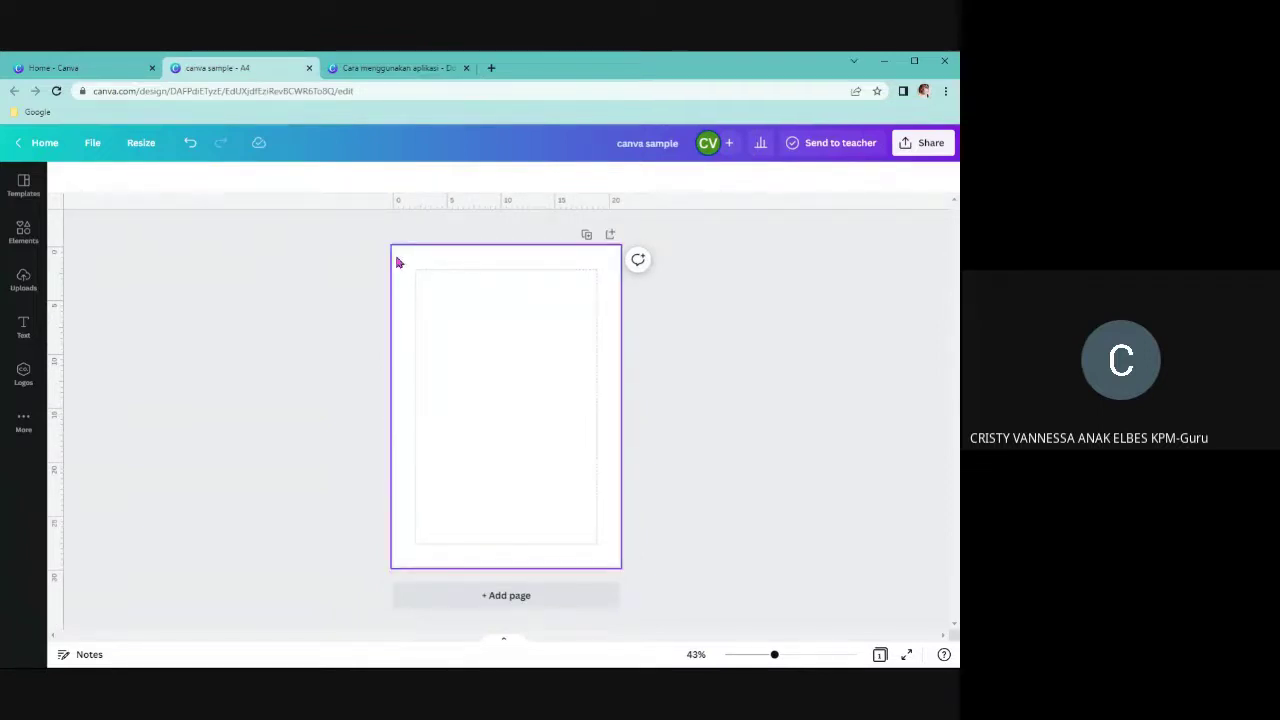
{"action": "left_click", "coordinate": [363, 70]}
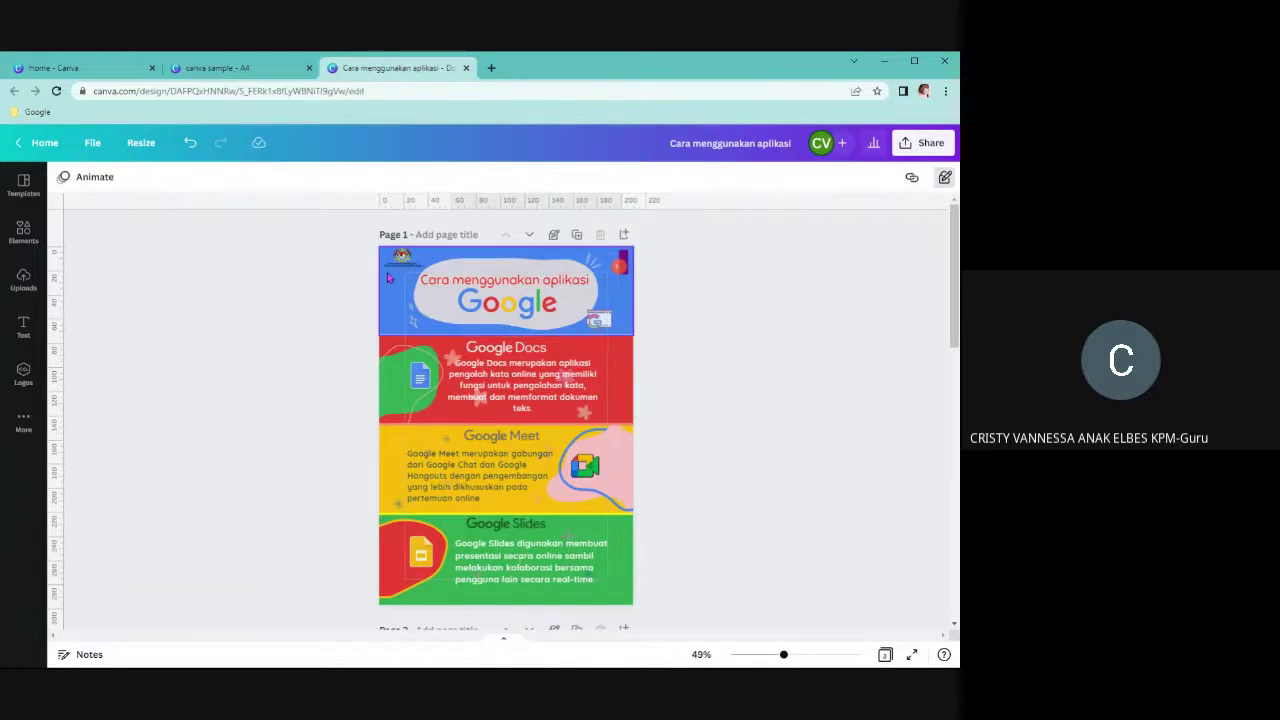
{"action": "left_click", "coordinate": [630, 280]}
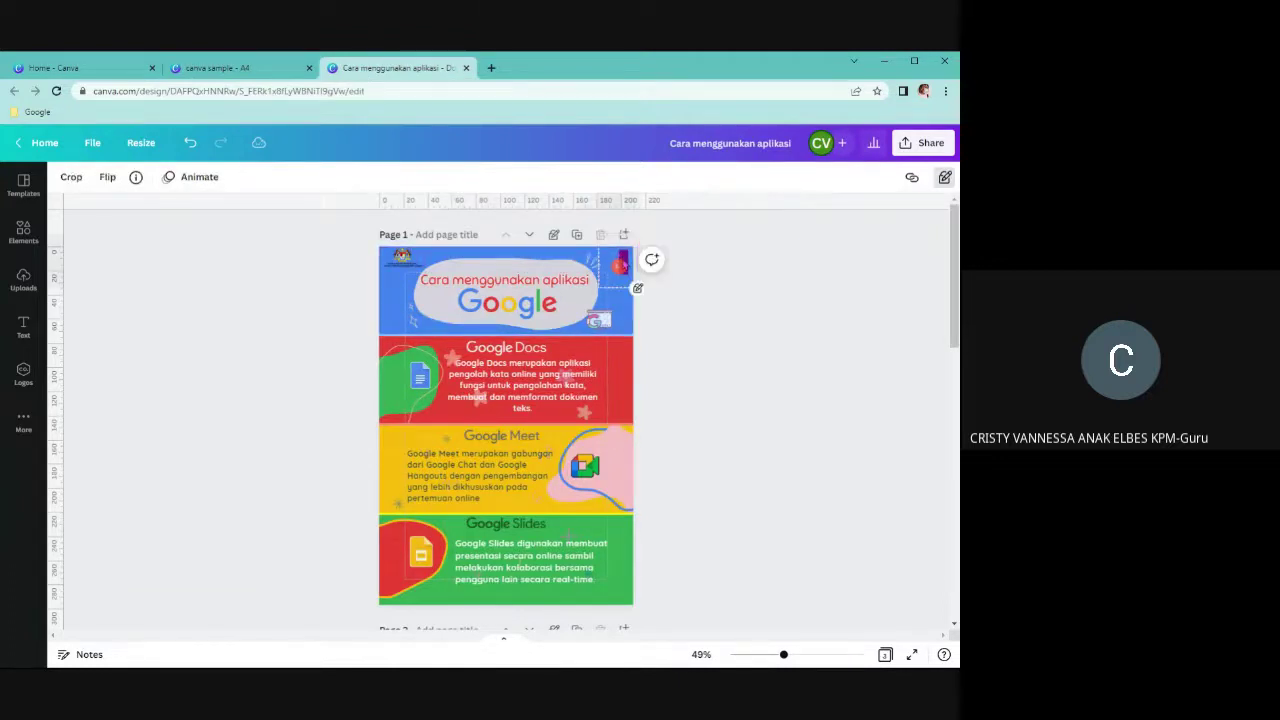
{"action": "left_click", "coordinate": [400, 257]}
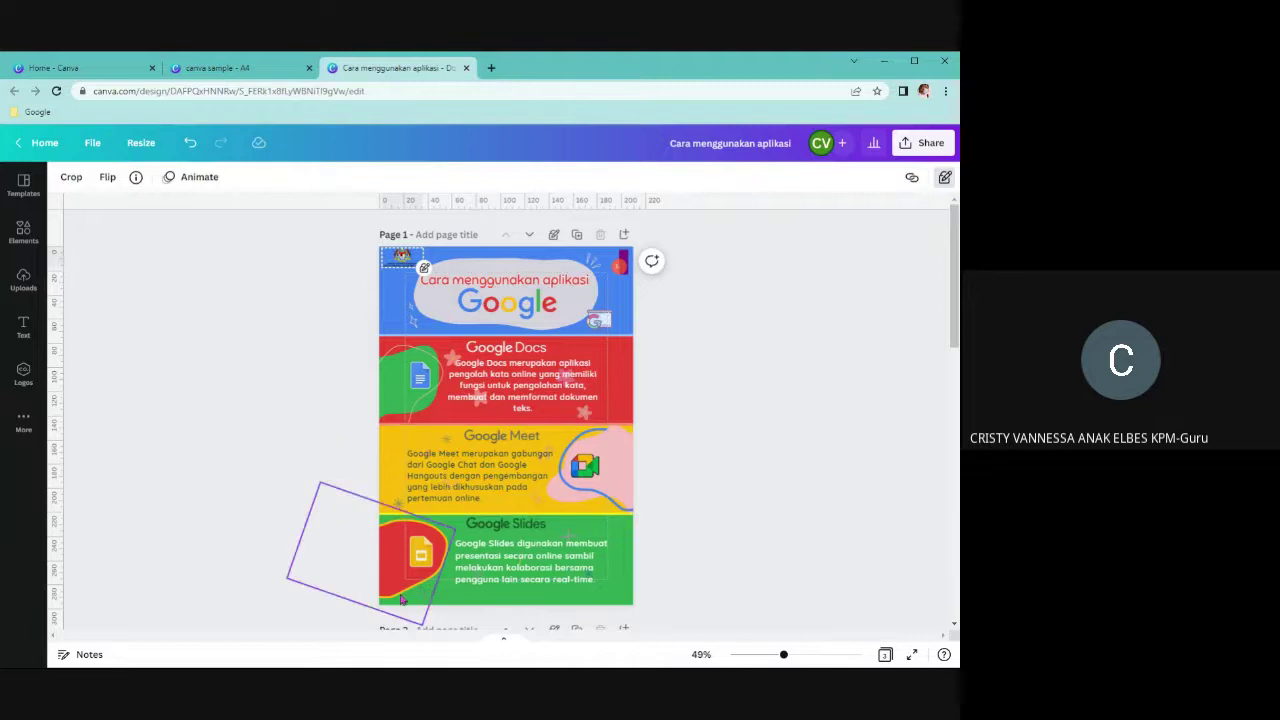
{"action": "left_click", "coordinate": [403, 268]}
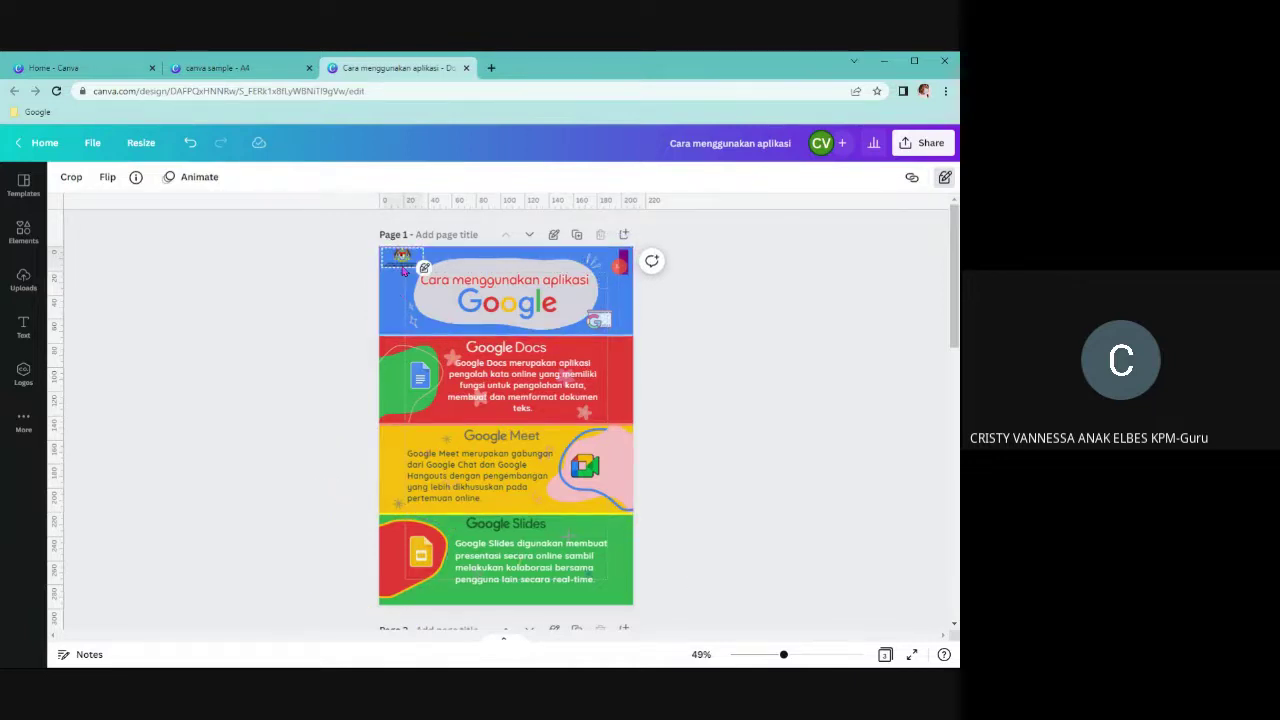
{"action": "left_click", "coordinate": [243, 68]}
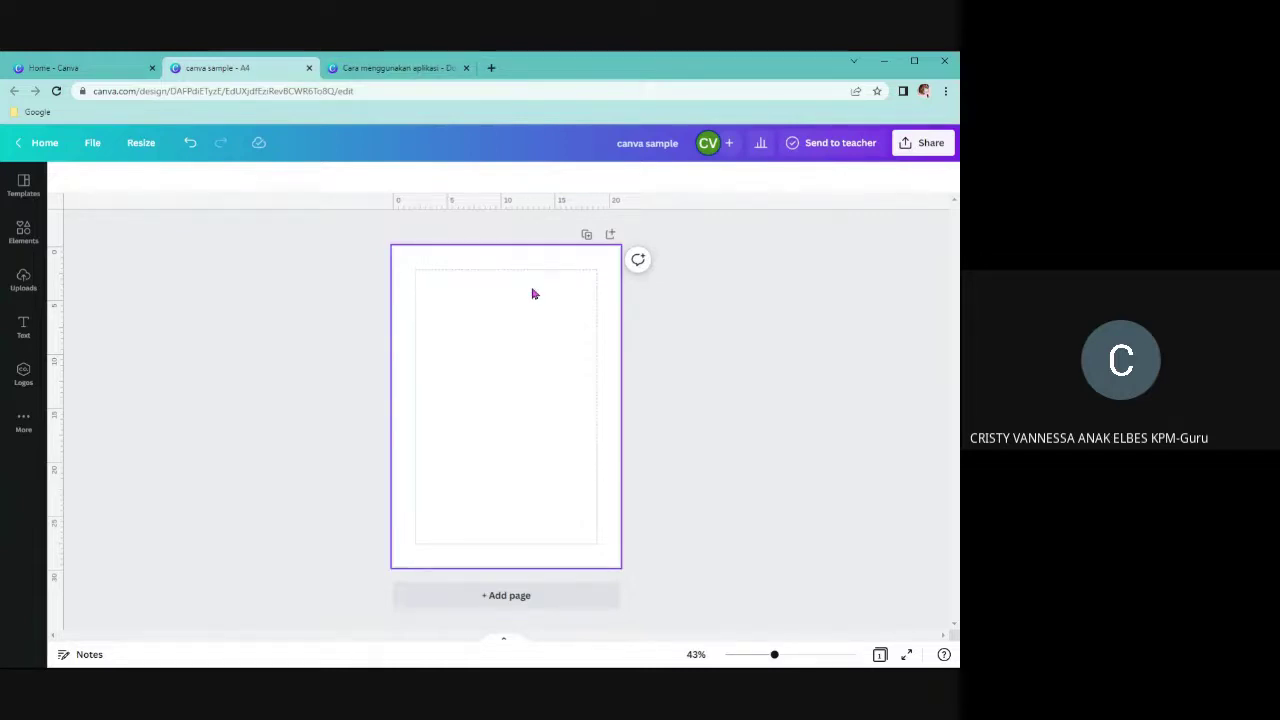
{"action": "left_click", "coordinate": [388, 70]}
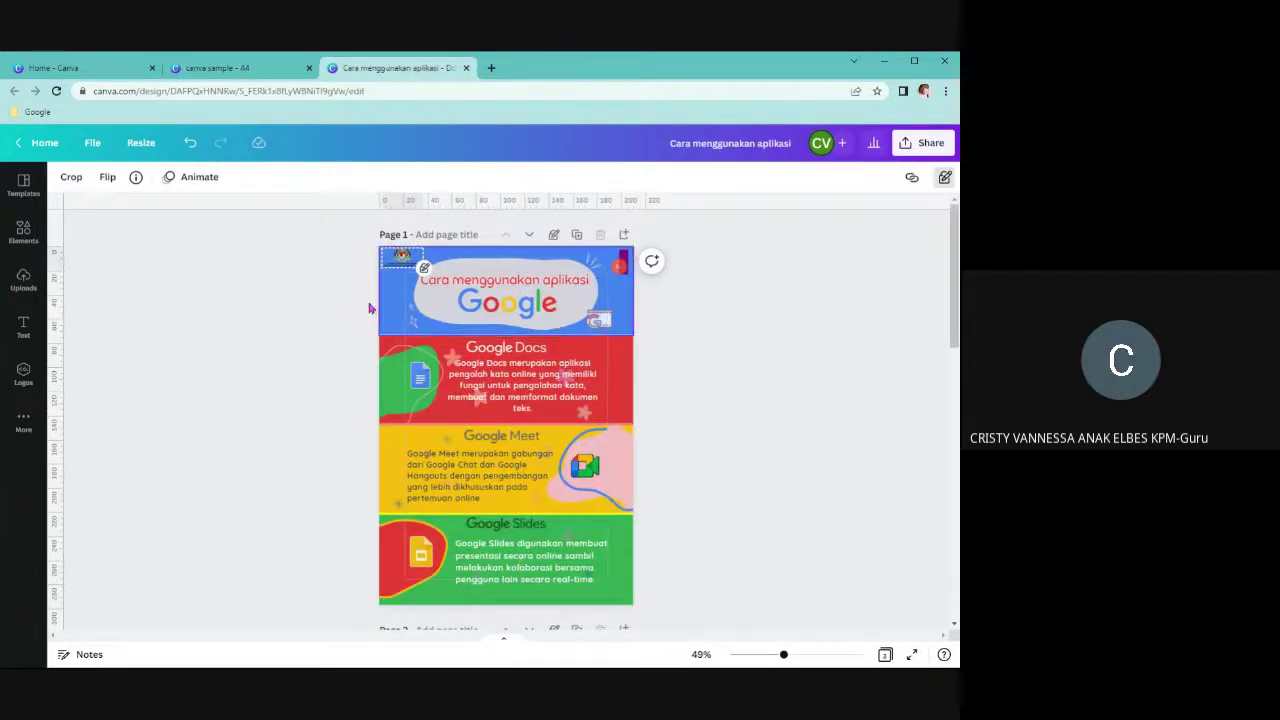
Look over pages 2 and 3 of the Google apps poster and return to the blank canva sample design
{"action": "scroll", "coordinate": [420, 490], "scroll_direction": "down", "scroll_amount": 6}
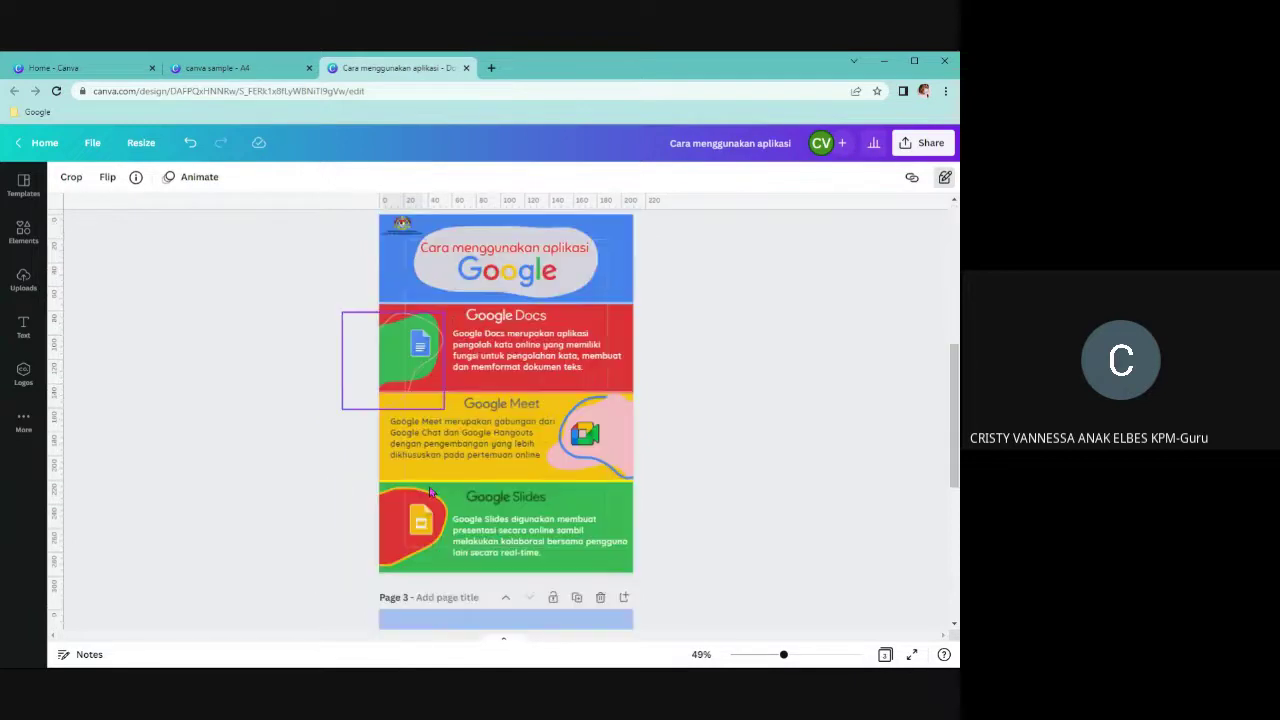
{"action": "left_click", "coordinate": [401, 439]}
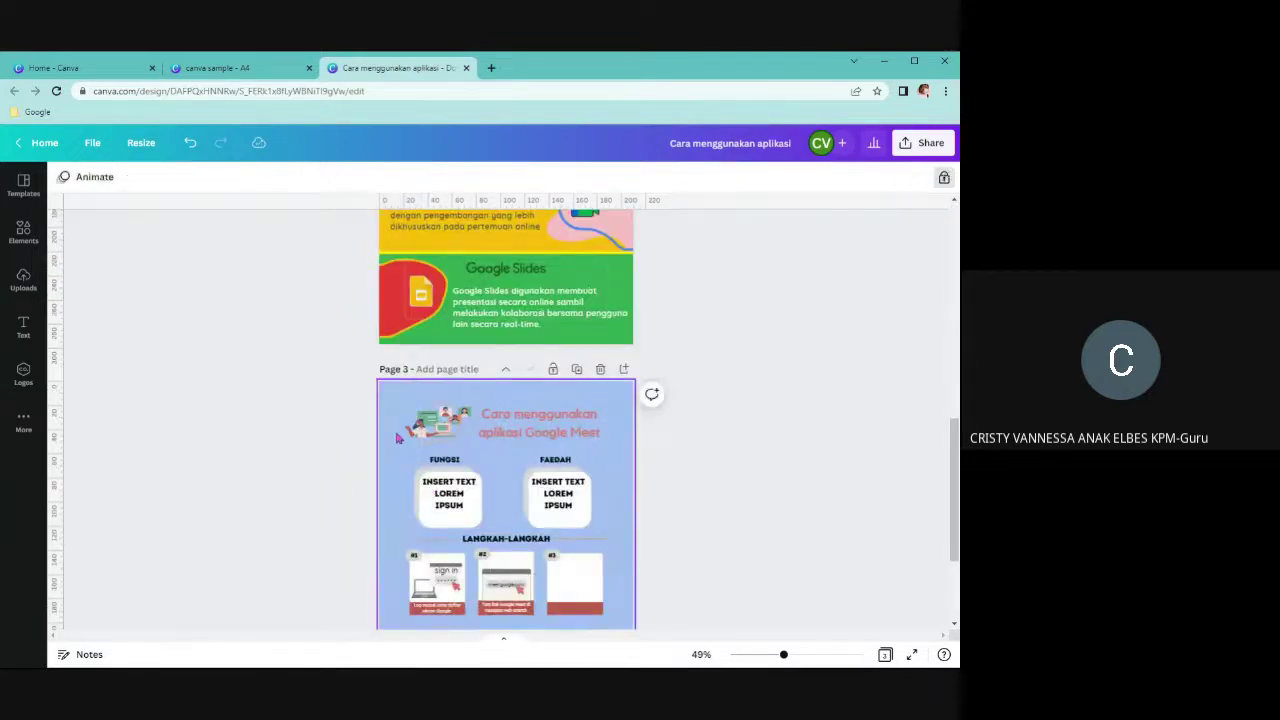
{"action": "left_click", "coordinate": [270, 74]}
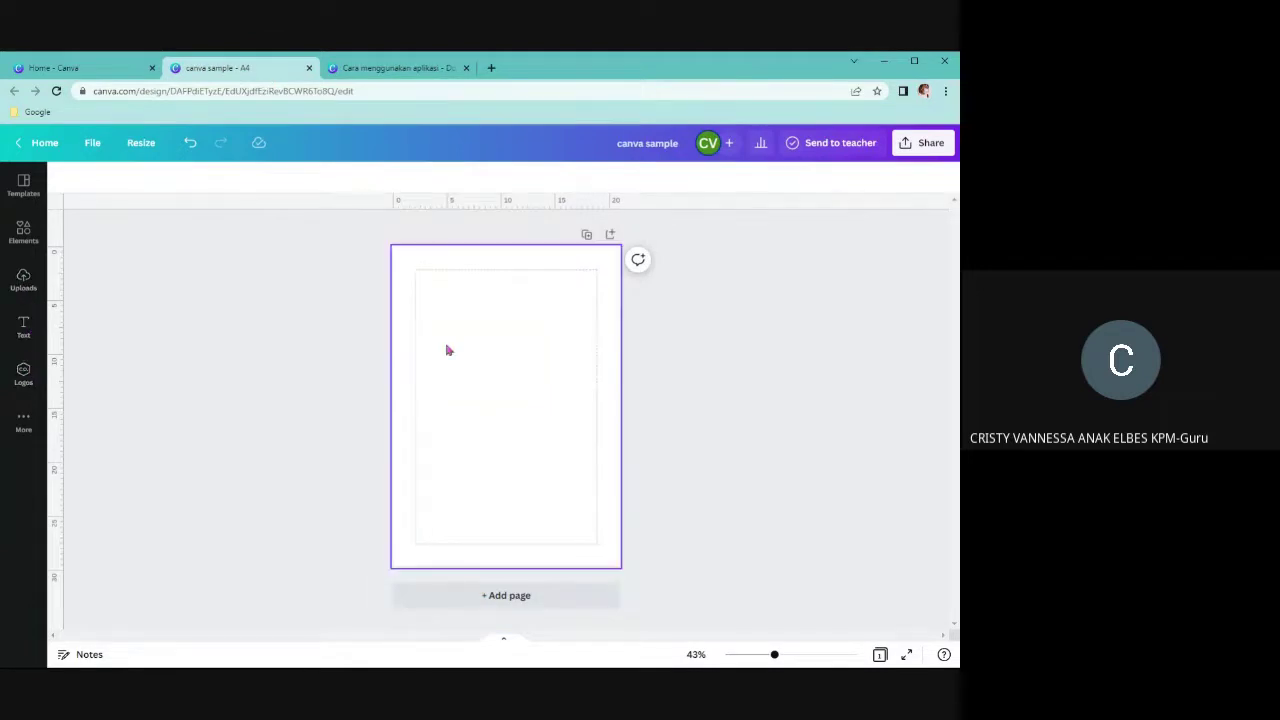
Add the brand kit's Google wordmark to the page, and try out the black-text ministry logo above it before deleting that logo
{"action": "left_click", "coordinate": [24, 375]}
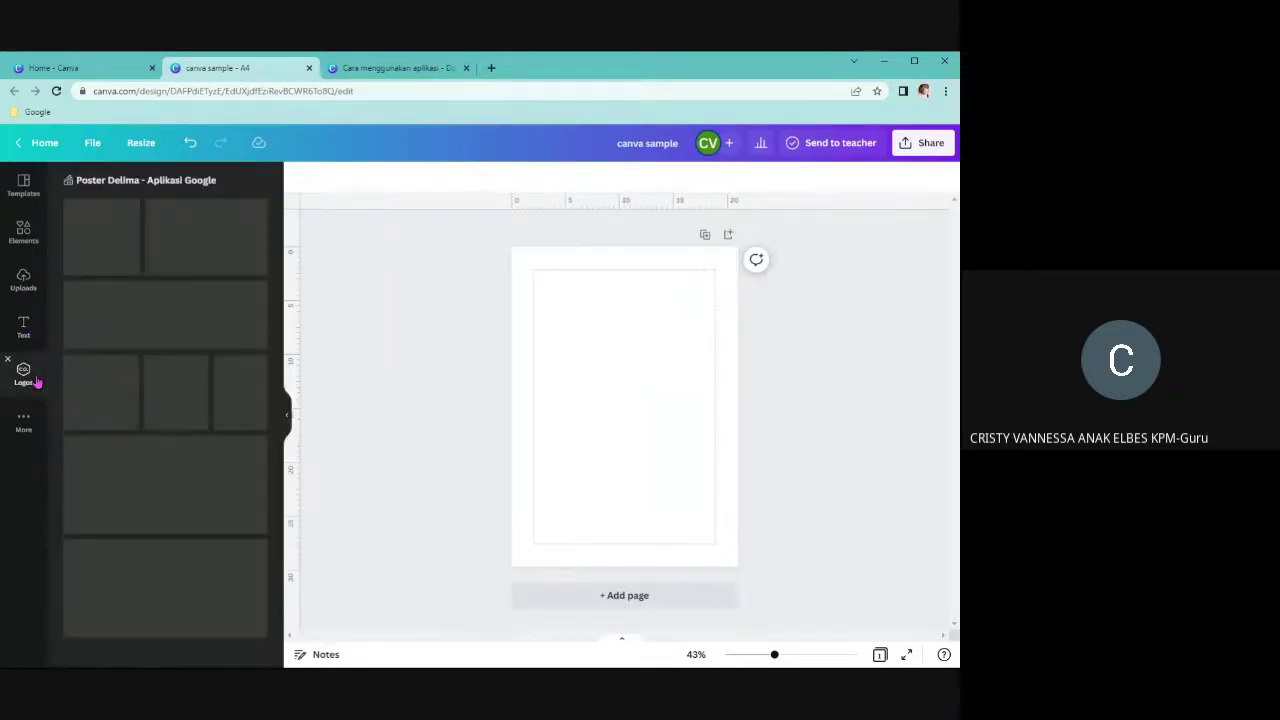
{"action": "left_click", "coordinate": [155, 322]}
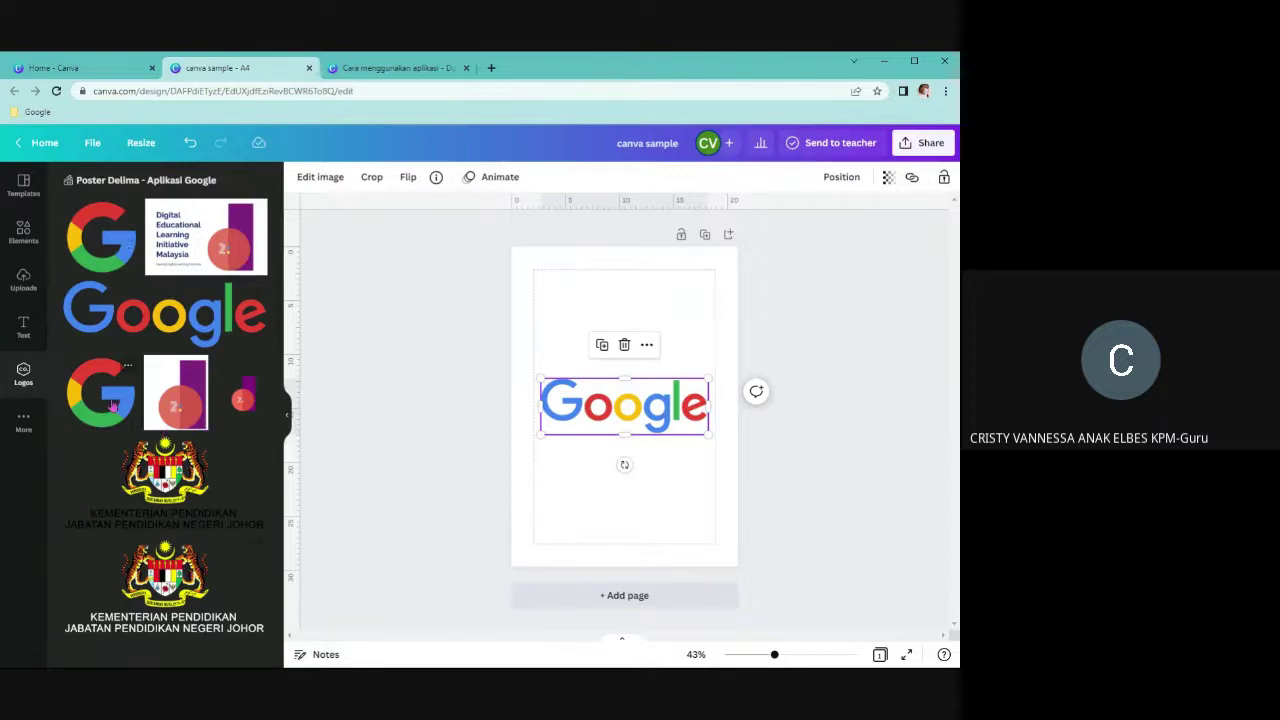
{"action": "left_click", "coordinate": [177, 487]}
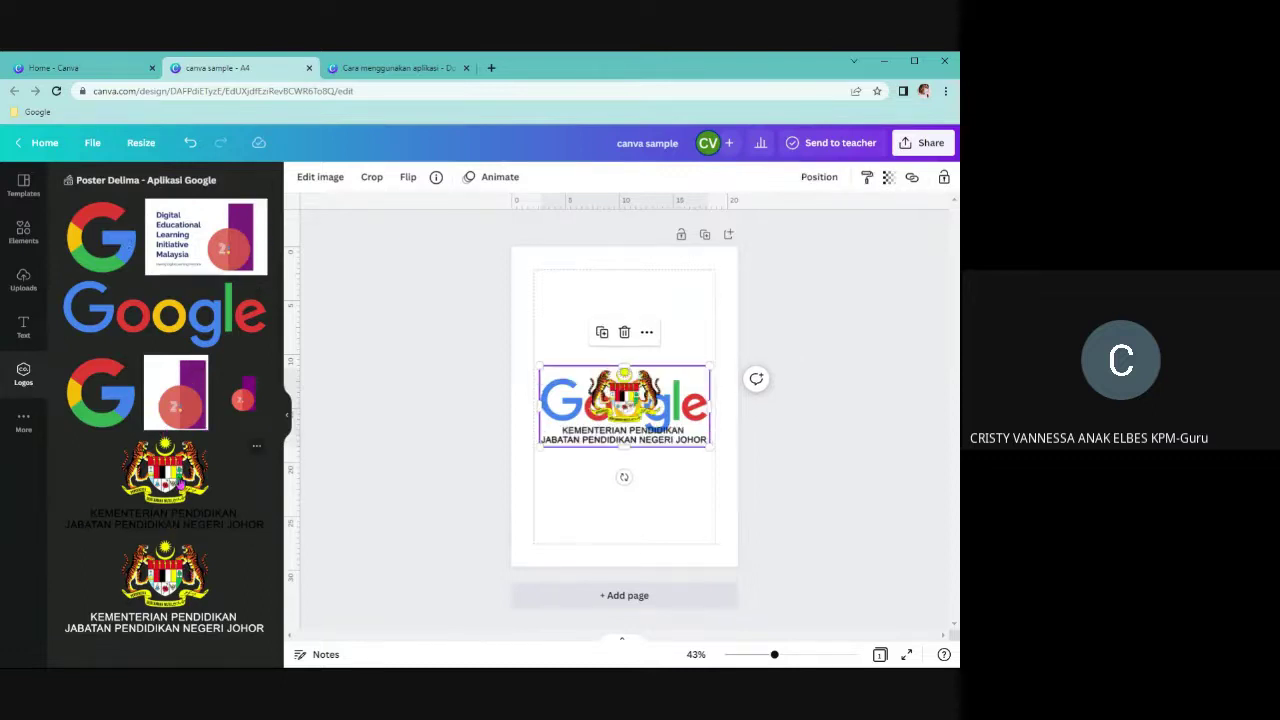
{"action": "left_click_drag", "start_coordinate": [612, 422], "coordinate": [591, 338]}
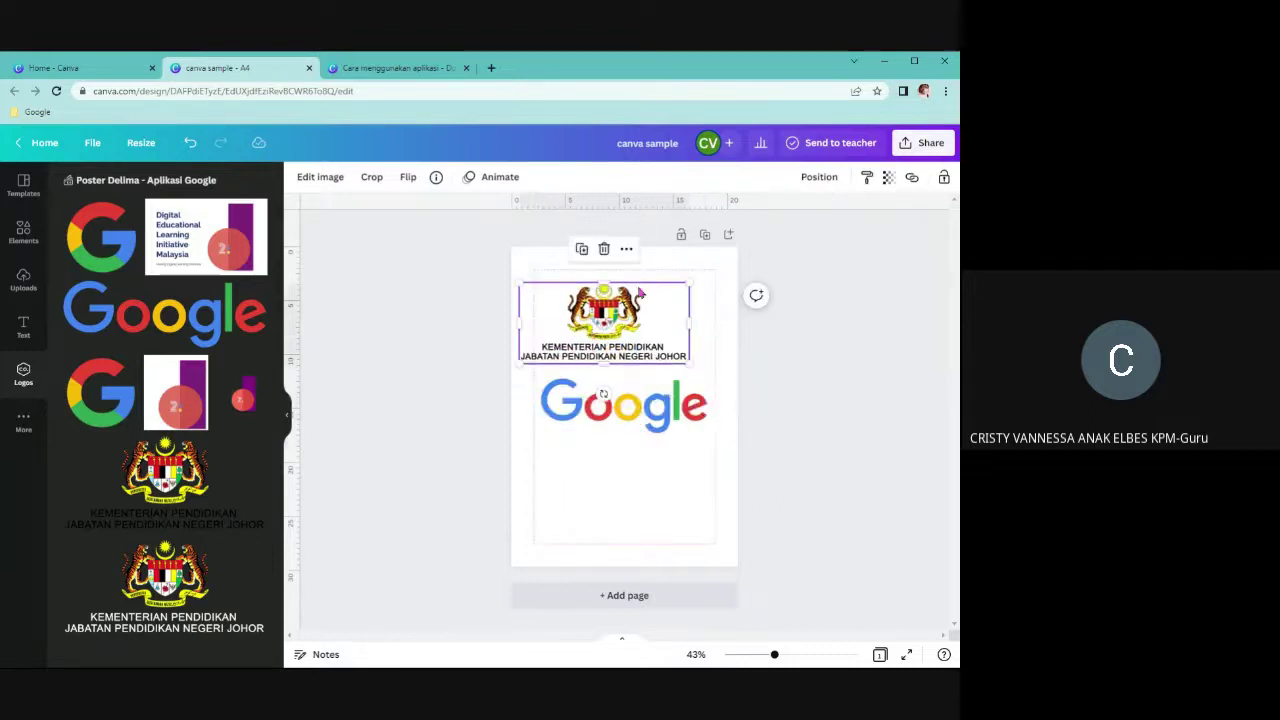
{"action": "left_click", "coordinate": [604, 249]}
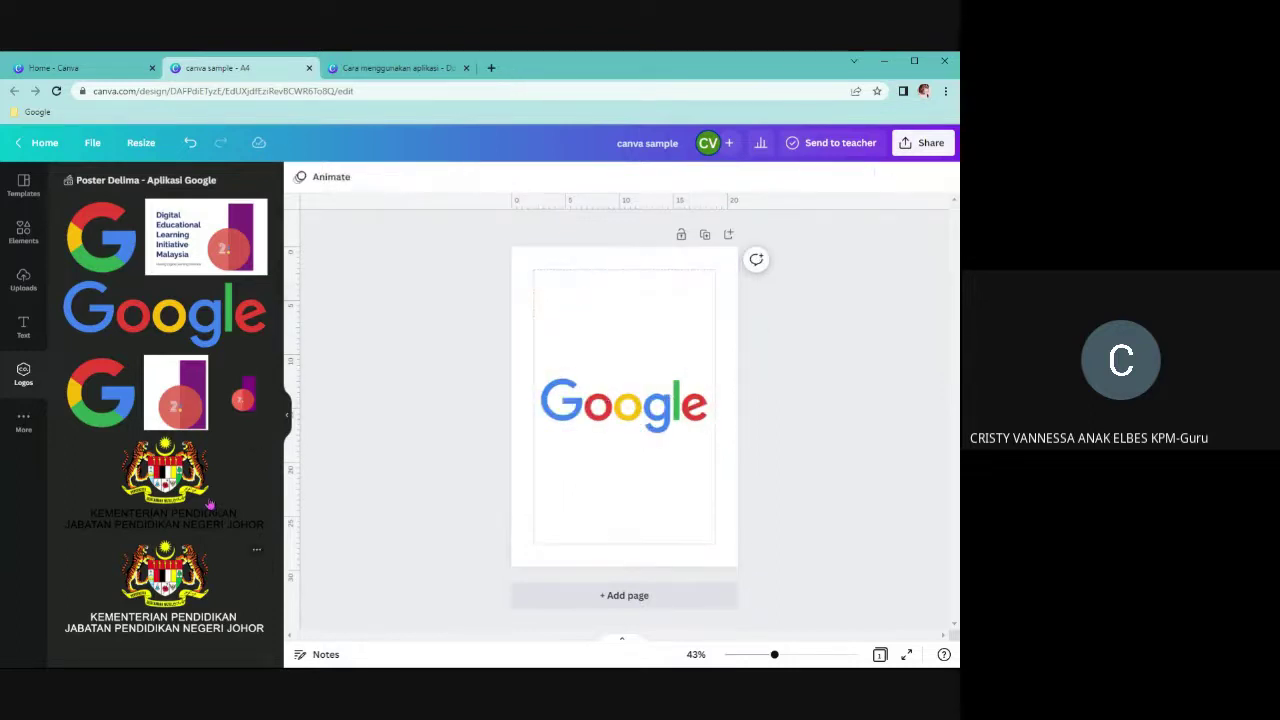
Examine the placed Google wordmark and the page's background colour palette, and compare the design with page 1 of the Google apps poster
{"action": "left_click", "coordinate": [603, 422]}
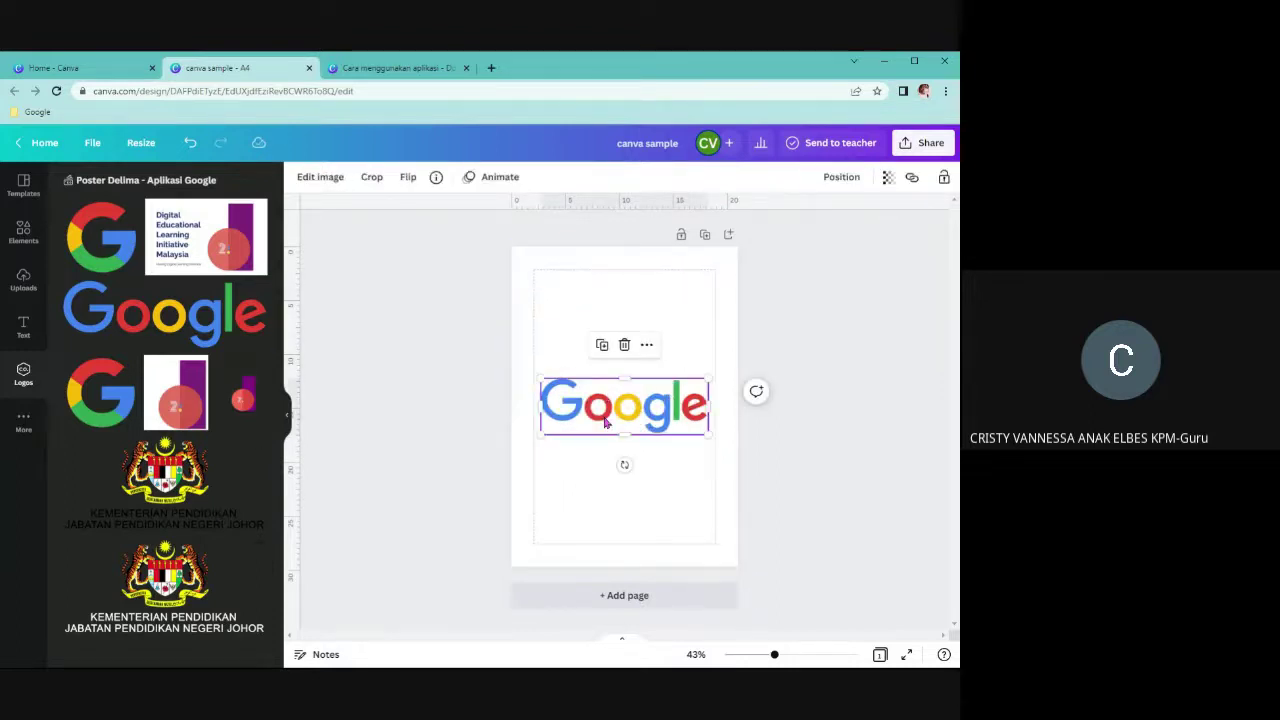
{"action": "left_click", "coordinate": [288, 414]}
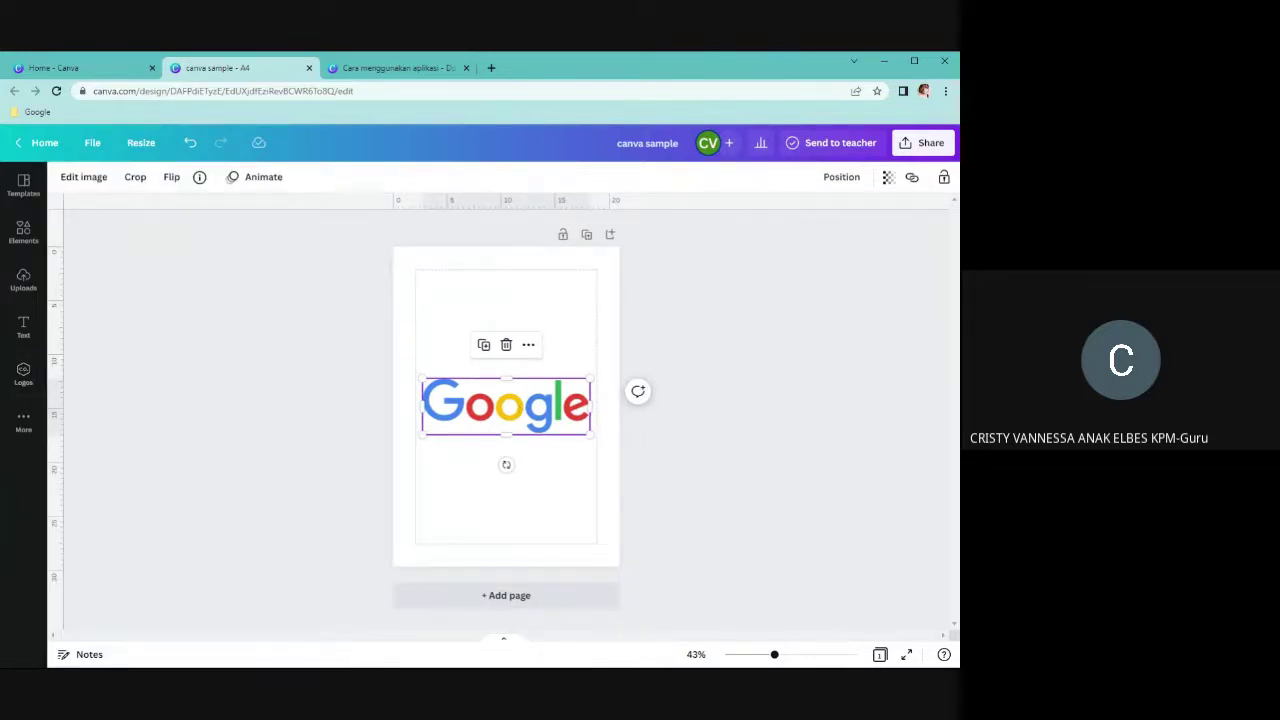
{"action": "left_click", "coordinate": [452, 323]}
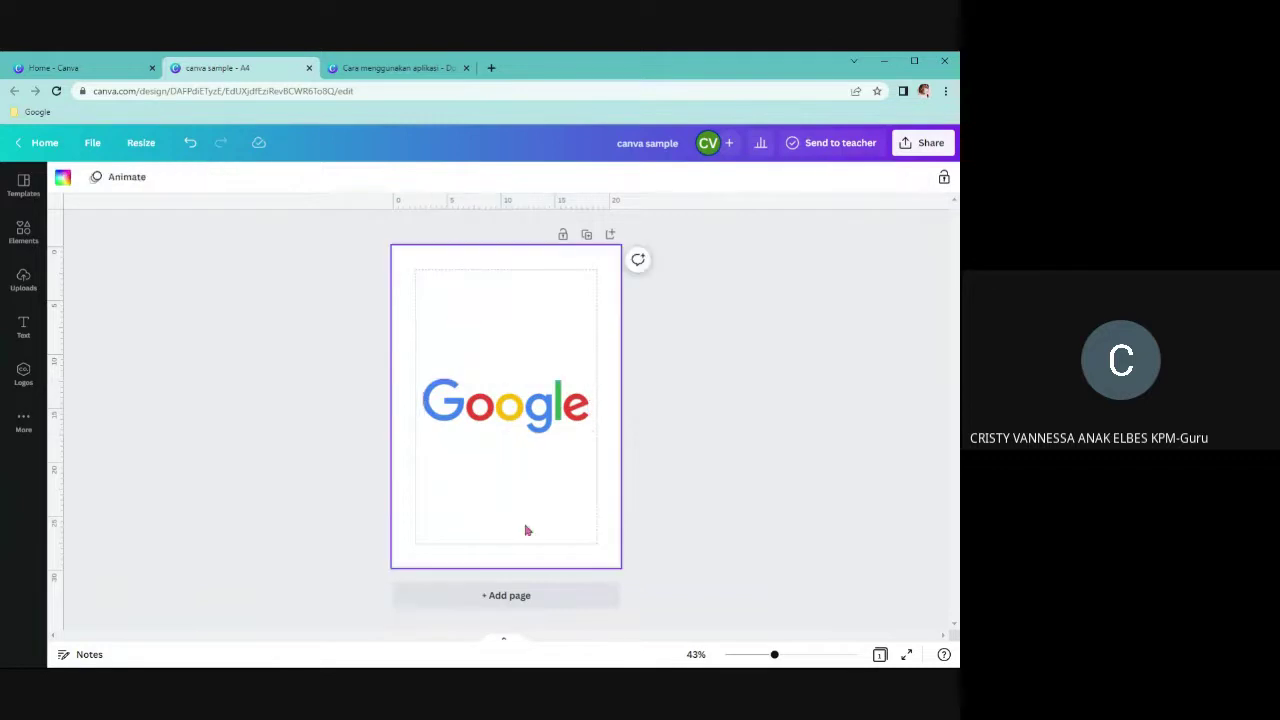
{"action": "left_click", "coordinate": [62, 177]}
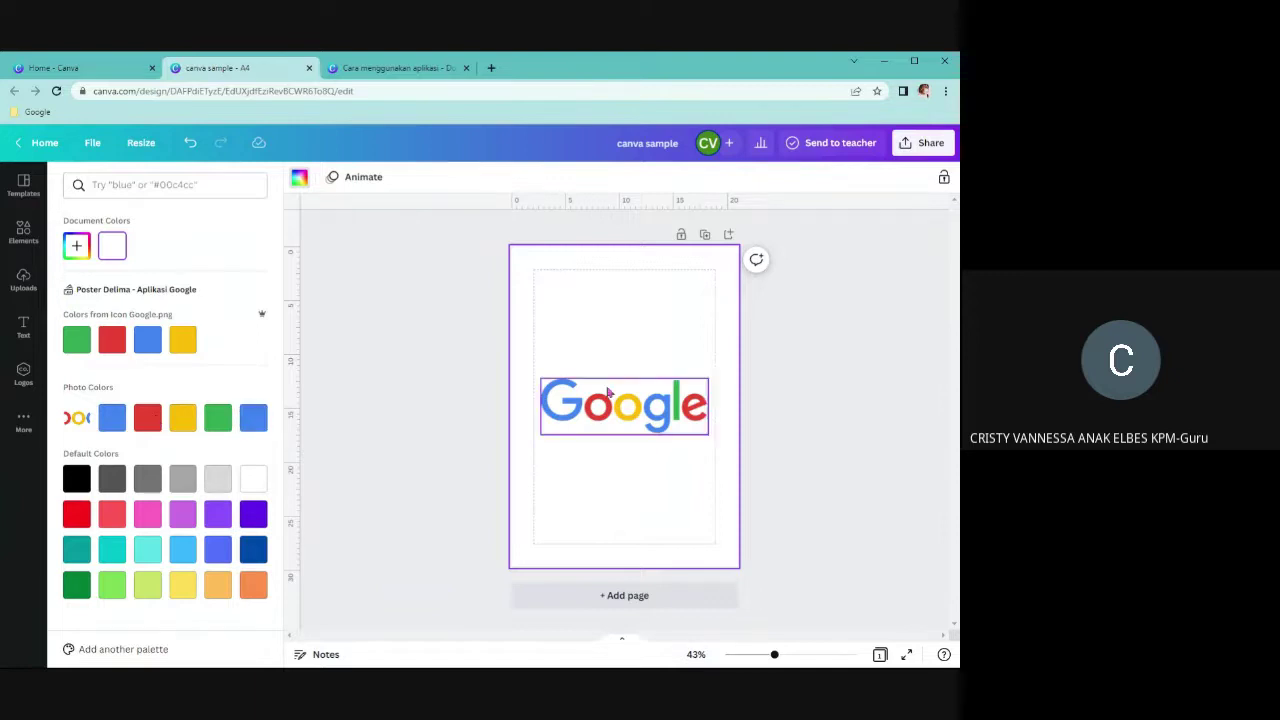
{"action": "left_click", "coordinate": [366, 67]}
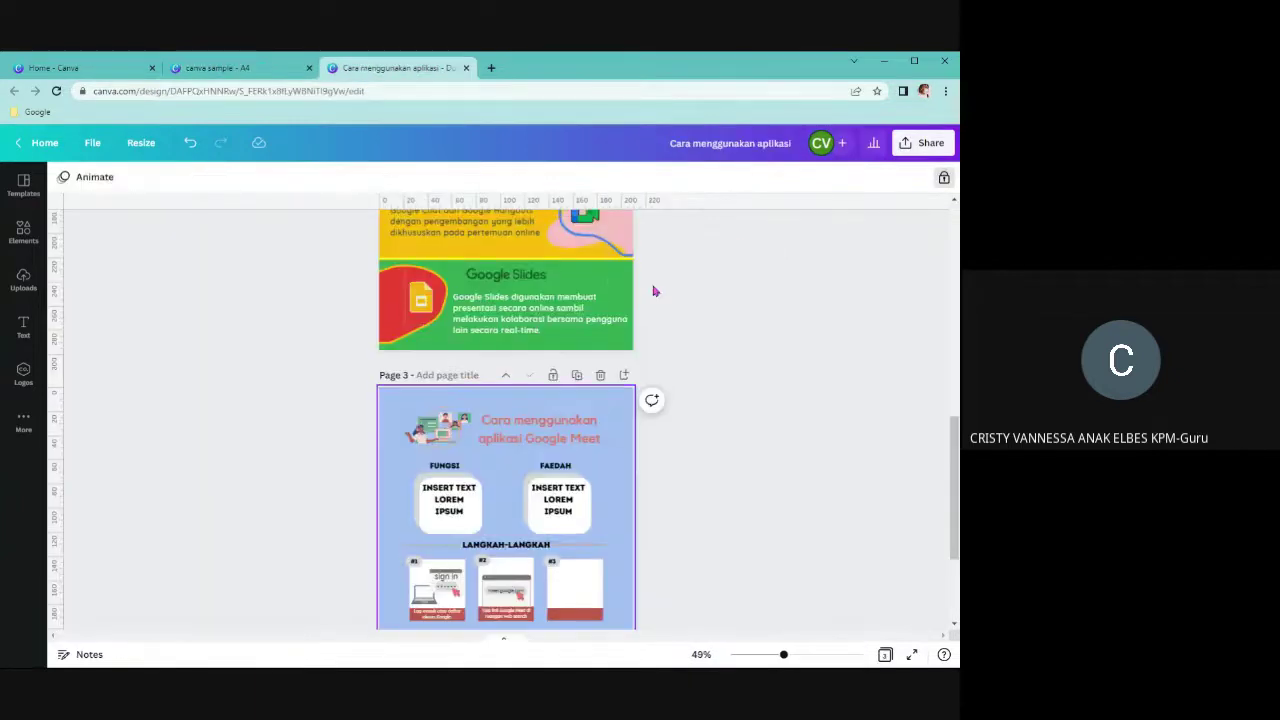
{"action": "scroll", "coordinate": [780, 371], "scroll_direction": "up", "scroll_amount": 7}
{"action": "left_click", "coordinate": [780, 371]}
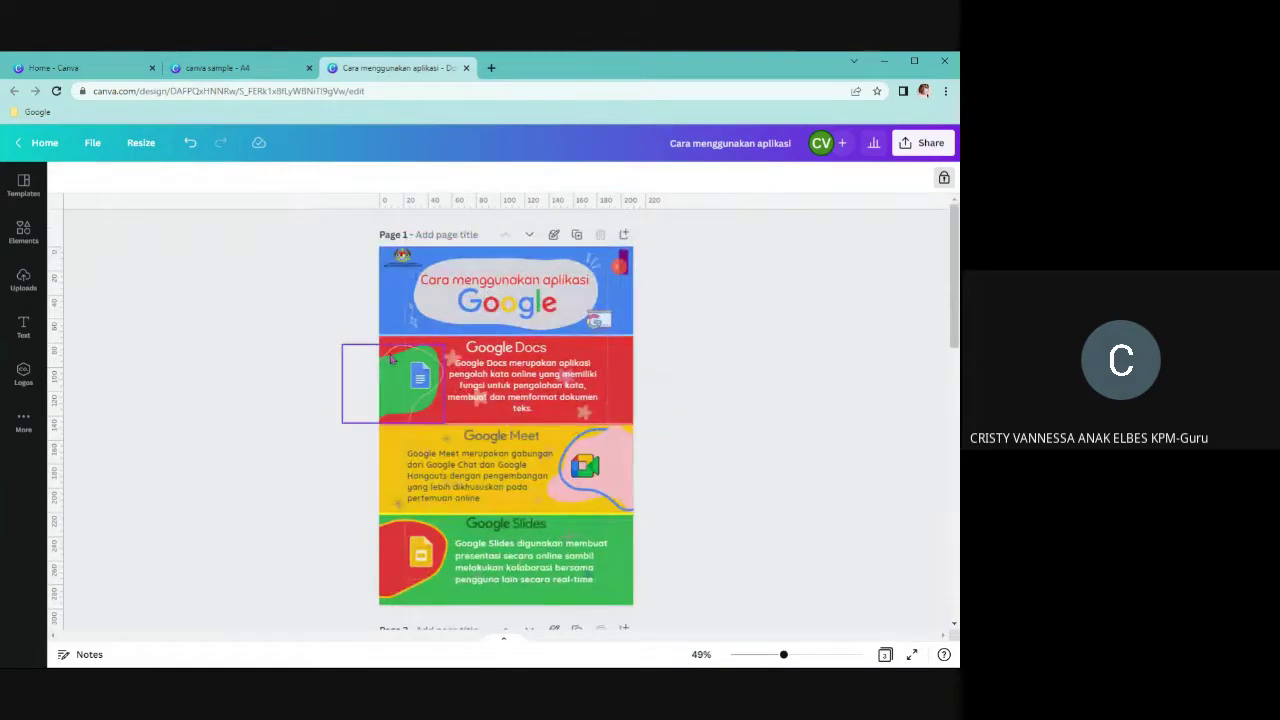
Return to the canva sample design and delete the Google wordmark from the page
{"action": "left_click", "coordinate": [250, 72]}
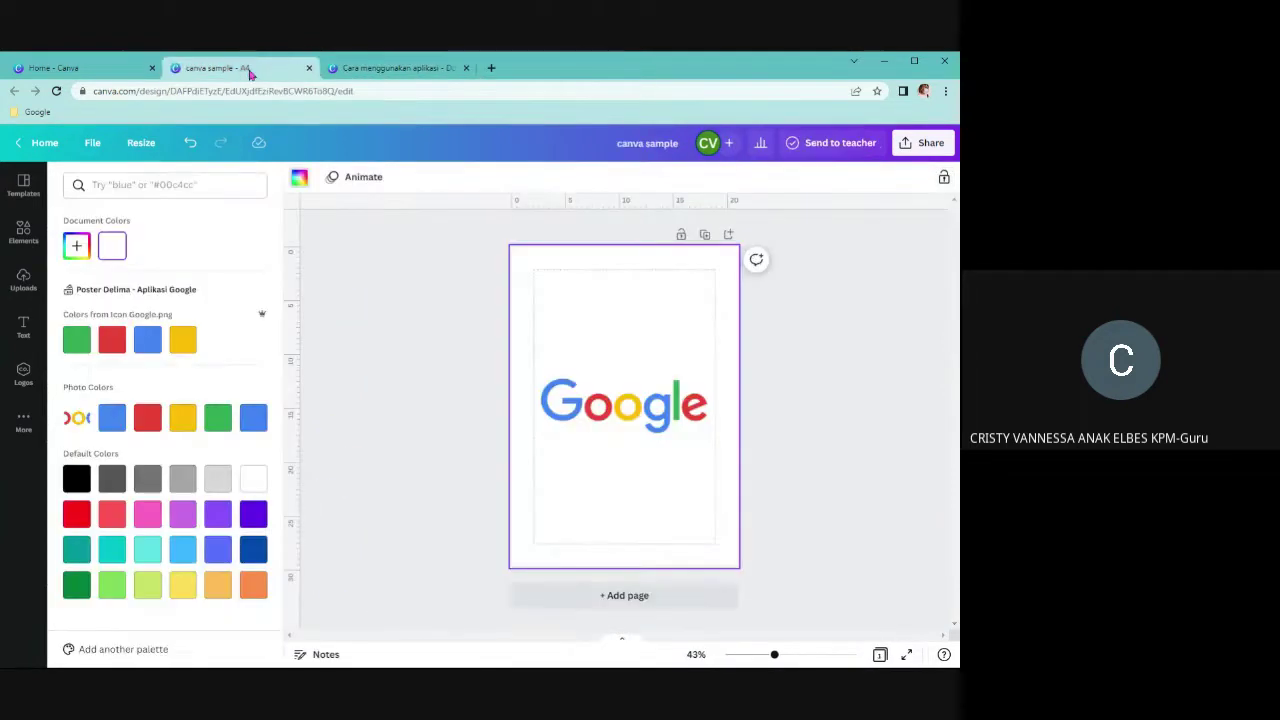
{"action": "left_click", "coordinate": [634, 393]}
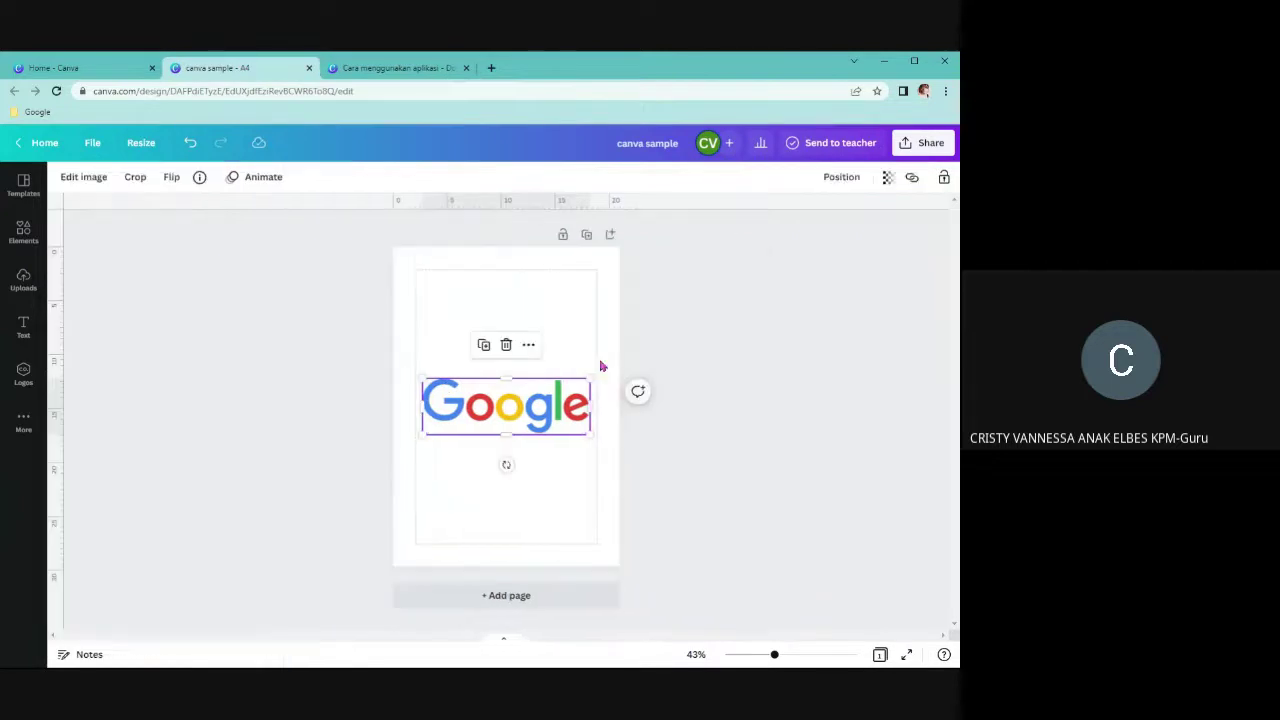
{"action": "left_click", "coordinate": [507, 345]}
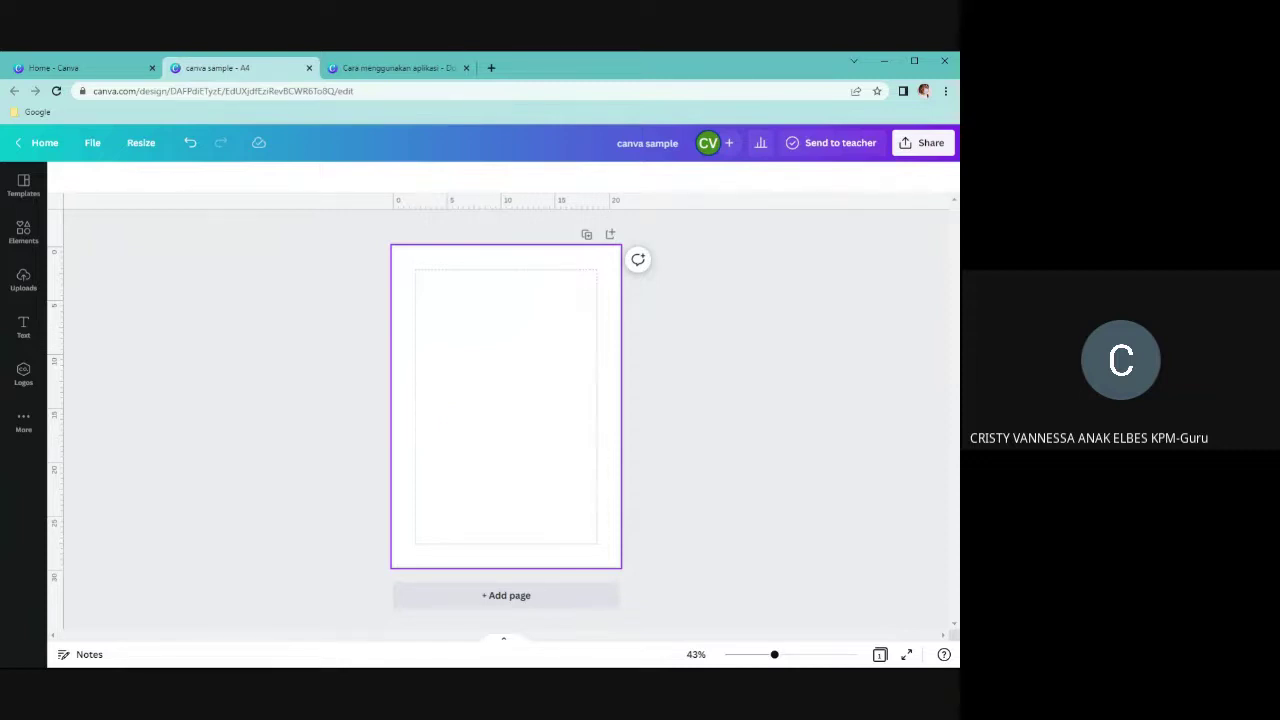
Bring up the Magic quick-insert list on the empty page and examine its available elements and their letter shortcuts
{"action": "key", "text": "slash"}
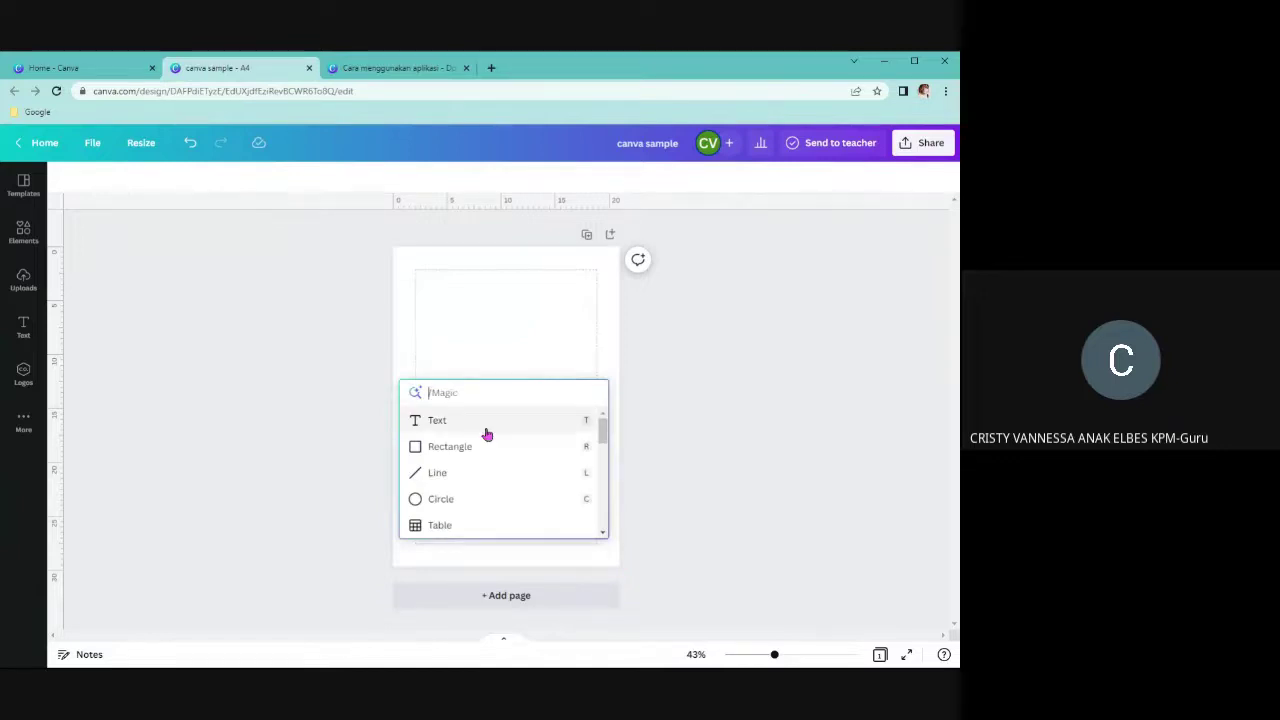
{"action": "mouse_move", "coordinate": [602, 432]}
{"action": "left_mouse_down"}
{"action": "mouse_move", "coordinate": [607, 512]}
{"action": "mouse_move", "coordinate": [597, 437]}
{"action": "left_mouse_up"}
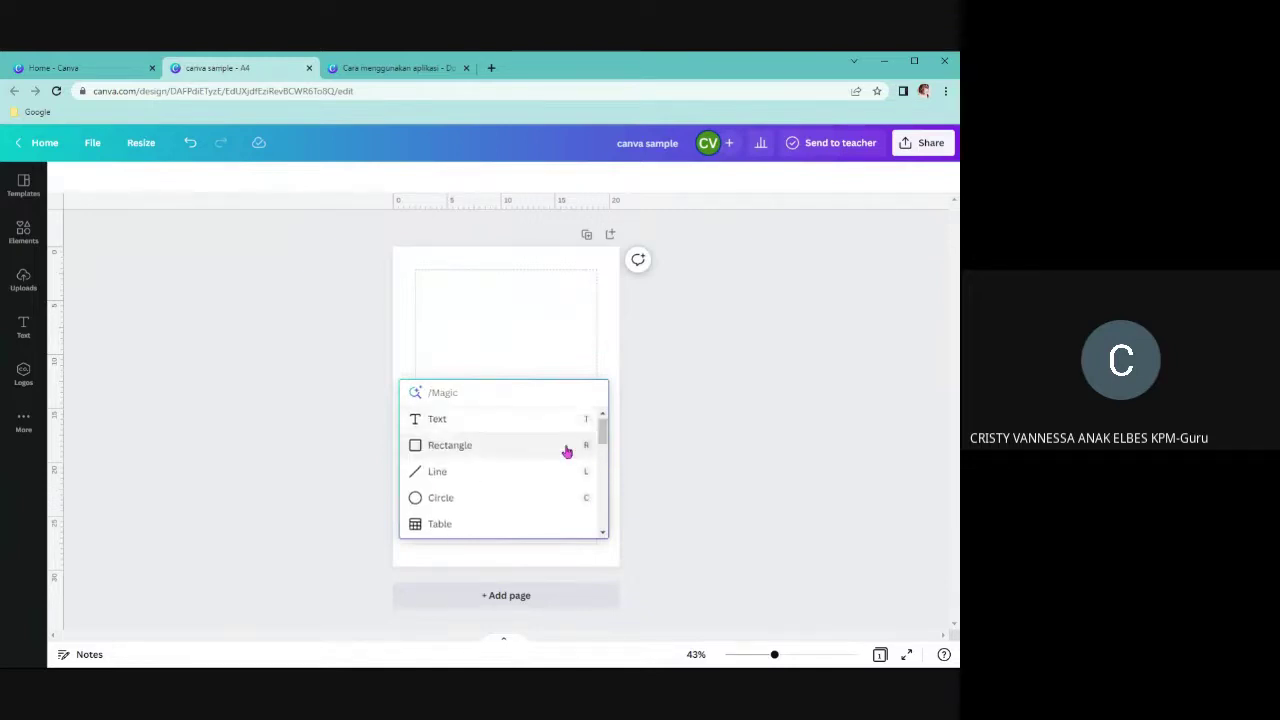
{"action": "scroll", "coordinate": [566, 449], "scroll_direction": "down", "scroll_amount": 1}
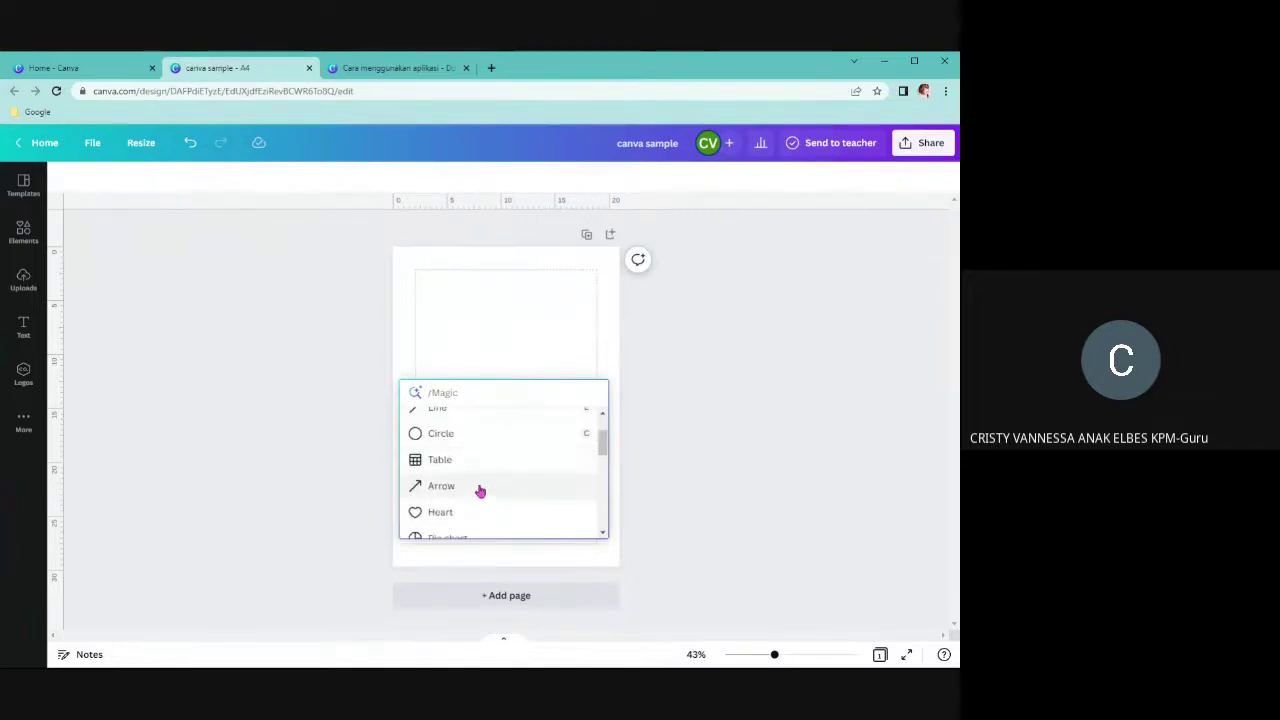
{"action": "scroll", "coordinate": [478, 490], "scroll_direction": "down", "scroll_amount": 3}
{"action": "scroll", "coordinate": [511, 468], "scroll_direction": "down", "scroll_amount": 1}
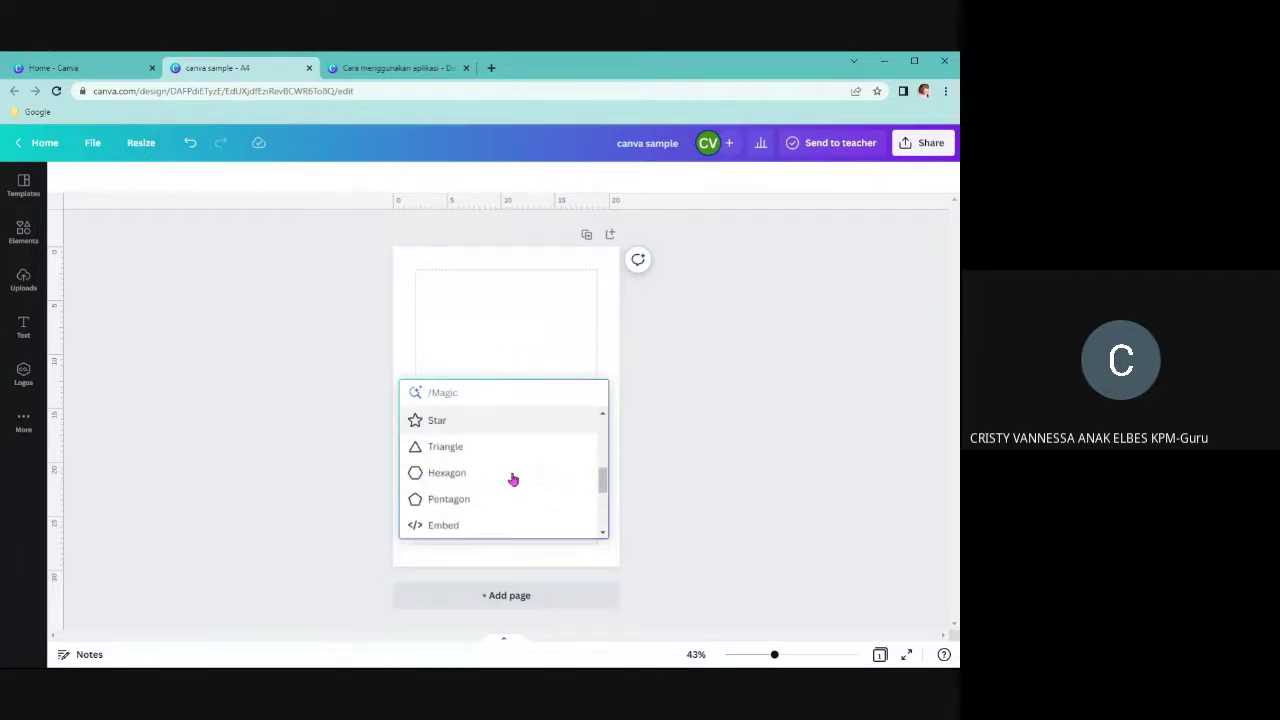
{"action": "scroll", "coordinate": [512, 470], "scroll_direction": "up", "scroll_amount": 5}
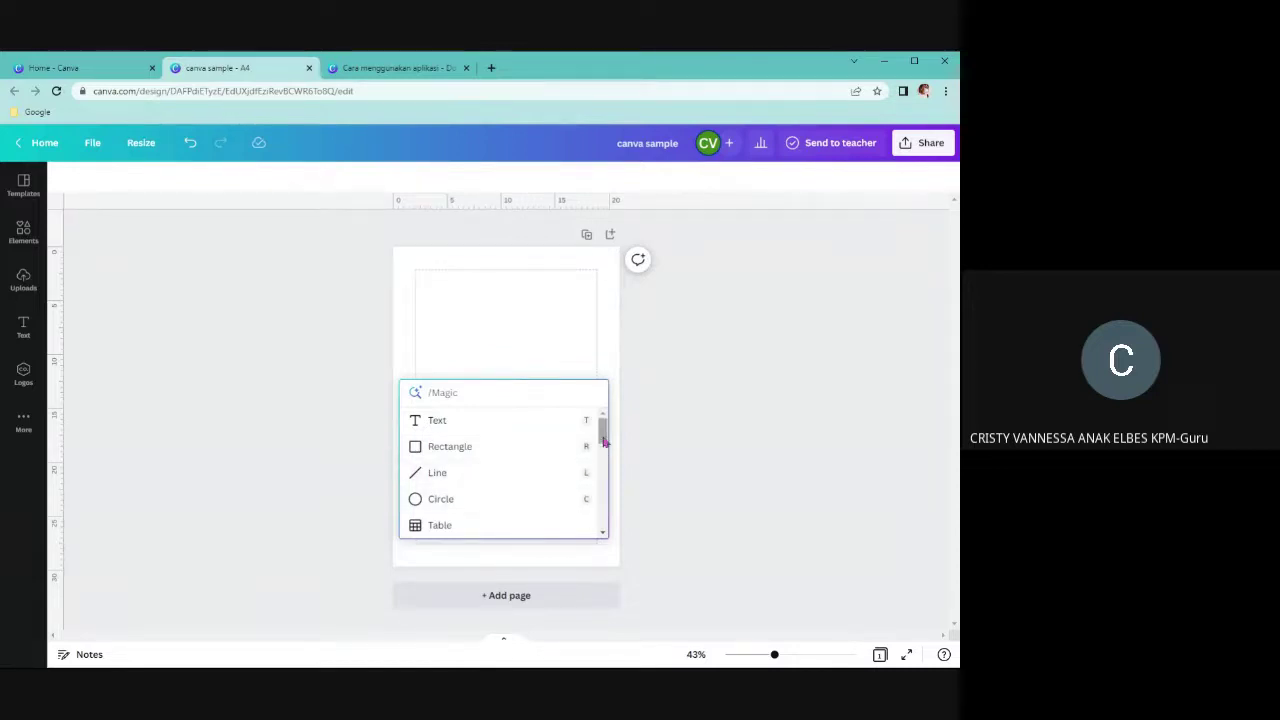
{"action": "scroll", "coordinate": [605, 425], "scroll_direction": "down", "scroll_amount": 1}
{"action": "scroll", "coordinate": [609, 418], "scroll_direction": "up", "scroll_amount": 1}
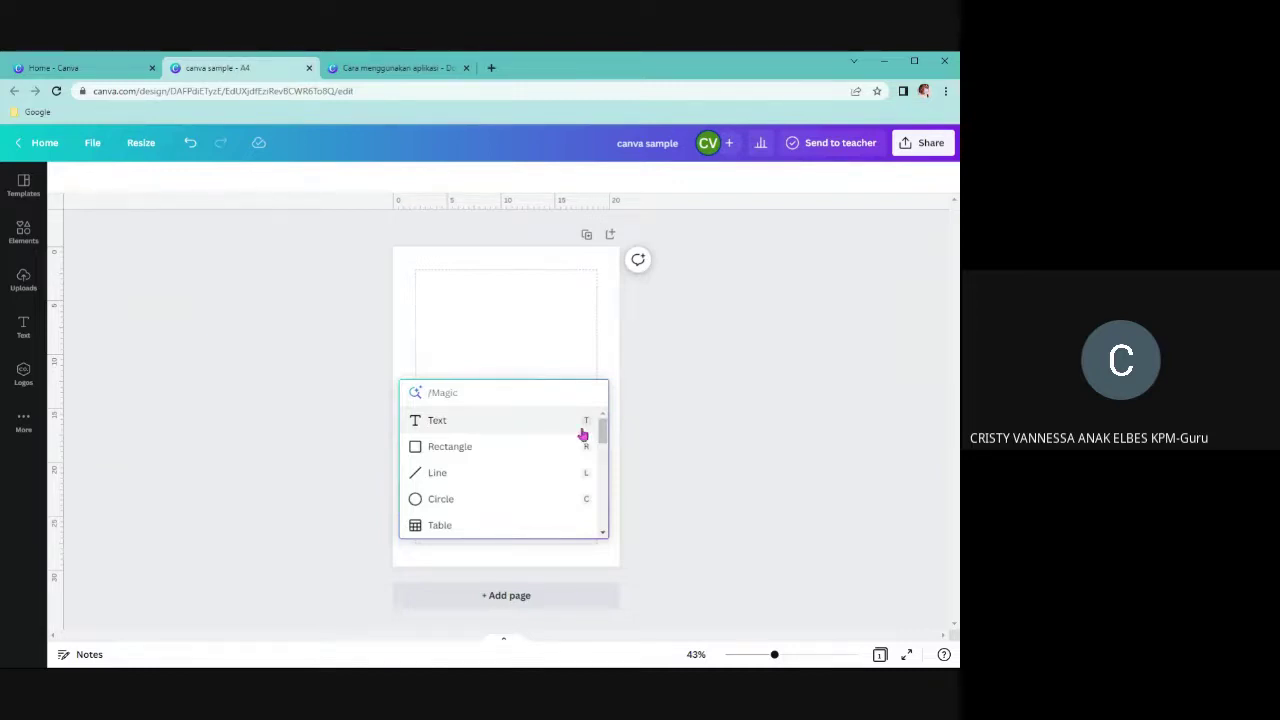
Insert a rectangle on the blank page from the Magic quick-insert list
{"action": "left_click", "coordinate": [503, 349]}
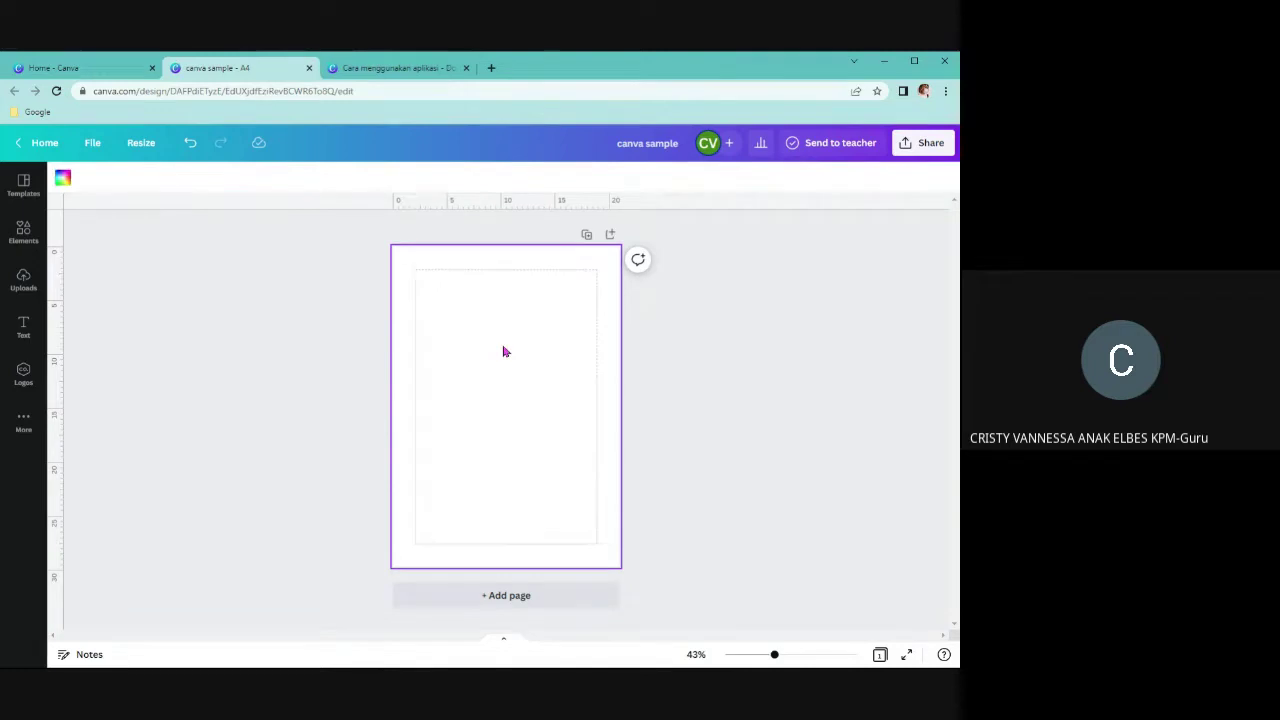
{"action": "key", "text": "slash"}
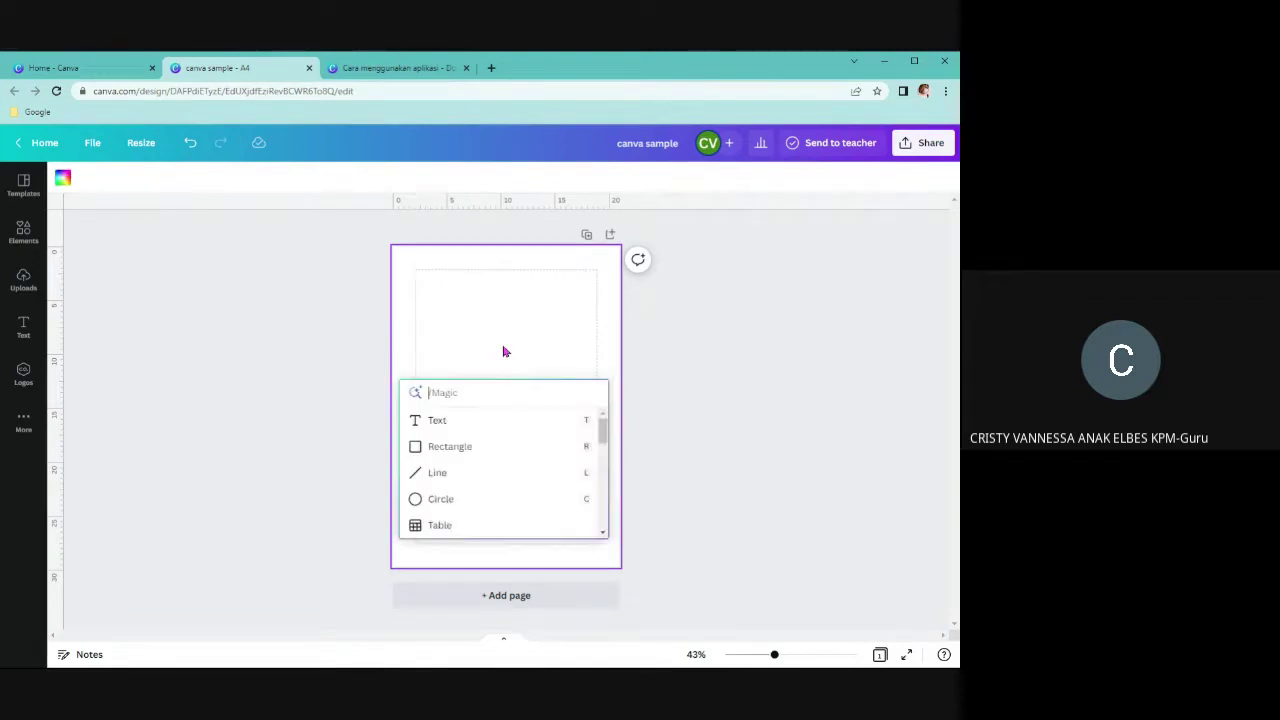
{"action": "left_click", "coordinate": [452, 450]}
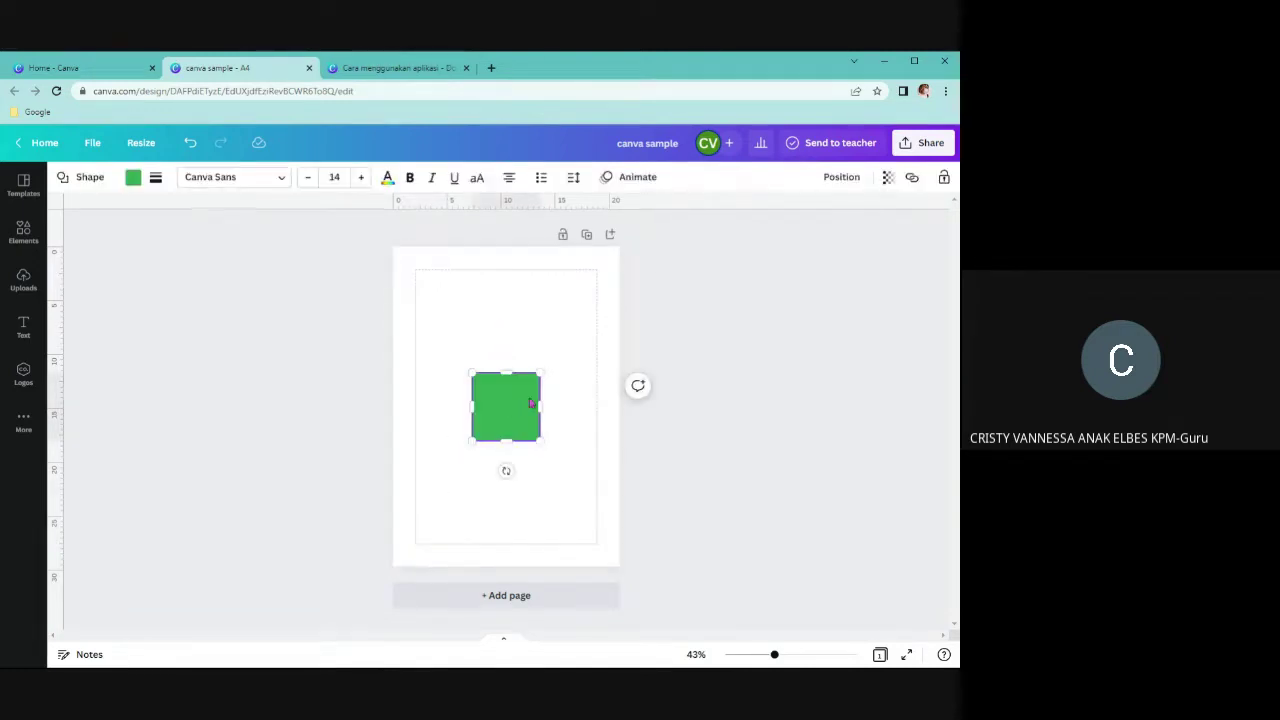
Try stretching the green rectangle from the page's upper-left corner across the full width to near the lower margin, and undo it
{"action": "left_click_drag", "start_coordinate": [505, 406], "coordinate": [423, 277]}
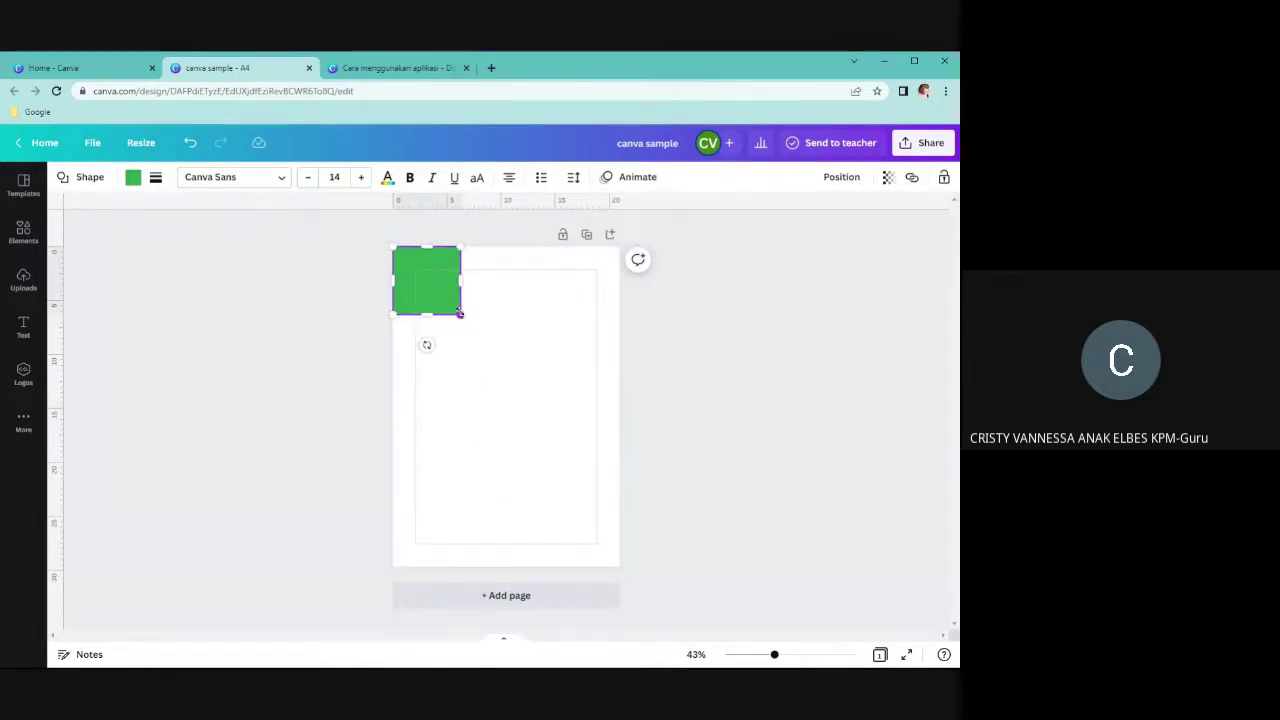
{"action": "left_click_drag", "start_coordinate": [459, 313], "coordinate": [619, 526]}
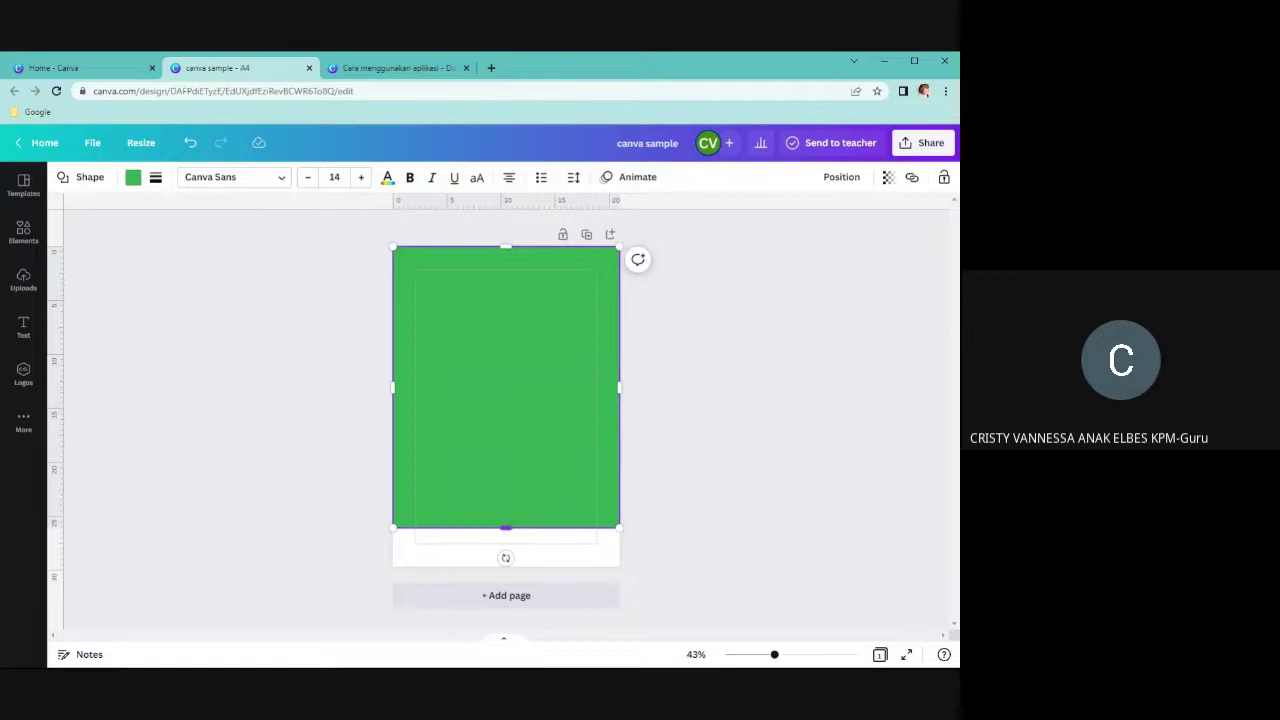
{"action": "left_click", "coordinate": [390, 70]}
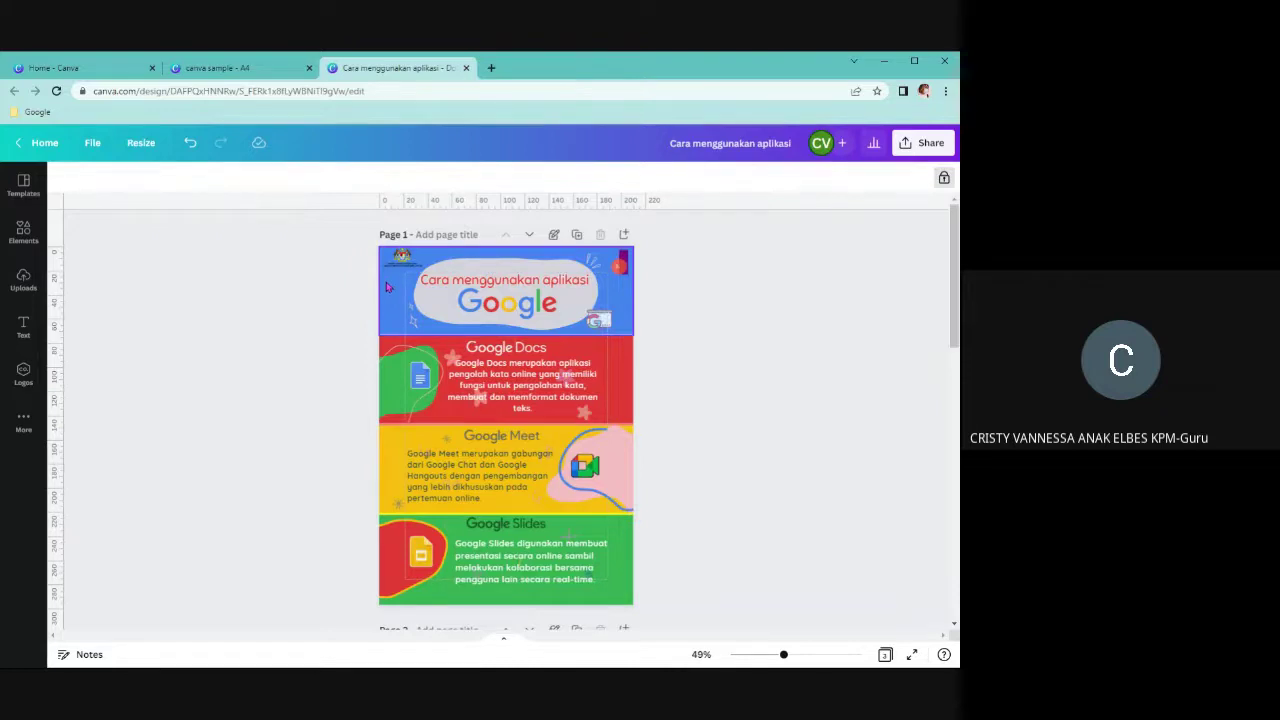
{"action": "left_click", "coordinate": [210, 70]}
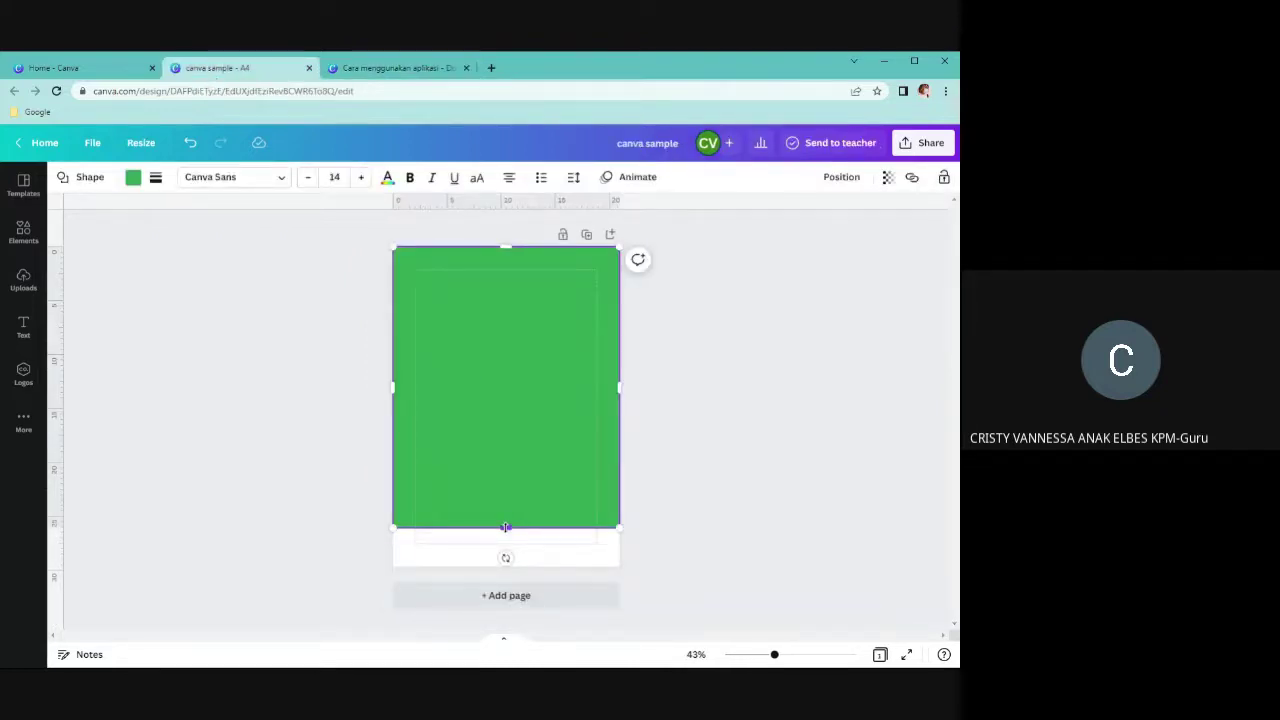
{"action": "mouse_move", "coordinate": [505, 527]}
{"action": "left_mouse_down"}
{"action": "mouse_move", "coordinate": [506, 349]}
{"action": "mouse_move", "coordinate": [498, 536]}
{"action": "left_mouse_up"}
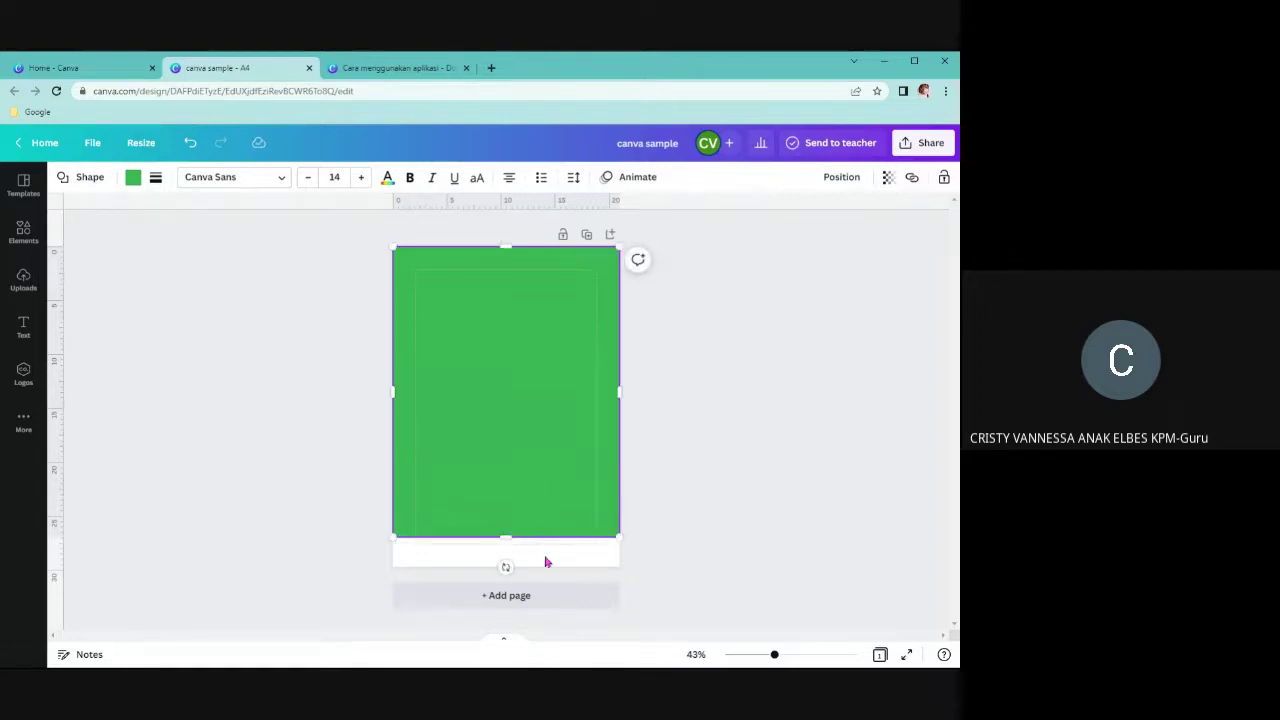
{"action": "key", "text": "ctrl+z"}
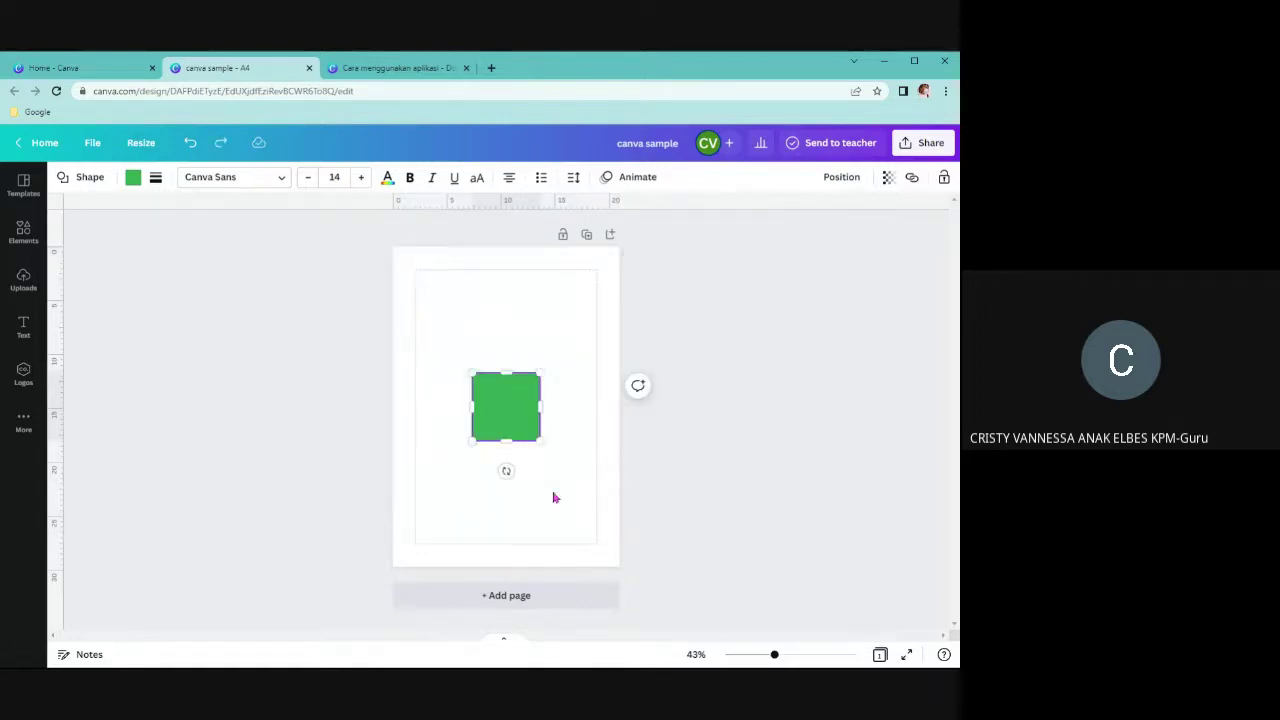
Resize the green rectangle to fill the page's full width and upper half, and compare the layout with the Google apps poster
{"action": "left_click_drag", "start_coordinate": [508, 420], "coordinate": [619, 469]}
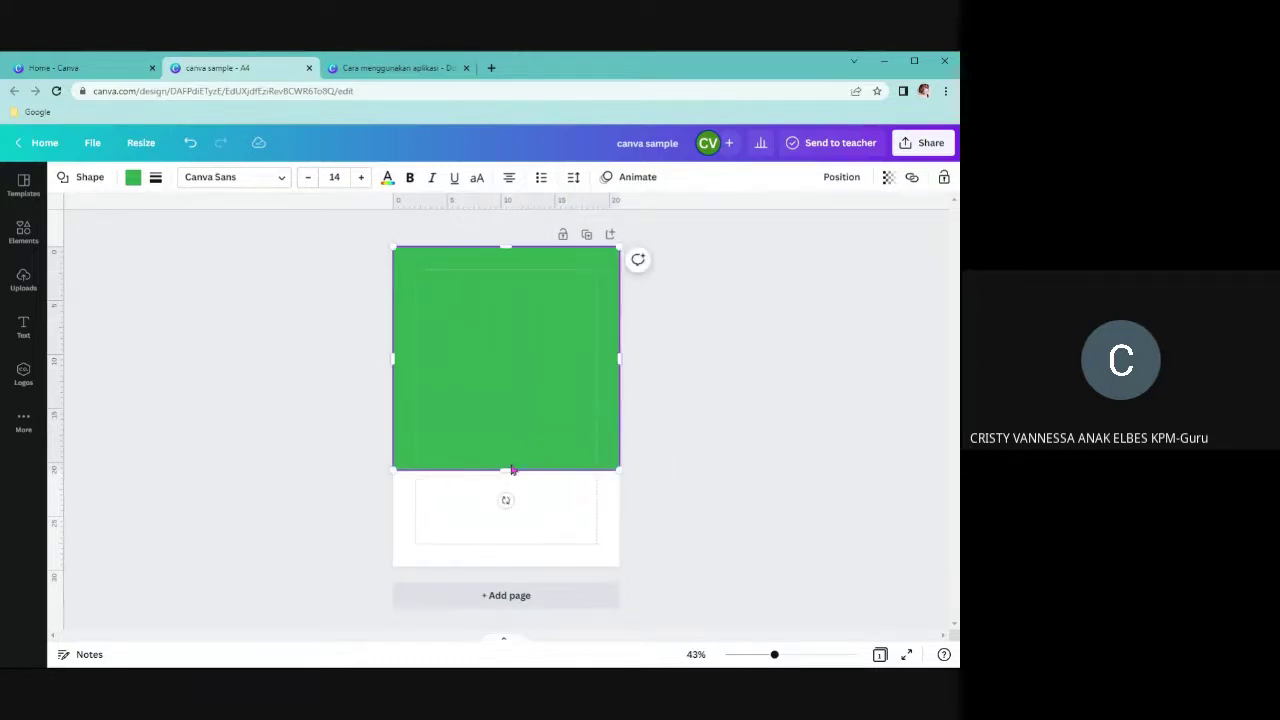
{"action": "left_click_drag", "start_coordinate": [505, 468], "coordinate": [505, 406]}
{"action": "left_click", "coordinate": [517, 478]}
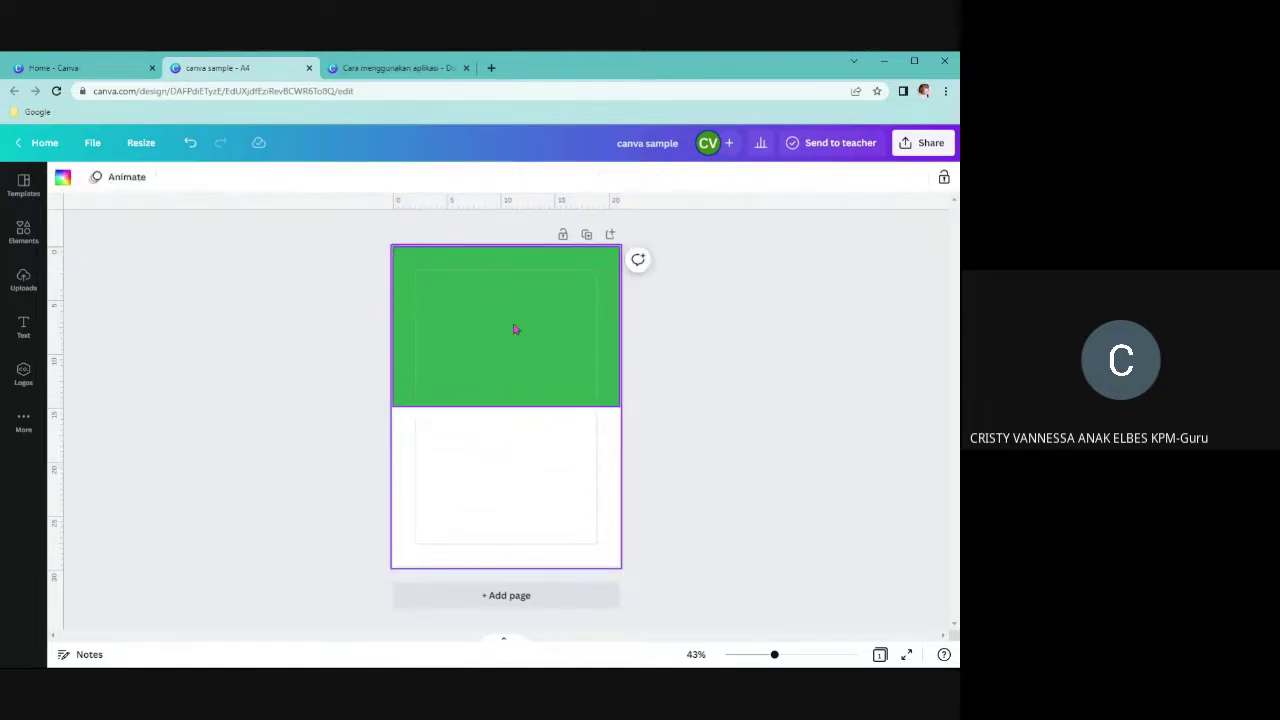
{"action": "left_click", "coordinate": [360, 72]}
{"action": "left_click", "coordinate": [237, 68]}
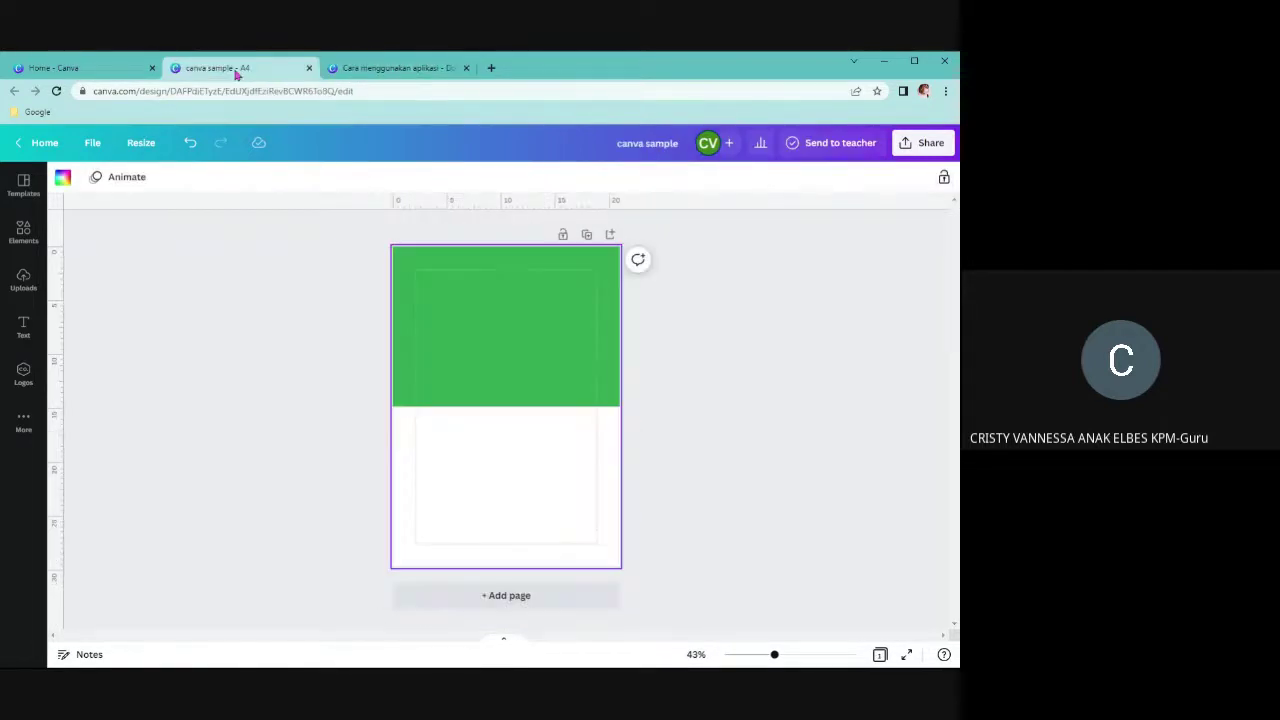
Move the green rectangle down so it fills the page's lower half
{"action": "left_click_drag", "start_coordinate": [511, 351], "coordinate": [506, 506]}
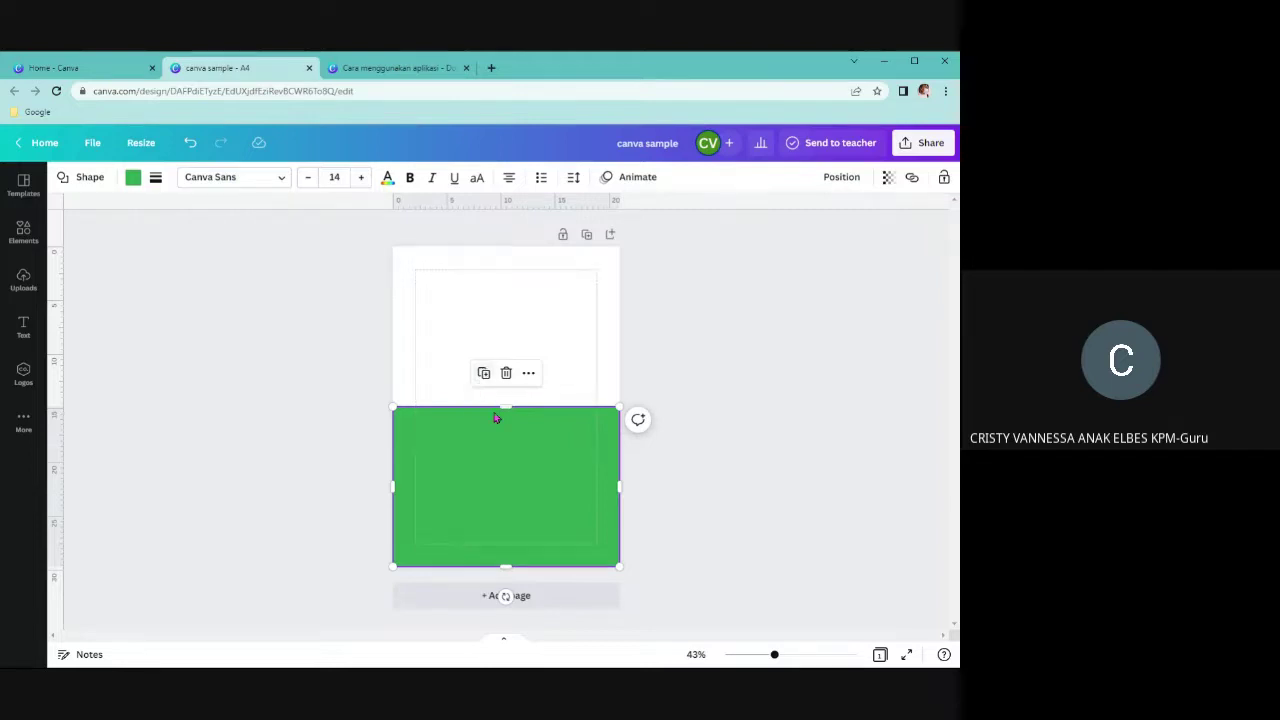
{"action": "left_click", "coordinate": [563, 372]}
{"action": "left_click", "coordinate": [534, 463]}
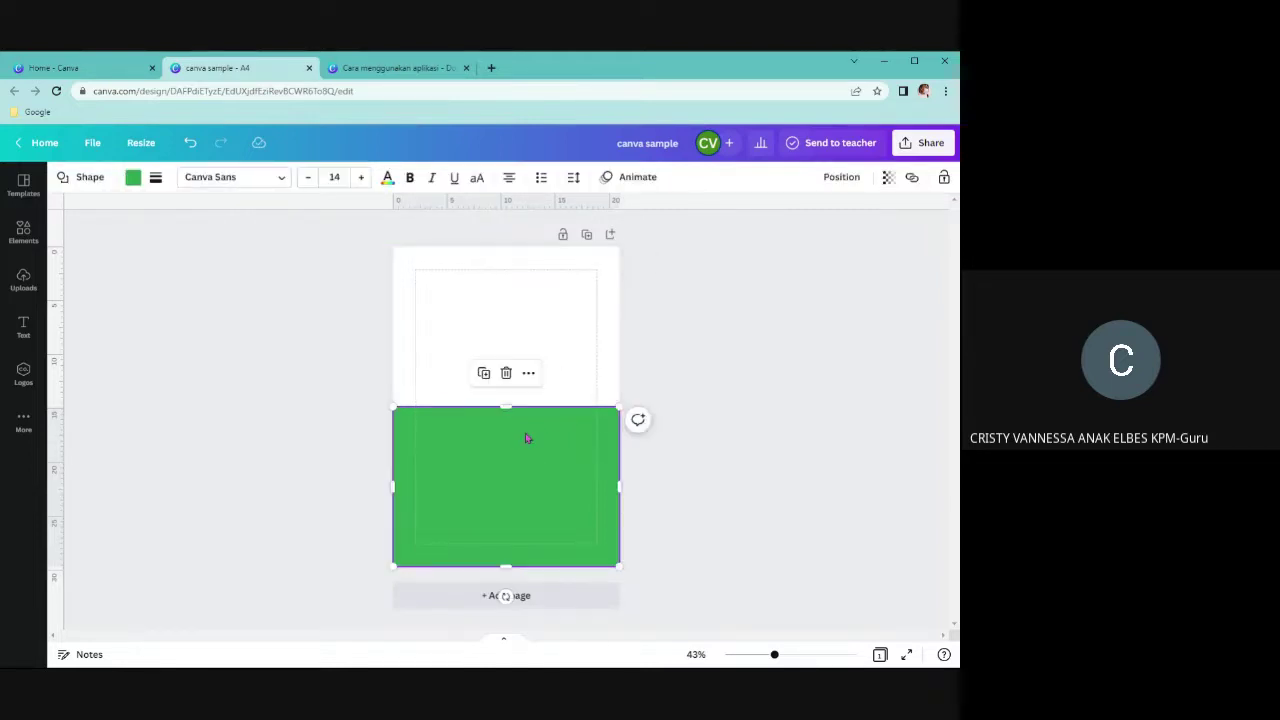
{"action": "left_click", "coordinate": [528, 374]}
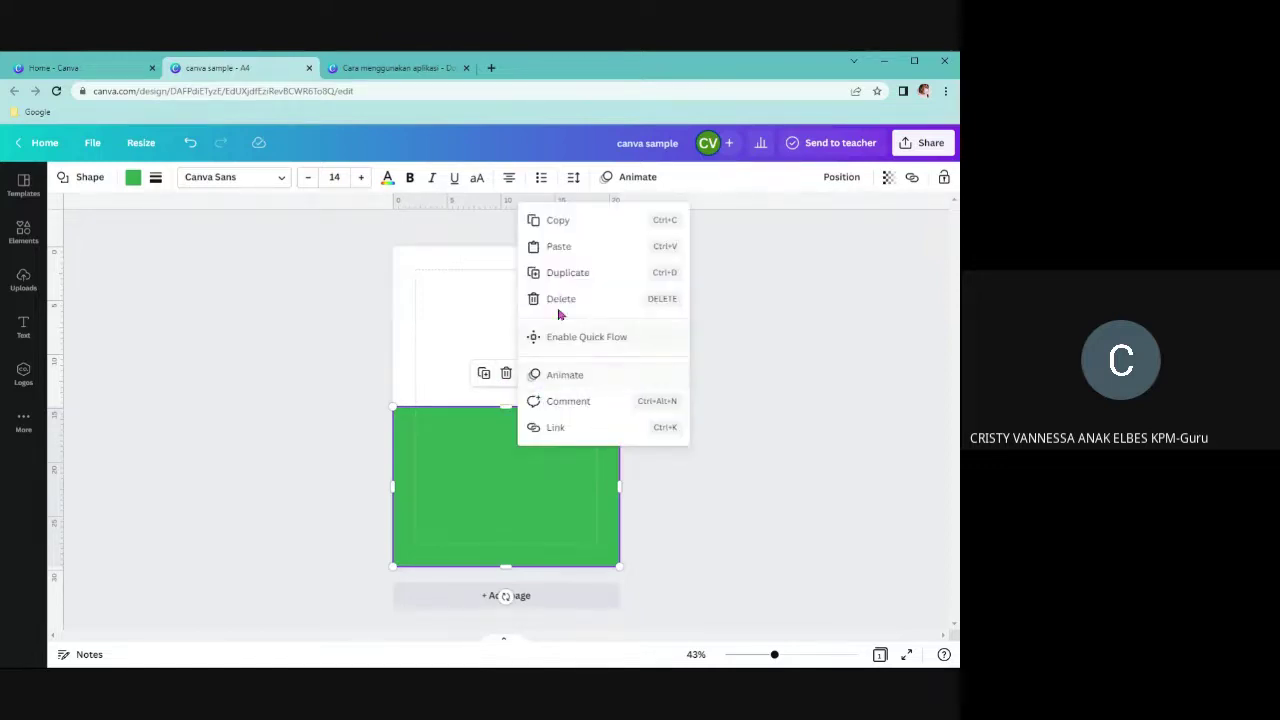
{"action": "left_click", "coordinate": [491, 443]}
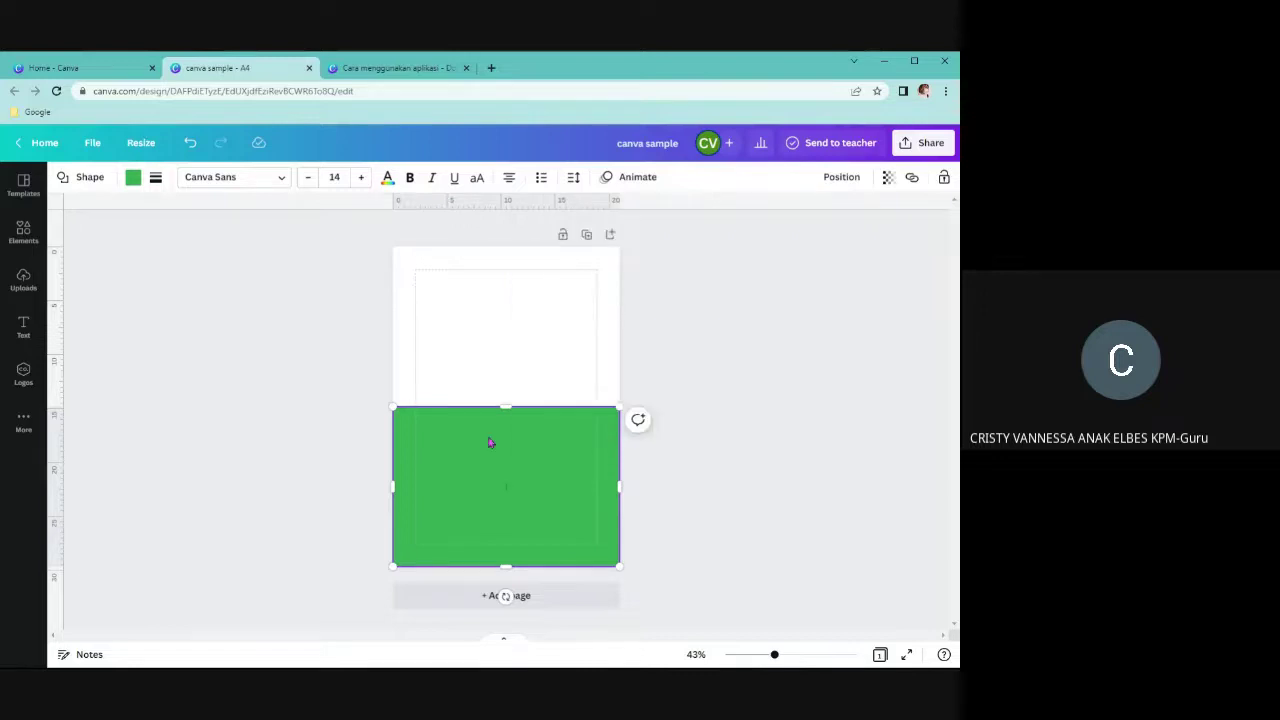
Duplicate the green rectangle, move the copy up, and recolour it yellow using the Google icon colours, matching the Google apps poster
{"action": "left_click", "coordinate": [502, 450]}
{"action": "left_click", "coordinate": [487, 376]}
{"action": "left_click_drag", "start_coordinate": [500, 451], "coordinate": [513, 362]}
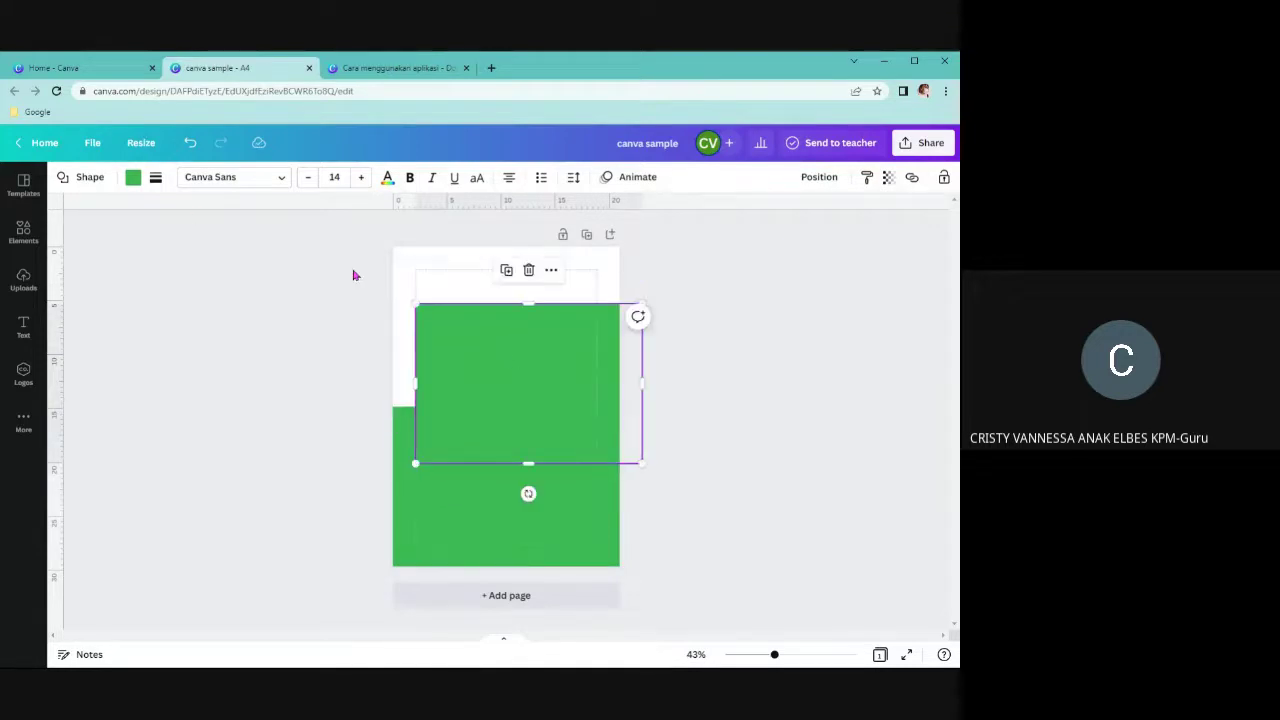
{"action": "left_click", "coordinate": [132, 178]}
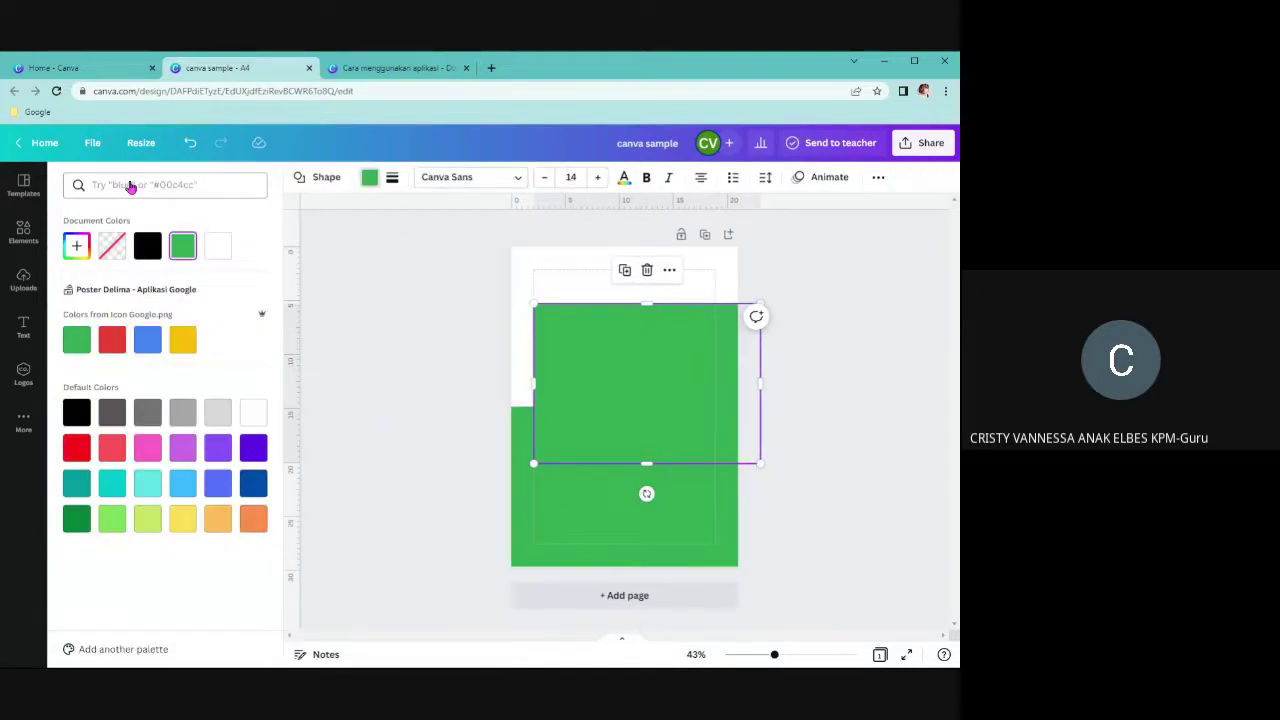
{"action": "left_click", "coordinate": [357, 74]}
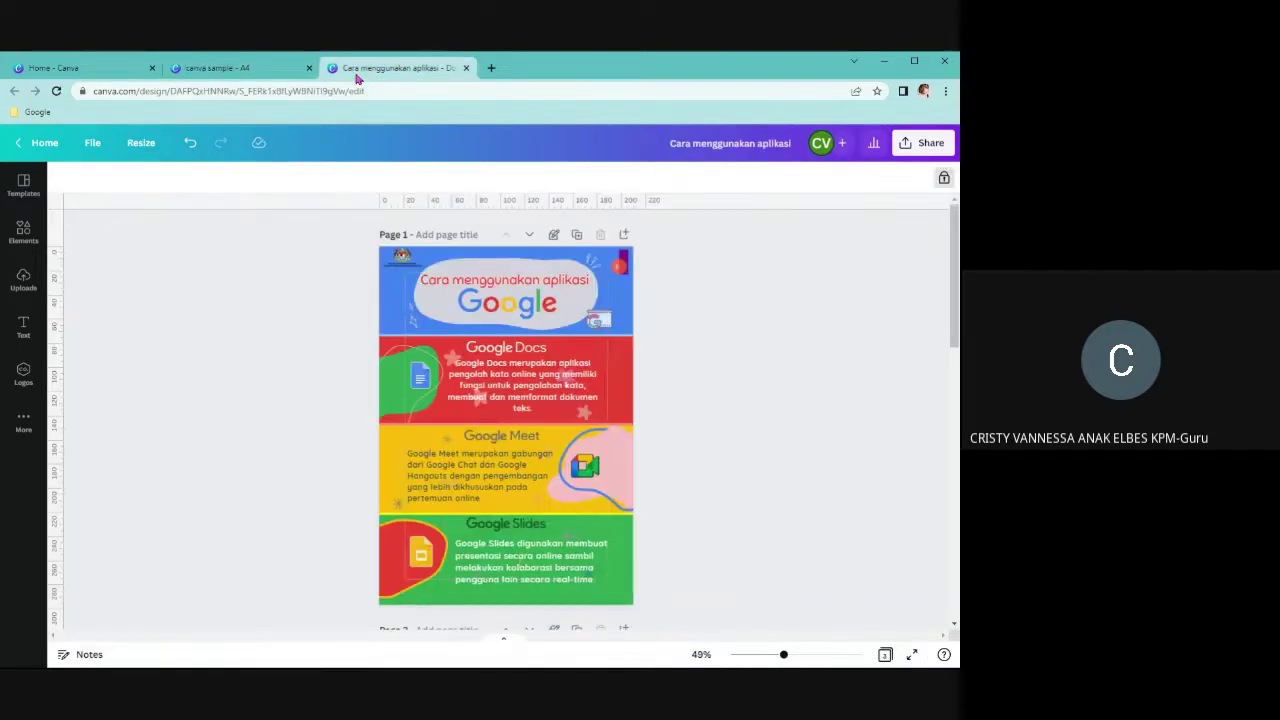
{"action": "left_click", "coordinate": [263, 72]}
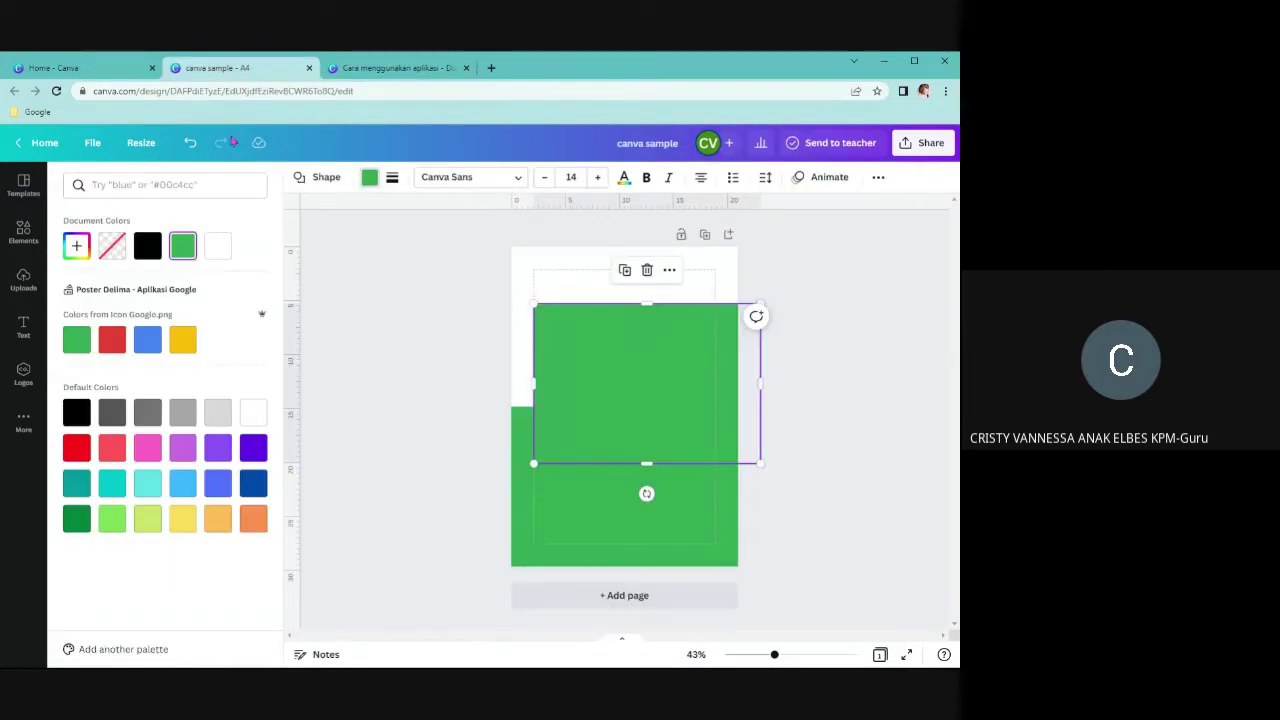
{"action": "left_click", "coordinate": [183, 339]}
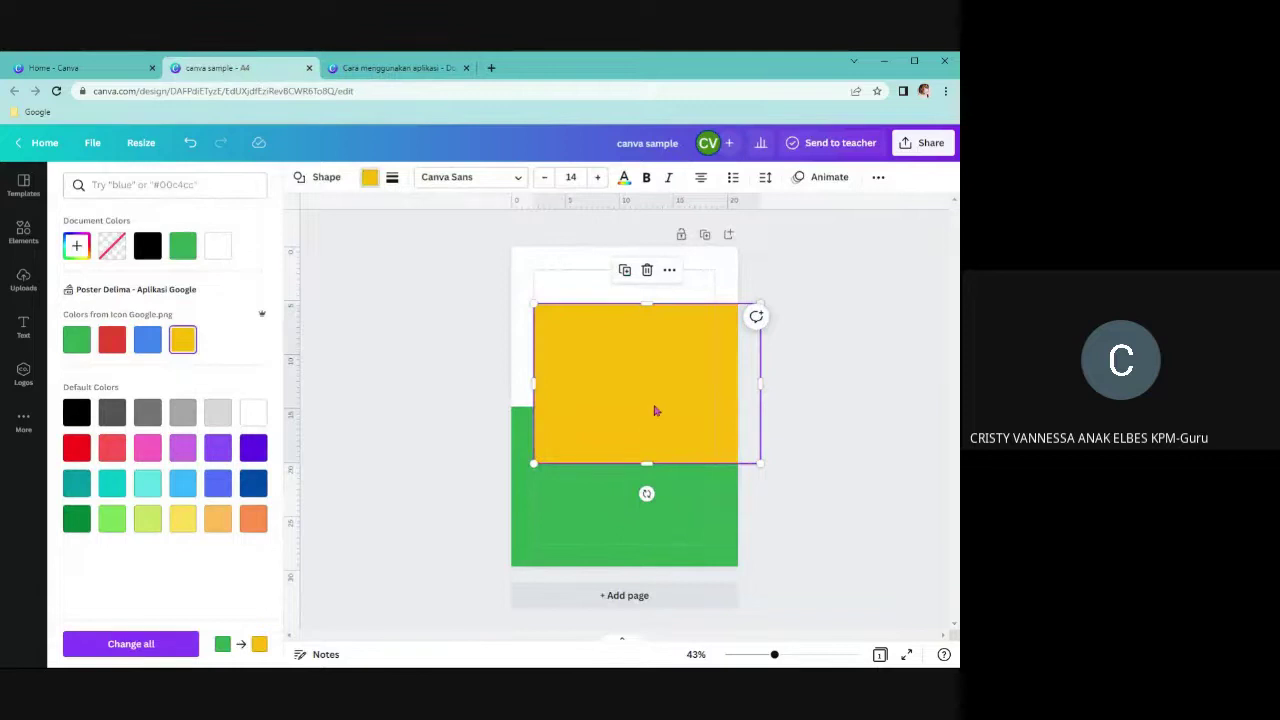
Align the yellow rectangle to the page's full width and shorten it to a quarter-page band just below the page's middle
{"action": "left_click_drag", "start_coordinate": [655, 410], "coordinate": [629, 414]}
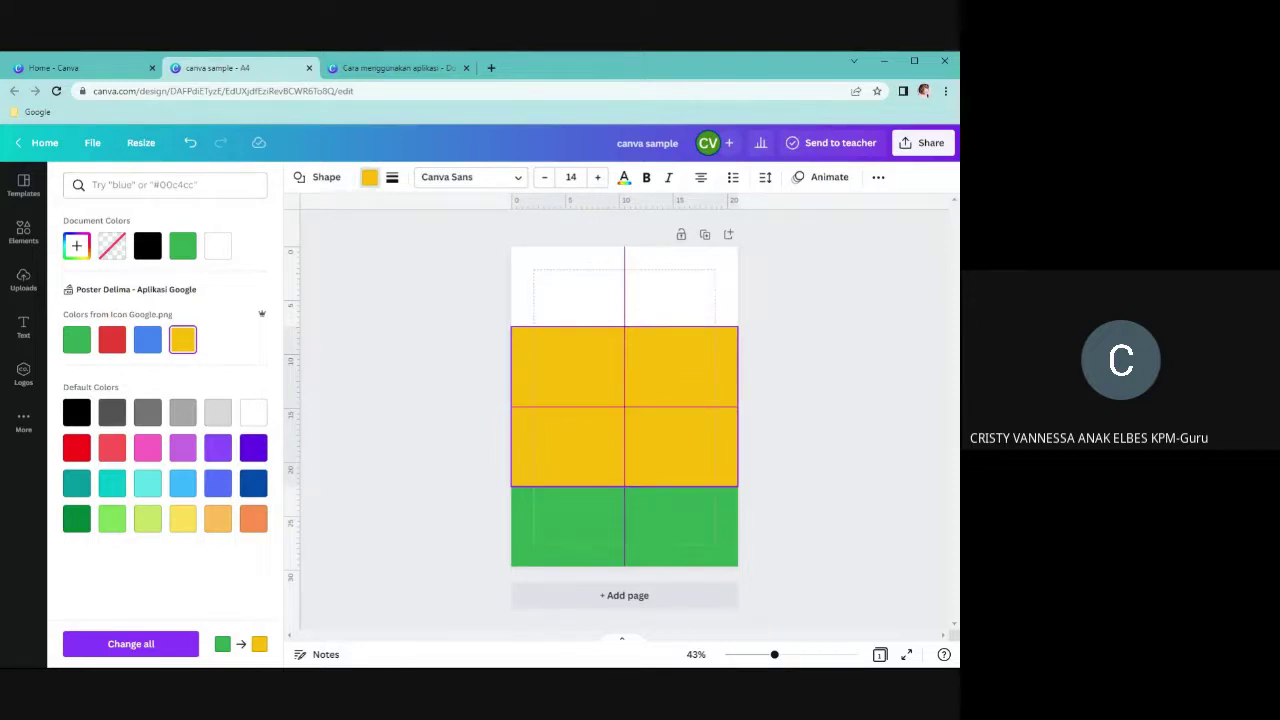
{"action": "left_click_drag", "start_coordinate": [629, 414], "coordinate": [632, 420]}
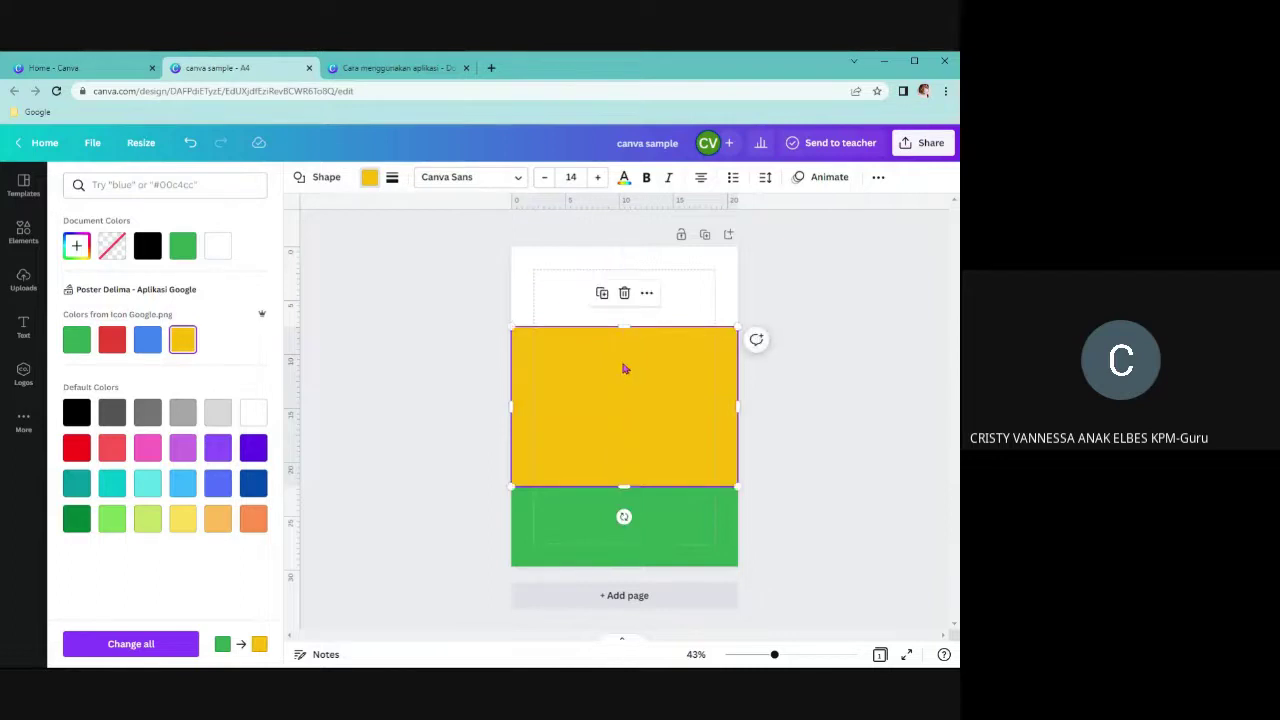
{"action": "left_click_drag", "start_coordinate": [624, 327], "coordinate": [614, 407]}
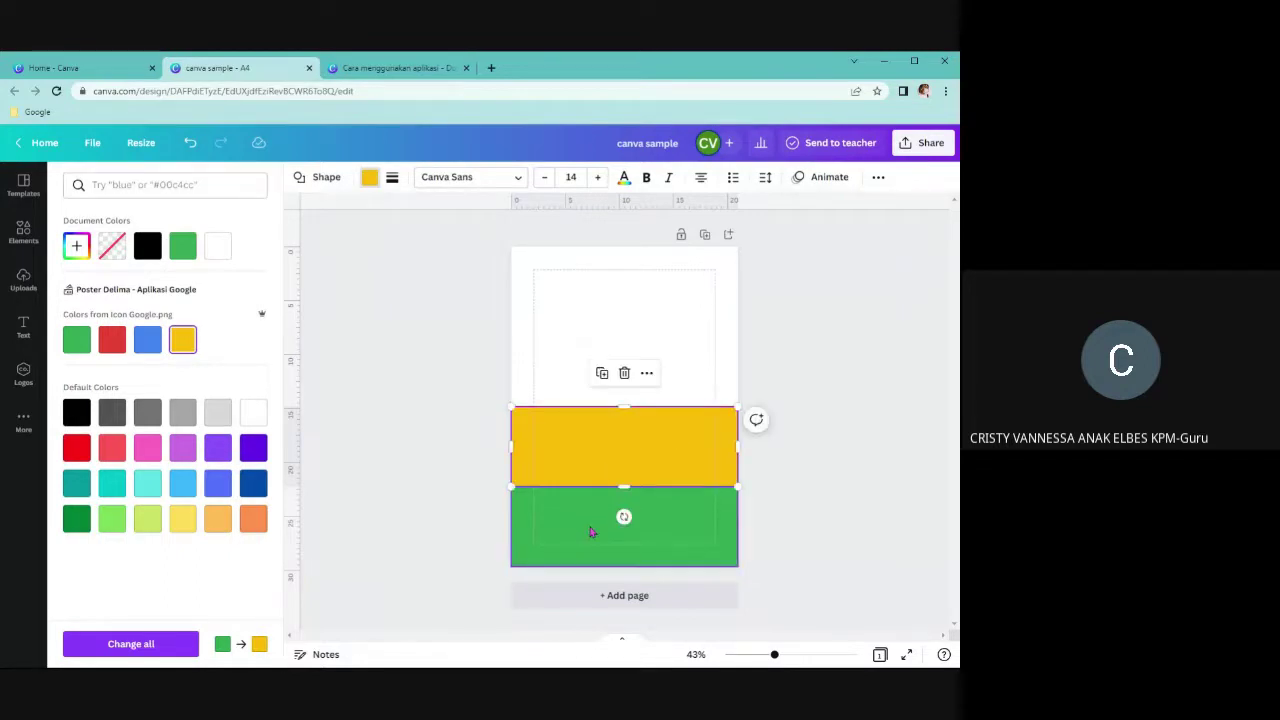
{"action": "key", "text": "Escape"}
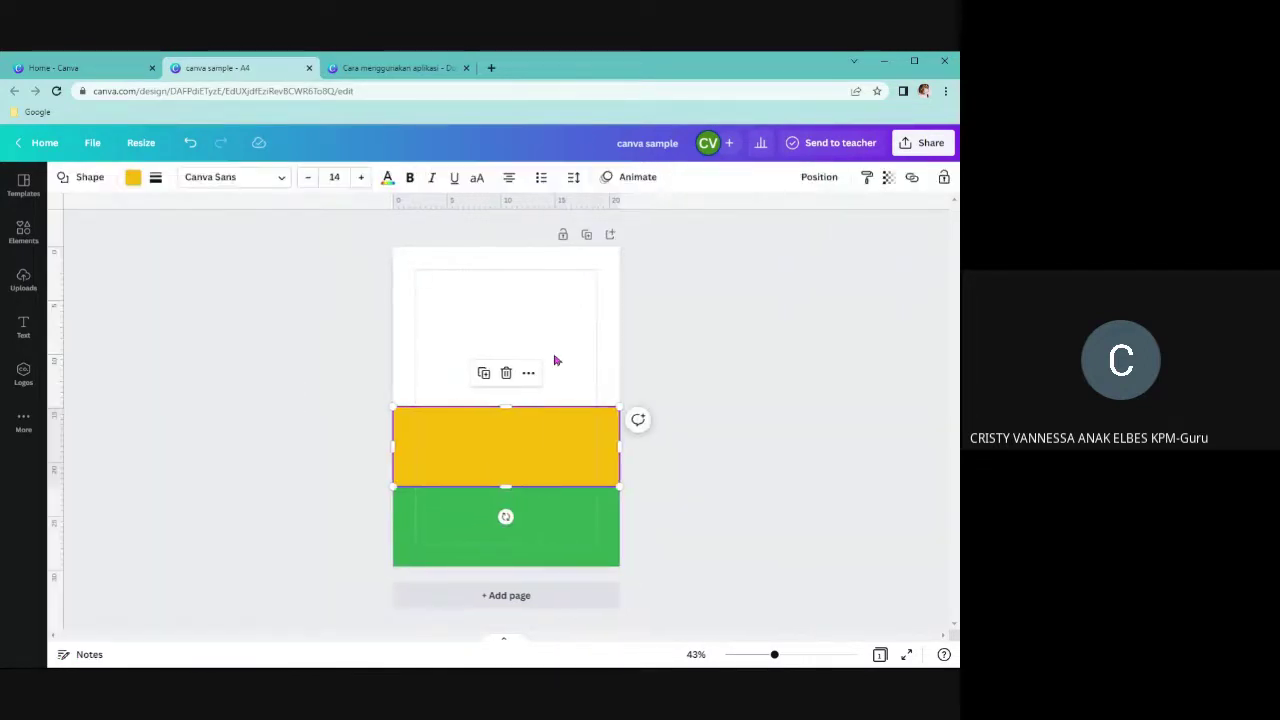
Duplicate the yellow band, place the copy directly above it, and recolour the copy red from the Google icon colours
{"action": "left_click", "coordinate": [484, 374]}
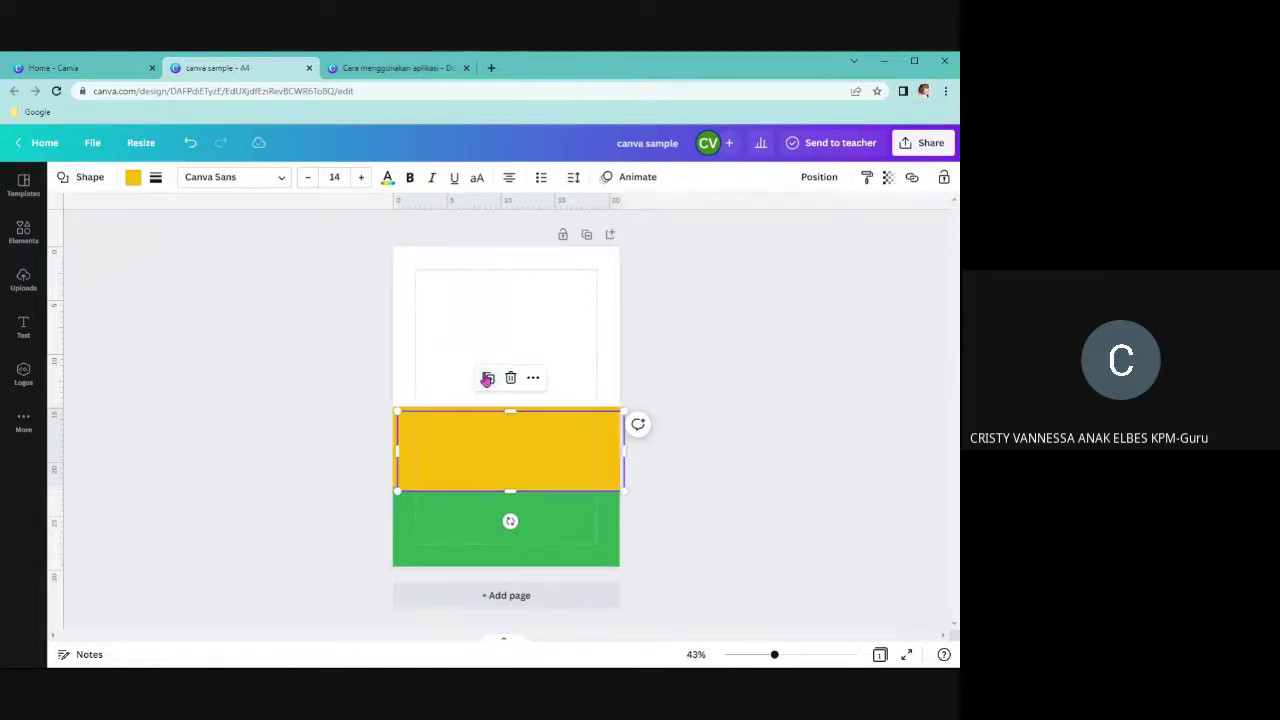
{"action": "left_click_drag", "start_coordinate": [491, 449], "coordinate": [483, 357]}
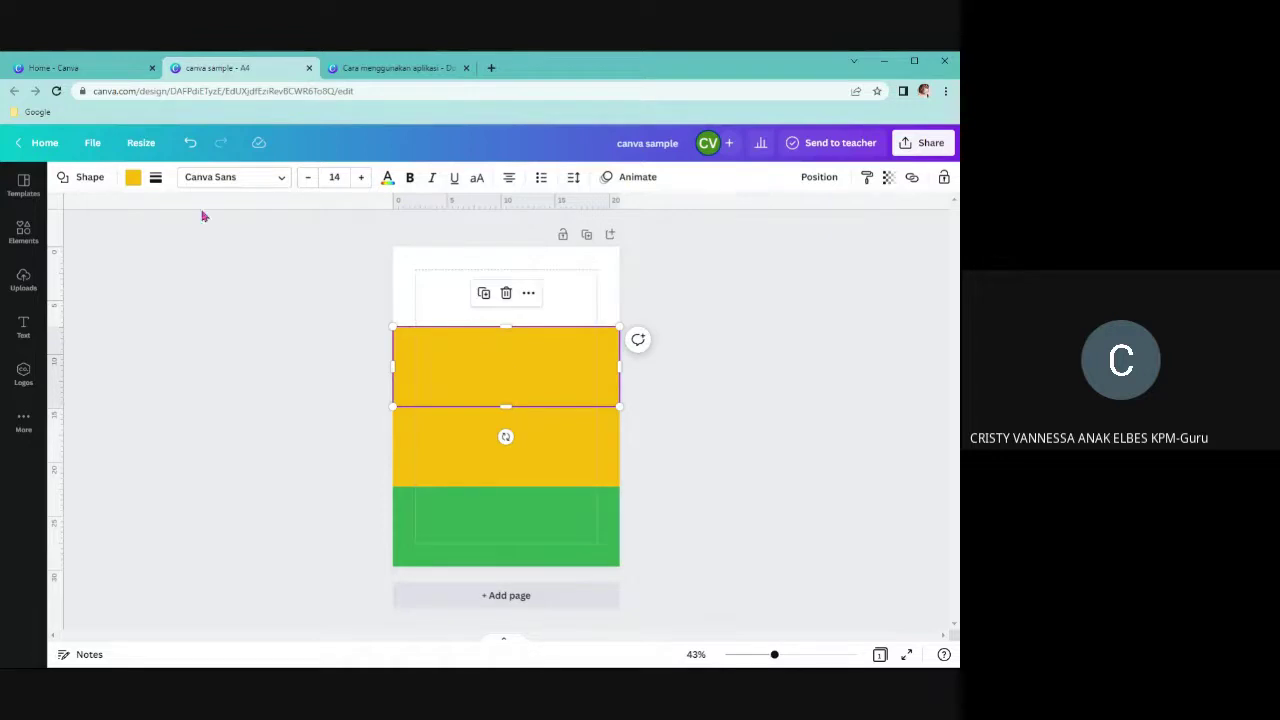
{"action": "left_click", "coordinate": [133, 181]}
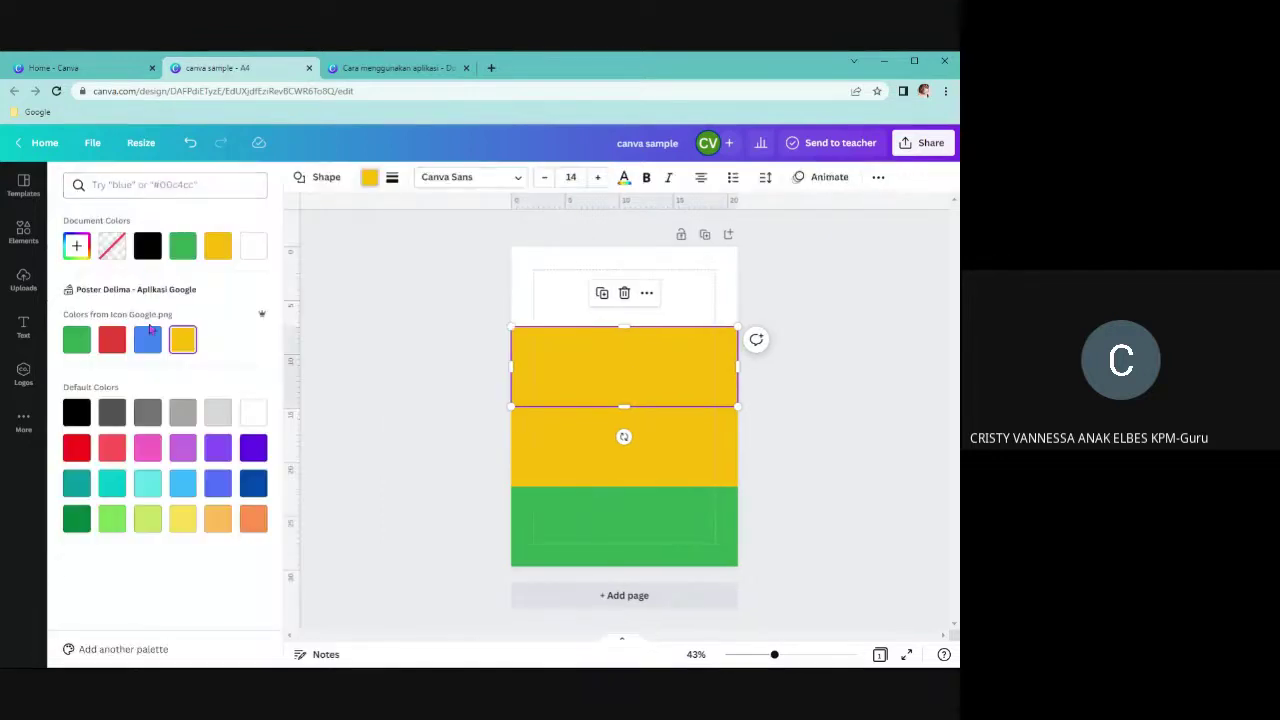
{"action": "left_click", "coordinate": [112, 340]}
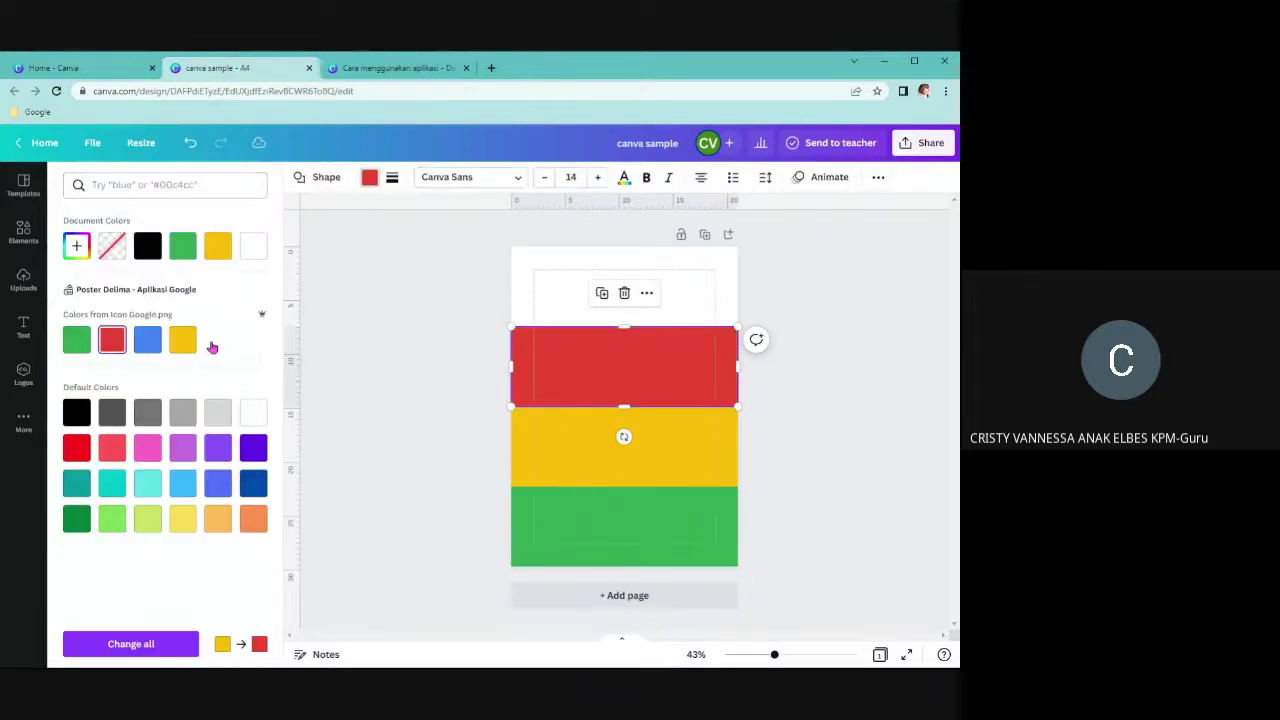
Duplicate the red band into the page's top quarter, recolour the copy blue, and compare the layout with the Google apps poster
{"action": "left_click", "coordinate": [600, 296]}
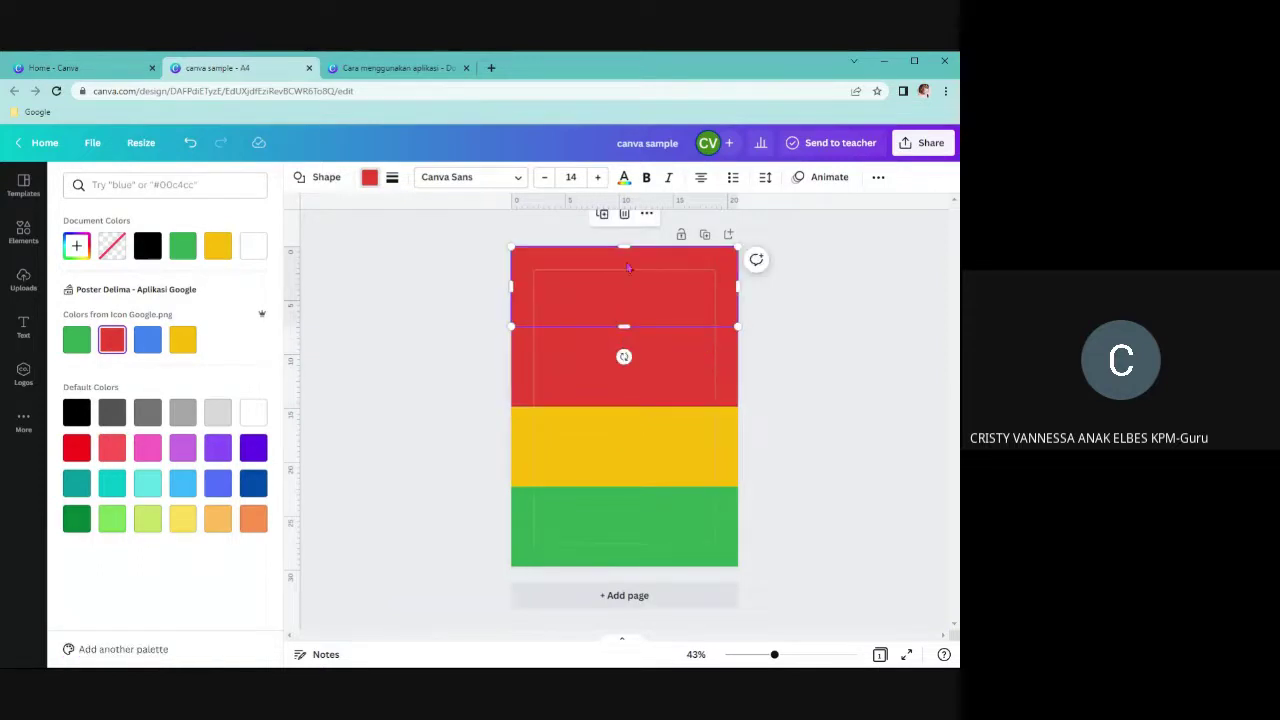
{"action": "left_click", "coordinate": [147, 343]}
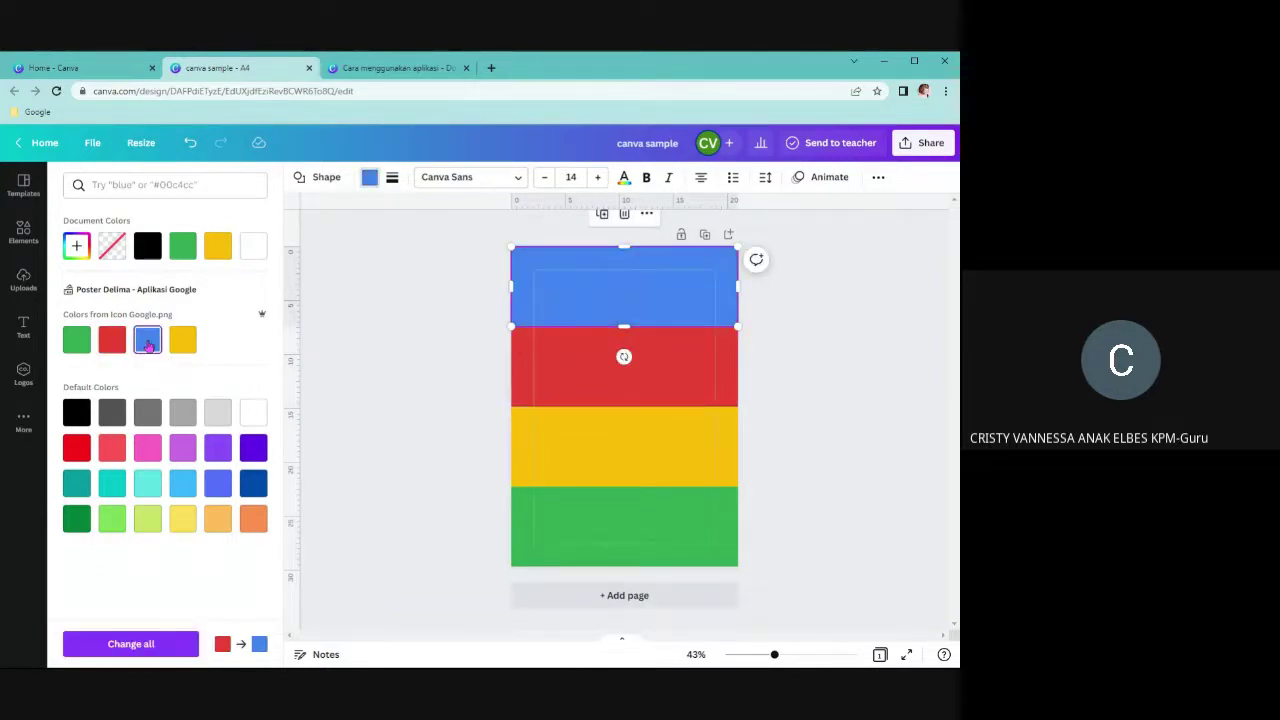
{"action": "left_click", "coordinate": [583, 311]}
{"action": "left_click", "coordinate": [653, 428]}
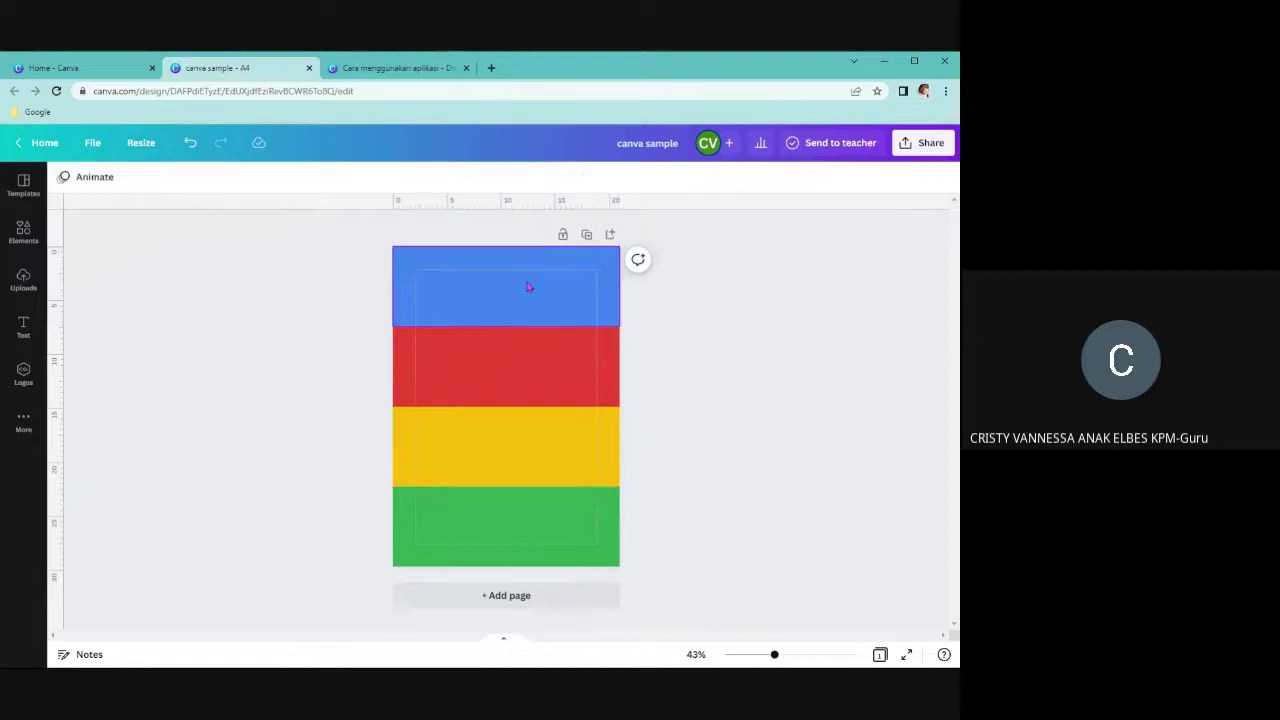
{"action": "left_click", "coordinate": [372, 66]}
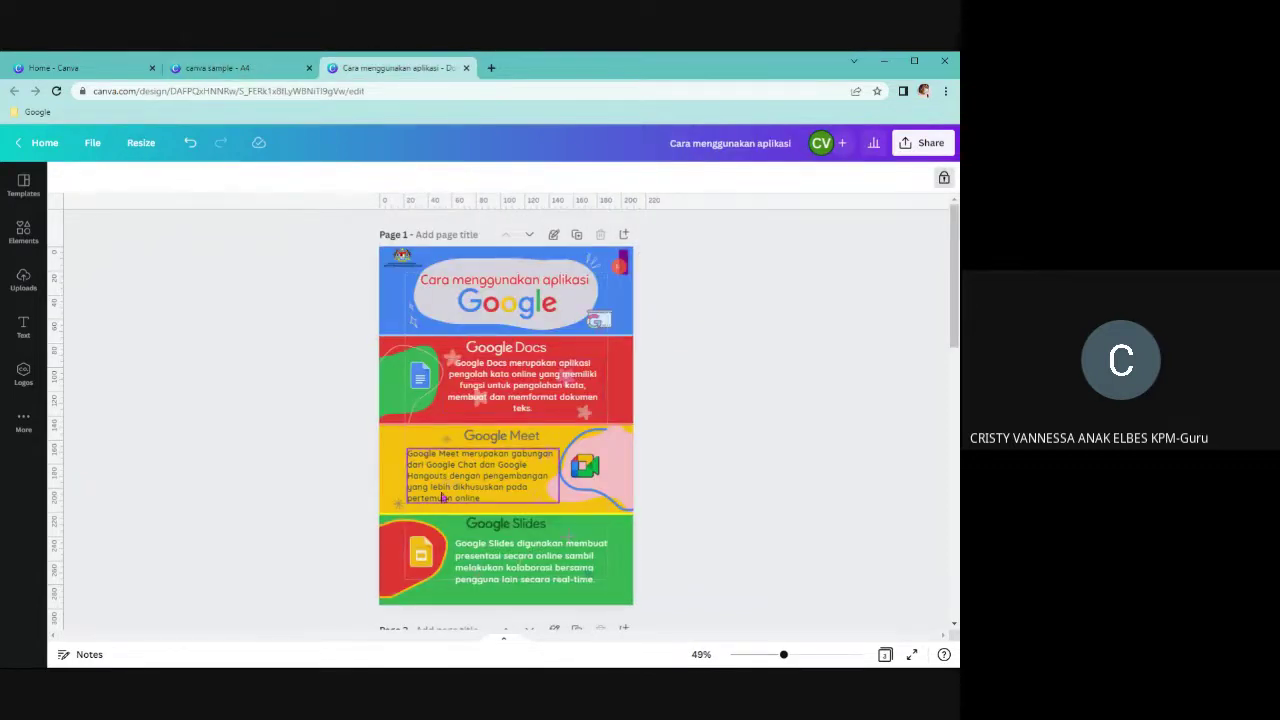
{"action": "left_click", "coordinate": [251, 68]}
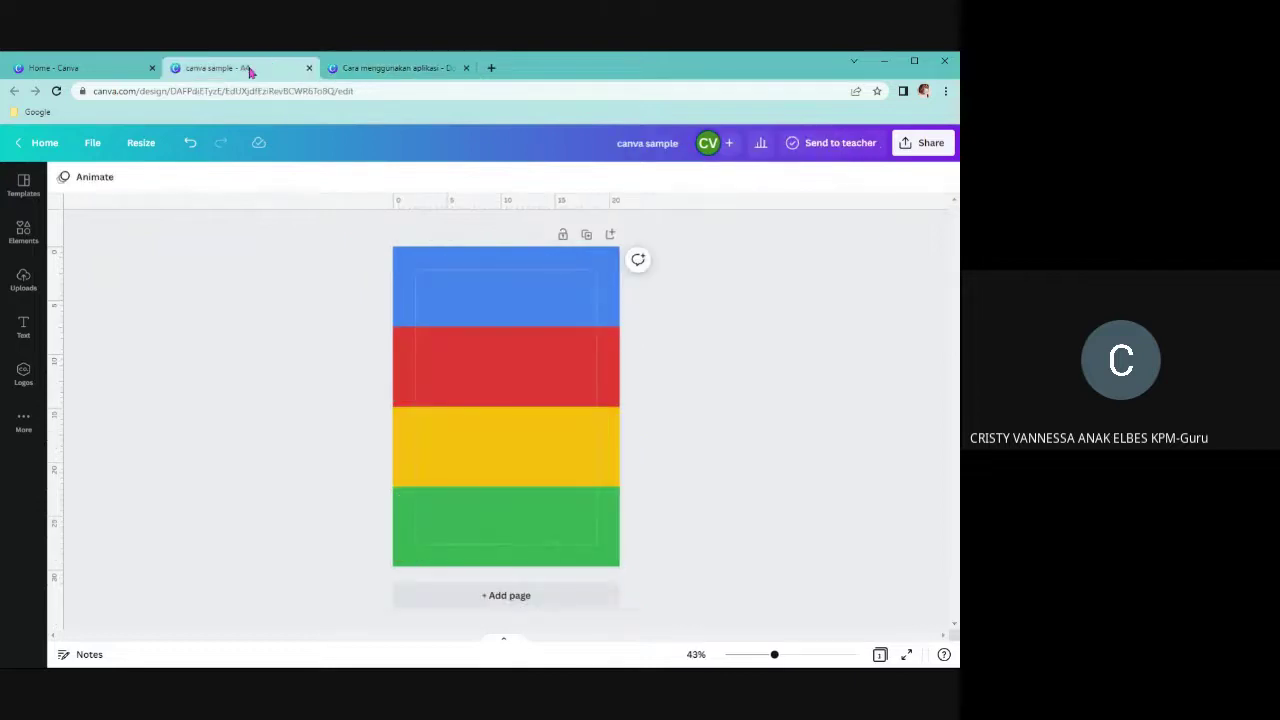
Add a second page to the canva sample design and search the elements for "blue background"
{"action": "left_click", "coordinate": [534, 600]}
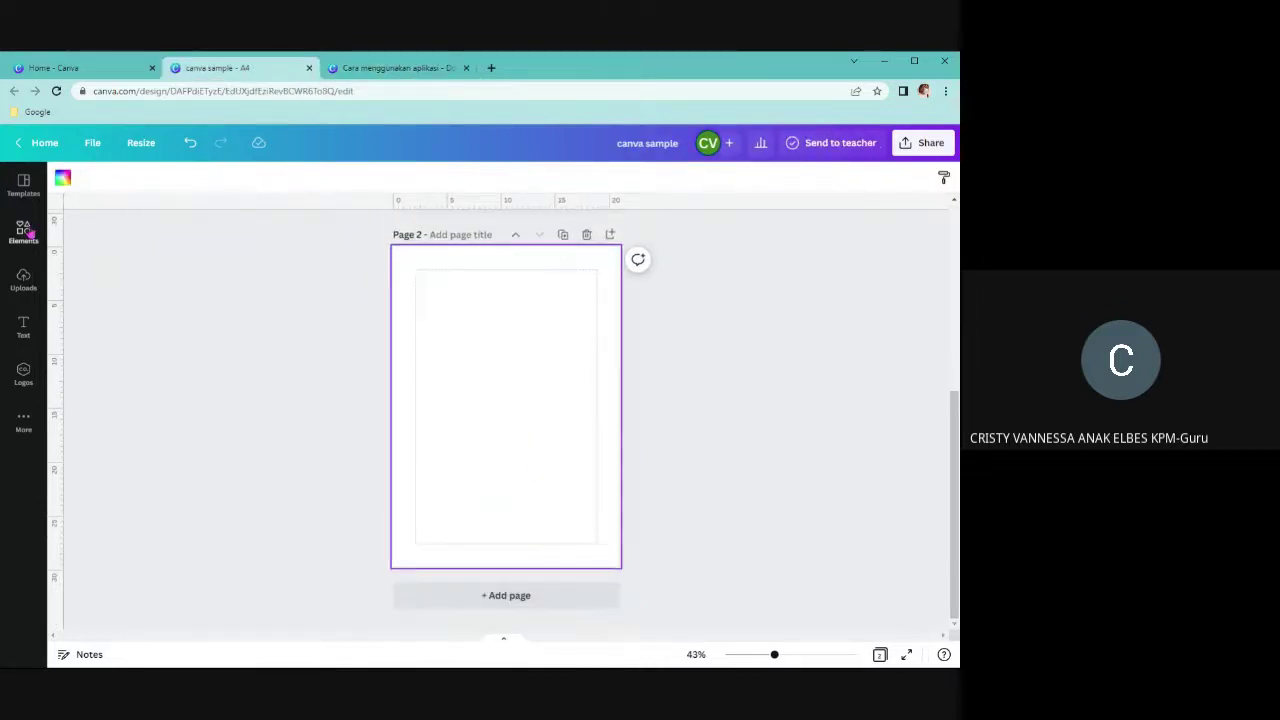
{"action": "left_click", "coordinate": [29, 232]}
{"action": "left_click", "coordinate": [118, 184]}
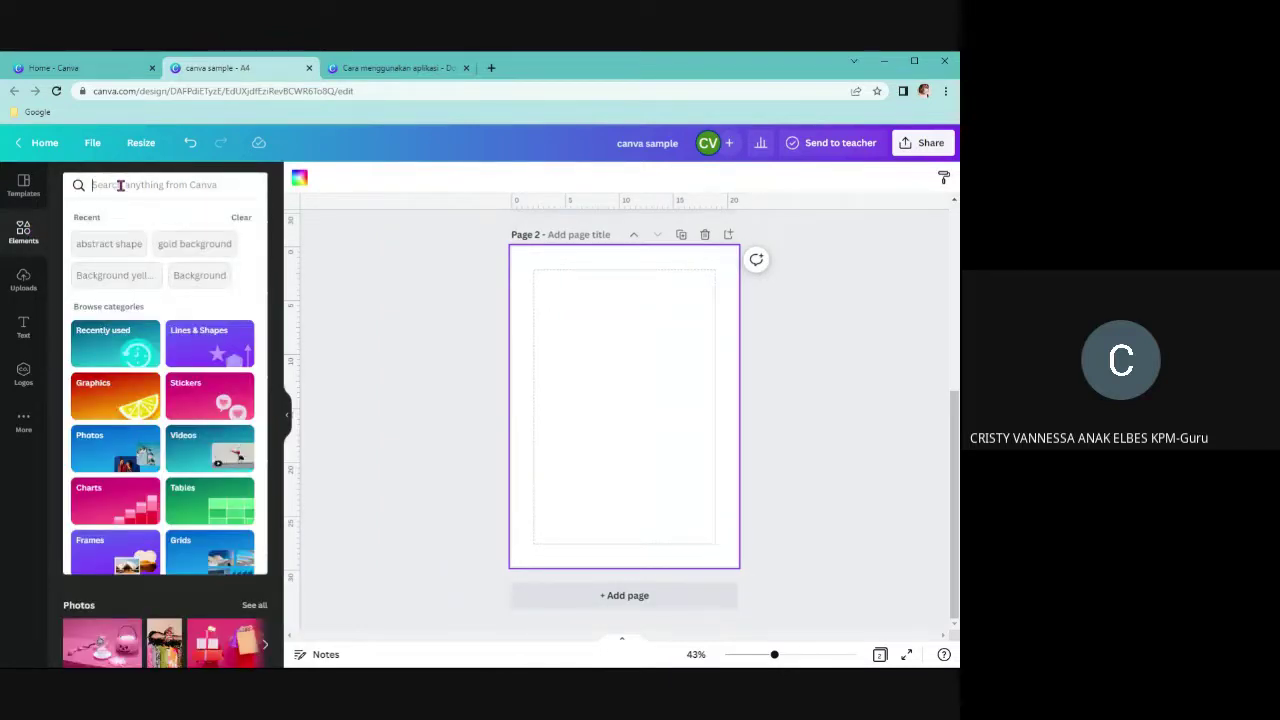
{"action": "type", "text": "gold"}
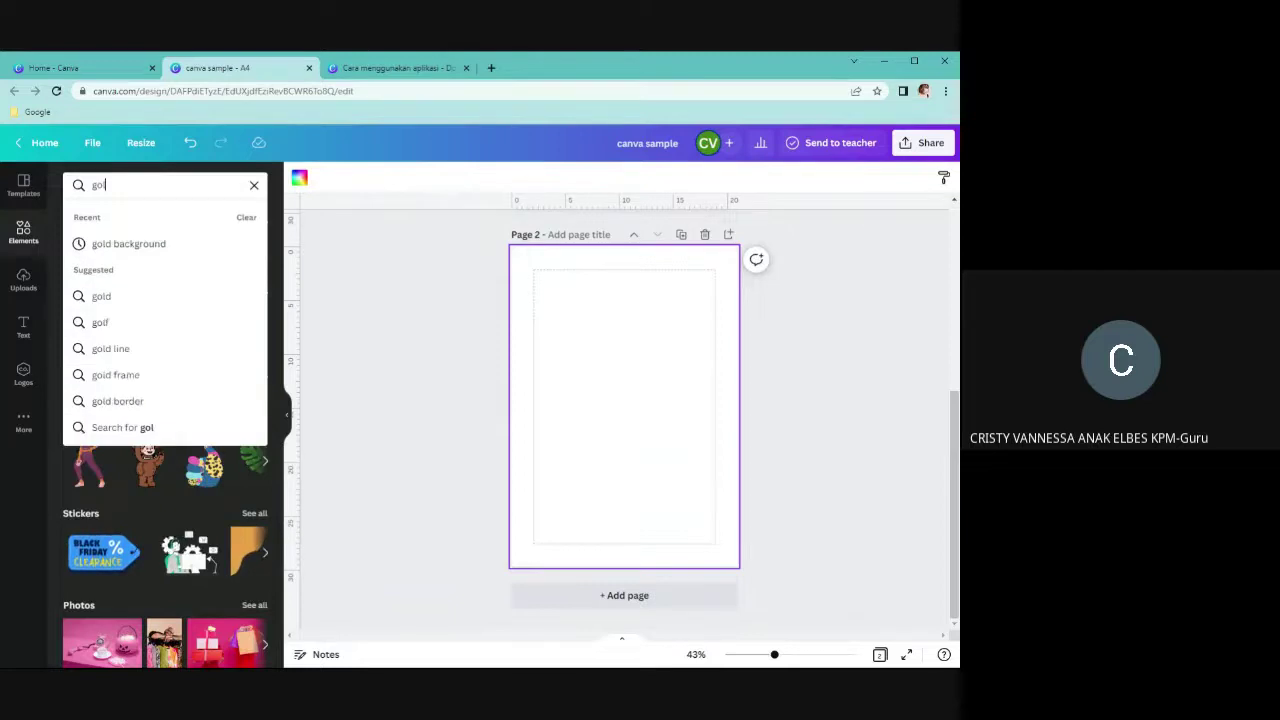
{"action": "key", "text": "BackSpace"}
{"action": "key", "text": "BackSpace"}
{"action": "key", "text": "BackSpace"}
{"action": "key", "text": "BackSpace"}
{"action": "type", "text": "blu"}
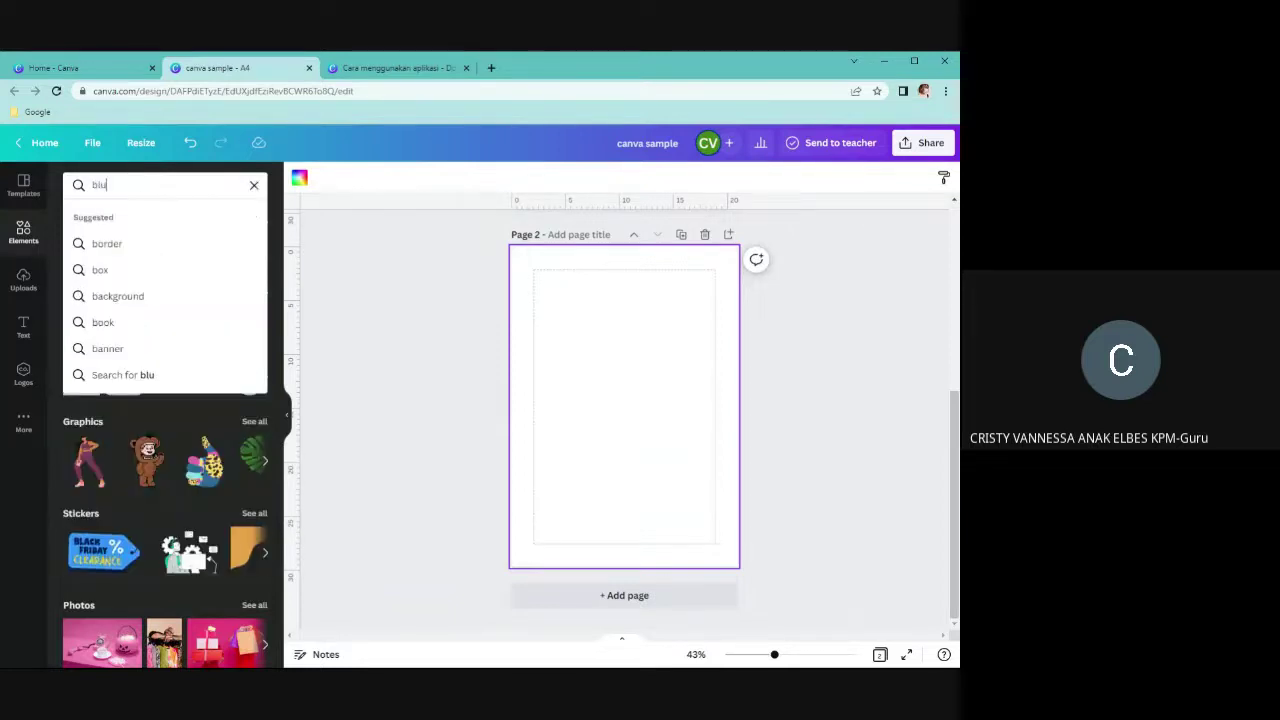
{"action": "type", "text": "e background"}
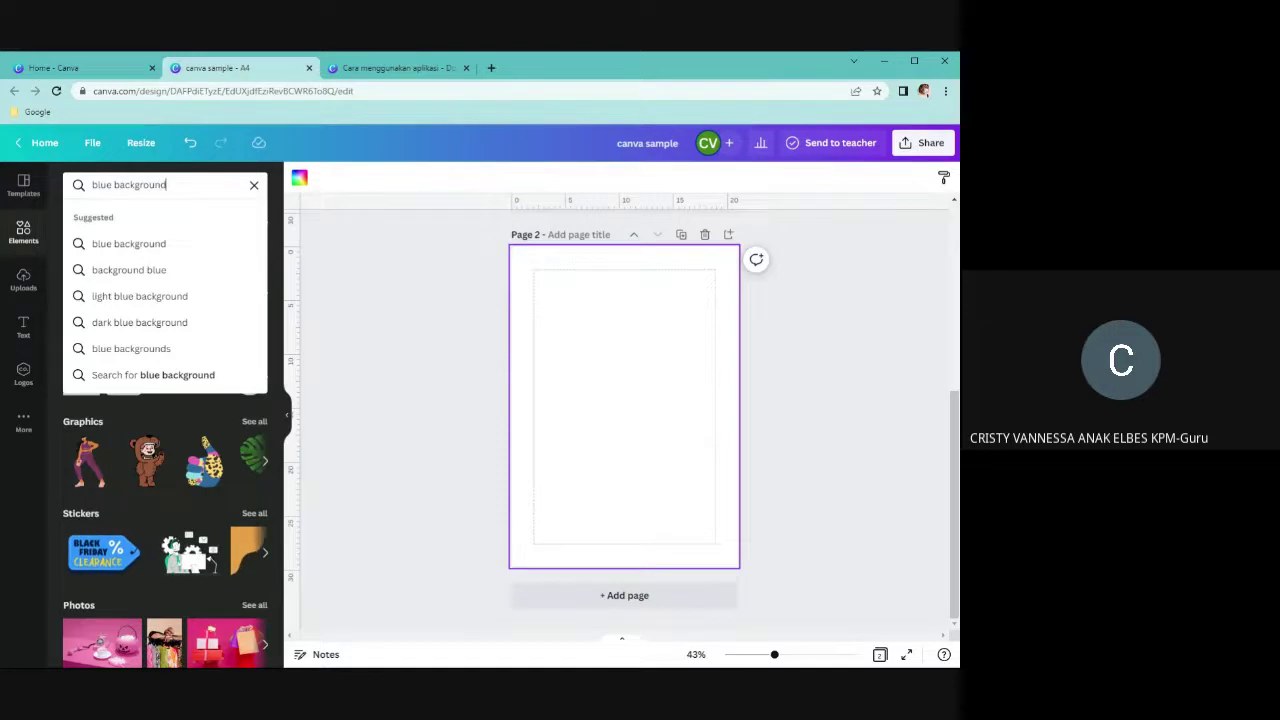
{"action": "key", "text": "Return"}
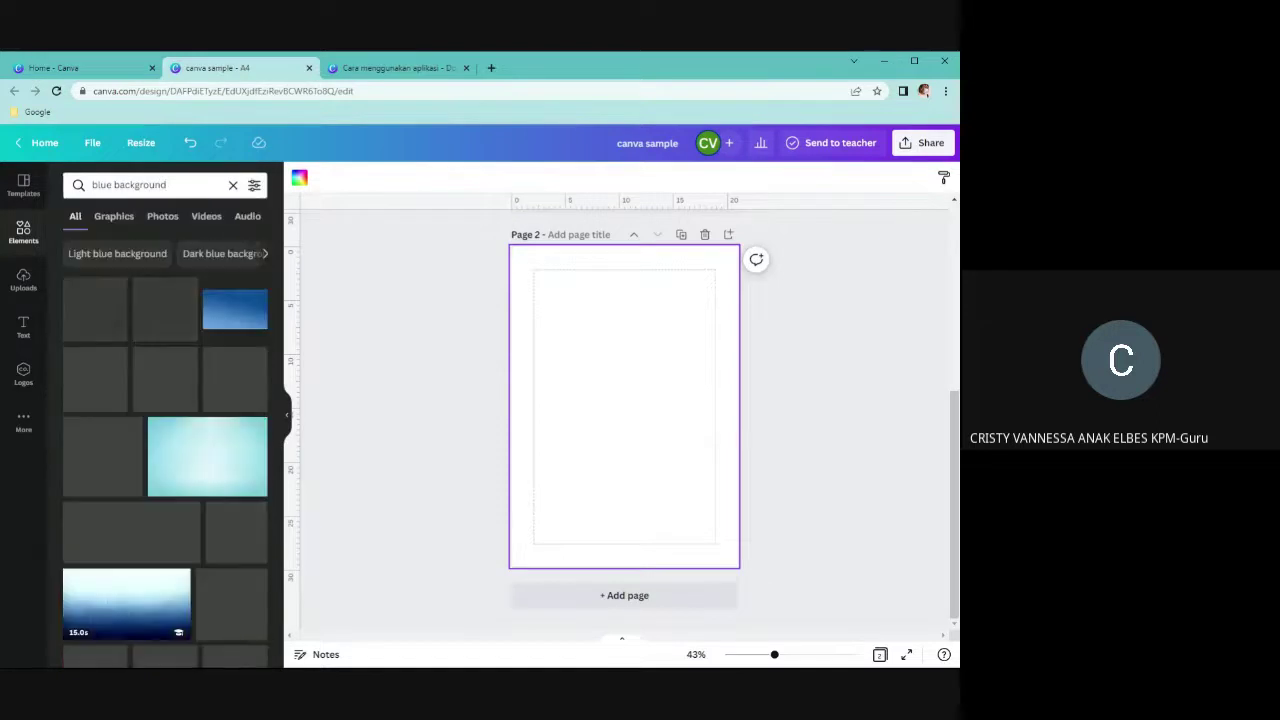
Insert the pale teal gradient image from the results on page 2 and move it to the page's upper-left corner
{"action": "scroll", "coordinate": [136, 380], "scroll_direction": "down", "scroll_amount": 5}
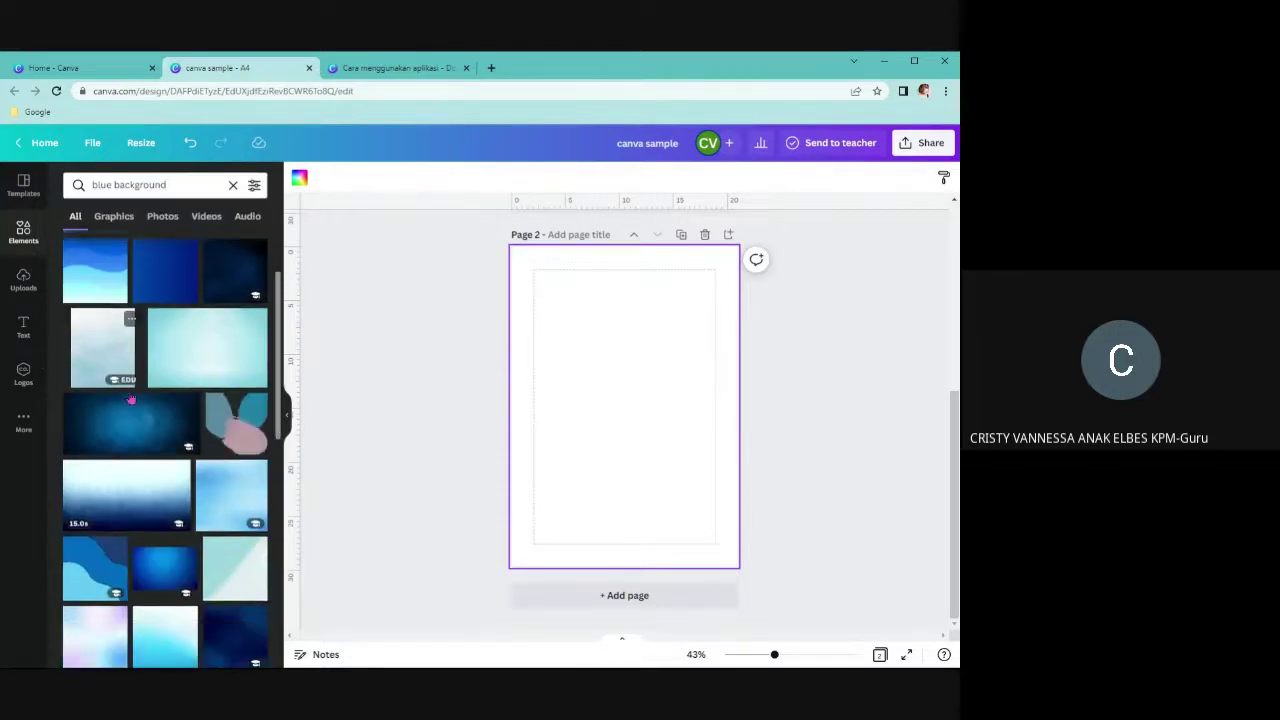
{"action": "scroll", "coordinate": [134, 420], "scroll_direction": "down", "scroll_amount": 5}
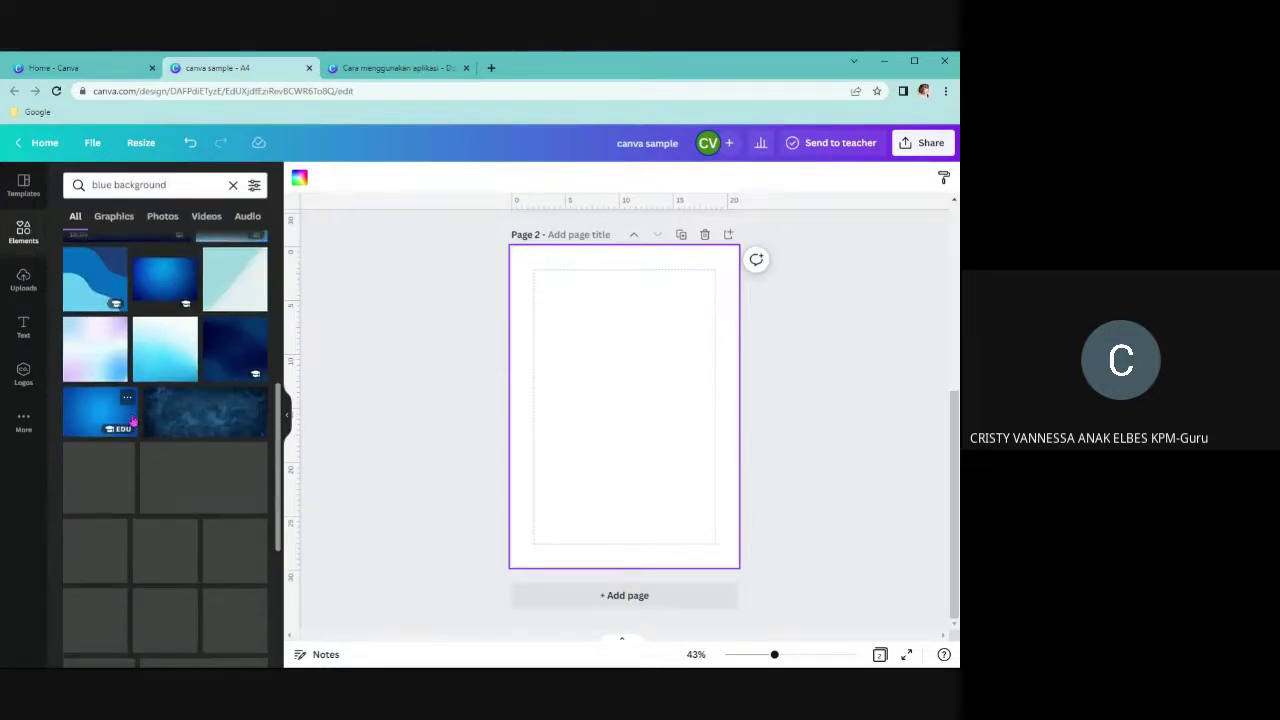
{"action": "scroll", "coordinate": [134, 420], "scroll_direction": "up", "scroll_amount": 7}
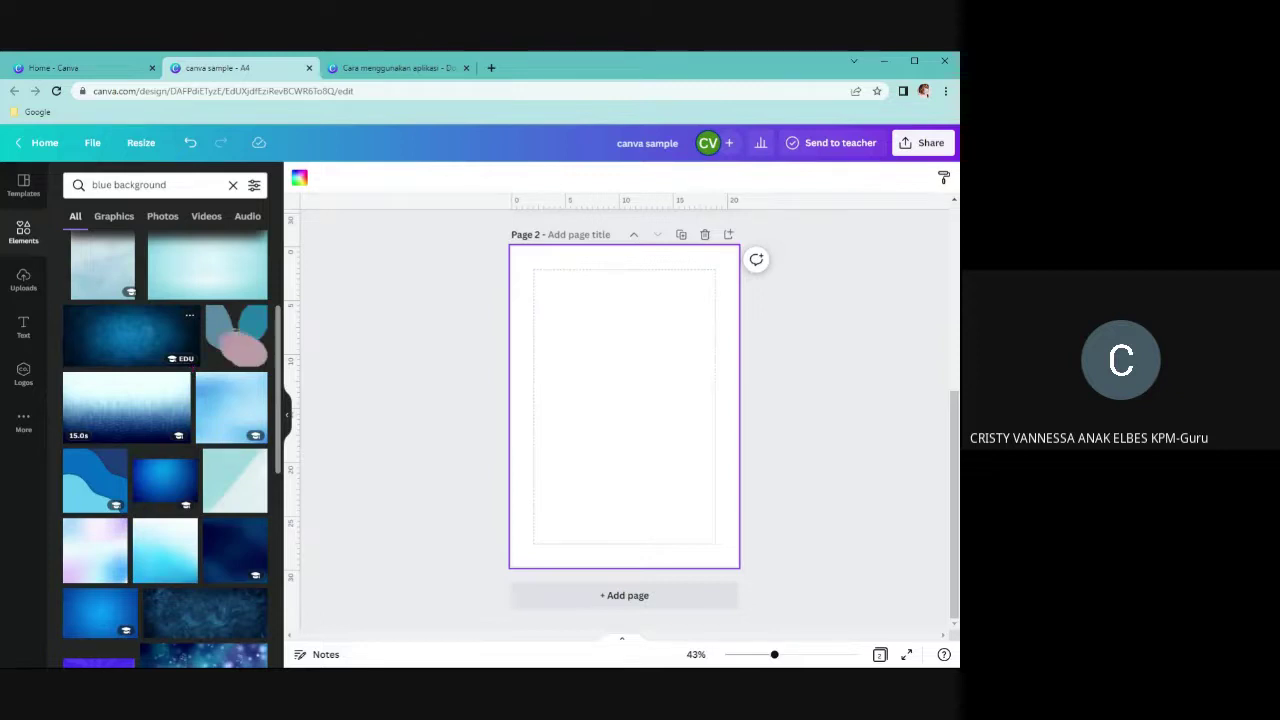
{"action": "scroll", "coordinate": [195, 365], "scroll_direction": "up", "scroll_amount": 5}
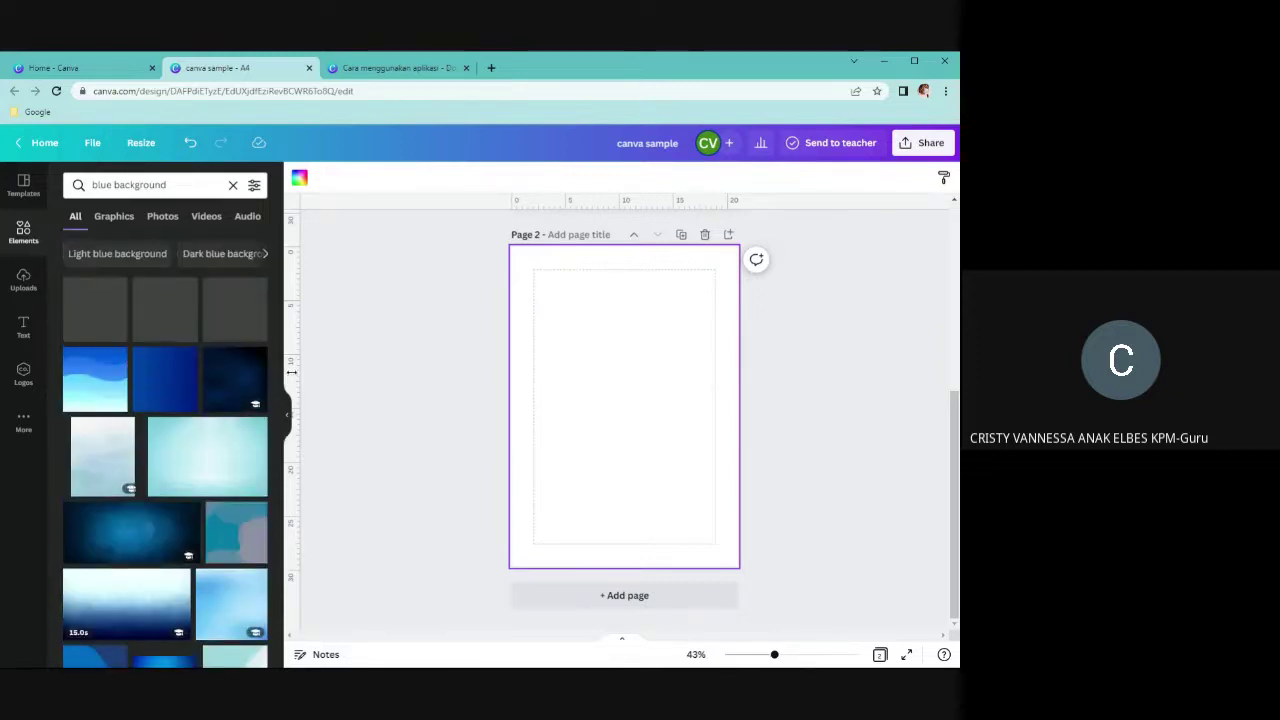
{"action": "left_click", "coordinate": [173, 453]}
{"action": "right_click", "coordinate": [645, 430]}
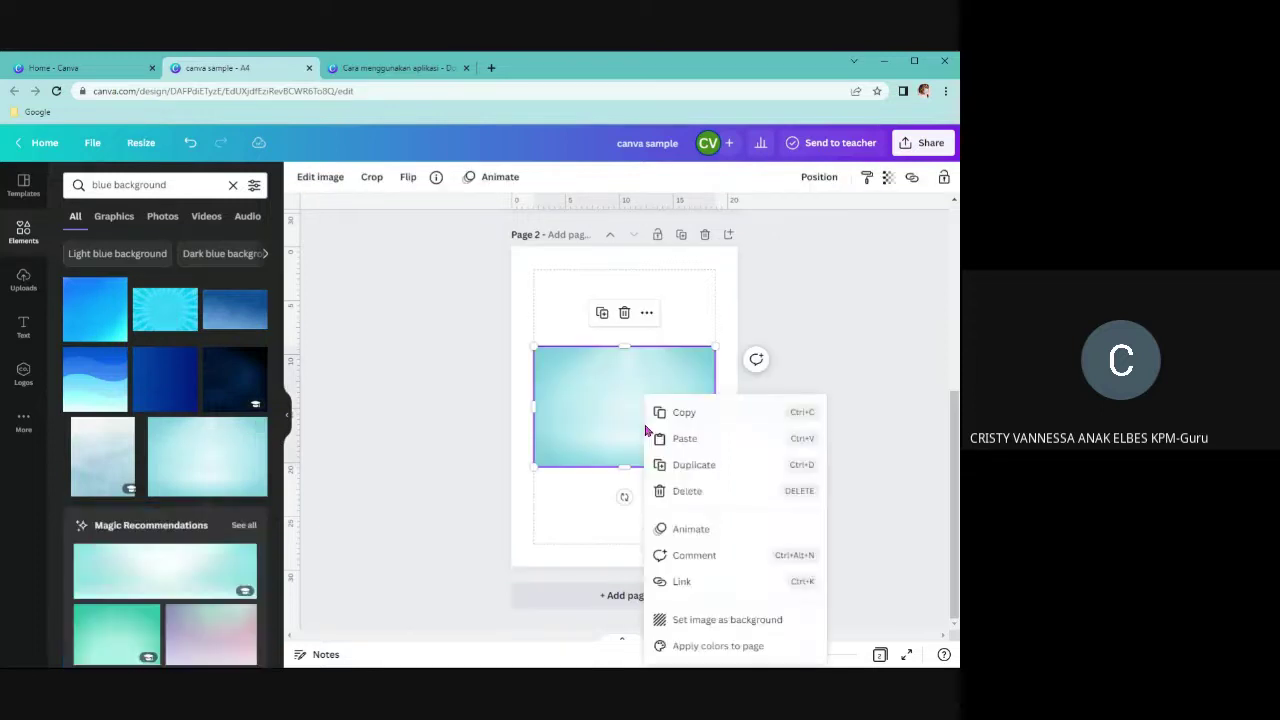
{"action": "left_click", "coordinate": [614, 414]}
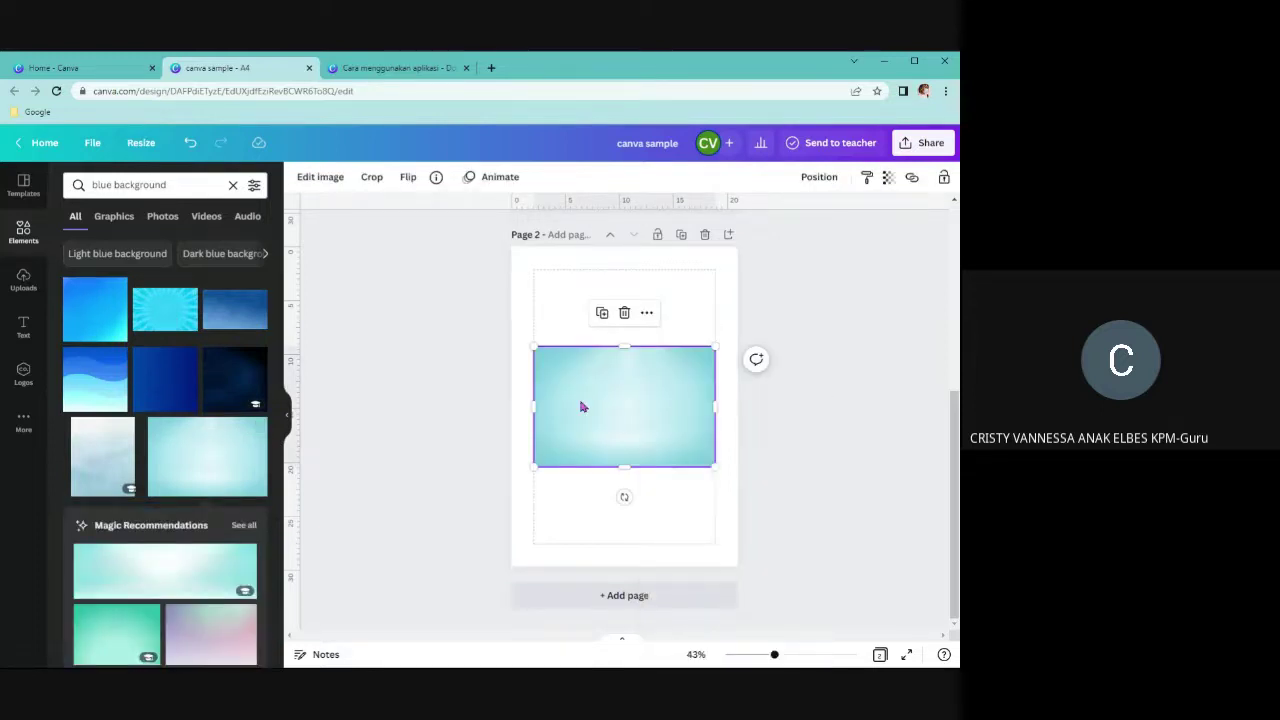
{"action": "left_click_drag", "start_coordinate": [580, 406], "coordinate": [591, 294]}
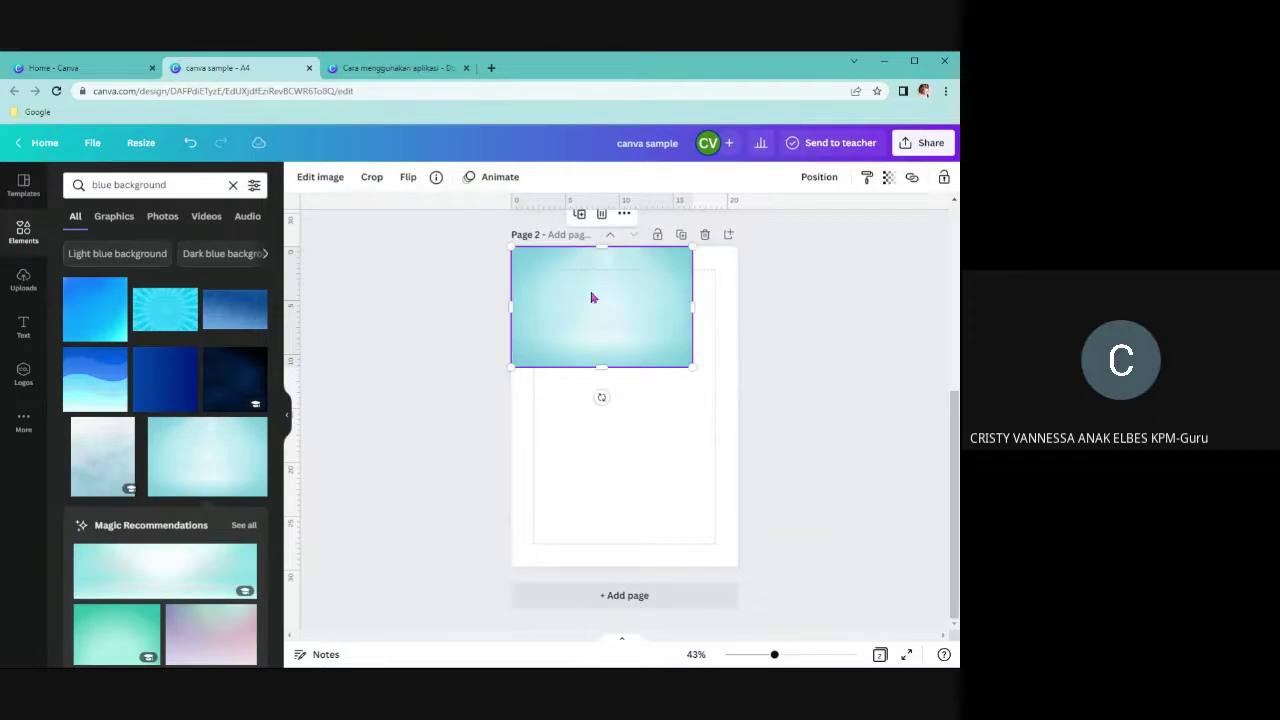
Try to stretch the pale teal gradient image across page 2's full width and down its full height
{"action": "left_click_drag", "start_coordinate": [695, 307], "coordinate": [738, 306]}
{"action": "left_click_drag", "start_coordinate": [624, 366], "coordinate": [613, 566]}
{"action": "key", "text": "ctrl+z"}
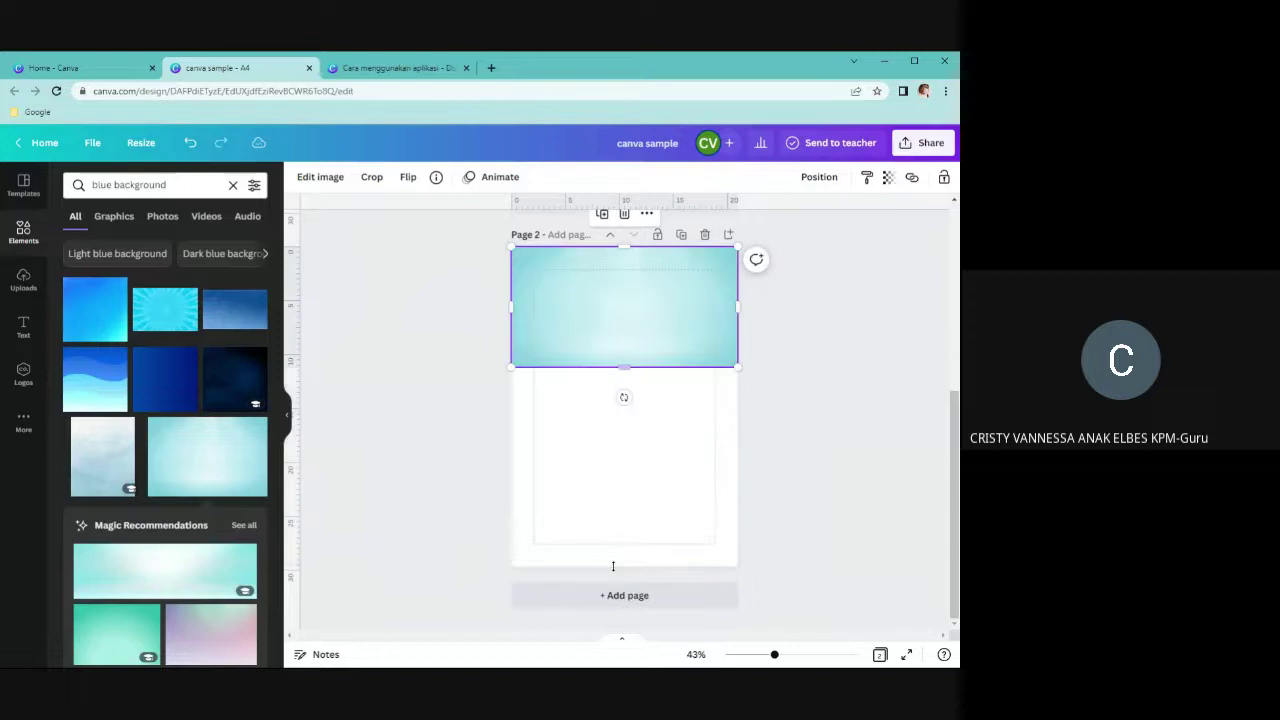
Set the pale teal gradient image as page 2's background and collapse the elements list
{"action": "right_click", "coordinate": [577, 313]}
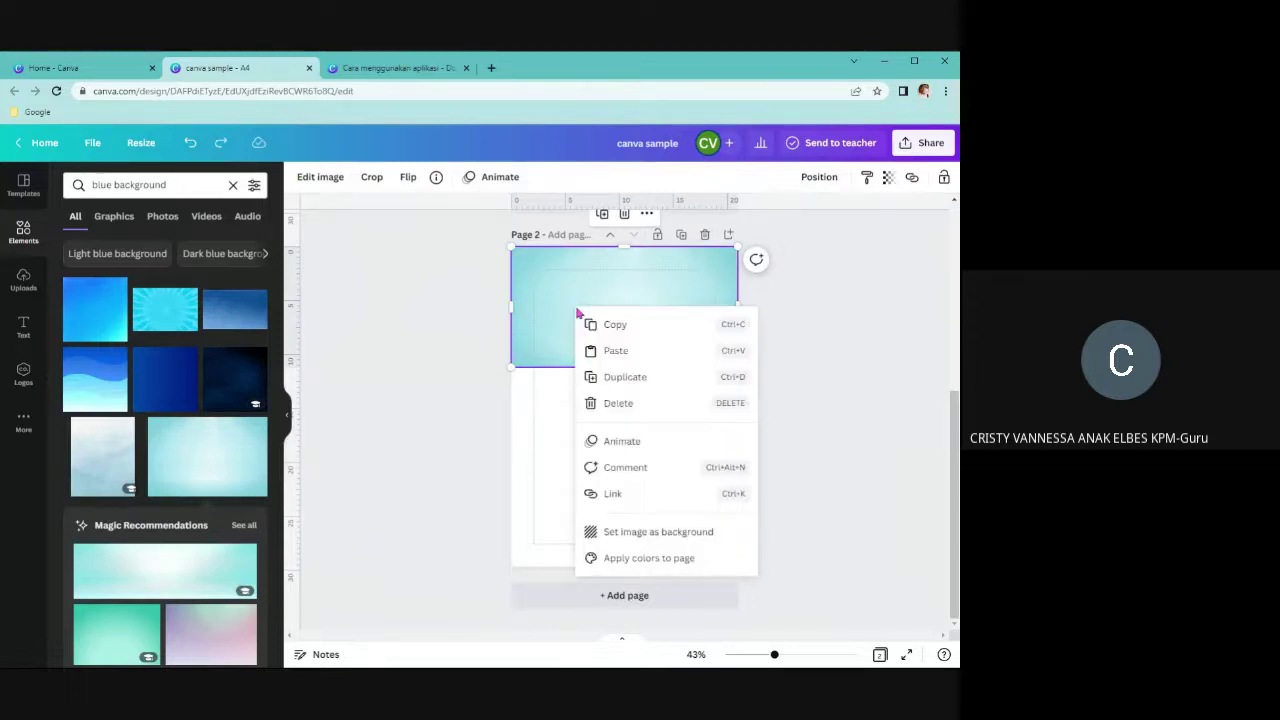
{"action": "left_click", "coordinate": [682, 540]}
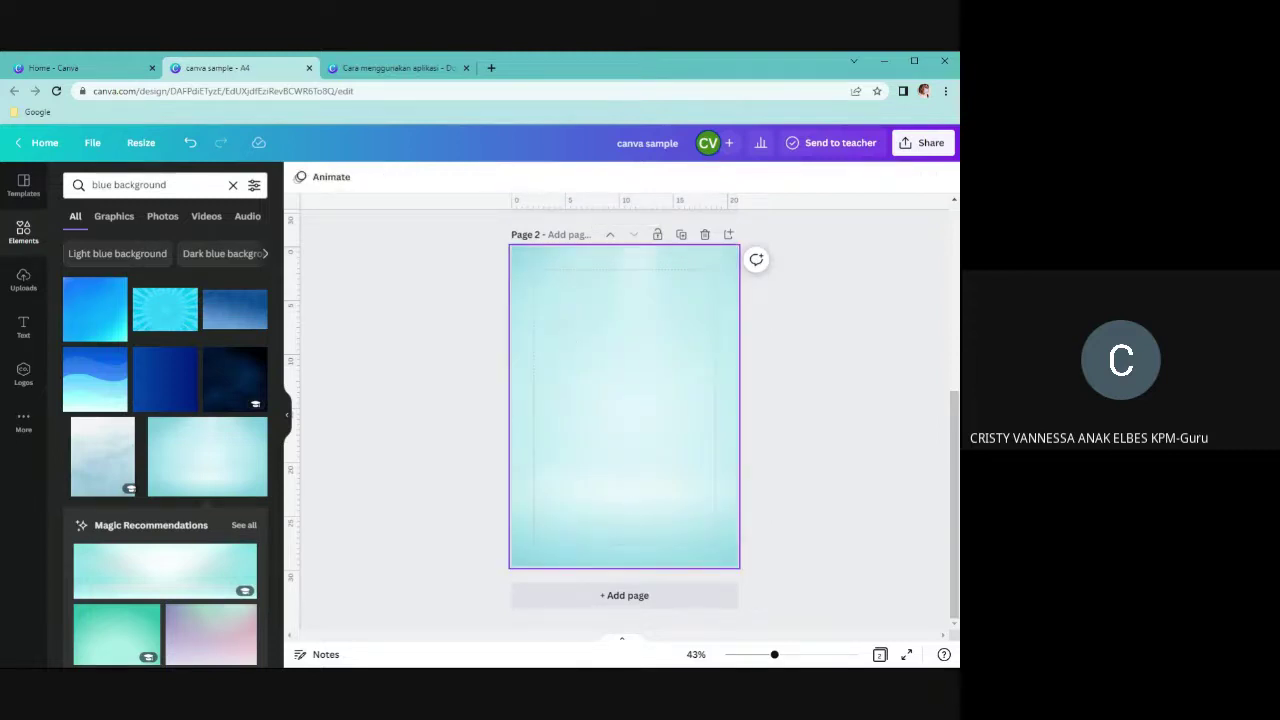
{"action": "left_click", "coordinate": [287, 418]}
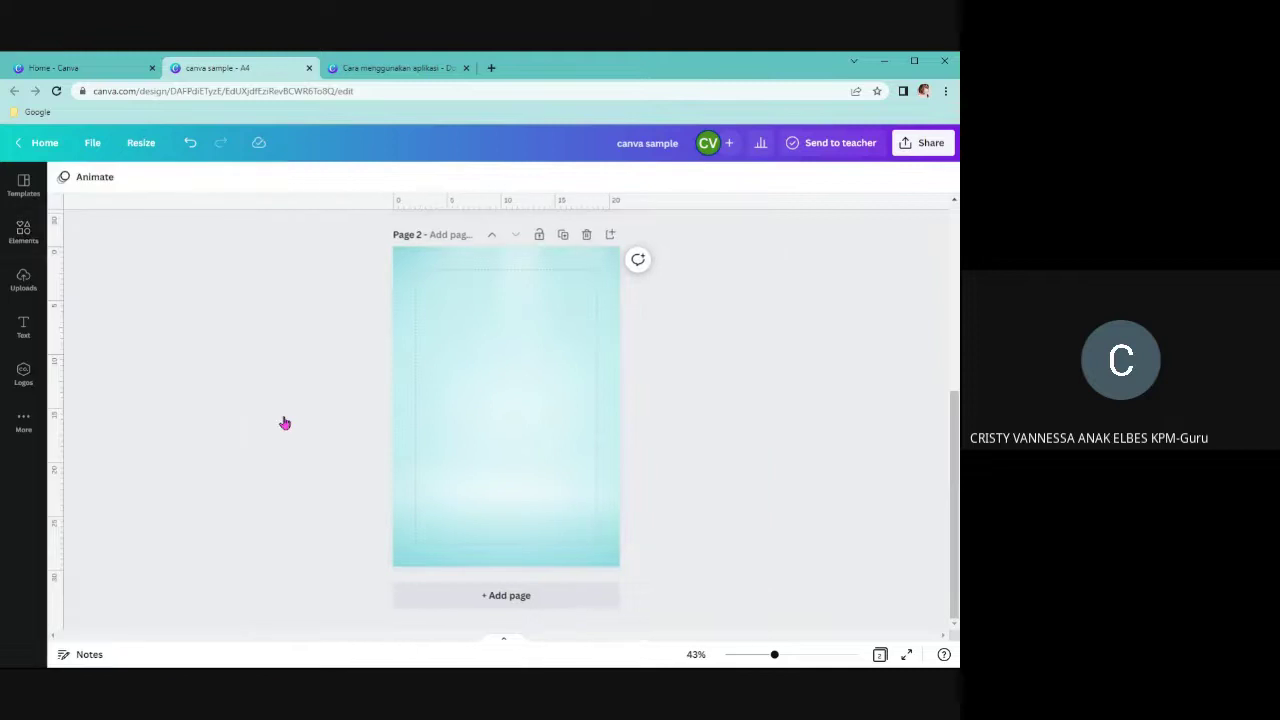
Select the blue band on page 1 for comparison, and lock and unlock page 2's background image
{"action": "scroll", "coordinate": [577, 374], "scroll_direction": "up", "scroll_amount": 5}
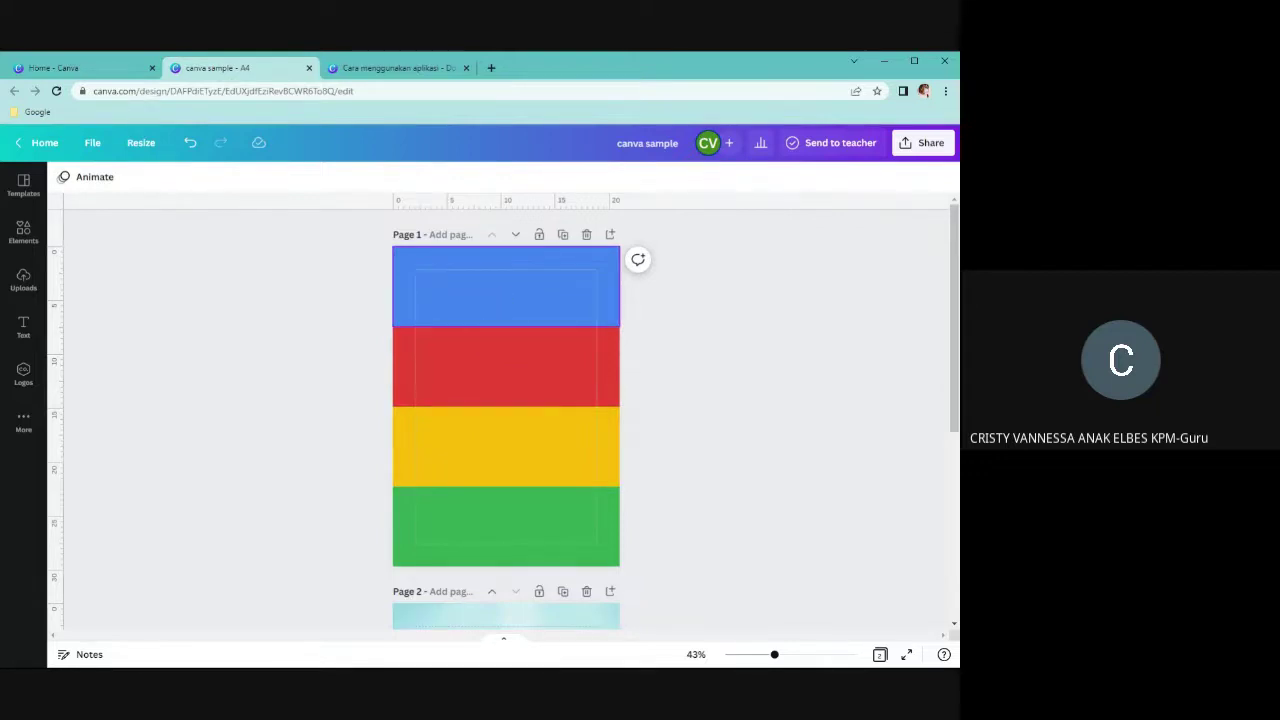
{"action": "left_click", "coordinate": [506, 298]}
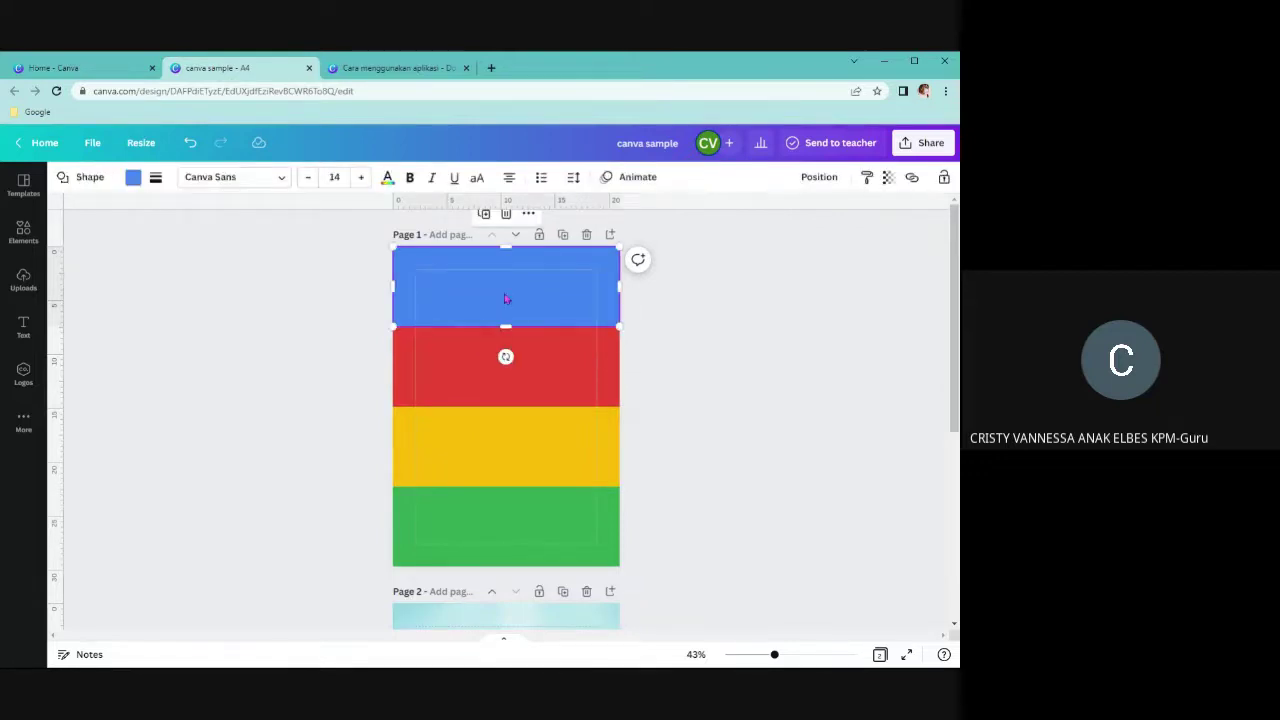
{"action": "scroll", "coordinate": [508, 330], "scroll_direction": "down", "scroll_amount": 3}
{"action": "left_click", "coordinate": [506, 511]}
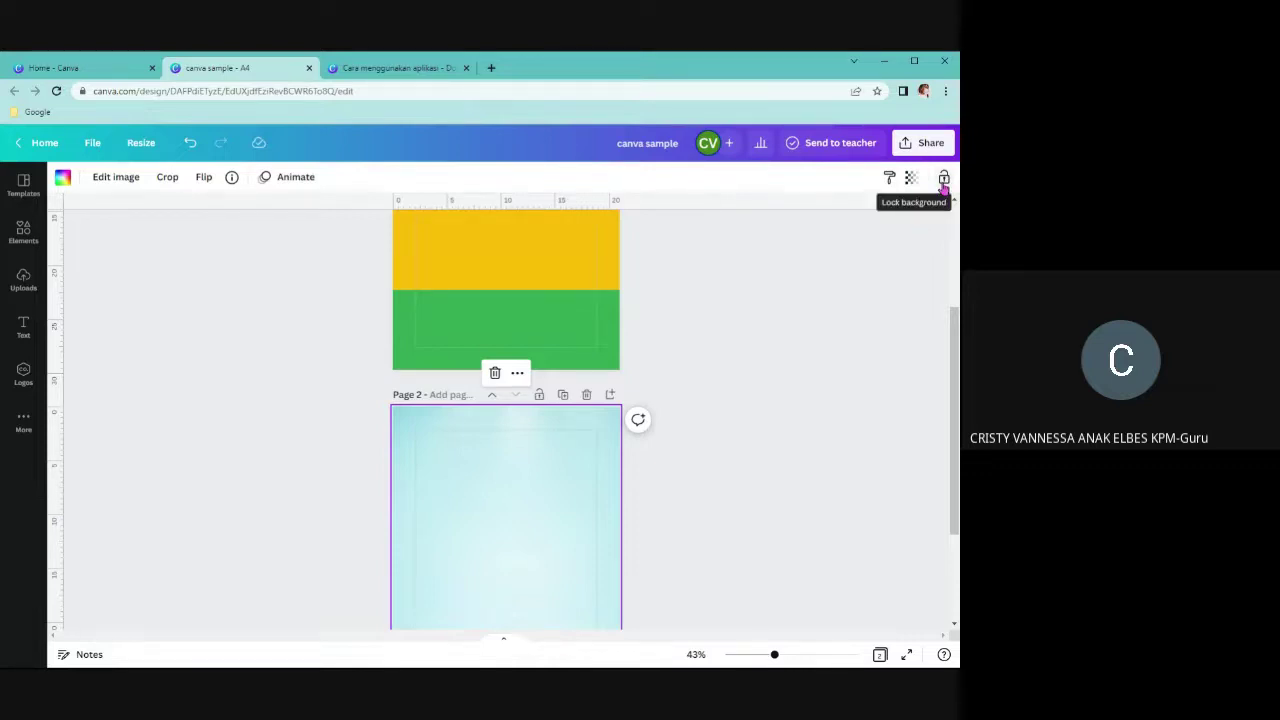
{"action": "left_click", "coordinate": [942, 182]}
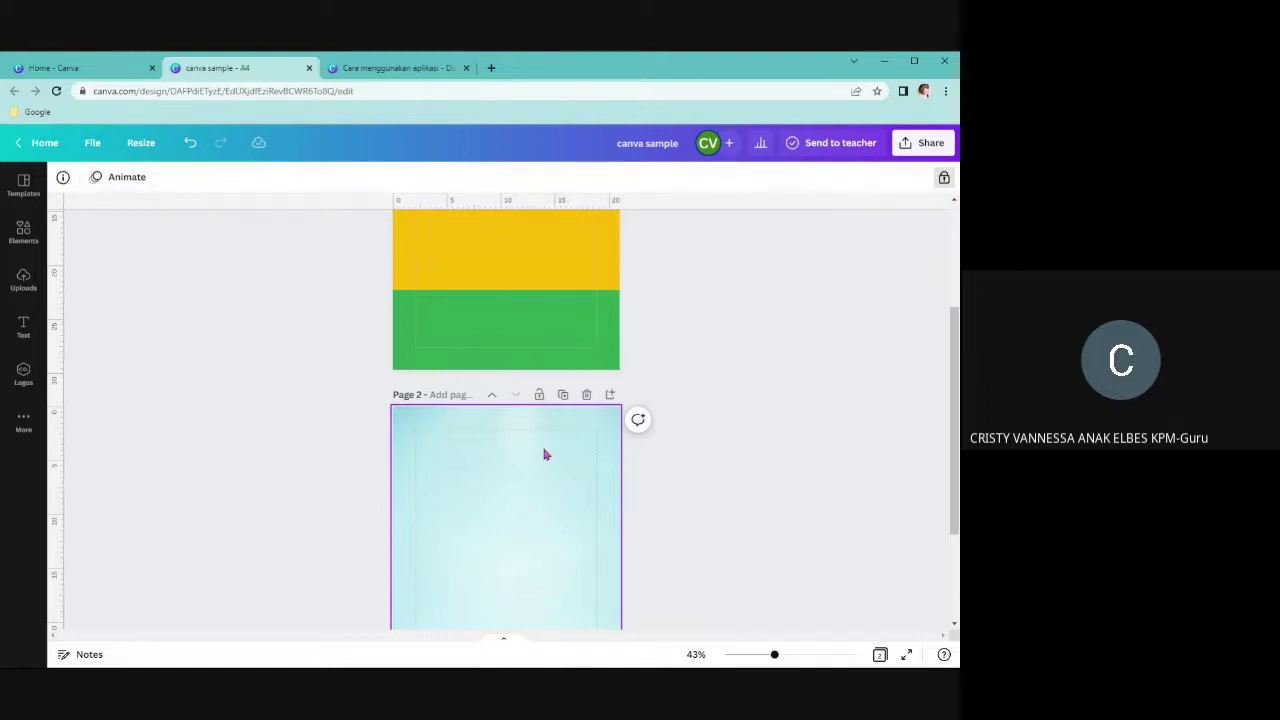
{"action": "left_click", "coordinate": [943, 177]}
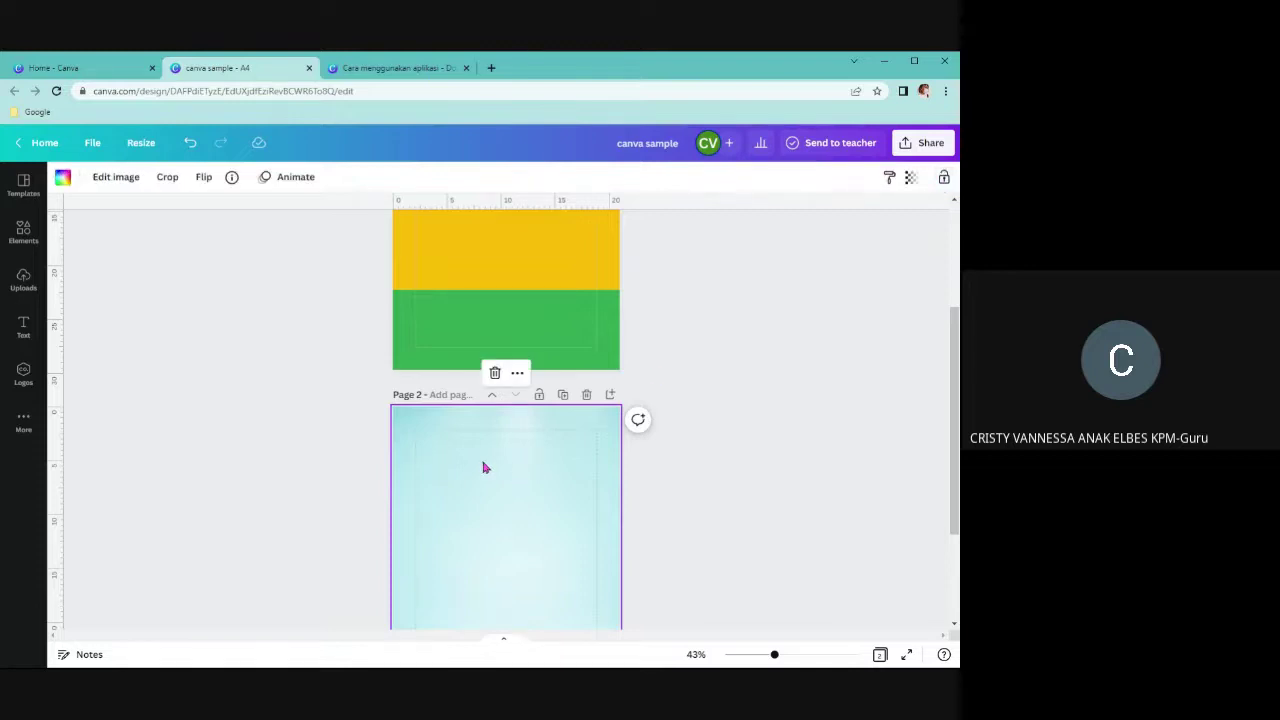
Add a default paragraph text box to page 2, move it slightly right of the page's centre, and deselect it
{"action": "key", "text": "t"}
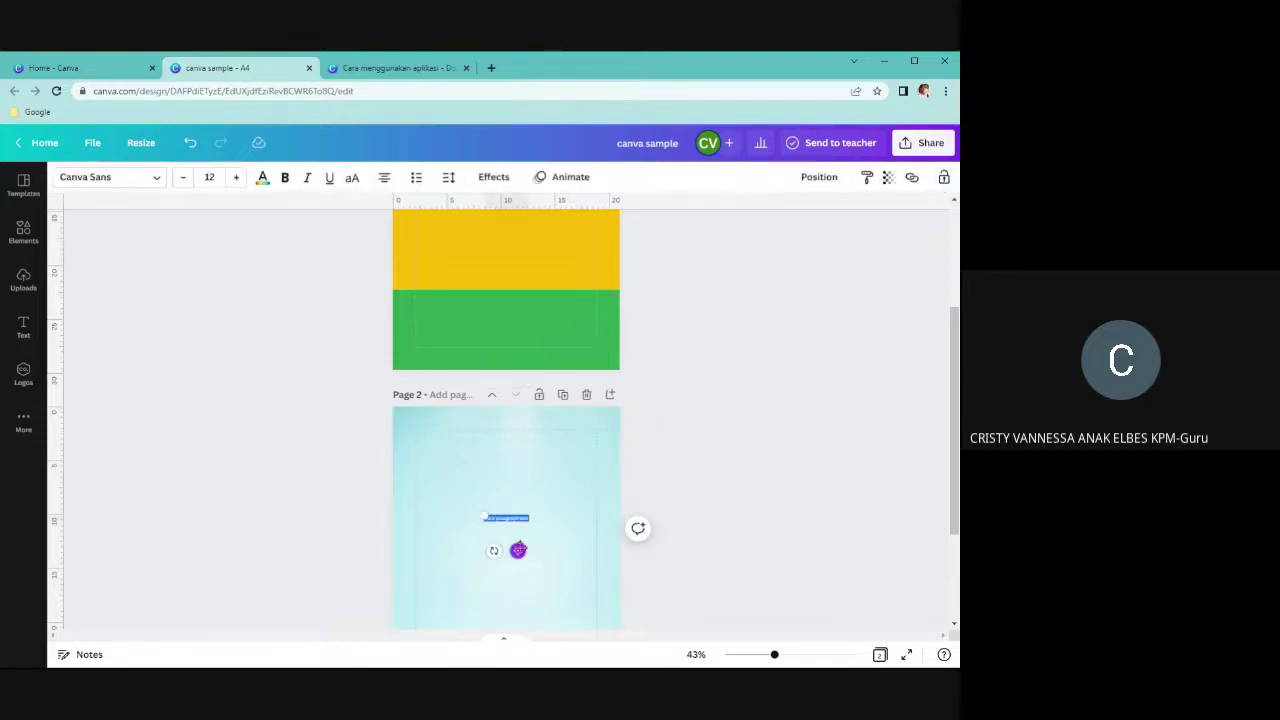
{"action": "left_click_drag", "start_coordinate": [517, 549], "coordinate": [543, 508]}
{"action": "left_click", "coordinate": [517, 514]}
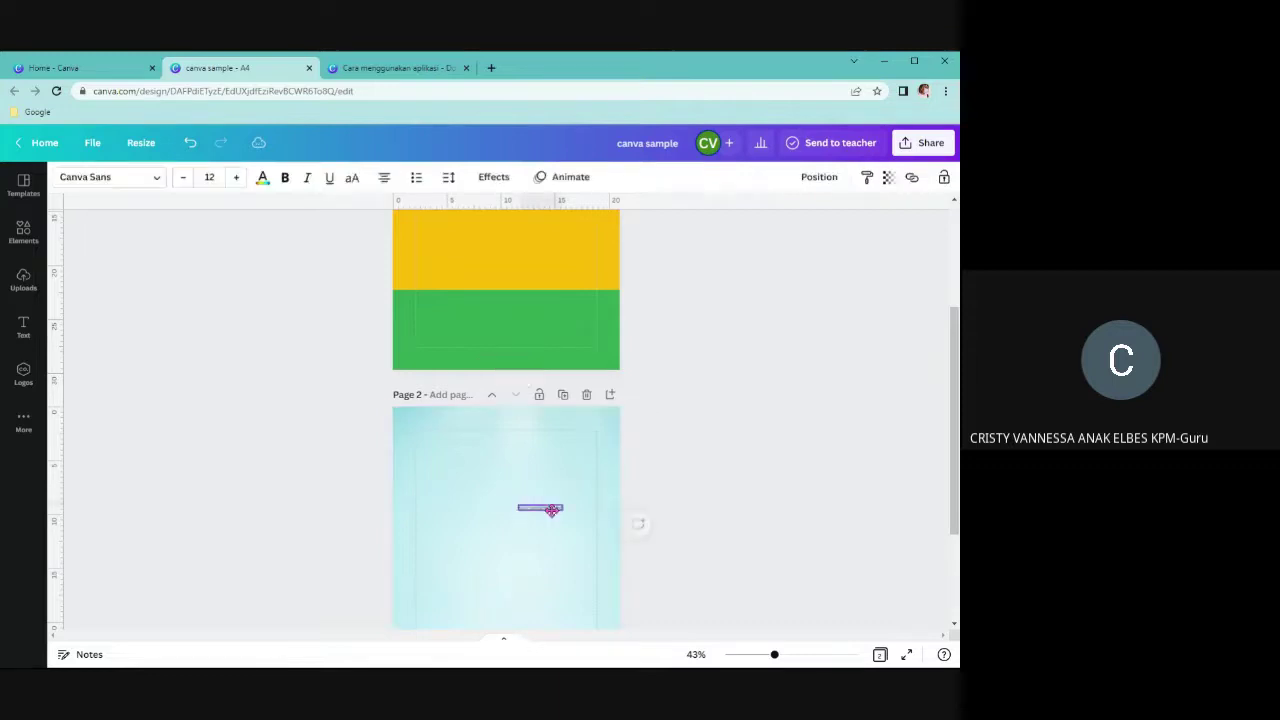
{"action": "left_click", "coordinate": [580, 428]}
{"action": "left_click_drag", "start_coordinate": [580, 428], "coordinate": [559, 456]}
{"action": "left_click", "coordinate": [545, 481]}
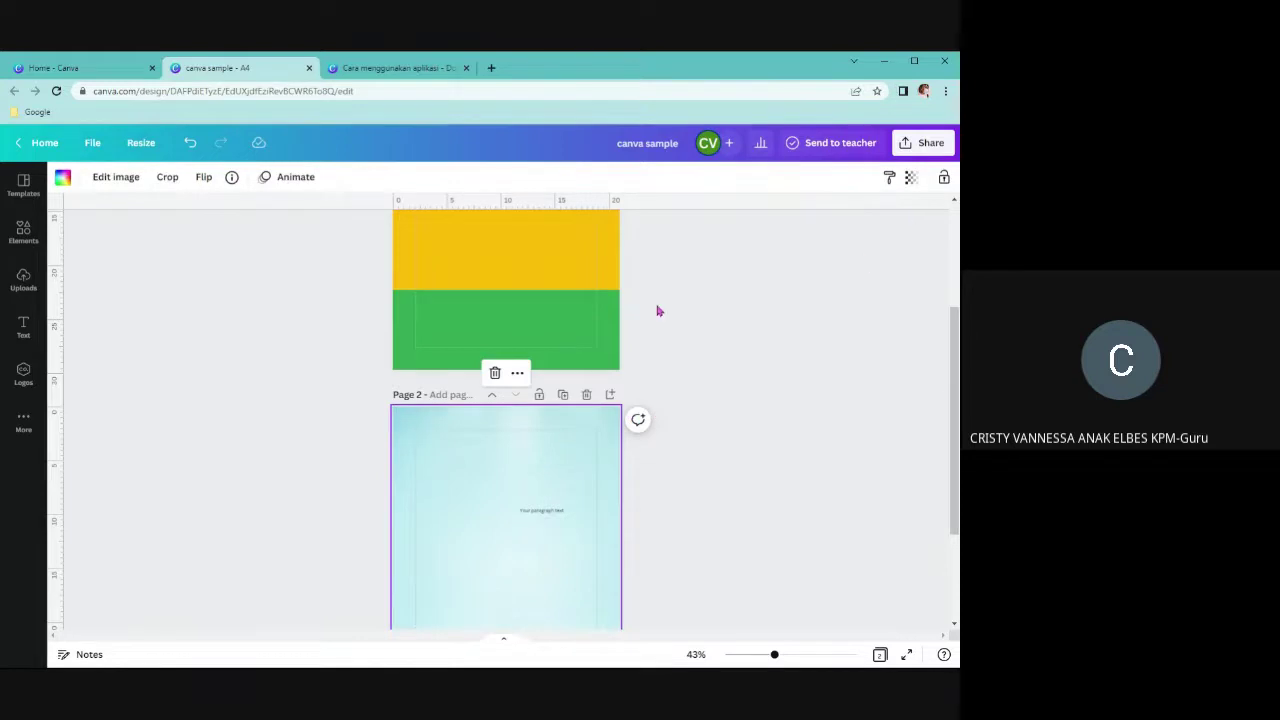
Check that the bands on page 1 are separate shapes, and lock the teal background image on page 2
{"action": "left_click", "coordinate": [540, 322]}
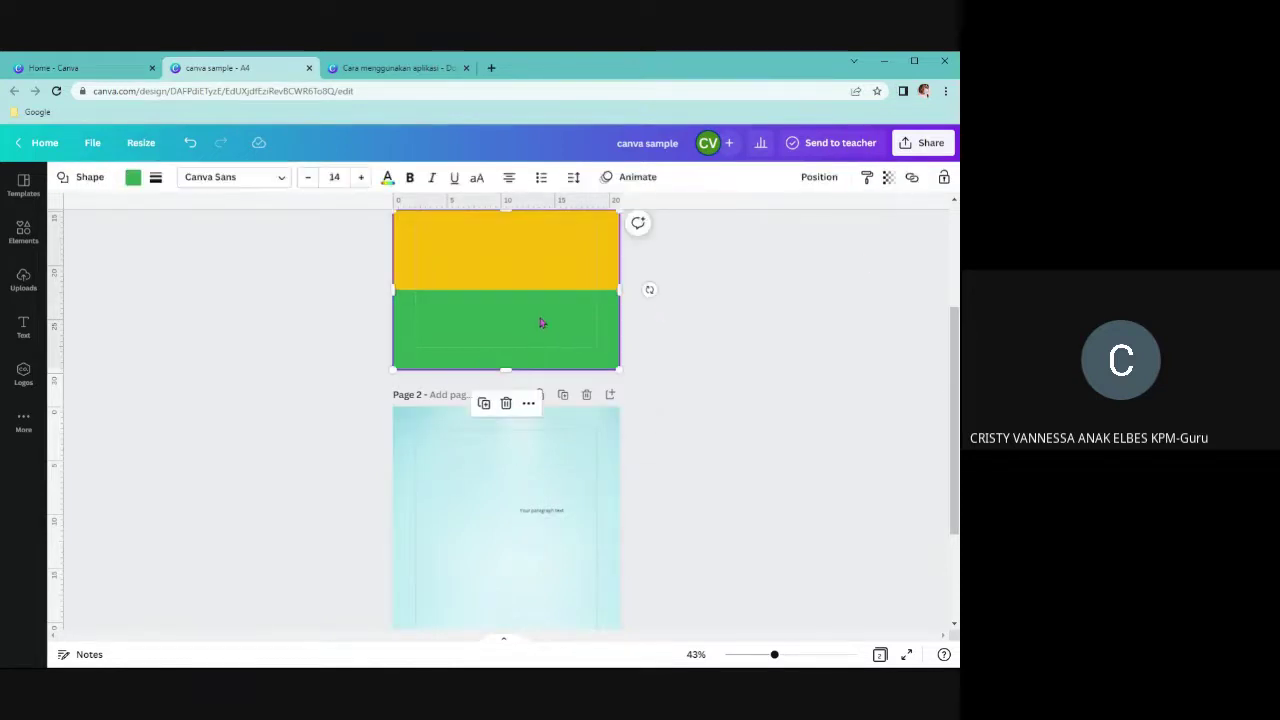
{"action": "scroll", "coordinate": [562, 300], "scroll_direction": "up", "scroll_amount": 3}
{"action": "mouse_move", "coordinate": [527, 354]}
{"action": "left_mouse_down"}
{"action": "mouse_move", "coordinate": [556, 359]}
{"action": "mouse_move", "coordinate": [525, 358]}
{"action": "mouse_move", "coordinate": [527, 425]}
{"action": "mouse_move", "coordinate": [528, 366]}
{"action": "left_mouse_up"}
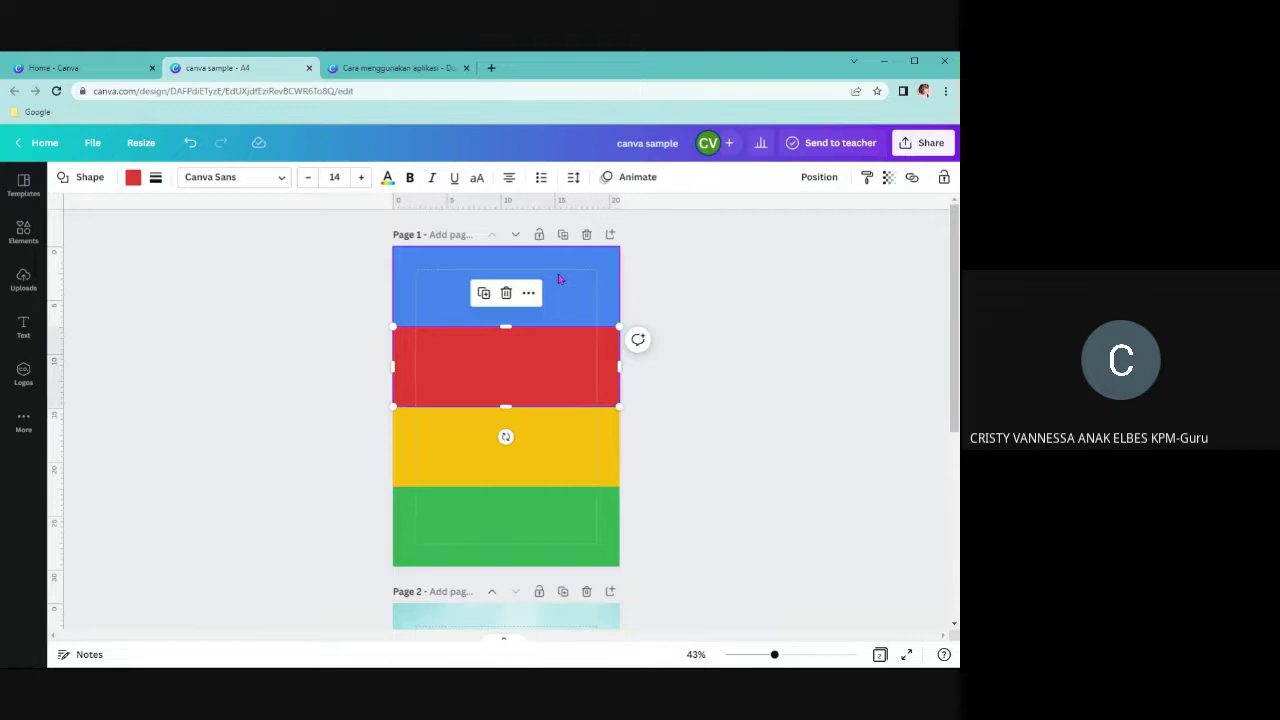
{"action": "scroll", "coordinate": [514, 546], "scroll_direction": "down", "scroll_amount": 2}
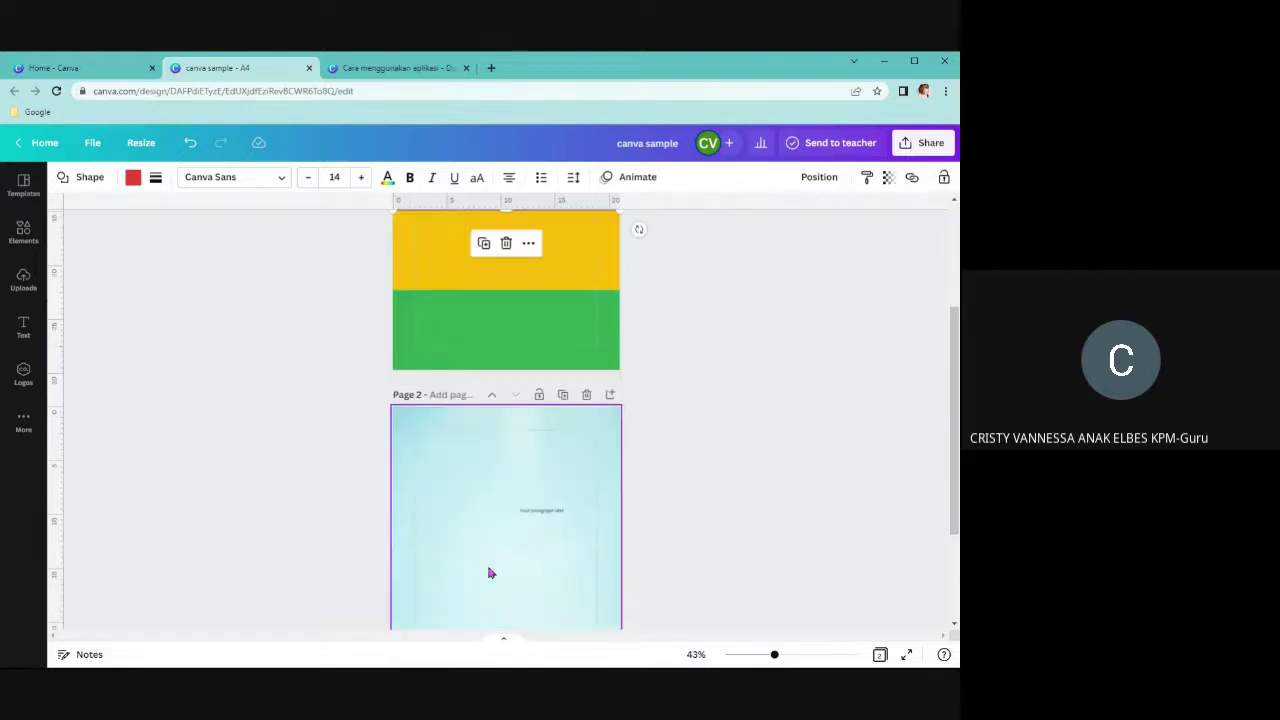
{"action": "left_click", "coordinate": [490, 573]}
{"action": "left_click", "coordinate": [941, 179]}
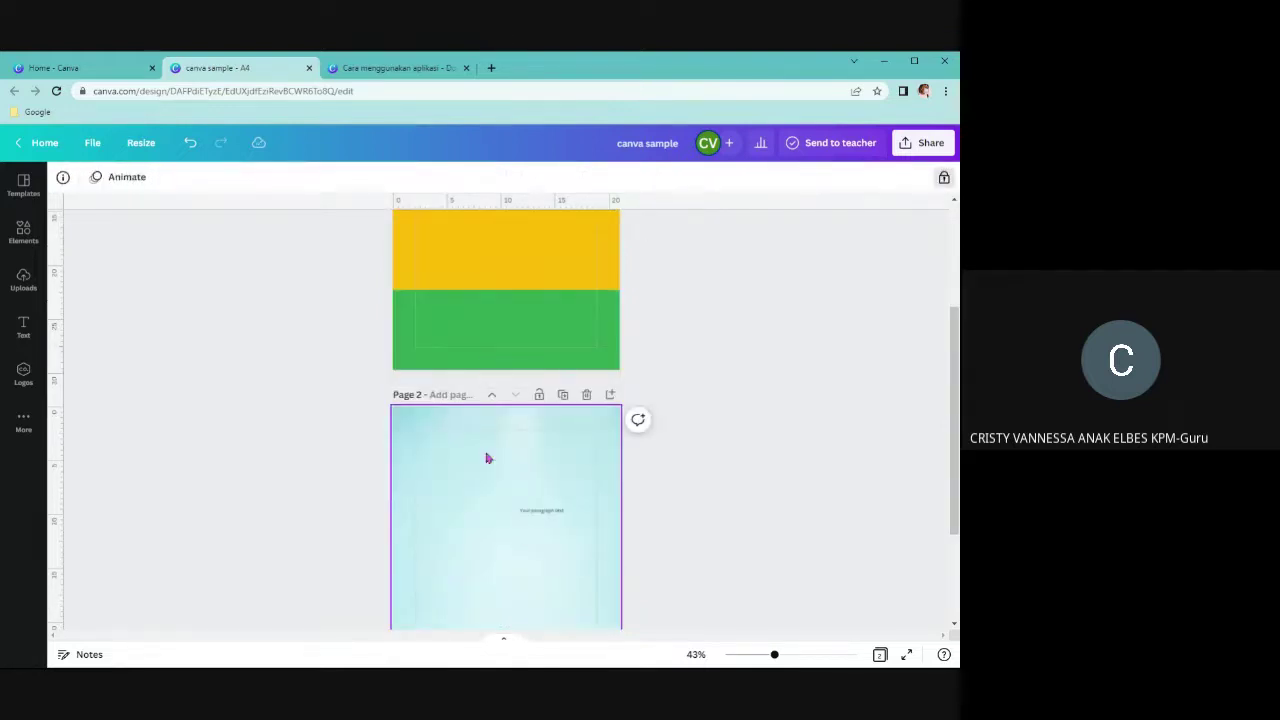
Select the blue, red, yellow and green bands on page 1 together and group them
{"action": "scroll", "coordinate": [486, 455], "scroll_direction": "up", "scroll_amount": 2}
{"action": "left_click", "coordinate": [487, 289]}
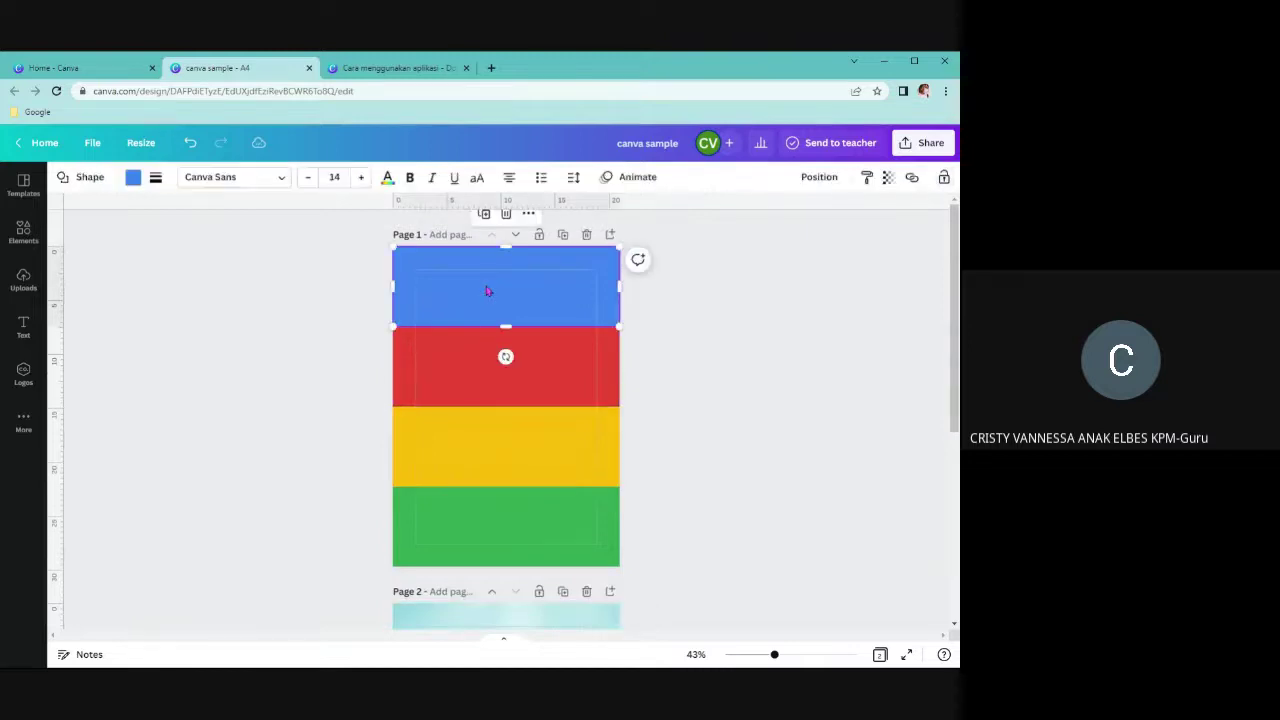
{"action": "left_click", "coordinate": [480, 366]}
{"action": "left_click", "coordinate": [475, 469]}
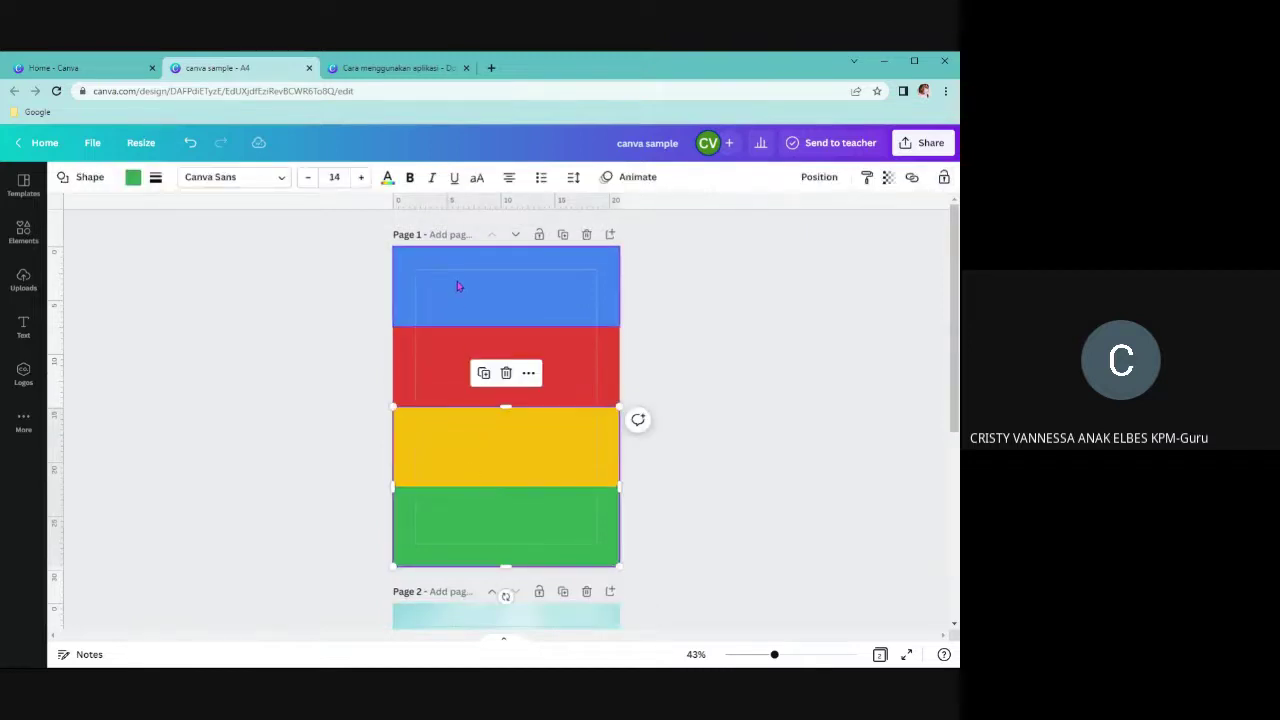
{"action": "left_click", "coordinate": [744, 350]}
{"action": "left_click", "coordinate": [482, 311]}
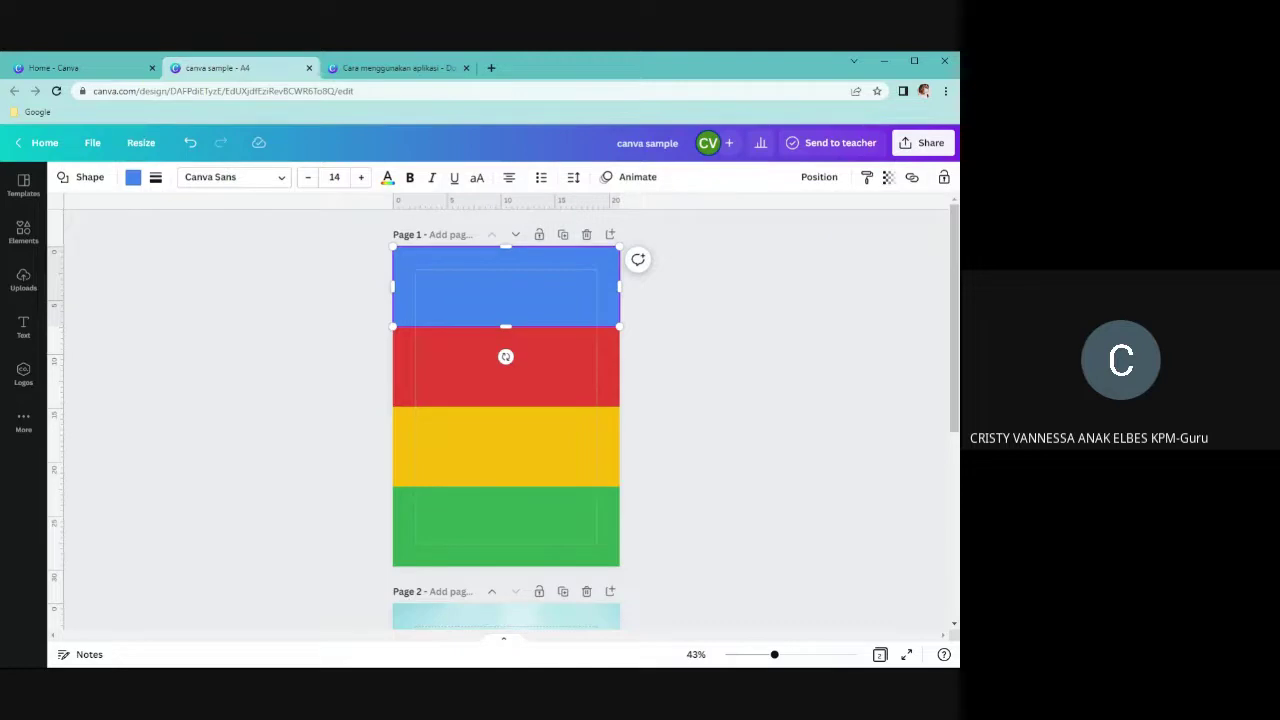
{"action": "left_click", "coordinate": [473, 364], "text": "shift"}
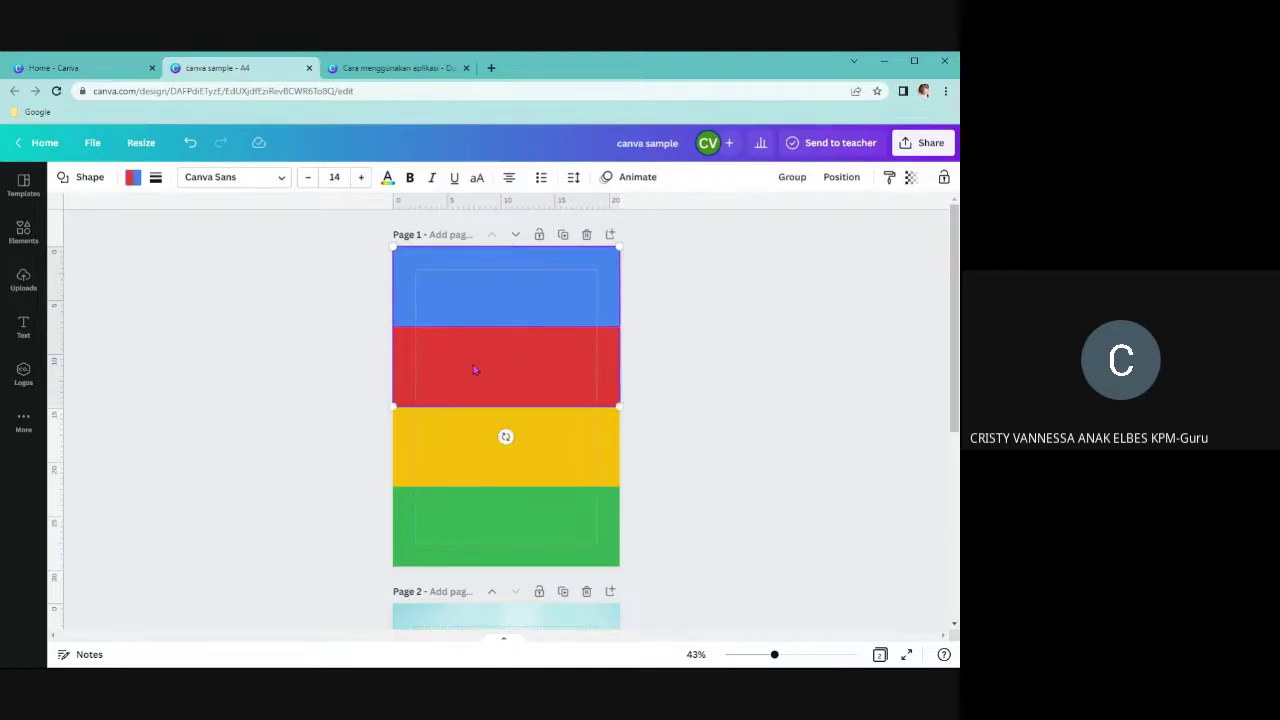
{"action": "left_click", "coordinate": [464, 441], "text": "shift"}
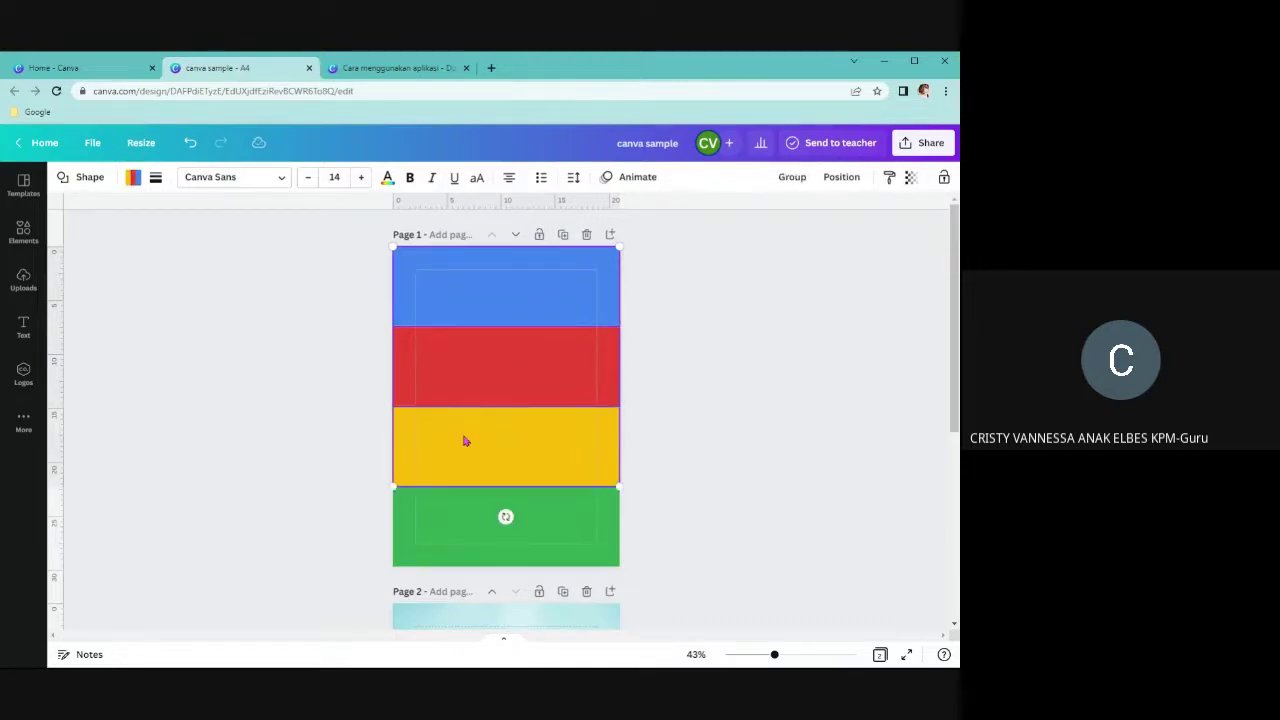
{"action": "left_click", "coordinate": [460, 523], "text": "shift"}
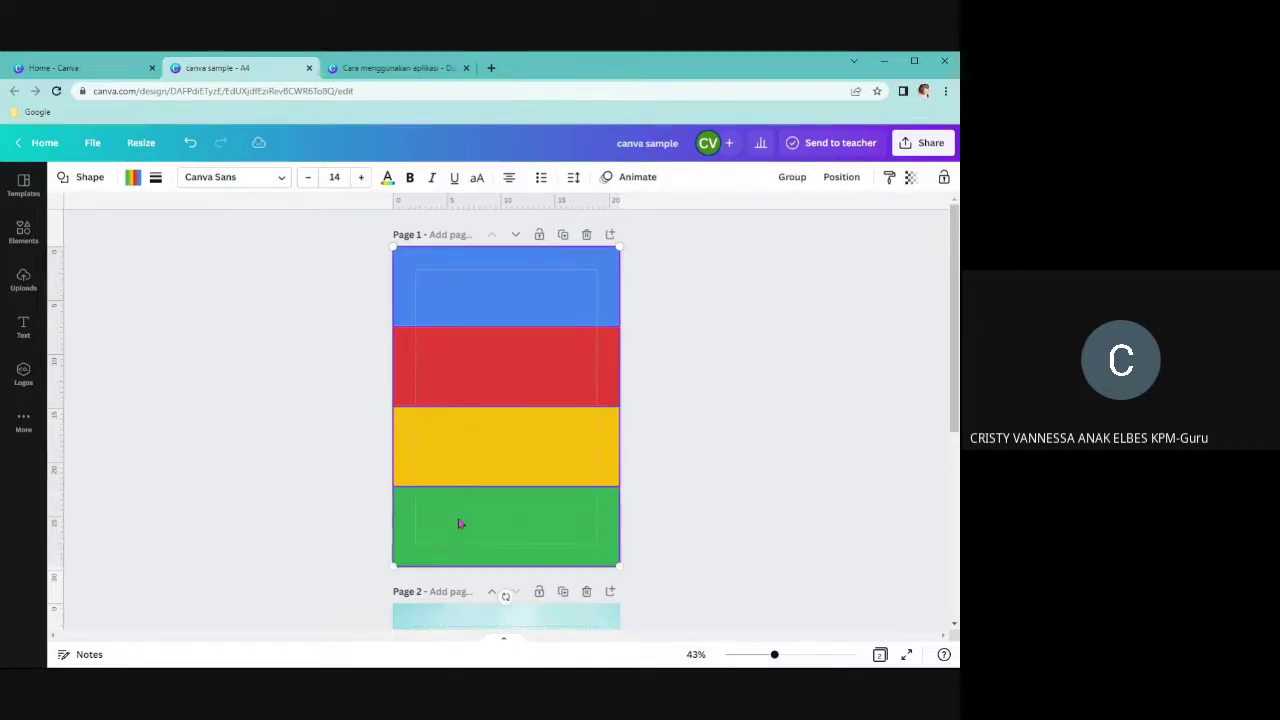
{"action": "left_click", "coordinate": [793, 177]}
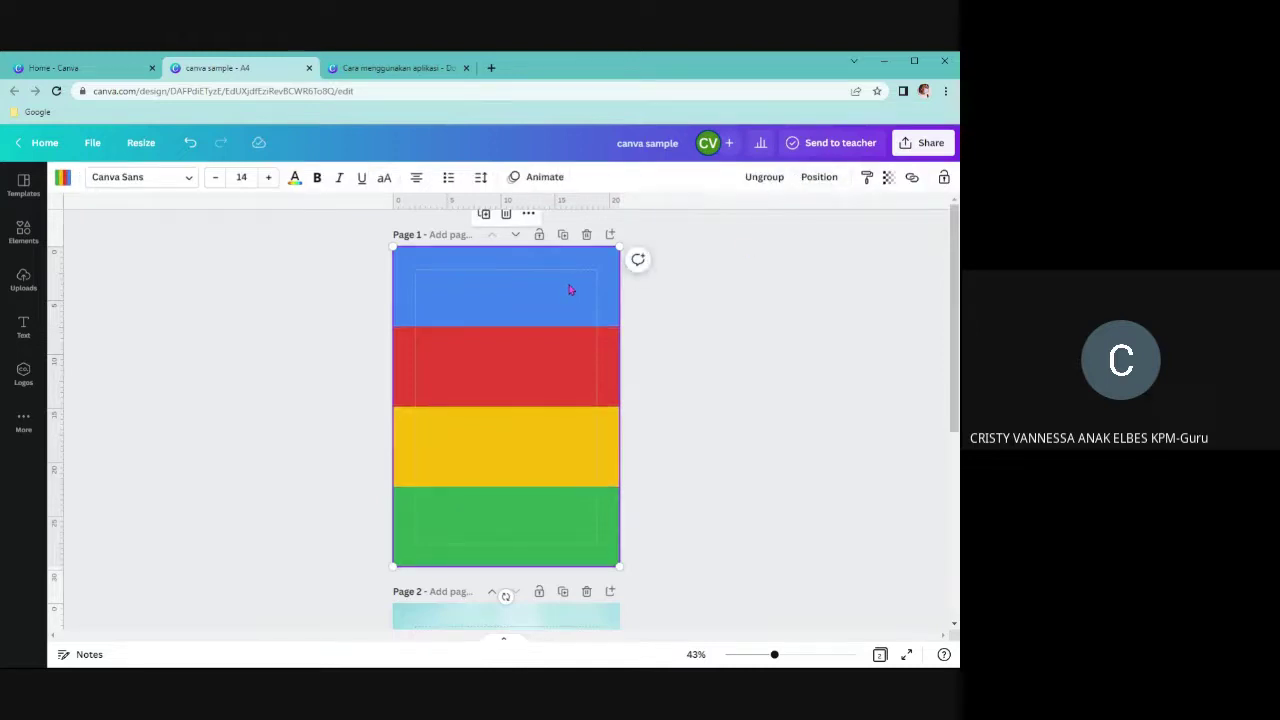
Lock the blue band inside the group and test whether the red band can still be moved
{"action": "mouse_move", "coordinate": [569, 290]}
{"action": "left_mouse_down"}
{"action": "mouse_move", "coordinate": [594, 294]}
{"action": "mouse_move", "coordinate": [573, 310]}
{"action": "mouse_move", "coordinate": [570, 291]}
{"action": "left_mouse_up"}
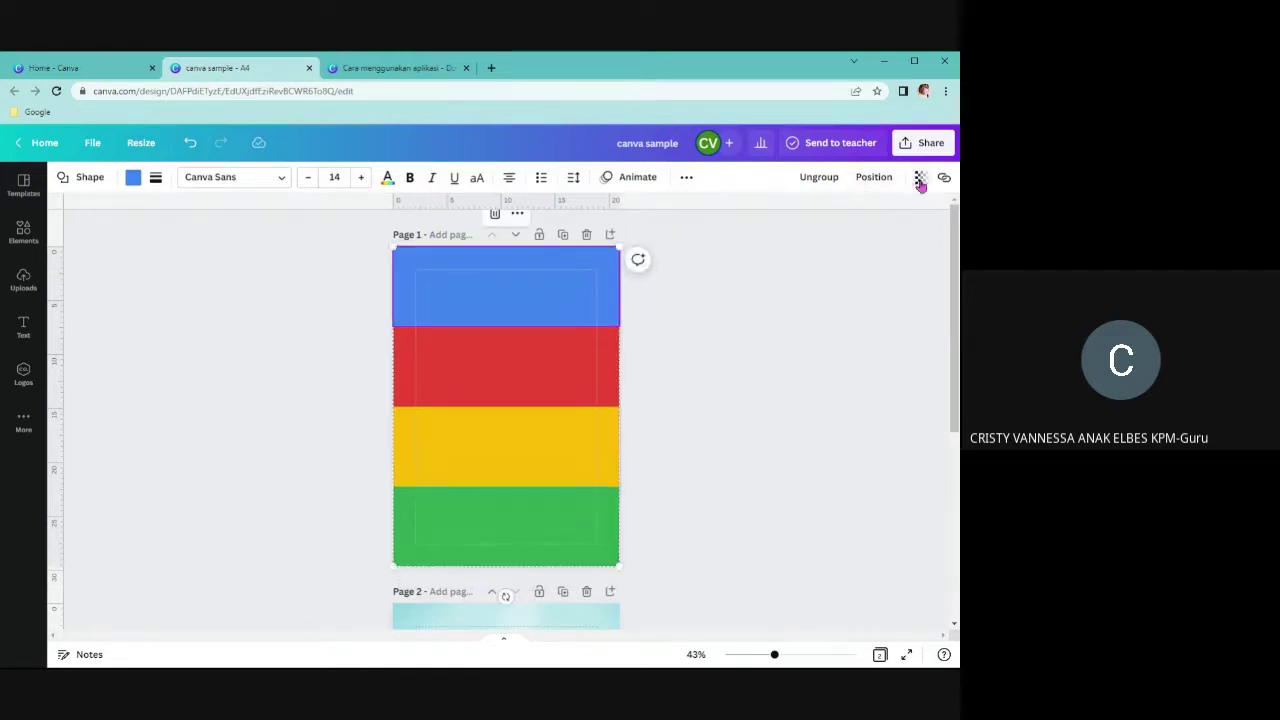
{"action": "left_click", "coordinate": [688, 180]}
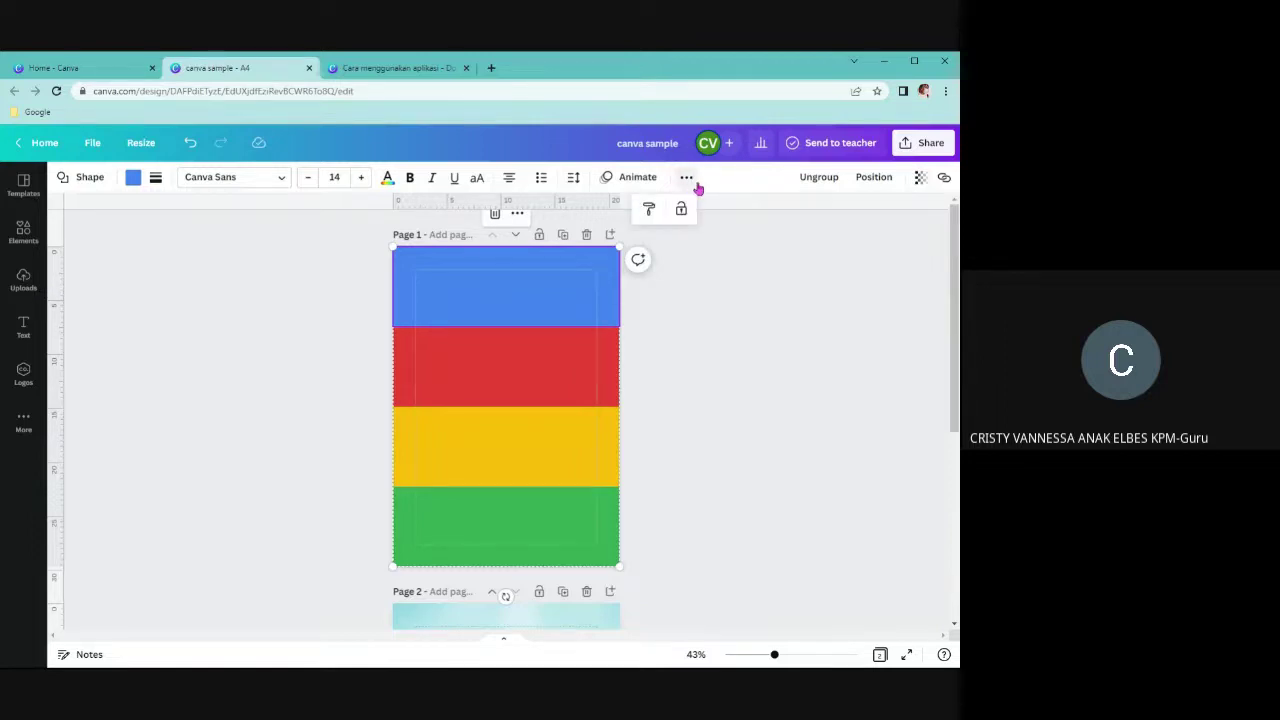
{"action": "left_click", "coordinate": [681, 211]}
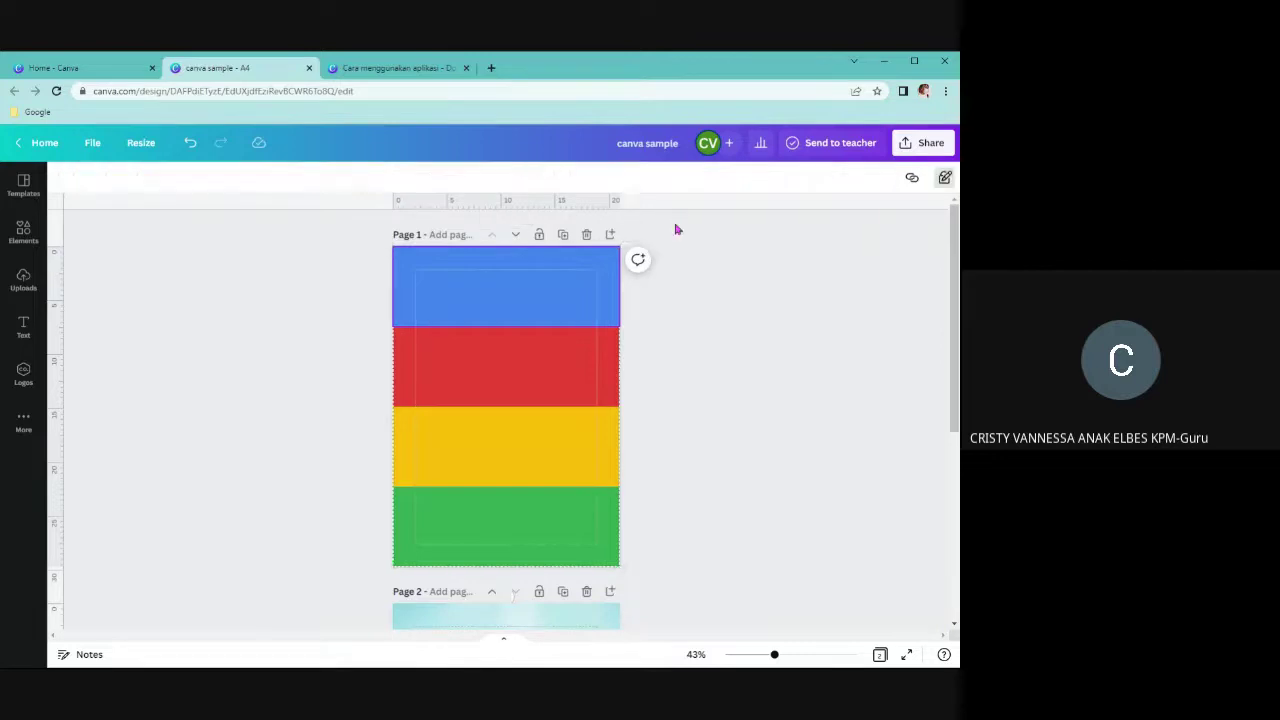
{"action": "left_click", "coordinate": [554, 357]}
{"action": "mouse_move", "coordinate": [554, 357]}
{"action": "left_mouse_down"}
{"action": "mouse_move", "coordinate": [554, 385]}
{"action": "mouse_move", "coordinate": [551, 354]}
{"action": "left_mouse_up"}
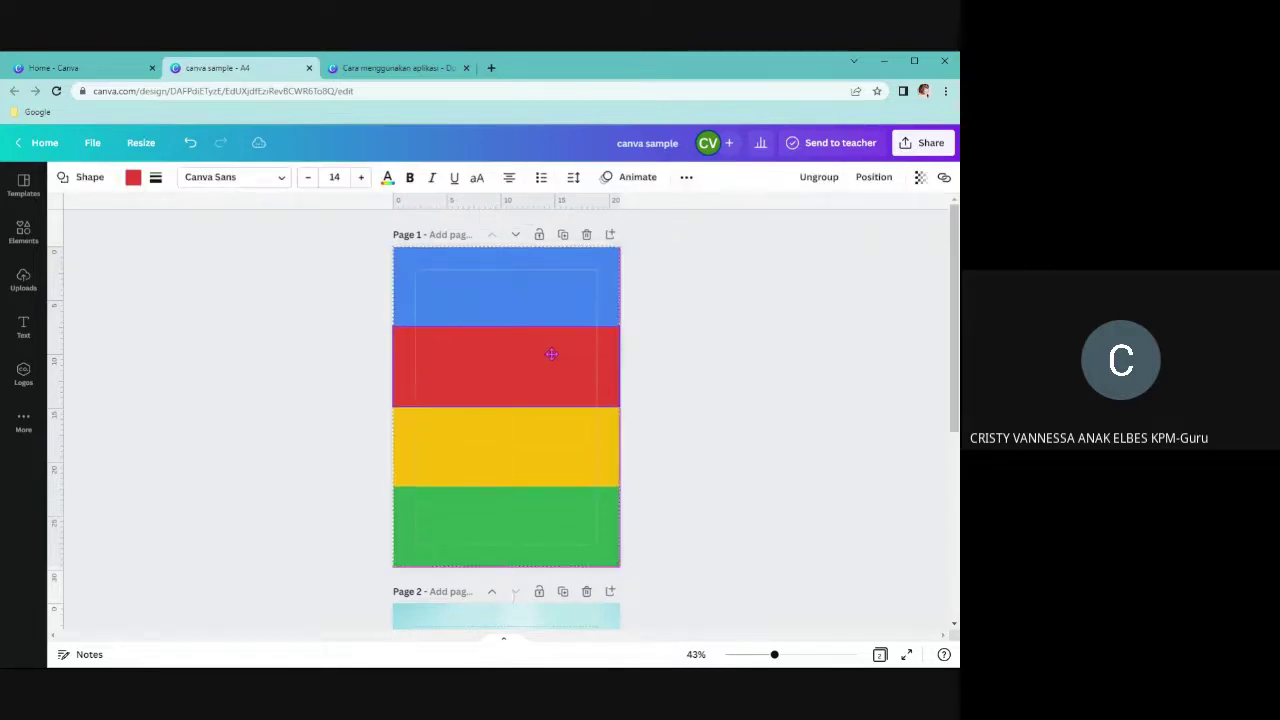
Ungroup the four coloured bands on page 1 and lock them all in place
{"action": "left_click", "coordinate": [542, 329]}
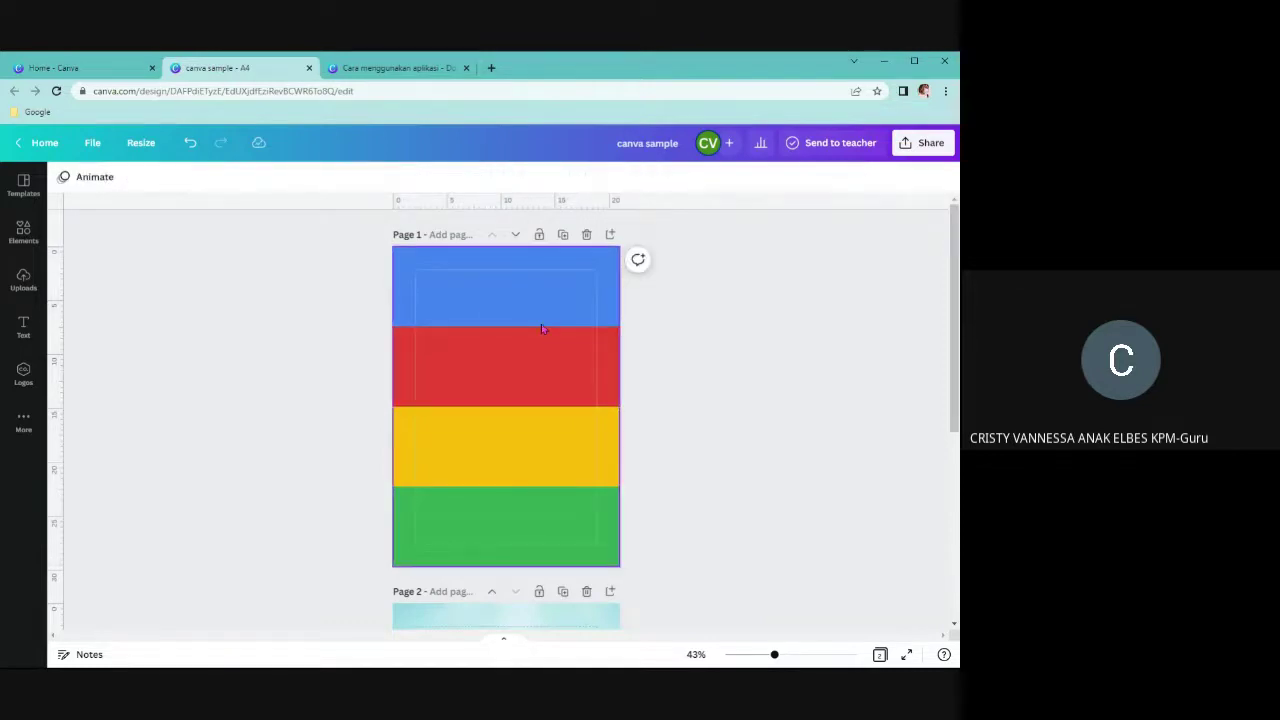
{"action": "left_click", "coordinate": [561, 309]}
{"action": "left_click", "coordinate": [528, 369]}
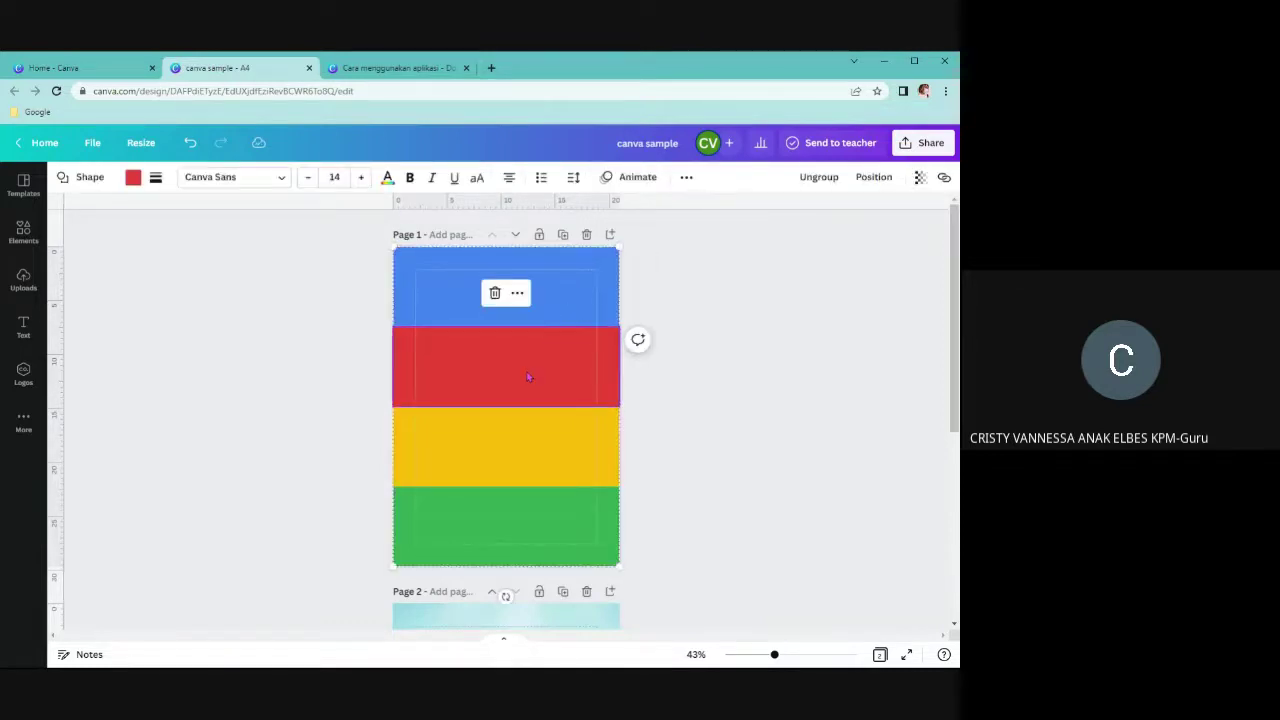
{"action": "left_click", "coordinate": [812, 197]}
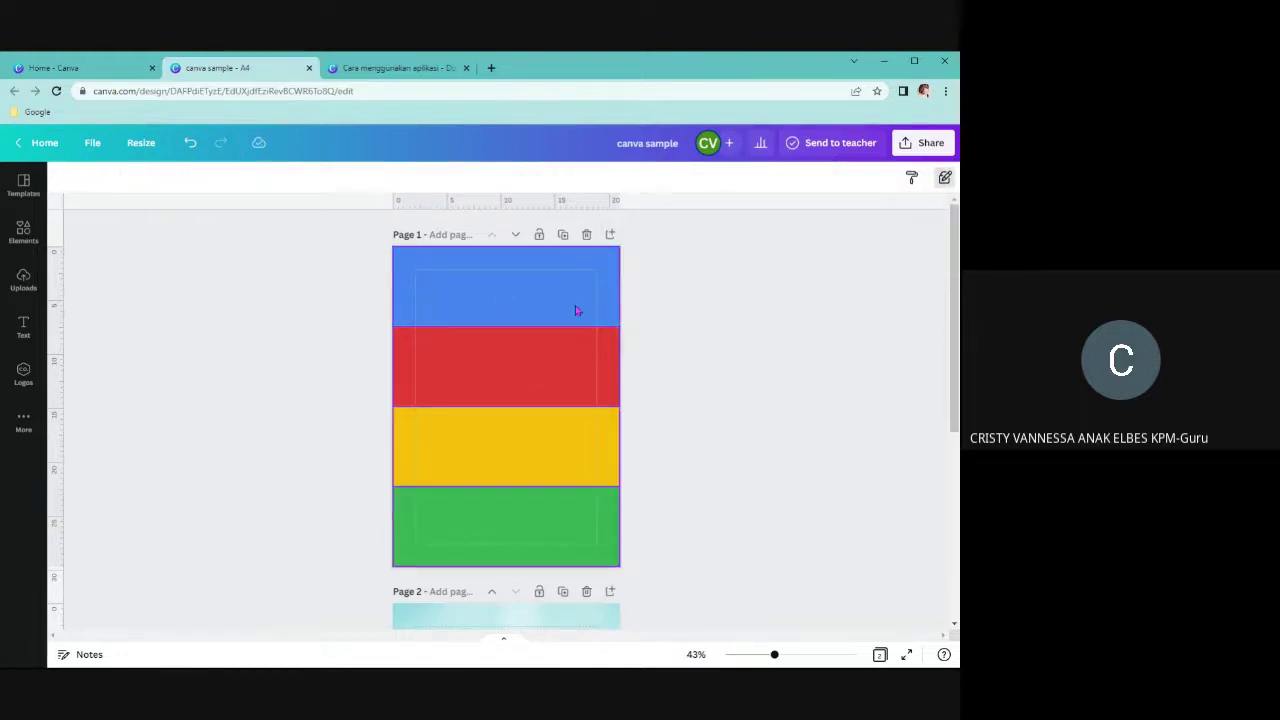
{"action": "left_click", "coordinate": [482, 318]}
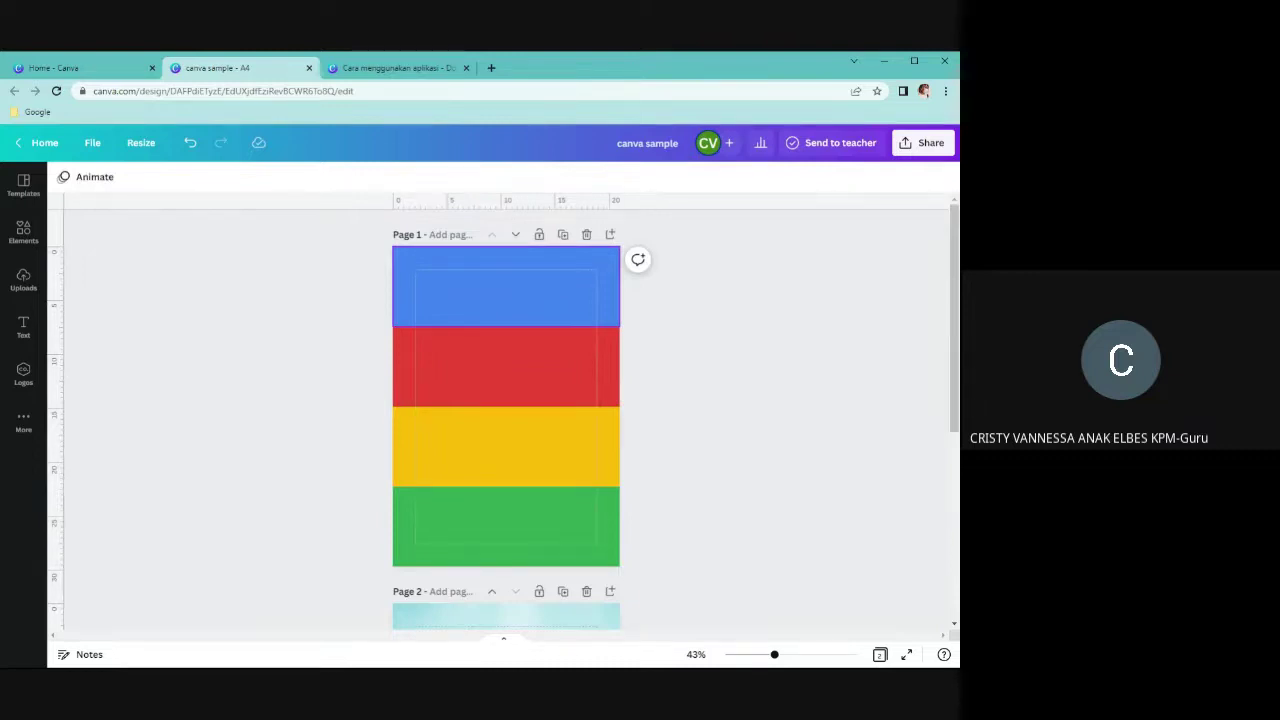
Add the white-text Kementerian Pendidikan logo to page 1, shrink it to about 3 cm wide and place it in the upper-left corner
{"action": "left_click", "coordinate": [34, 386]}
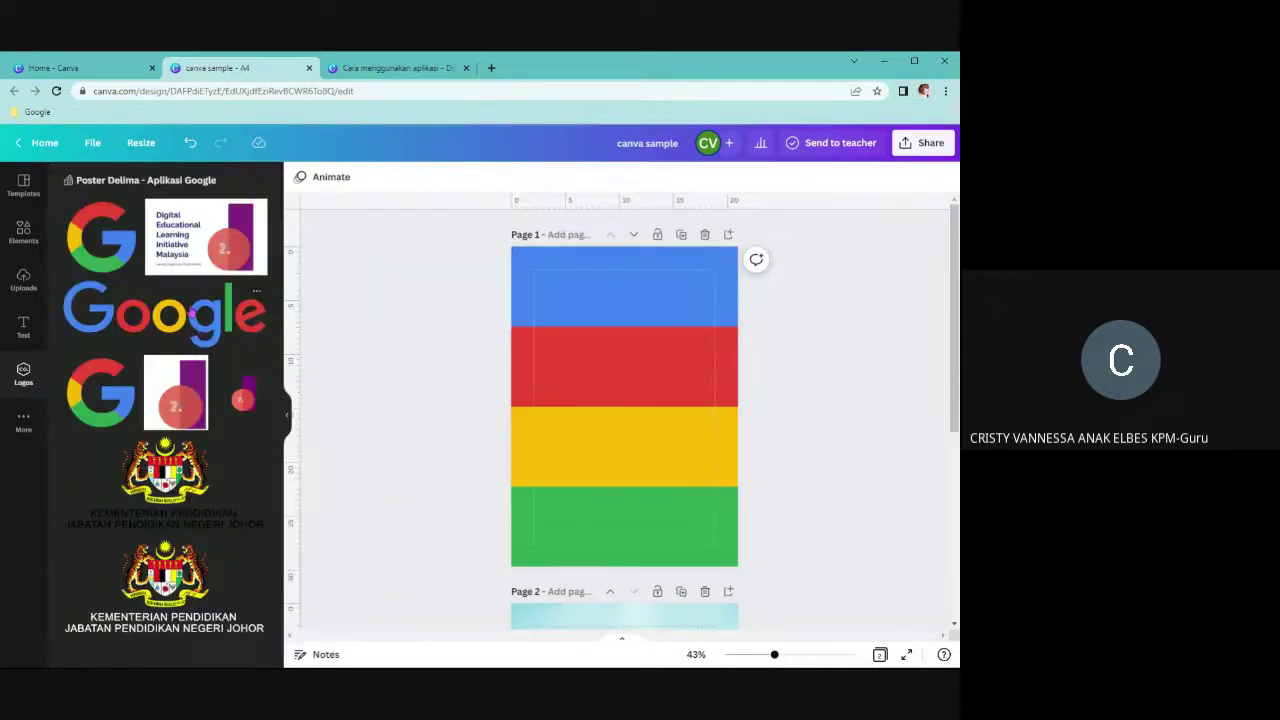
{"action": "left_click", "coordinate": [181, 628]}
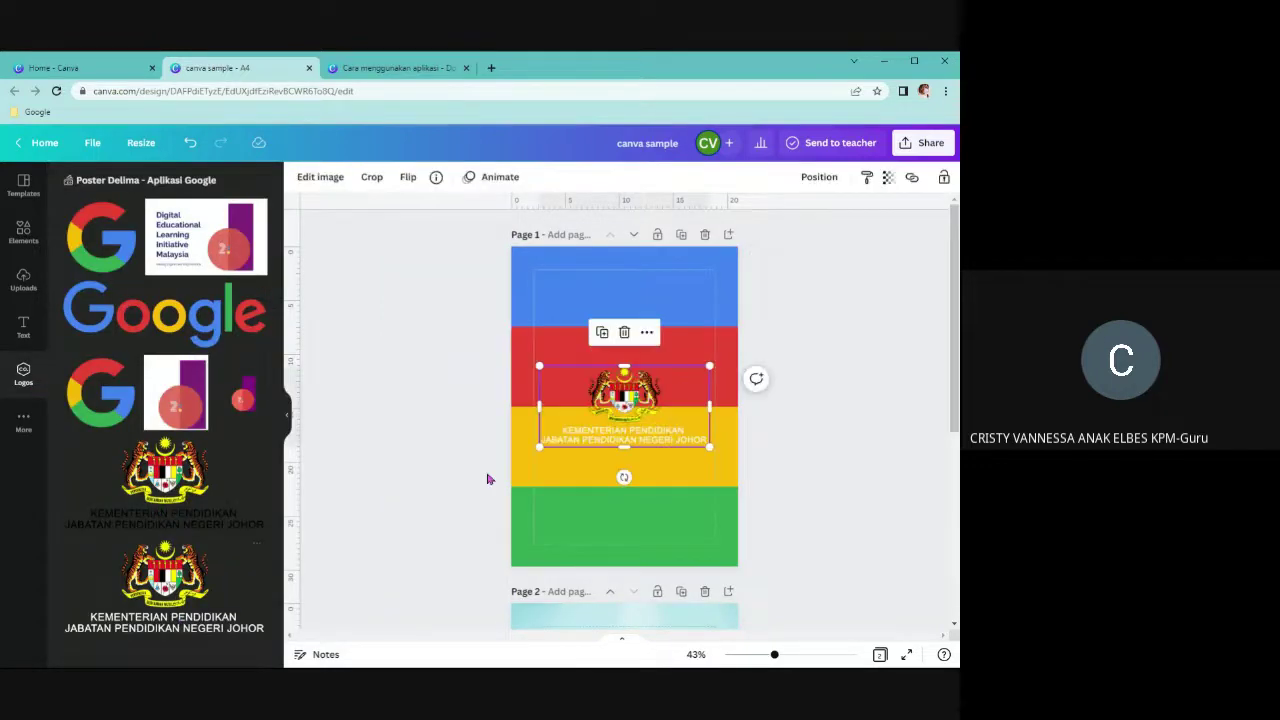
{"action": "left_click_drag", "start_coordinate": [642, 404], "coordinate": [636, 363]}
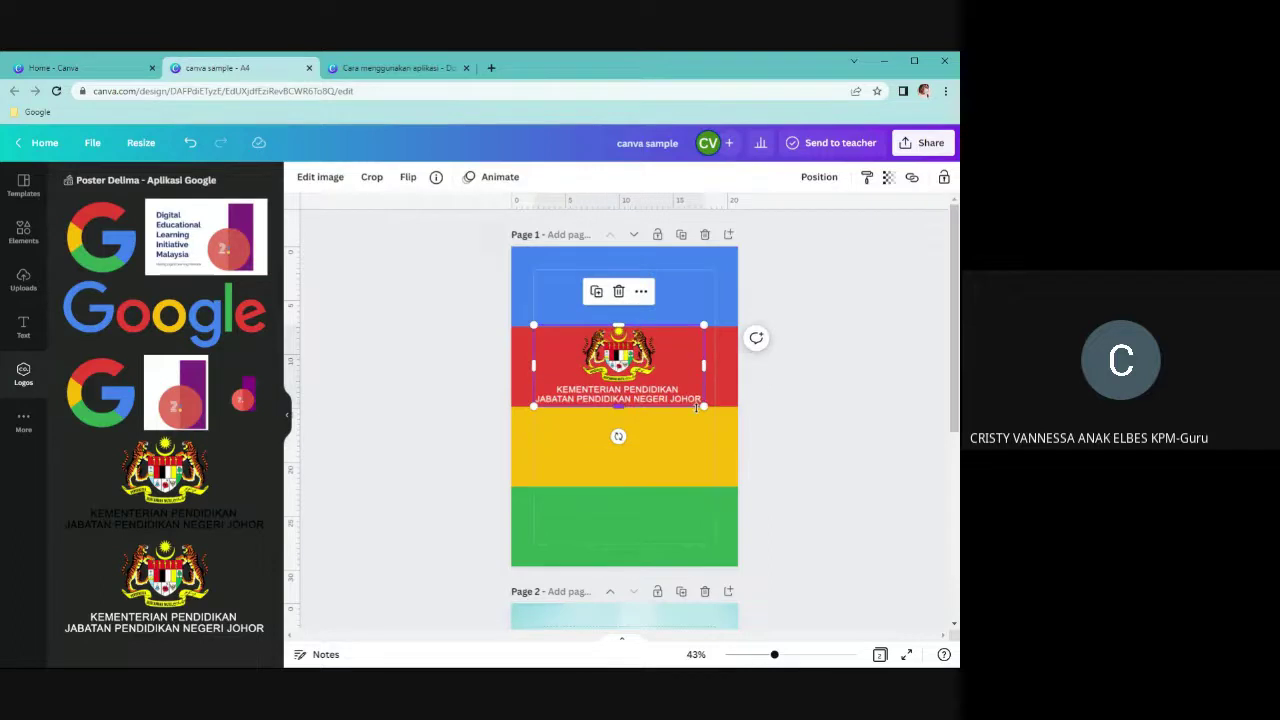
{"action": "left_click_drag", "start_coordinate": [703, 406], "coordinate": [567, 341]}
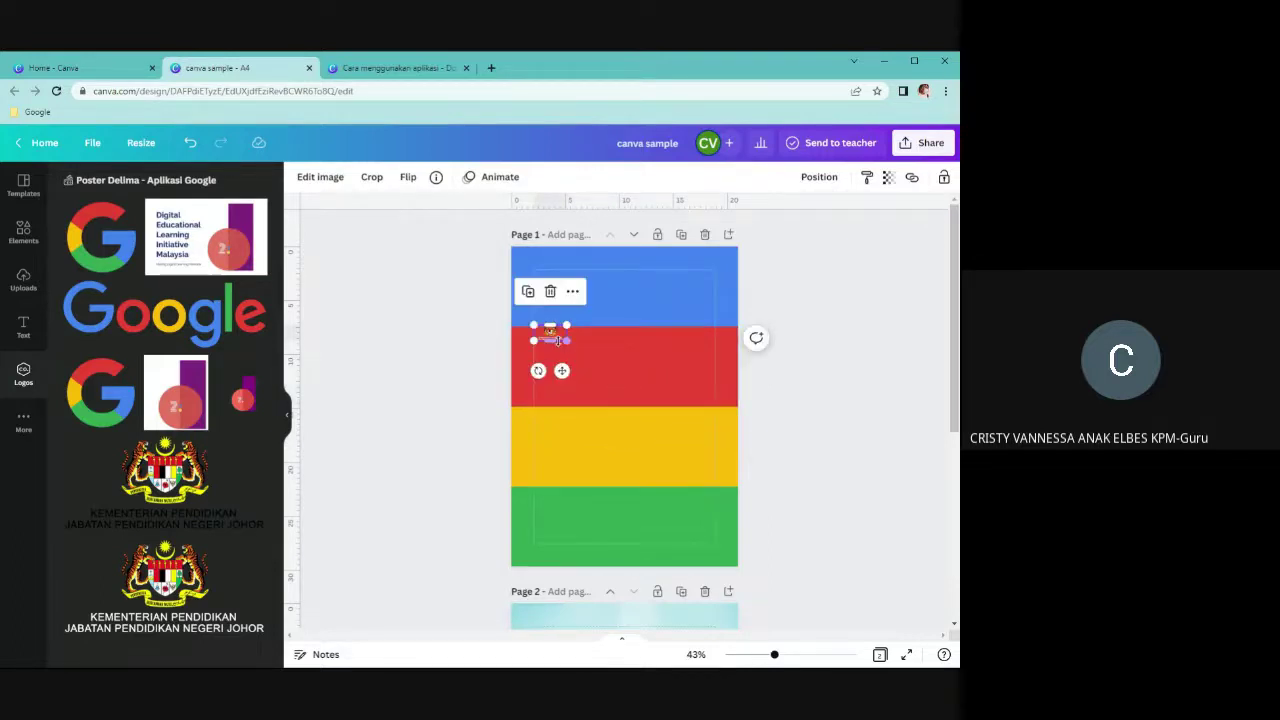
{"action": "left_click_drag", "start_coordinate": [567, 341], "coordinate": [537, 258]}
{"action": "left_click", "coordinate": [574, 316]}
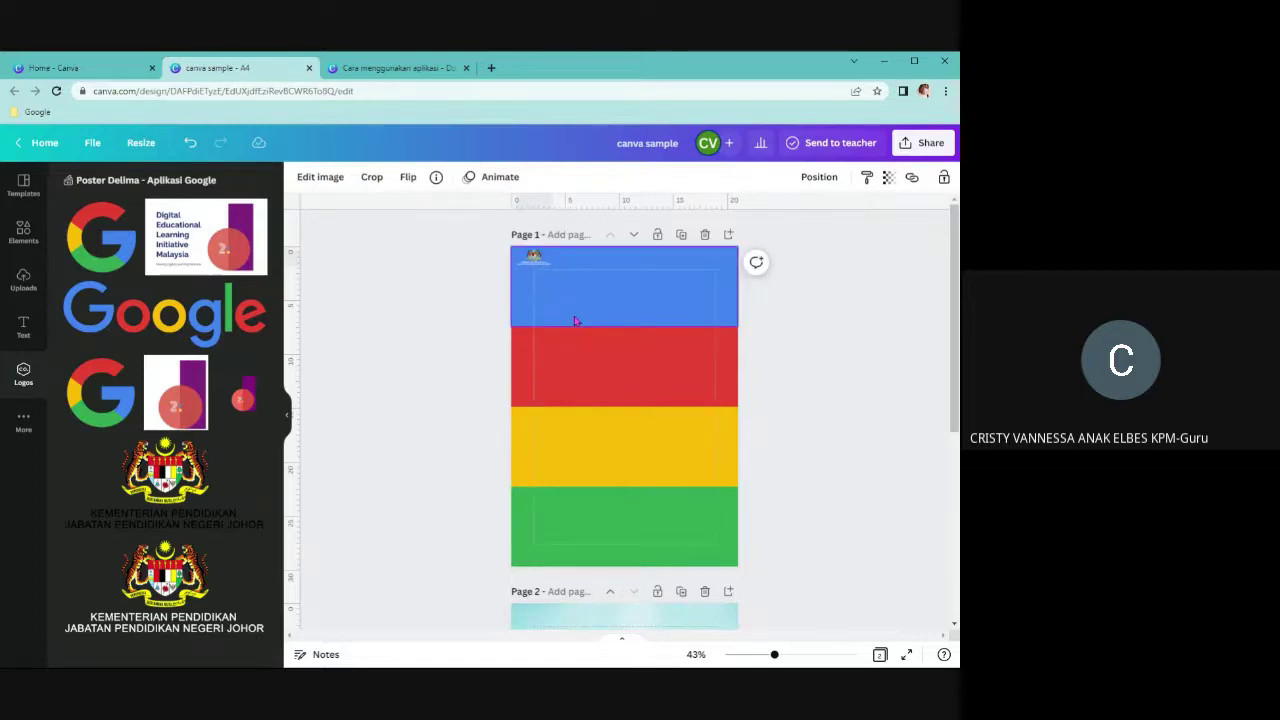
{"action": "left_click", "coordinate": [533, 256]}
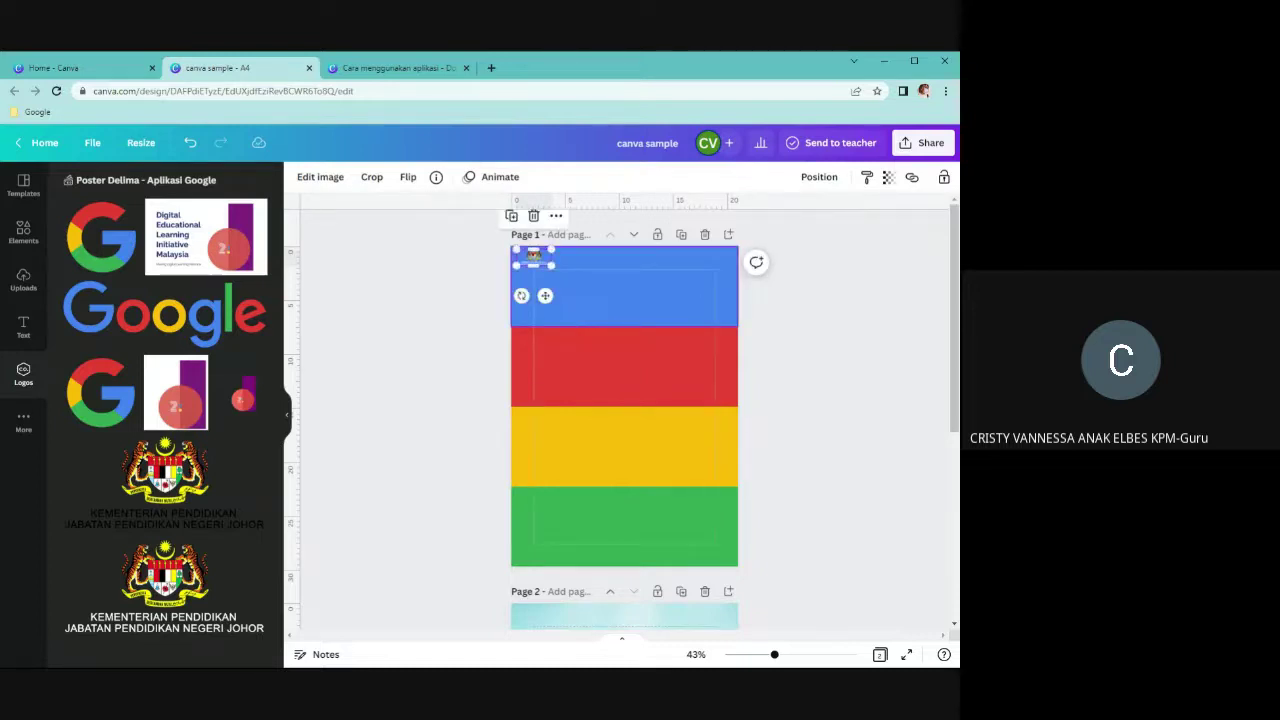
{"action": "left_click", "coordinate": [872, 386]}
Add the purple-and-red logo without background to page 1, trim its empty edges, and fit it about 2 cm wide in the upper-right corner
{"action": "left_click", "coordinate": [253, 412]}
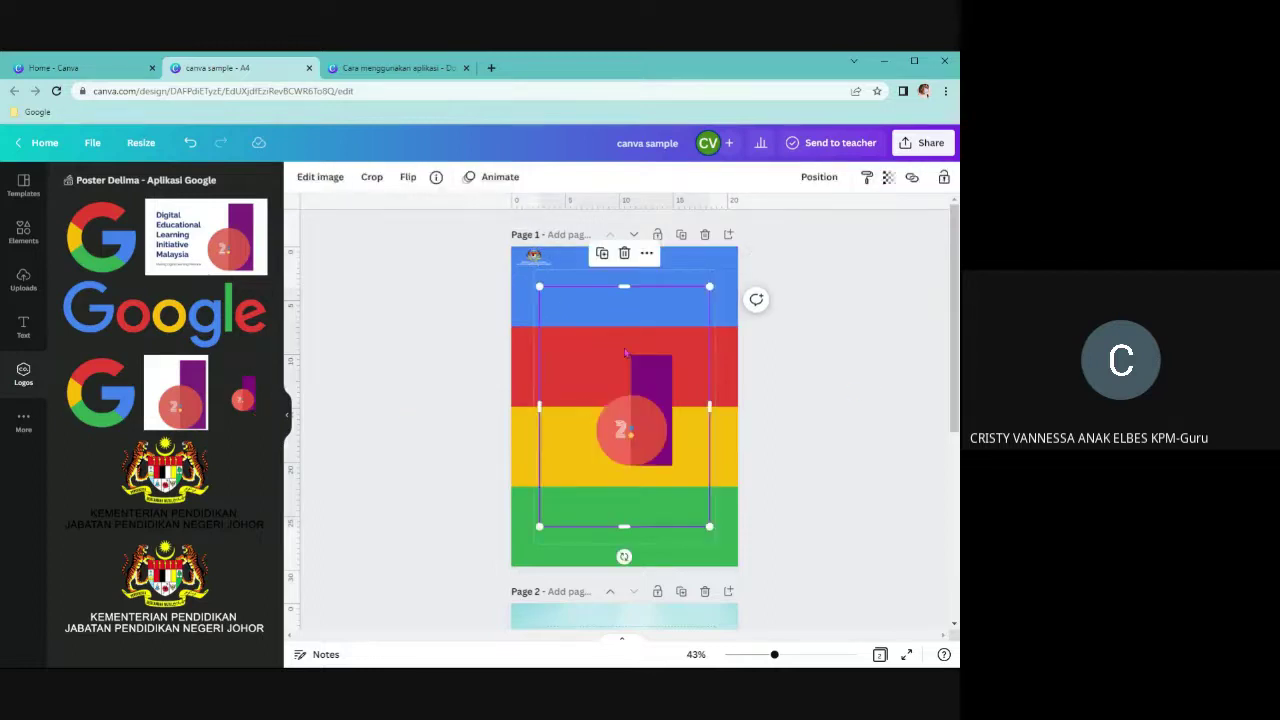
{"action": "left_click_drag", "start_coordinate": [536, 285], "coordinate": [604, 372]}
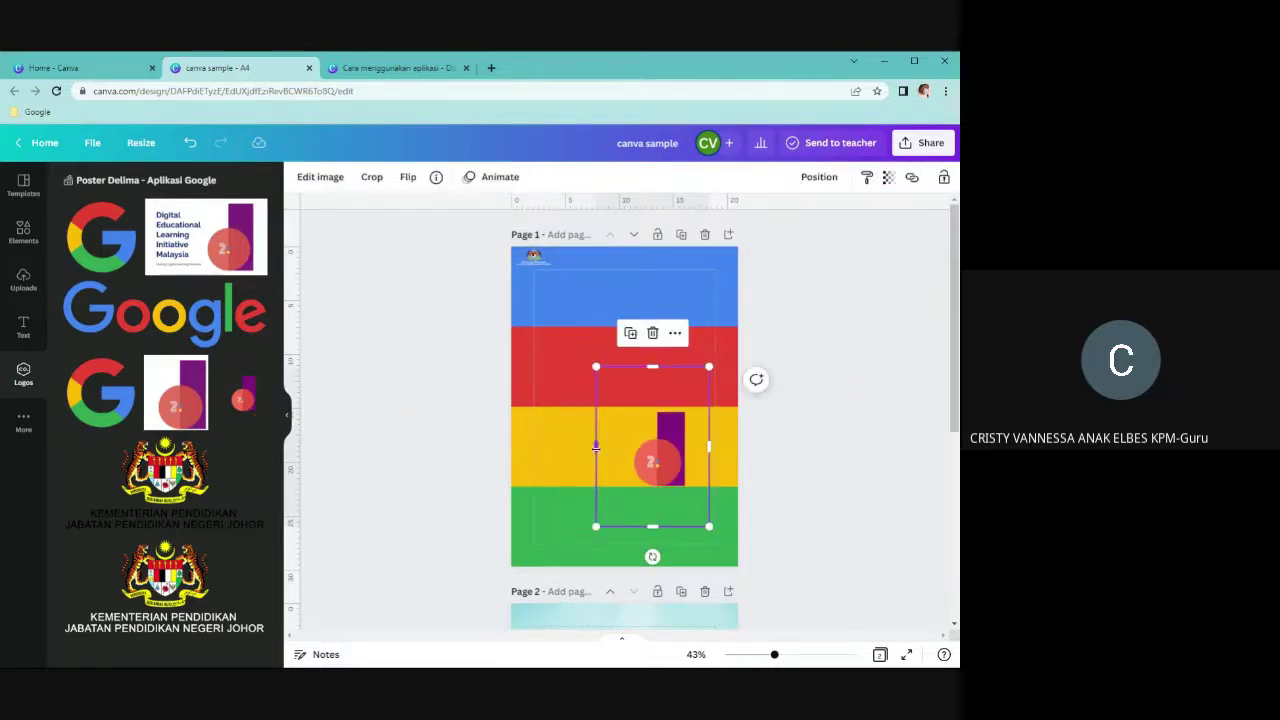
{"action": "left_click_drag", "start_coordinate": [598, 447], "coordinate": [626, 448]}
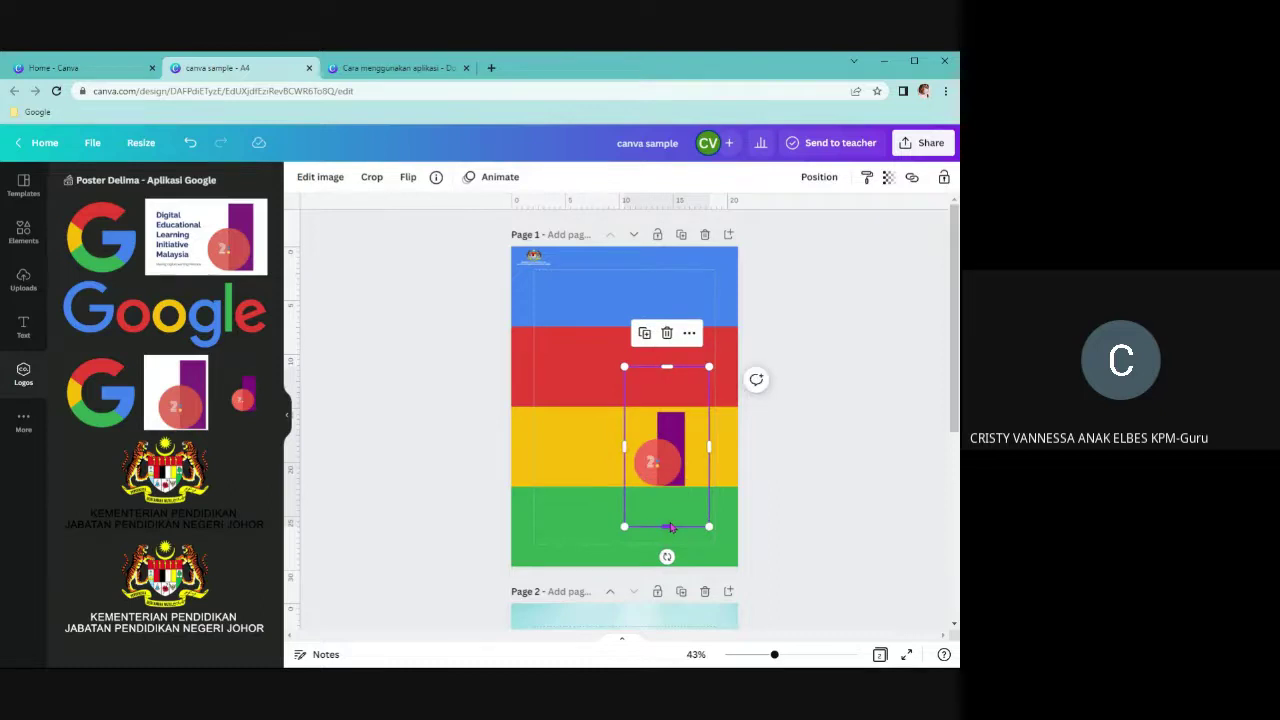
{"action": "left_click_drag", "start_coordinate": [670, 527], "coordinate": [668, 497]}
{"action": "left_click_drag", "start_coordinate": [667, 367], "coordinate": [723, 265]}
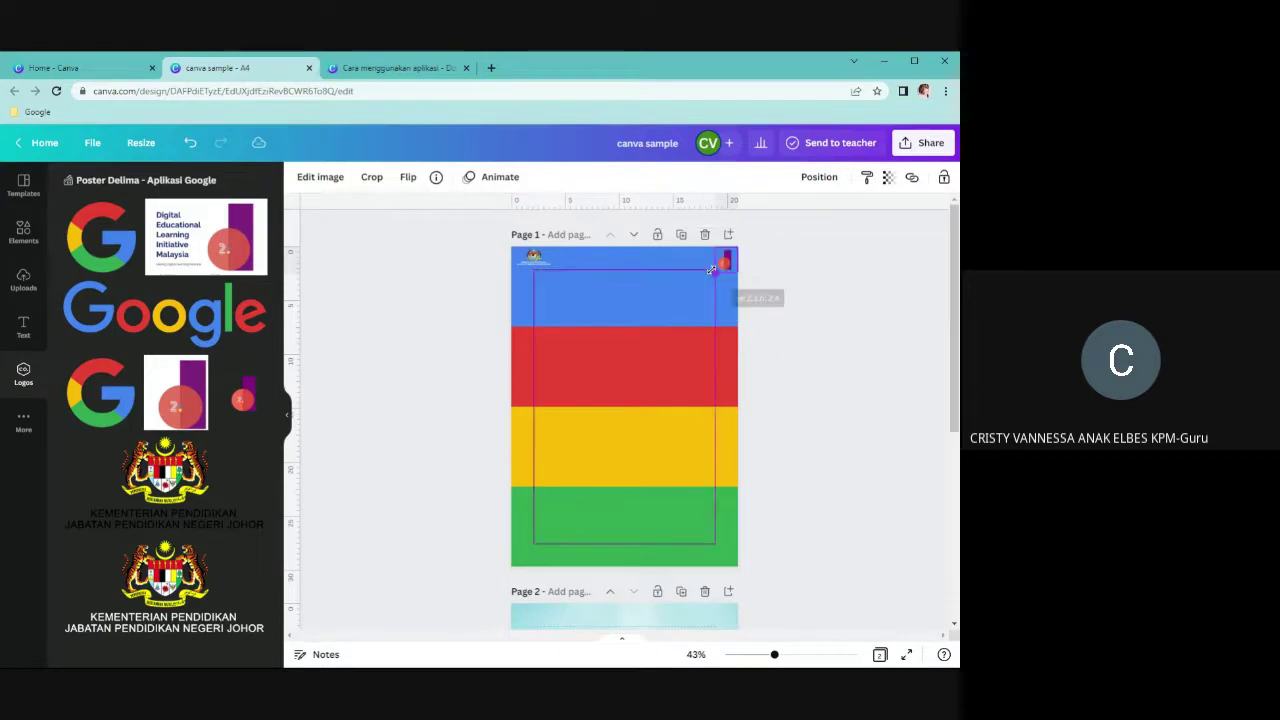
{"action": "key", "text": "Escape"}
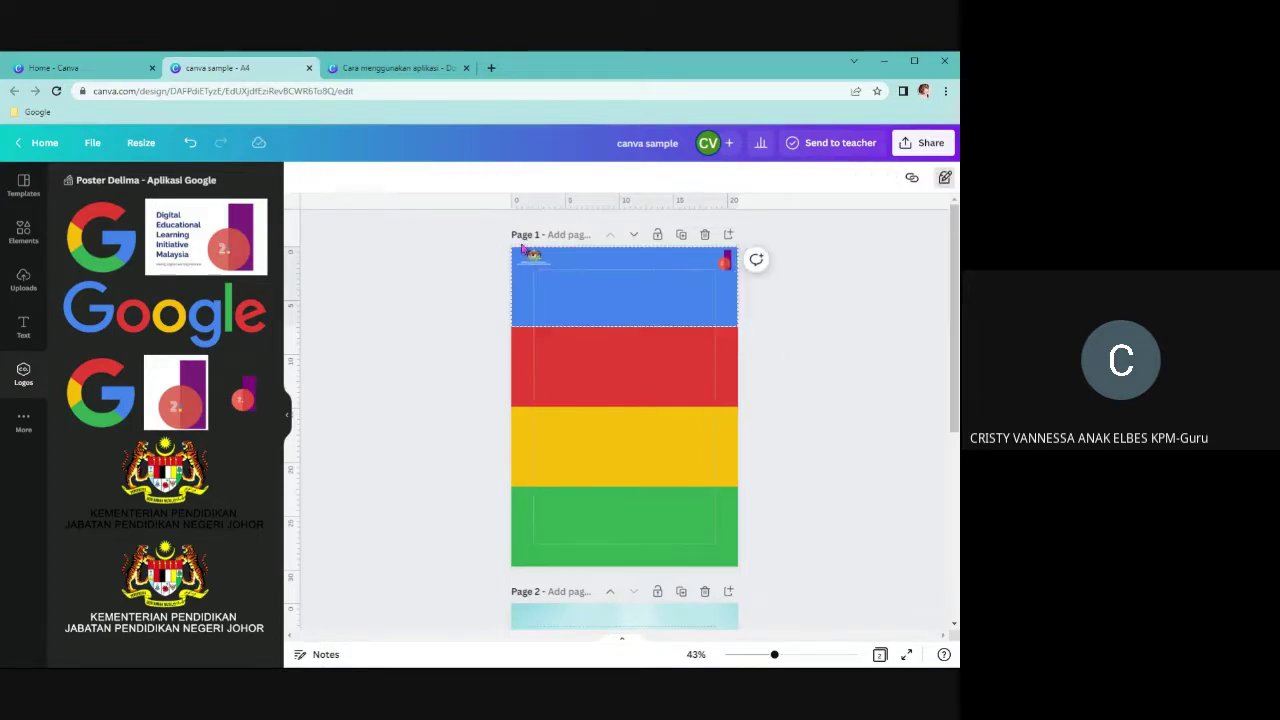
Review the pages of the finished poster "Cara menggunakan aplikasi" as a layout reference, and return to the canva sample design
{"action": "left_click", "coordinate": [362, 80]}
{"action": "scroll", "coordinate": [657, 330], "scroll_direction": "down", "scroll_amount": 1}
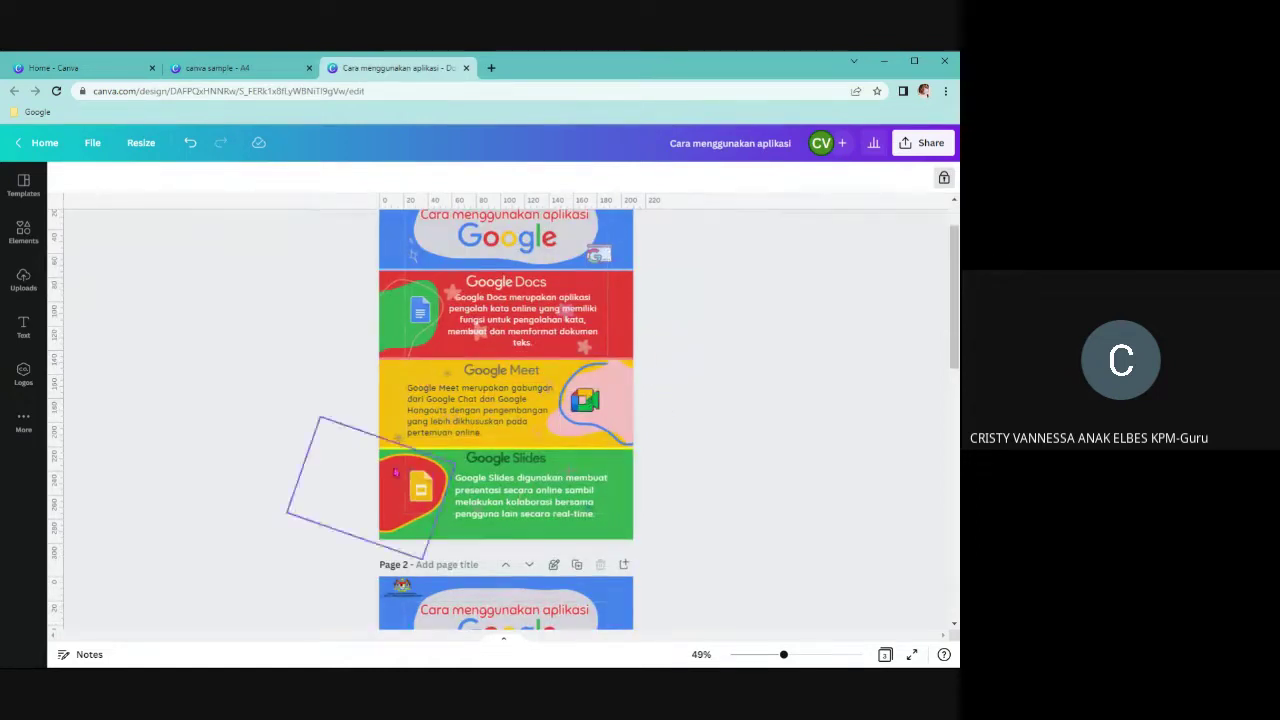
{"action": "scroll", "coordinate": [431, 401], "scroll_direction": "down", "scroll_amount": 2}
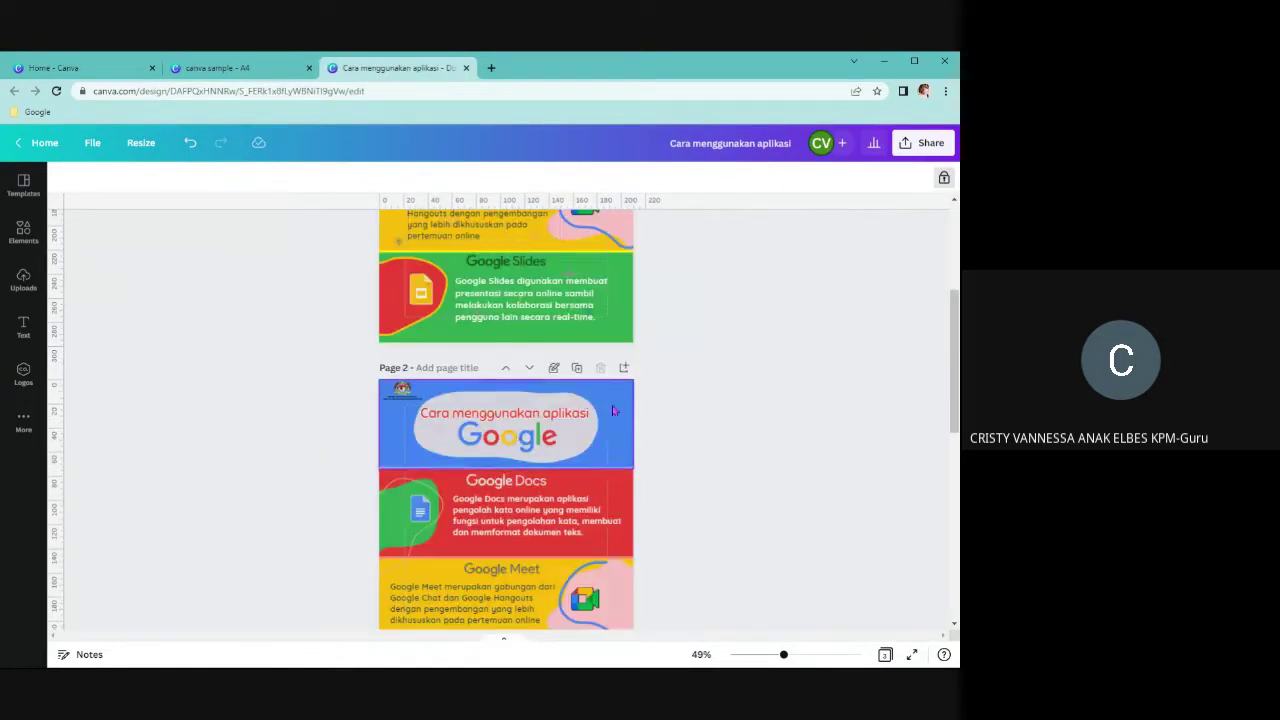
{"action": "scroll", "coordinate": [614, 411], "scroll_direction": "down", "scroll_amount": 4}
{"action": "left_click", "coordinate": [503, 466]}
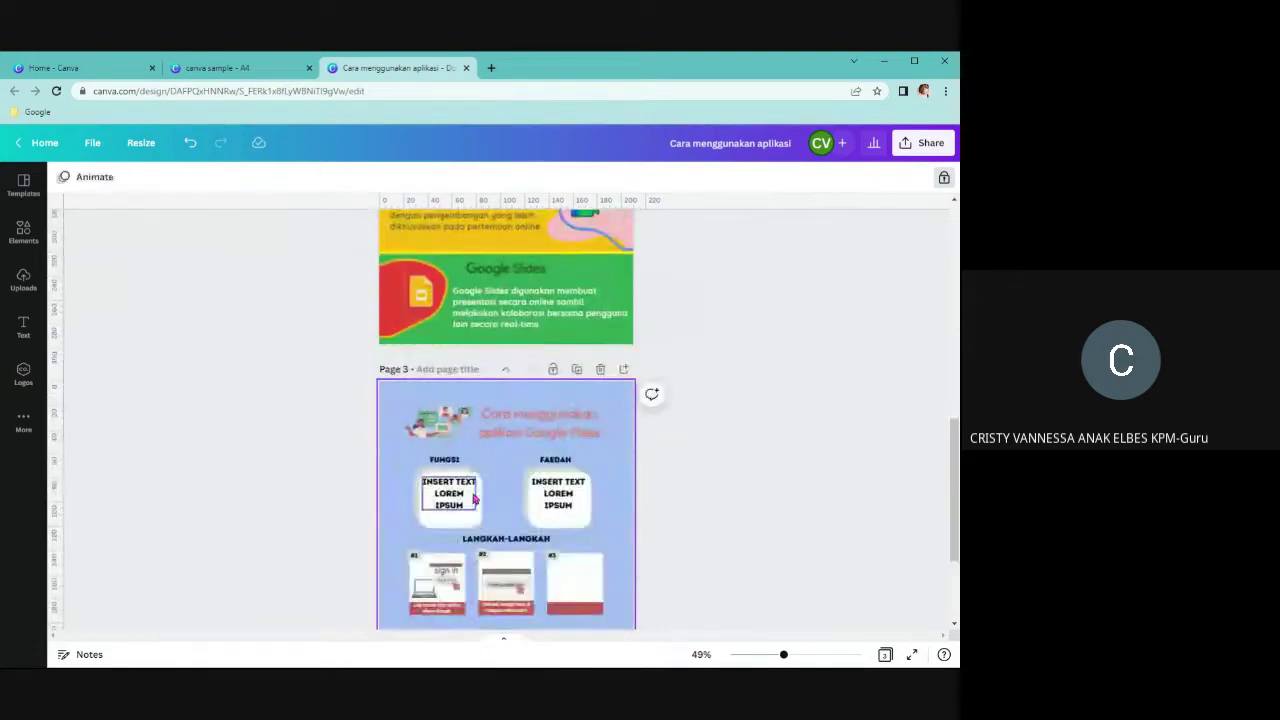
{"action": "left_click", "coordinate": [235, 79]}
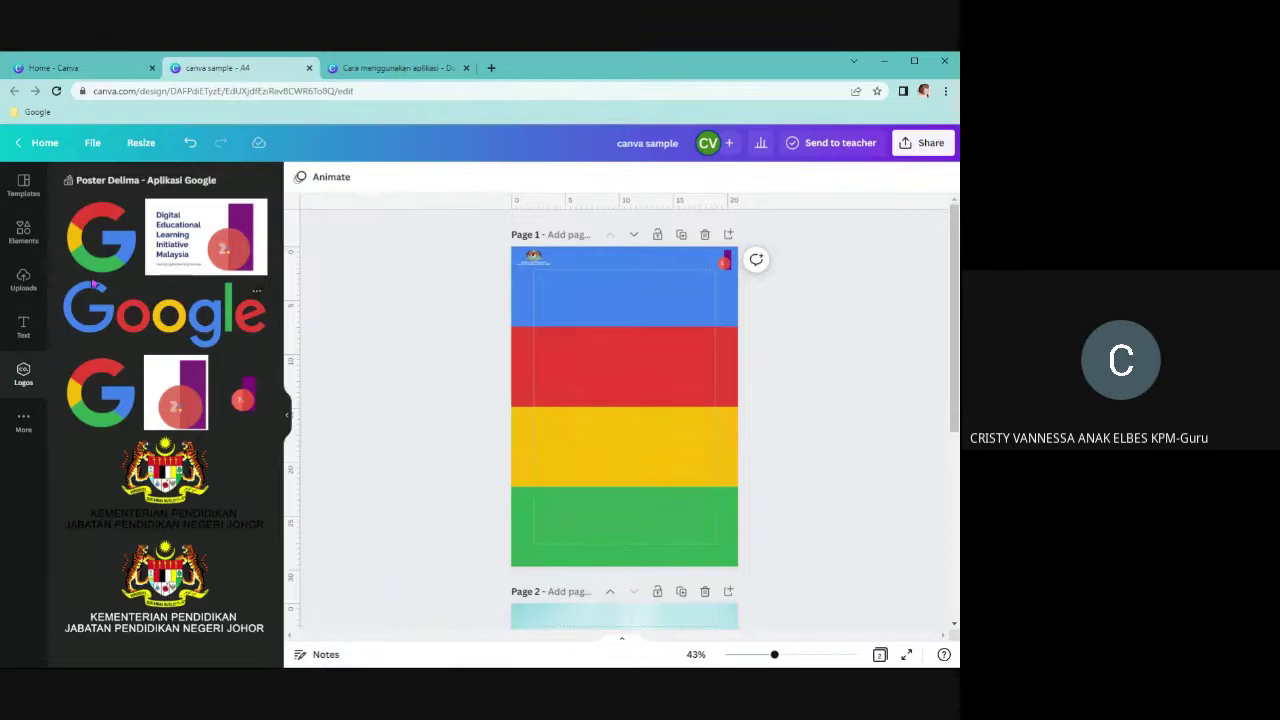
Clear the previous element search, search the elements for "abstract shape", and browse the results
{"action": "left_click", "coordinate": [27, 240]}
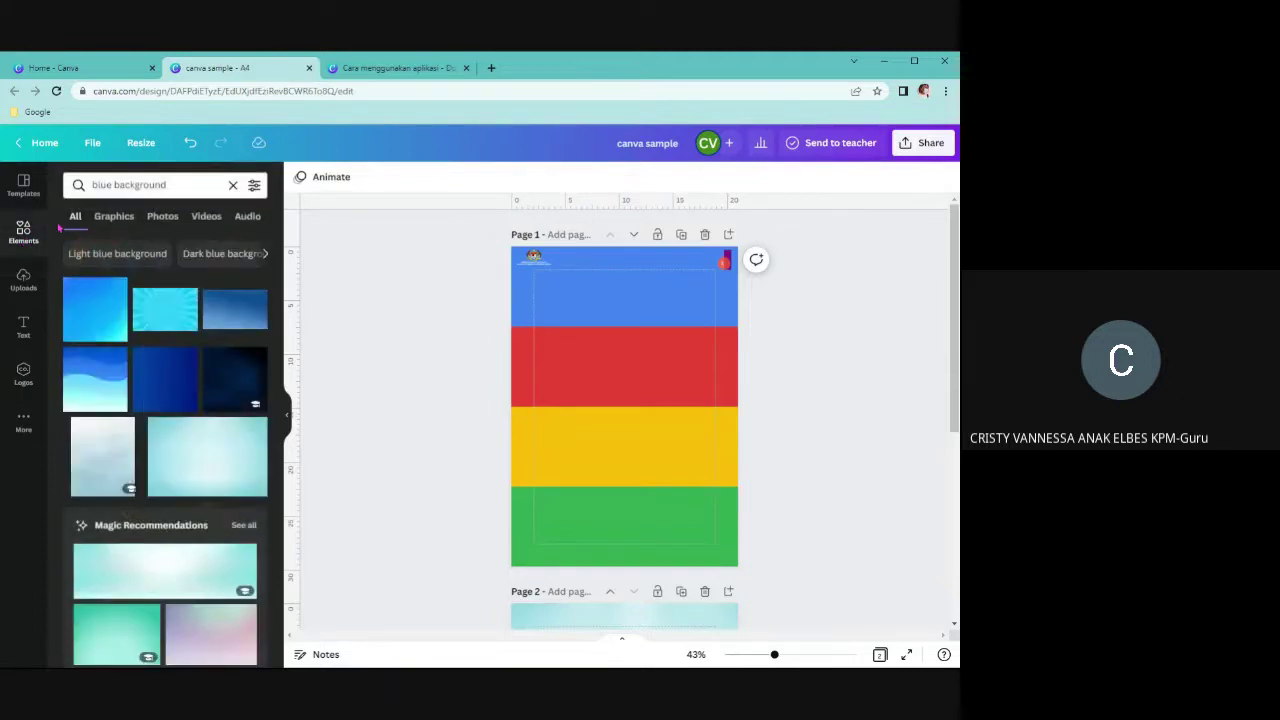
{"action": "left_click", "coordinate": [232, 186]}
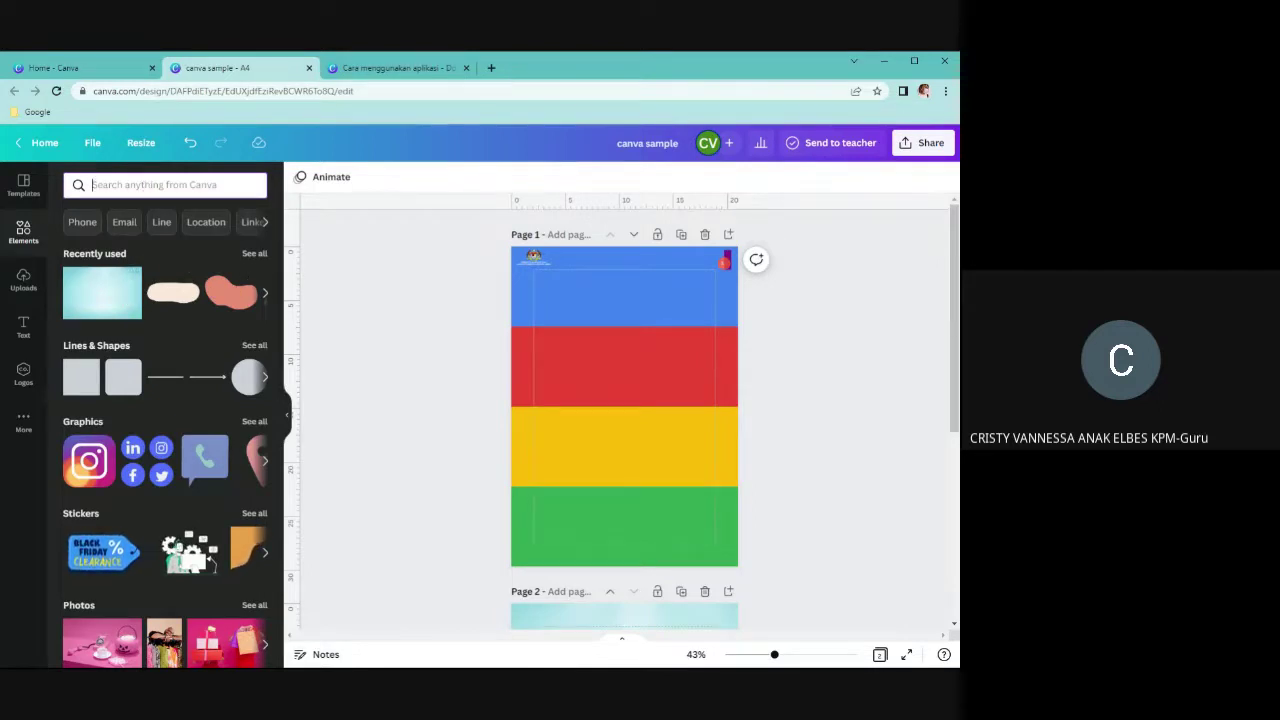
{"action": "type", "text": "abstr"}
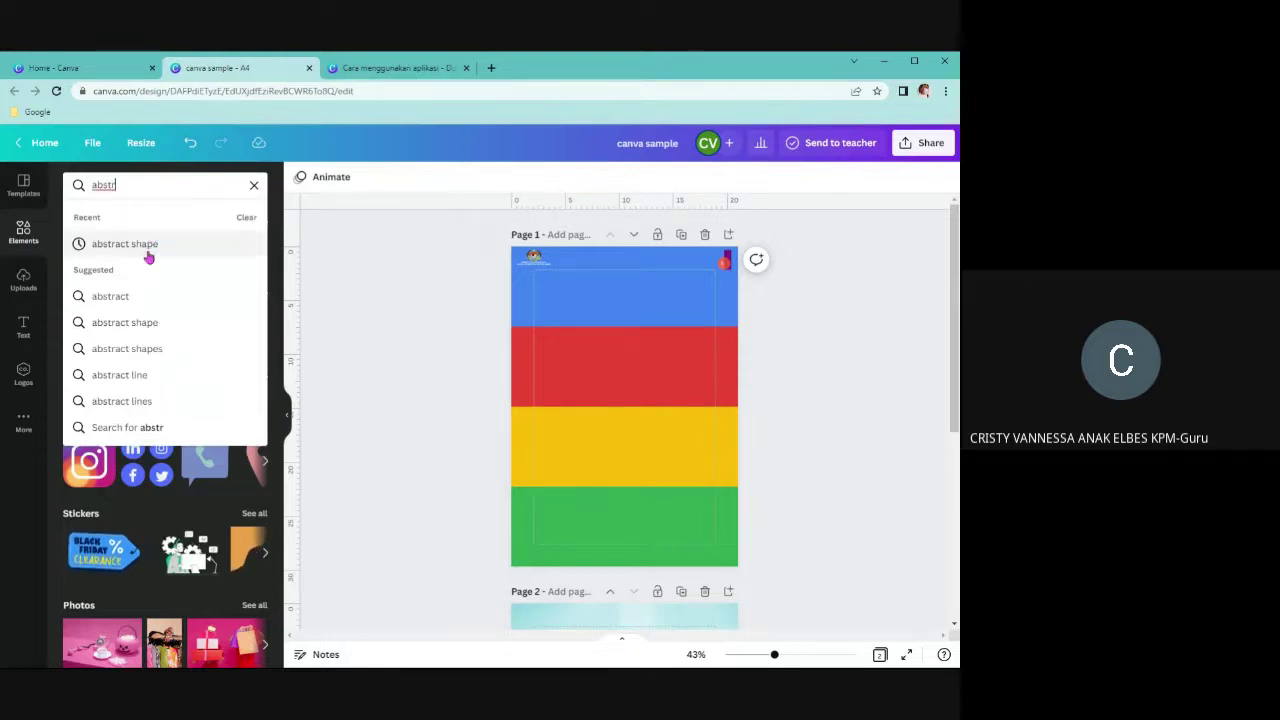
{"action": "left_click", "coordinate": [142, 255]}
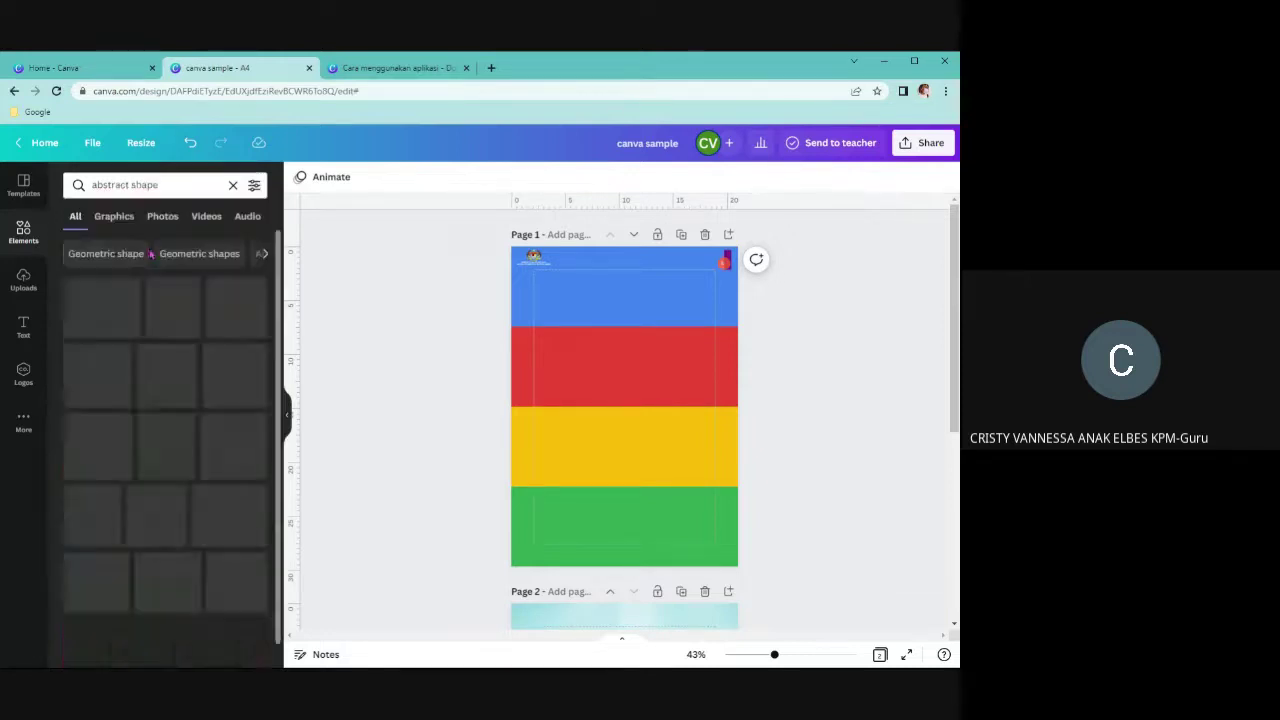
{"action": "scroll", "coordinate": [159, 302], "scroll_direction": "down", "scroll_amount": 2}
{"action": "scroll", "coordinate": [159, 302], "scroll_direction": "down", "scroll_amount": 5}
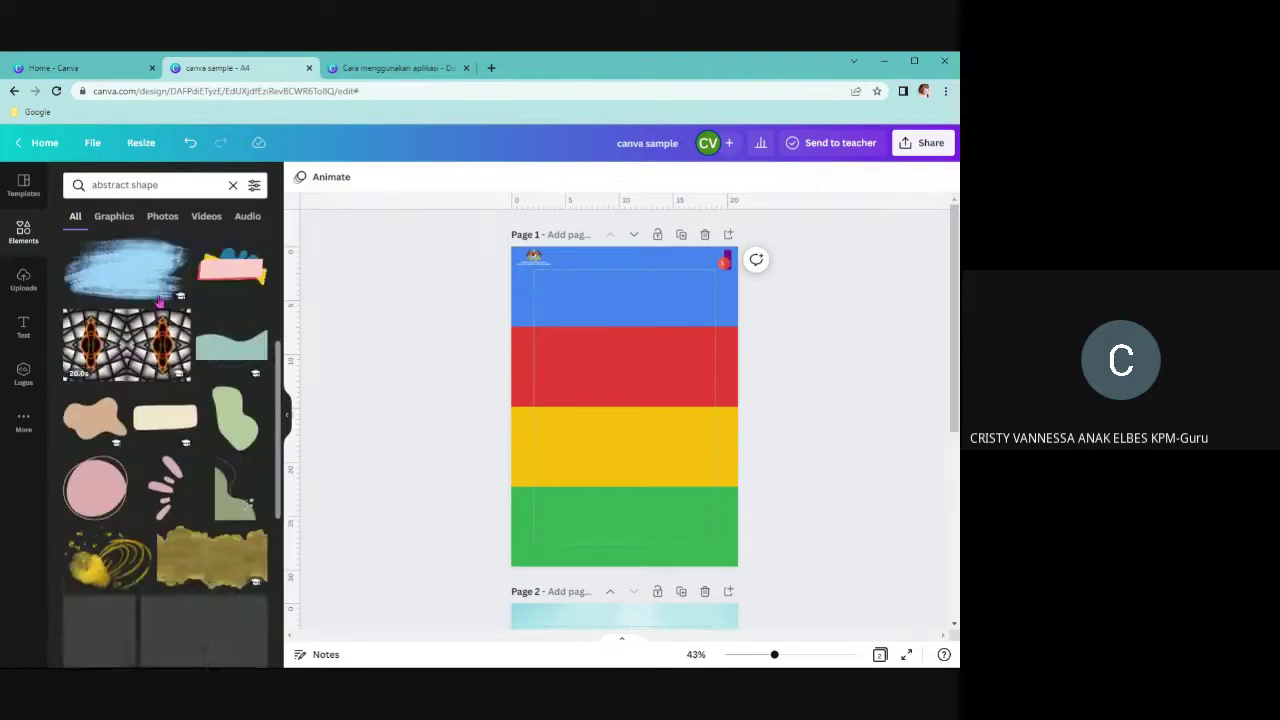
Try the pink circle shape on page 1's blue band, enlarge it slightly, and delete it
{"action": "left_click", "coordinate": [110, 298]}
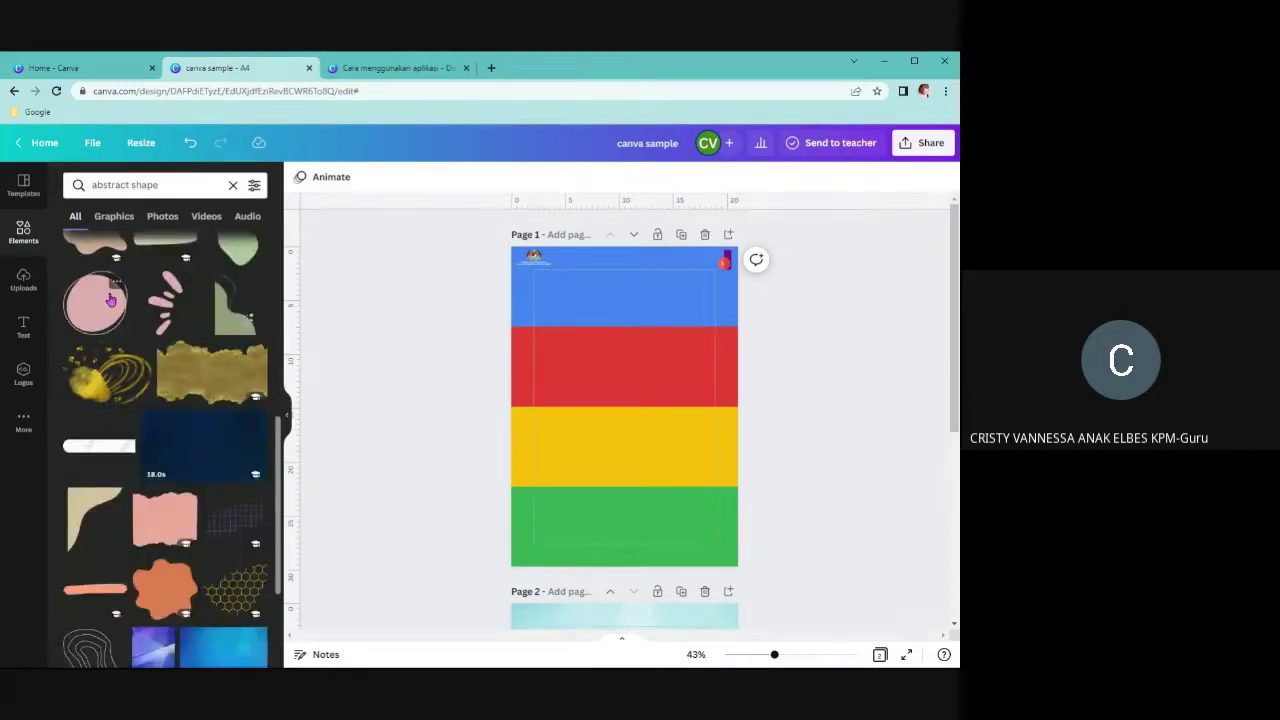
{"action": "left_click_drag", "start_coordinate": [604, 402], "coordinate": [580, 258]}
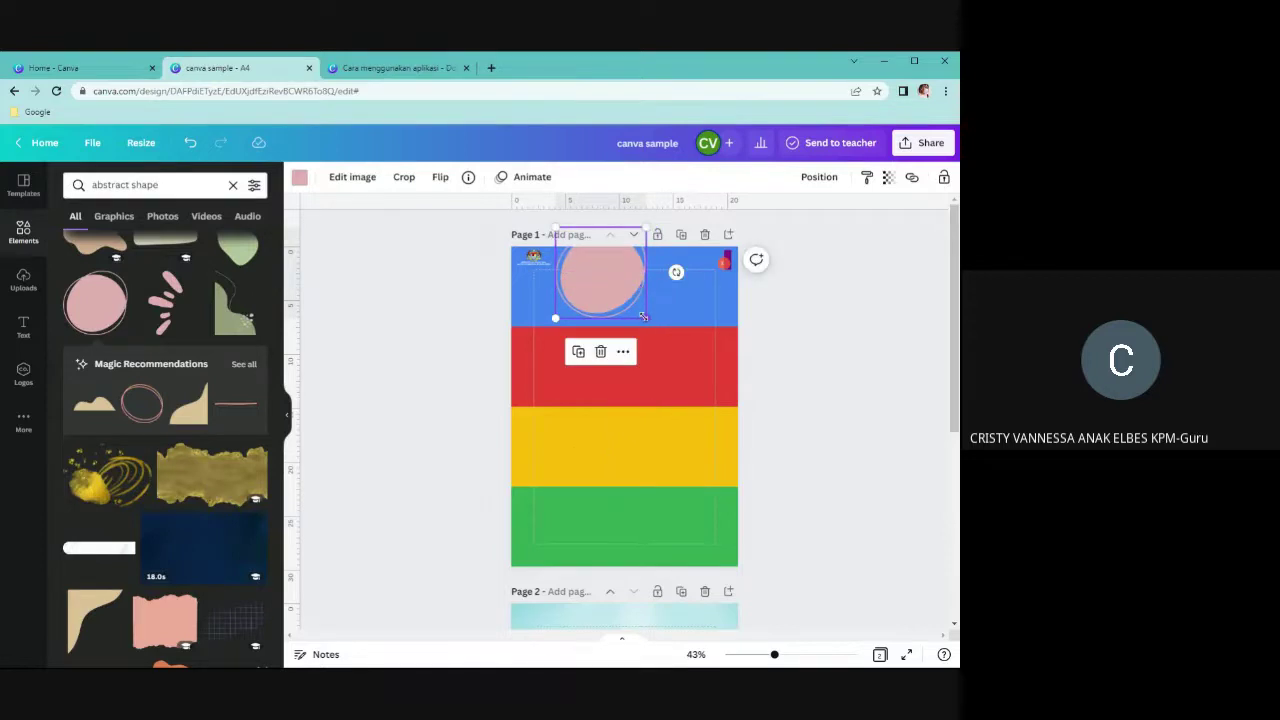
{"action": "left_click_drag", "start_coordinate": [643, 316], "coordinate": [655, 326]}
{"action": "left_click", "coordinate": [606, 363]}
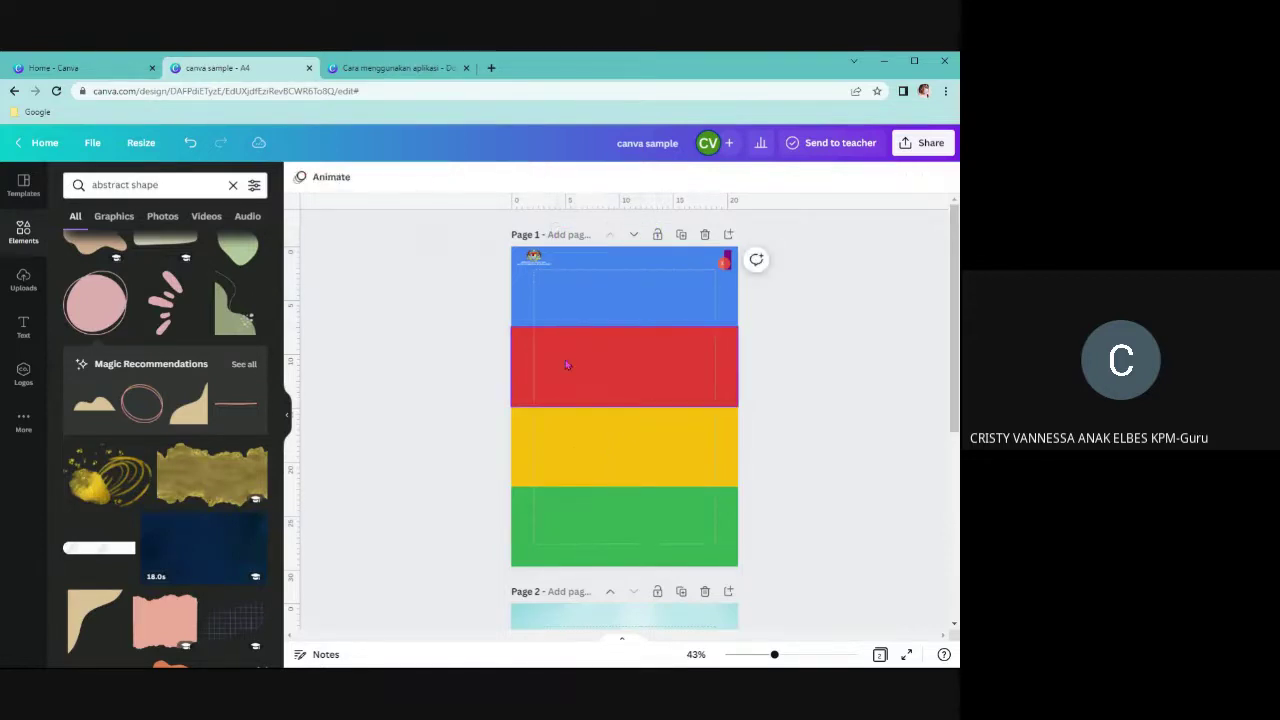
Add the beige rounded rectangular shape to page 1 and enlarge it to about 15 cm wide across the middle of the blue band
{"action": "scroll", "coordinate": [131, 350], "scroll_direction": "down", "scroll_amount": 3}
{"action": "scroll", "coordinate": [144, 357], "scroll_direction": "down", "scroll_amount": 4}
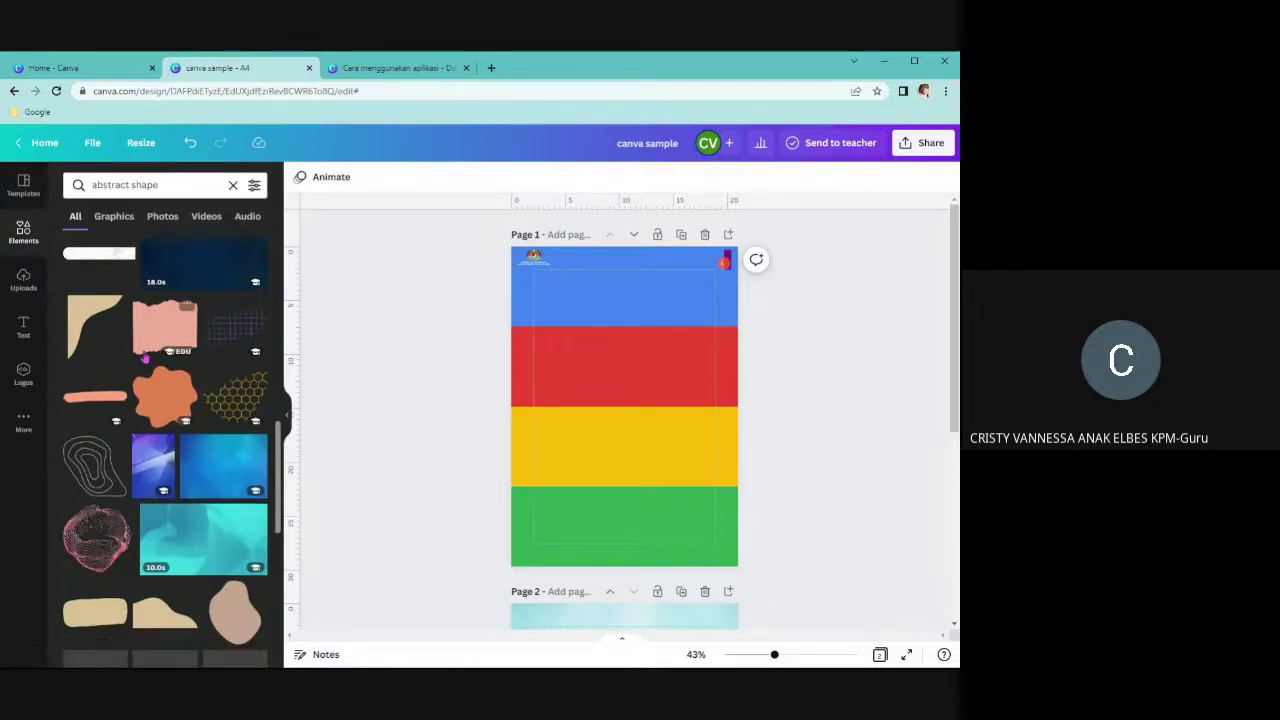
{"action": "left_click", "coordinate": [112, 446]}
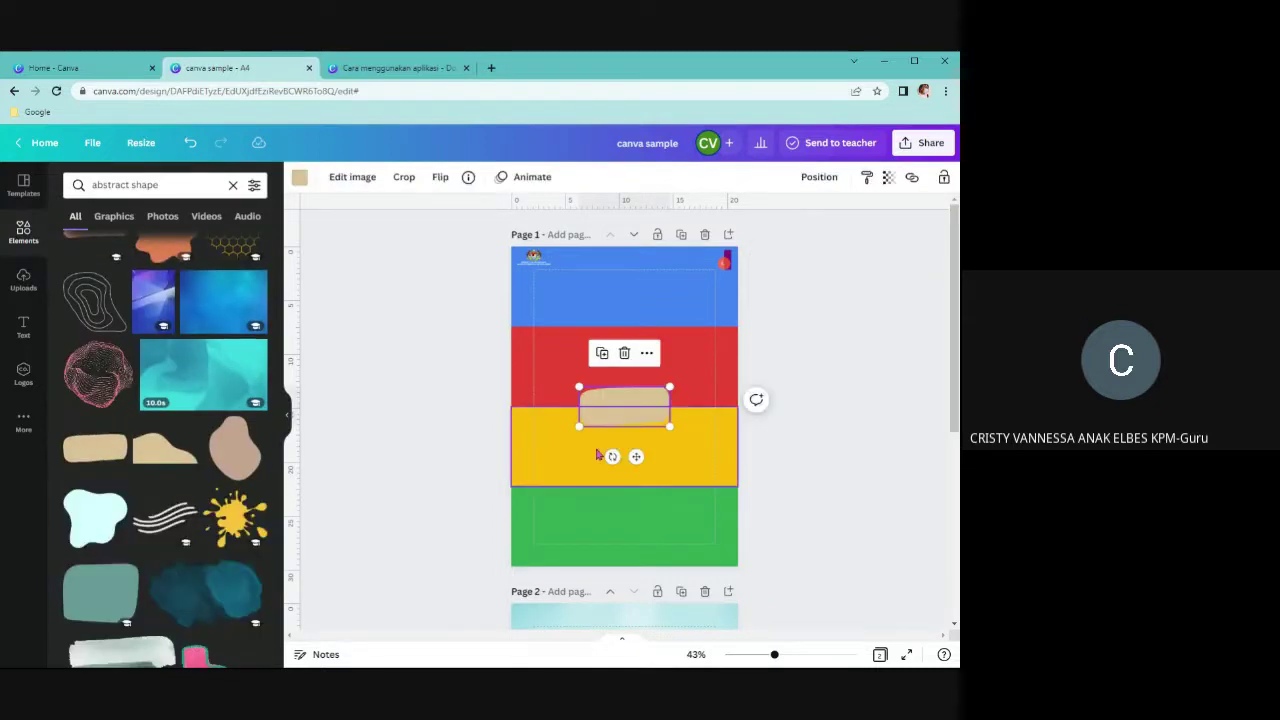
{"action": "left_click_drag", "start_coordinate": [671, 431], "coordinate": [656, 289]}
Examine the ministry logo beside the beige shape up close and try its transparency setting, leaving it at 100
{"action": "left_click_drag", "start_coordinate": [789, 654], "coordinate": [806, 654]}
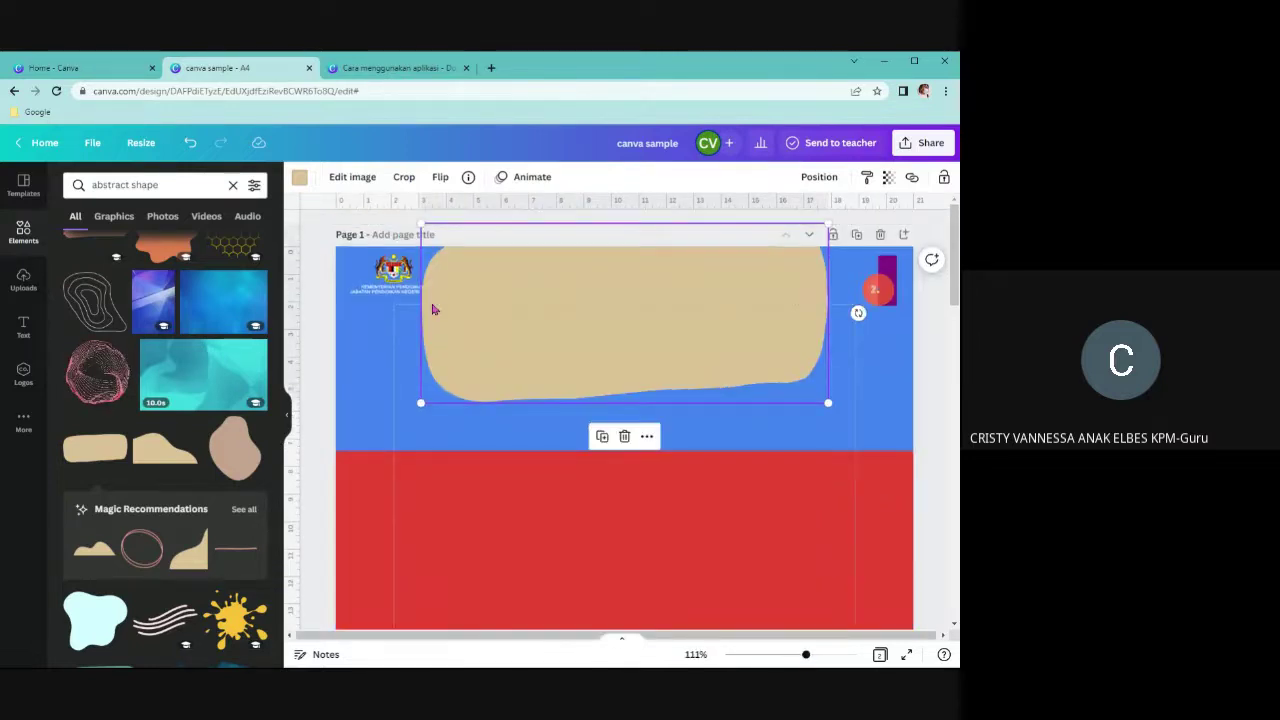
{"action": "left_click", "coordinate": [393, 270]}
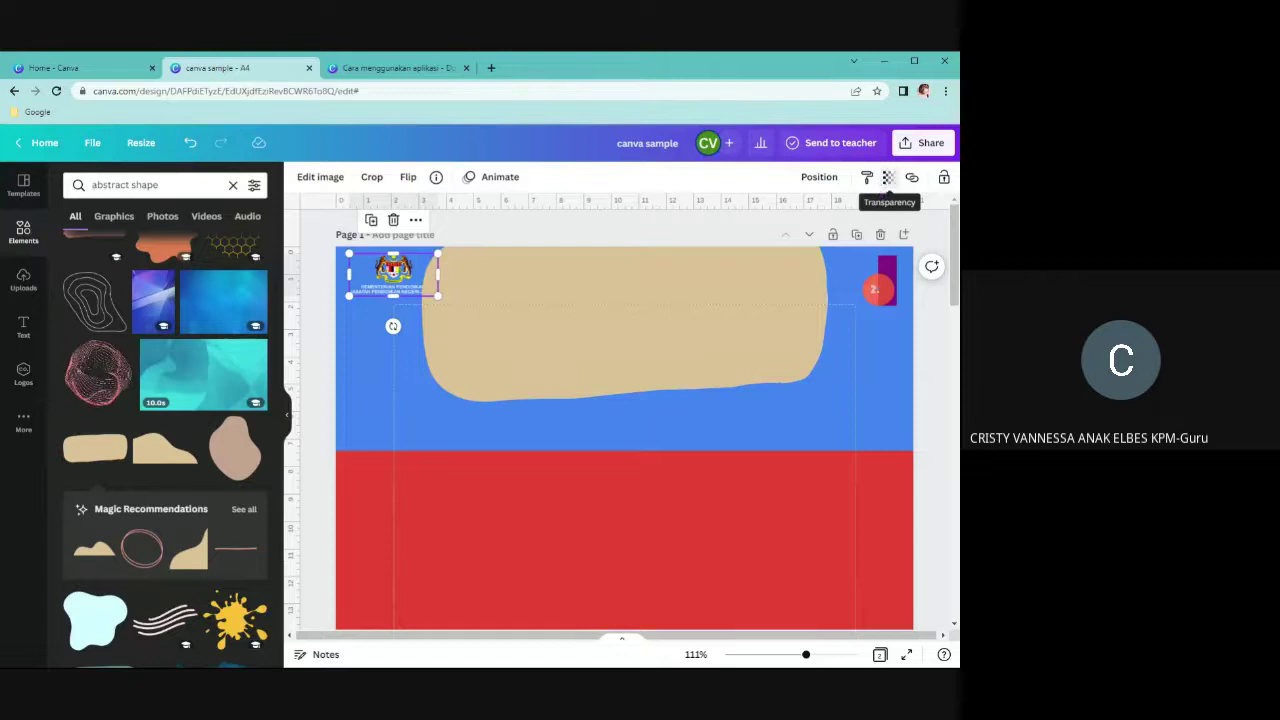
{"action": "left_click", "coordinate": [887, 177]}
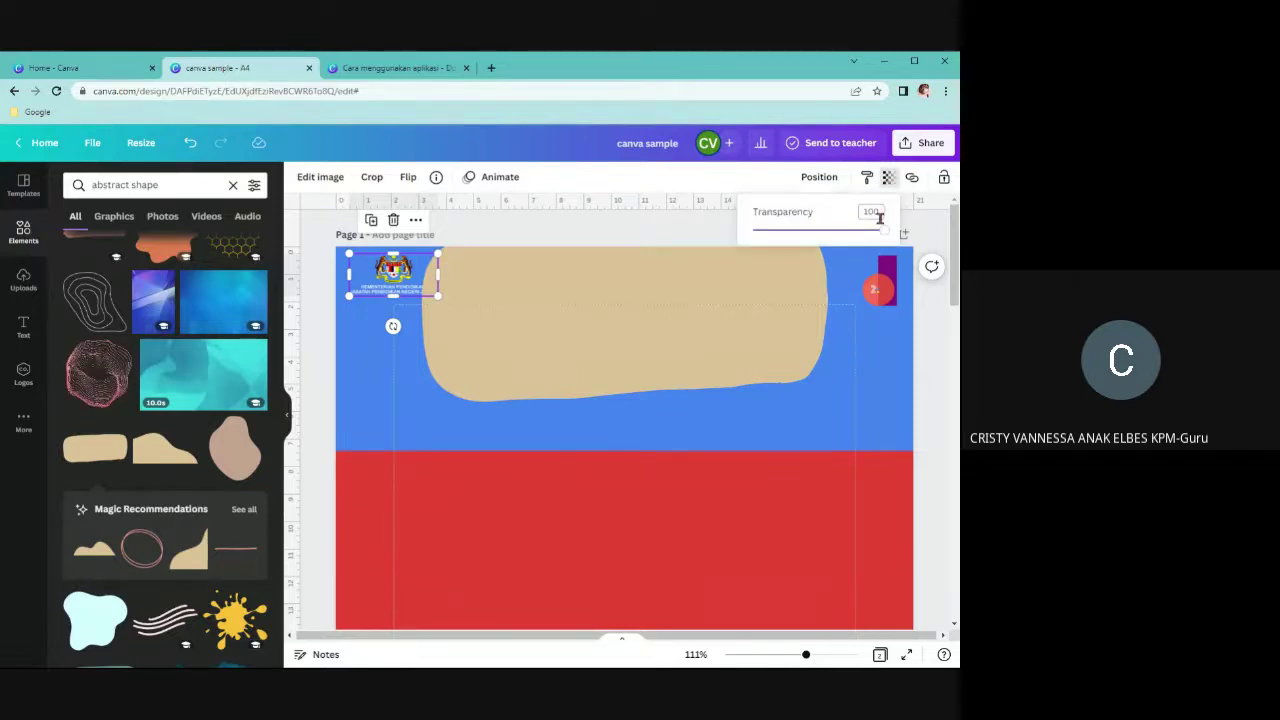
{"action": "mouse_move", "coordinate": [886, 237]}
{"action": "left_mouse_down"}
{"action": "mouse_move", "coordinate": [788, 250]}
{"action": "mouse_move", "coordinate": [886, 229]}
{"action": "left_mouse_up"}
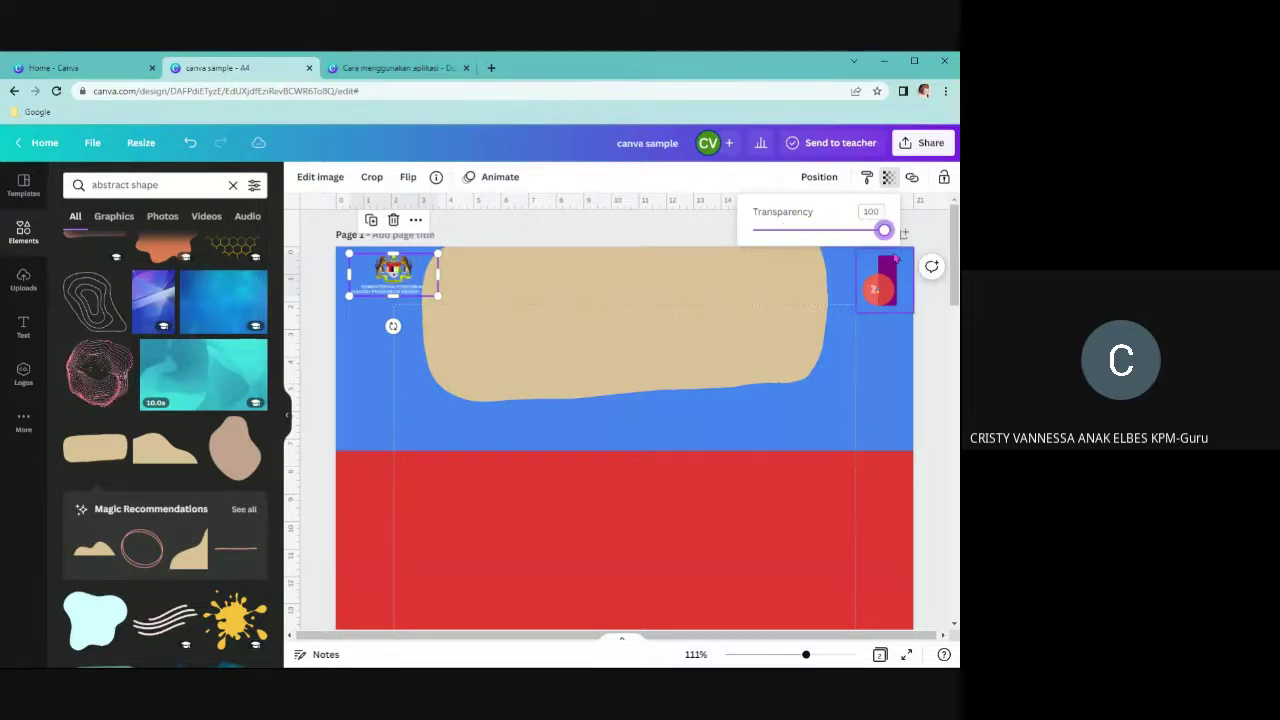
Make the beige shape on the blue band partly transparent, and compare it with the overlapping ministry logo
{"action": "left_click", "coordinate": [623, 323]}
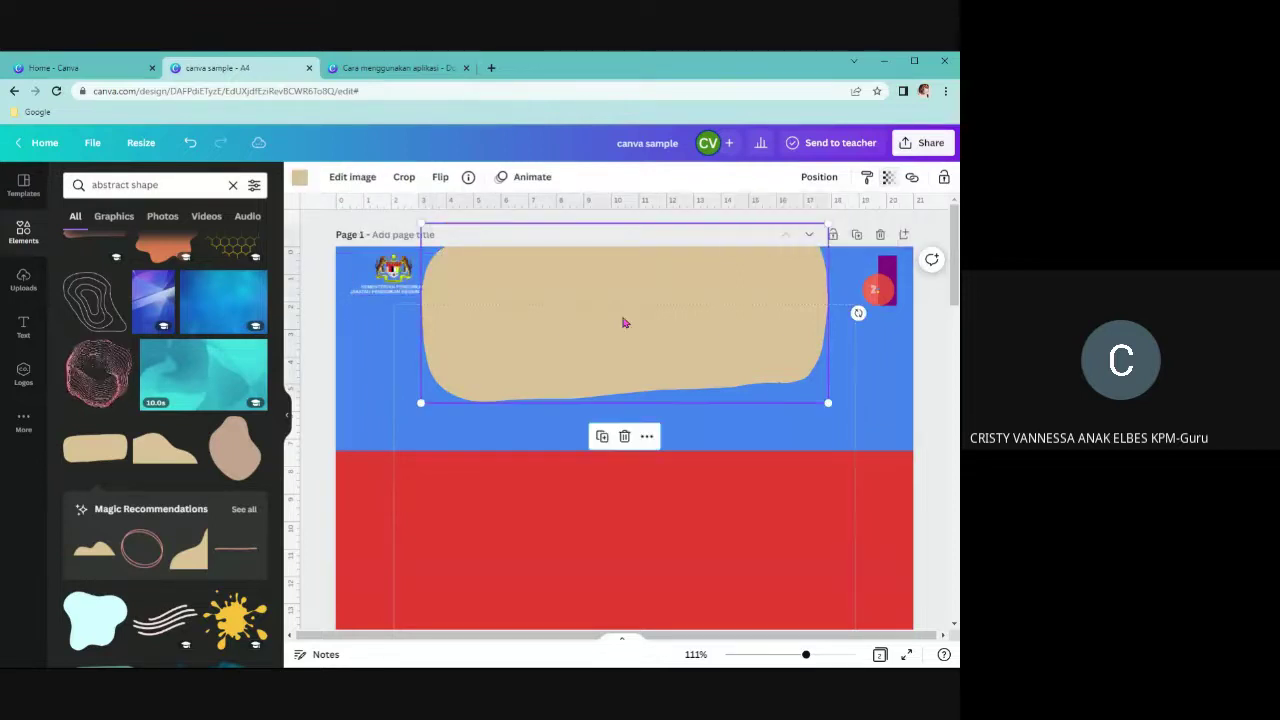
{"action": "left_click", "coordinate": [887, 177]}
{"action": "left_click_drag", "start_coordinate": [886, 230], "coordinate": [823, 229]}
{"action": "left_click", "coordinate": [420, 291]}
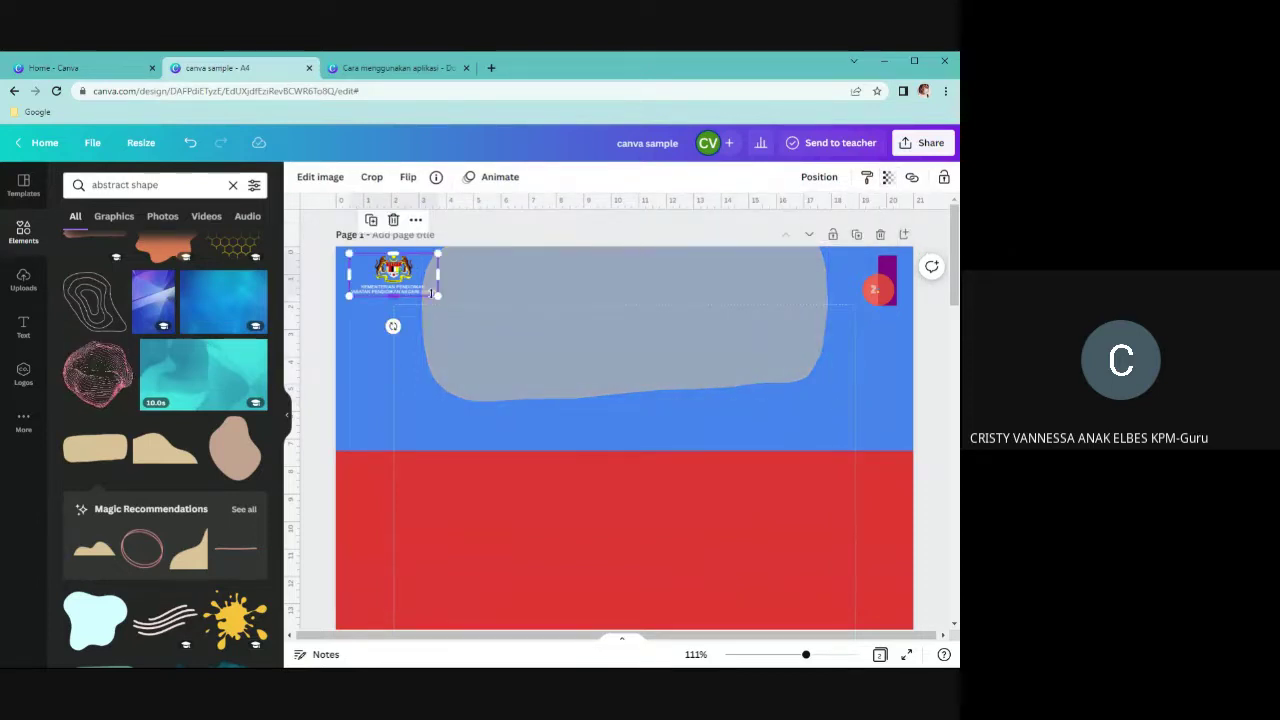
{"action": "left_click", "coordinate": [645, 315]}
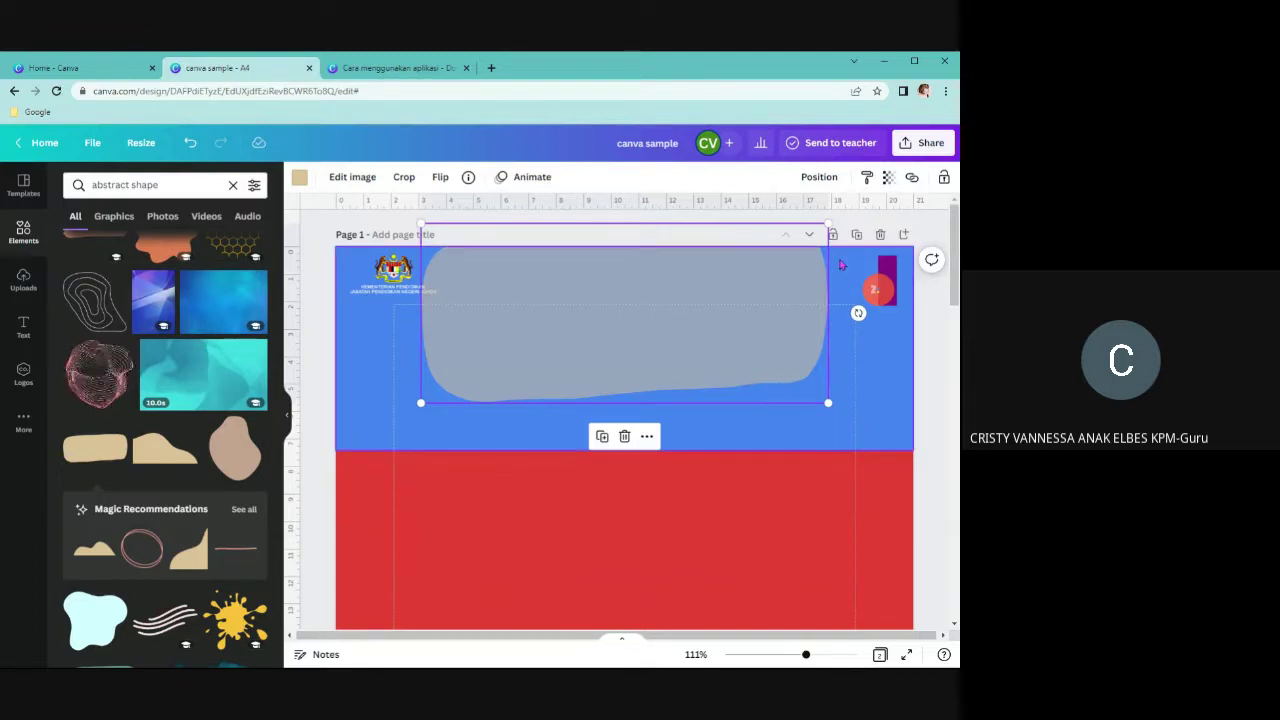
{"action": "left_click", "coordinate": [841, 265]}
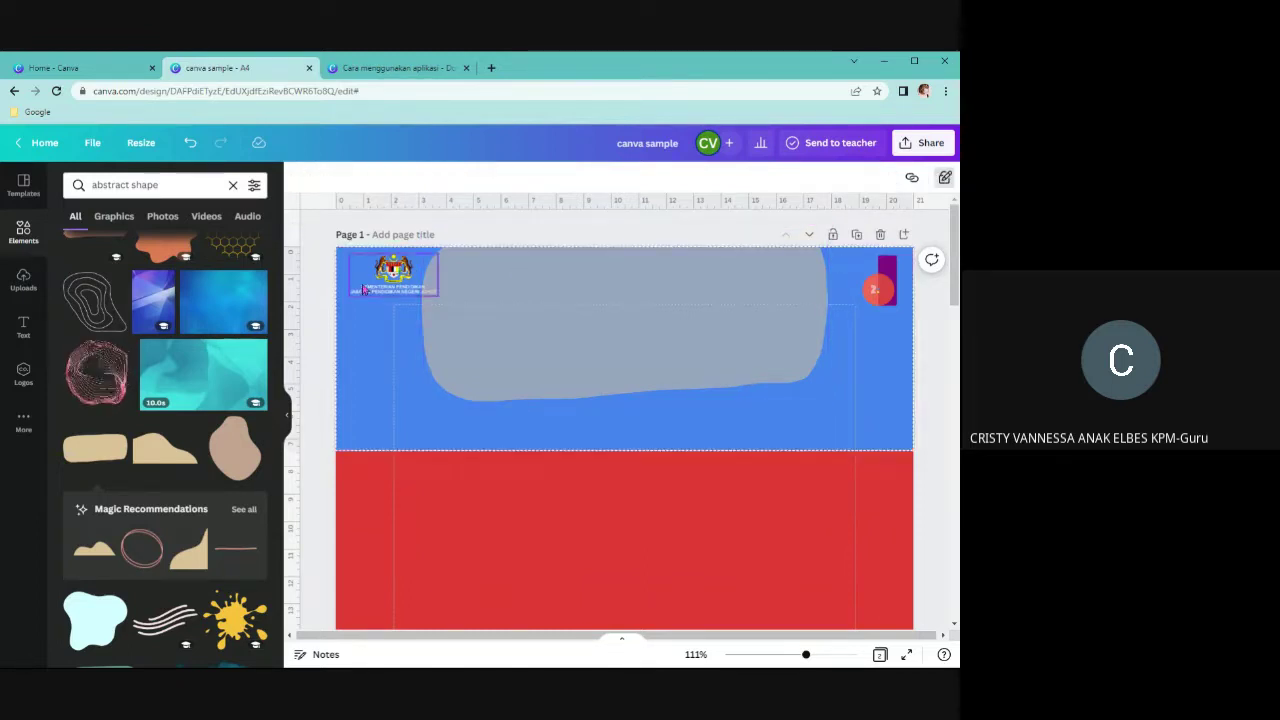
Nudge the ministry logo down slightly on page 1 and centre the partly transparent beige shape between the two logos
{"action": "left_click_drag", "start_coordinate": [806, 654], "coordinate": [786, 652]}
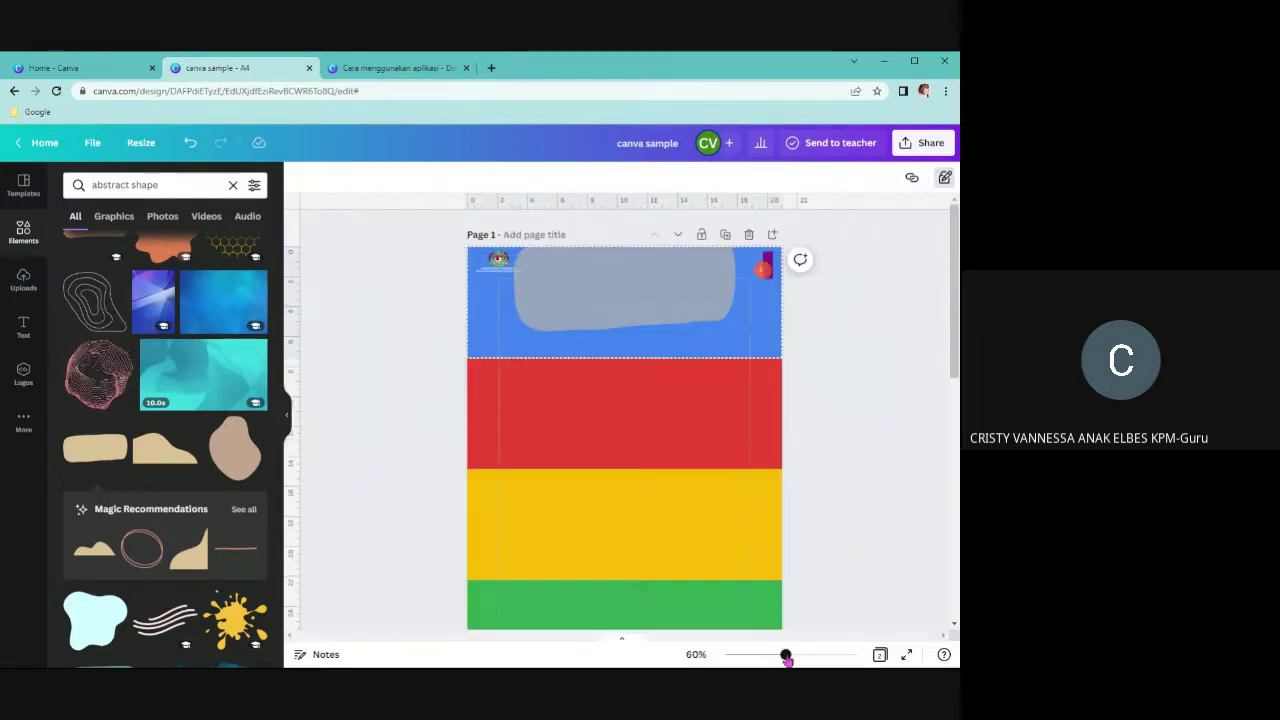
{"action": "left_click", "coordinate": [767, 272]}
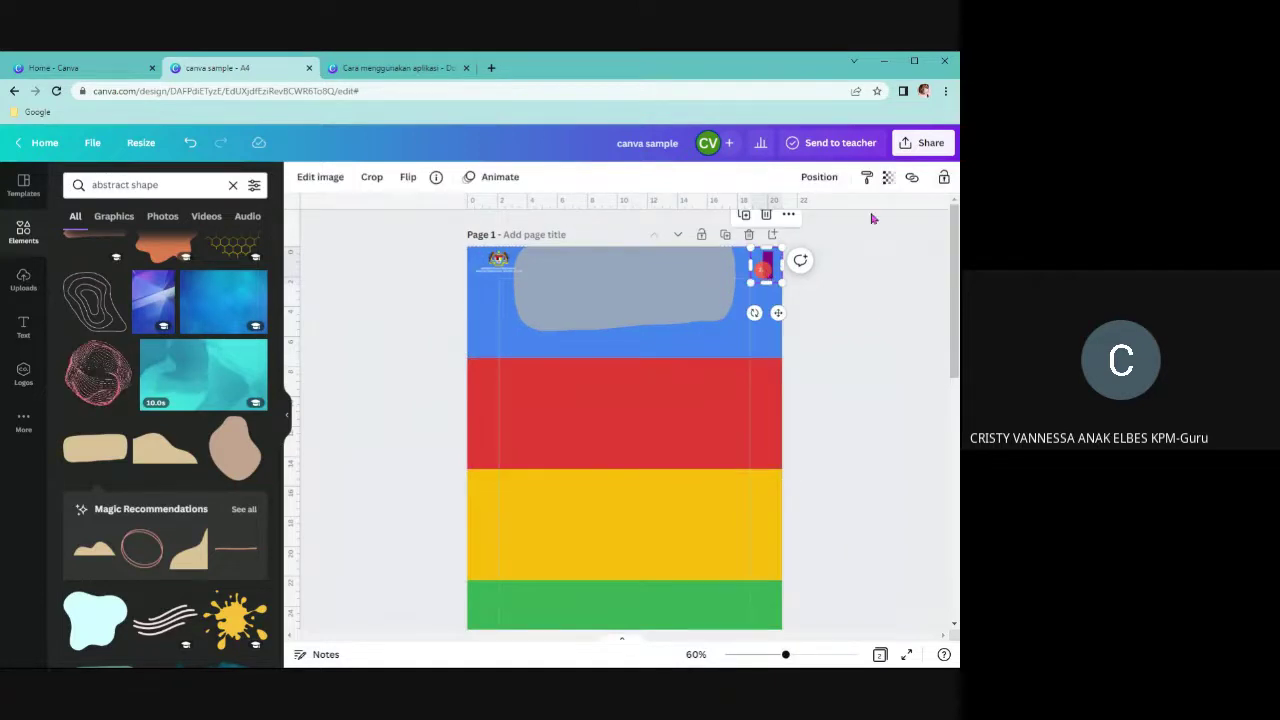
{"action": "mouse_move", "coordinate": [498, 260]}
{"action": "left_mouse_down"}
{"action": "mouse_move", "coordinate": [545, 260]}
{"action": "mouse_move", "coordinate": [498, 264]}
{"action": "left_mouse_up"}
{"action": "left_click", "coordinate": [531, 277]}
{"action": "left_click", "coordinate": [491, 258]}
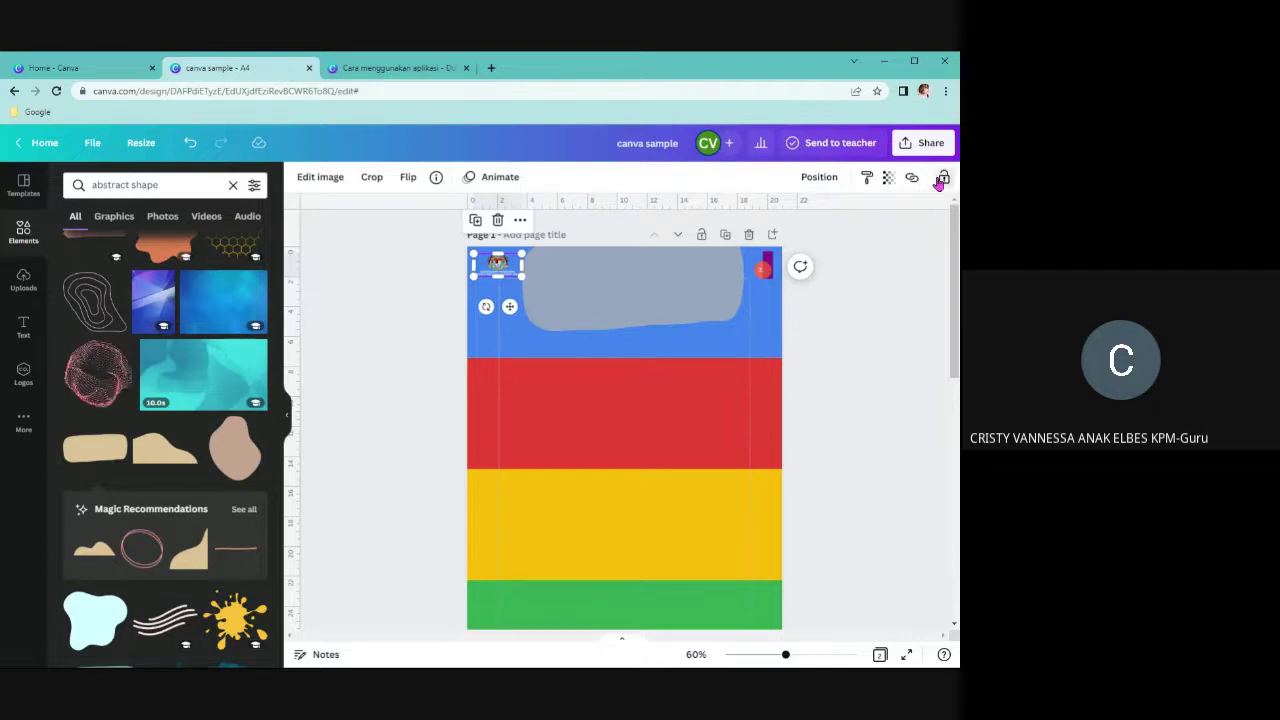
{"action": "left_click_drag", "start_coordinate": [665, 271], "coordinate": [646, 257]}
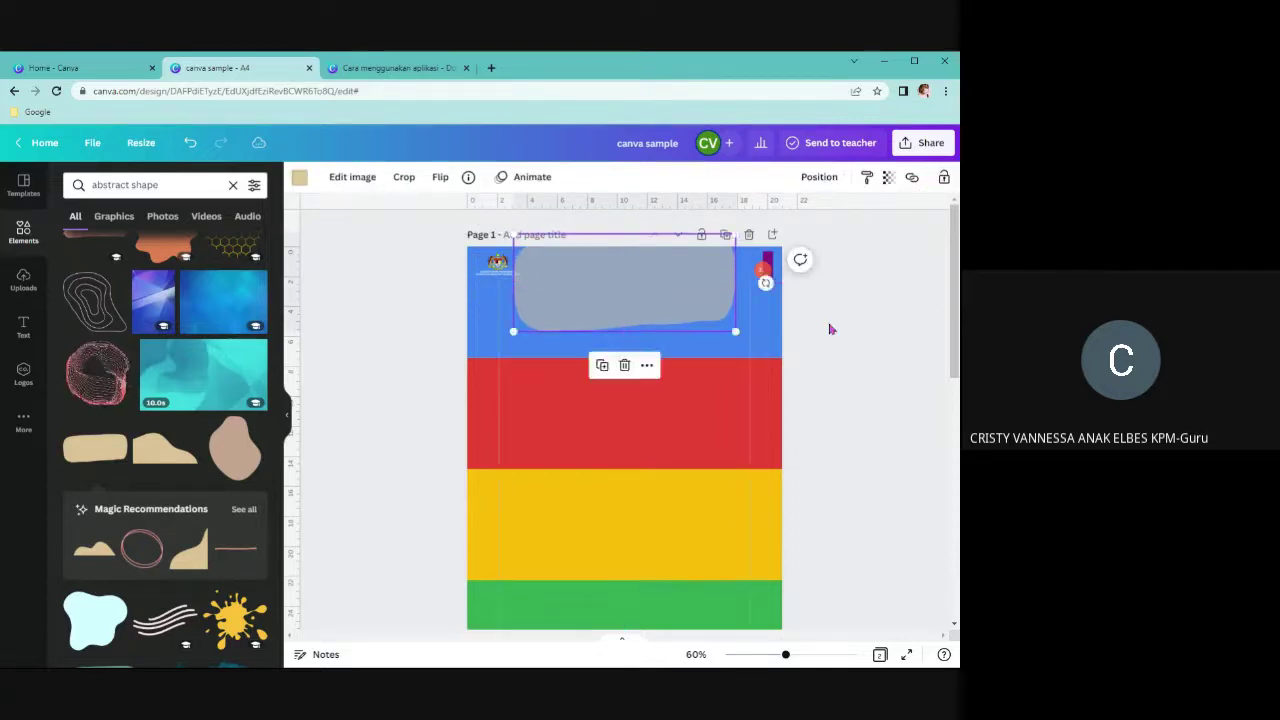
{"action": "left_click", "coordinate": [830, 329]}
Search the elements for "abstract line" and place the thin closed outline over the beige shape on the blue band
{"action": "left_click", "coordinate": [166, 186]}
{"action": "left_click_drag", "start_coordinate": [166, 186], "coordinate": [136, 186]}
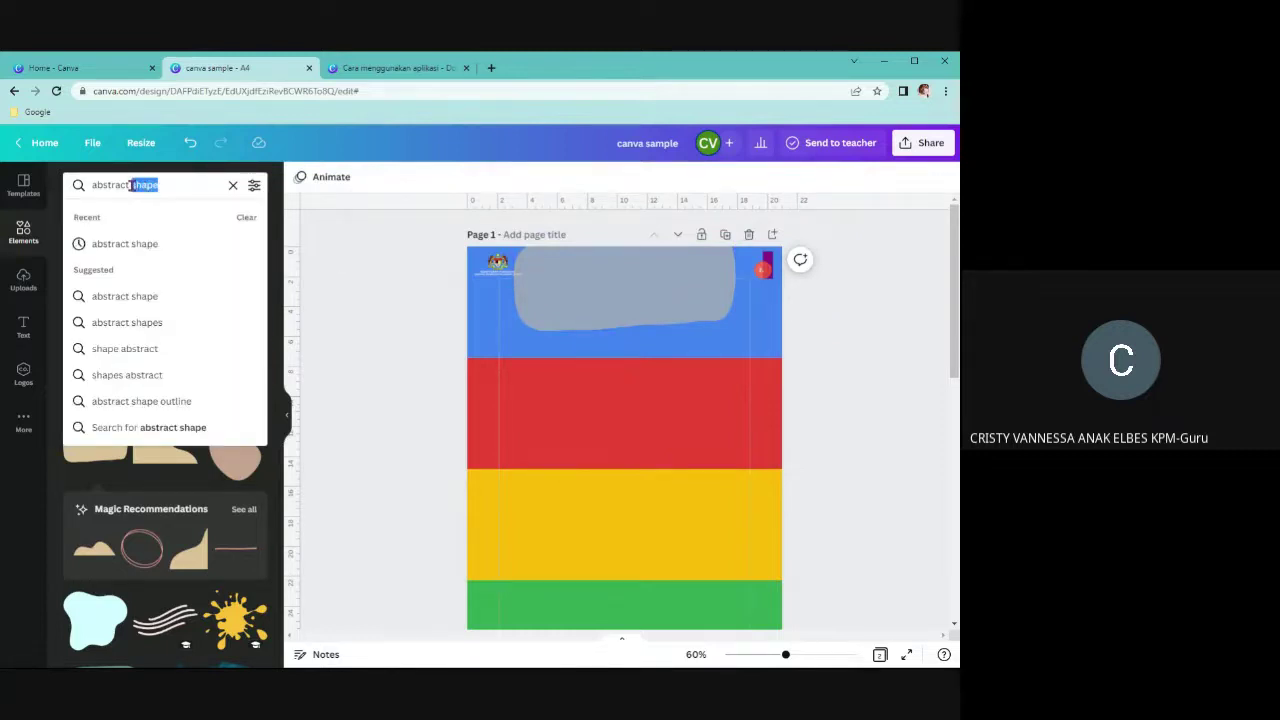
{"action": "type", "text": "line"}
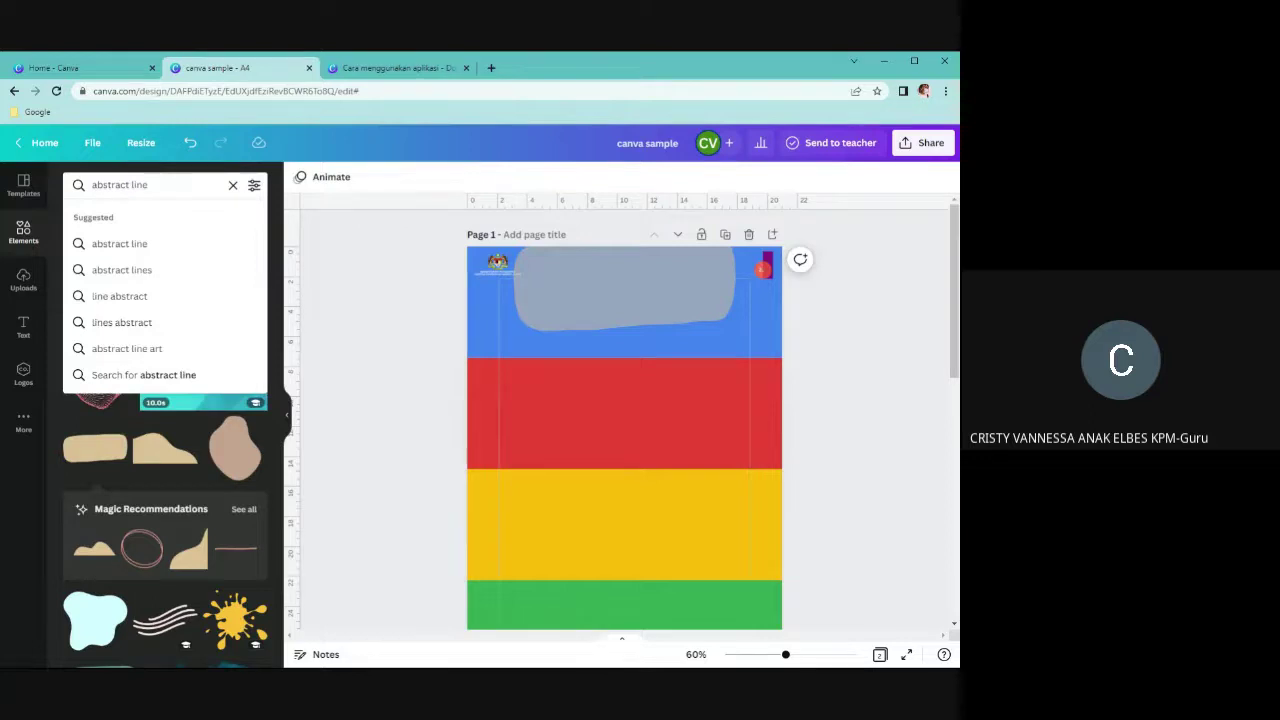
{"action": "key", "text": "Return"}
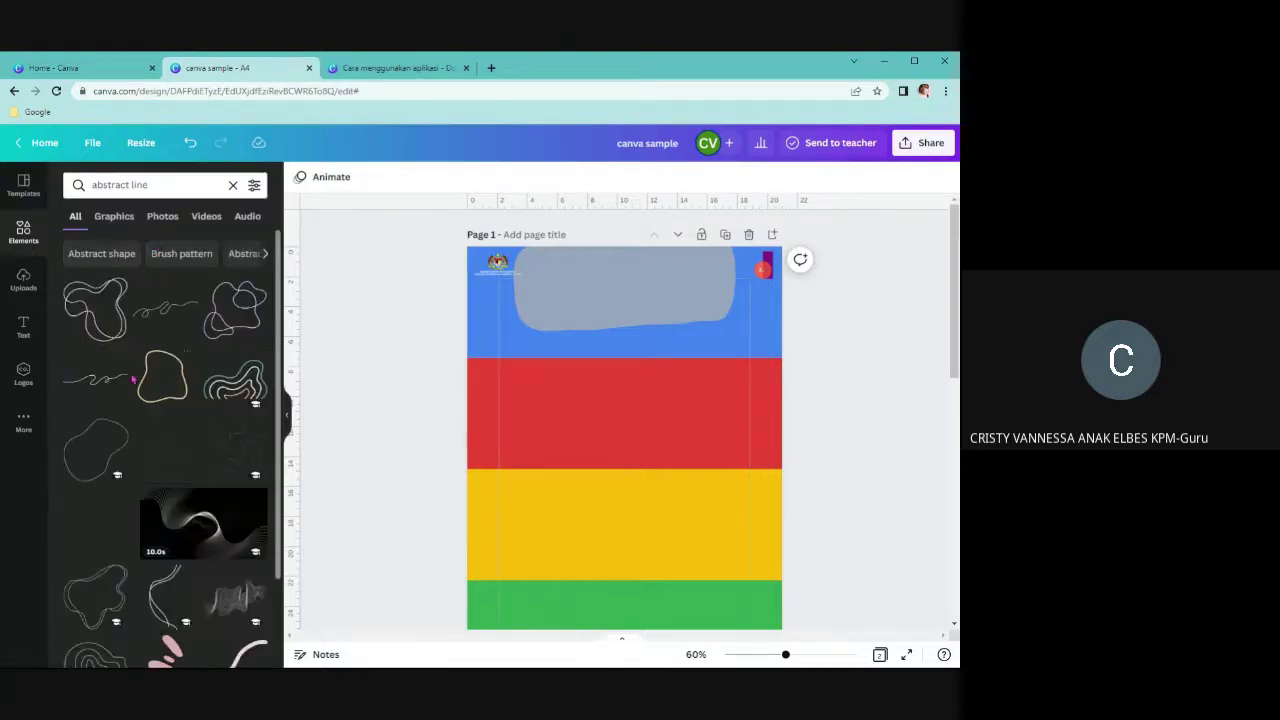
{"action": "left_click", "coordinate": [100, 452]}
{"action": "left_click_drag", "start_coordinate": [629, 455], "coordinate": [583, 257]}
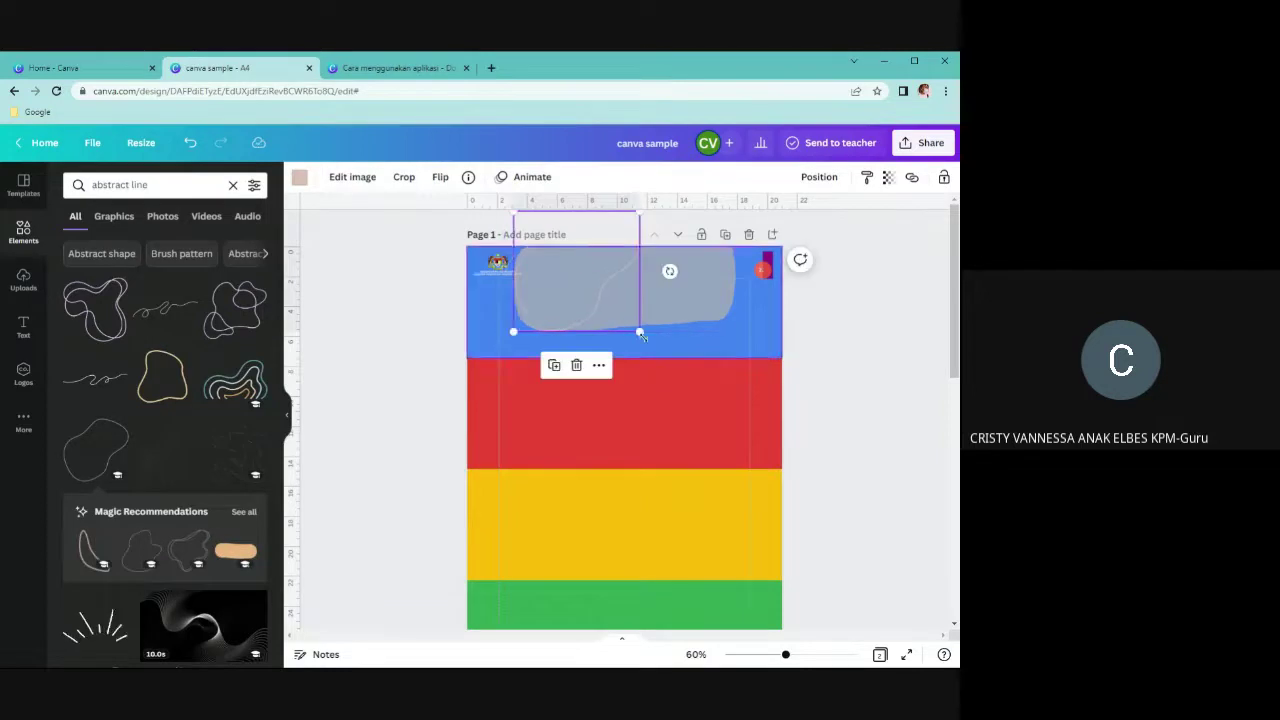
Rotate the thin outline diagonally and enlarge it until it spans nearly the width of the beige shape
{"action": "left_click_drag", "start_coordinate": [641, 335], "coordinate": [662, 353]}
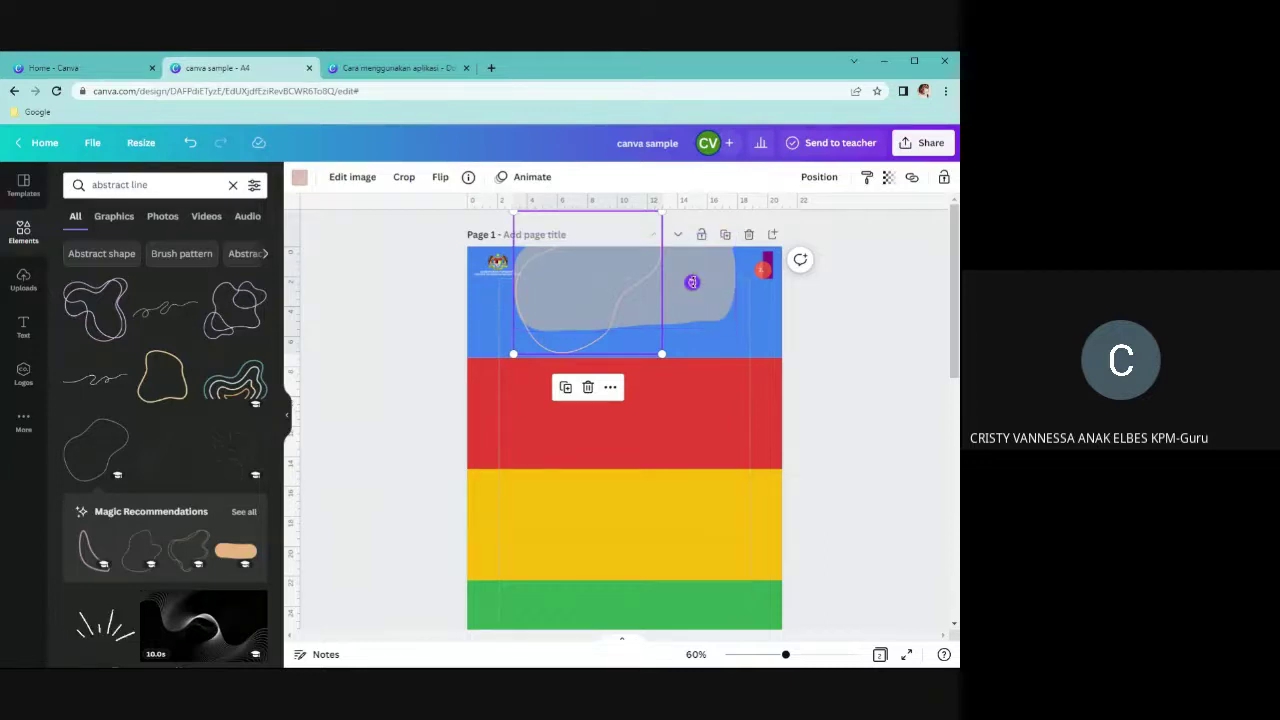
{"action": "left_click_drag", "start_coordinate": [692, 282], "coordinate": [620, 309]}
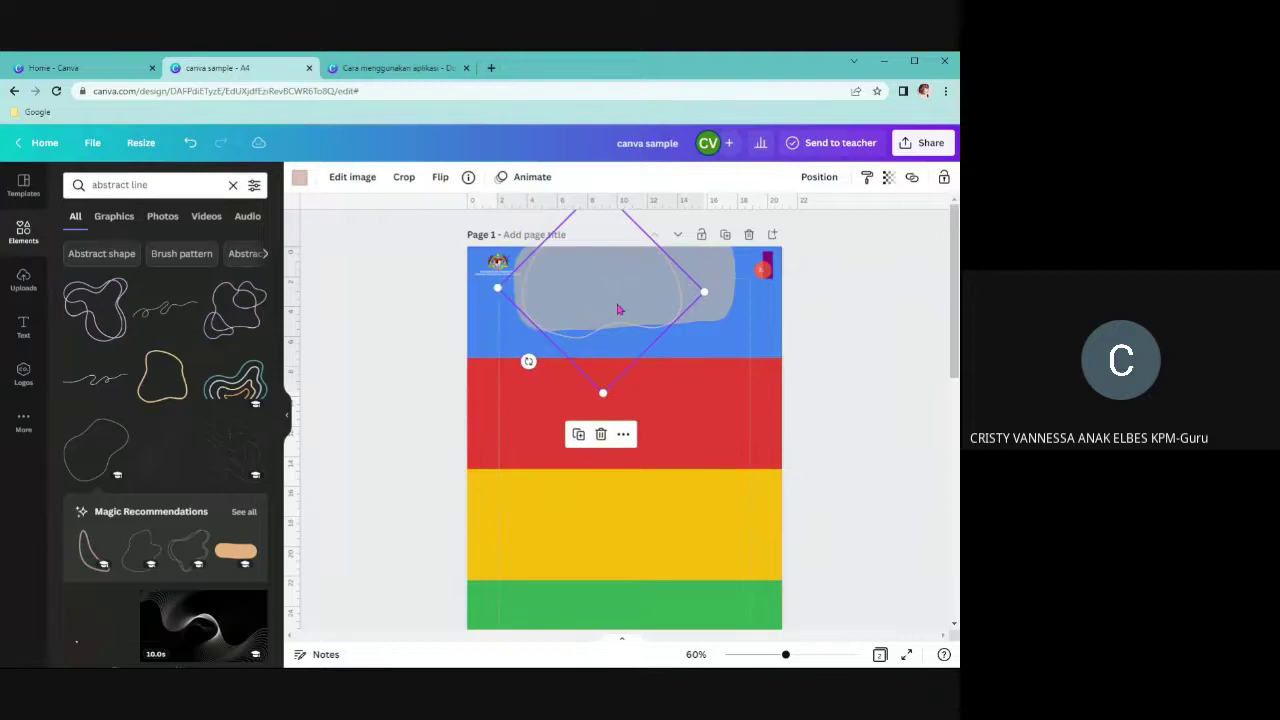
{"action": "left_click_drag", "start_coordinate": [705, 290], "coordinate": [750, 286]}
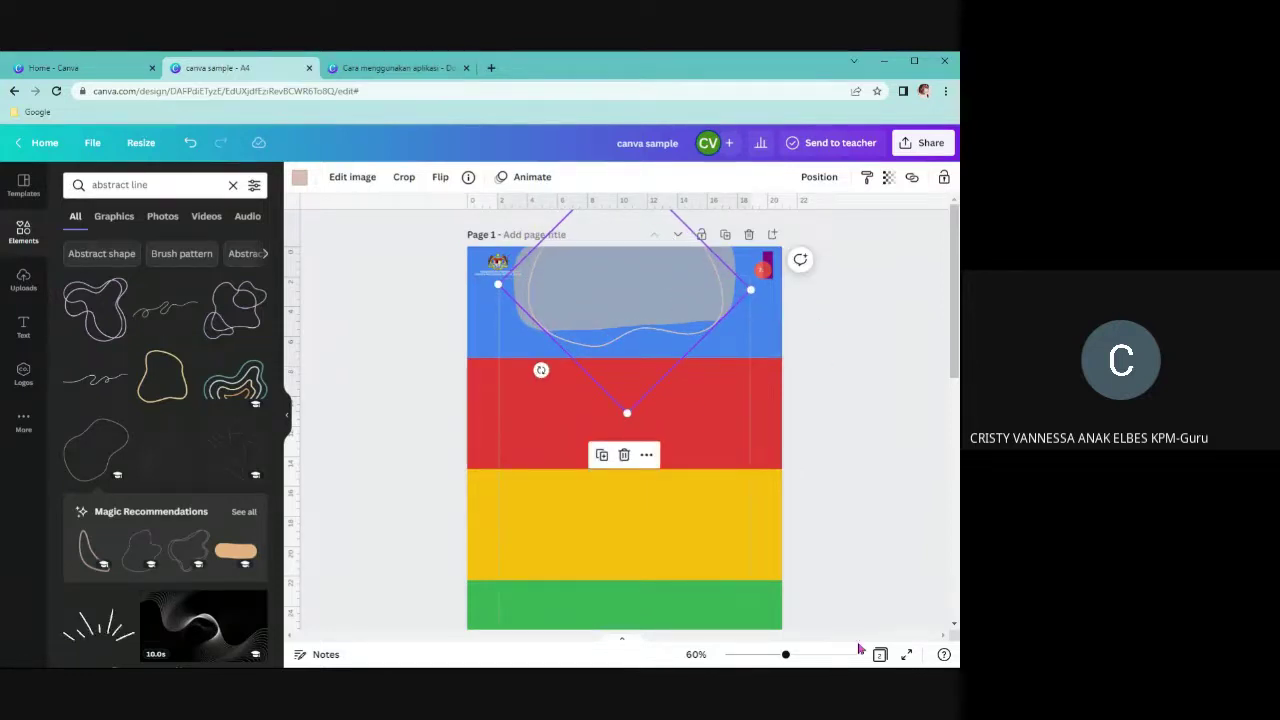
Lock the beige shape and the thin outline on page 1's blue band in place
{"action": "left_click_drag", "start_coordinate": [786, 658], "coordinate": [771, 657]}
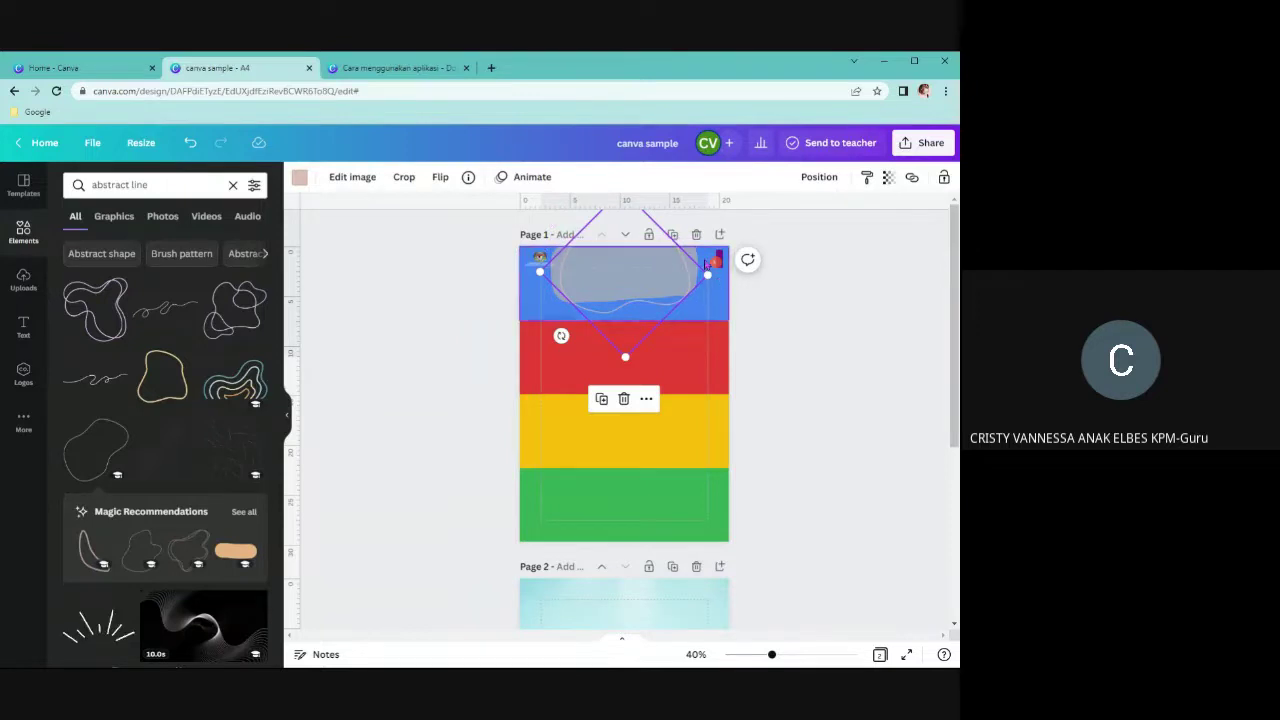
{"action": "left_click", "coordinate": [697, 262]}
{"action": "left_click", "coordinate": [944, 177]}
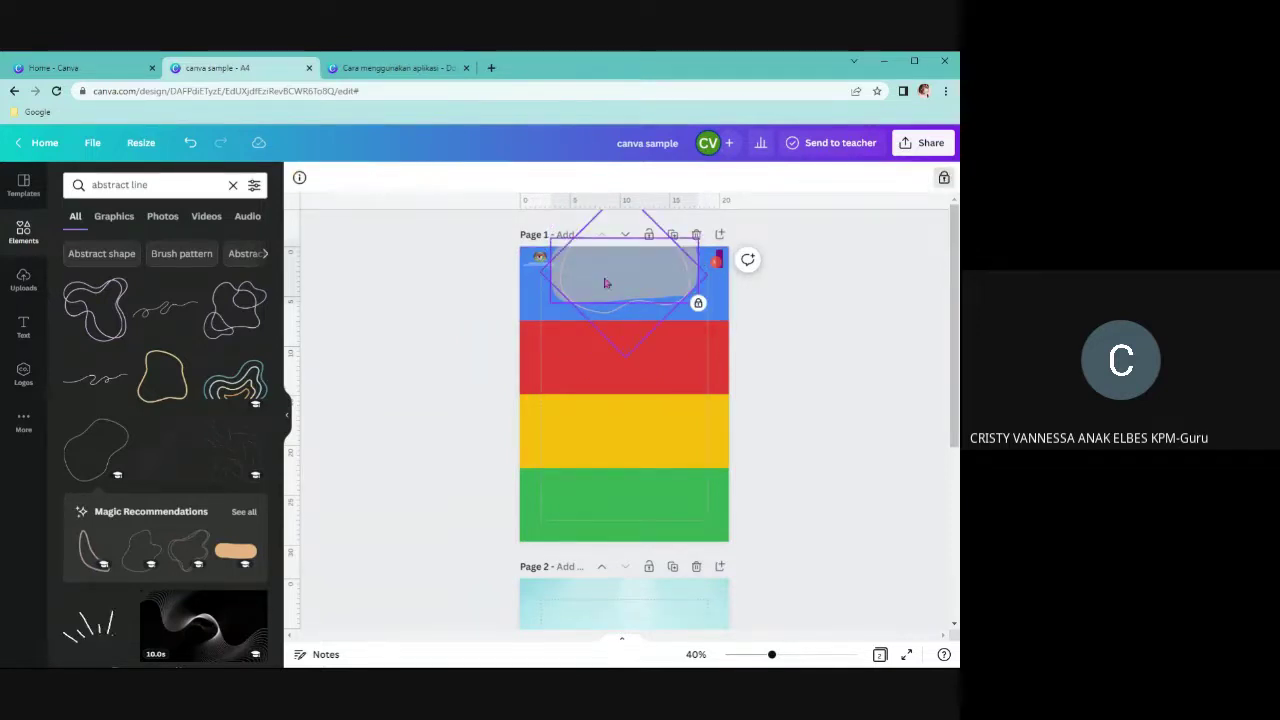
{"action": "left_click", "coordinate": [623, 354]}
{"action": "key", "text": "Escape"}
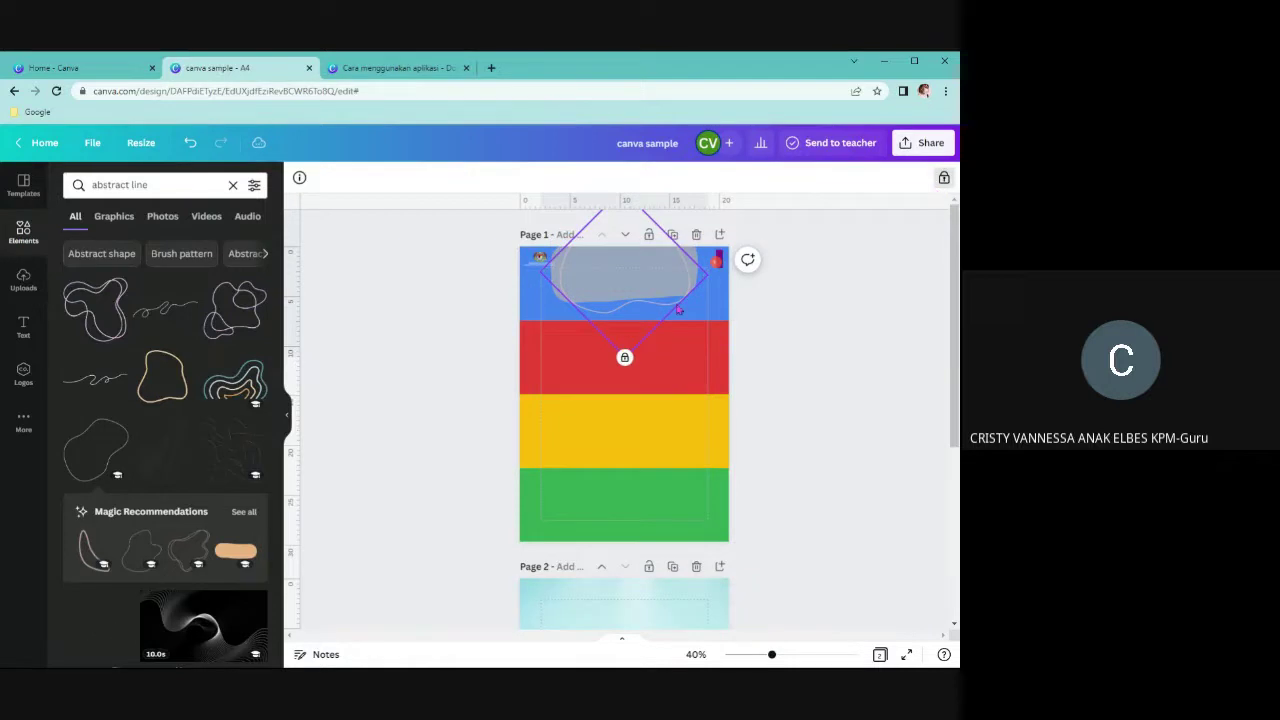
{"action": "left_click", "coordinate": [782, 408]}
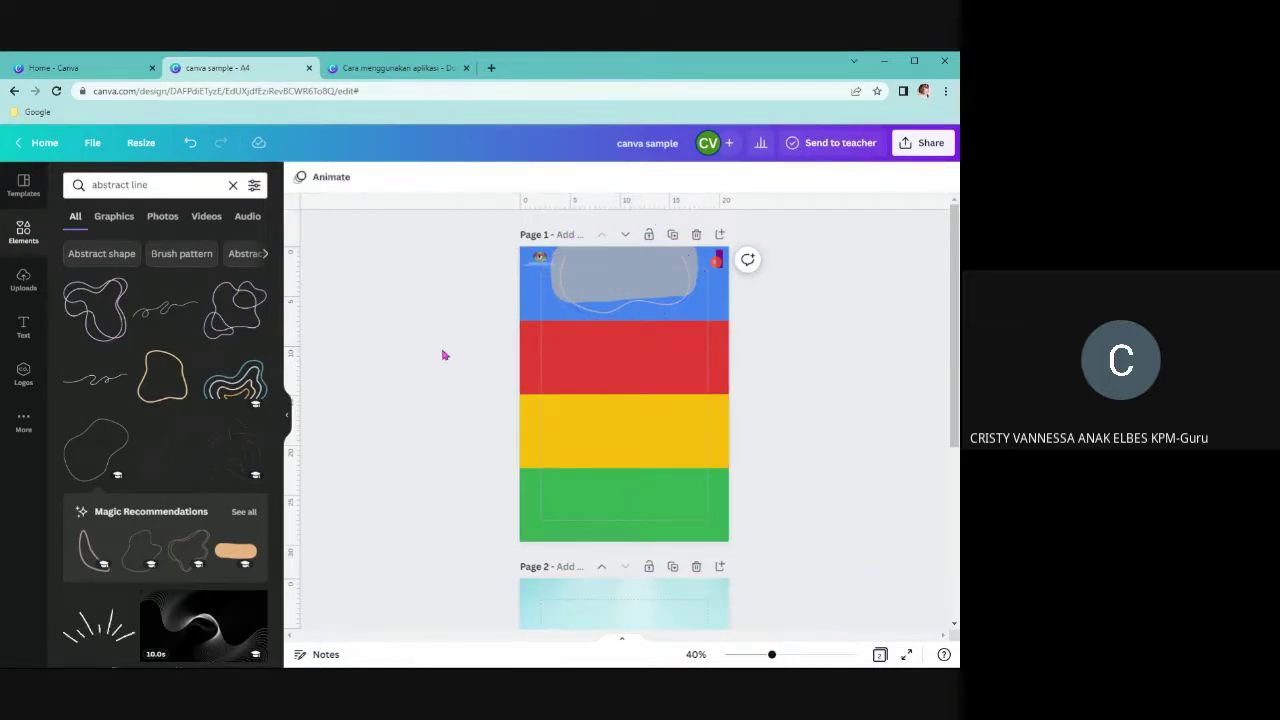
Add the beige closed line shape partly off the red band's left edge and recolour all three of its colours to the Google palette yellow
{"action": "left_click", "coordinate": [180, 372]}
{"action": "left_click_drag", "start_coordinate": [636, 390], "coordinate": [543, 357]}
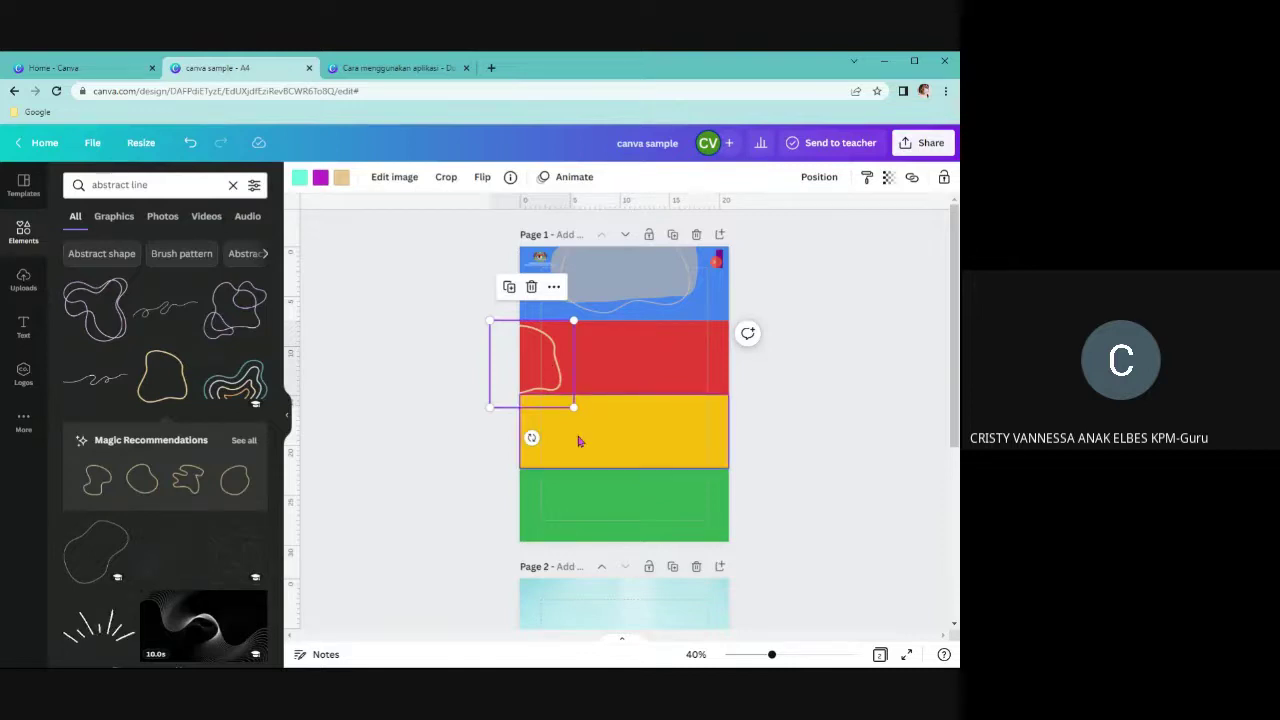
{"action": "left_click", "coordinate": [298, 180]}
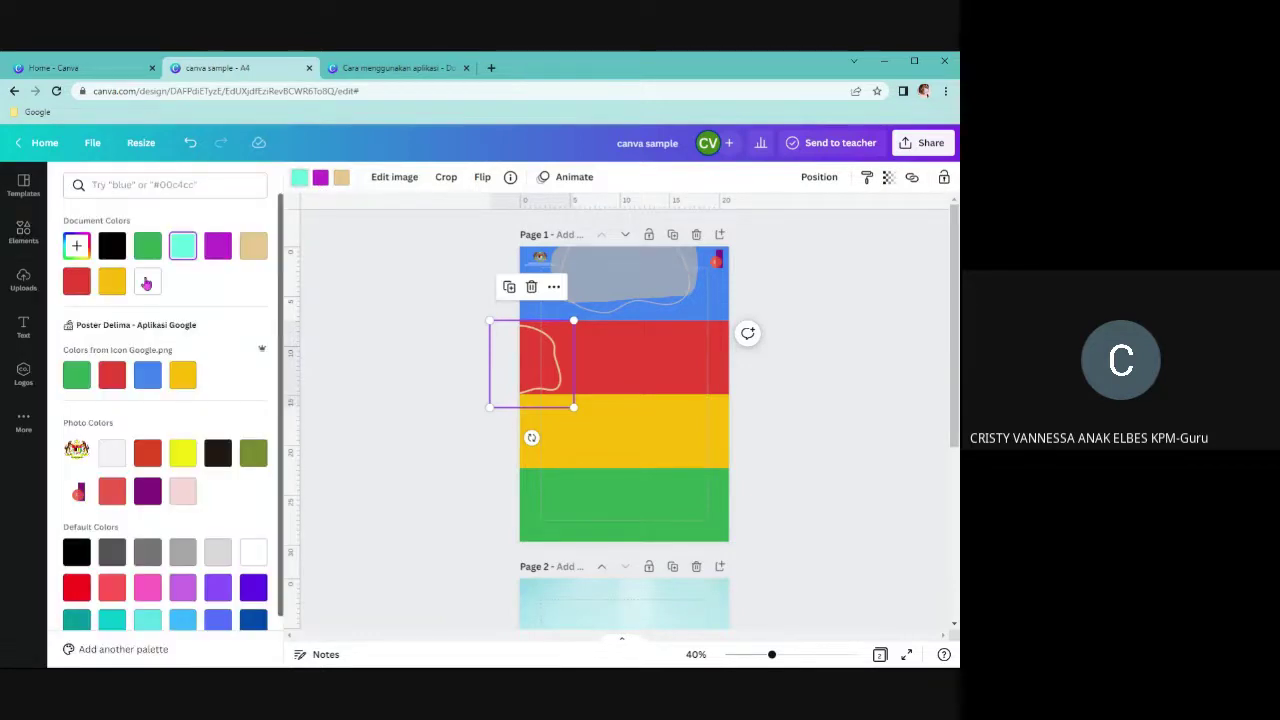
{"action": "left_click", "coordinate": [112, 377]}
{"action": "left_click", "coordinate": [147, 375]}
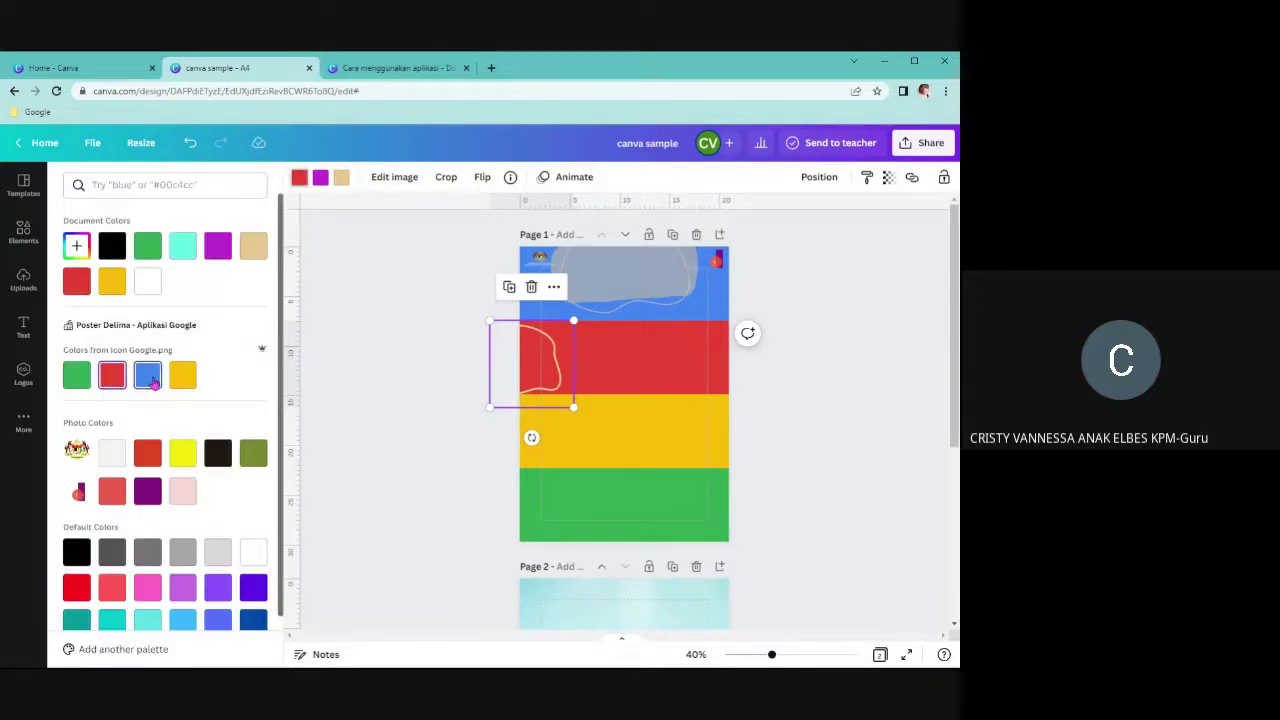
{"action": "left_click", "coordinate": [183, 380]}
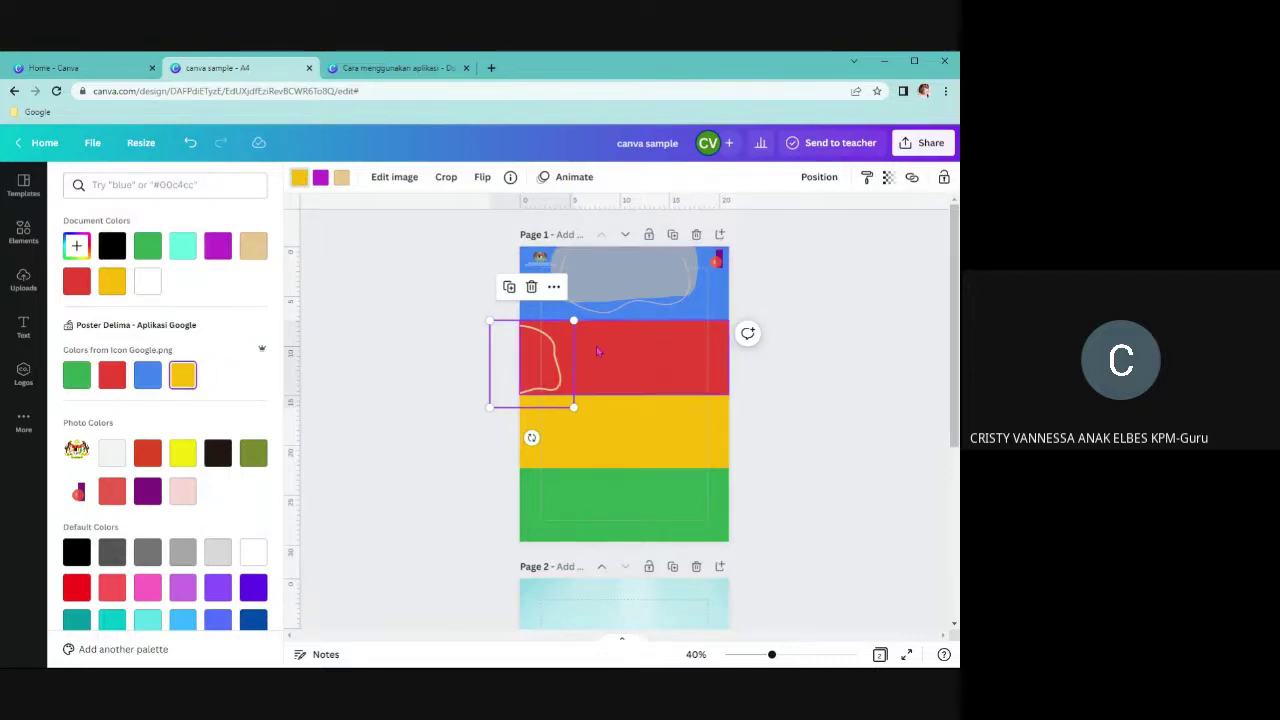
{"action": "left_click_drag", "start_coordinate": [564, 375], "coordinate": [565, 367]}
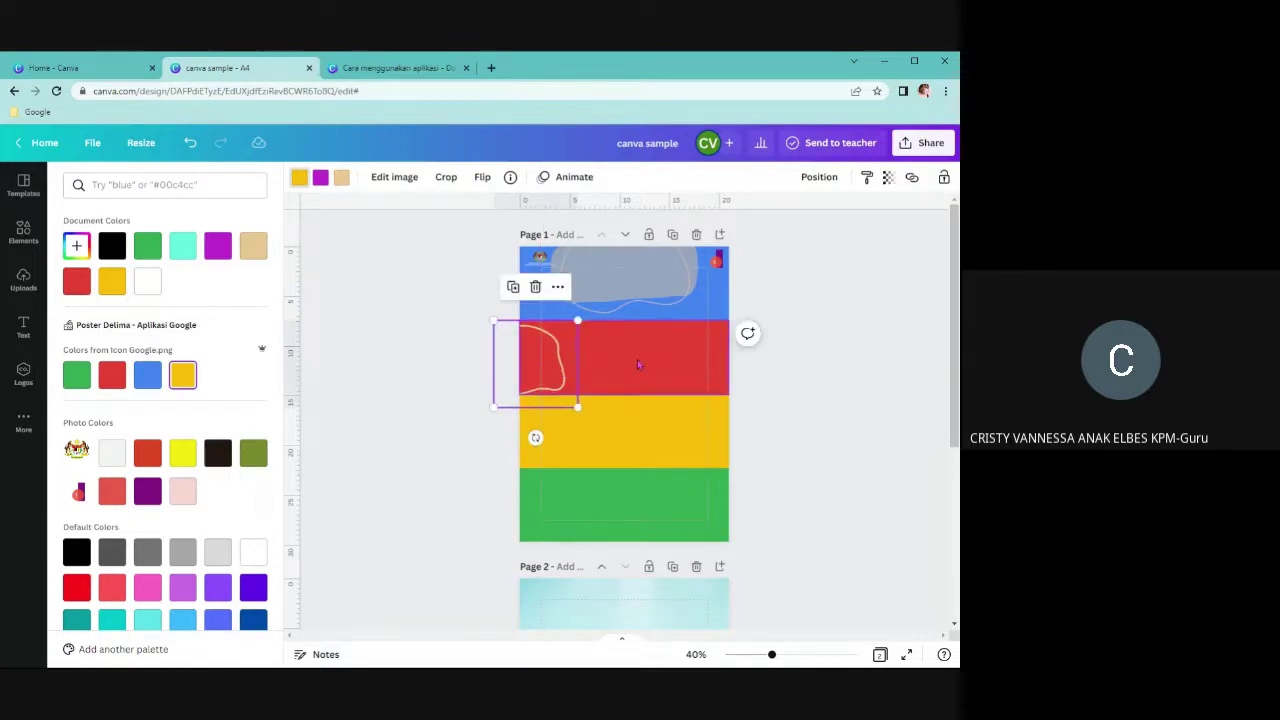
{"action": "left_click", "coordinate": [320, 177]}
{"action": "left_click", "coordinate": [182, 375]}
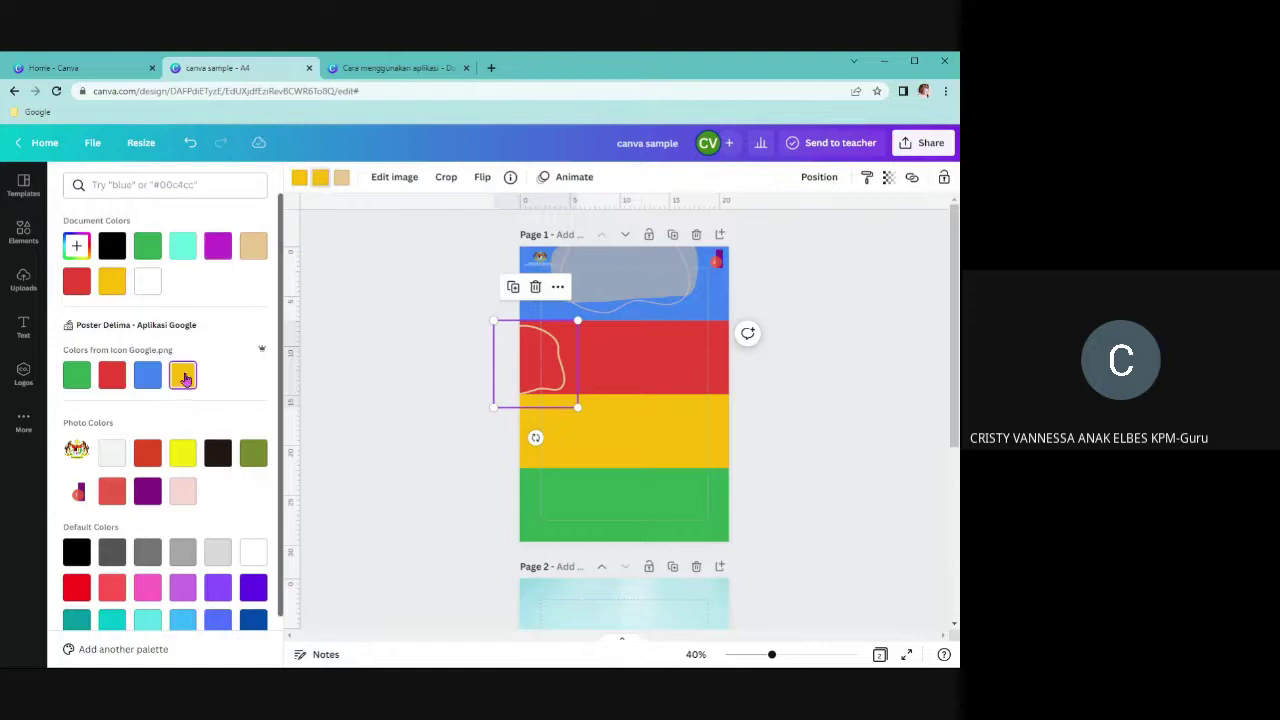
{"action": "left_click", "coordinate": [180, 378]}
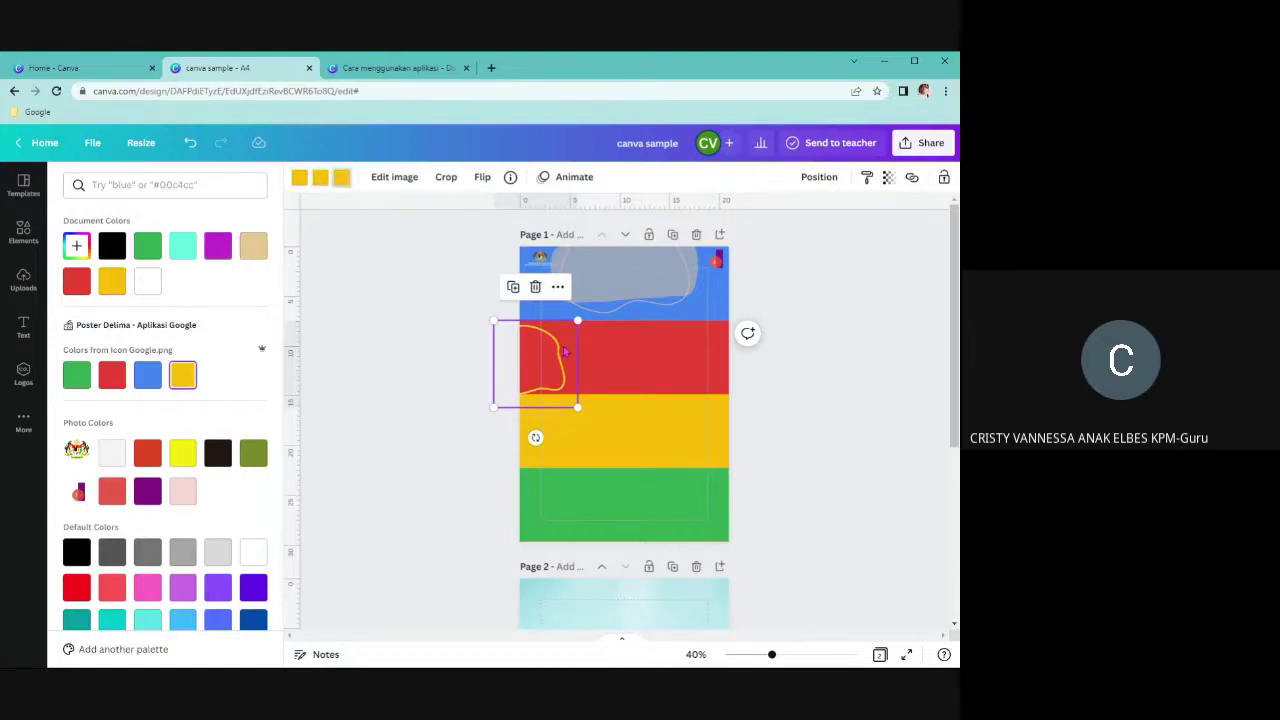
Adjust the yellow outline's size and position to fit the red band's height at the left page edge, and lock it
{"action": "left_click_drag", "start_coordinate": [565, 351], "coordinate": [569, 346]}
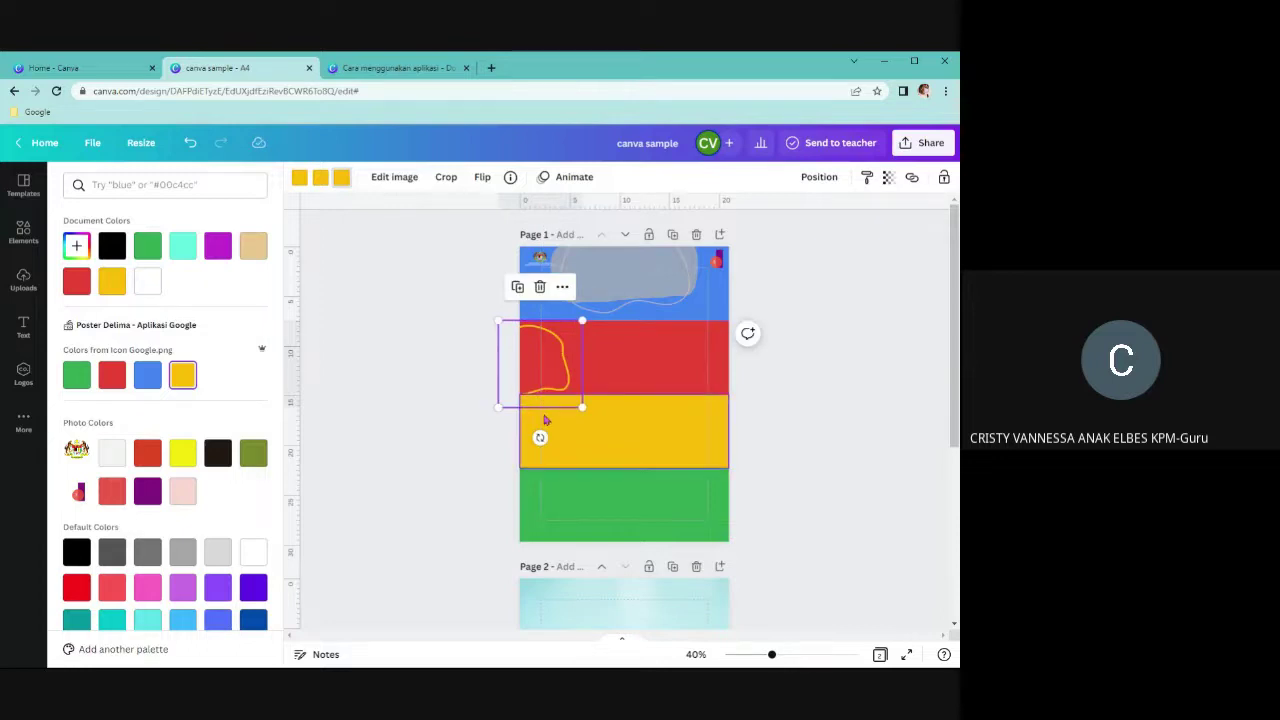
{"action": "left_click_drag", "start_coordinate": [582, 405], "coordinate": [579, 402]}
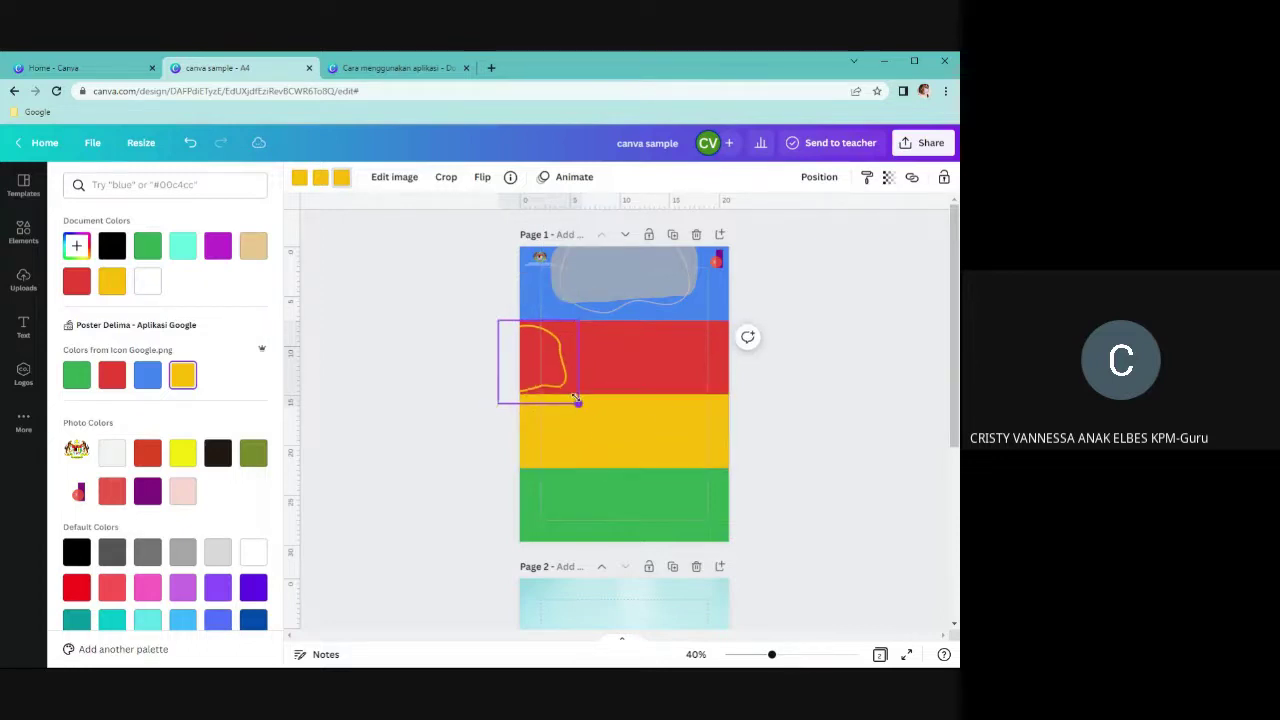
{"action": "left_click_drag", "start_coordinate": [551, 356], "coordinate": [555, 354]}
{"action": "left_click_drag", "start_coordinate": [579, 400], "coordinate": [582, 404]}
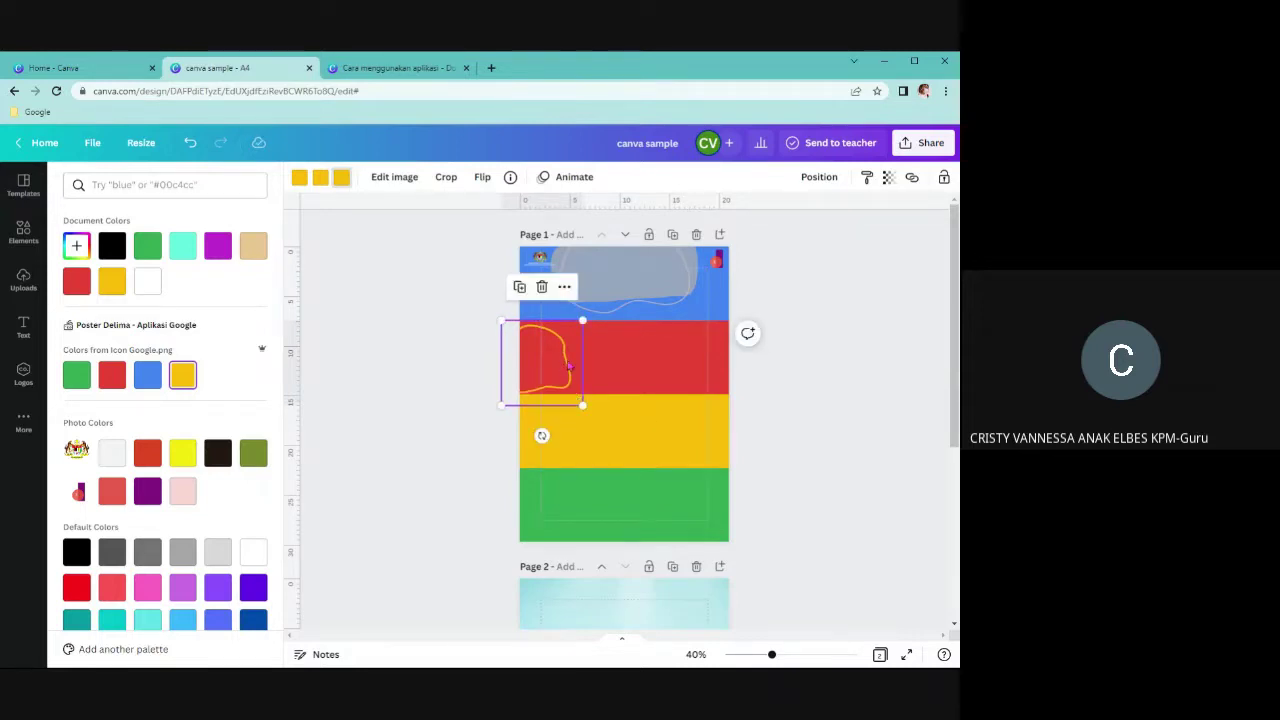
{"action": "key", "text": "Escape"}
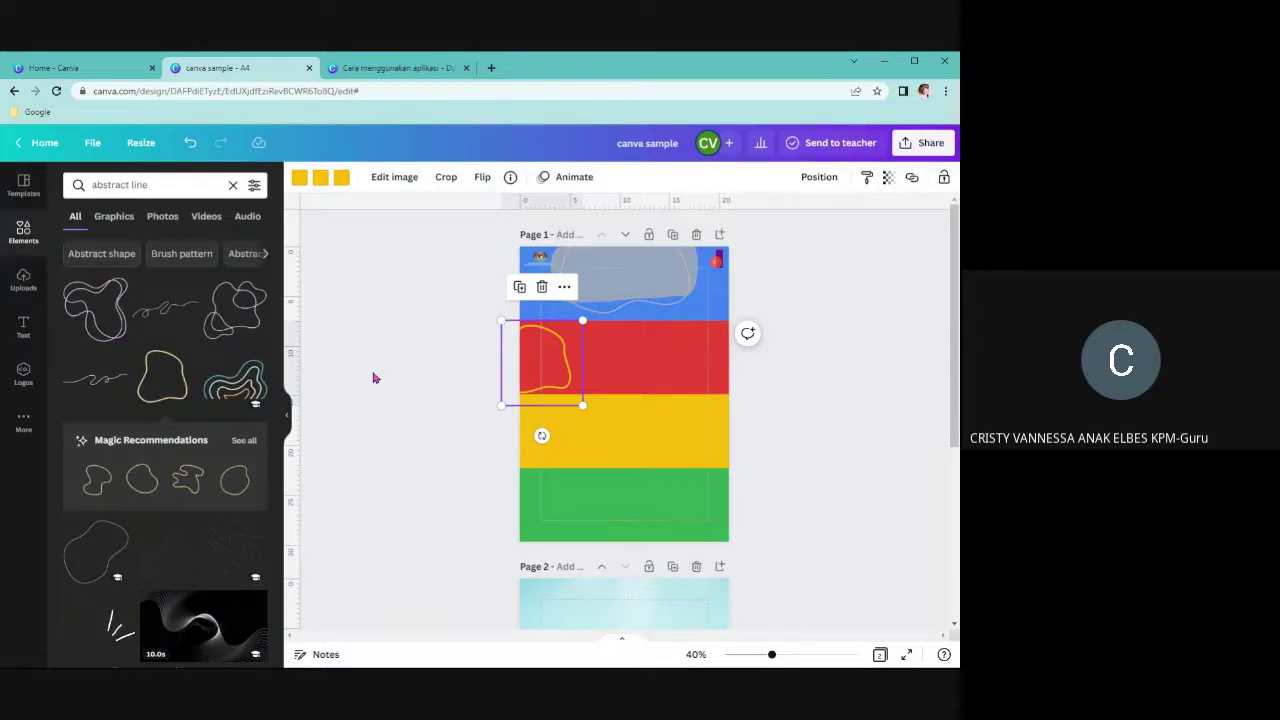
{"action": "left_click", "coordinate": [943, 177]}
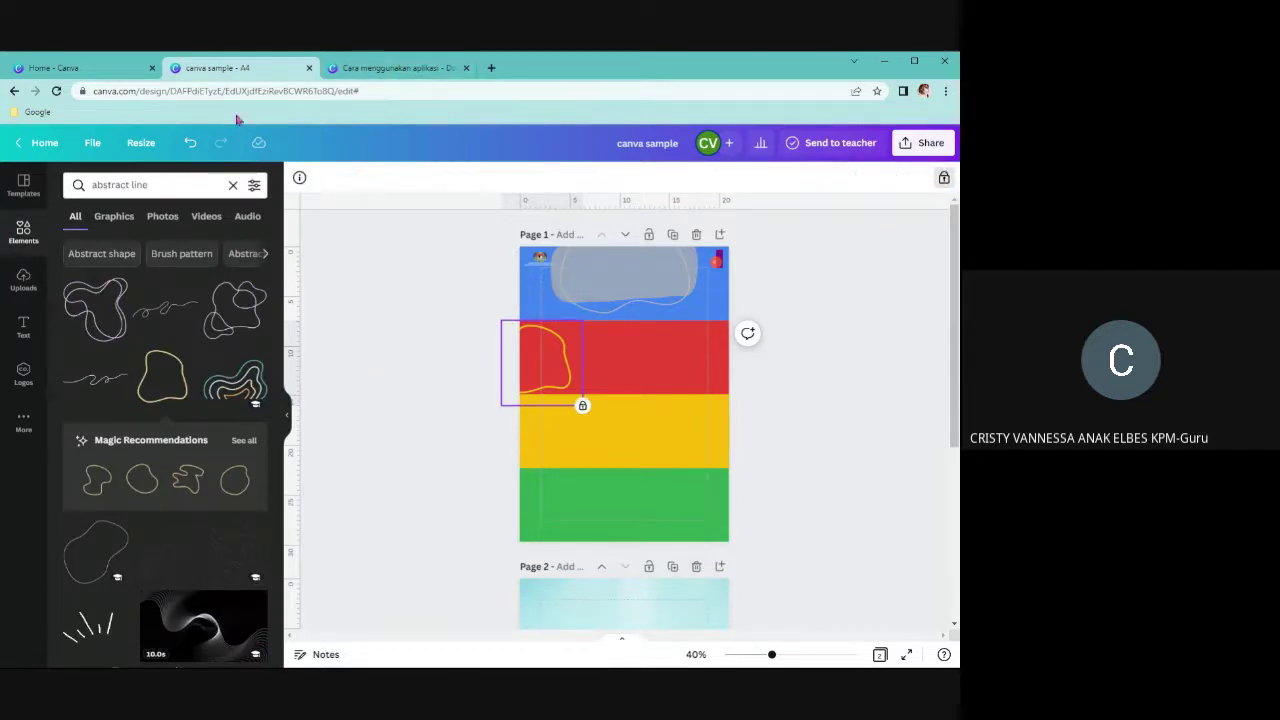
Examine the Google Docs icon on page 2 of the reference poster "Cara menggunakan aplikasi"
{"action": "left_click", "coordinate": [347, 70]}
{"action": "scroll", "coordinate": [420, 390], "scroll_direction": "up", "scroll_amount": 5}
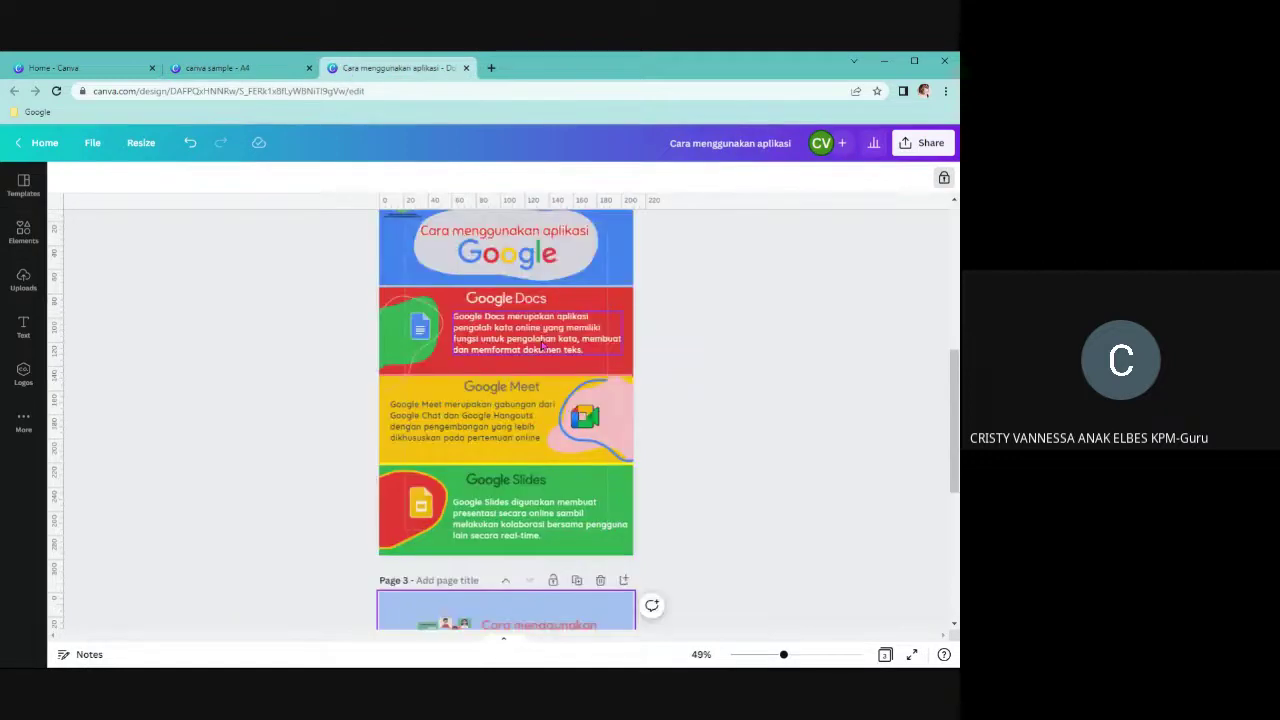
{"action": "left_click", "coordinate": [421, 384]}
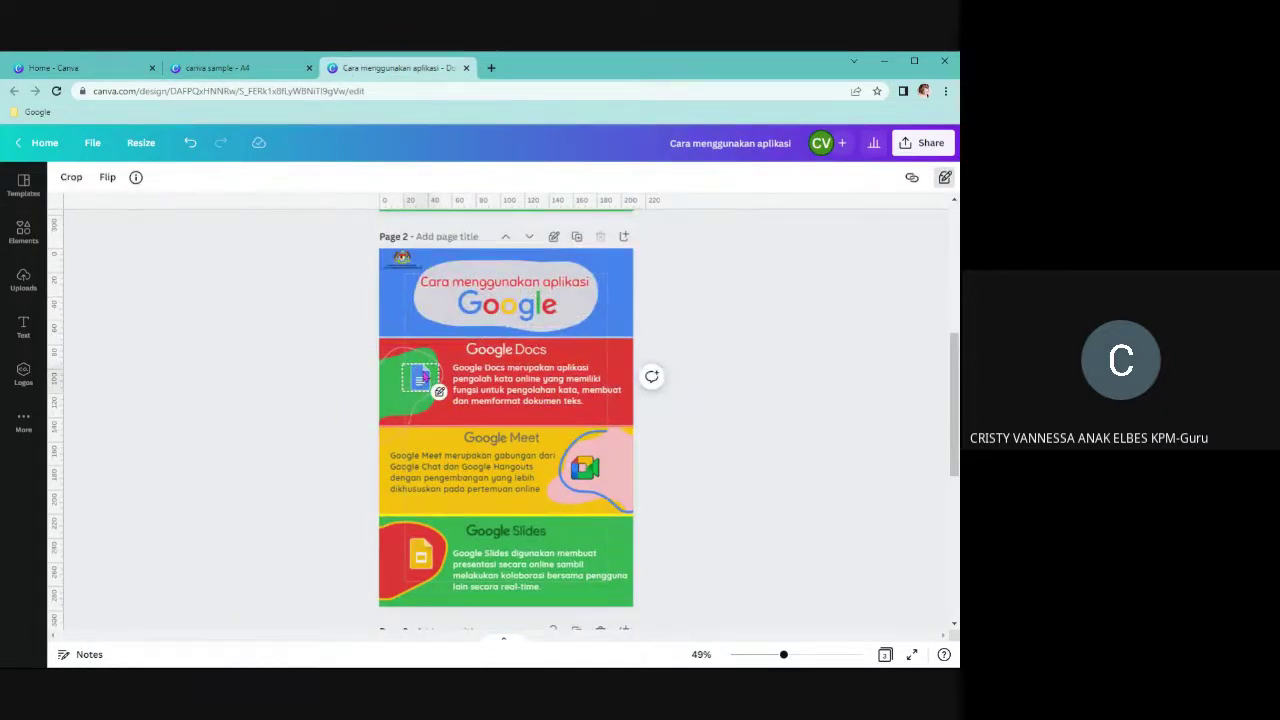
Return to the canva sample design, clear the element search and hide the element library
{"action": "left_click", "coordinate": [248, 72]}
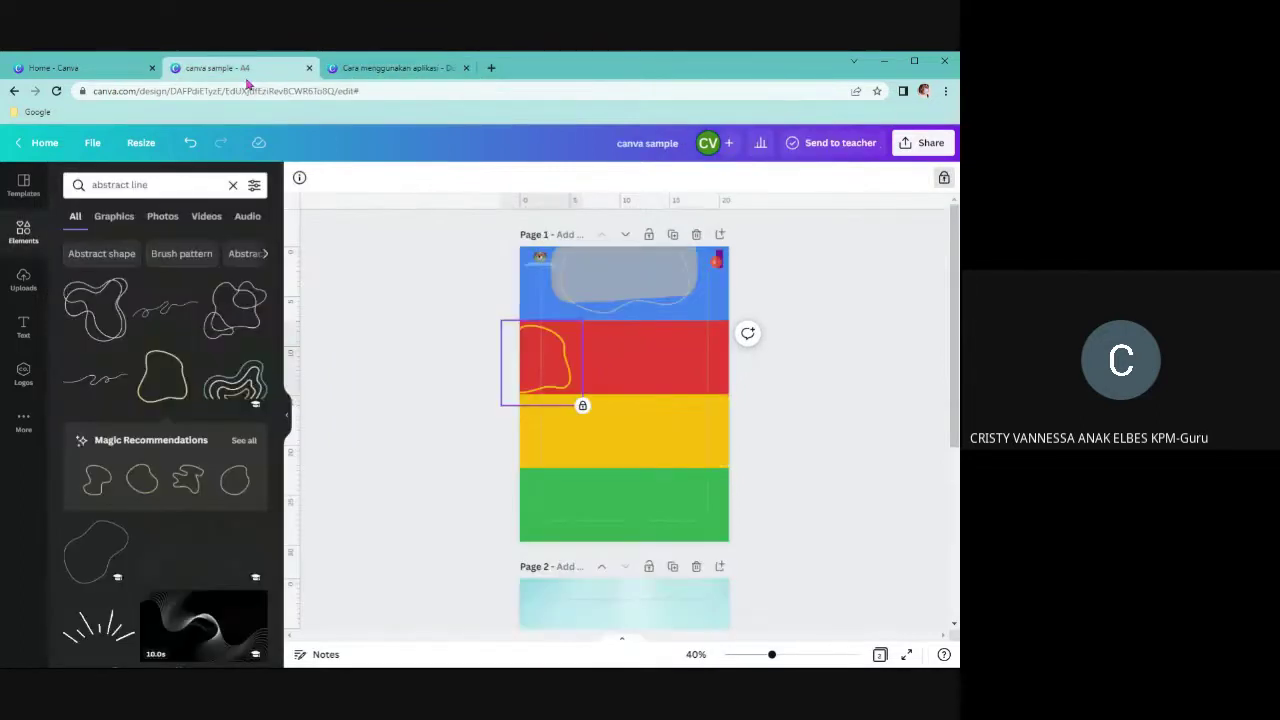
{"action": "left_click", "coordinate": [233, 185]}
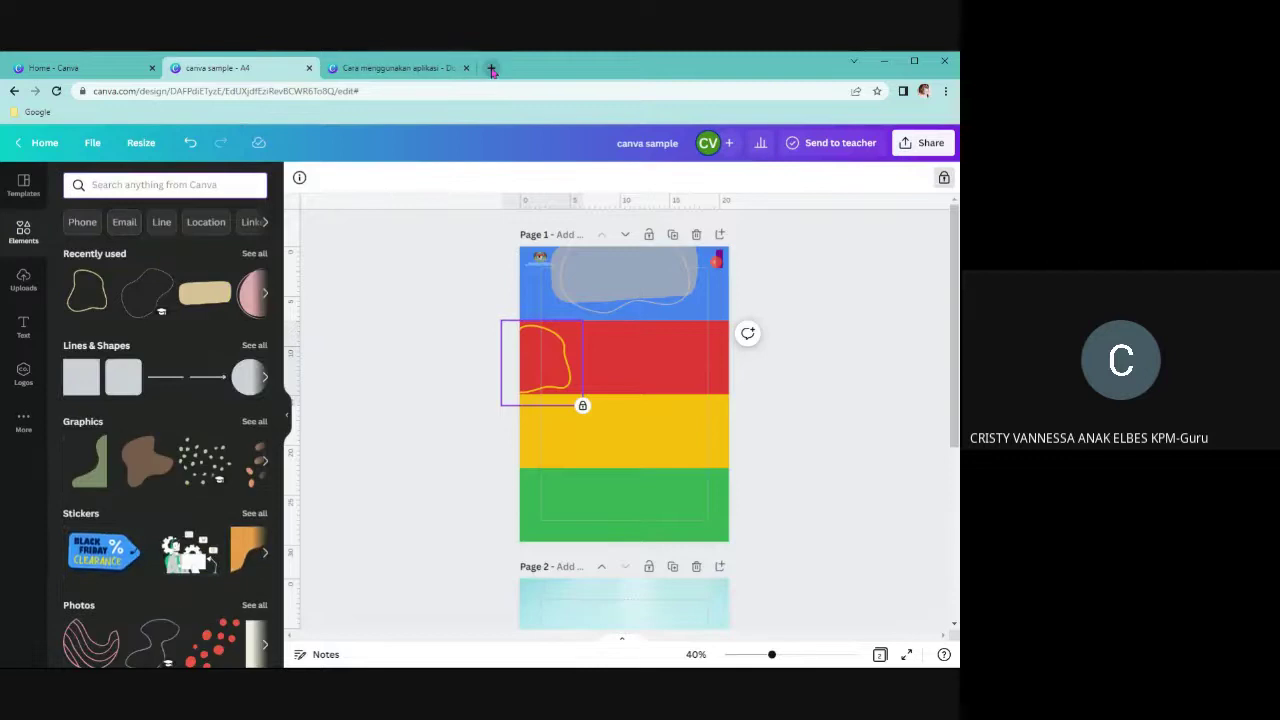
{"action": "left_click", "coordinate": [287, 415]}
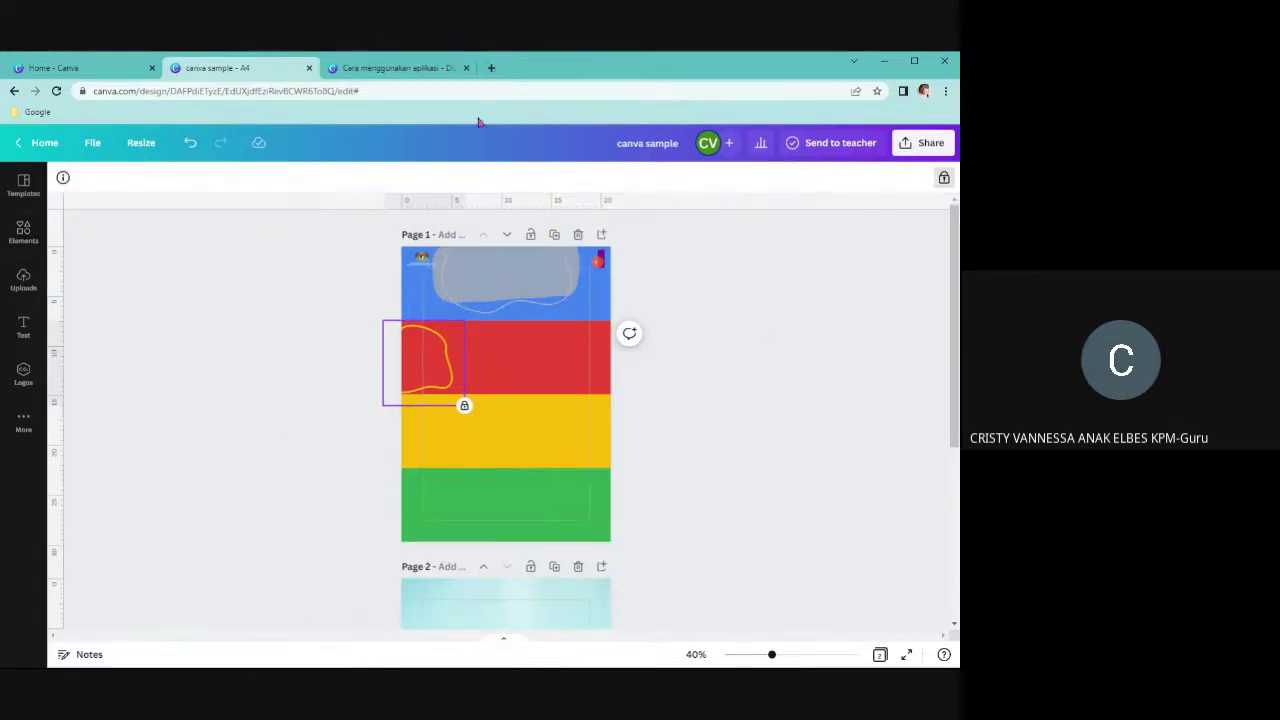
Search Google Images for "google docs logo" in a new browser tab
{"action": "left_click", "coordinate": [491, 68]}
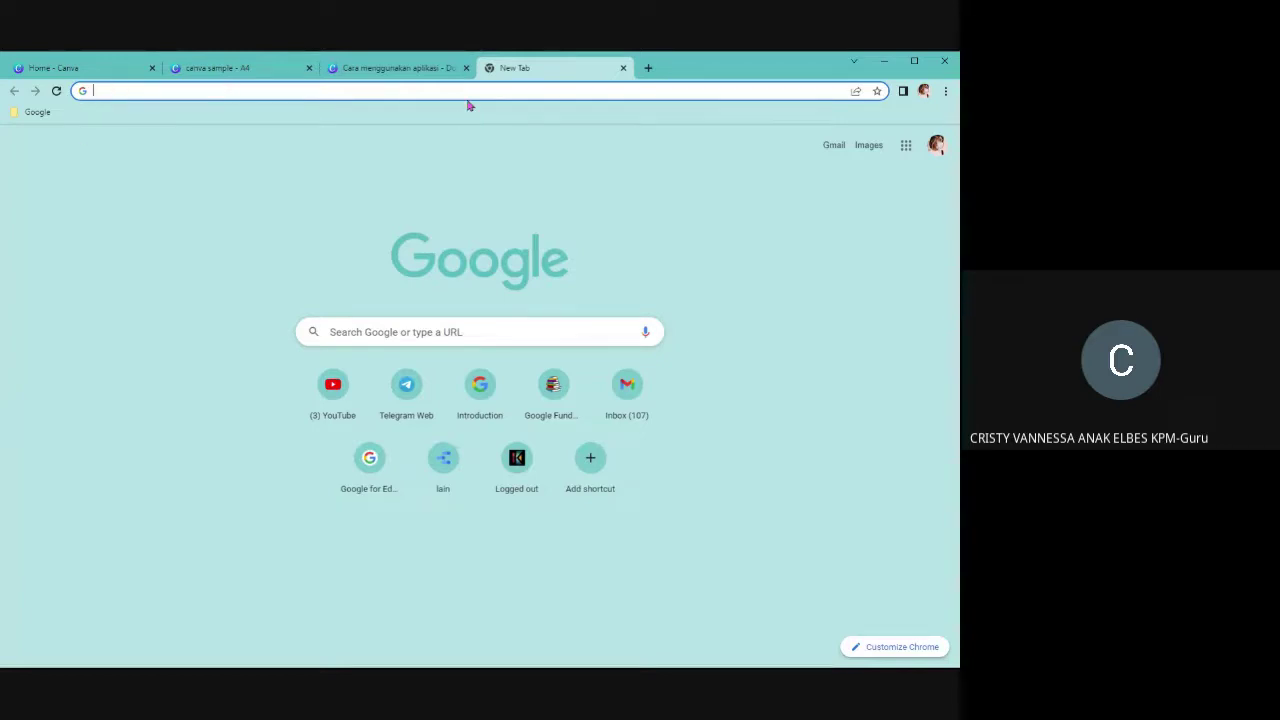
{"action": "type", "text": "google m"}
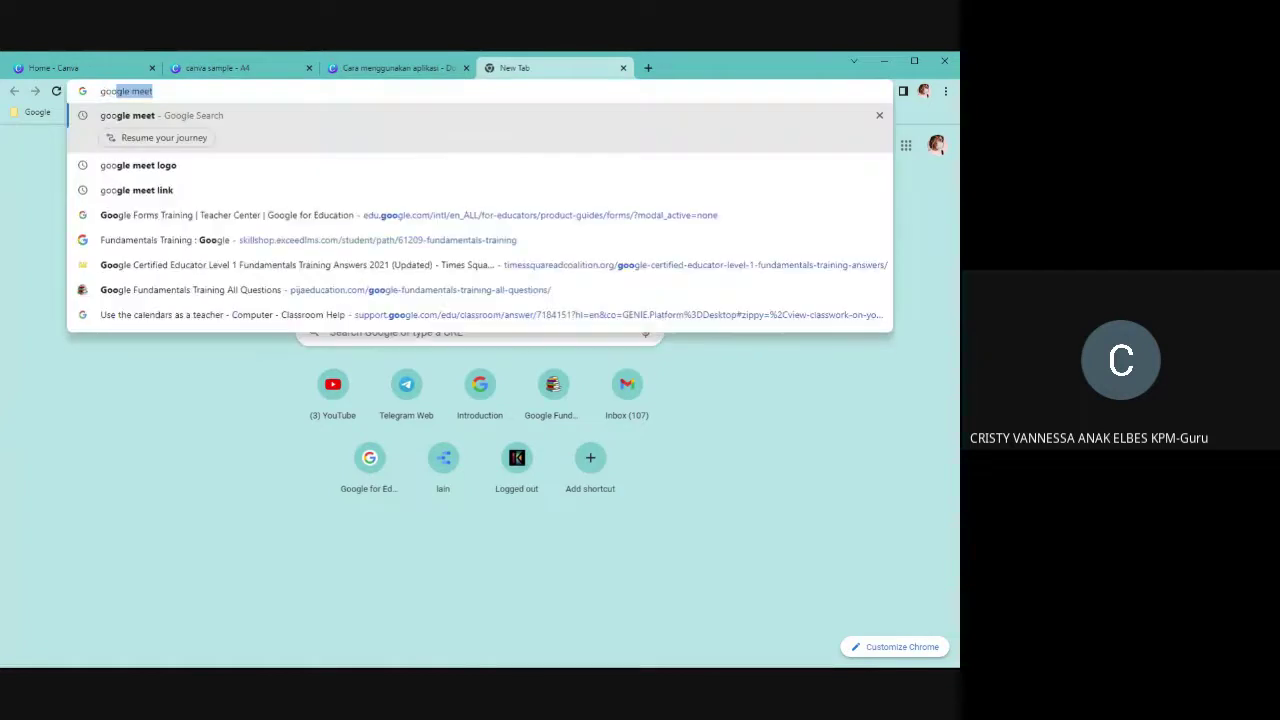
{"action": "key", "text": "BackSpace"}
{"action": "key", "text": "BackSpace"}
{"action": "type", "text": "docs logo"}
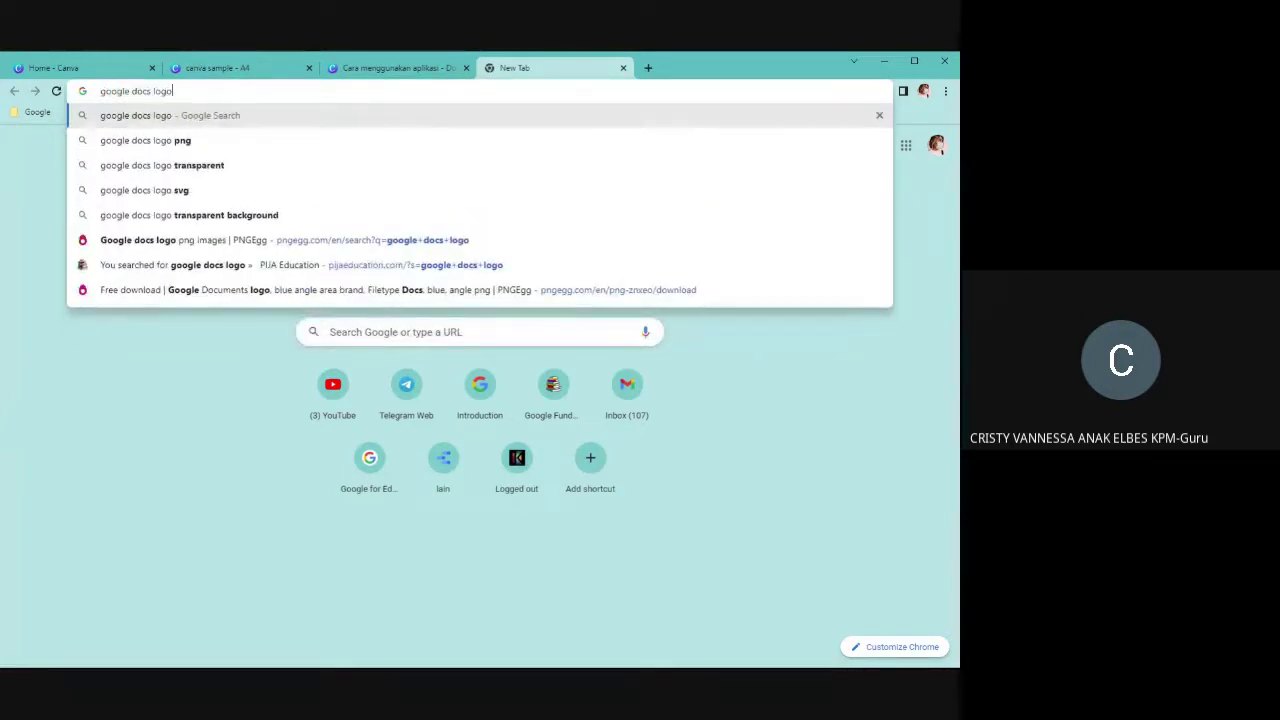
{"action": "key", "text": "Return"}
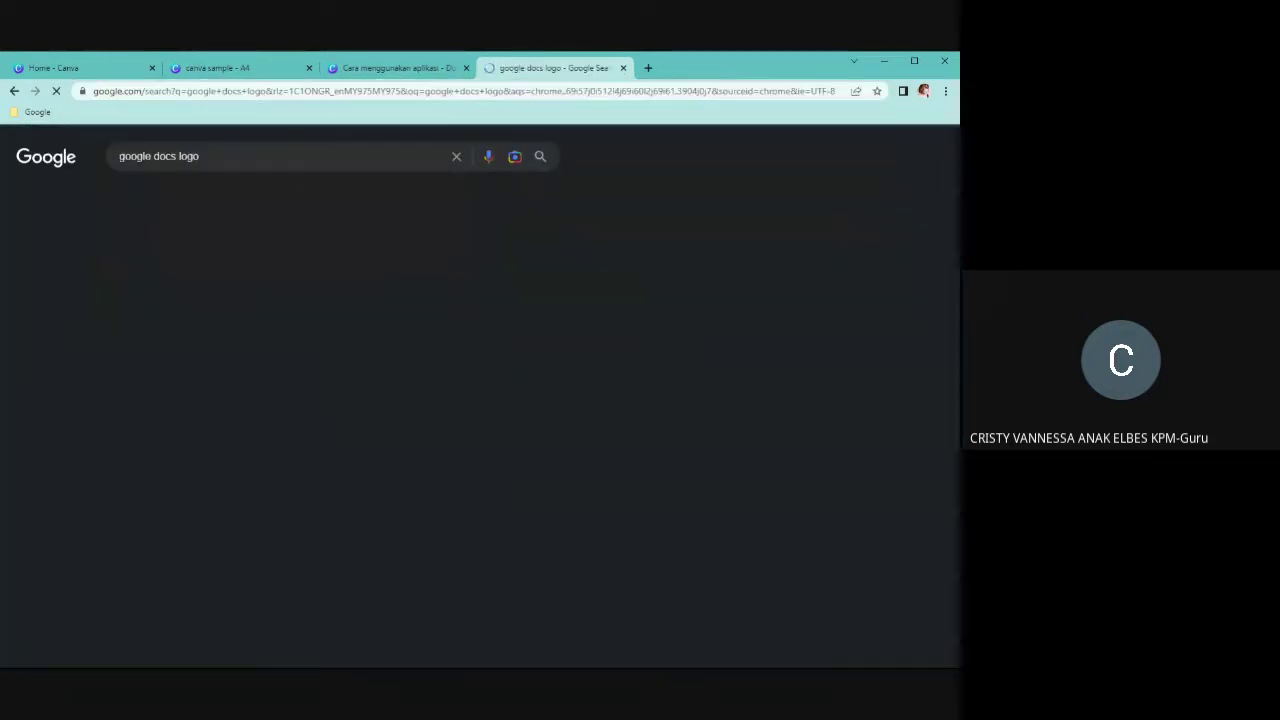
{"action": "left_click", "coordinate": [187, 203]}
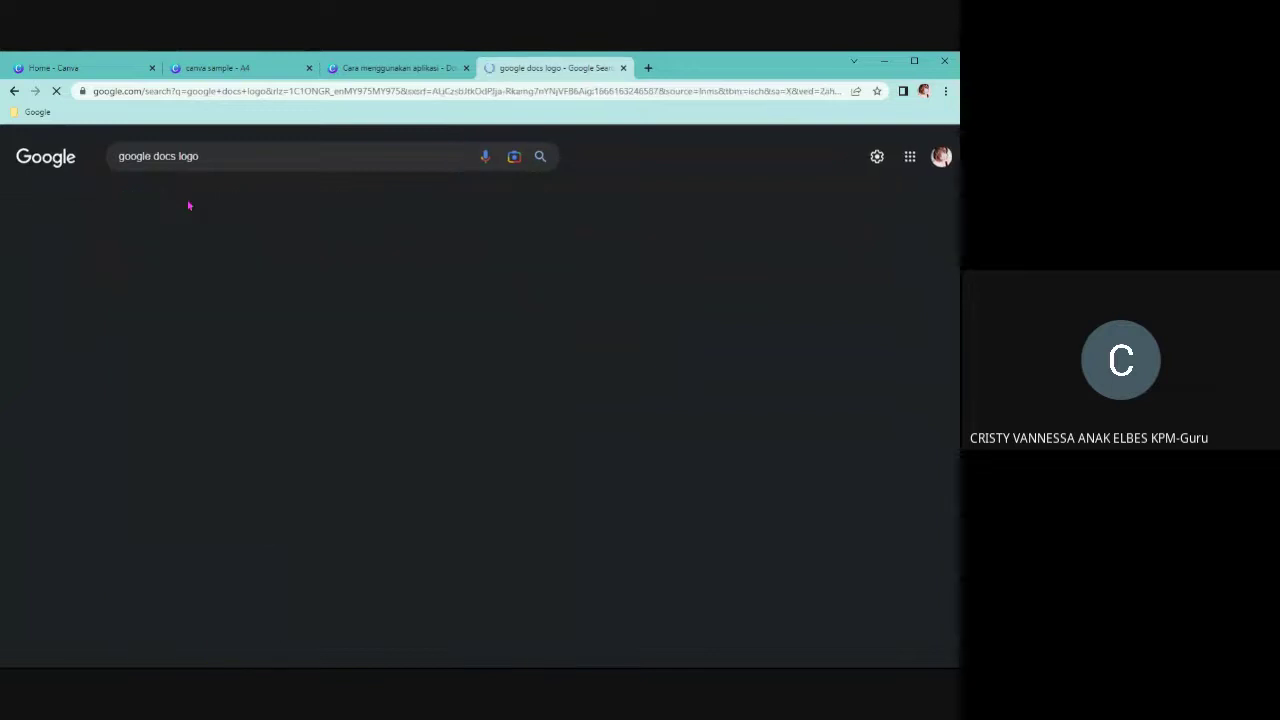
Look through the logo results, preview the plain 9to5Google Docs icon and compare it with the icon on the reference poster
{"action": "scroll", "coordinate": [526, 345], "scroll_direction": "down", "scroll_amount": 1}
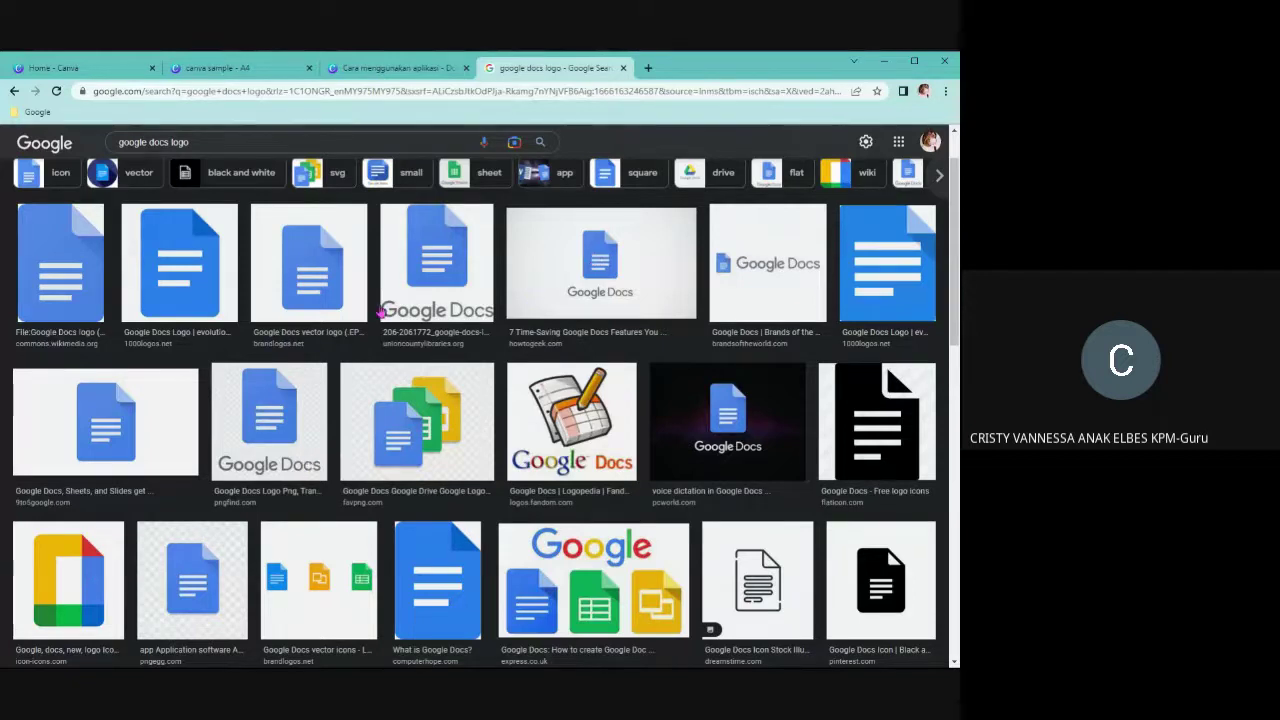
{"action": "scroll", "coordinate": [381, 313], "scroll_direction": "down", "scroll_amount": 2}
{"action": "scroll", "coordinate": [329, 461], "scroll_direction": "down", "scroll_amount": 2}
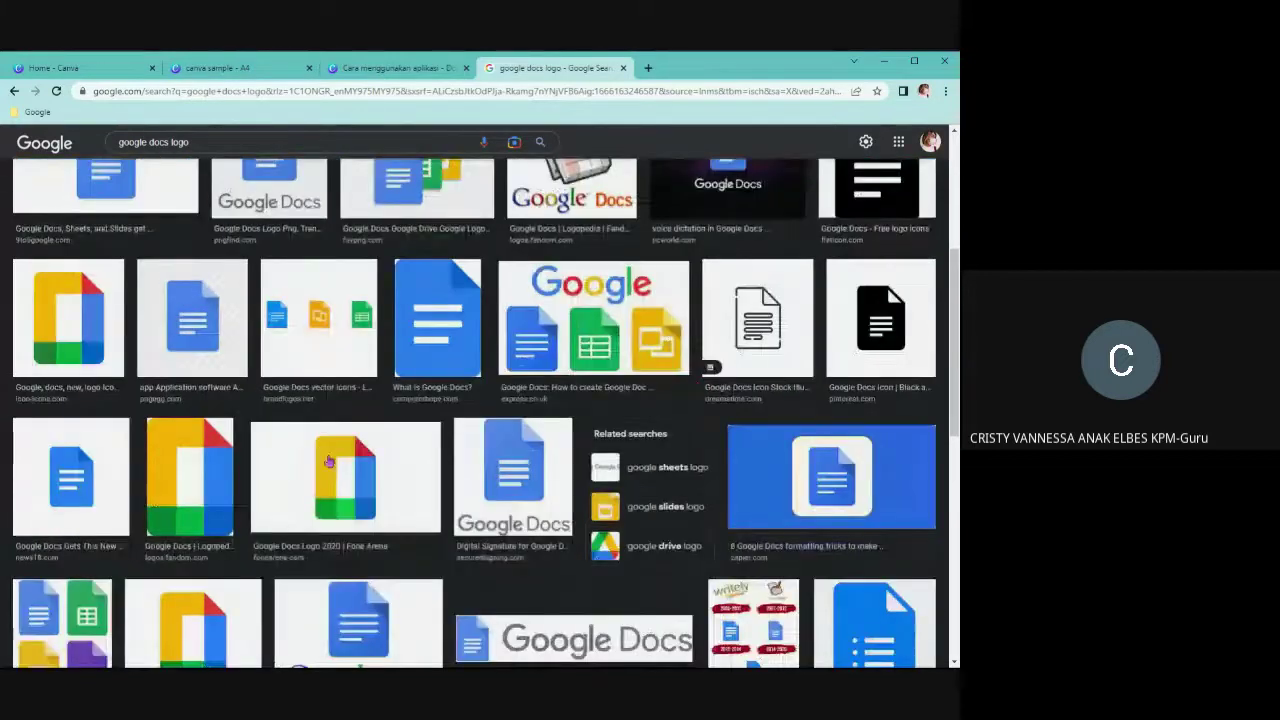
{"action": "scroll", "coordinate": [296, 490], "scroll_direction": "down", "scroll_amount": 1}
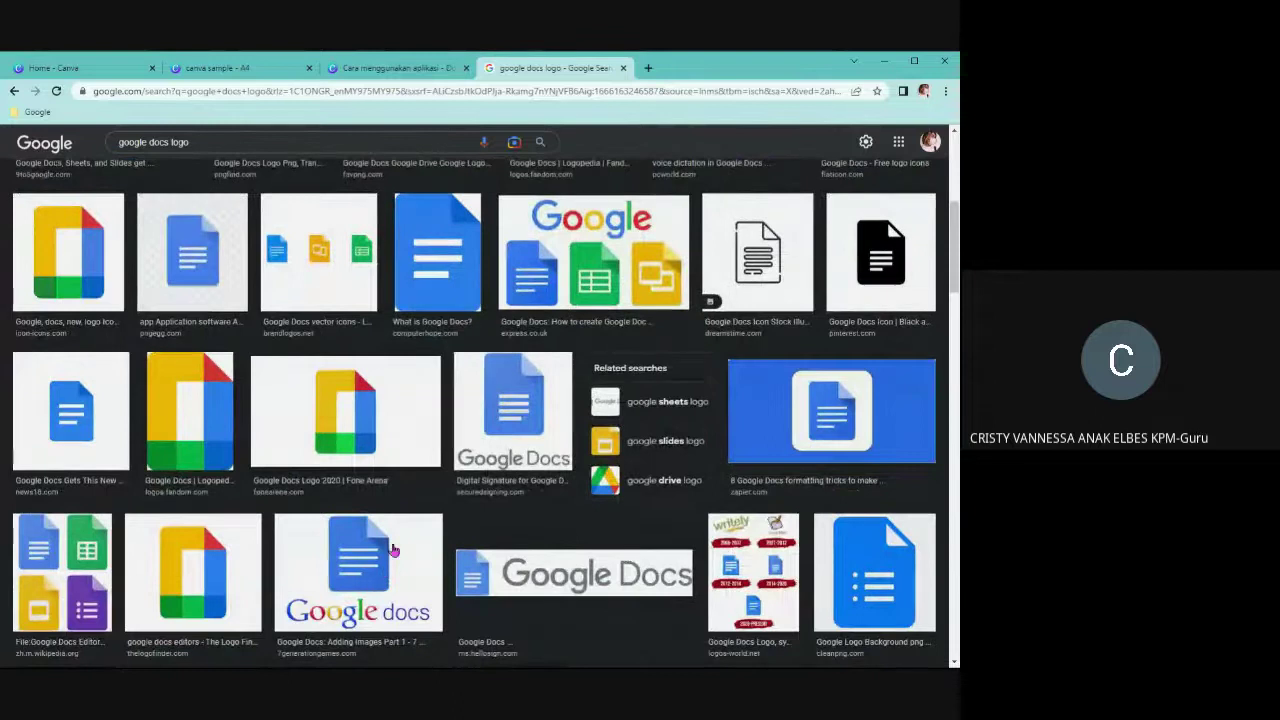
{"action": "scroll", "coordinate": [137, 486], "scroll_direction": "up", "scroll_amount": 6}
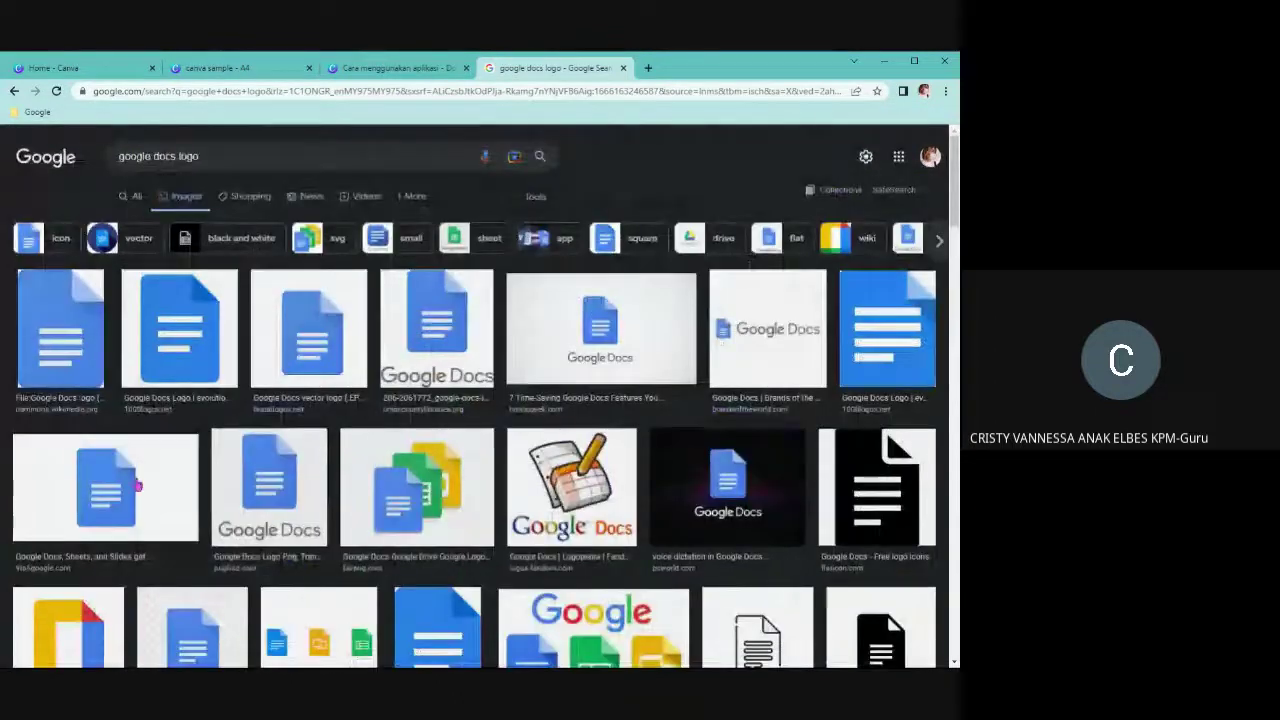
{"action": "left_click", "coordinate": [138, 486]}
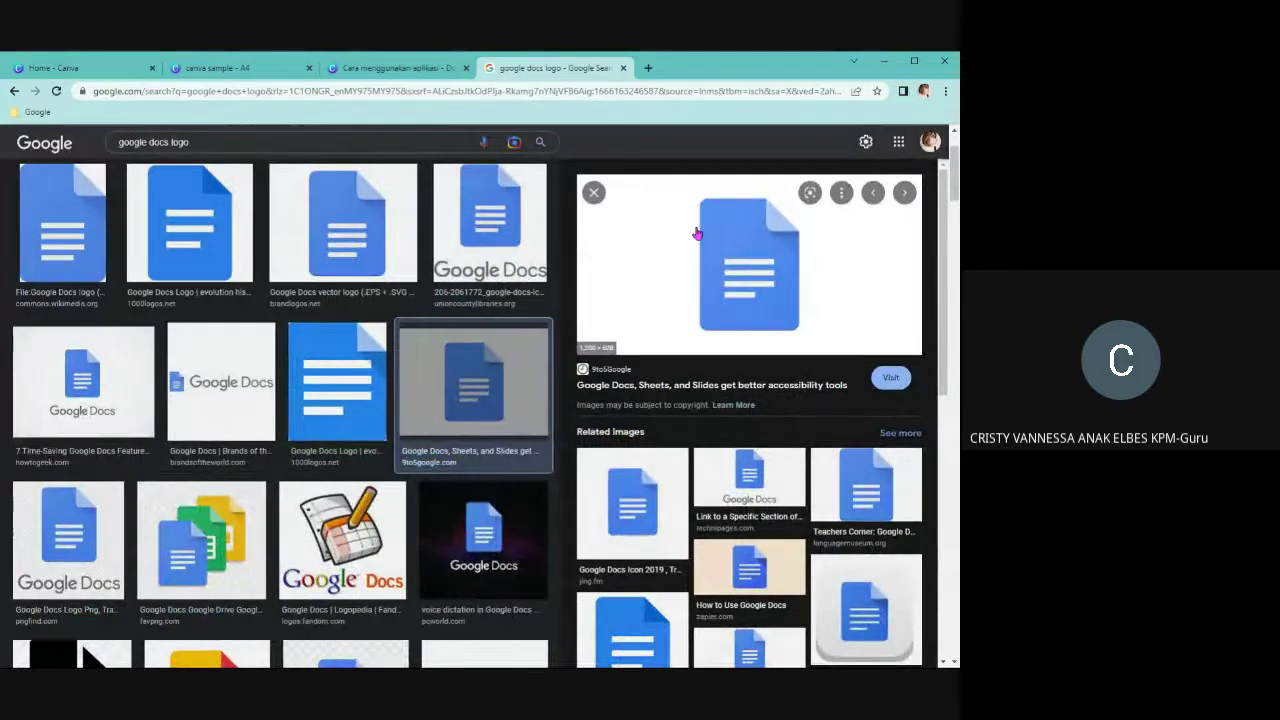
{"action": "left_click", "coordinate": [410, 68]}
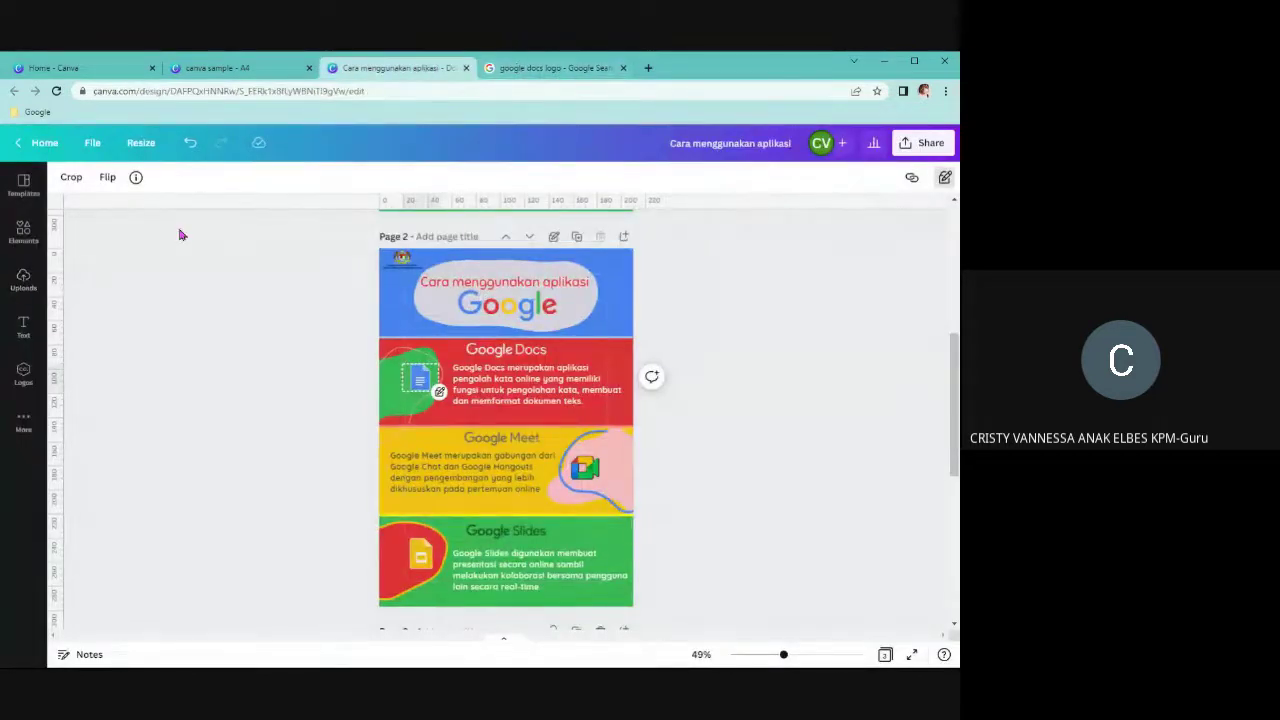
{"action": "left_click", "coordinate": [553, 68]}
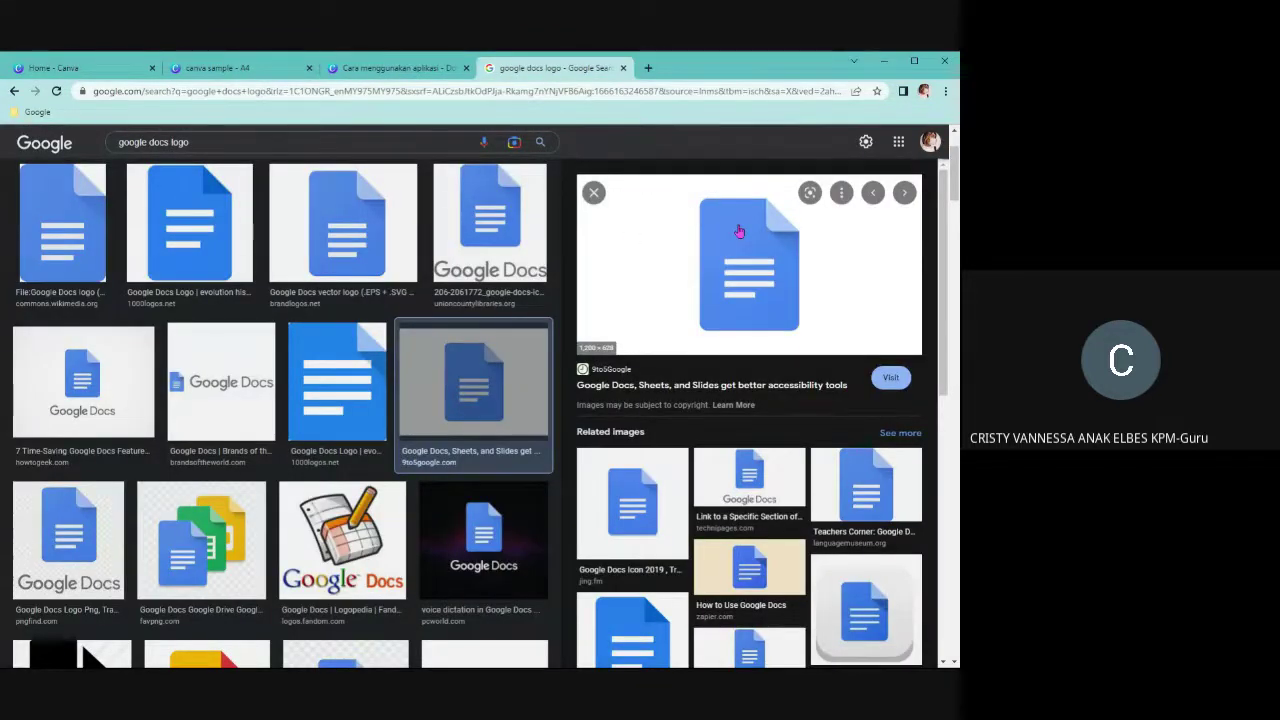
Preview further logo results and pick the How-To Geek image with the Google Docs icon and wordmark for copying
{"action": "left_click", "coordinate": [195, 378]}
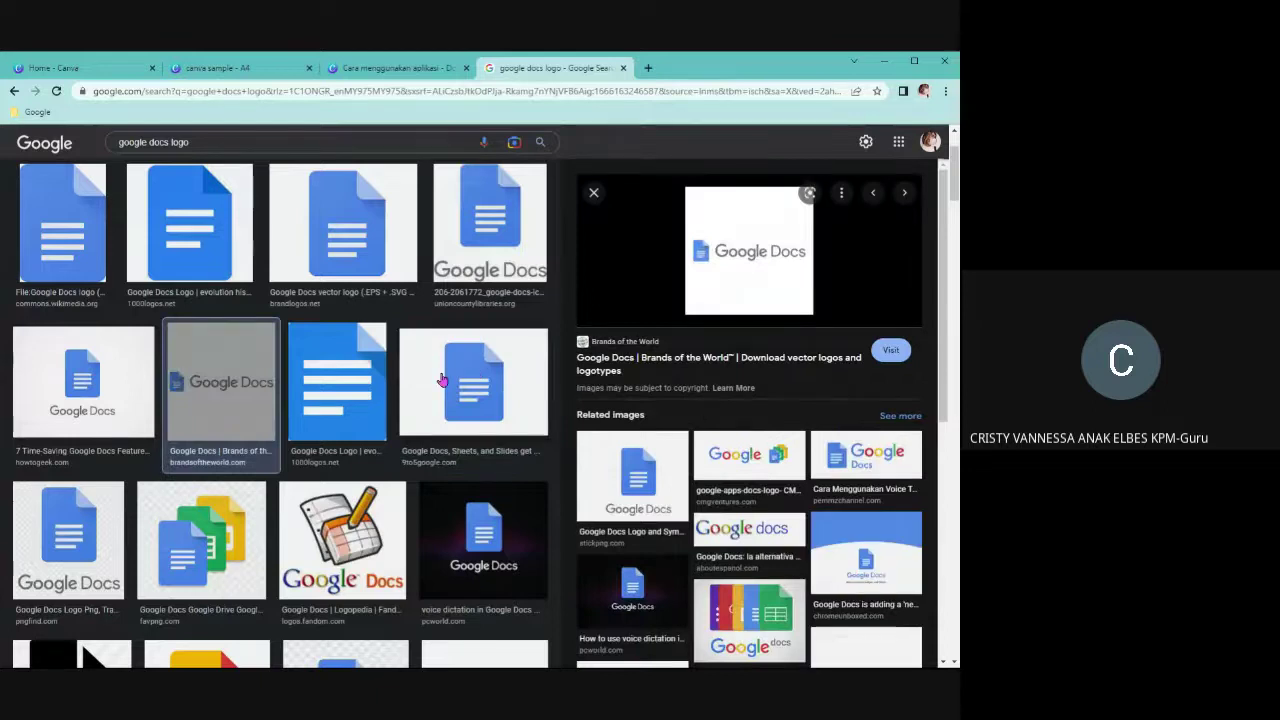
{"action": "left_click", "coordinate": [442, 381]}
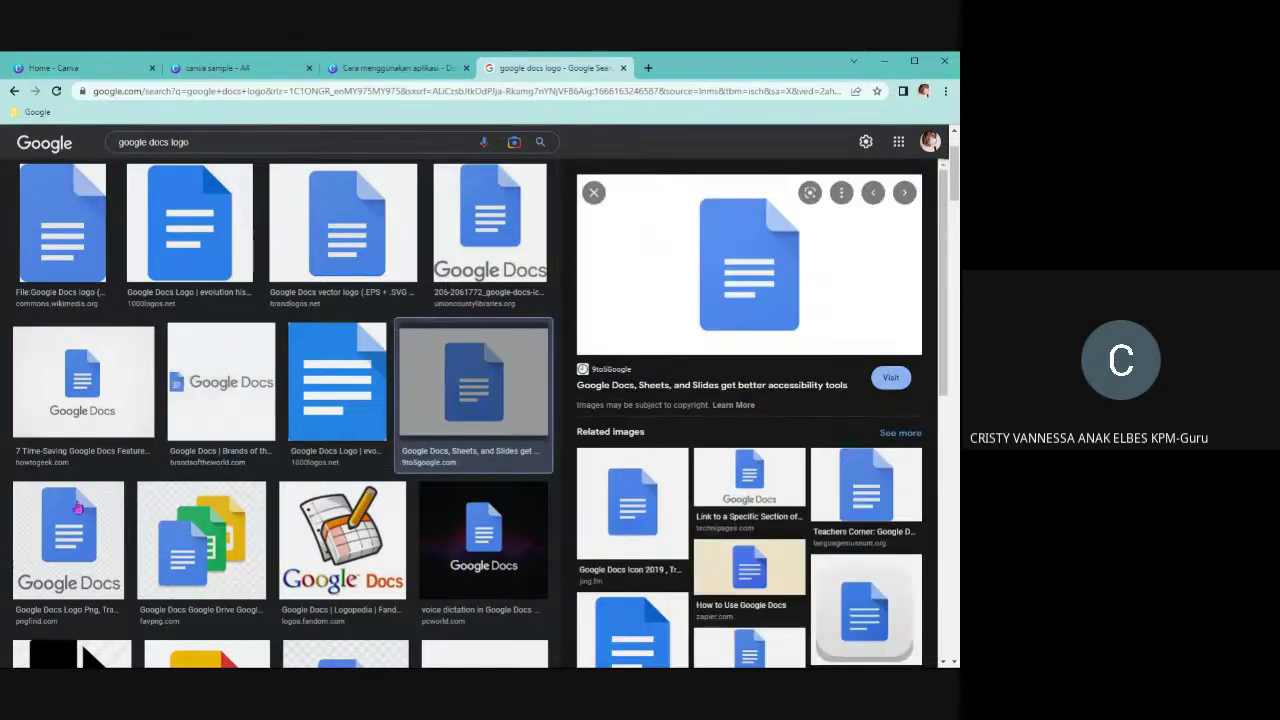
{"action": "left_click", "coordinate": [231, 409]}
{"action": "left_click", "coordinate": [138, 418]}
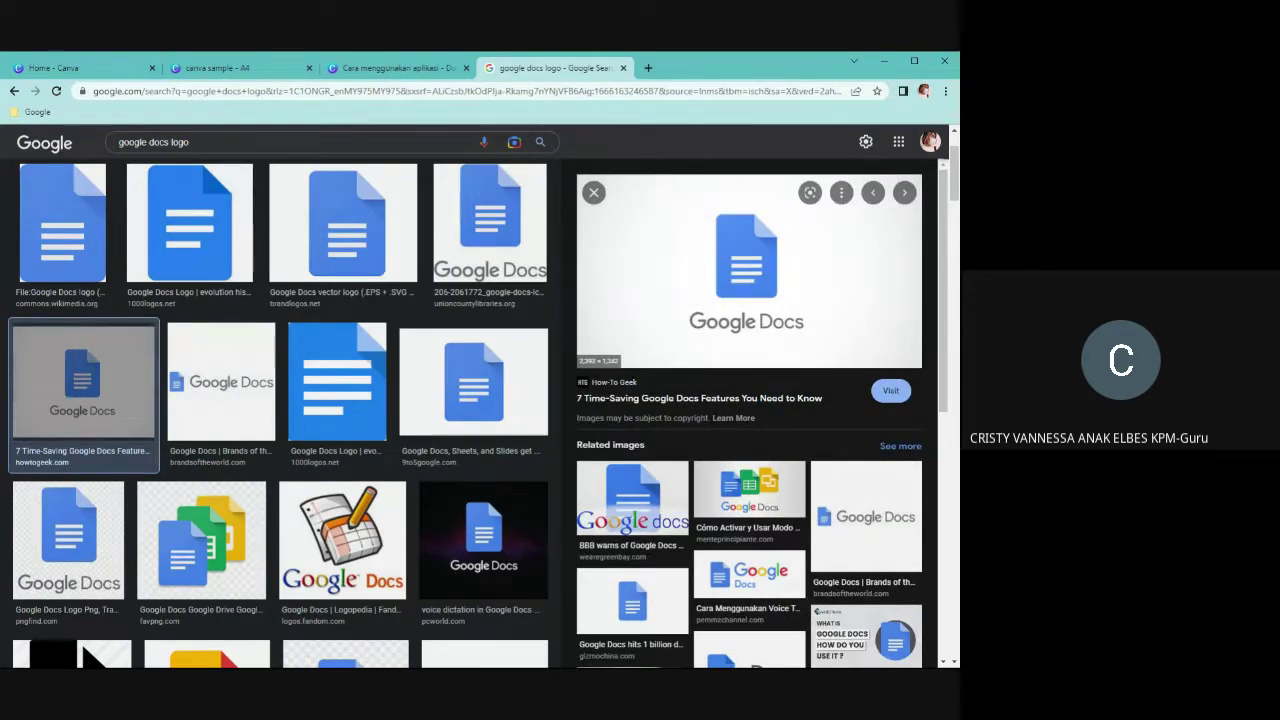
Paste the copied Google Docs logo image onto page 1 of the canva sample design and nudge its position slightly
{"action": "left_click", "coordinate": [413, 72]}
{"action": "left_click", "coordinate": [279, 68]}
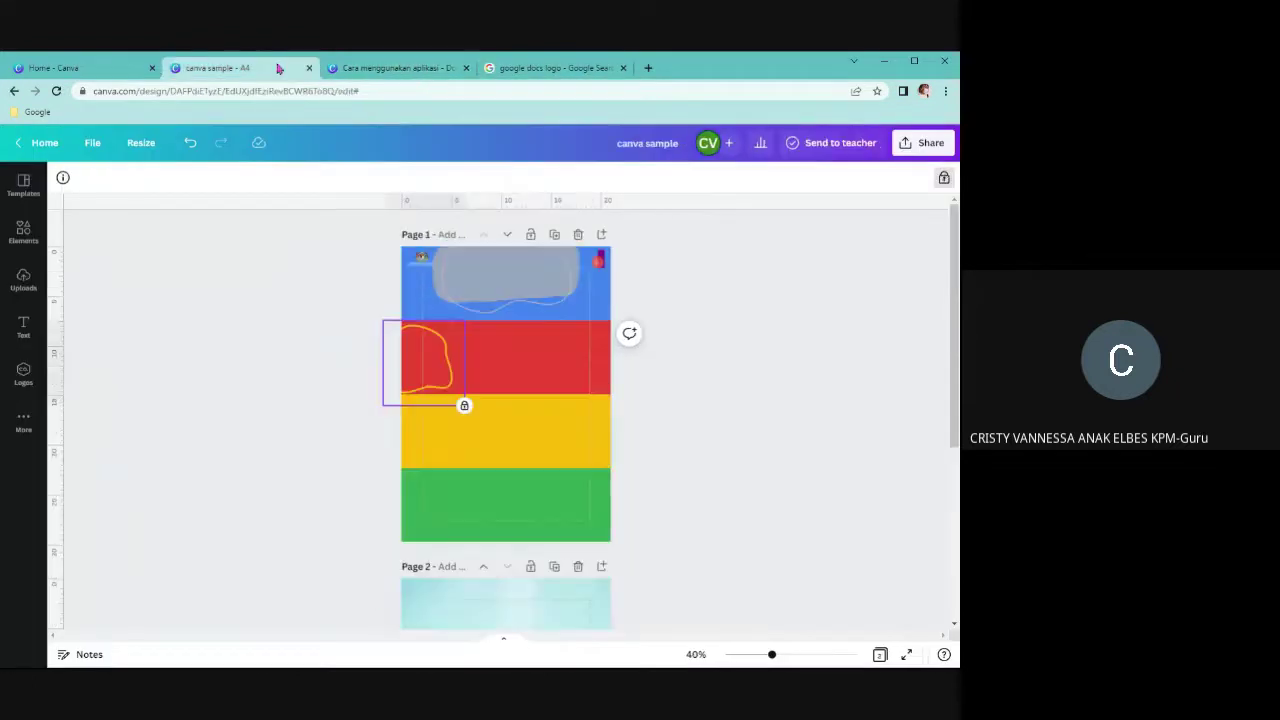
{"action": "left_click", "coordinate": [689, 394]}
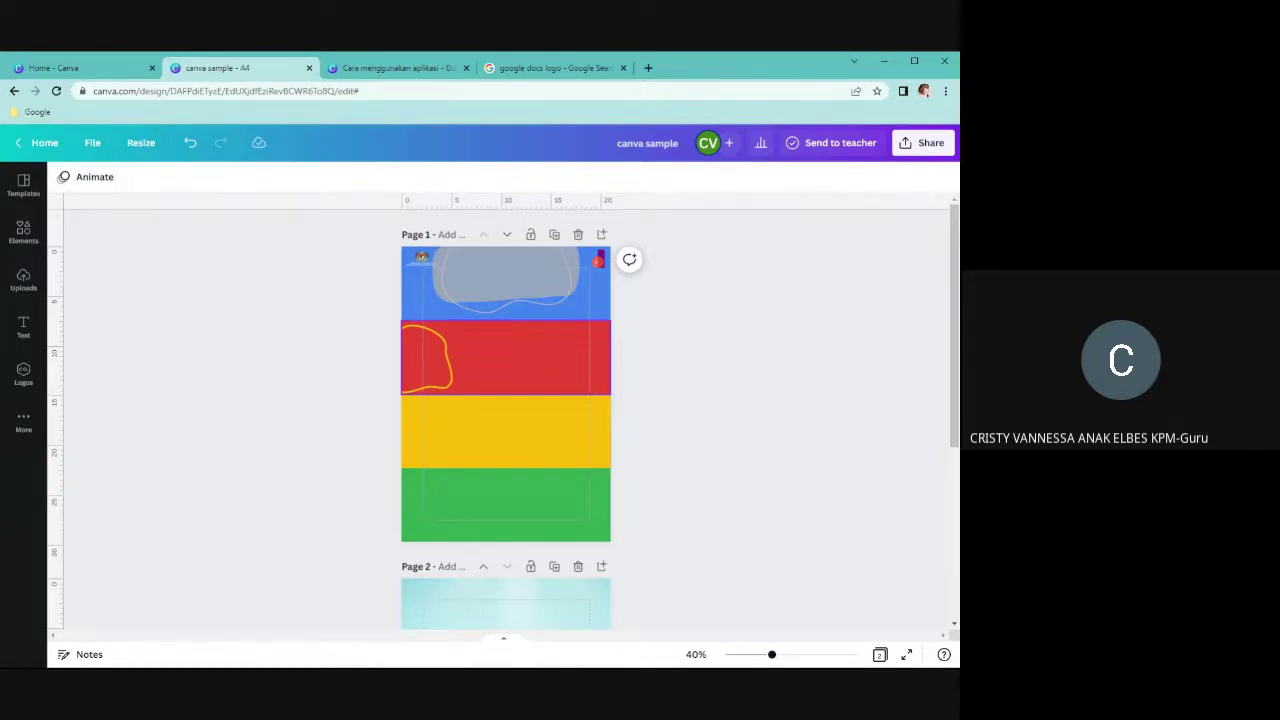
{"action": "key", "text": "ctrl+v"}
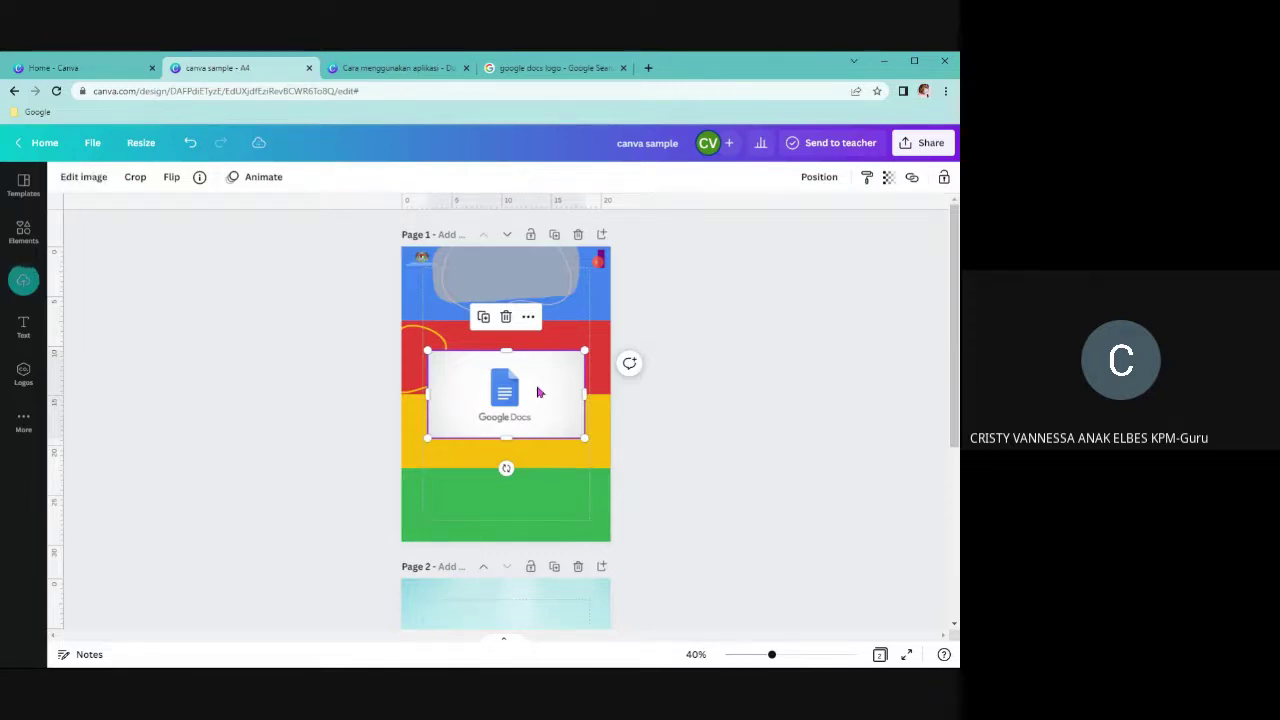
{"action": "left_click_drag", "start_coordinate": [538, 392], "coordinate": [543, 399]}
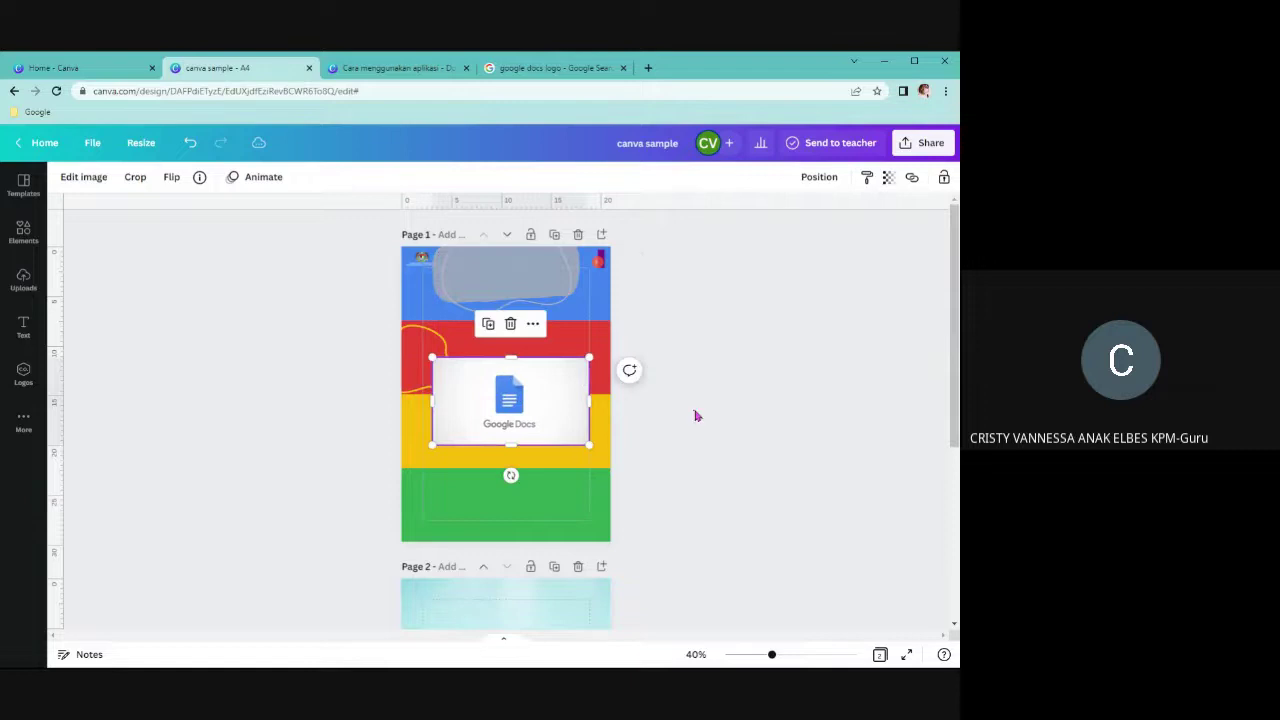
{"action": "left_click", "coordinate": [553, 402]}
{"action": "left_click", "coordinate": [690, 416]}
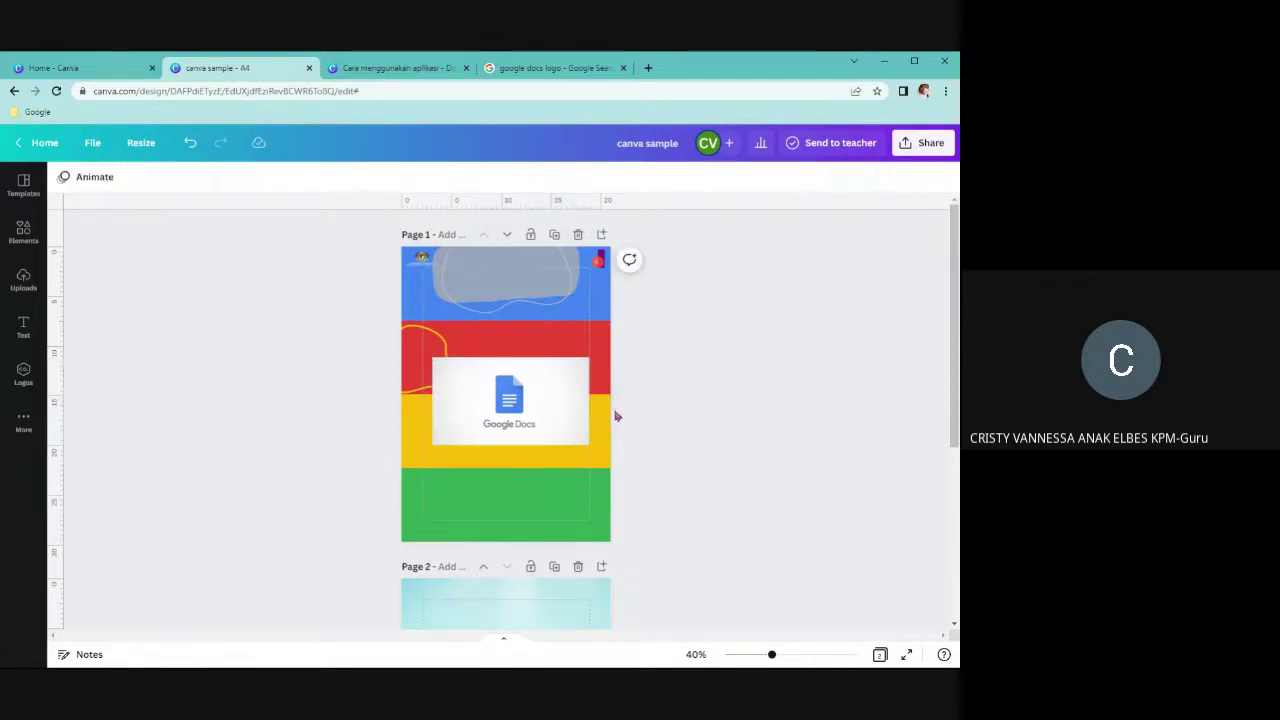
Remove the background of the Google Docs logo image and move it up so the icon sits on the red band
{"action": "left_click", "coordinate": [541, 402]}
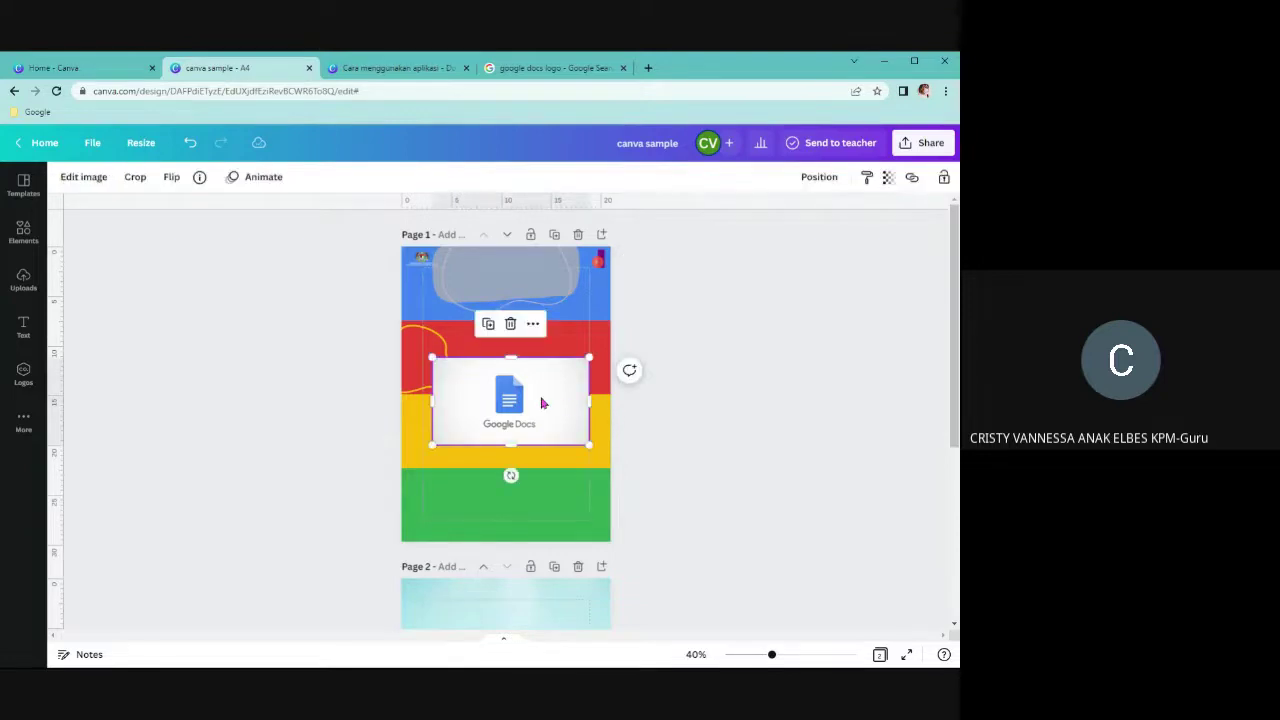
{"action": "left_click", "coordinate": [71, 179]}
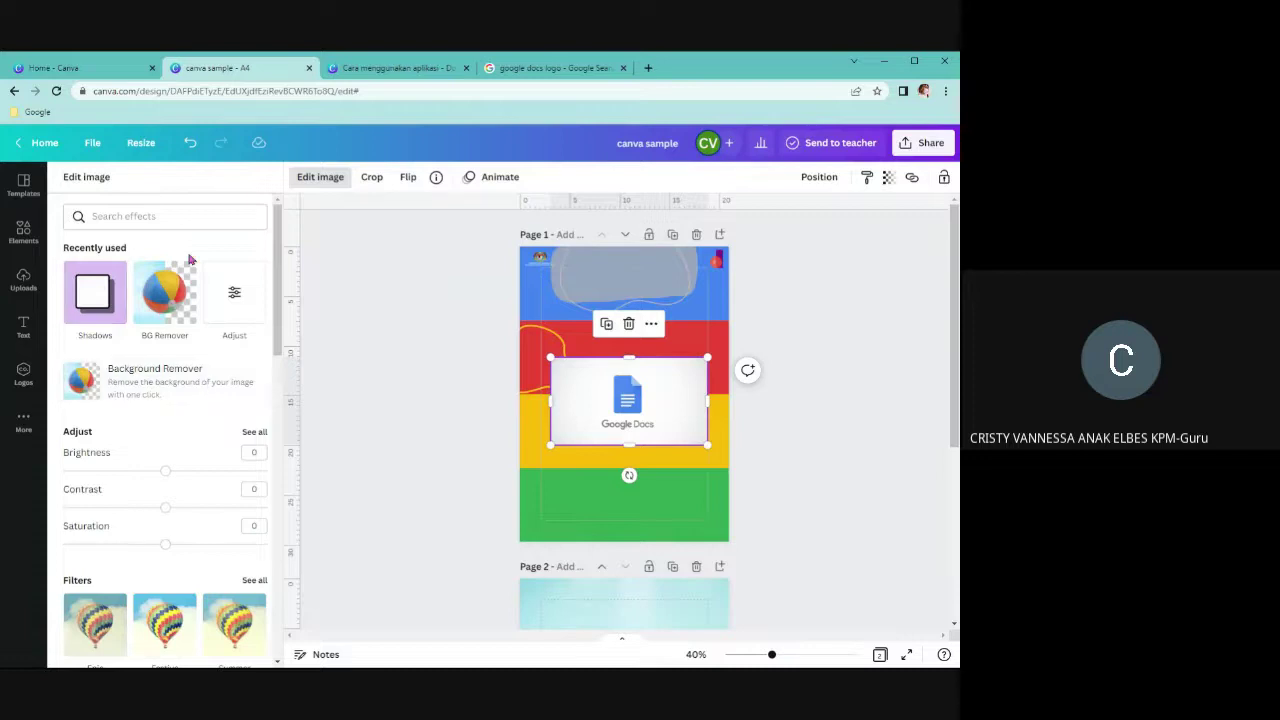
{"action": "left_click", "coordinate": [86, 385]}
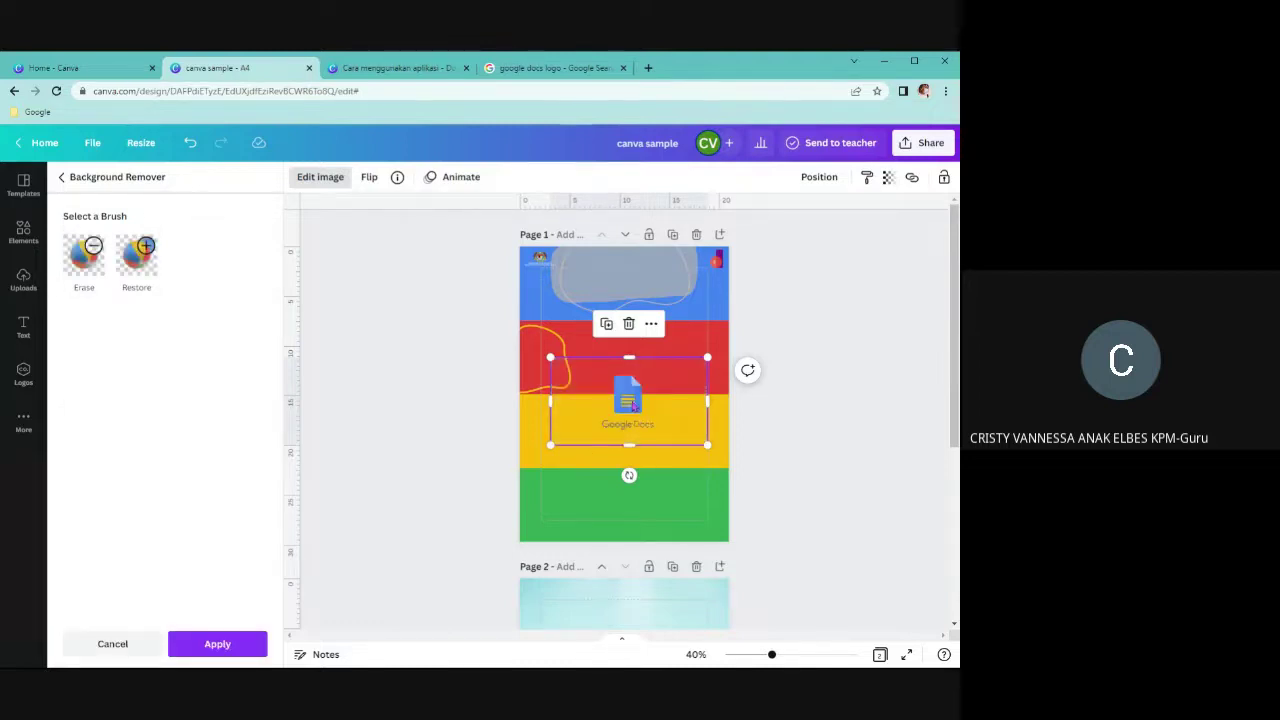
{"action": "left_click_drag", "start_coordinate": [632, 404], "coordinate": [628, 360]}
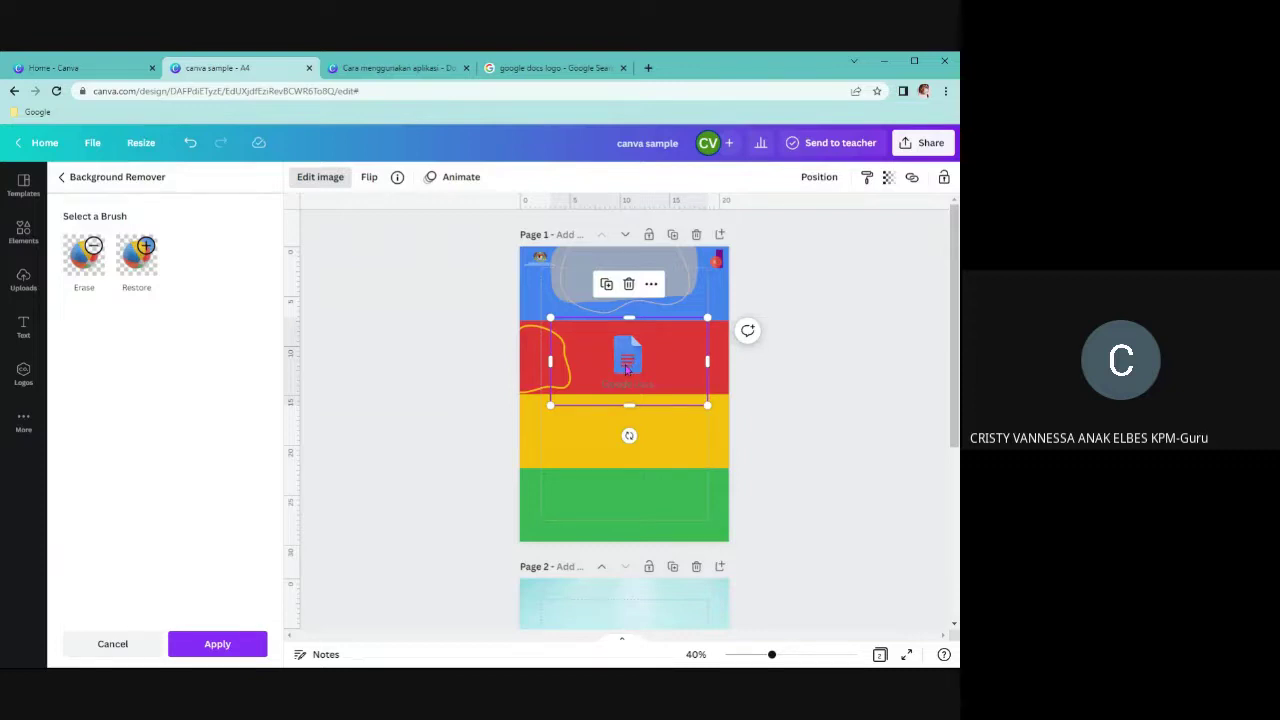
{"action": "left_click_drag", "start_coordinate": [627, 369], "coordinate": [680, 394]}
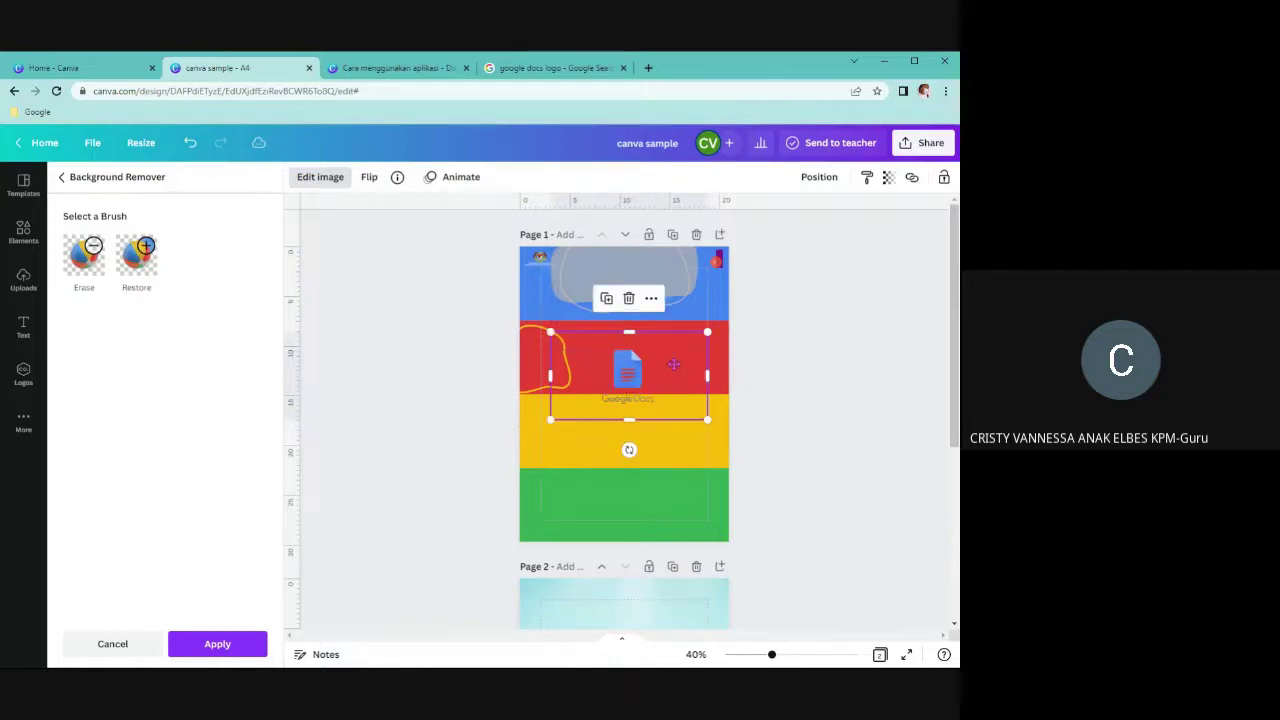
Check the source logo and reference poster, and bring back the icon's white text lines with the Restore brush at size 25
{"action": "left_click", "coordinate": [513, 66]}
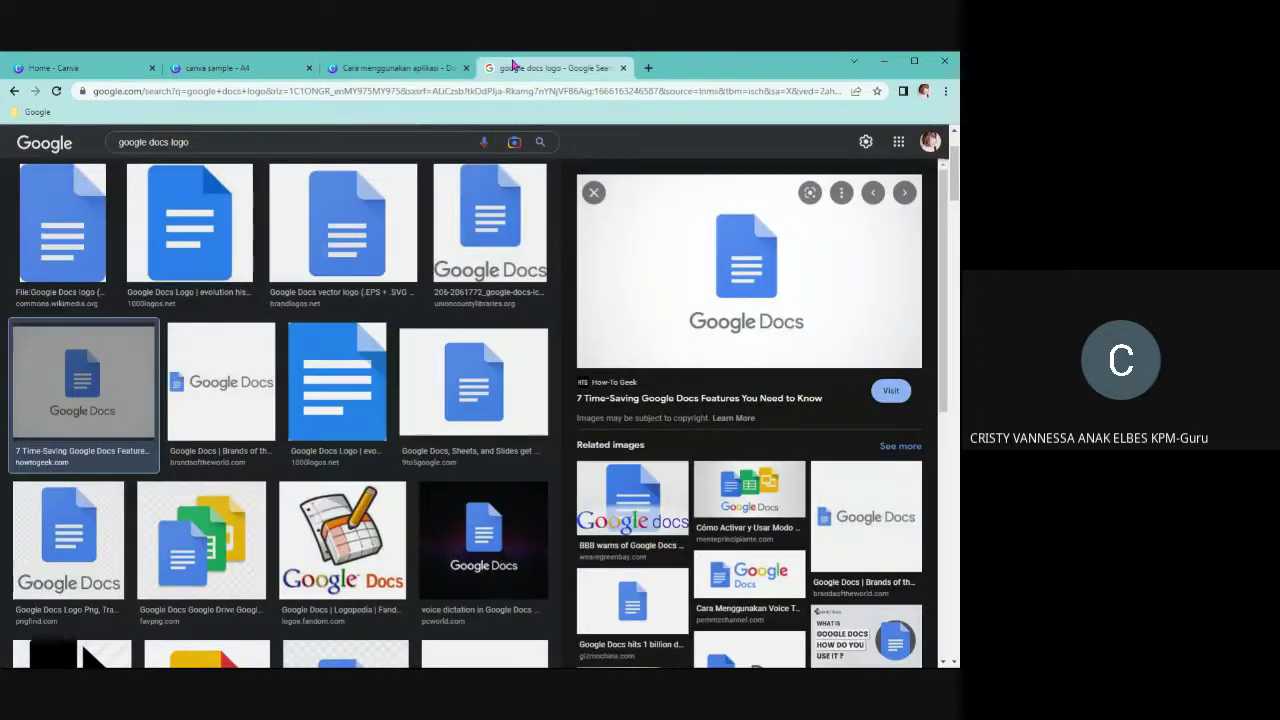
{"action": "left_click", "coordinate": [400, 68]}
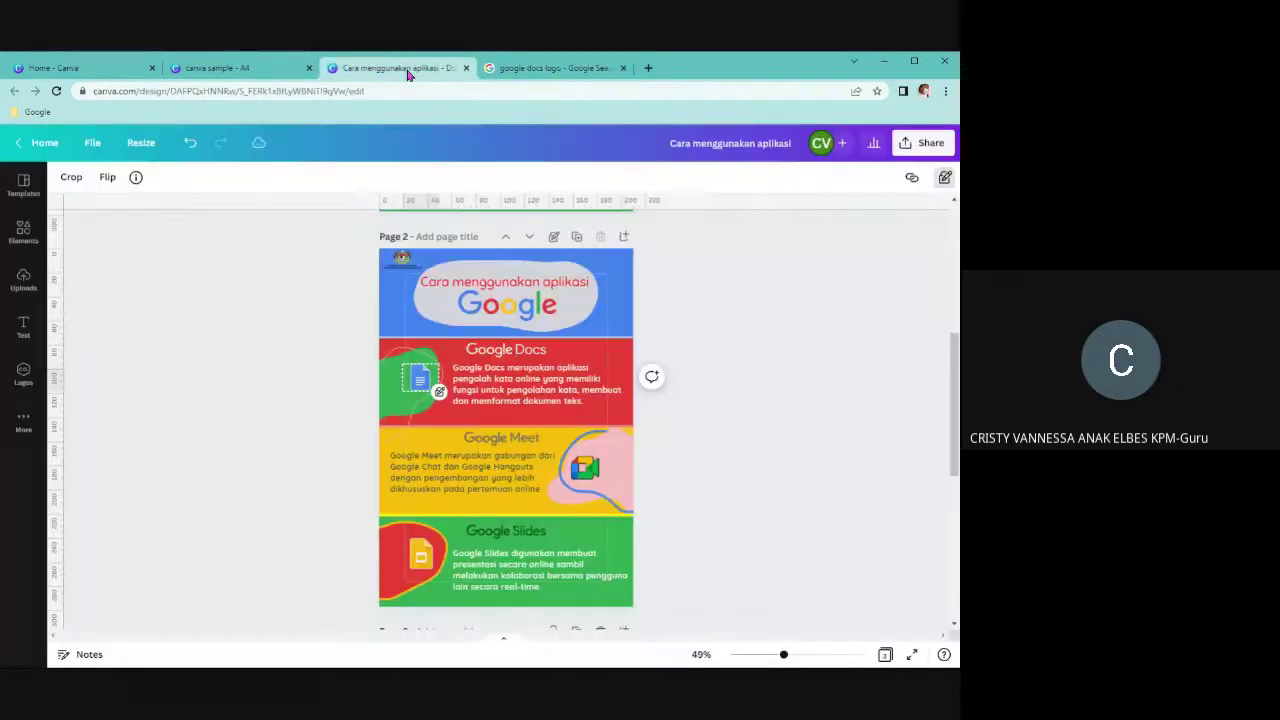
{"action": "left_click", "coordinate": [243, 70]}
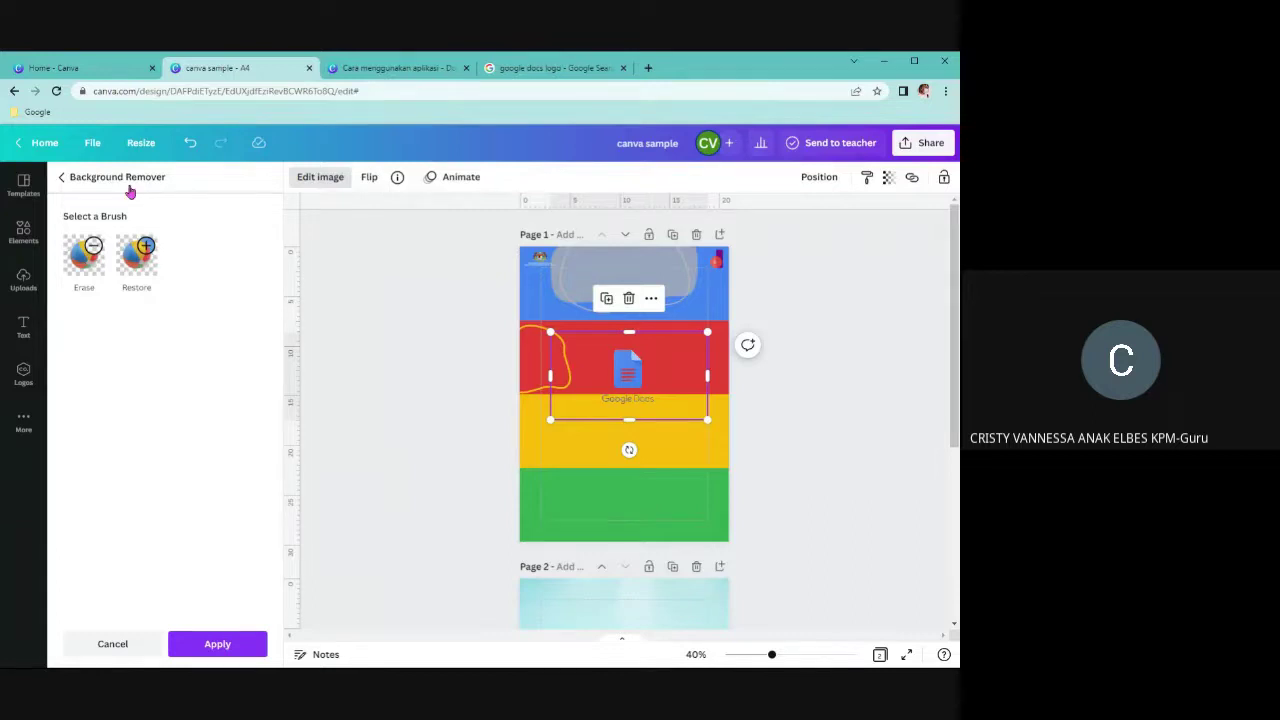
{"action": "left_click", "coordinate": [140, 275]}
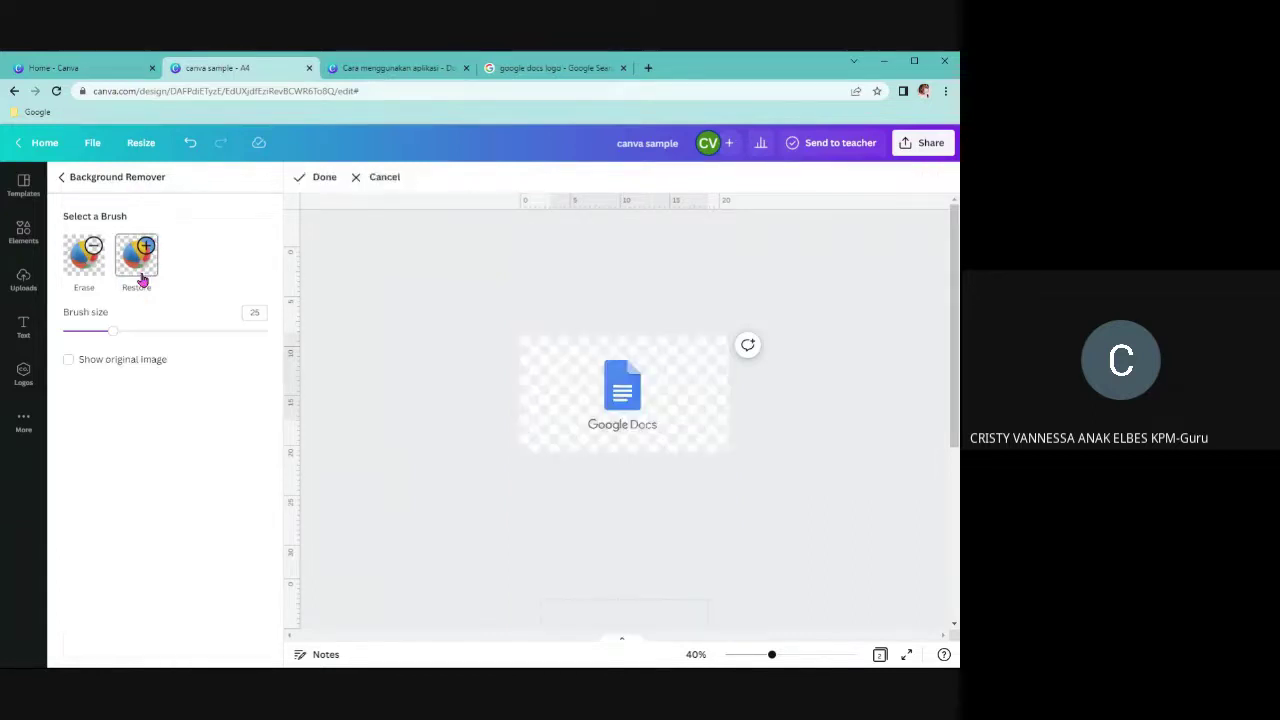
{"action": "left_click_drag", "start_coordinate": [772, 655], "coordinate": [821, 655]}
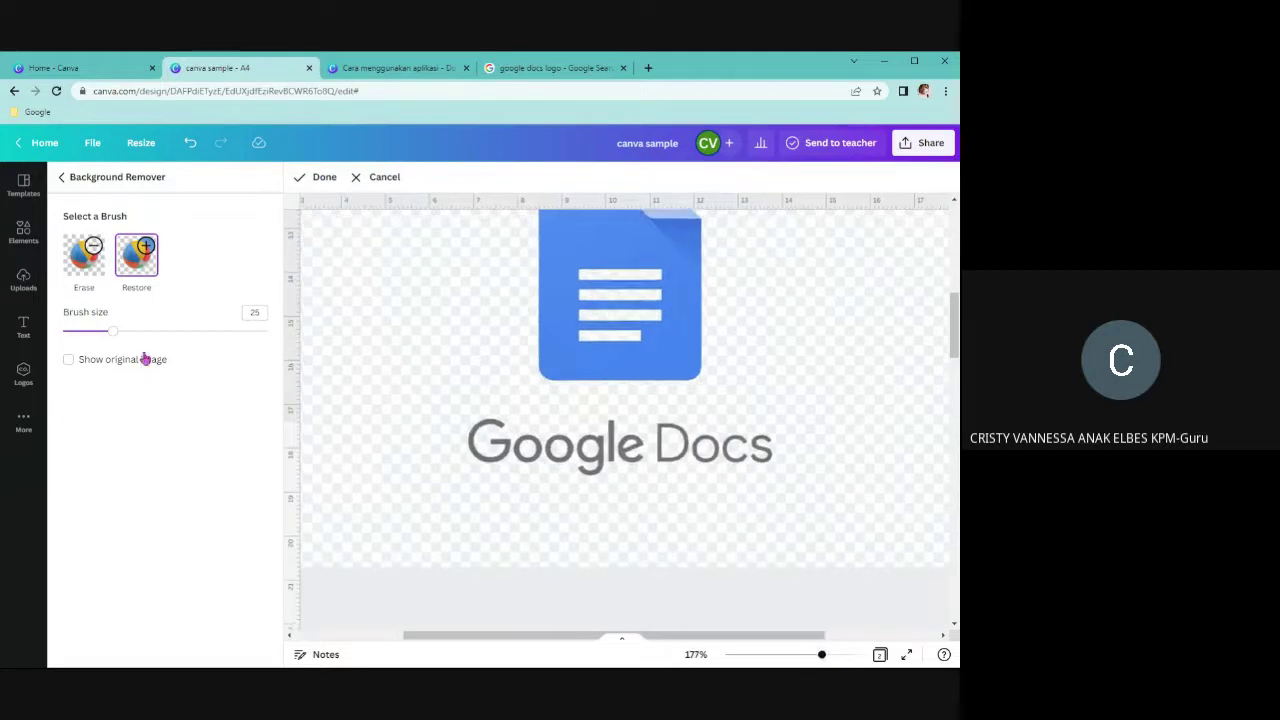
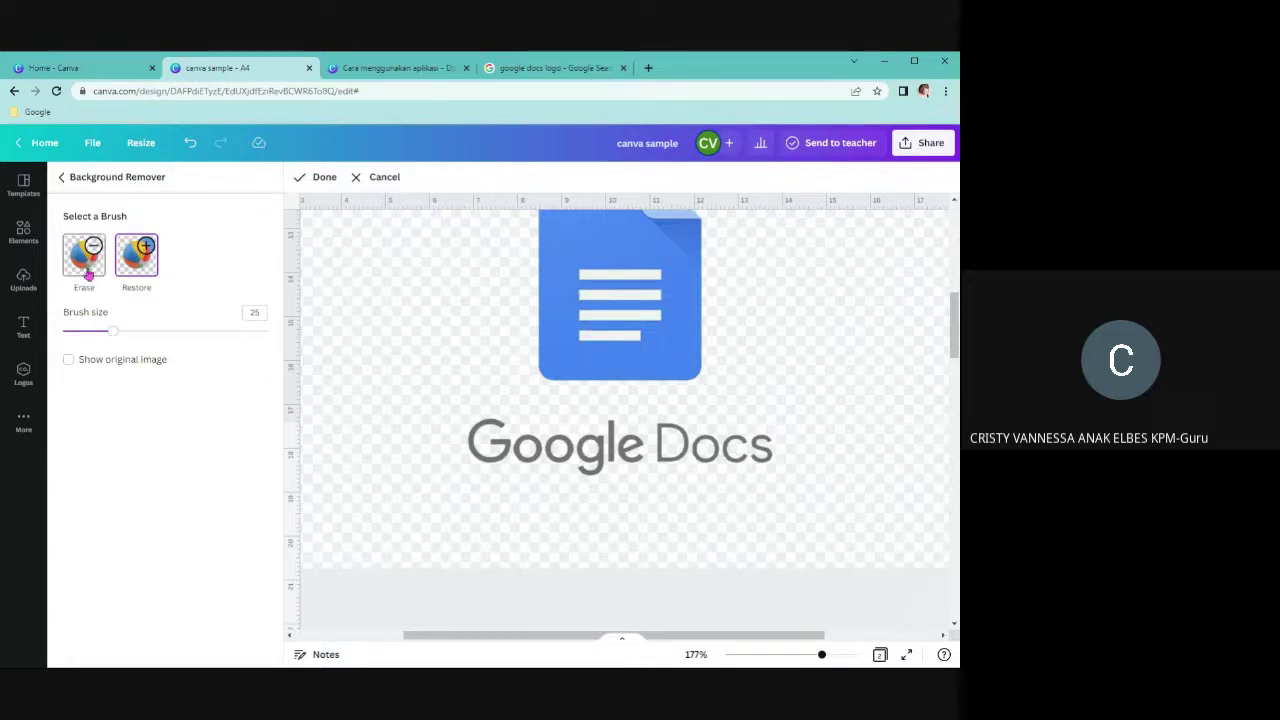
Run the Erase brush at size 25 along the Google Docs icon's left edge and finish the brush edits
{"action": "left_click", "coordinate": [86, 262]}
{"action": "mouse_move", "coordinate": [515, 365]}
{"action": "left_mouse_down"}
{"action": "mouse_move", "coordinate": [588, 385]}
{"action": "mouse_move", "coordinate": [677, 386]}
{"action": "mouse_move", "coordinate": [690, 372]}
{"action": "mouse_move", "coordinate": [699, 255]}
{"action": "mouse_move", "coordinate": [685, 233]}
{"action": "mouse_move", "coordinate": [568, 232]}
{"action": "mouse_move", "coordinate": [532, 340]}
{"action": "left_mouse_up"}
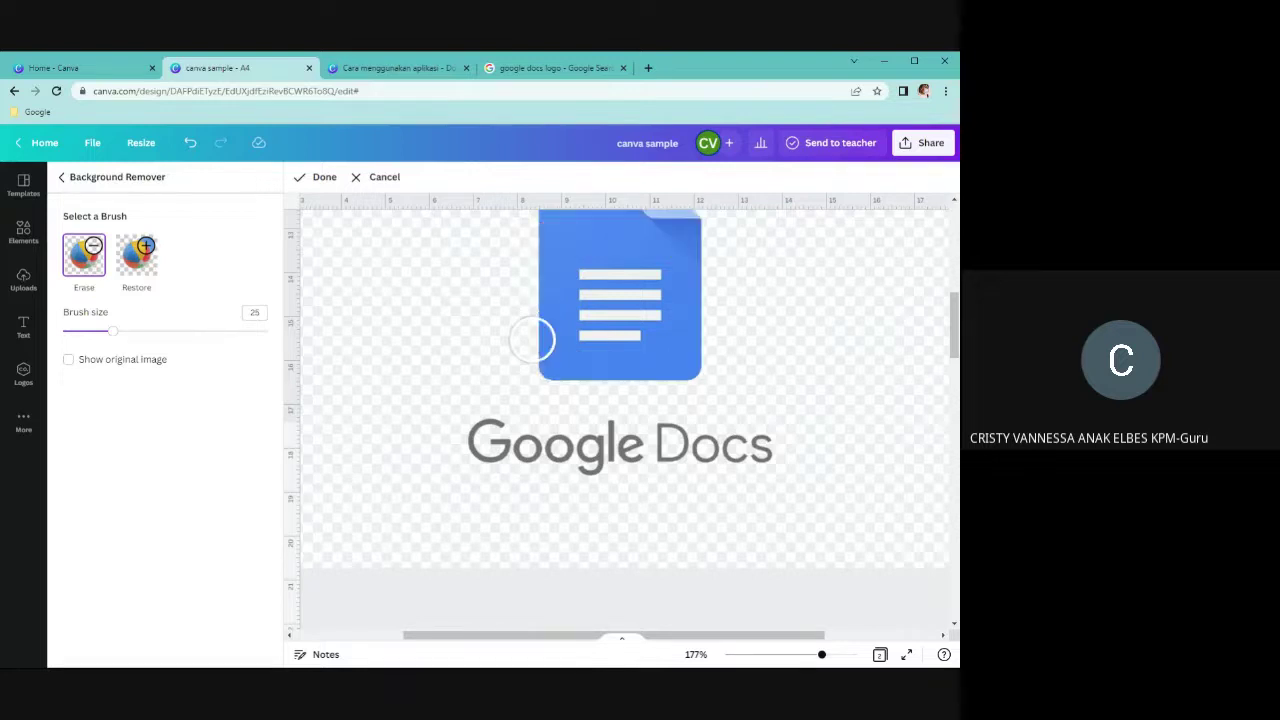
{"action": "scroll", "coordinate": [781, 388], "scroll_direction": "up", "scroll_amount": 2}
{"action": "scroll", "coordinate": [783, 391], "scroll_direction": "down", "scroll_amount": 2}
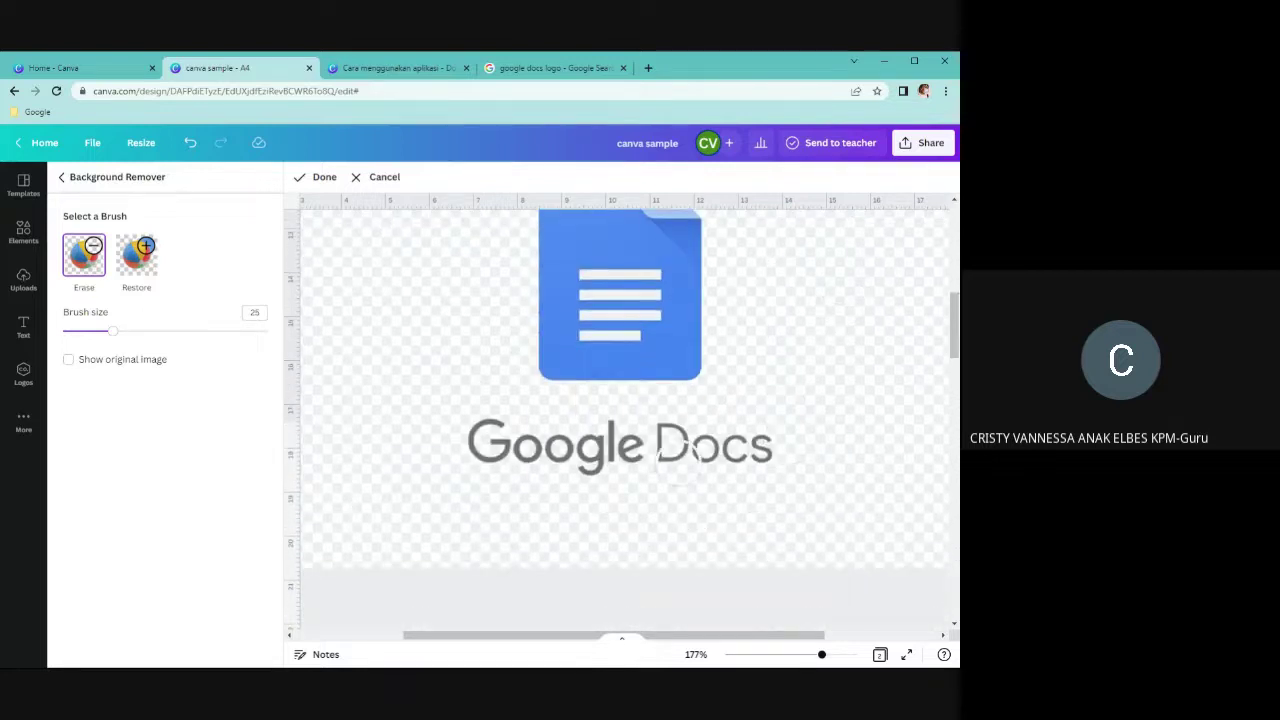
{"action": "left_click", "coordinate": [324, 178]}
{"action": "scroll", "coordinate": [733, 321], "scroll_direction": "up", "scroll_amount": 1}
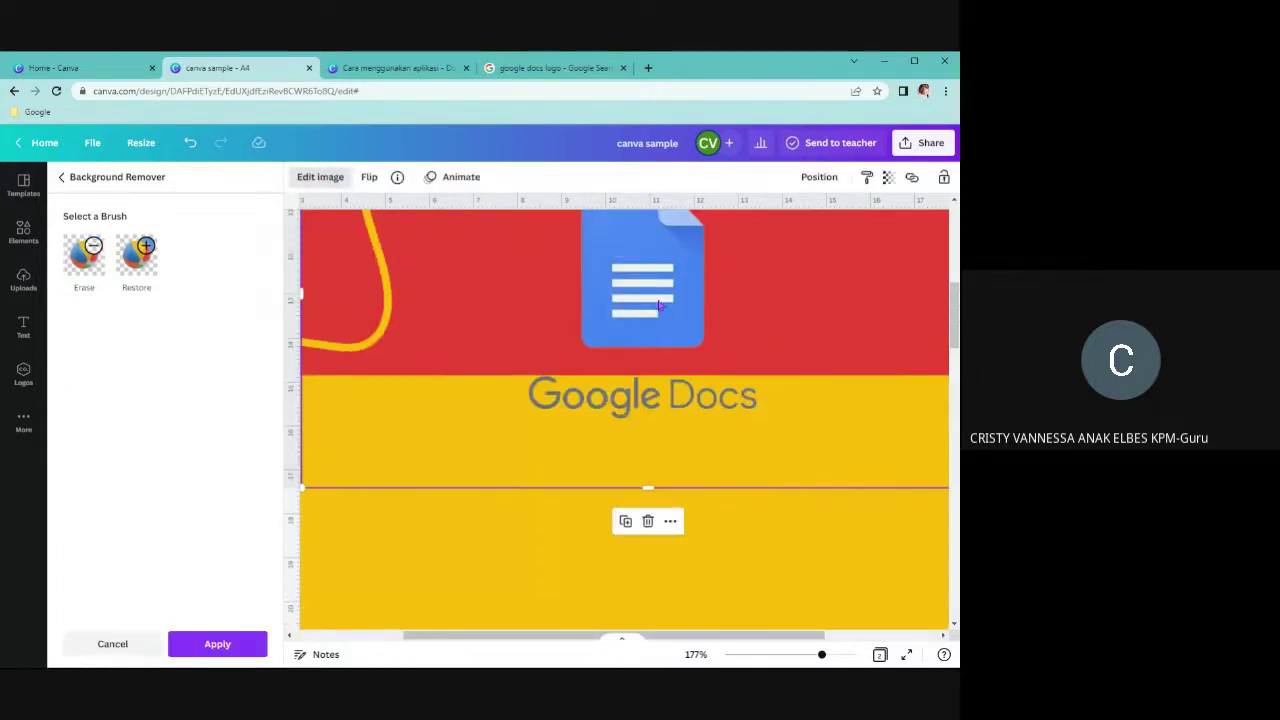
{"action": "scroll", "coordinate": [652, 444], "scroll_direction": "up", "scroll_amount": 2}
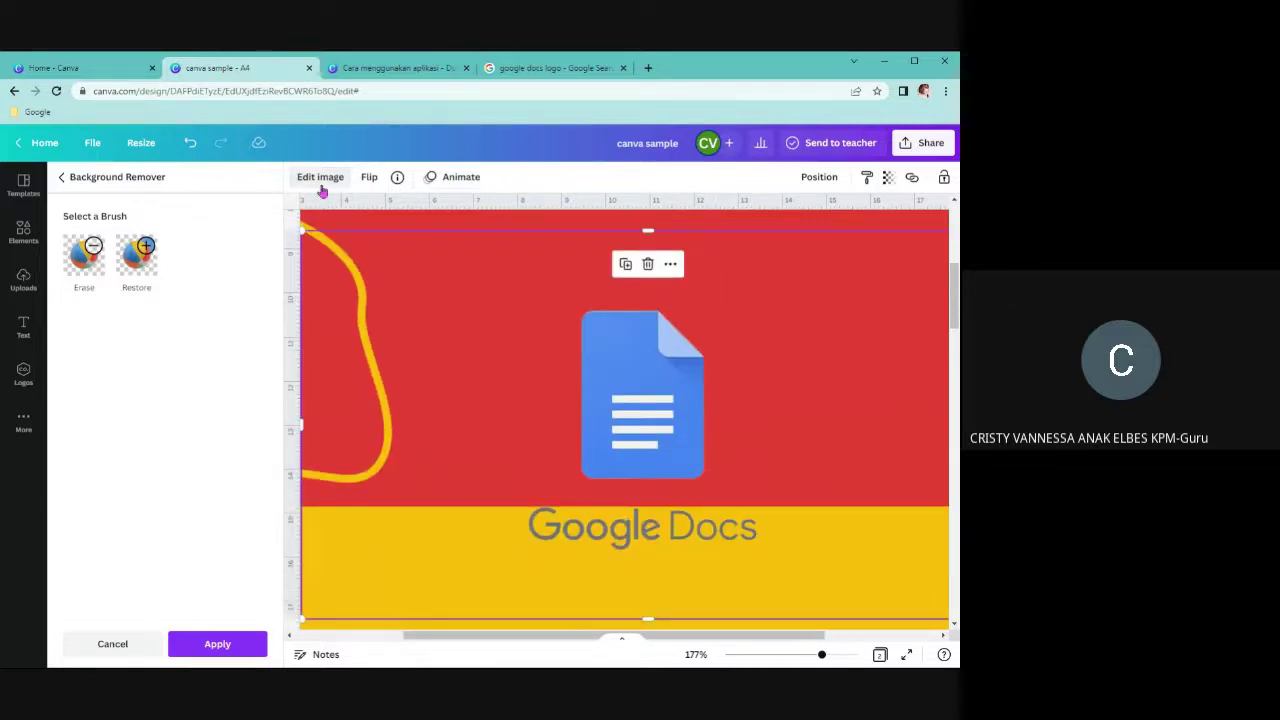
Crop the Google Docs image down to its blue icon, and place it at a smaller size inside the yellow outline on the red band
{"action": "left_click", "coordinate": [62, 178]}
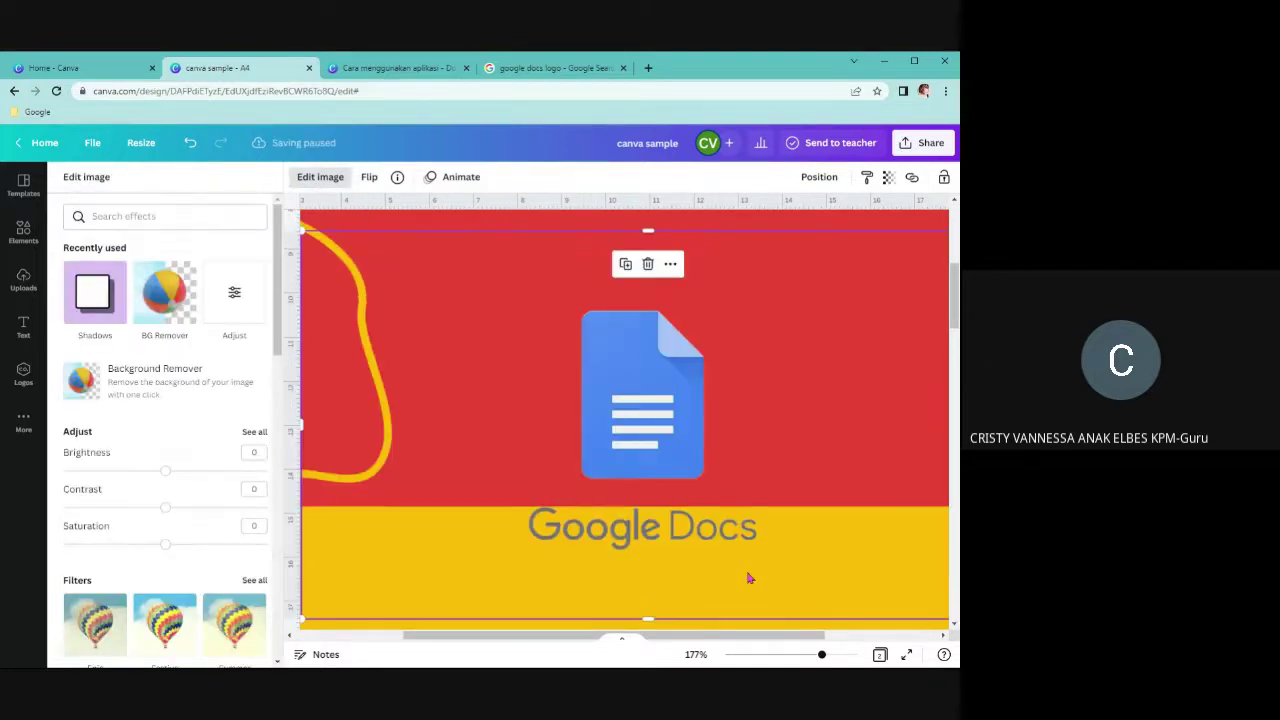
{"action": "left_click_drag", "start_coordinate": [793, 654], "coordinate": [787, 656]}
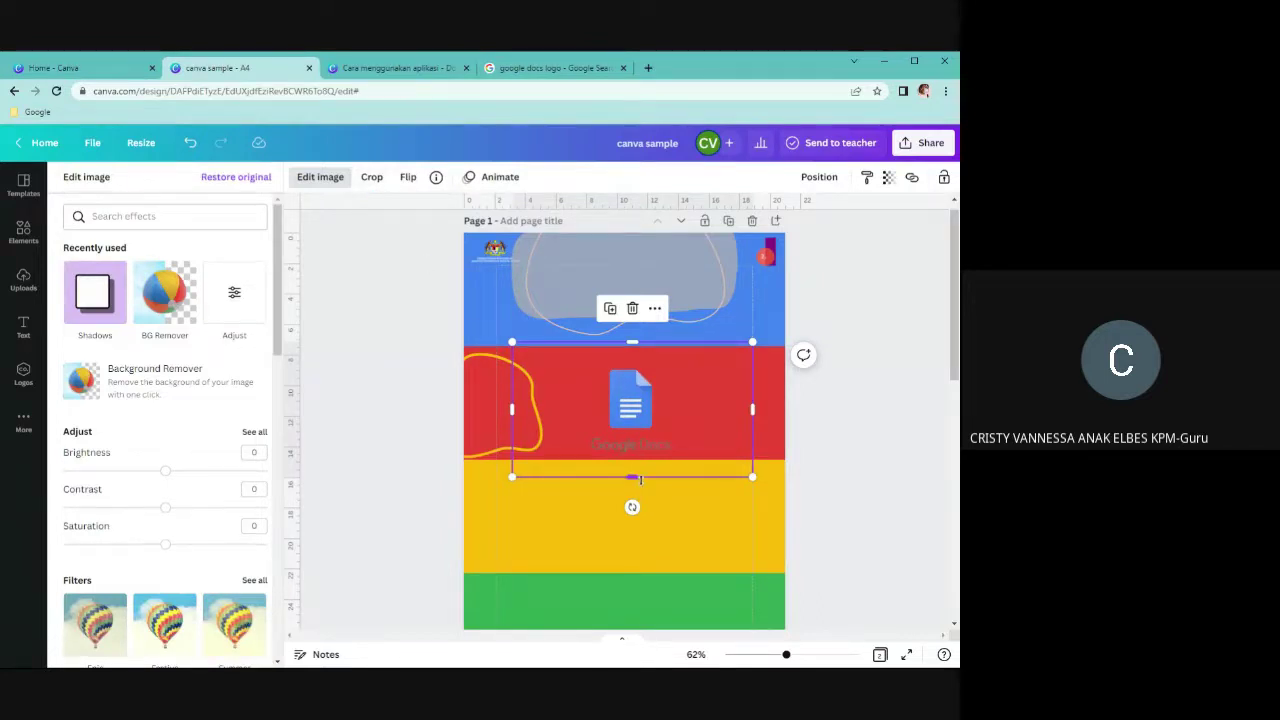
{"action": "left_click_drag", "start_coordinate": [634, 476], "coordinate": [634, 432]}
{"action": "left_click_drag", "start_coordinate": [752, 387], "coordinate": [657, 387]}
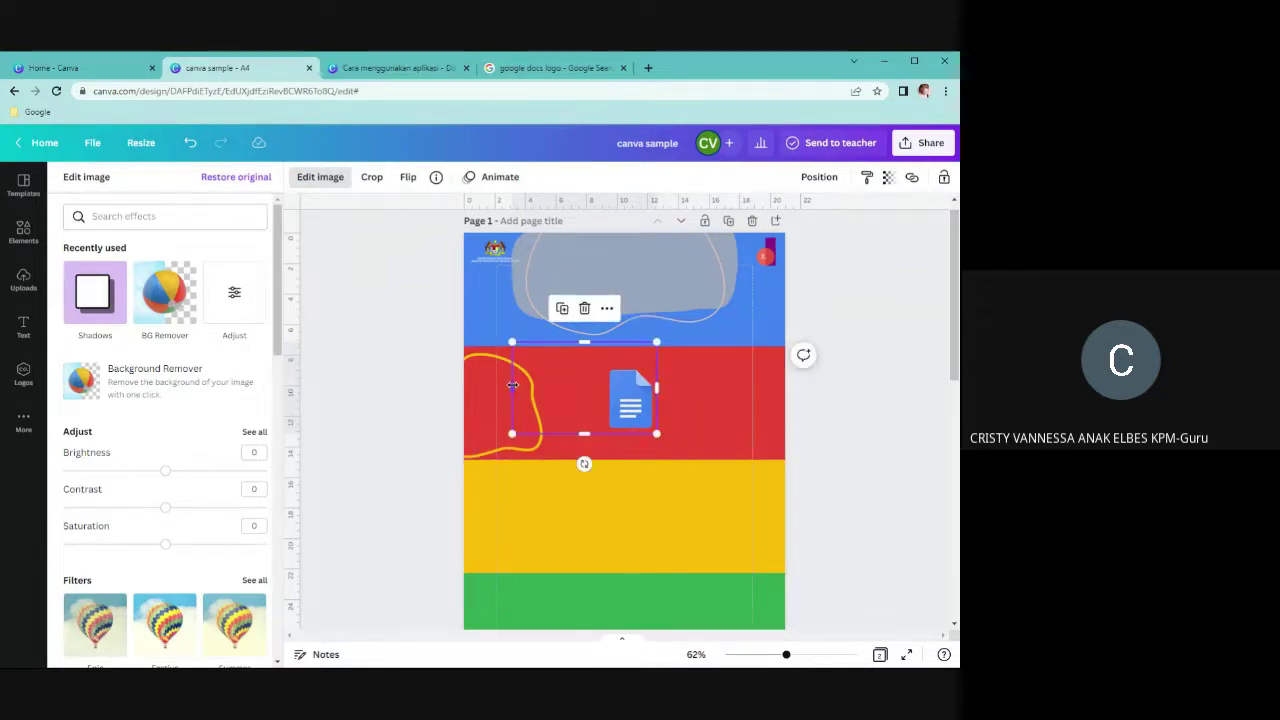
{"action": "left_click_drag", "start_coordinate": [514, 390], "coordinate": [600, 397]}
{"action": "left_click_drag", "start_coordinate": [627, 343], "coordinate": [634, 360]}
{"action": "left_click_drag", "start_coordinate": [630, 405], "coordinate": [516, 411]}
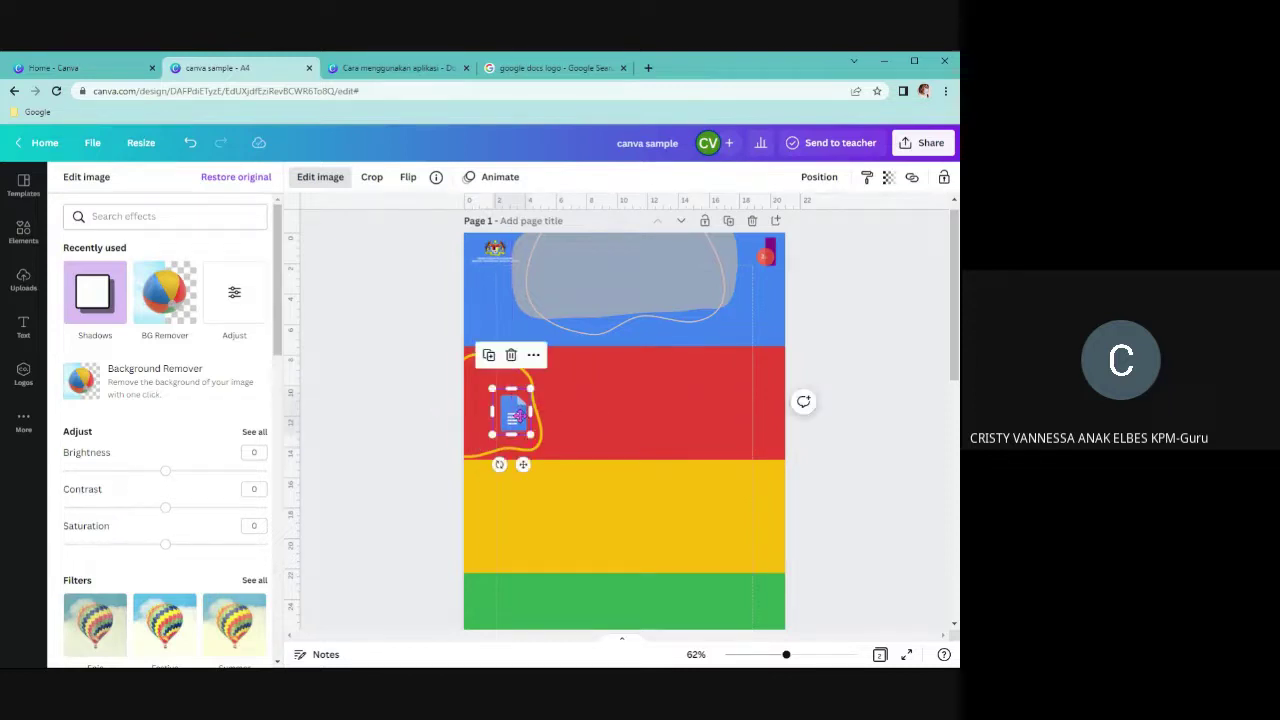
{"action": "left_click", "coordinate": [607, 409]}
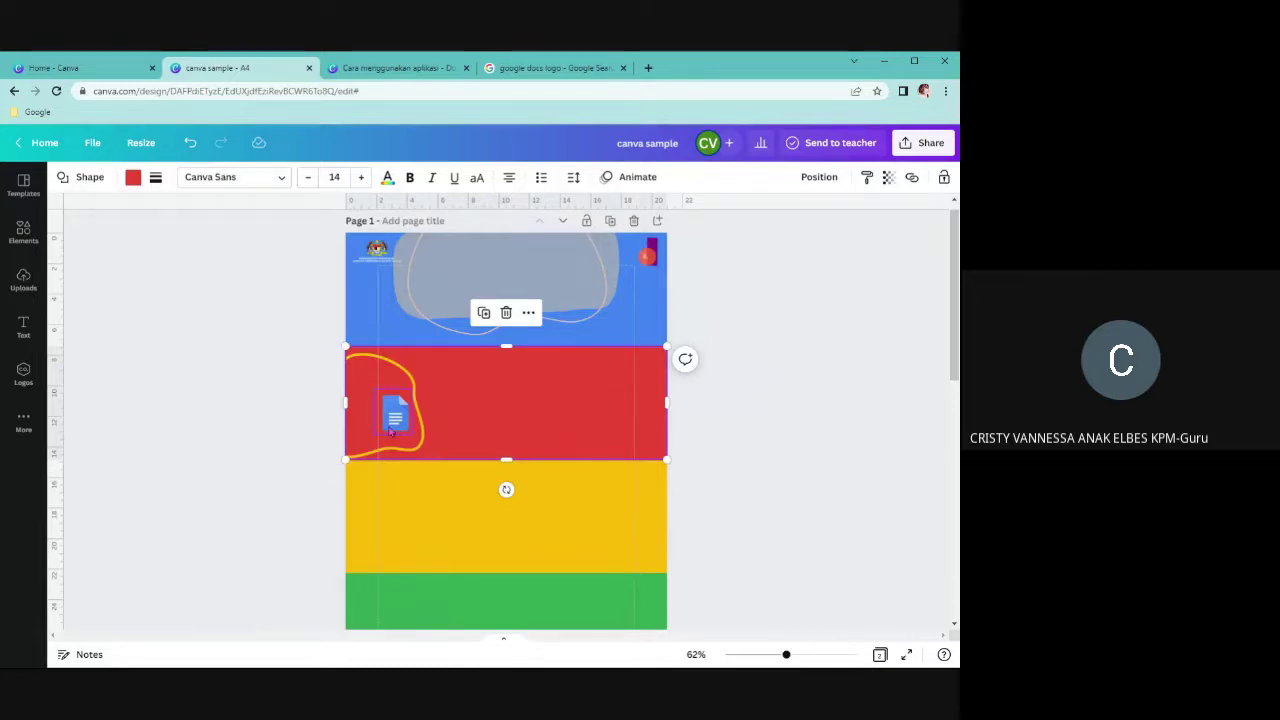
Examine the Google Docs icon up close on page 2 of the Cara menggunakan aplikasi reference design
{"action": "left_click", "coordinate": [406, 72]}
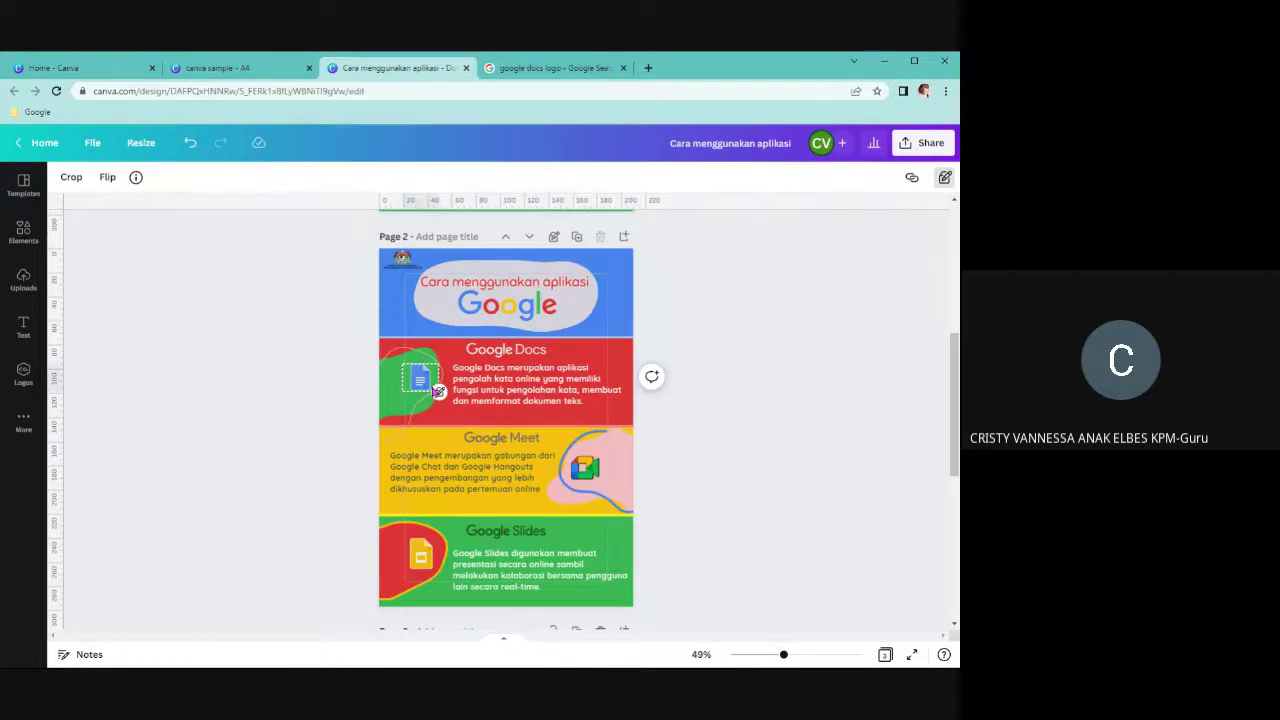
{"action": "left_click", "coordinate": [795, 656]}
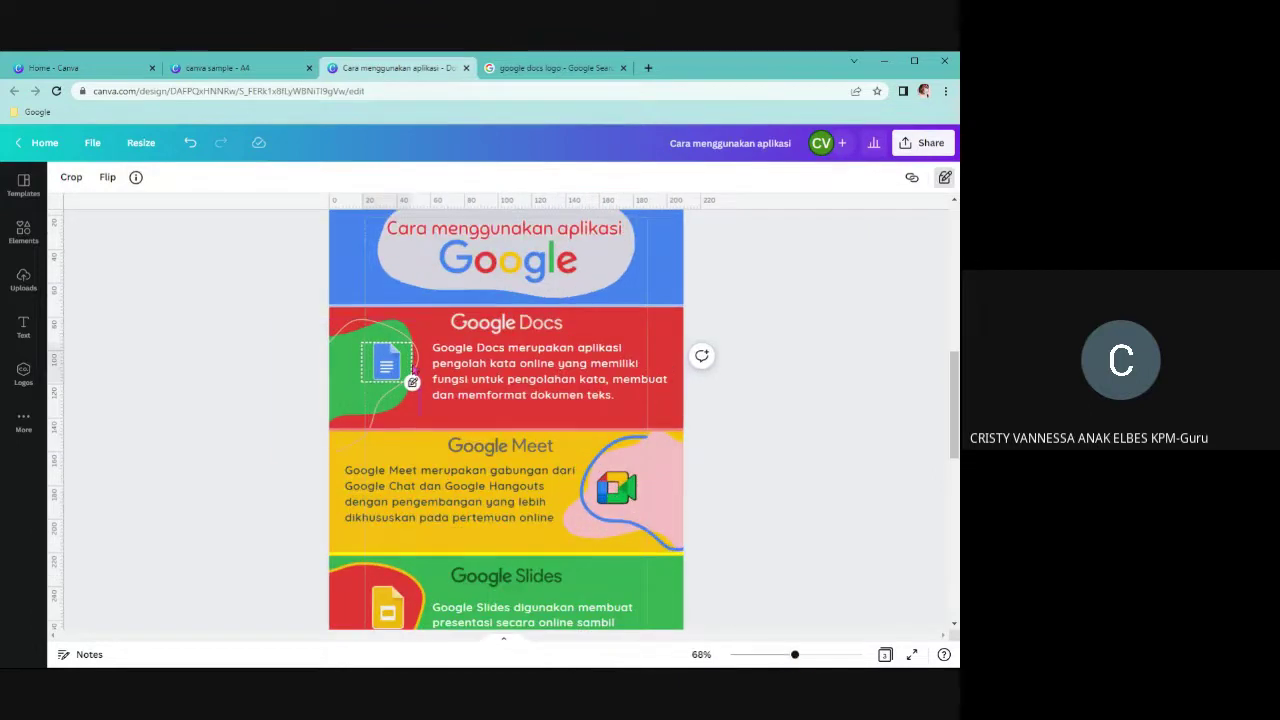
{"action": "left_click", "coordinate": [809, 655]}
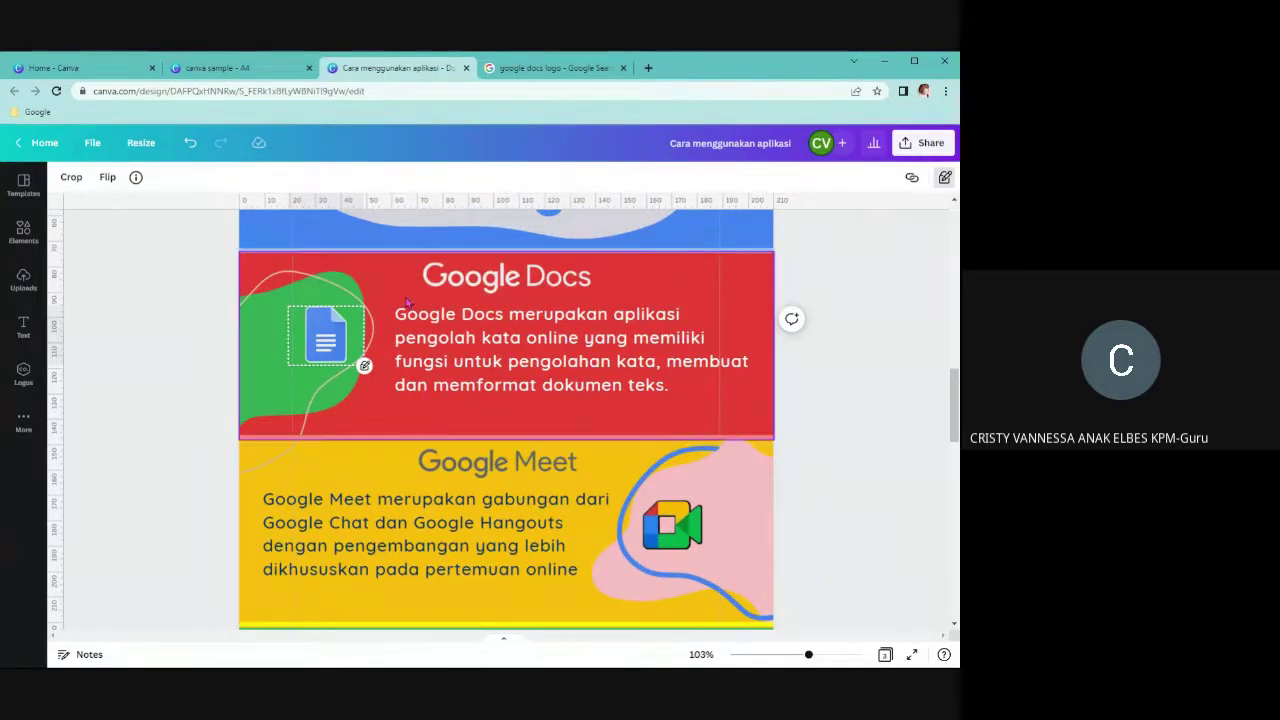
Return to the canva sample design and find the Shadows effects in the Google Docs icon's image-editing options
{"action": "left_click", "coordinate": [232, 68]}
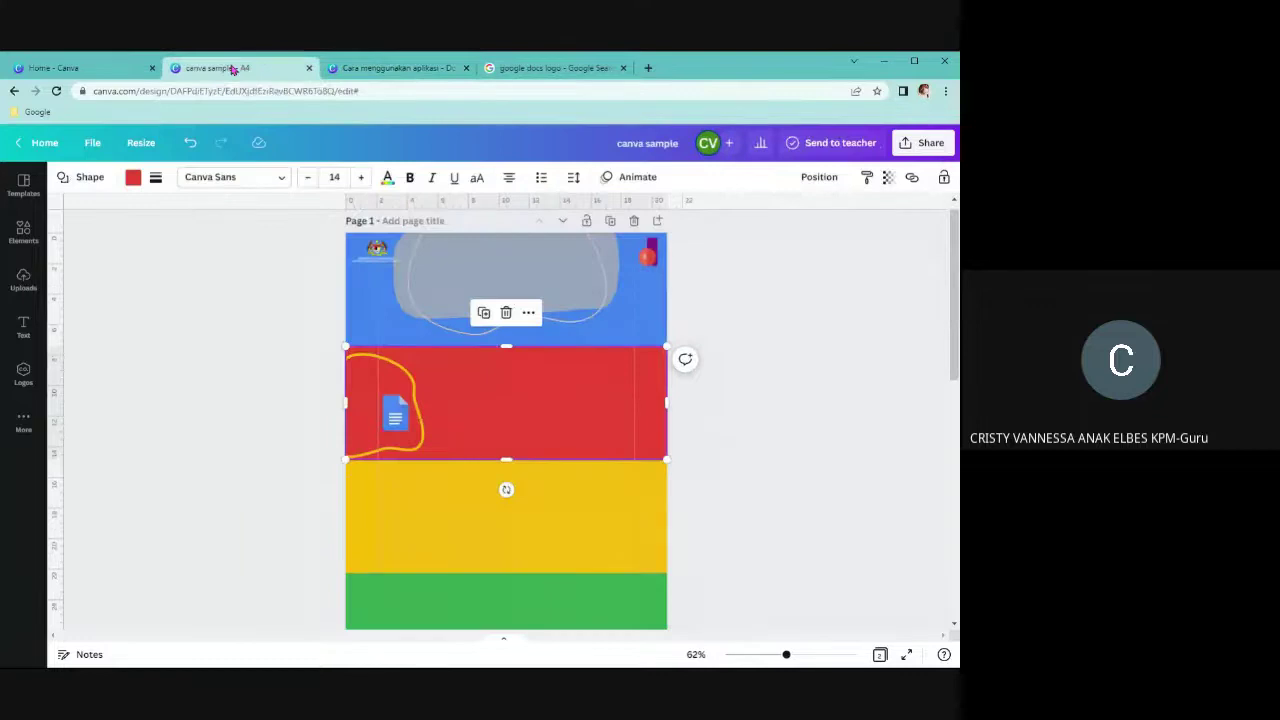
{"action": "left_click", "coordinate": [394, 412]}
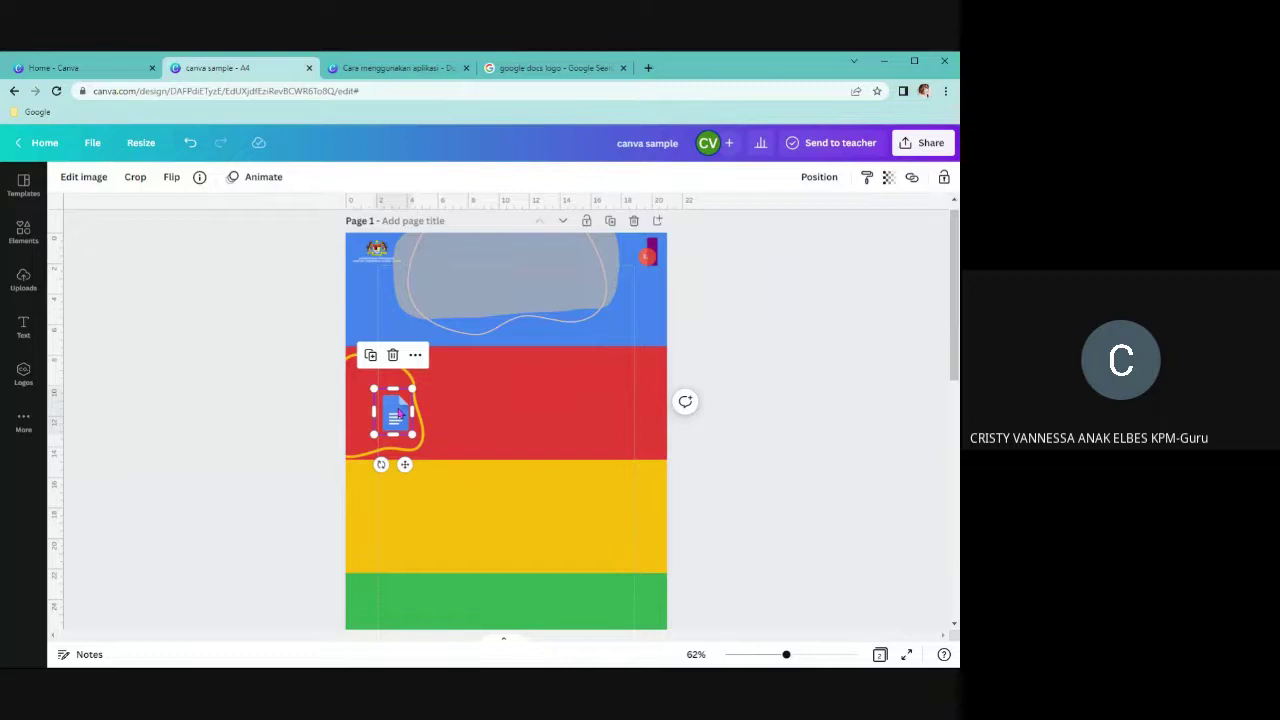
{"action": "left_click", "coordinate": [84, 177]}
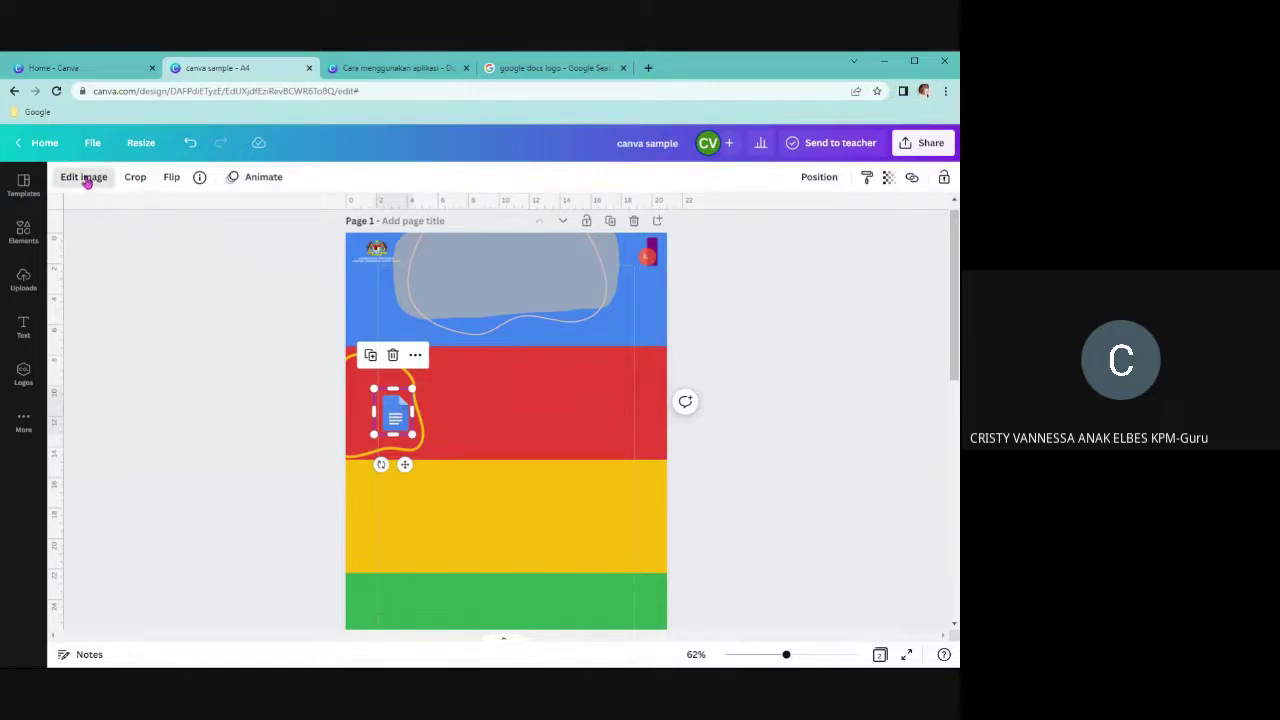
{"action": "scroll", "coordinate": [206, 328], "scroll_direction": "down", "scroll_amount": 1}
{"action": "scroll", "coordinate": [206, 328], "scroll_direction": "down", "scroll_amount": 4}
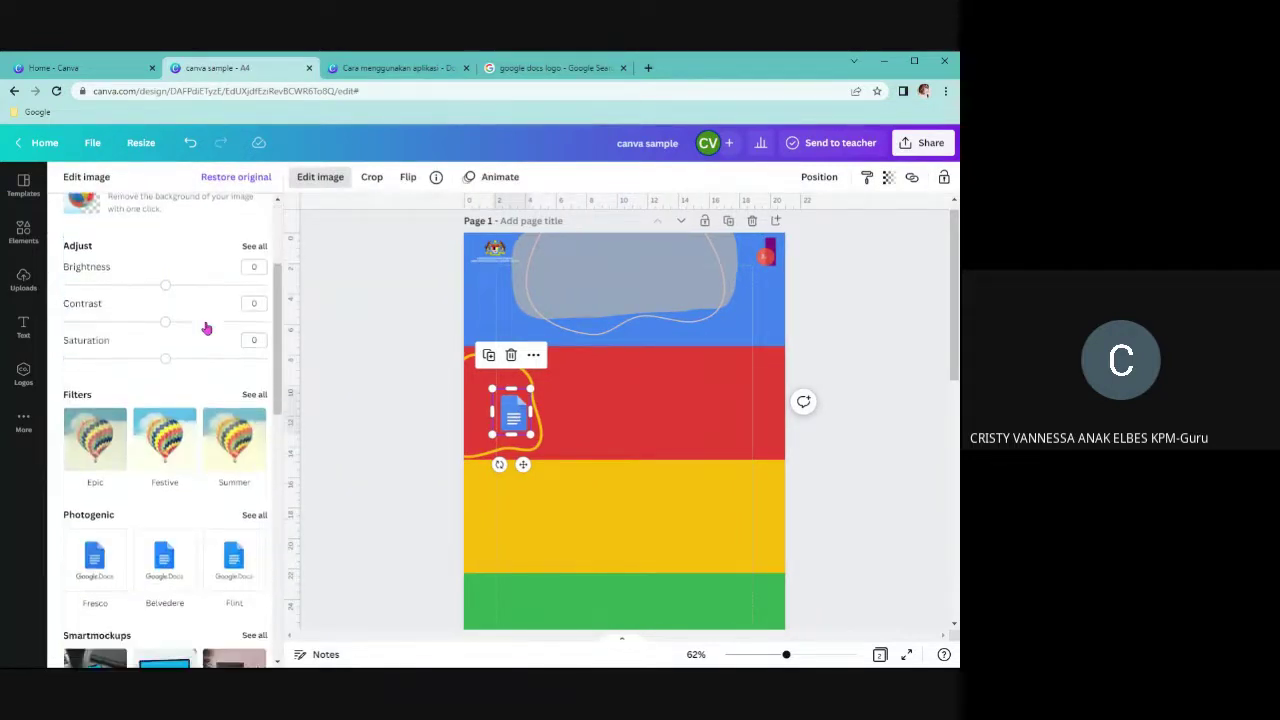
{"action": "scroll", "coordinate": [206, 328], "scroll_direction": "down", "scroll_amount": 3}
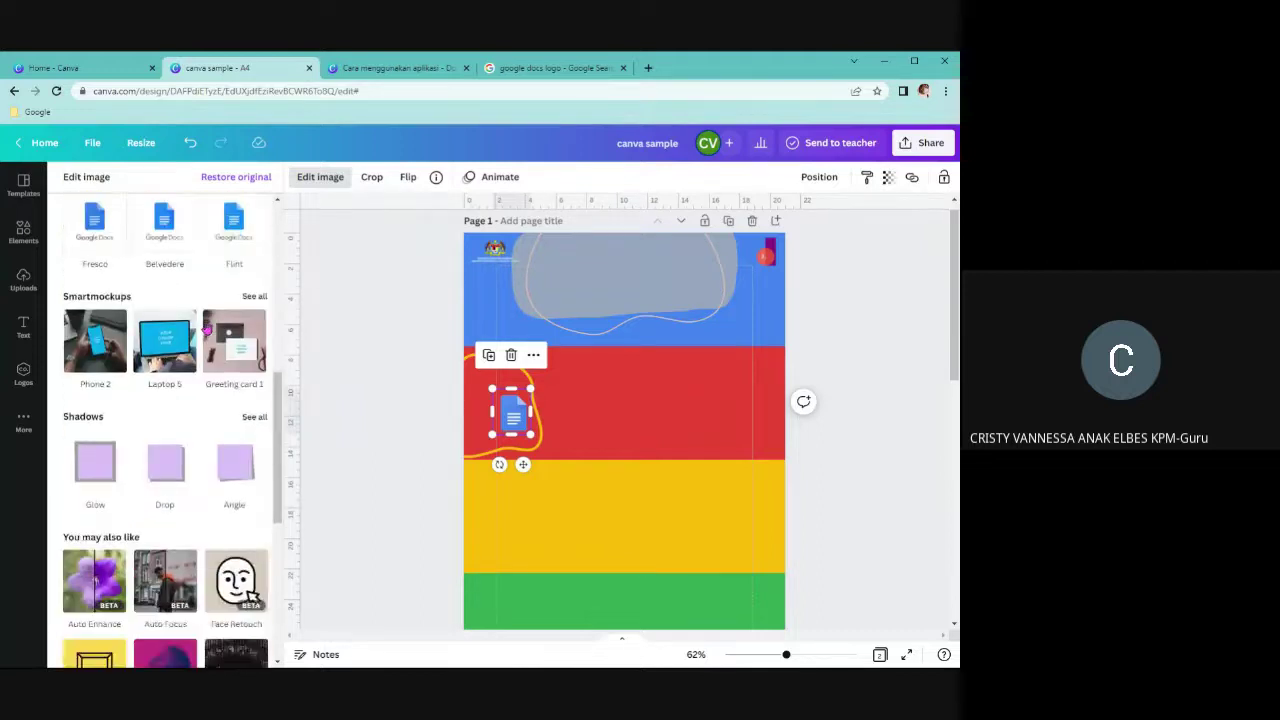
{"action": "scroll", "coordinate": [206, 330], "scroll_direction": "down", "scroll_amount": 1}
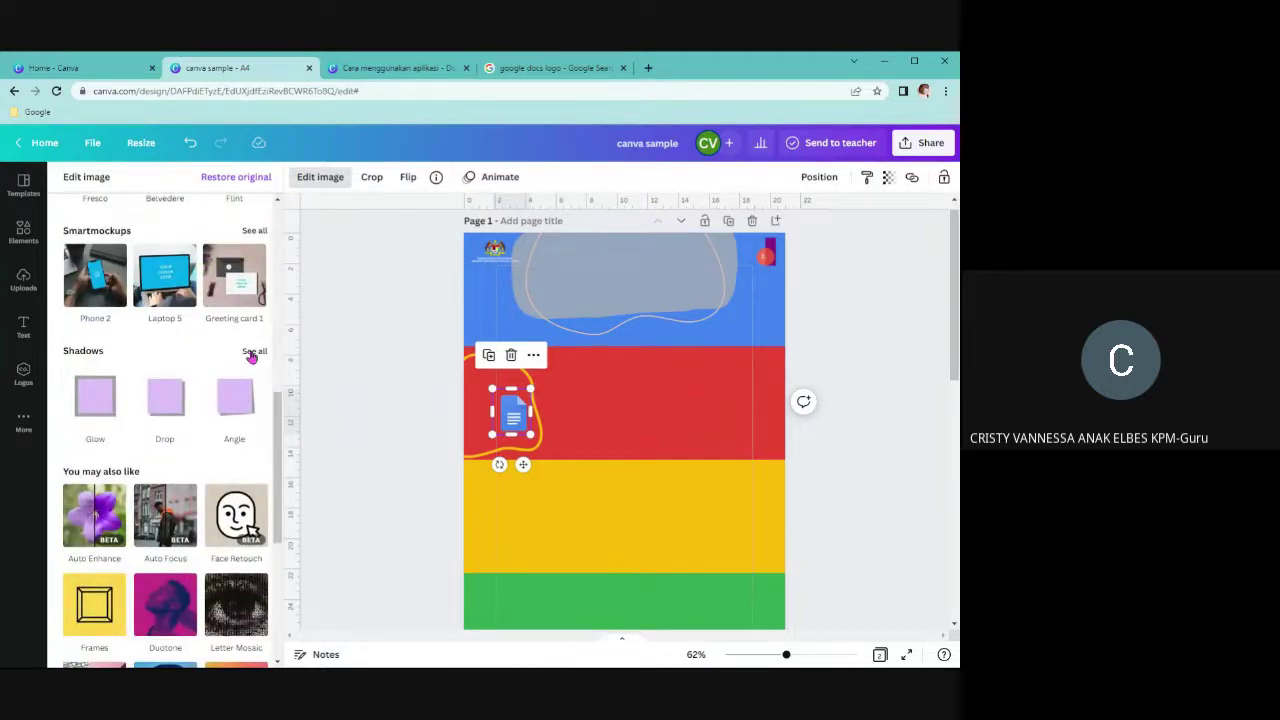
Add a Glow shadow to the Google Docs logo in the red band and set its size to 21
{"action": "left_click", "coordinate": [97, 412]}
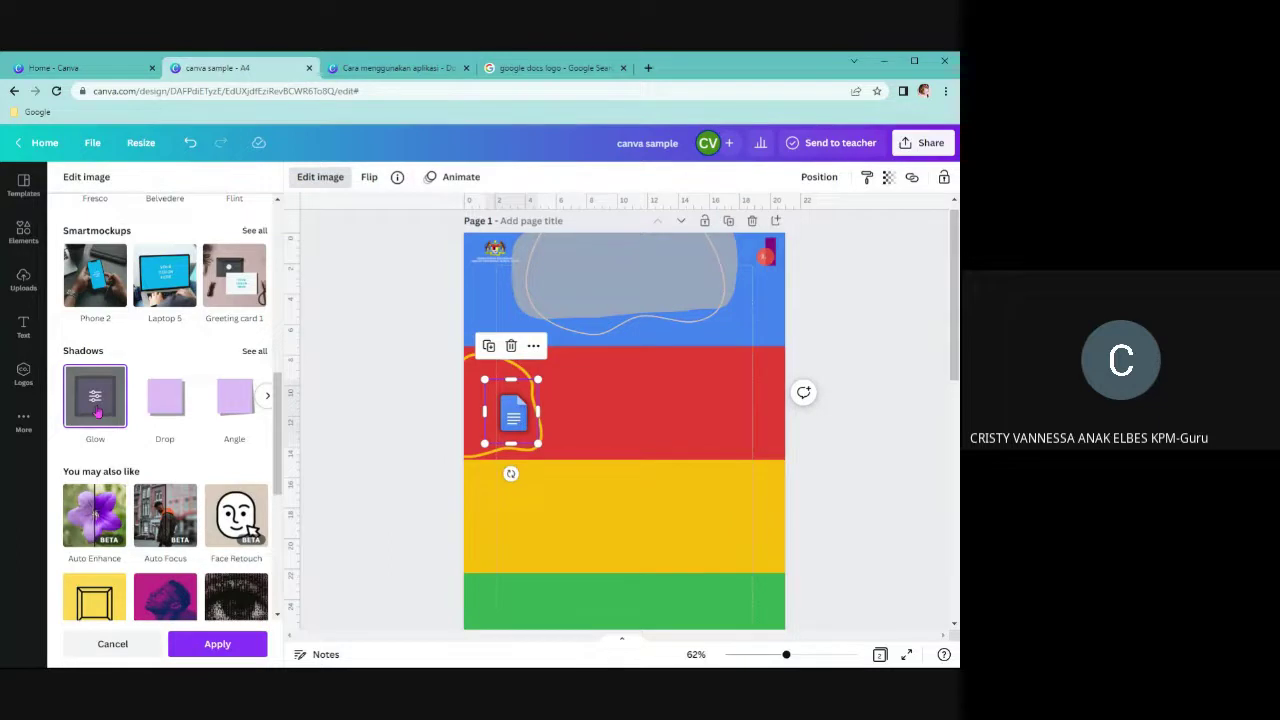
{"action": "left_click", "coordinate": [96, 400]}
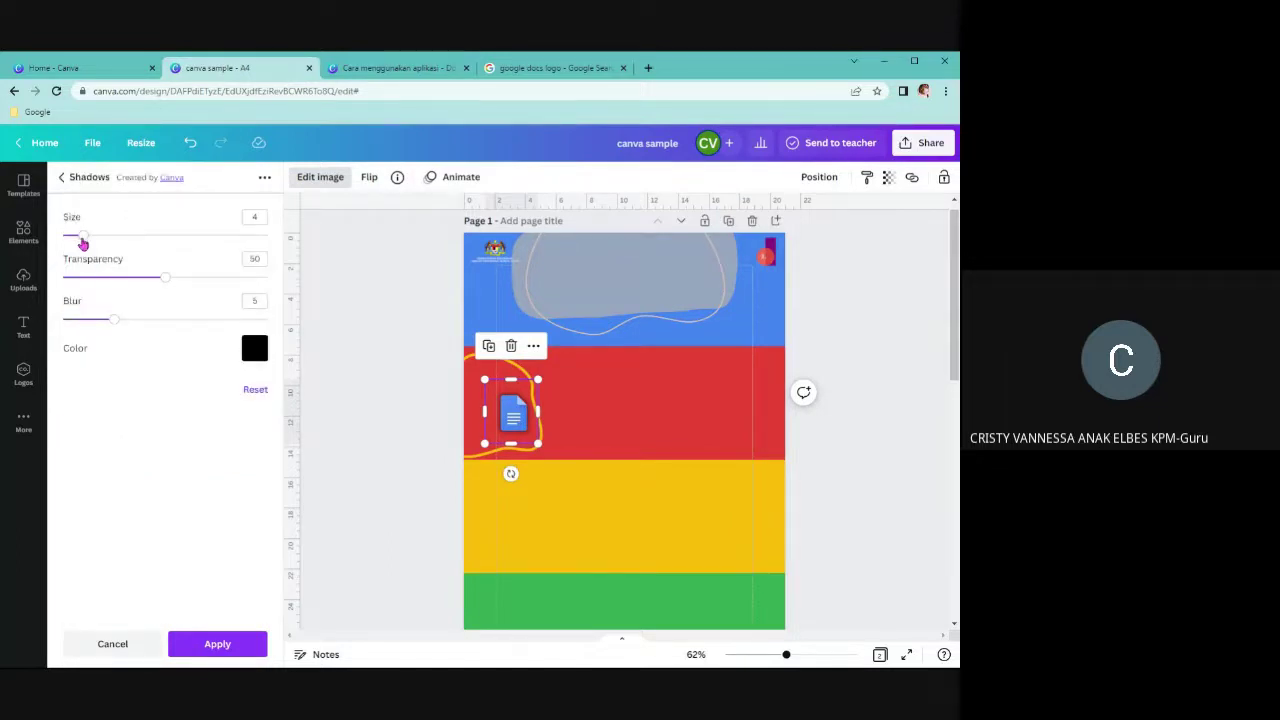
{"action": "left_click_drag", "start_coordinate": [83, 240], "coordinate": [174, 258]}
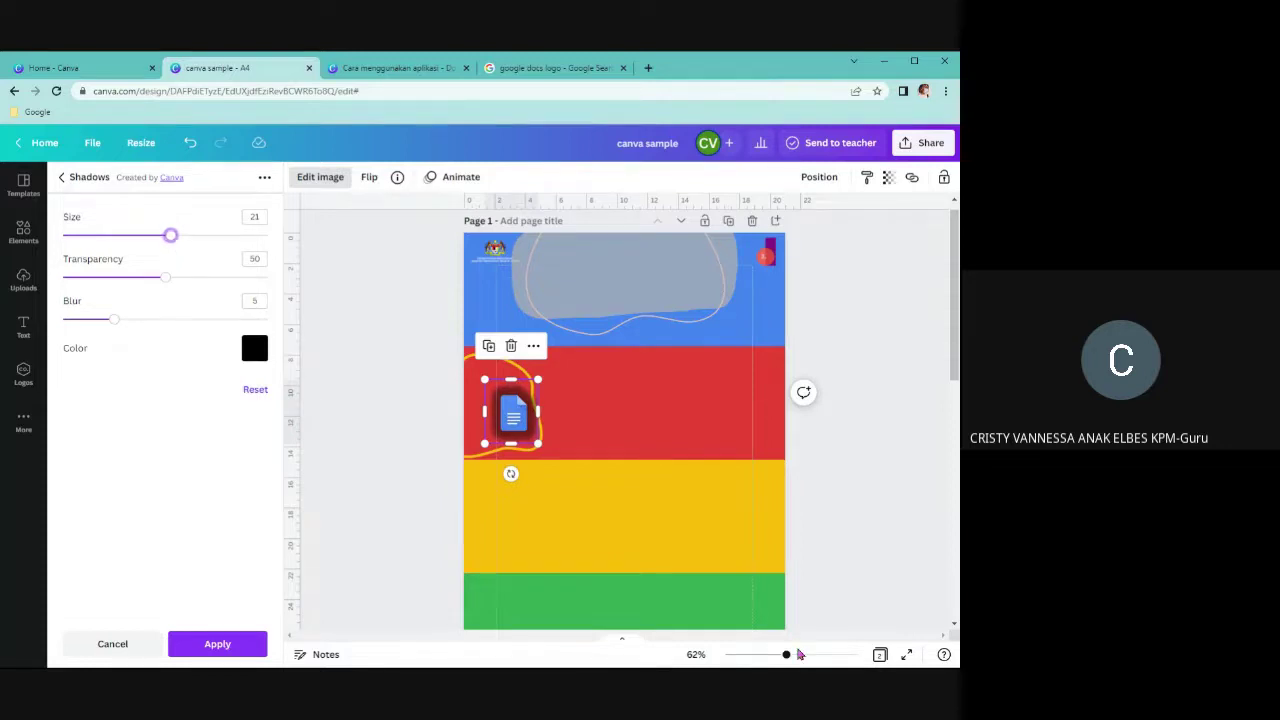
{"action": "left_click", "coordinate": [801, 656]}
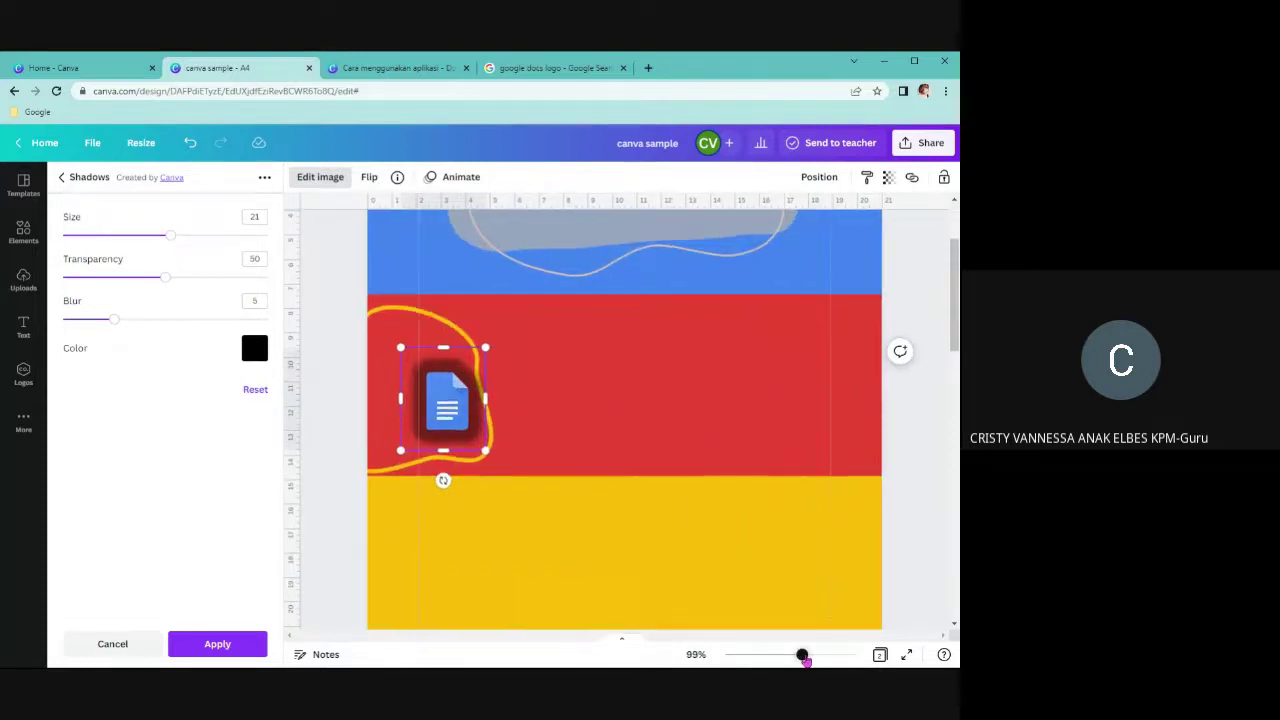
{"action": "left_click_drag", "start_coordinate": [803, 656], "coordinate": [808, 655]}
{"action": "left_click_drag", "start_coordinate": [651, 642], "coordinate": [631, 640]}
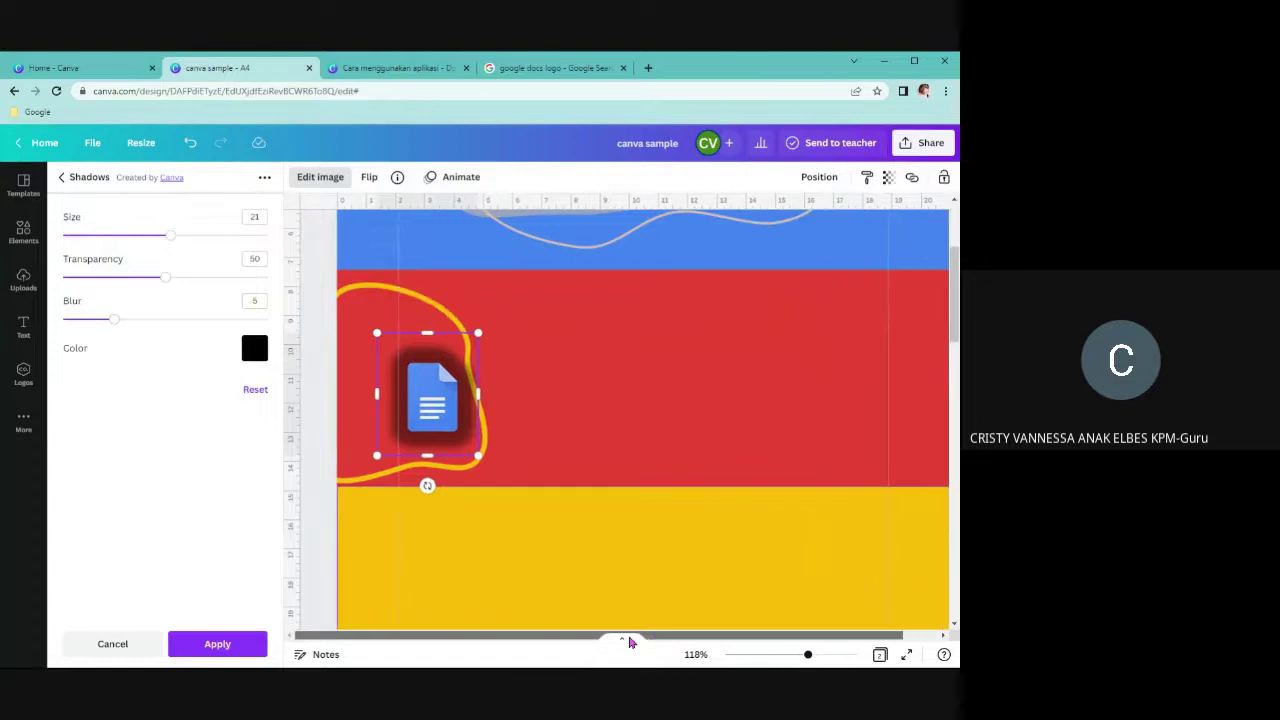
{"action": "left_click", "coordinate": [560, 605]}
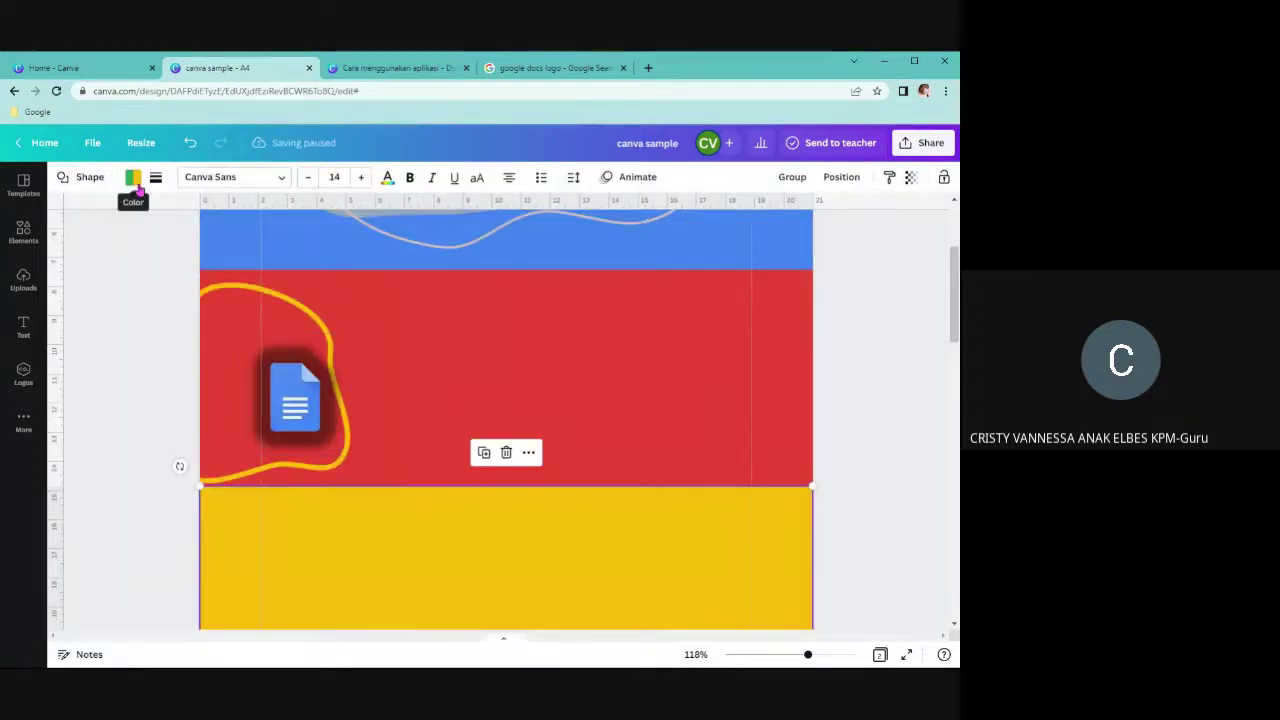
Reapply the Glow shadow to the Google Docs logo
{"action": "left_click", "coordinate": [796, 655]}
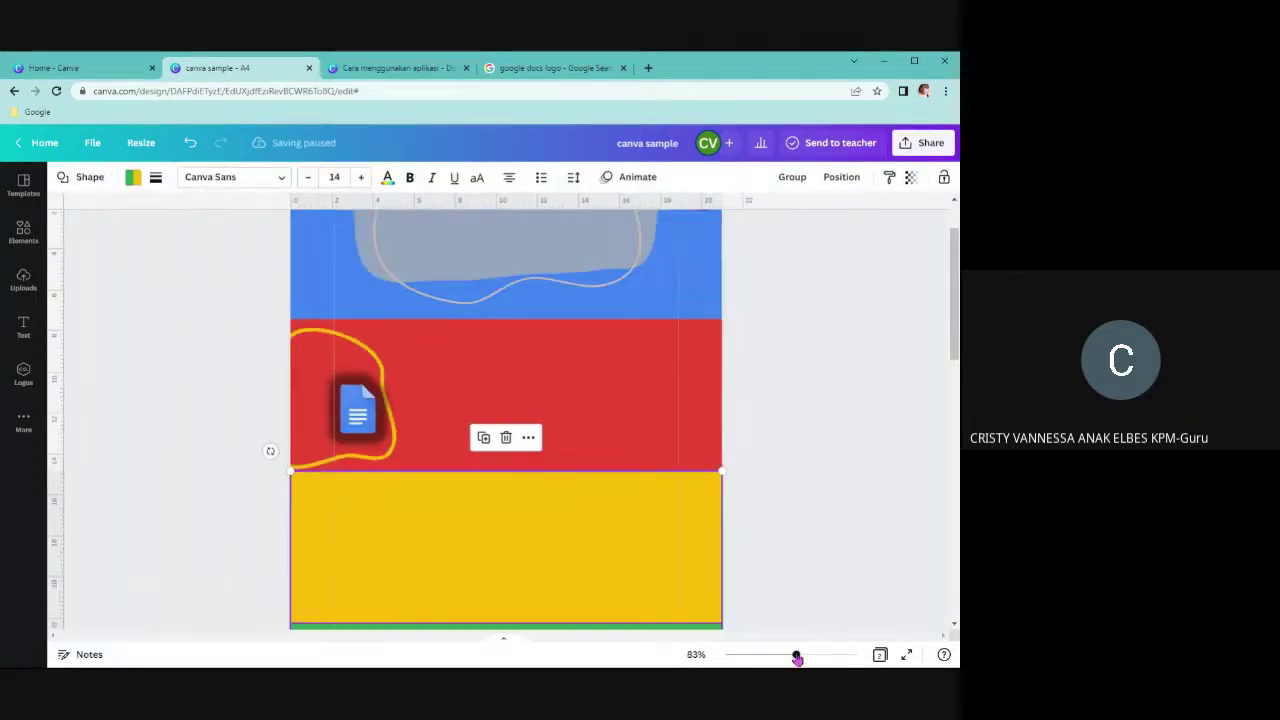
{"action": "left_click", "coordinate": [366, 422]}
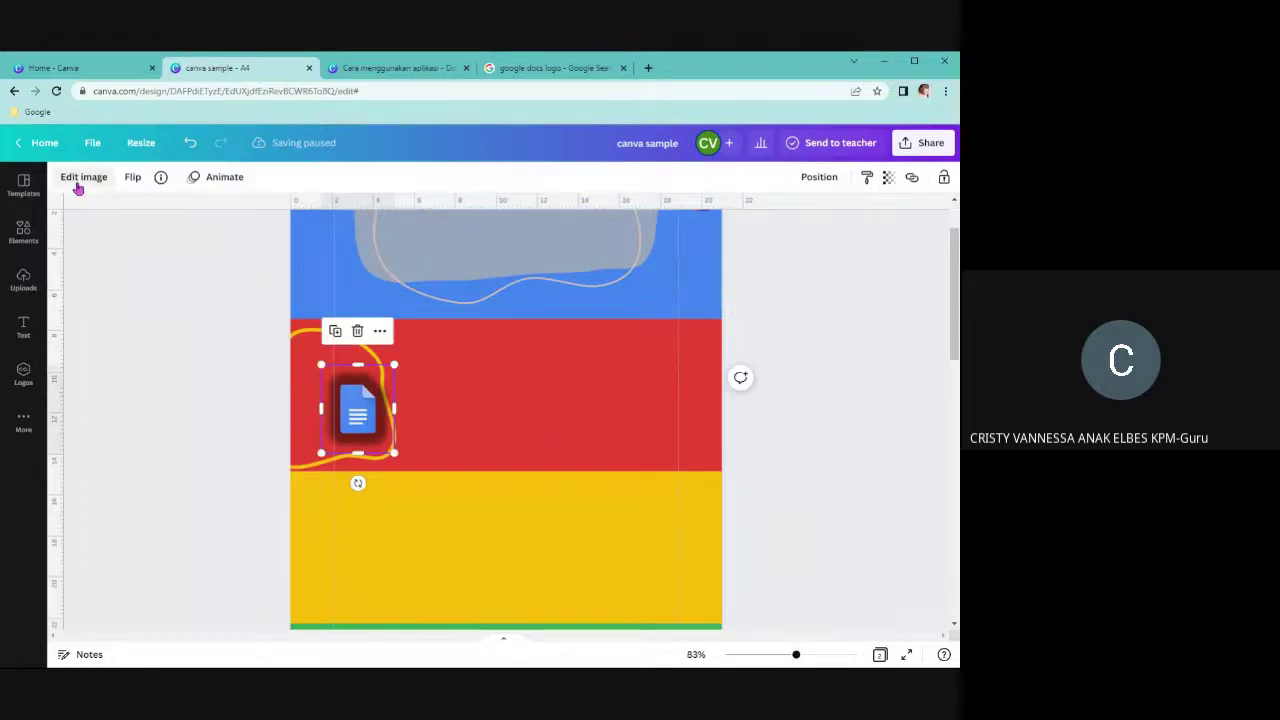
{"action": "left_click", "coordinate": [83, 177]}
{"action": "left_click", "coordinate": [107, 410]}
{"action": "left_click", "coordinate": [62, 177]}
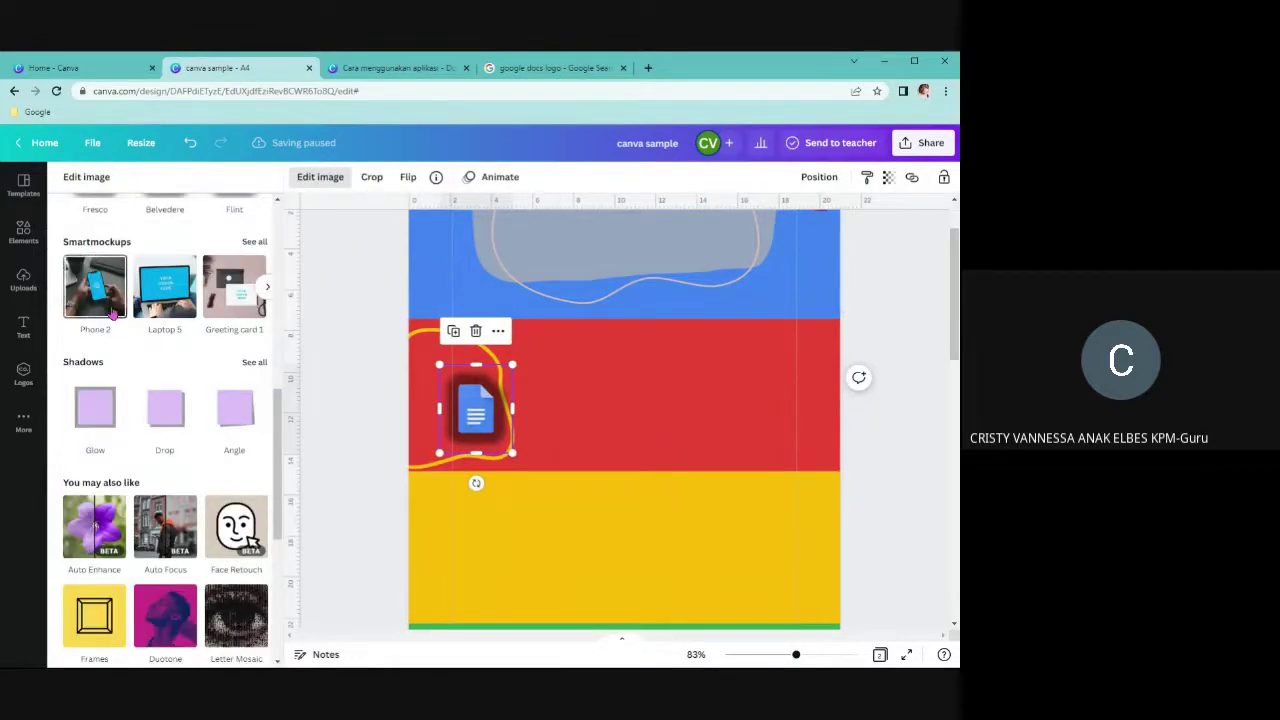
{"action": "left_click", "coordinate": [95, 408]}
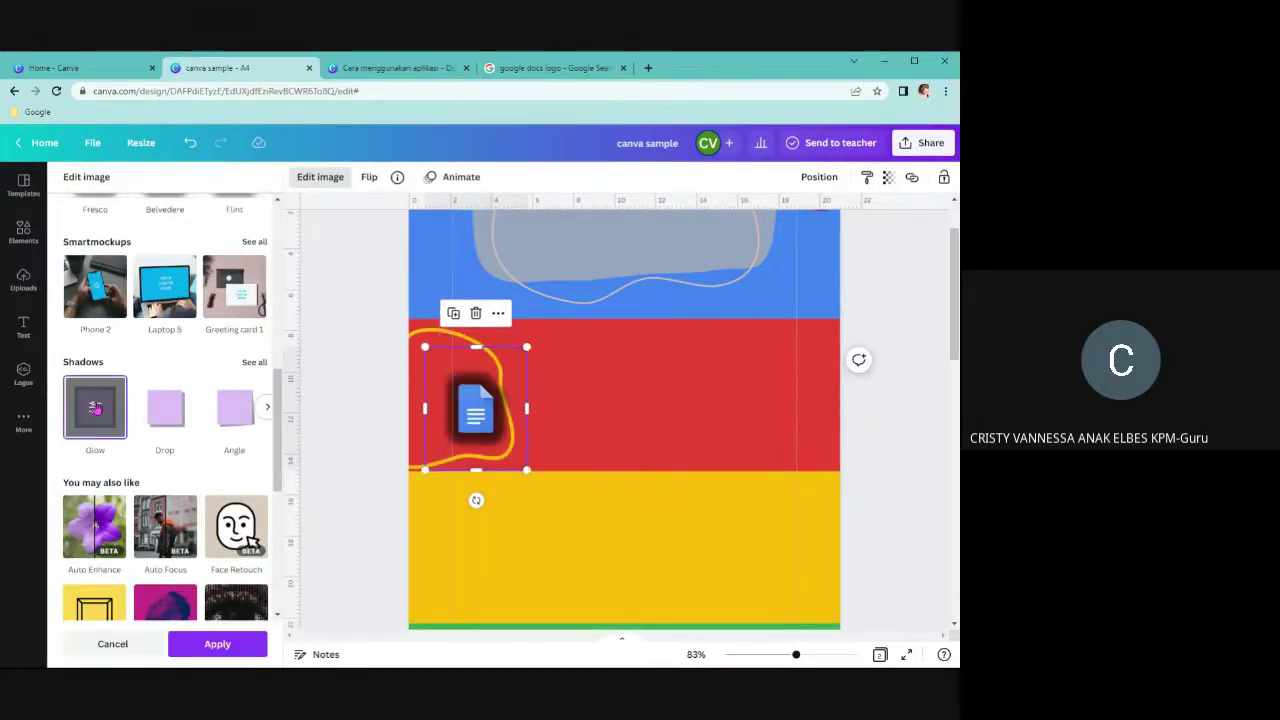
{"action": "left_click", "coordinate": [217, 643]}
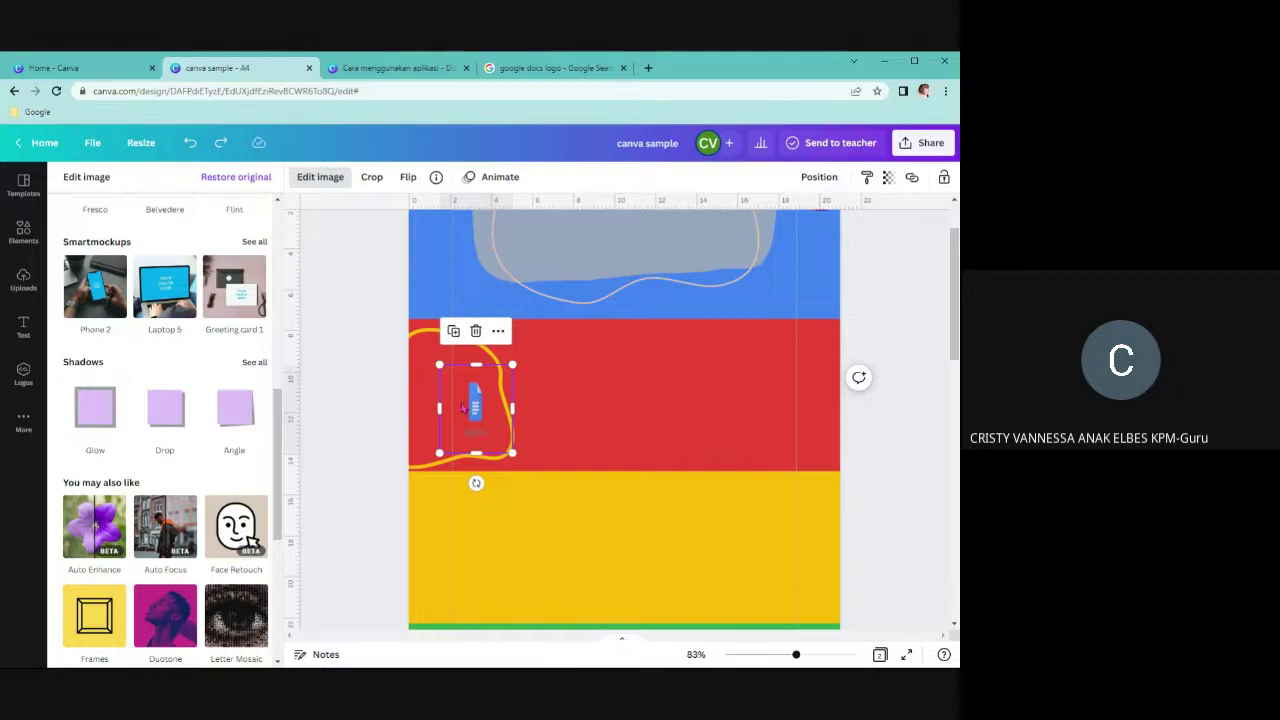
Delete the Google Docs logo from the red band and insert the uploaded Google Docs image again
{"action": "left_click_drag", "start_coordinate": [559, 415], "coordinate": [539, 415]}
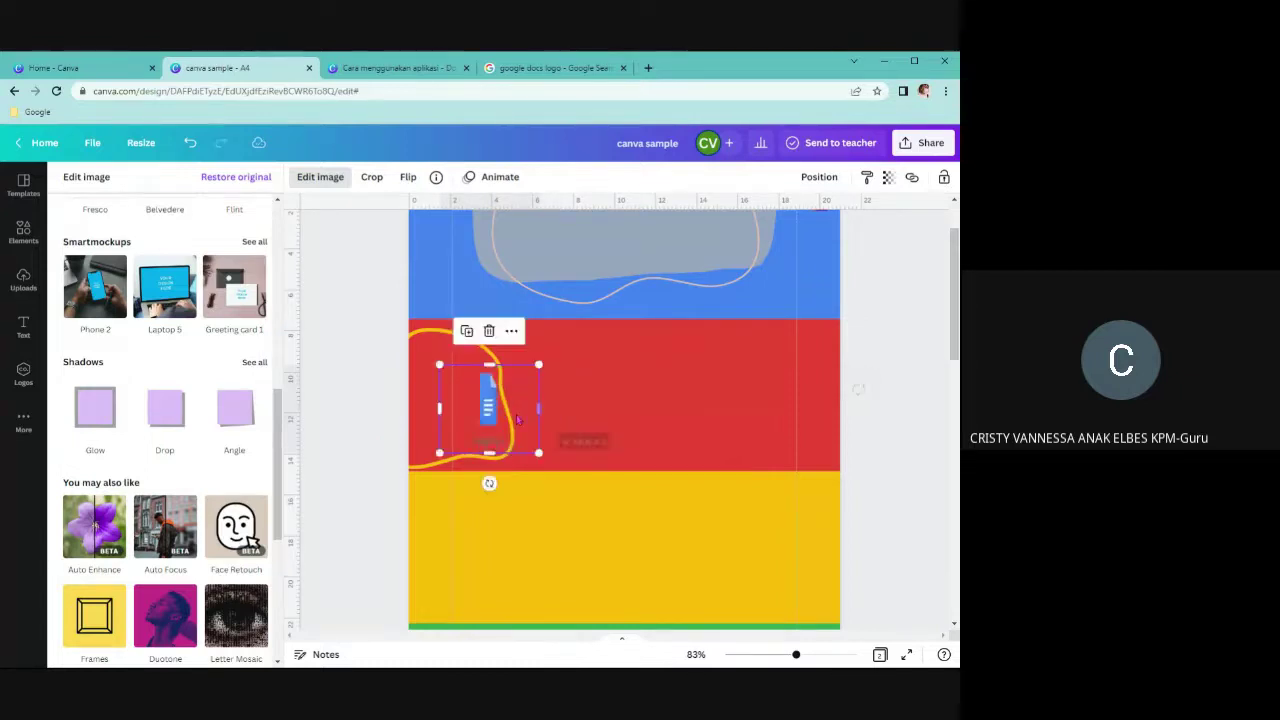
{"action": "key", "text": "Delete"}
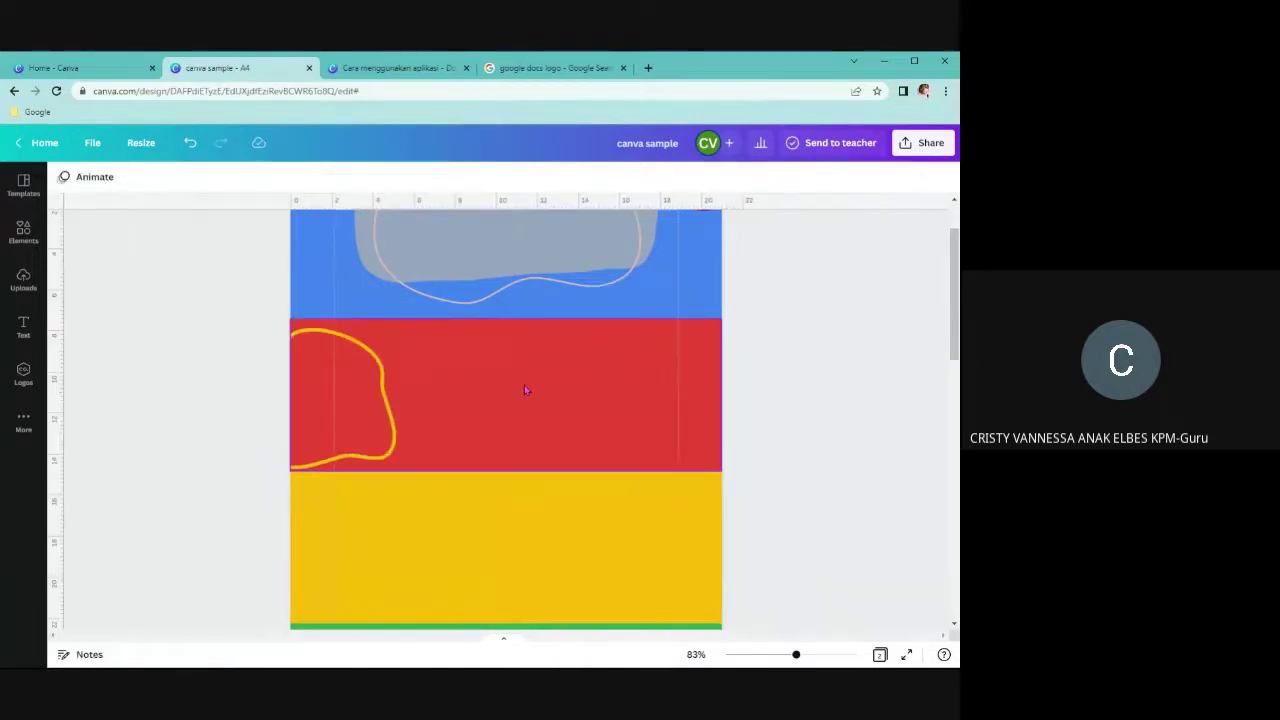
{"action": "left_click", "coordinate": [23, 280]}
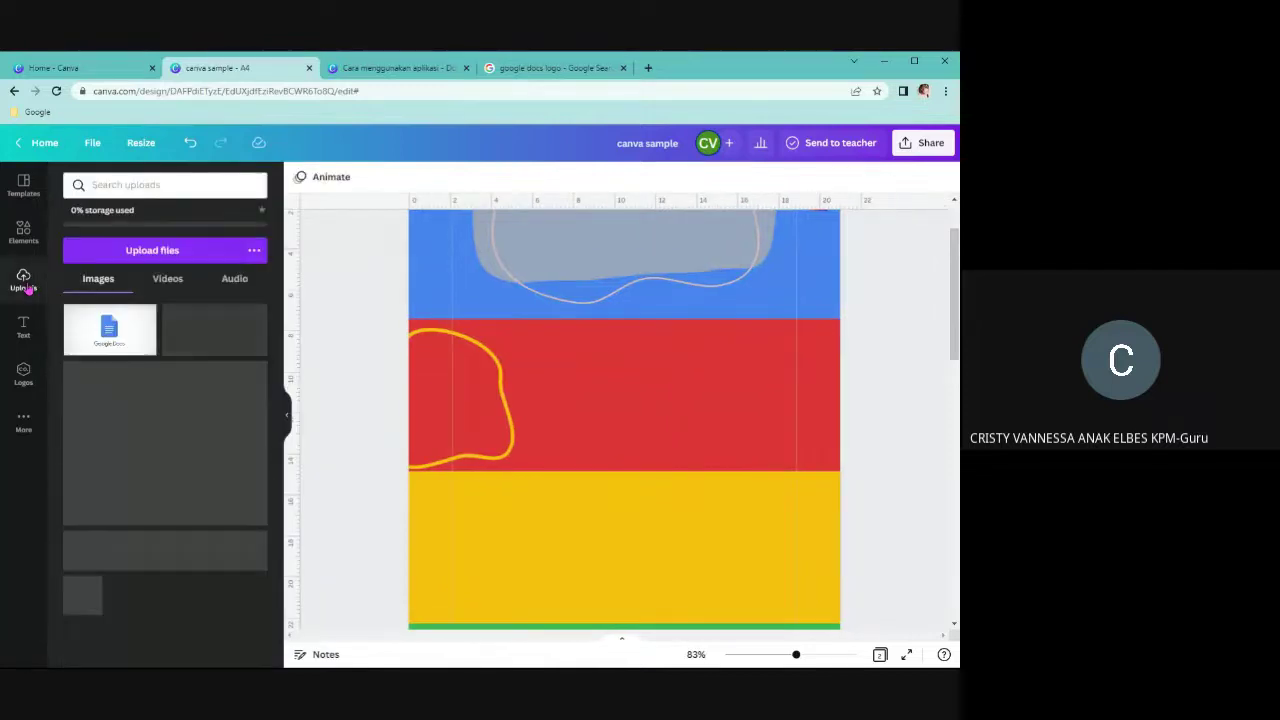
{"action": "left_click", "coordinate": [110, 329]}
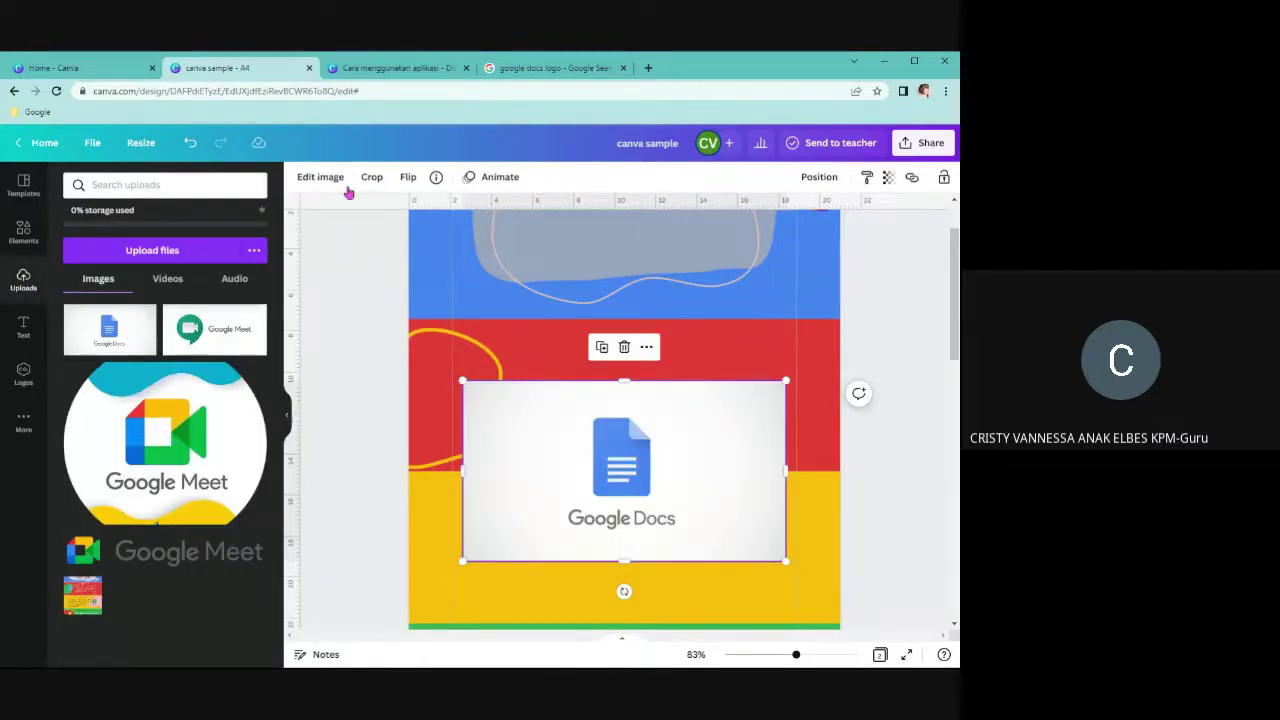
Remove the Google Docs image's background and restore the white lines on its document icon
{"action": "left_click", "coordinate": [343, 183]}
{"action": "left_click", "coordinate": [153, 300]}
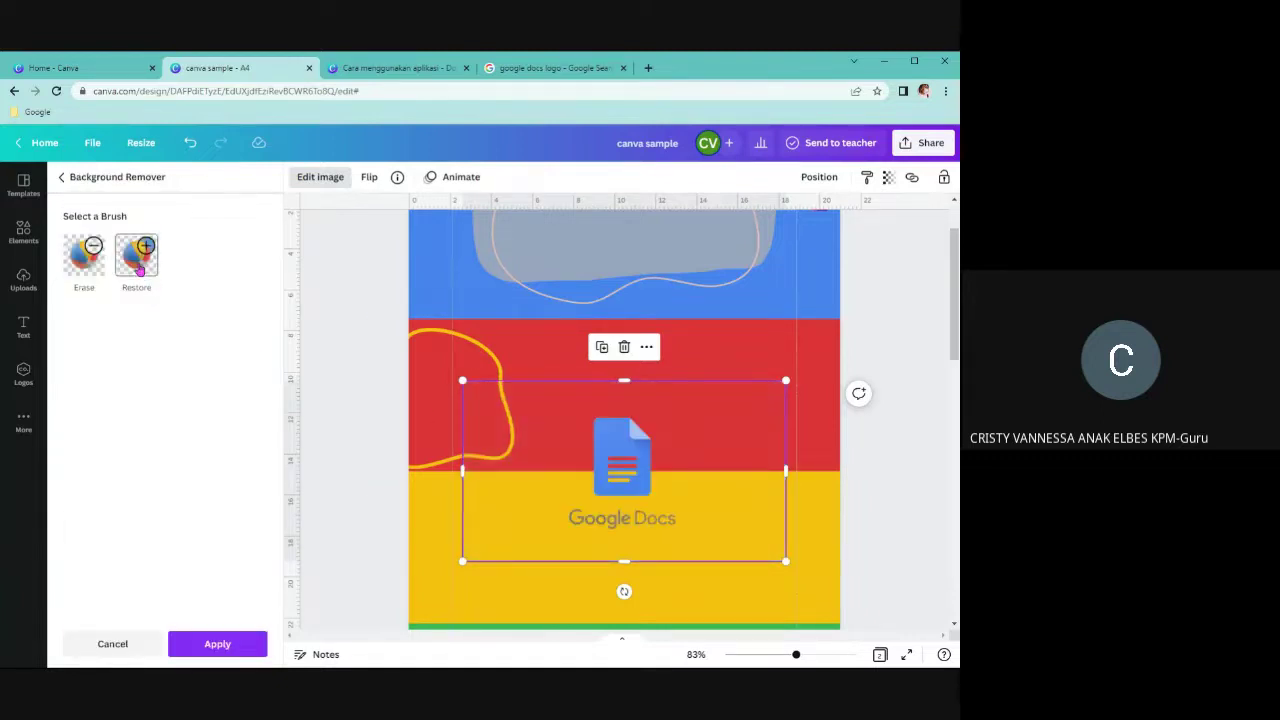
{"action": "left_click", "coordinate": [140, 268]}
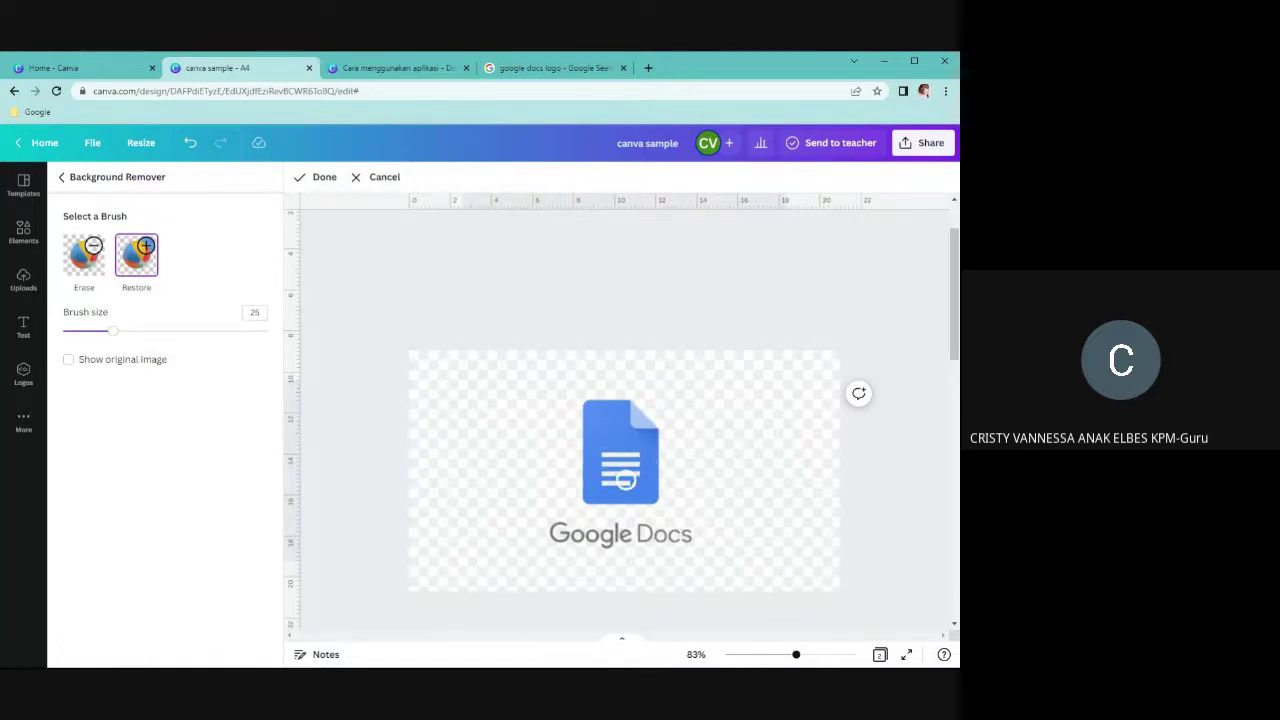
{"action": "left_click", "coordinate": [330, 184]}
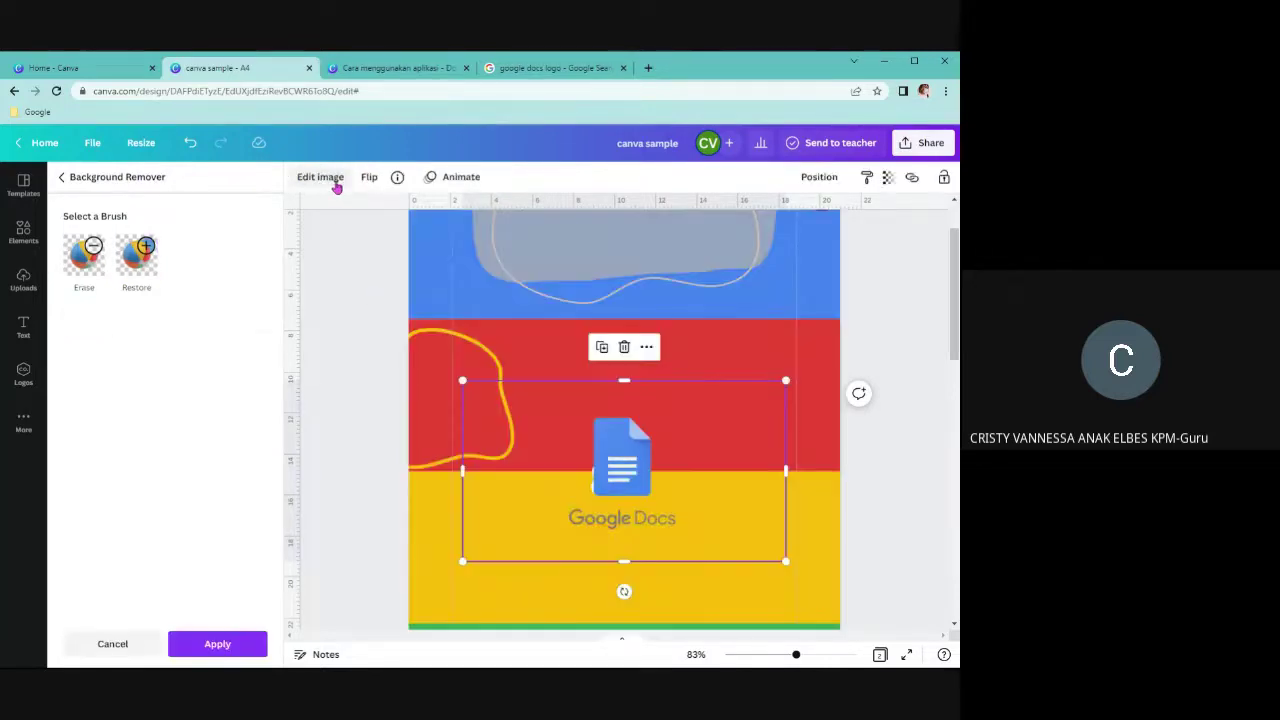
Crop the Google Docs image to the document icon and place it inside the yellow outline in the red band
{"action": "left_click_drag", "start_coordinate": [622, 561], "coordinate": [624, 504]}
{"action": "left_click_drag", "start_coordinate": [783, 439], "coordinate": [663, 438]}
{"action": "left_click_drag", "start_coordinate": [463, 442], "coordinate": [477, 408]}
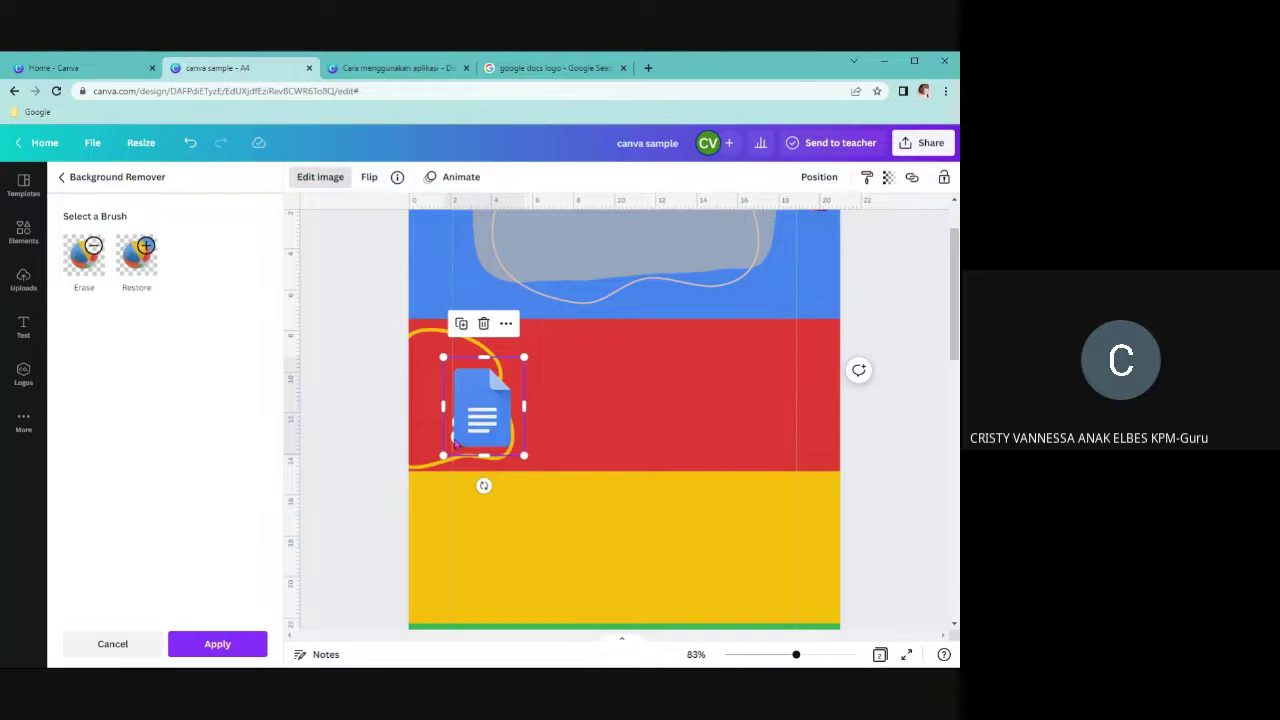
Try erasing the stray background beside the document icon, and scale the icon down within the yellow outline
{"action": "left_click", "coordinate": [84, 255]}
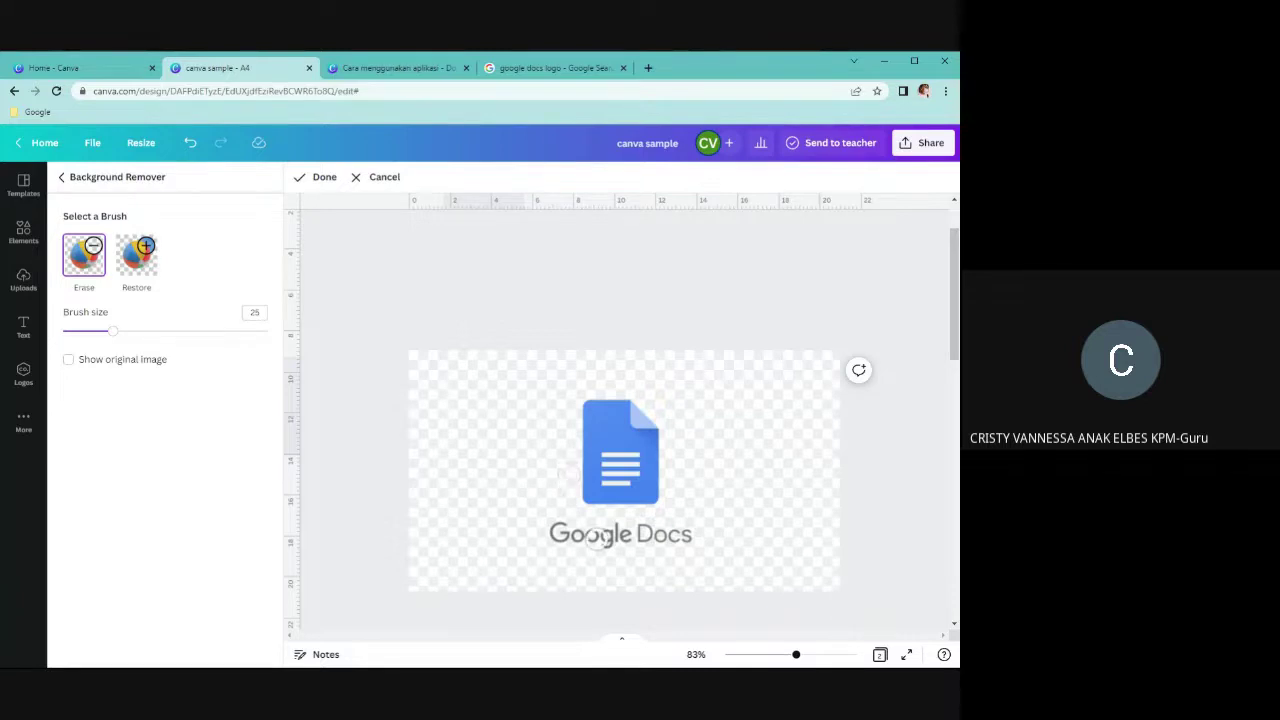
{"action": "left_click", "coordinate": [322, 180]}
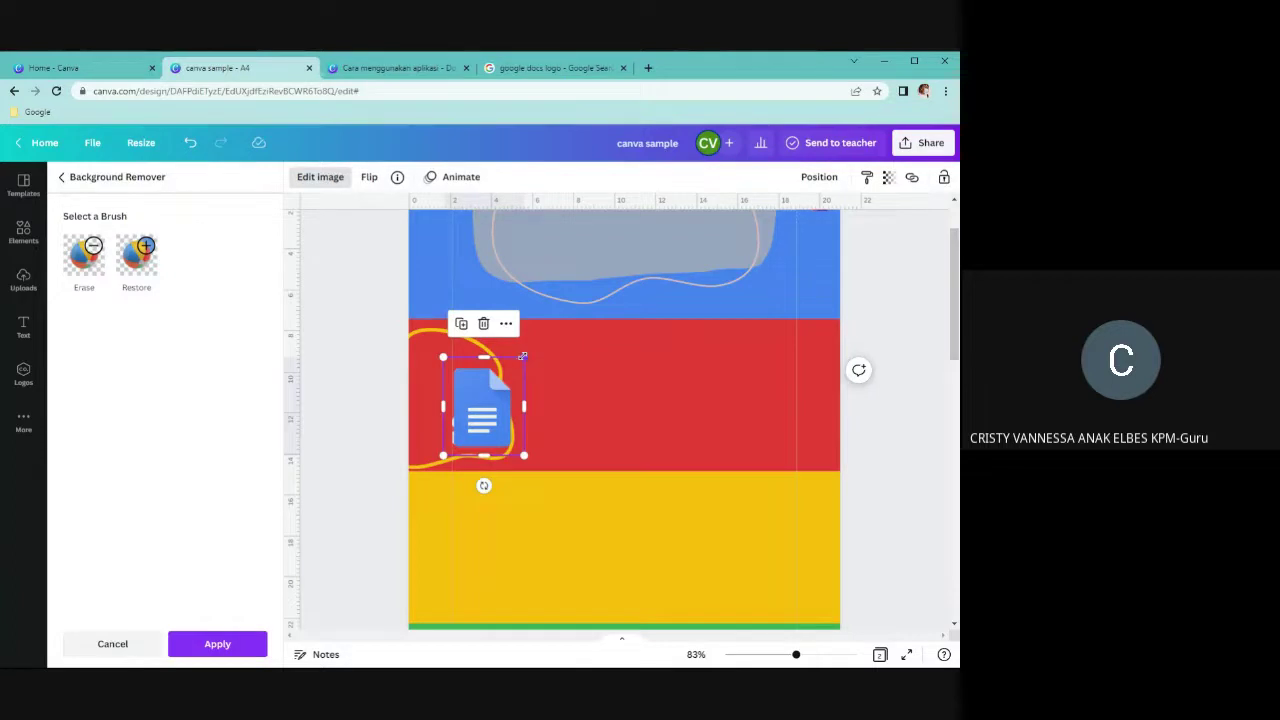
{"action": "left_click_drag", "start_coordinate": [523, 357], "coordinate": [480, 407]}
{"action": "left_click", "coordinate": [562, 406]}
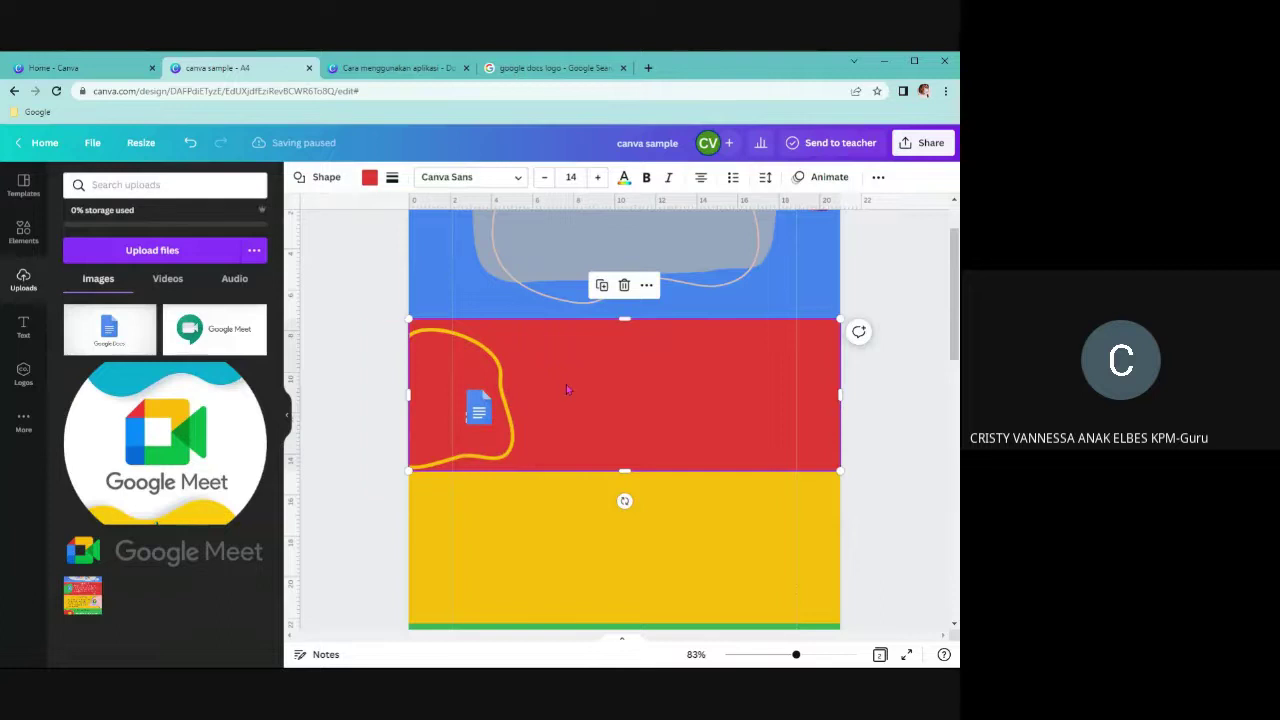
Add a Glow shadow to the Google Docs icon in the red band
{"action": "left_click", "coordinate": [781, 654]}
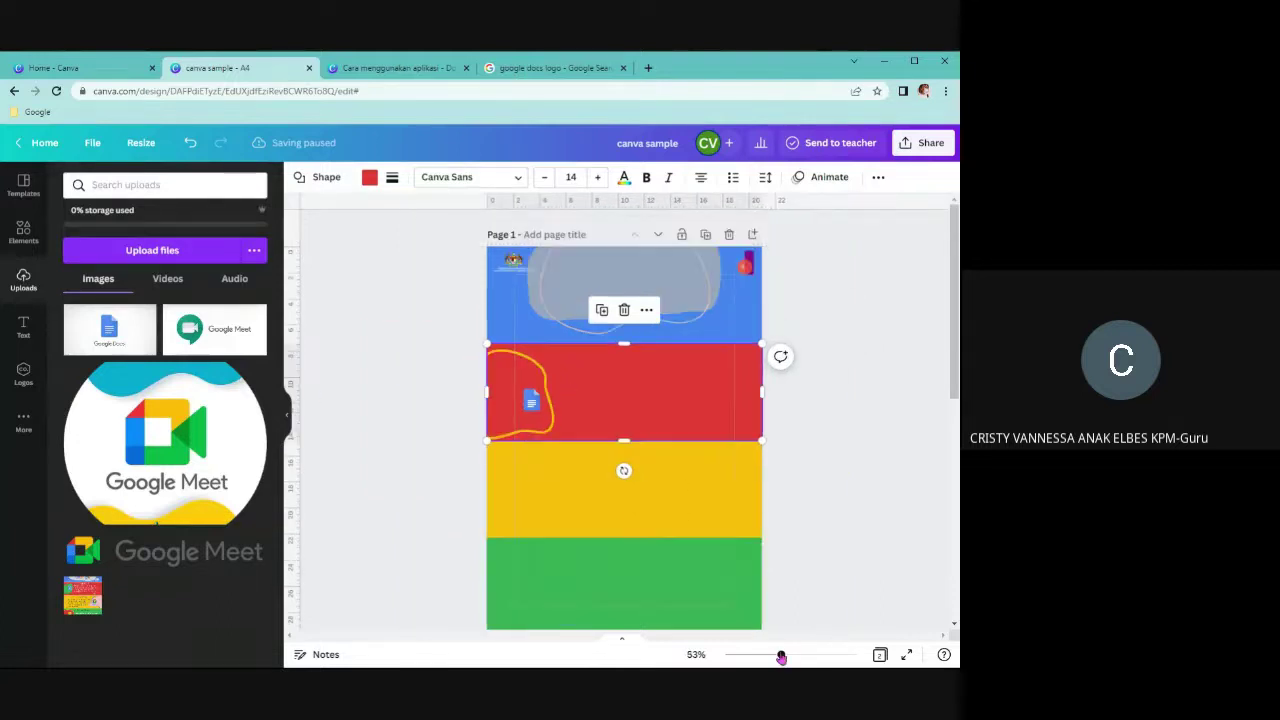
{"action": "left_click", "coordinate": [531, 401]}
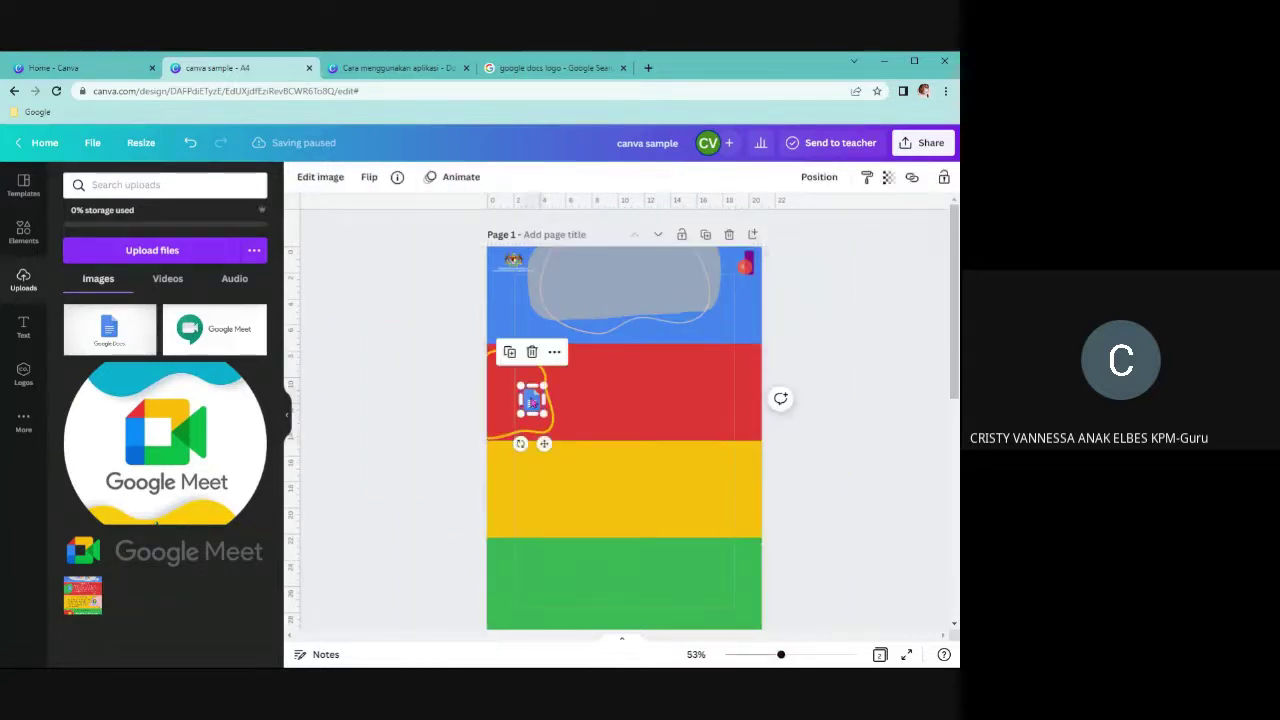
{"action": "left_click", "coordinate": [322, 177]}
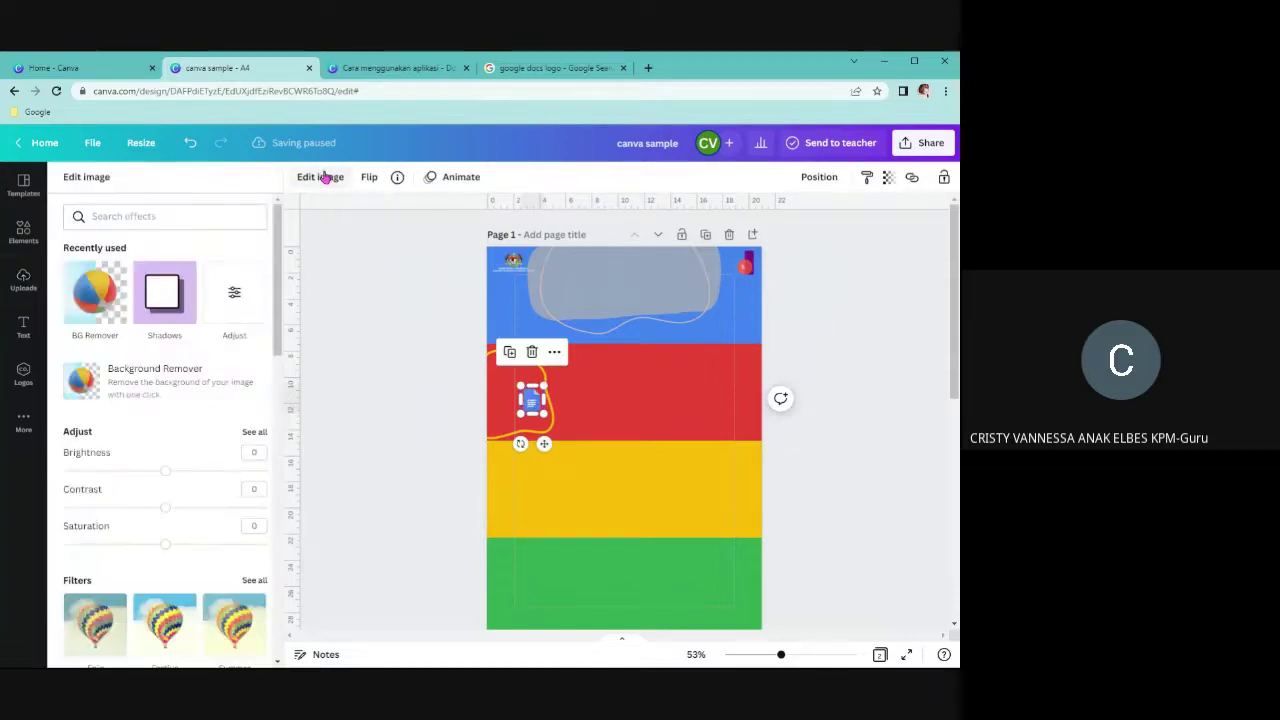
{"action": "left_click", "coordinate": [184, 300]}
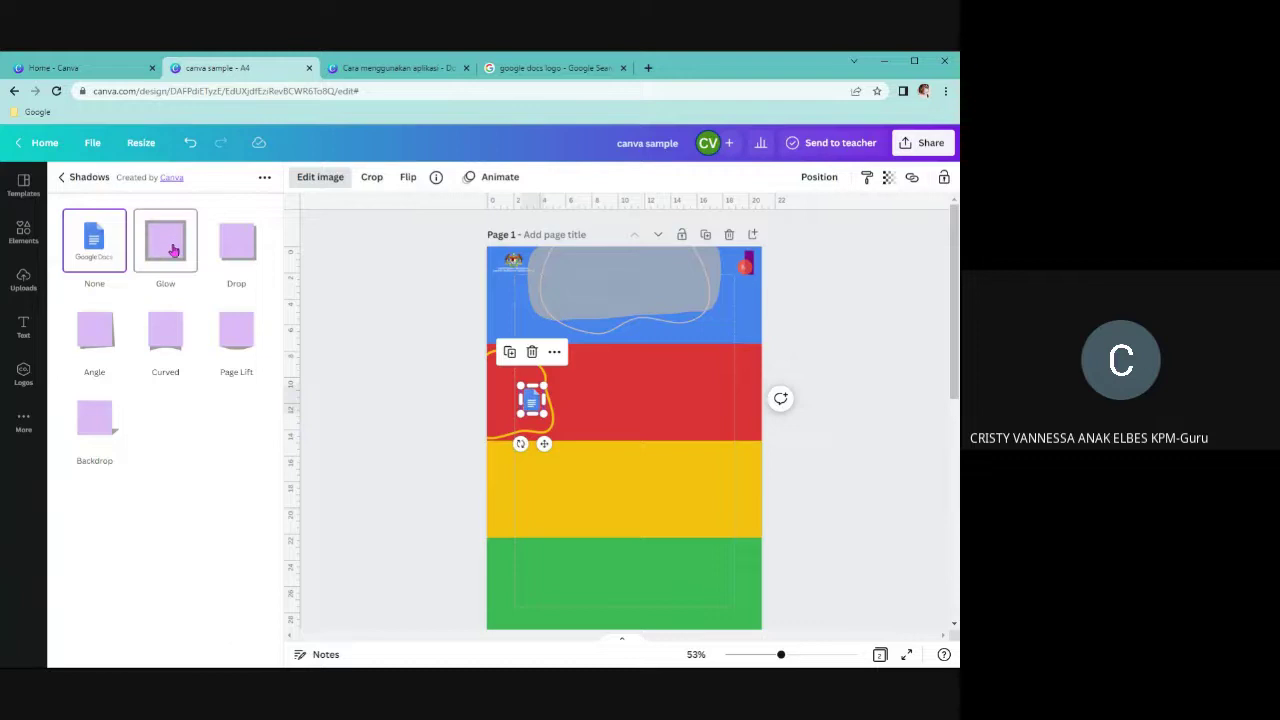
{"action": "left_click", "coordinate": [173, 251]}
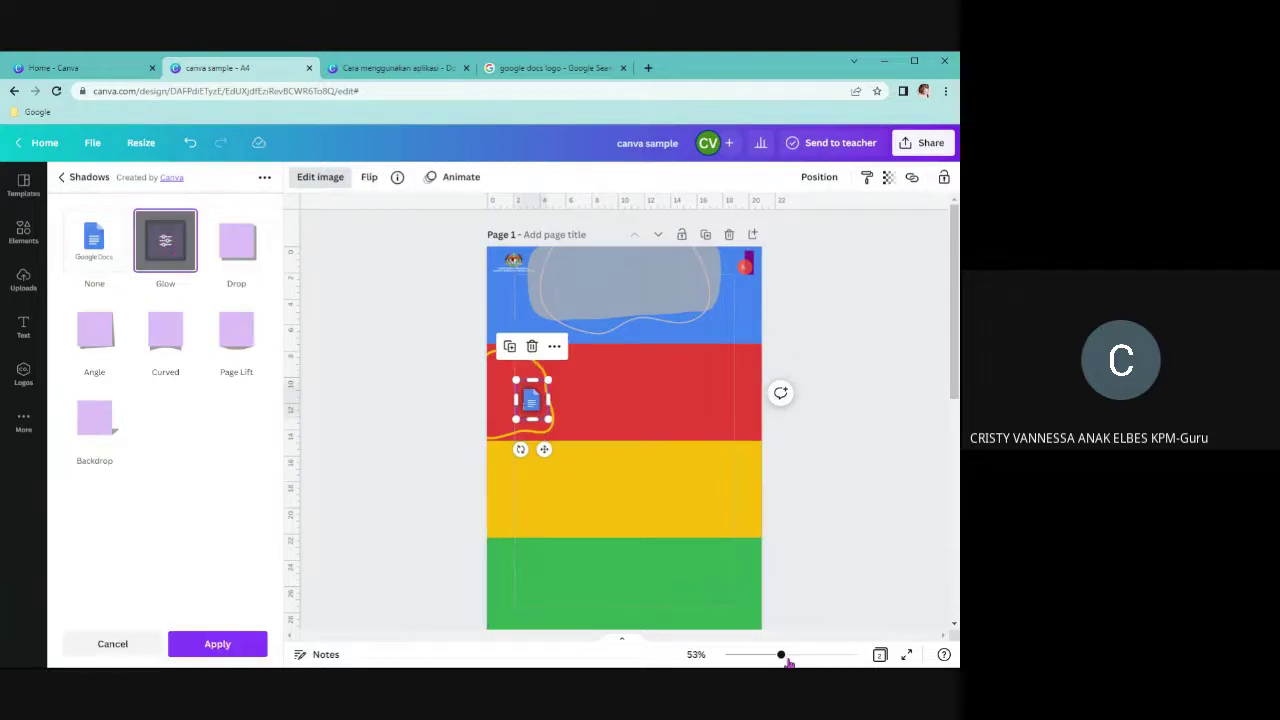
{"action": "left_click_drag", "start_coordinate": [781, 655], "coordinate": [800, 655]}
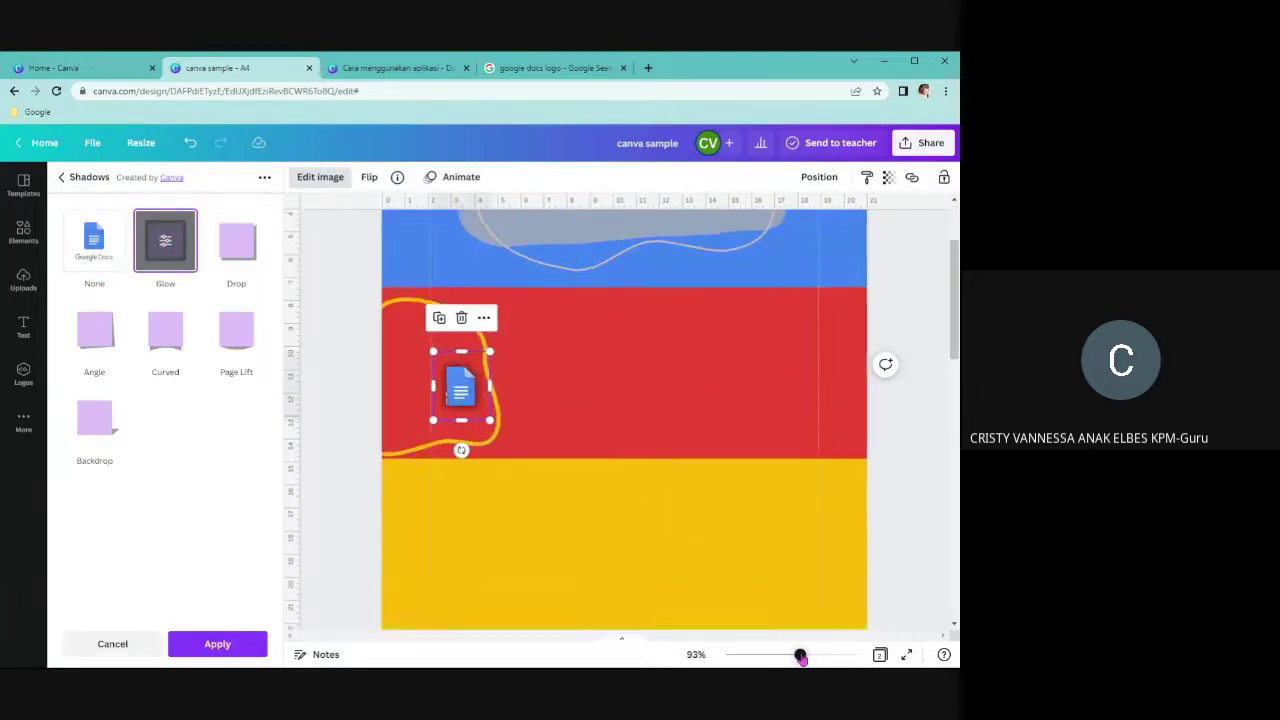
Set the icon's glow to size 16, transparency 100 and blur 0
{"action": "left_click", "coordinate": [184, 255]}
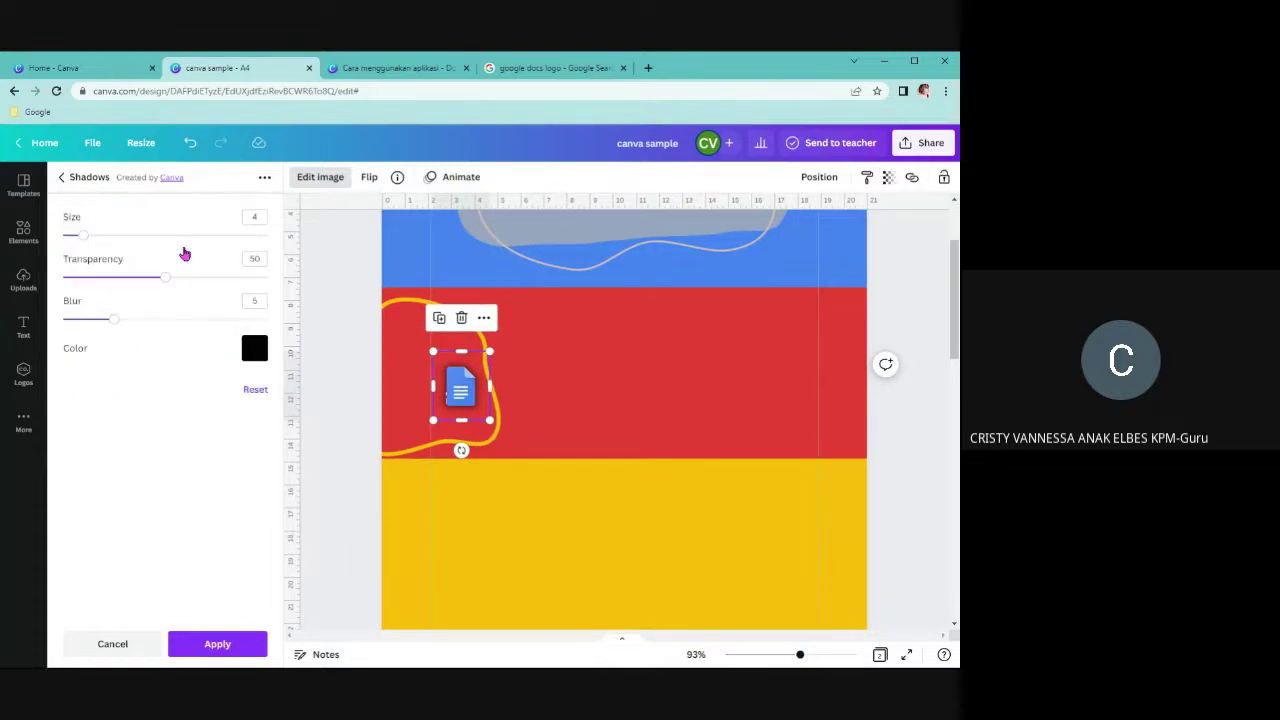
{"action": "left_click_drag", "start_coordinate": [86, 238], "coordinate": [145, 234]}
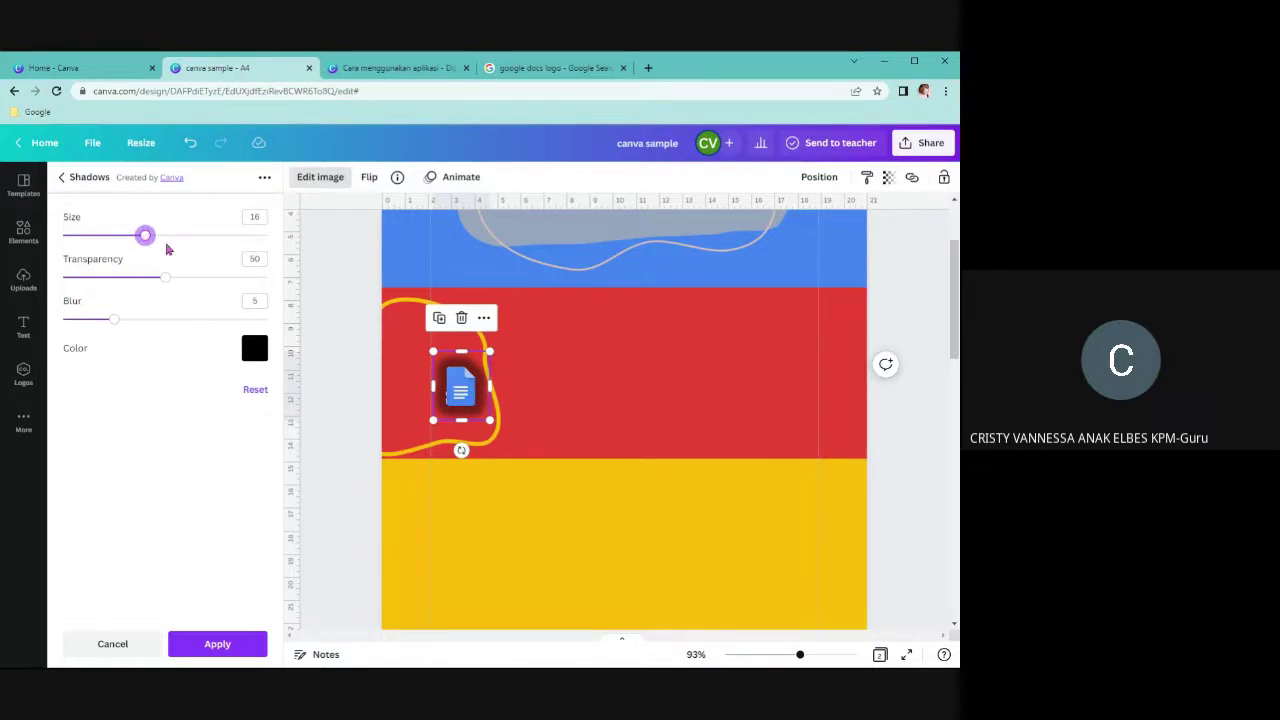
{"action": "left_click_drag", "start_coordinate": [166, 282], "coordinate": [274, 291]}
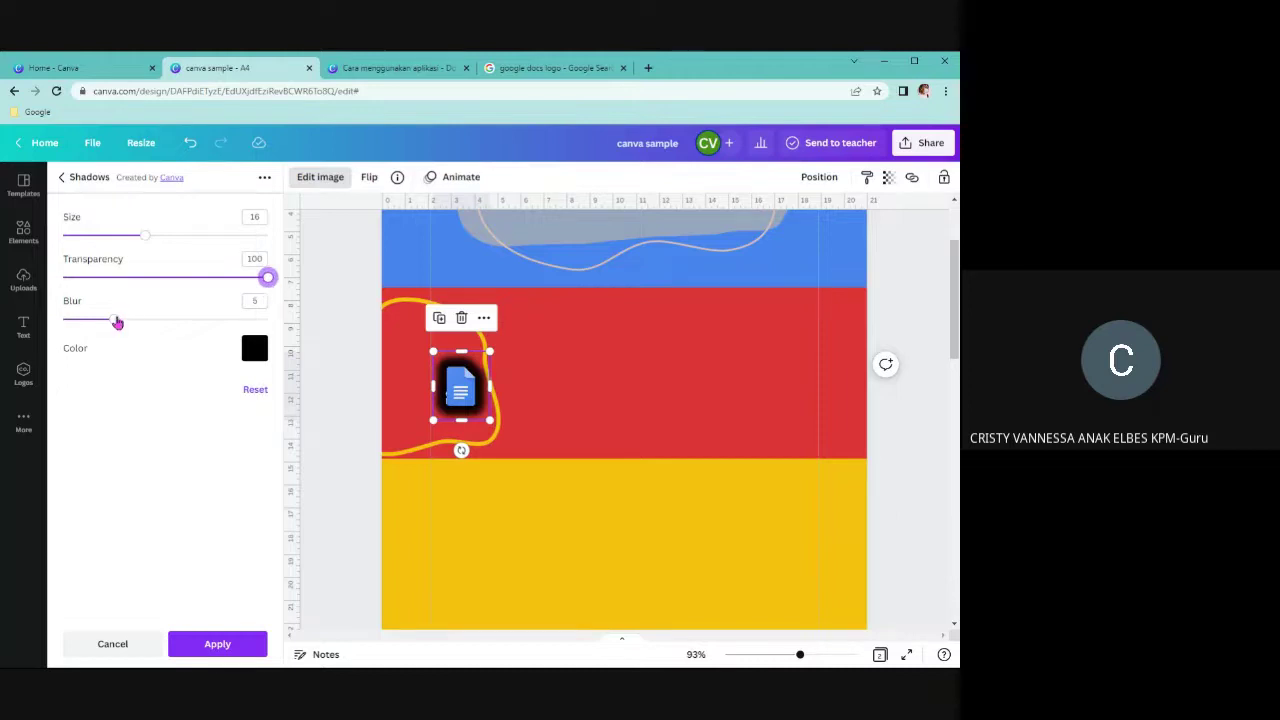
{"action": "left_click_drag", "start_coordinate": [117, 322], "coordinate": [62, 320]}
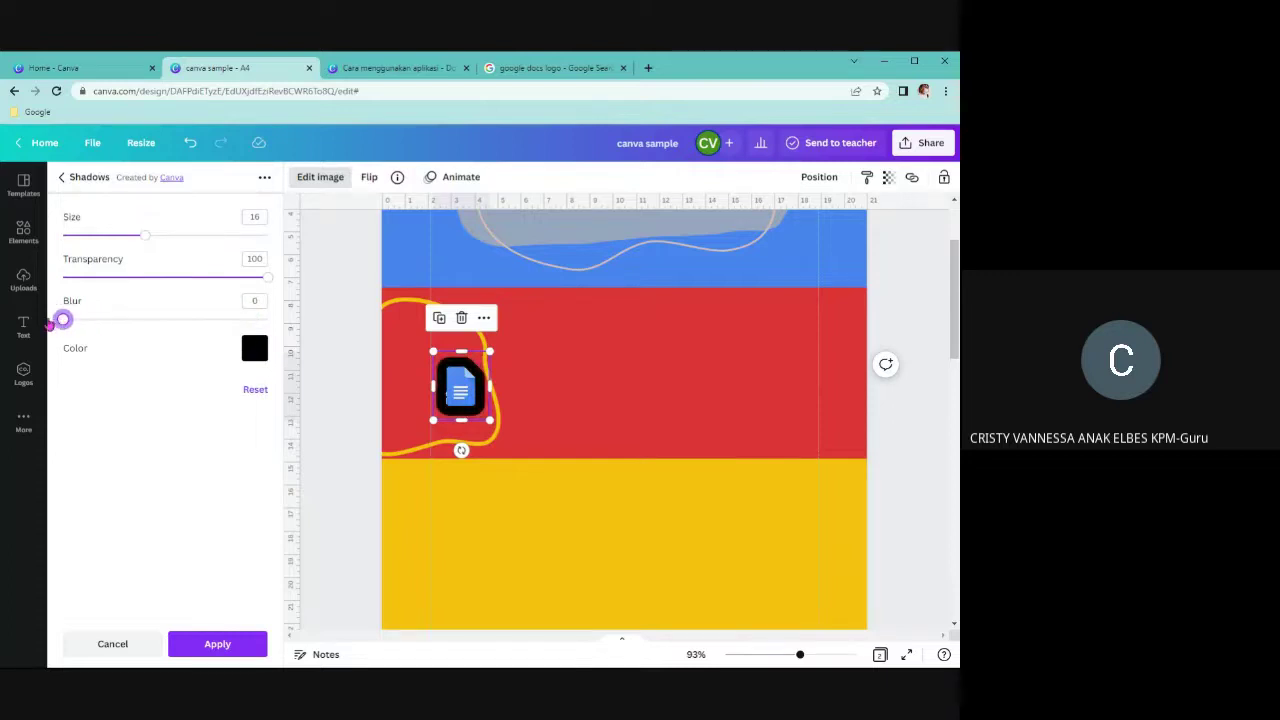
Colour the Google Docs icon's glow white and reduce its size to 4
{"action": "left_click", "coordinate": [252, 357]}
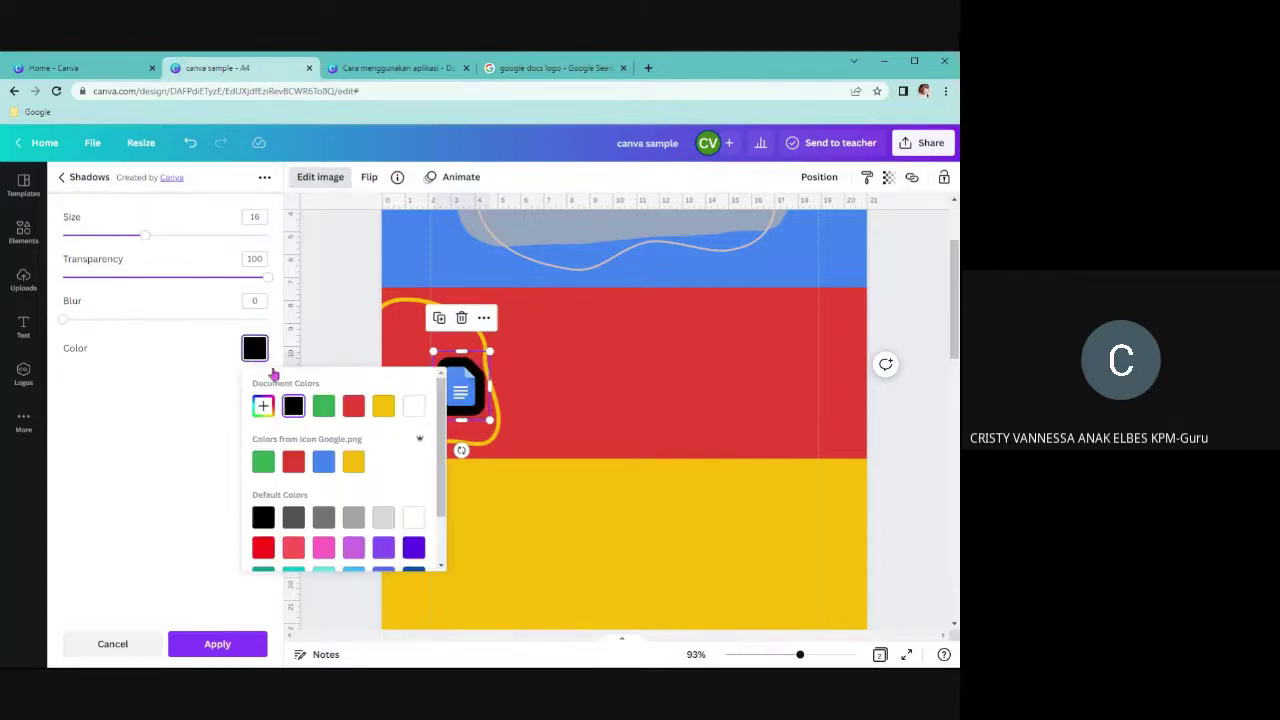
{"action": "left_click", "coordinate": [415, 410]}
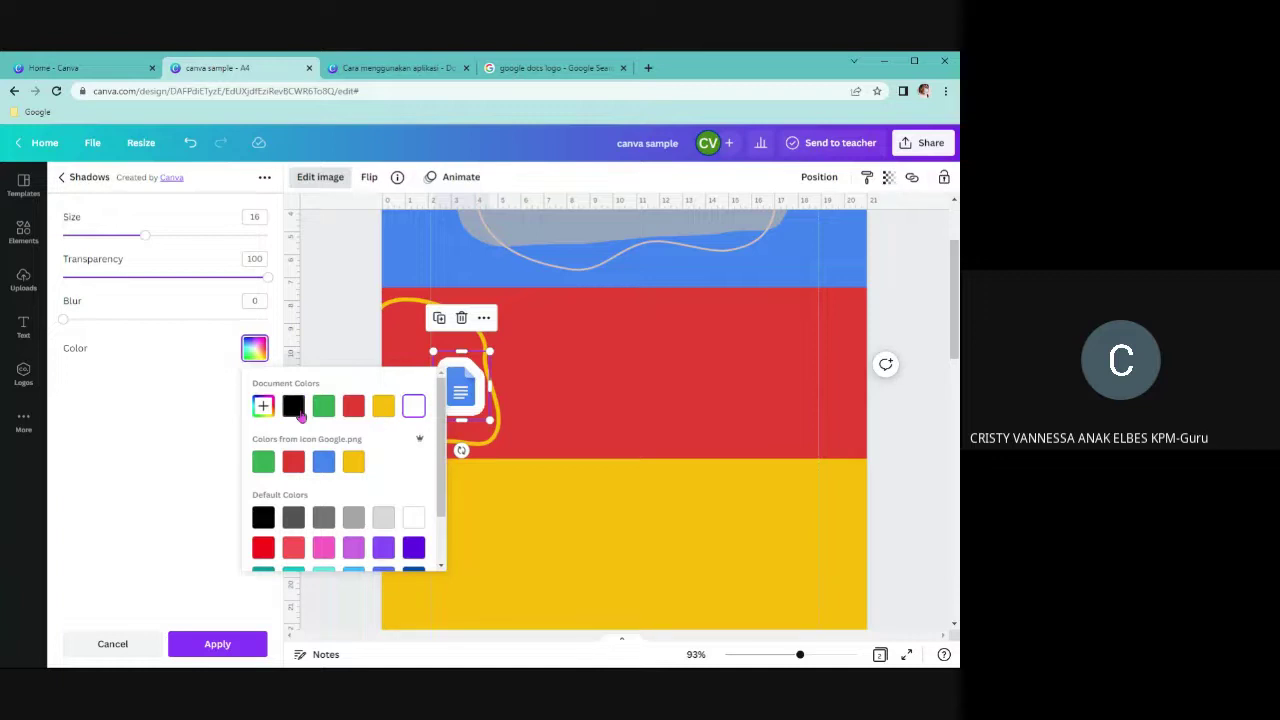
{"action": "left_click", "coordinate": [296, 412]}
{"action": "left_click", "coordinate": [326, 412]}
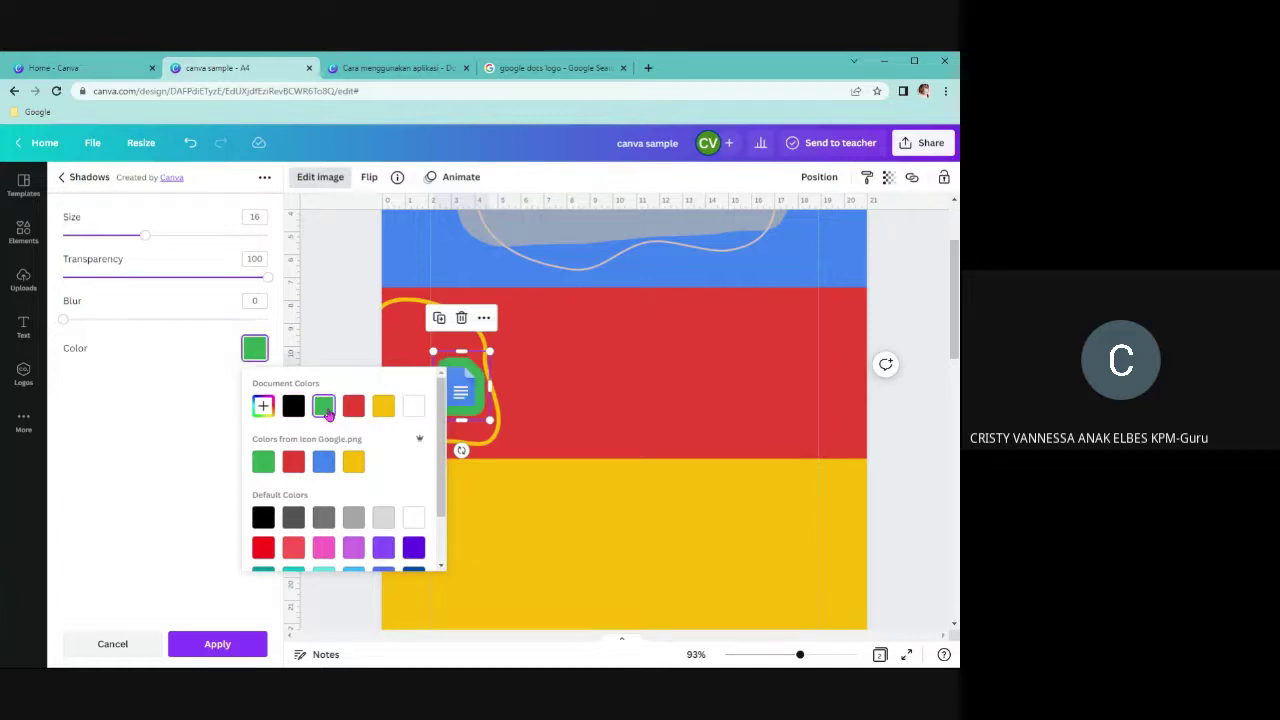
{"action": "left_click", "coordinate": [413, 410]}
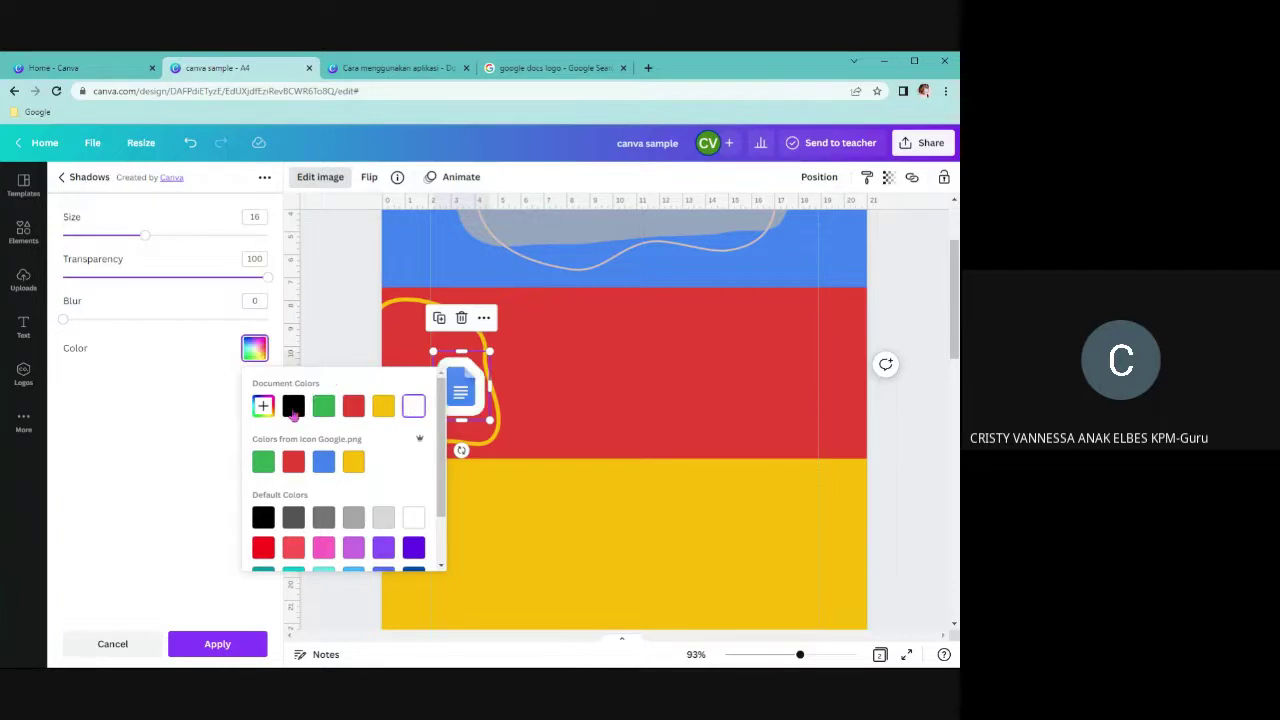
{"action": "left_click", "coordinate": [293, 408]}
{"action": "left_click", "coordinate": [413, 410]}
{"action": "left_click", "coordinate": [293, 407]}
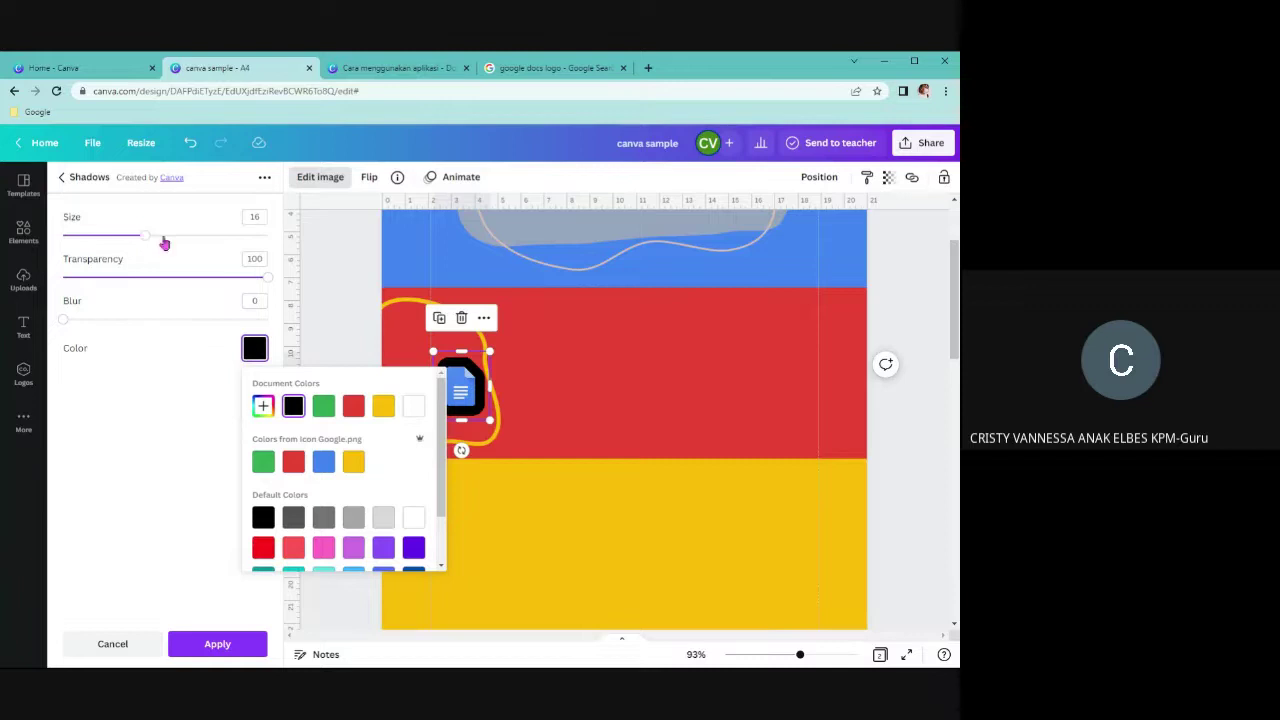
{"action": "left_click", "coordinate": [413, 406]}
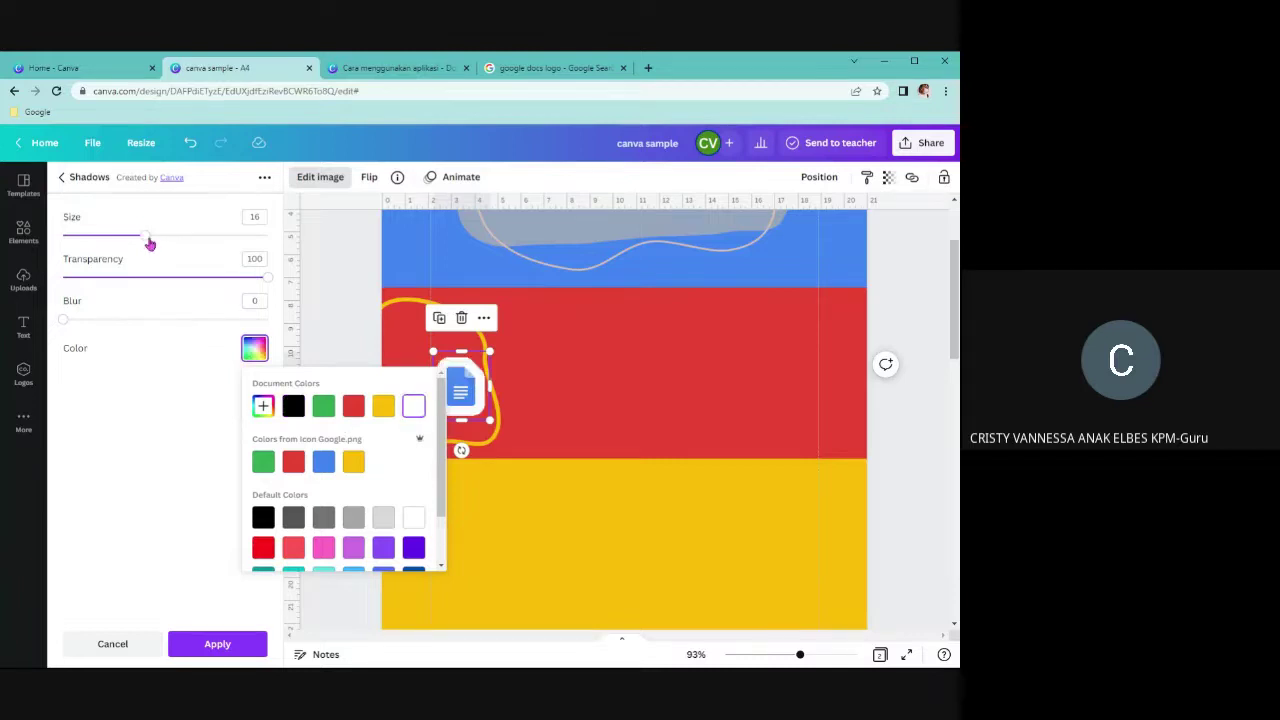
{"action": "left_click_drag", "start_coordinate": [145, 235], "coordinate": [84, 240]}
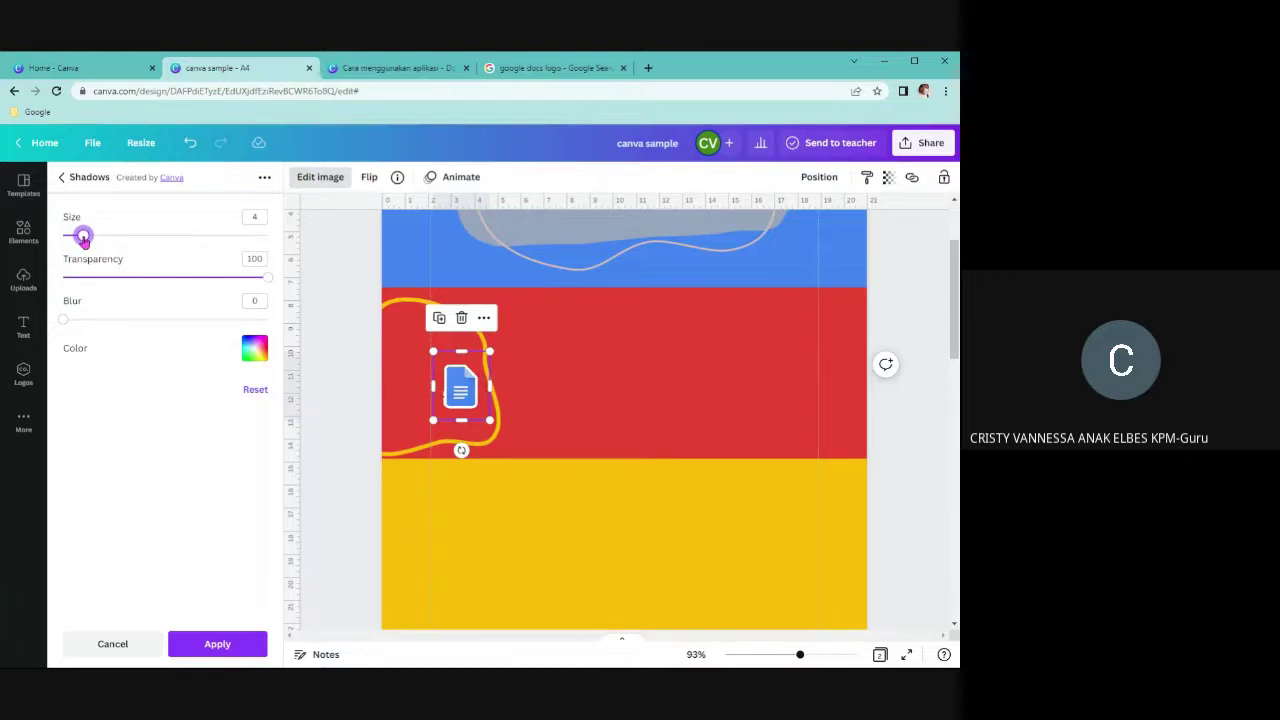
{"action": "left_click", "coordinate": [563, 365]}
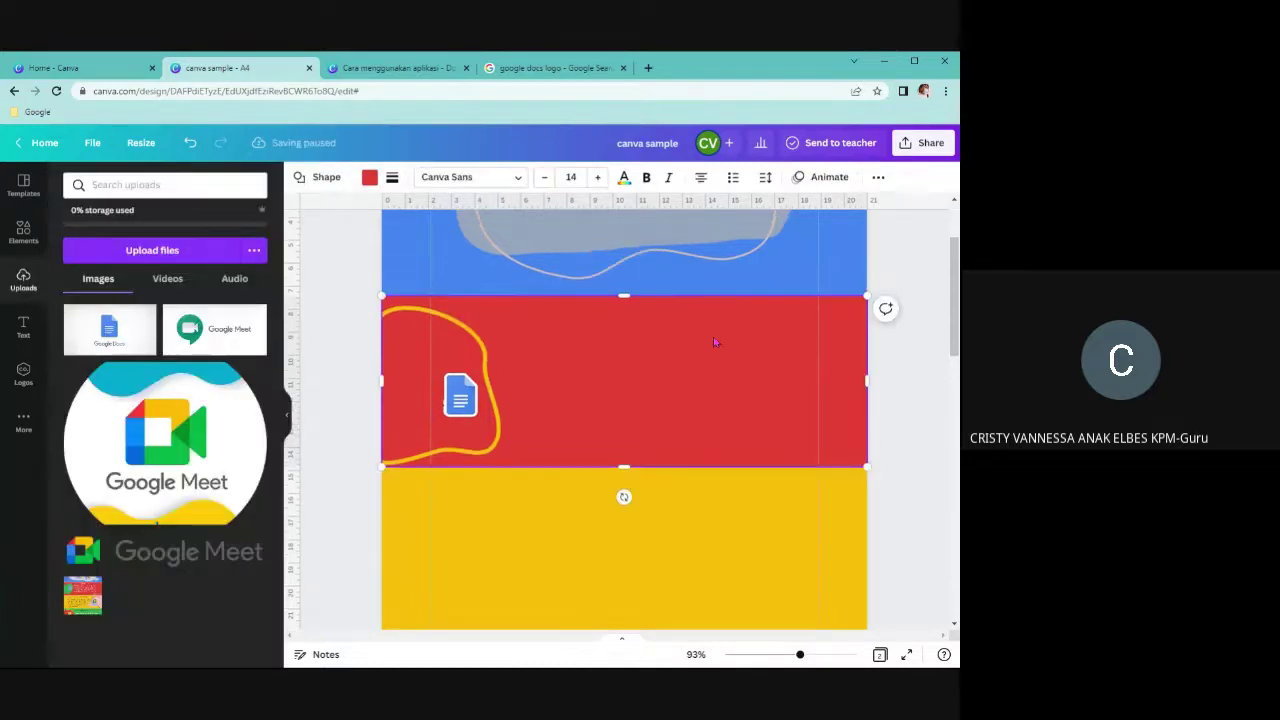
Lock the Google Docs icon in the red band
{"action": "left_click", "coordinate": [460, 388]}
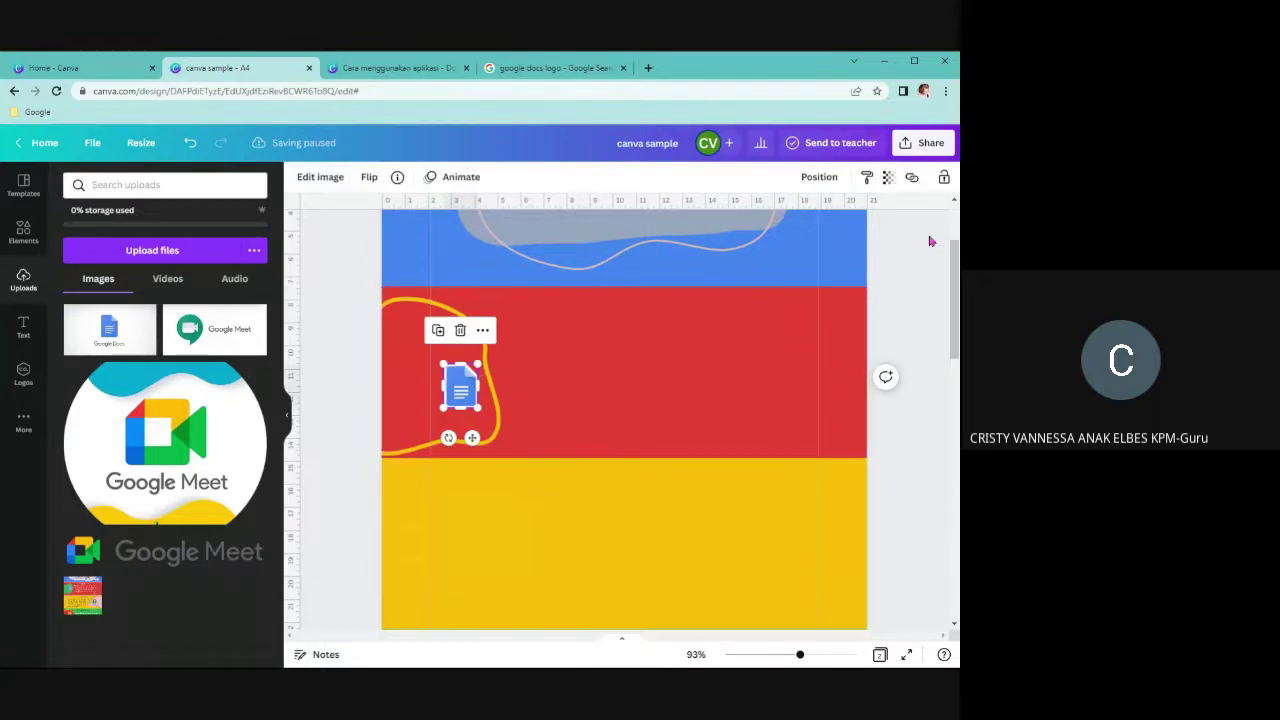
{"action": "left_click", "coordinate": [944, 178]}
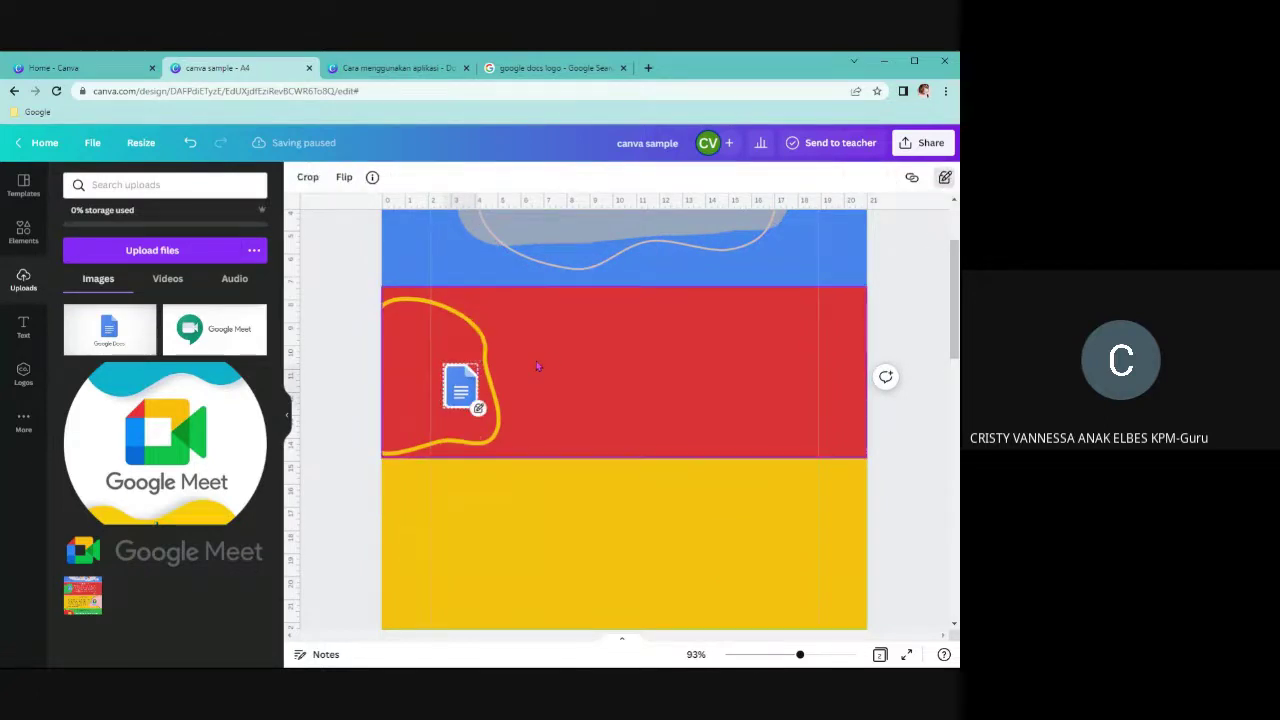
{"action": "left_click", "coordinate": [588, 393]}
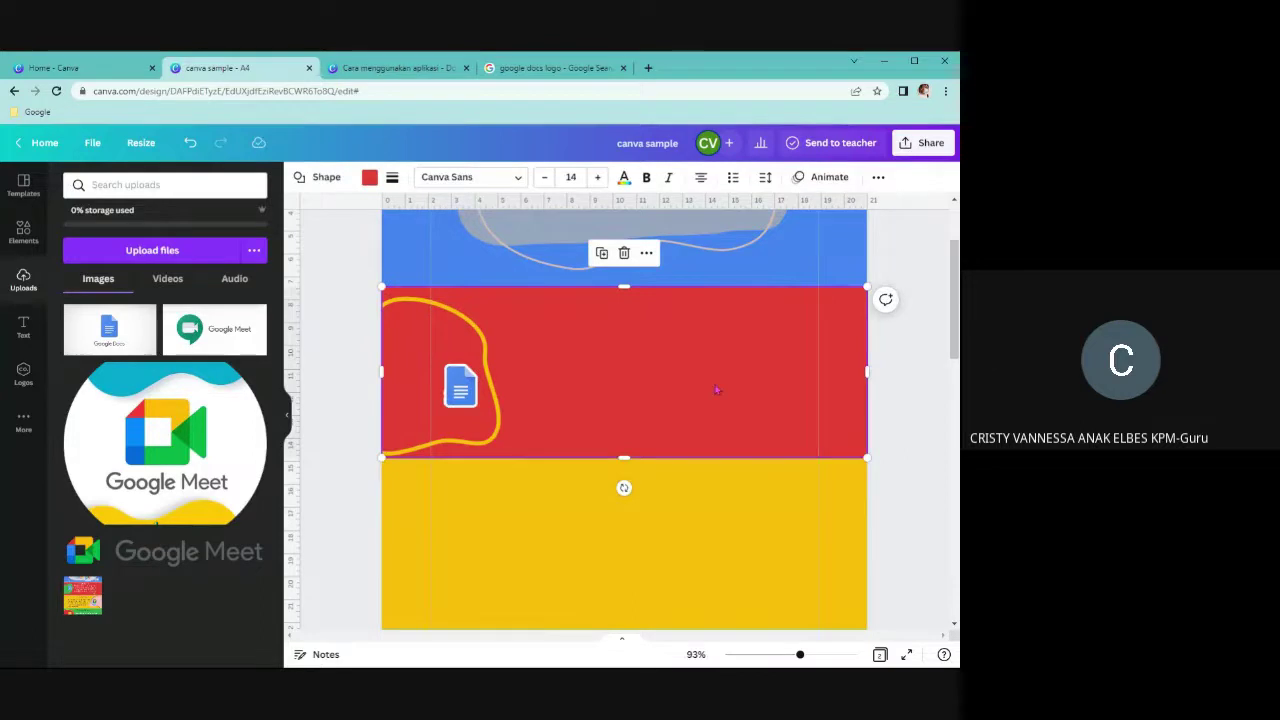
{"action": "left_click_drag", "start_coordinate": [797, 660], "coordinate": [780, 656]}
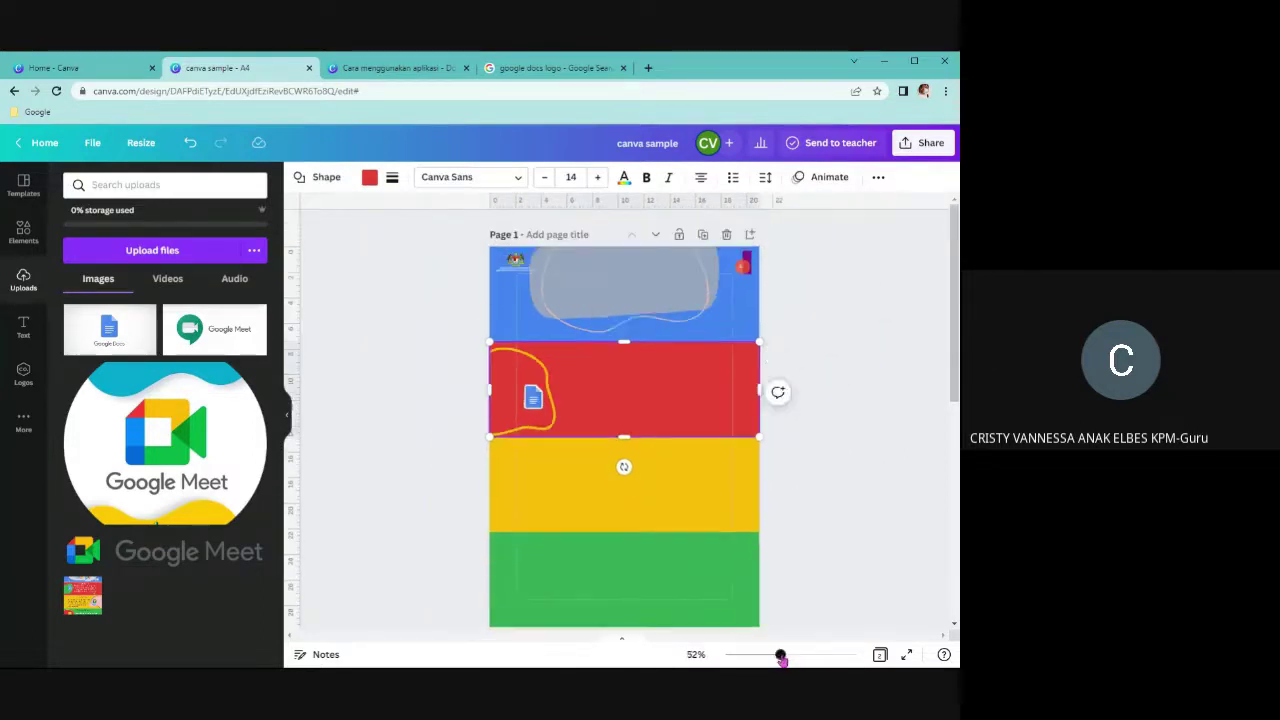
{"action": "left_click", "coordinate": [287, 420]}
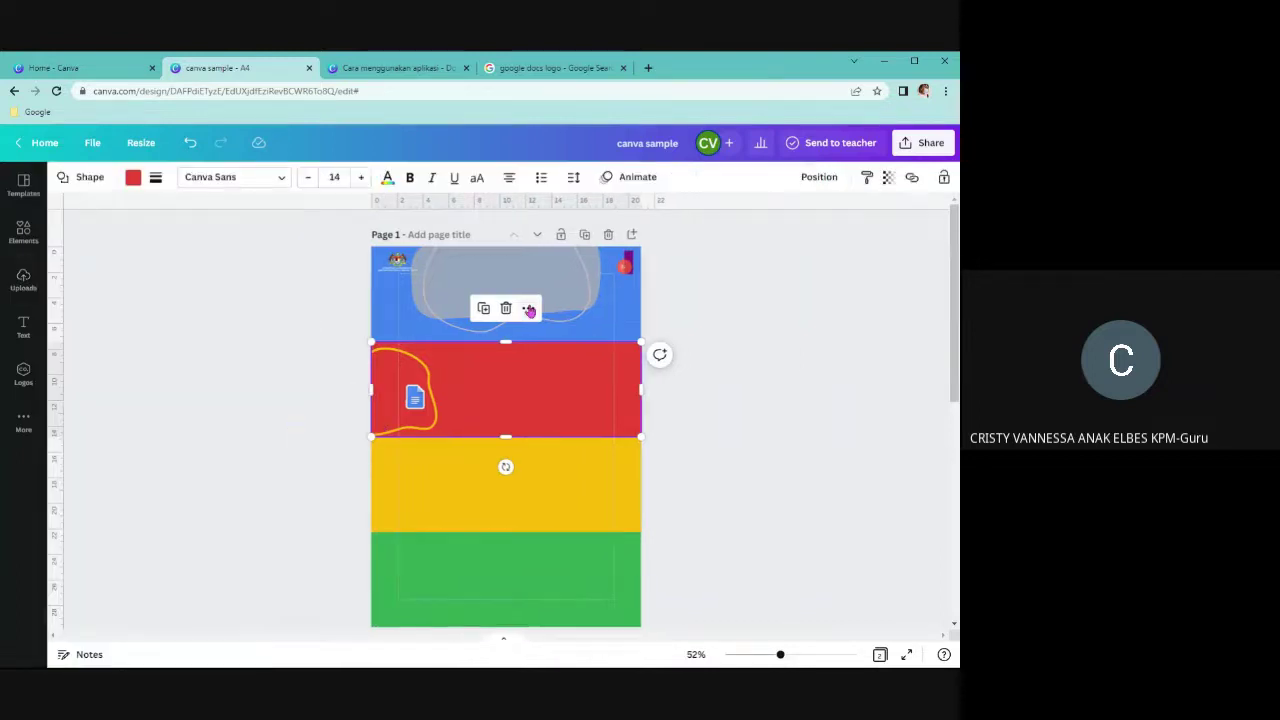
{"action": "left_click", "coordinate": [721, 331]}
{"action": "left_click", "coordinate": [586, 347]}
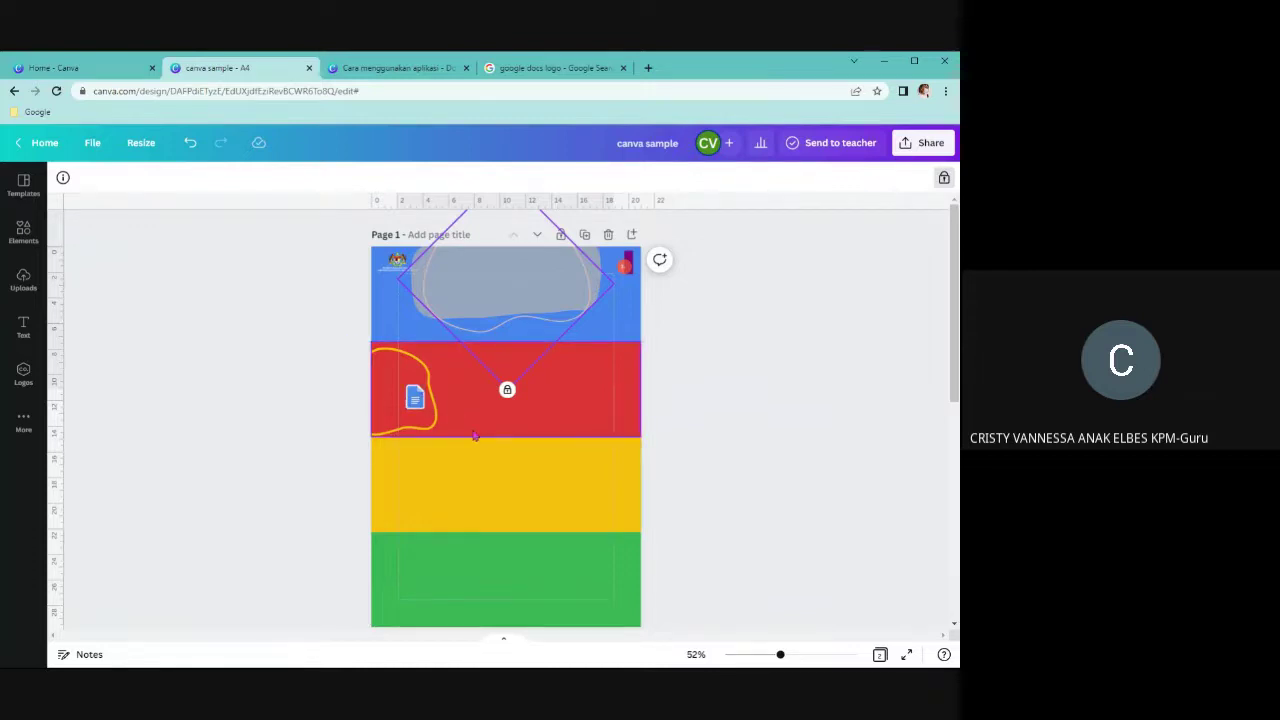
{"action": "left_click", "coordinate": [607, 373]}
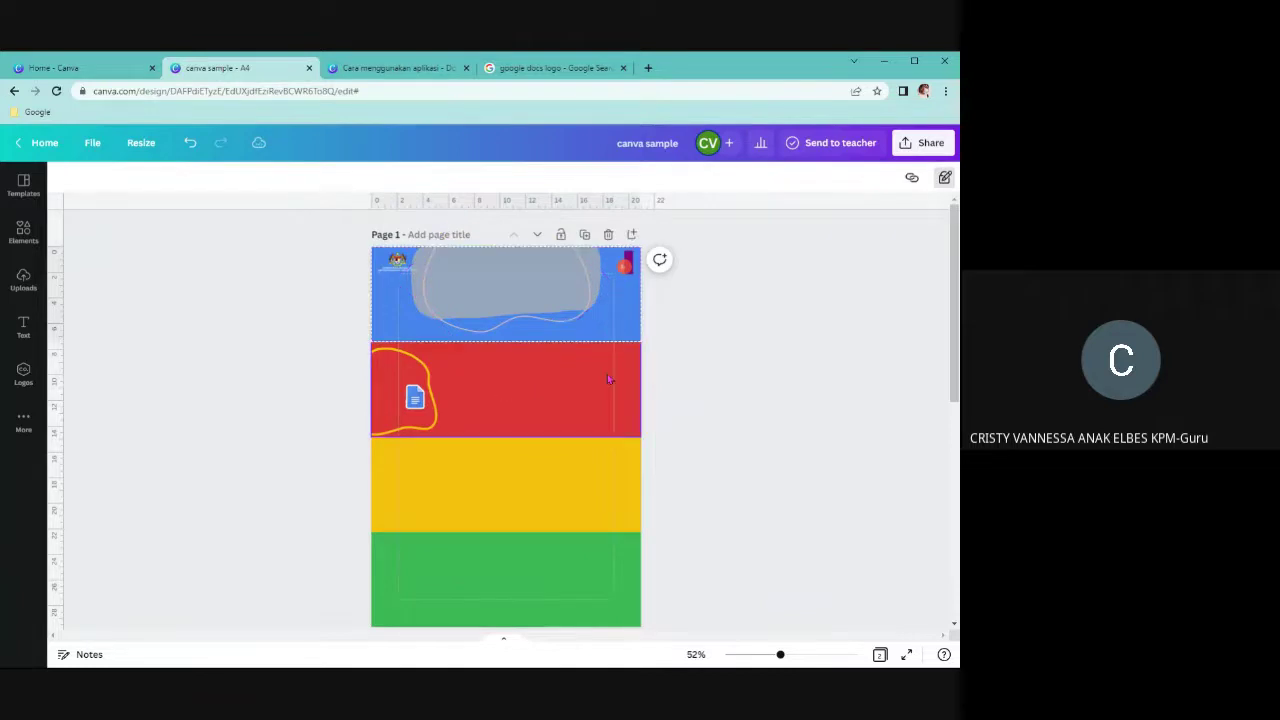
{"action": "left_click", "coordinate": [585, 480]}
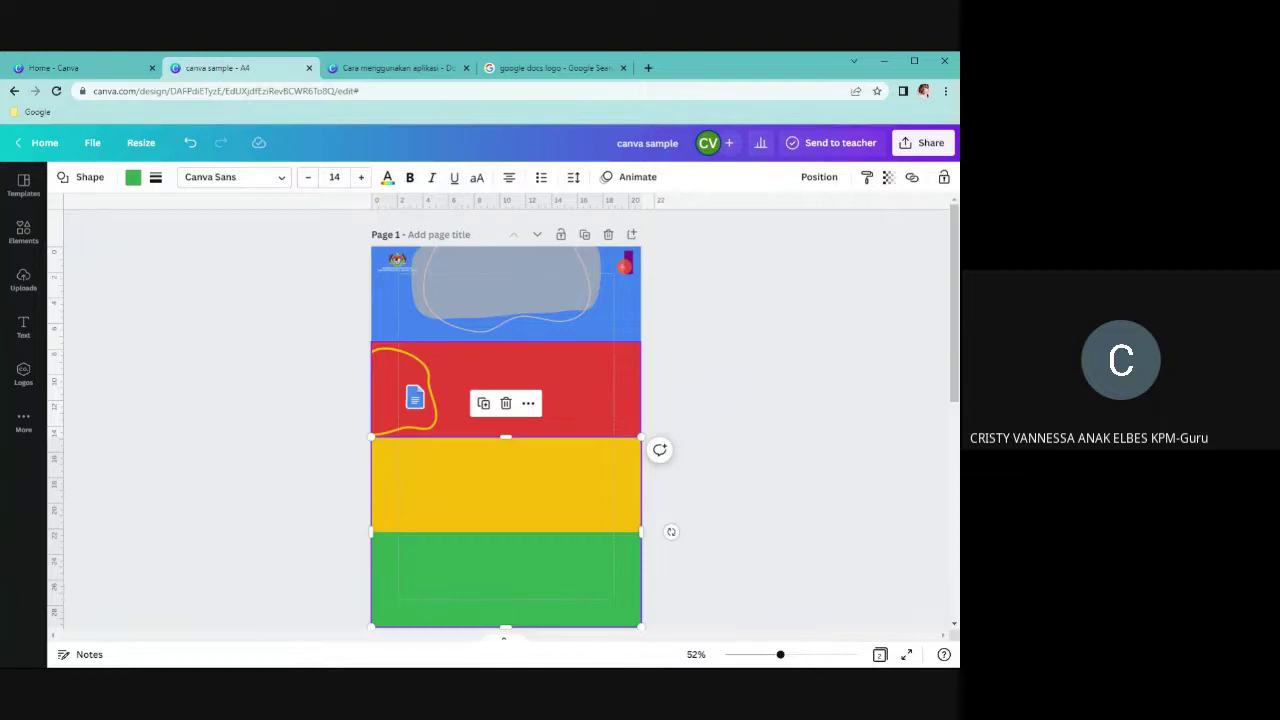
Switch to the "Cara menggunakan aplikasi" design and examine how its Google Docs, Google Meet and Google Slides bands are laid out
{"action": "left_click", "coordinate": [381, 69]}
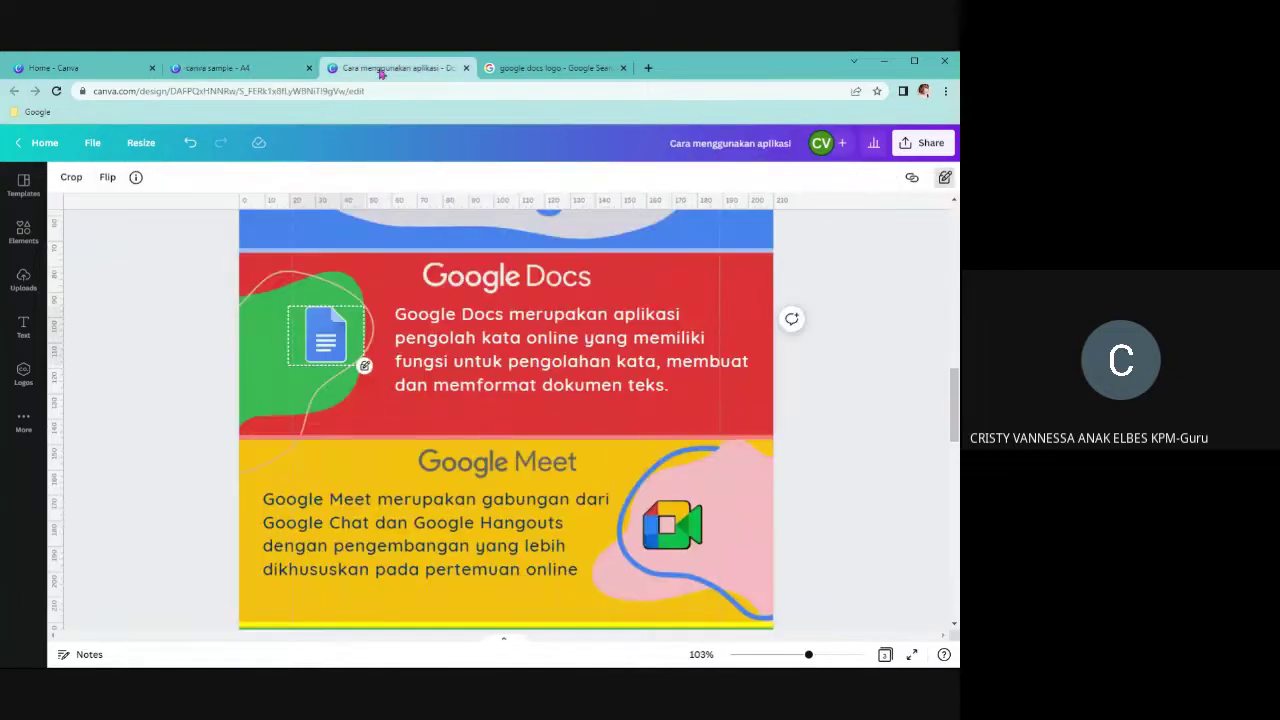
{"action": "scroll", "coordinate": [670, 405], "scroll_direction": "up", "scroll_amount": 1}
{"action": "scroll", "coordinate": [670, 406], "scroll_direction": "up", "scroll_amount": 3}
{"action": "scroll", "coordinate": [670, 406], "scroll_direction": "down", "scroll_amount": 7}
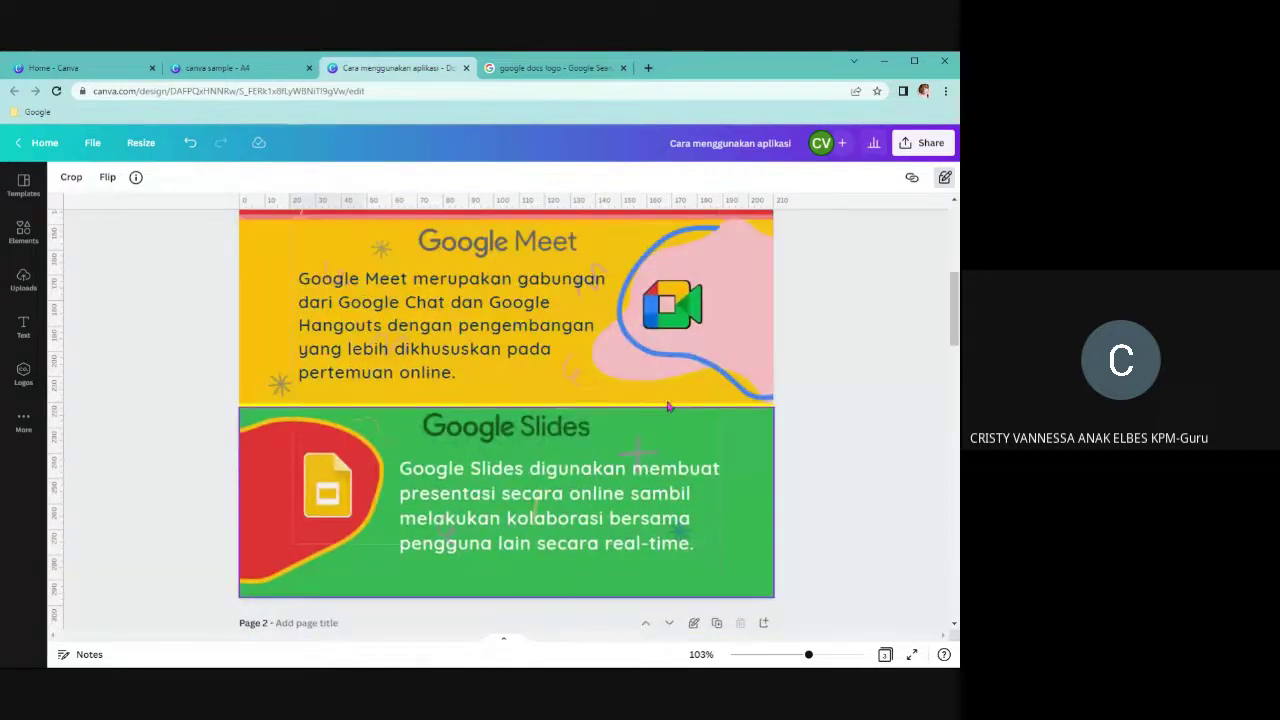
{"action": "scroll", "coordinate": [690, 340], "scroll_direction": "up", "scroll_amount": 1}
{"action": "scroll", "coordinate": [698, 305], "scroll_direction": "up", "scroll_amount": 4}
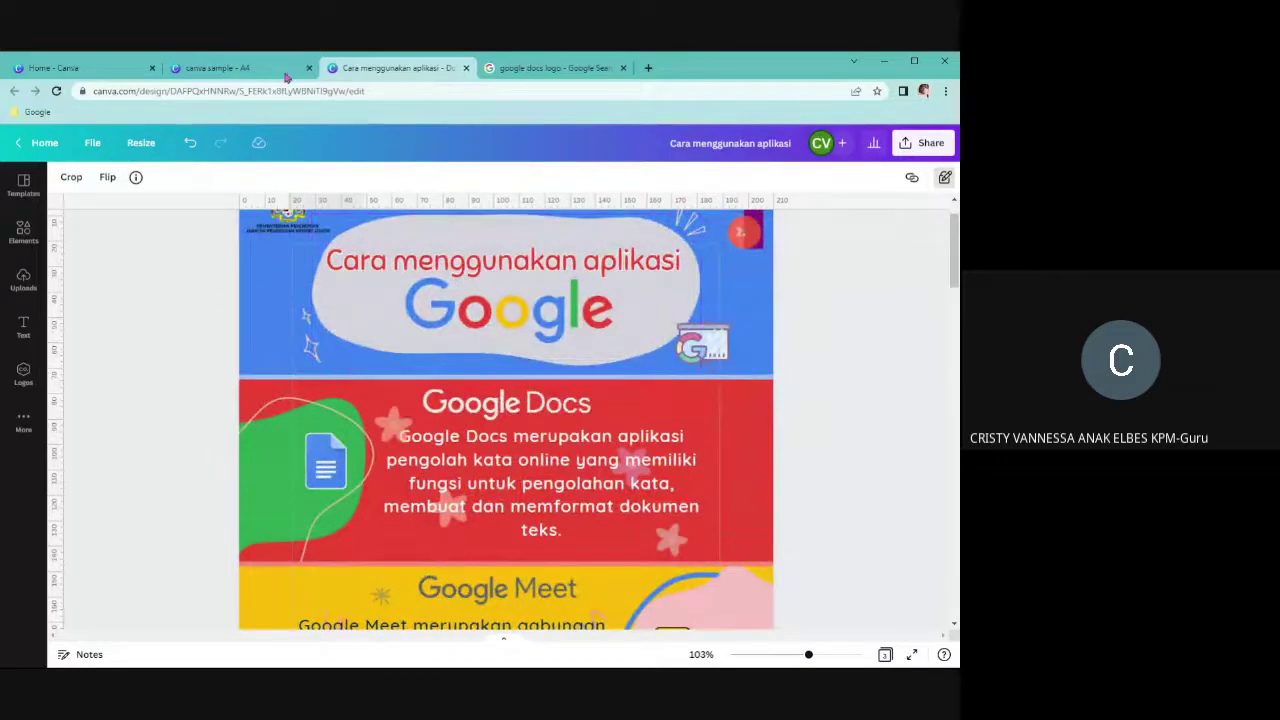
Return to the canva sample design and add the brown blob graphic to the page
{"action": "left_click", "coordinate": [240, 68]}
{"action": "left_click", "coordinate": [34, 245]}
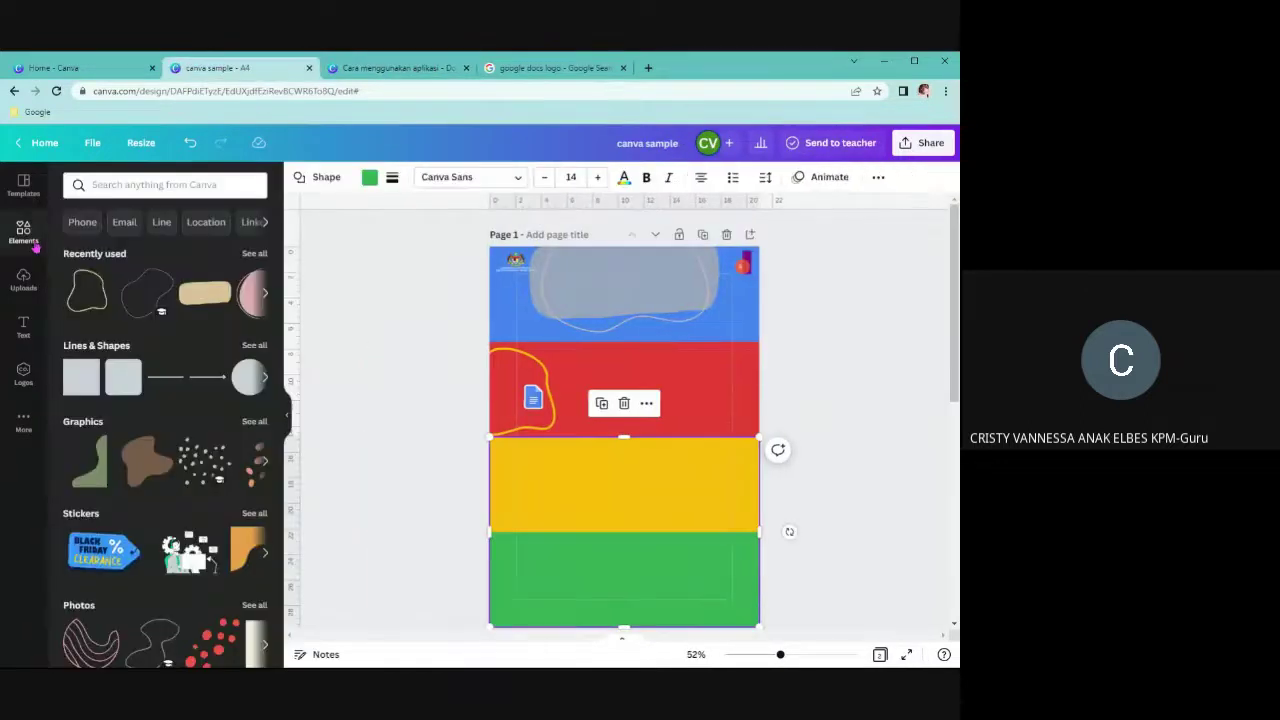
{"action": "scroll", "coordinate": [203, 337], "scroll_direction": "down", "scroll_amount": 3}
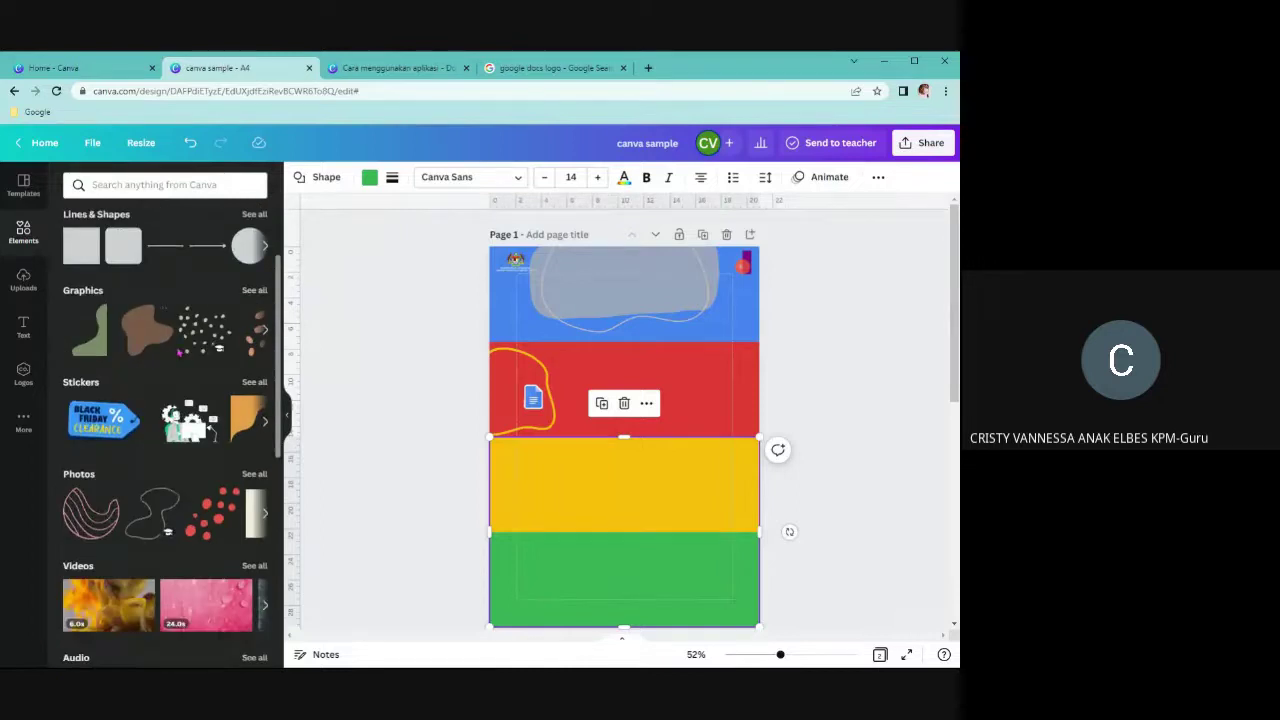
{"action": "scroll", "coordinate": [174, 404], "scroll_direction": "down", "scroll_amount": 9}
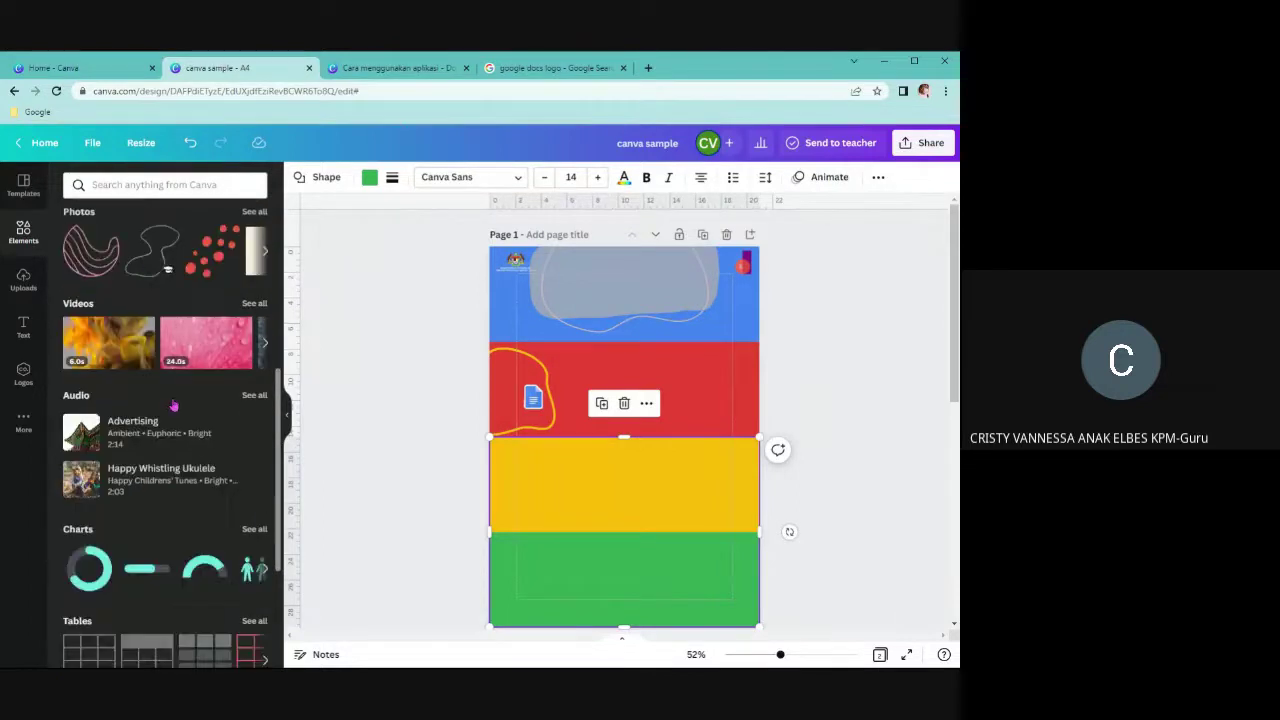
{"action": "scroll", "coordinate": [165, 430], "scroll_direction": "up", "scroll_amount": 12}
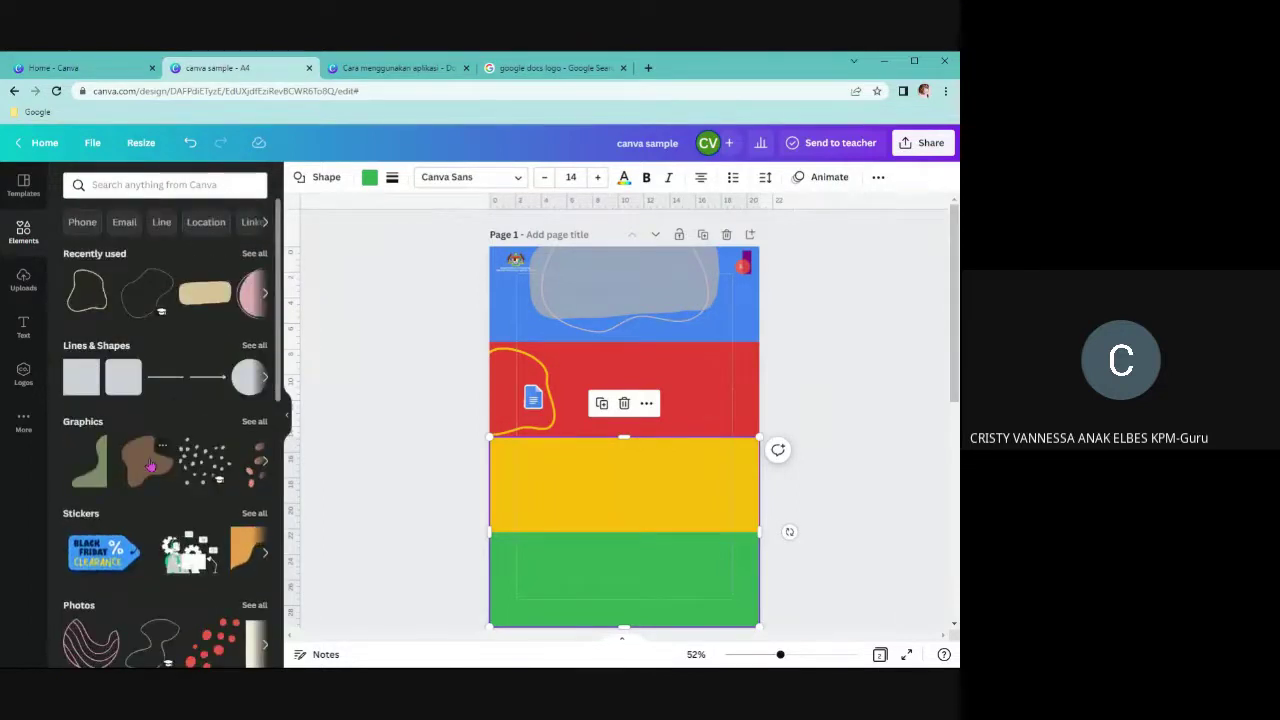
{"action": "left_click", "coordinate": [150, 465]}
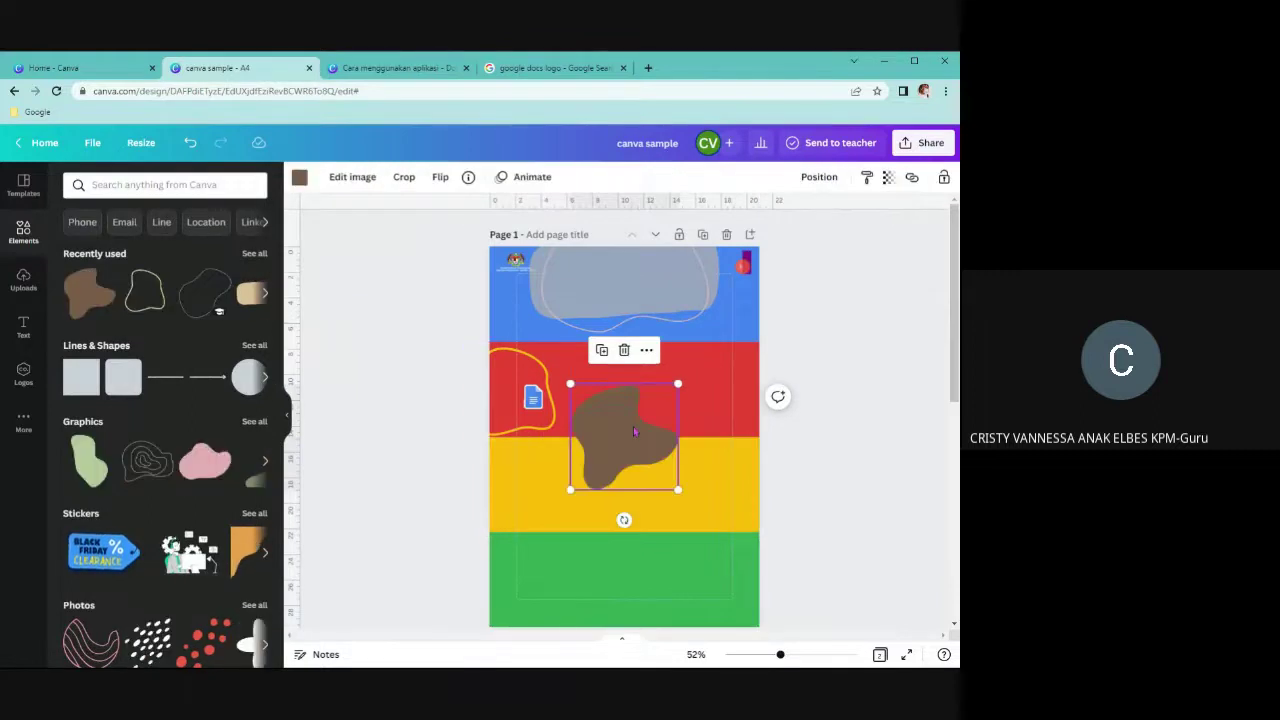
Scale the brown blob down and place it over the yellow outline in the red band
{"action": "left_click_drag", "start_coordinate": [633, 431], "coordinate": [600, 383]}
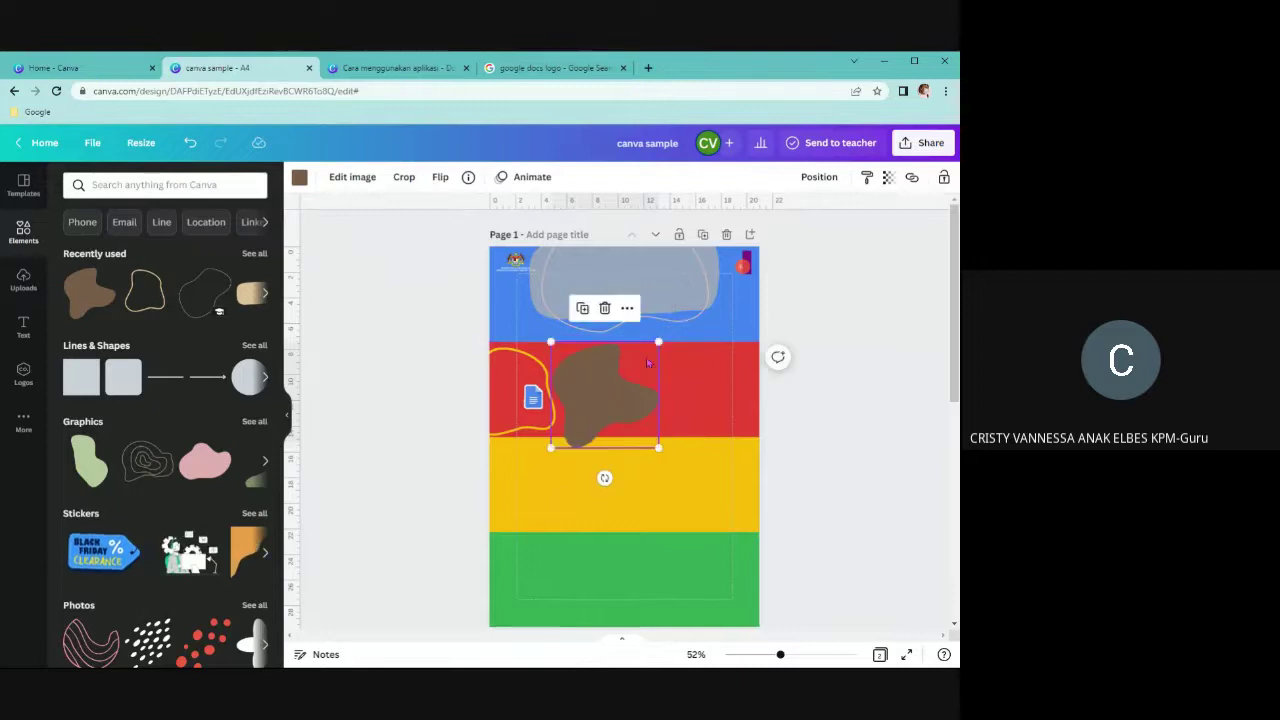
{"action": "left_click_drag", "start_coordinate": [658, 342], "coordinate": [624, 376]}
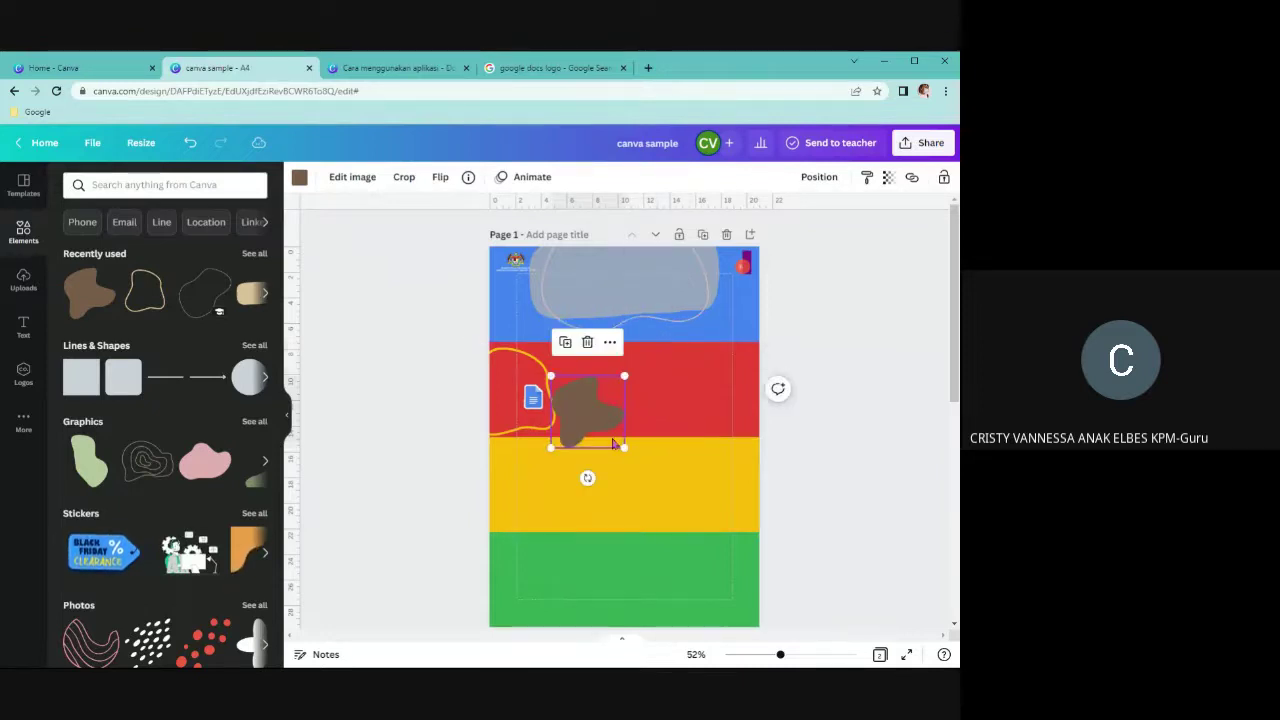
{"action": "left_click_drag", "start_coordinate": [596, 421], "coordinate": [529, 401]}
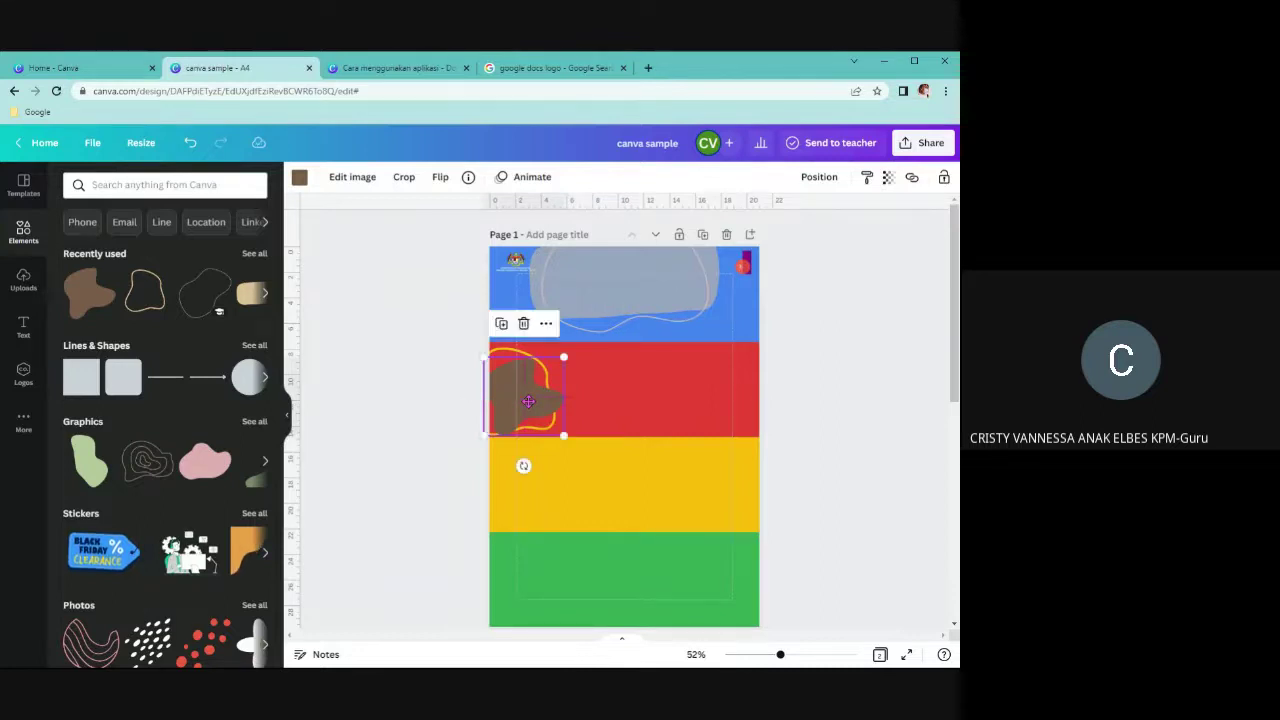
{"action": "left_click", "coordinate": [540, 403]}
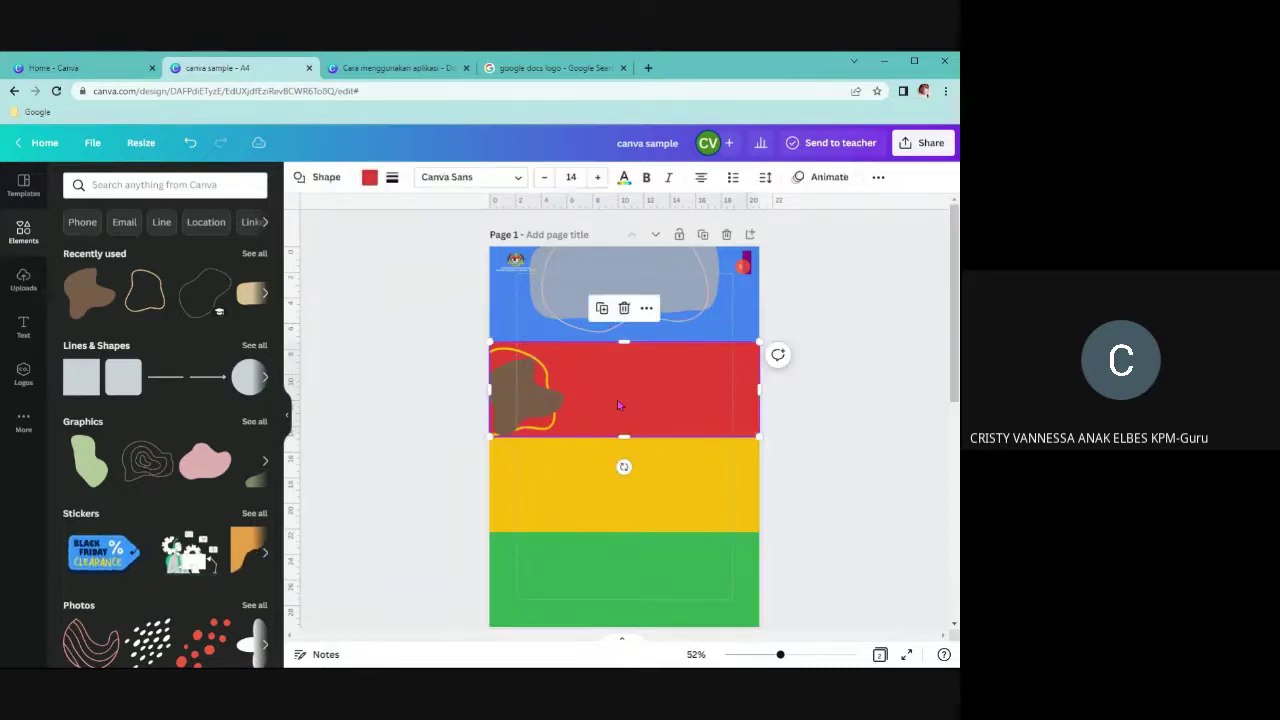
Send the brown blob backward twice so it sits behind the Google Docs icon and the yellow outline
{"action": "left_click", "coordinate": [541, 402]}
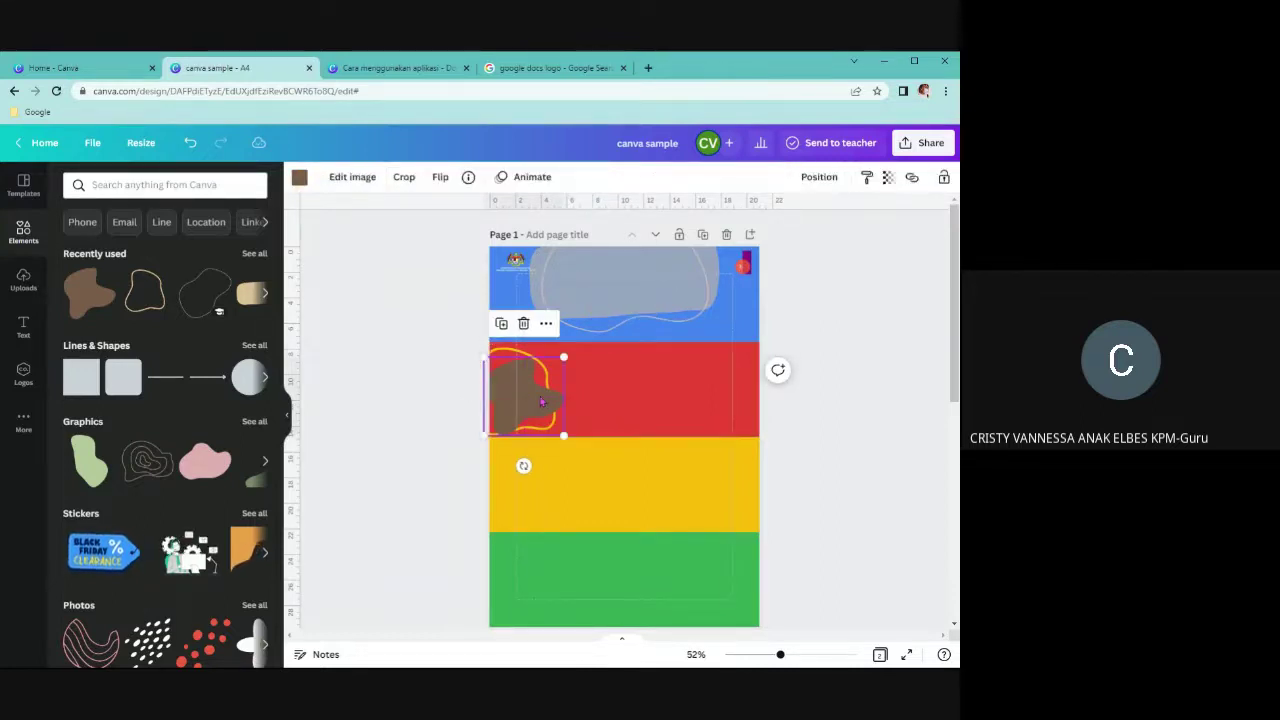
{"action": "left_click", "coordinate": [549, 331]}
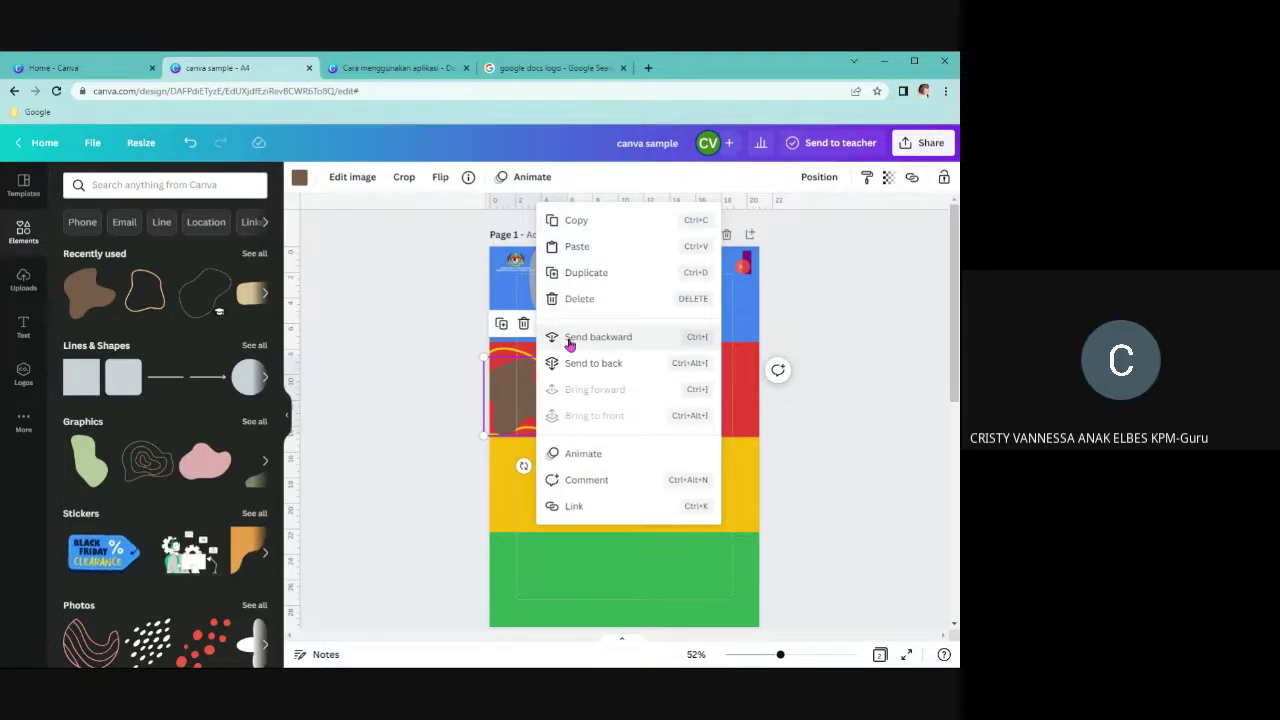
{"action": "left_click", "coordinate": [601, 342]}
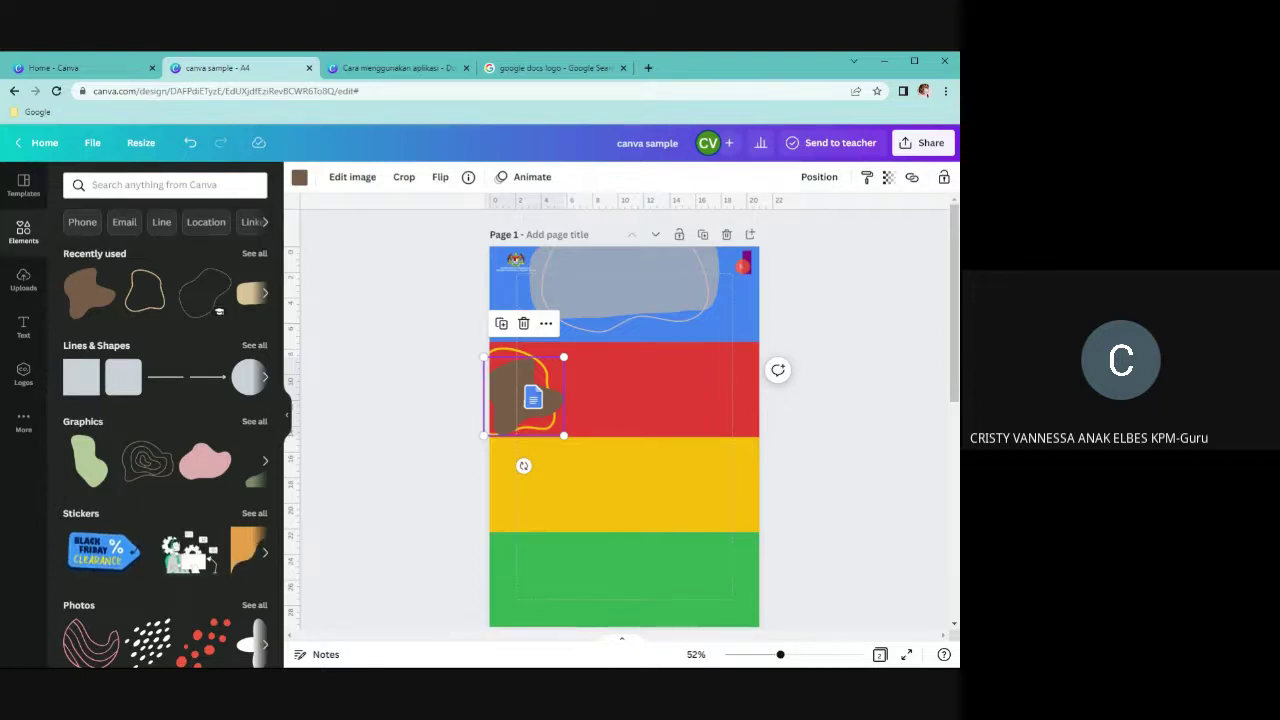
{"action": "left_click", "coordinate": [546, 324]}
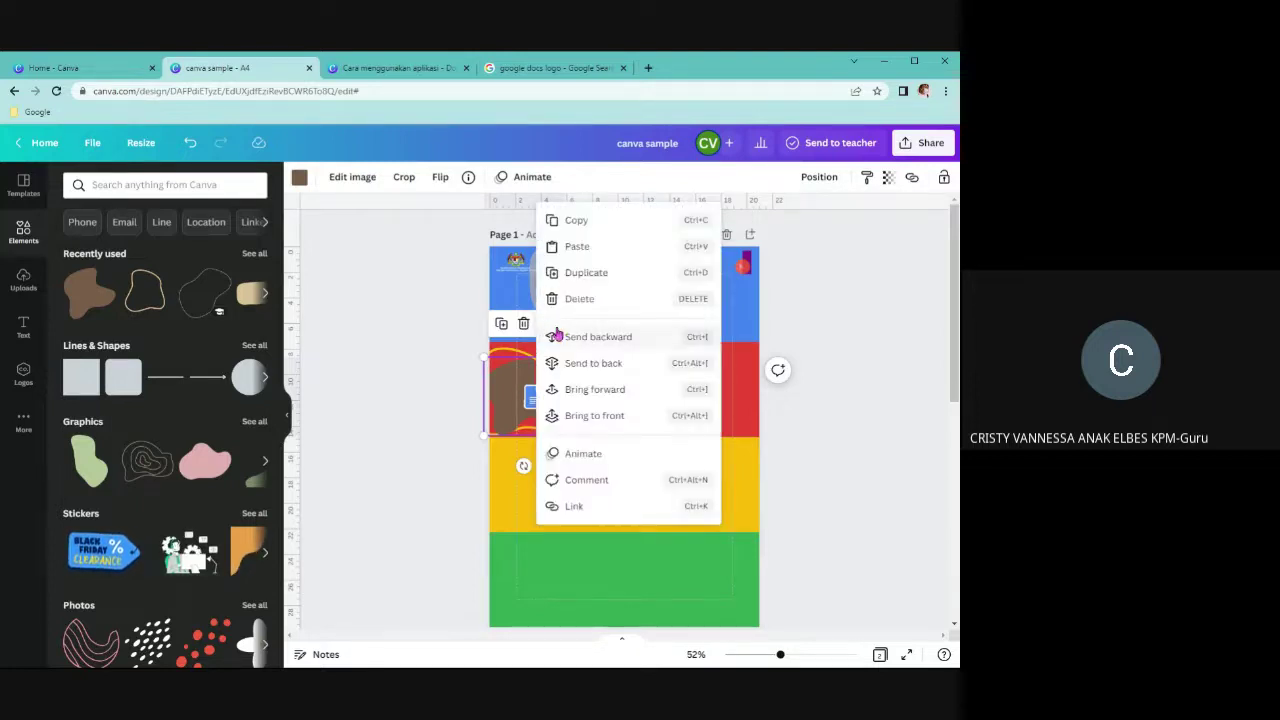
{"action": "left_click", "coordinate": [567, 338]}
{"action": "left_click", "coordinate": [678, 380]}
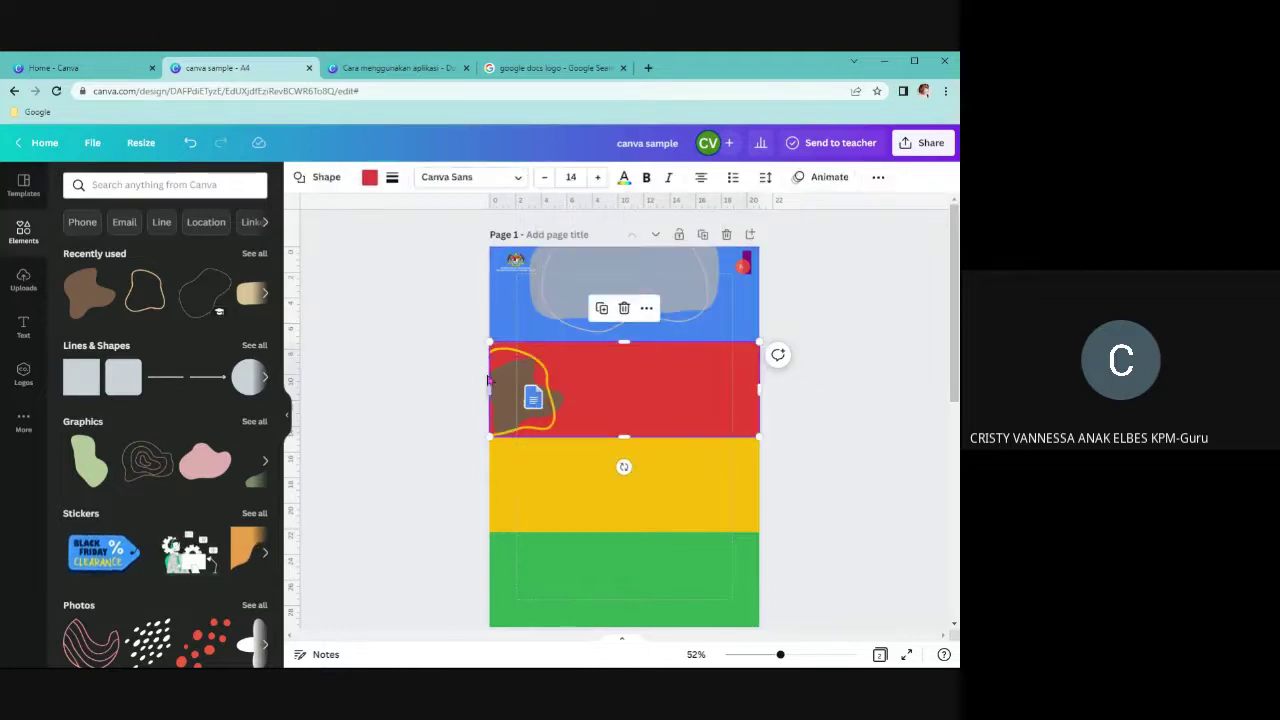
{"action": "left_click", "coordinate": [545, 397]}
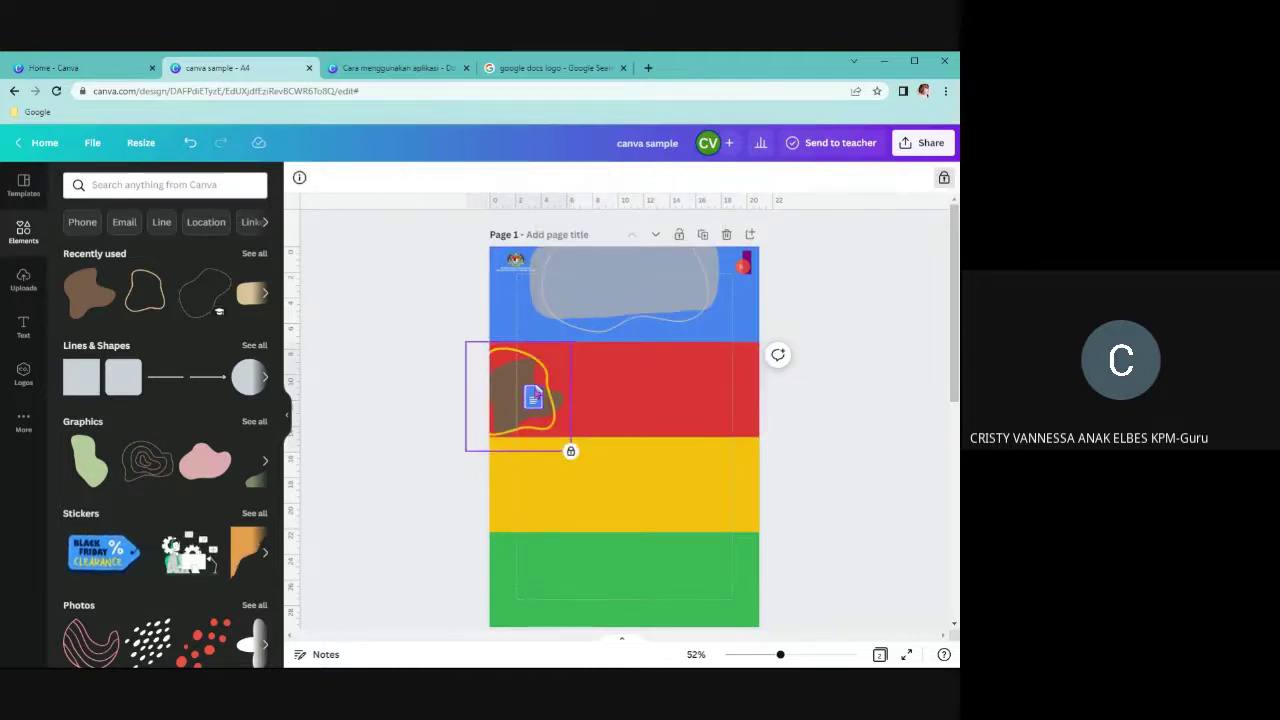
{"action": "left_click", "coordinate": [582, 399]}
{"action": "left_click", "coordinate": [565, 405]}
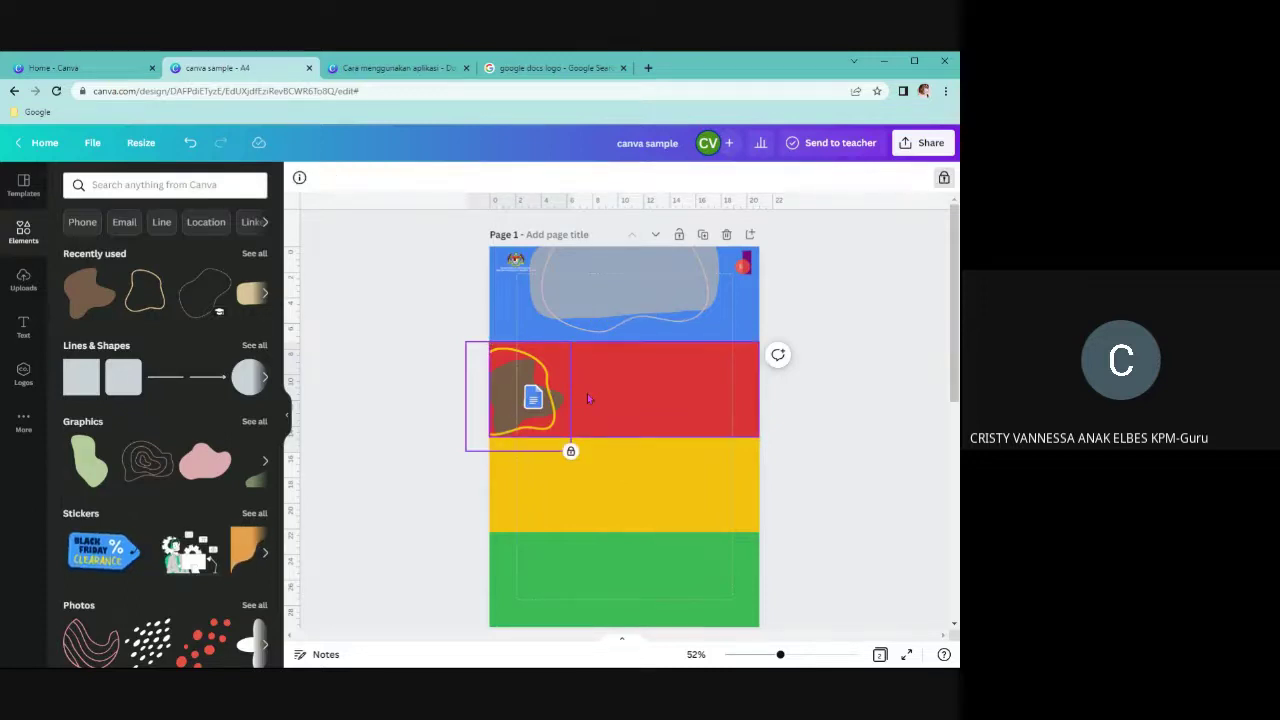
Undo the last change and check the layer-order options of the brown blob in the red band
{"action": "key", "text": "ctrl+z"}
{"action": "left_click", "coordinate": [591, 401]}
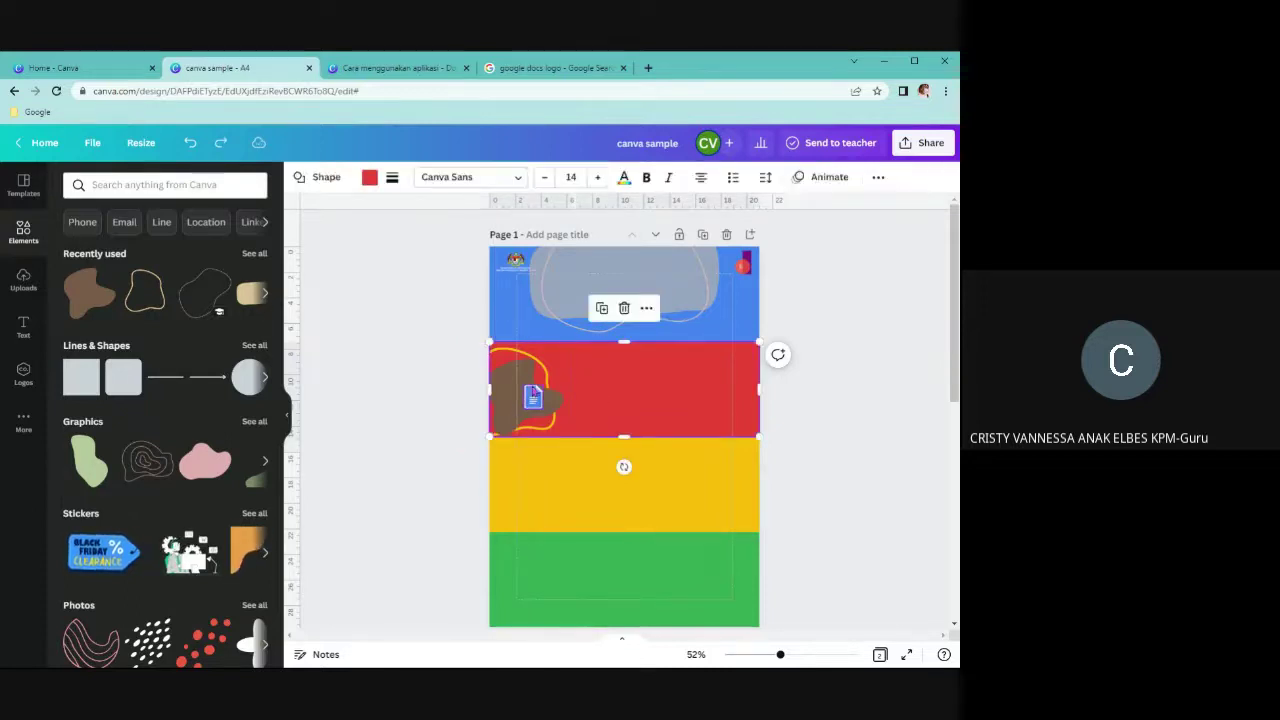
{"action": "left_click", "coordinate": [507, 391]}
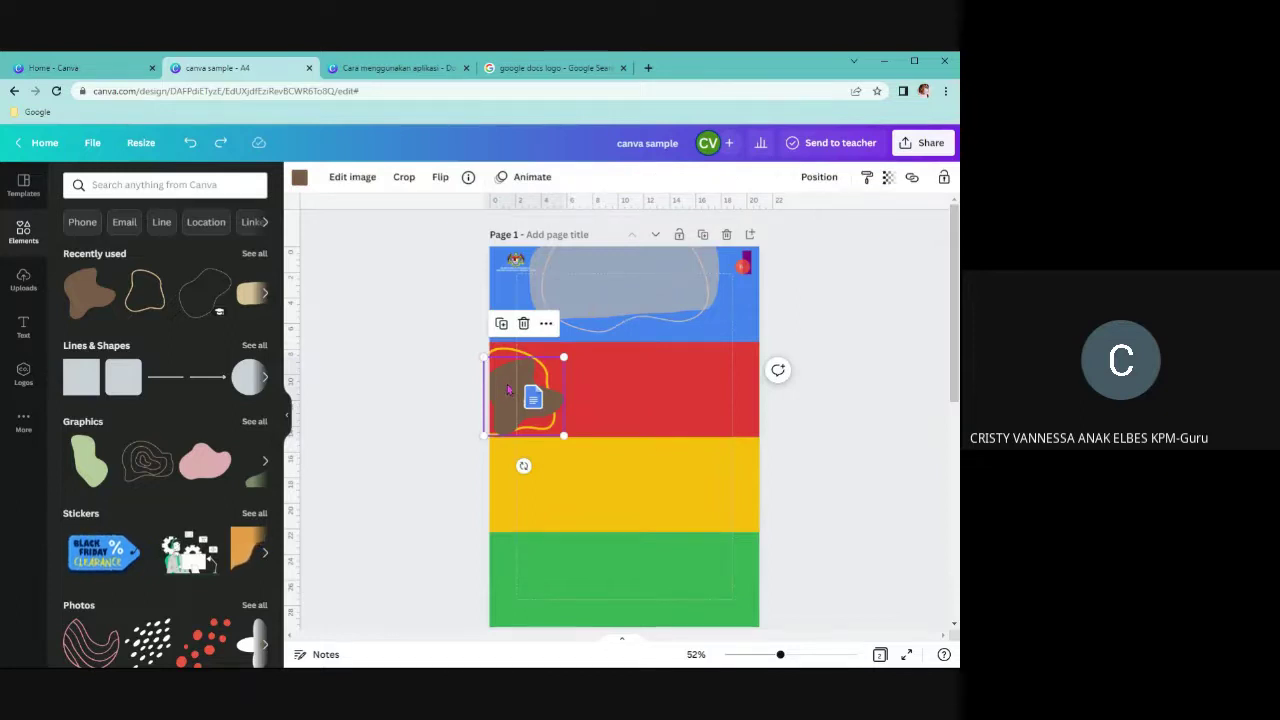
{"action": "left_click", "coordinate": [547, 323]}
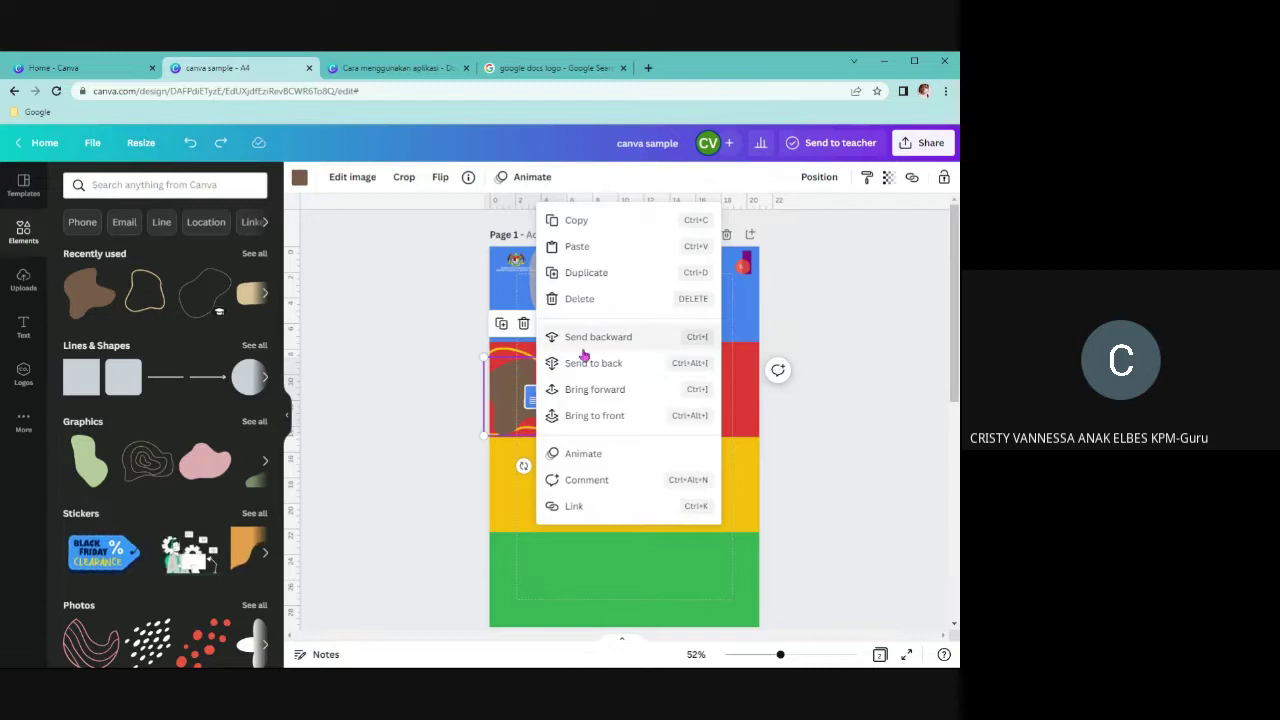
{"action": "left_click", "coordinate": [837, 406]}
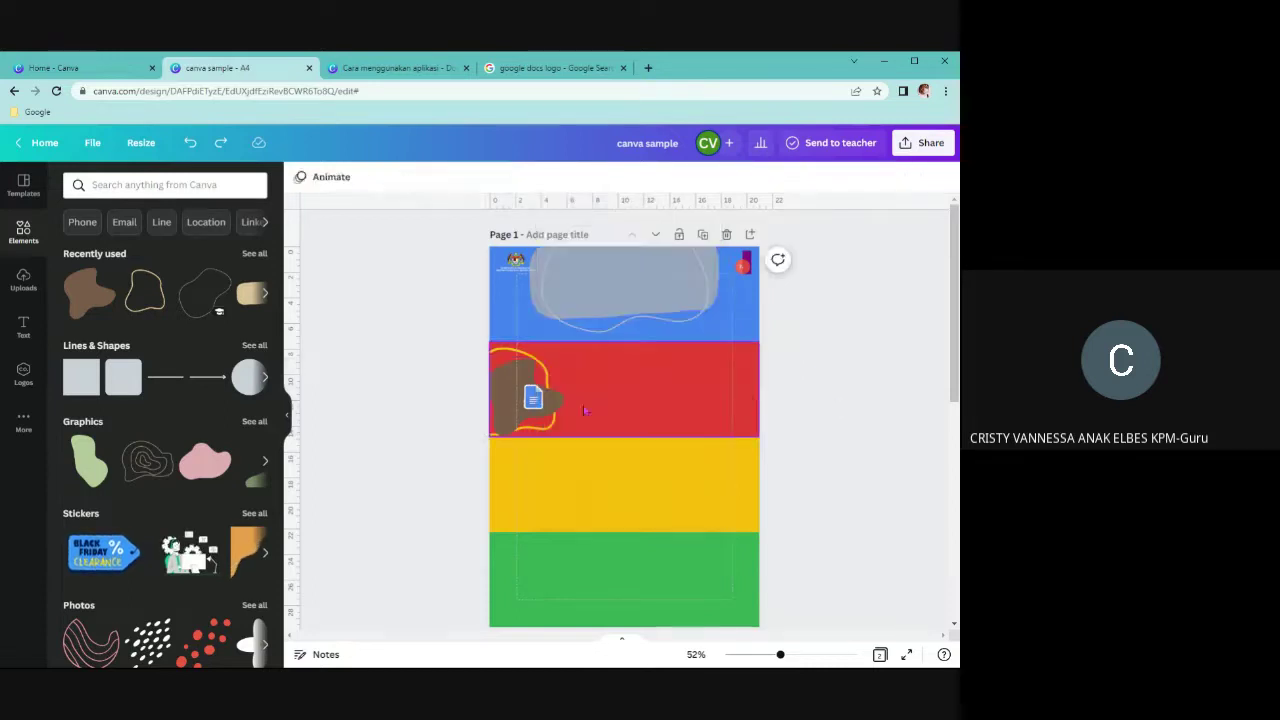
Recolor the brown blob in the red band to the light pink photo color
{"action": "left_click", "coordinate": [512, 395]}
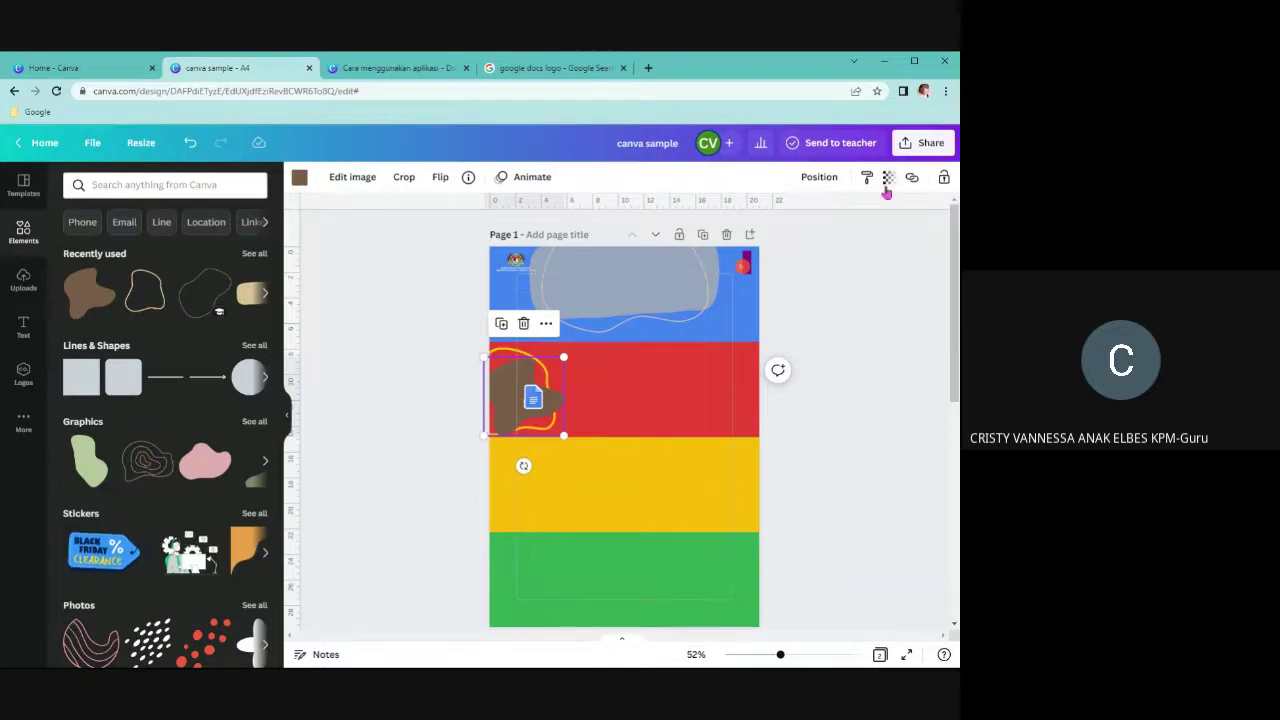
{"action": "left_click", "coordinate": [299, 176]}
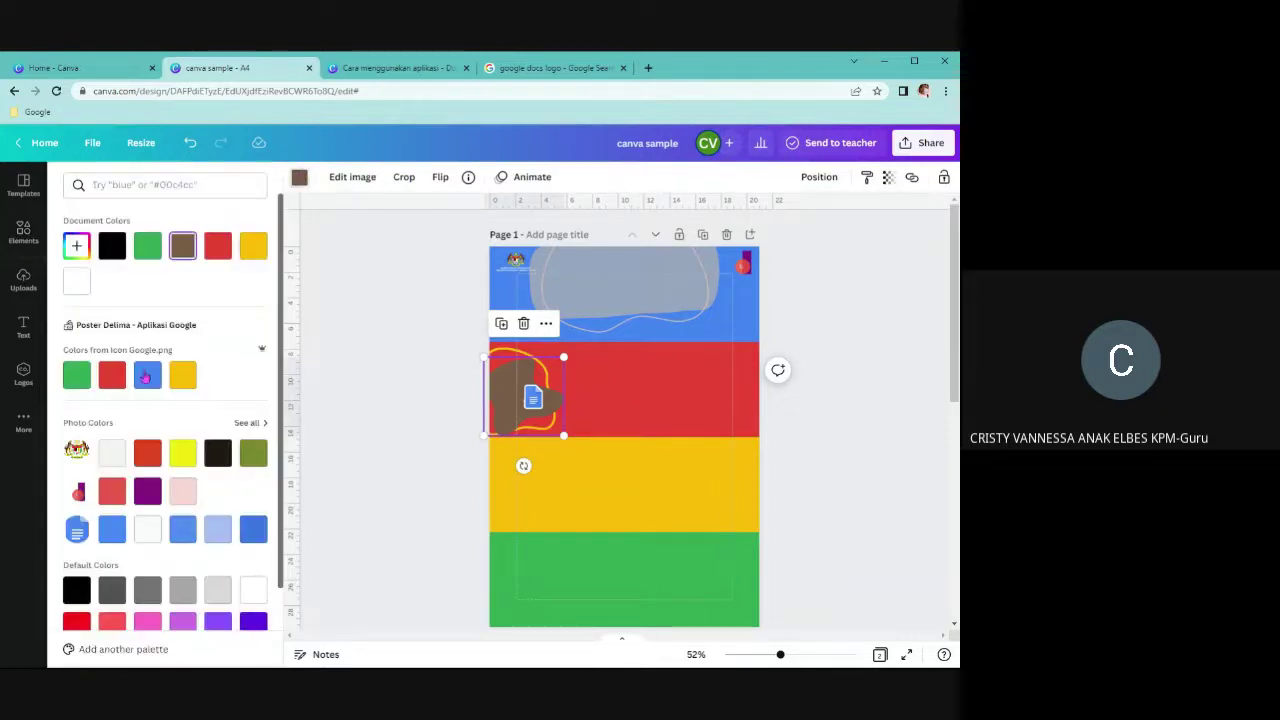
{"action": "left_click", "coordinate": [177, 495]}
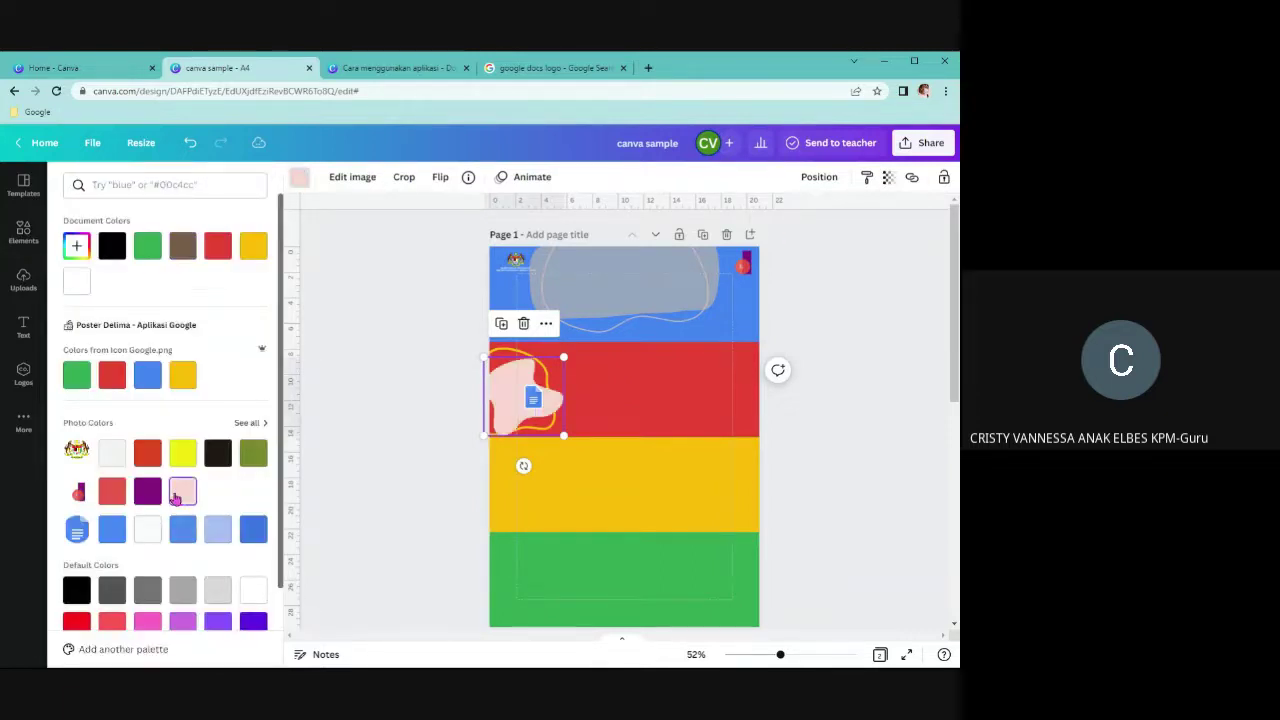
Set the pink blob's transparency to 64 and lock the blob in place
{"action": "left_click", "coordinate": [887, 177]}
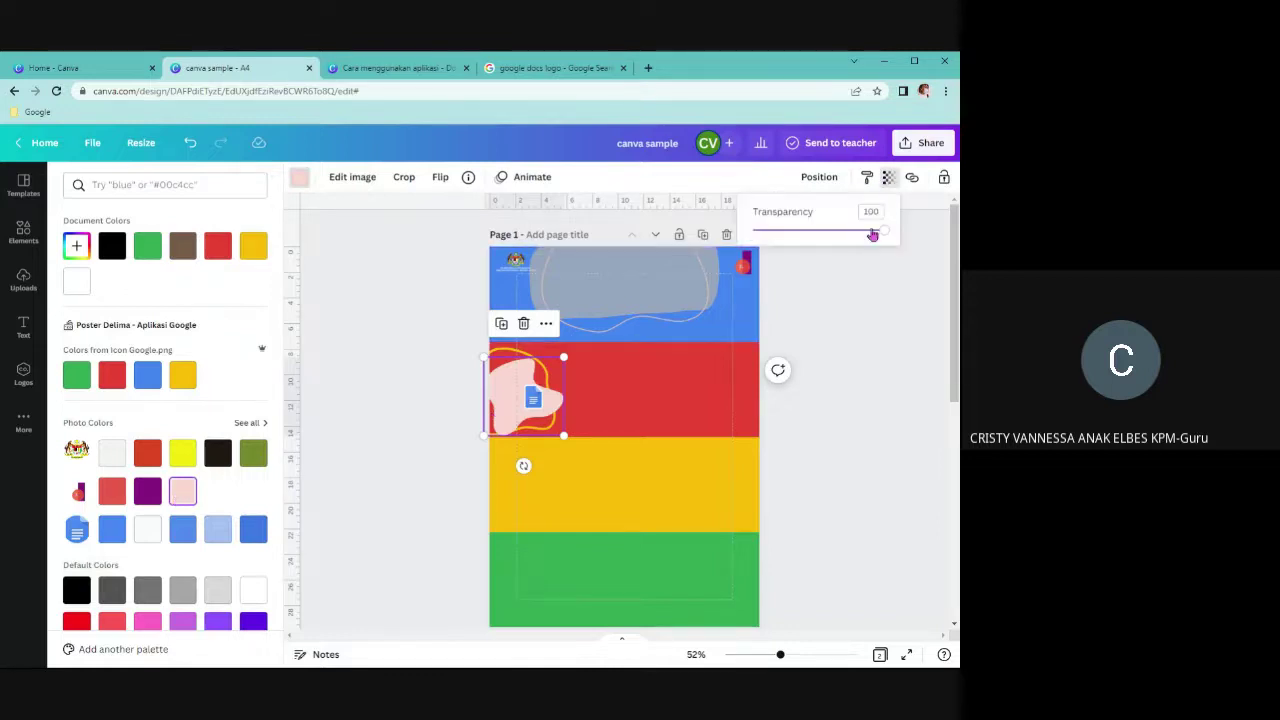
{"action": "left_click_drag", "start_coordinate": [882, 233], "coordinate": [838, 242]}
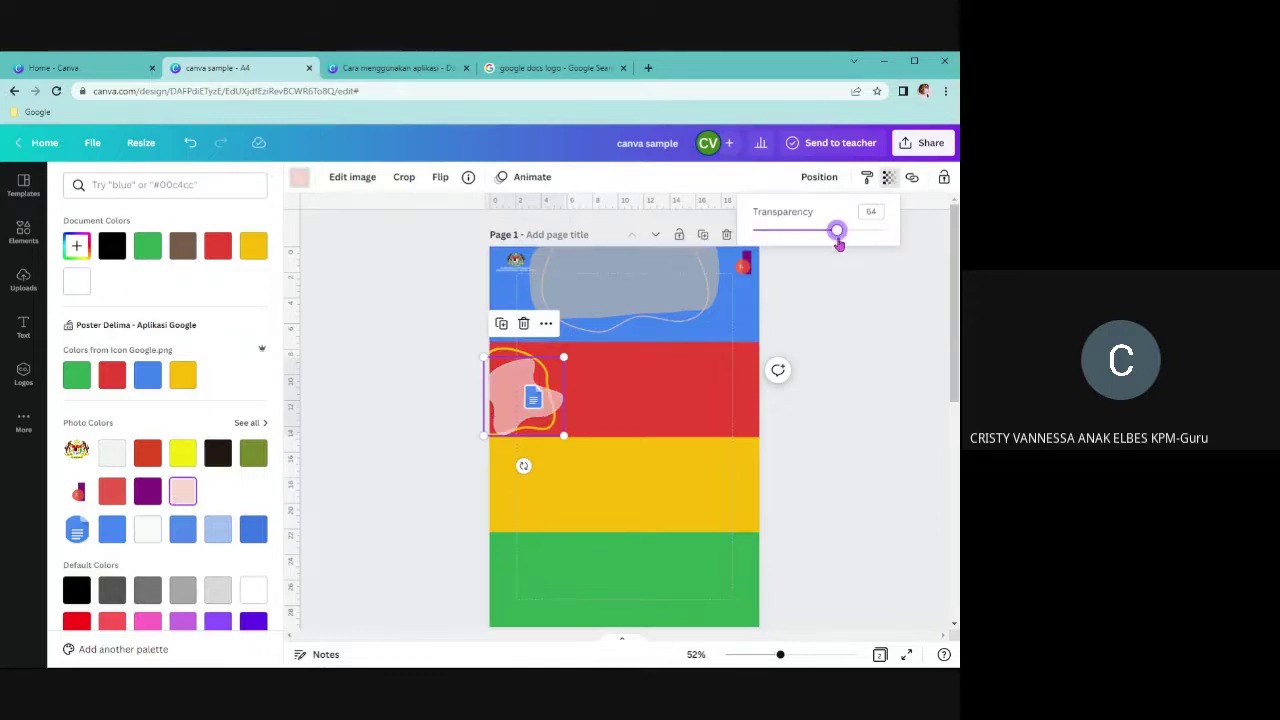
{"action": "left_click", "coordinate": [849, 327]}
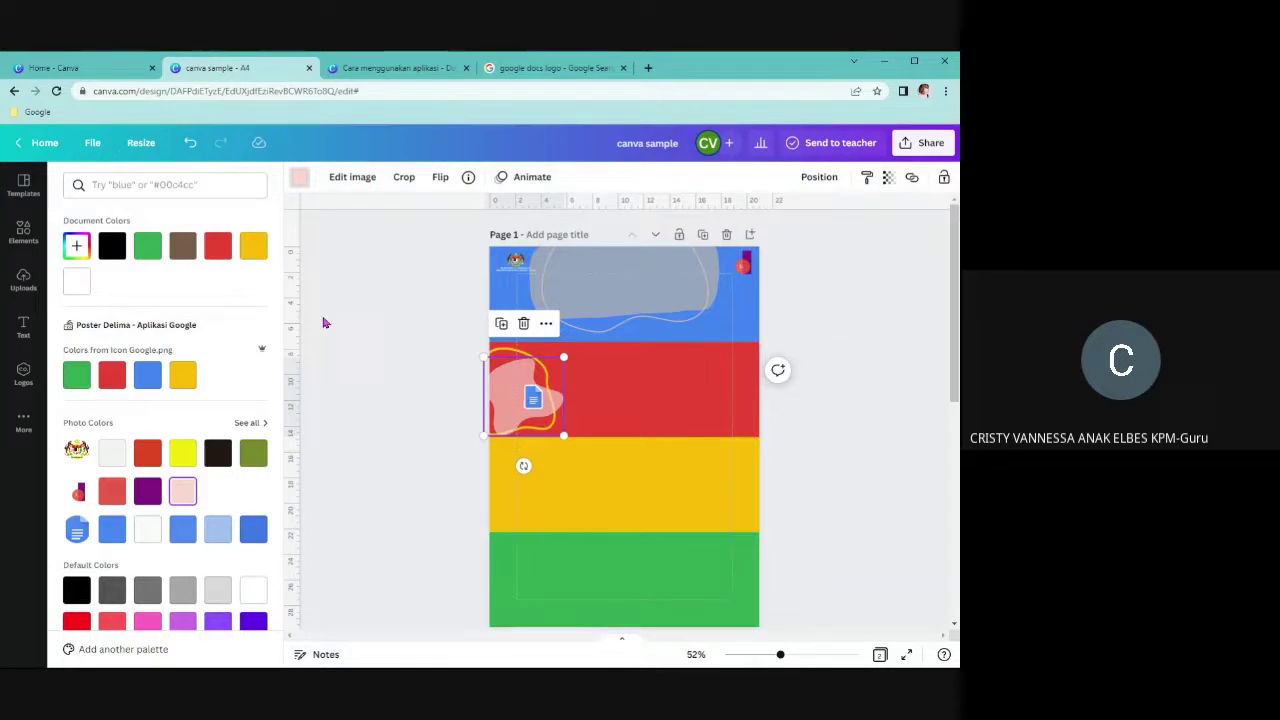
{"action": "left_click", "coordinate": [349, 360]}
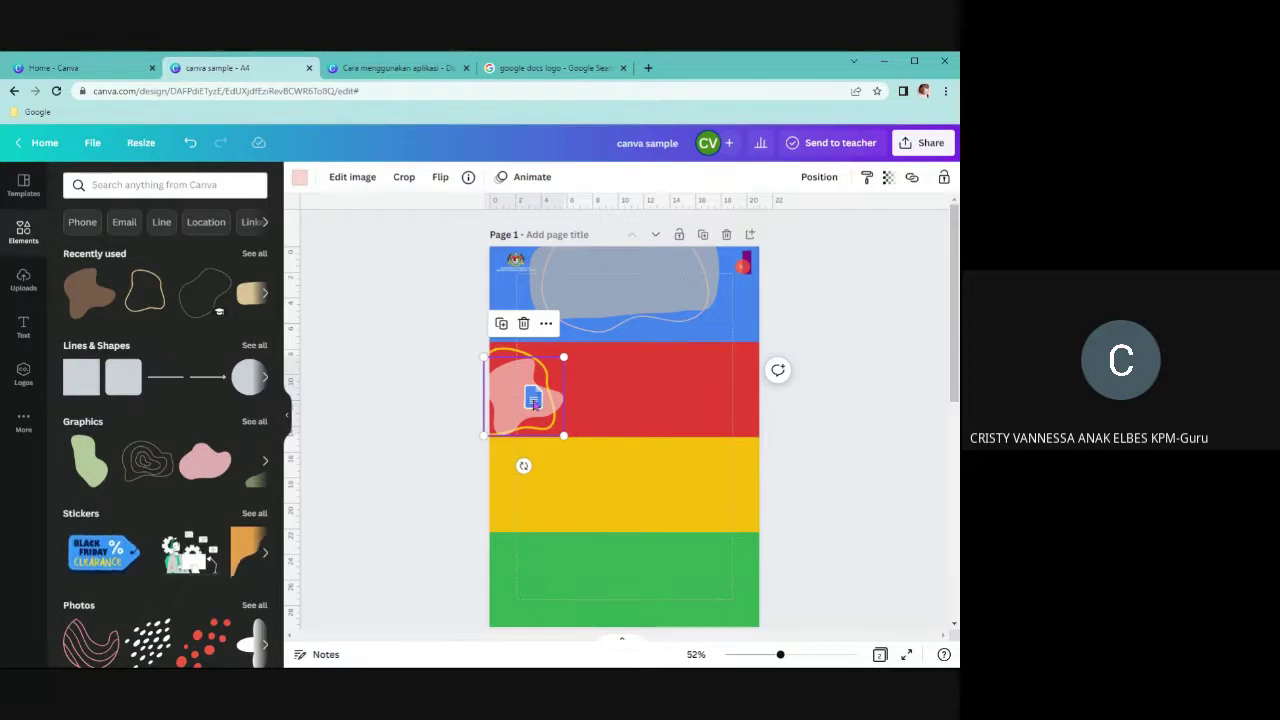
{"action": "left_click", "coordinate": [943, 177]}
{"action": "left_click", "coordinate": [641, 381]}
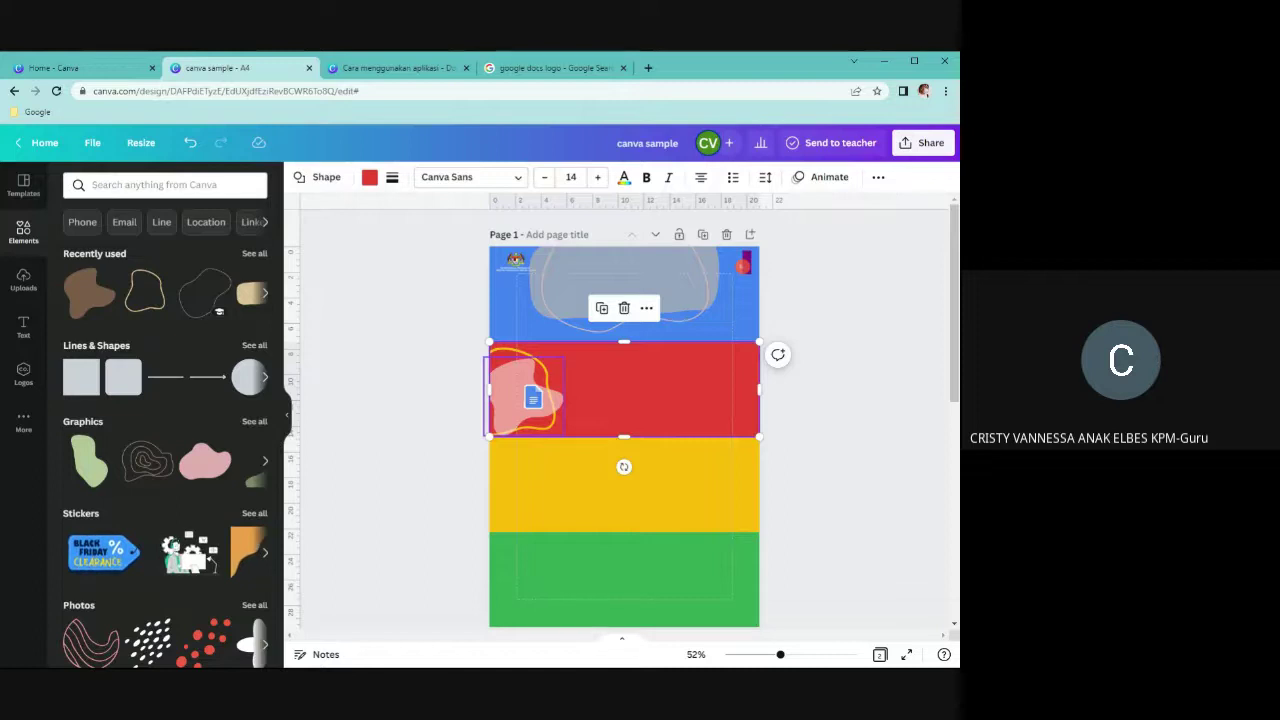
Switch to the "Cara menggunakan aplikasi" design and examine its Google Meet page and the divider line between page 1's blue and red bands
{"action": "left_click", "coordinate": [400, 68]}
{"action": "left_click_drag", "start_coordinate": [790, 655], "coordinate": [785, 655]}
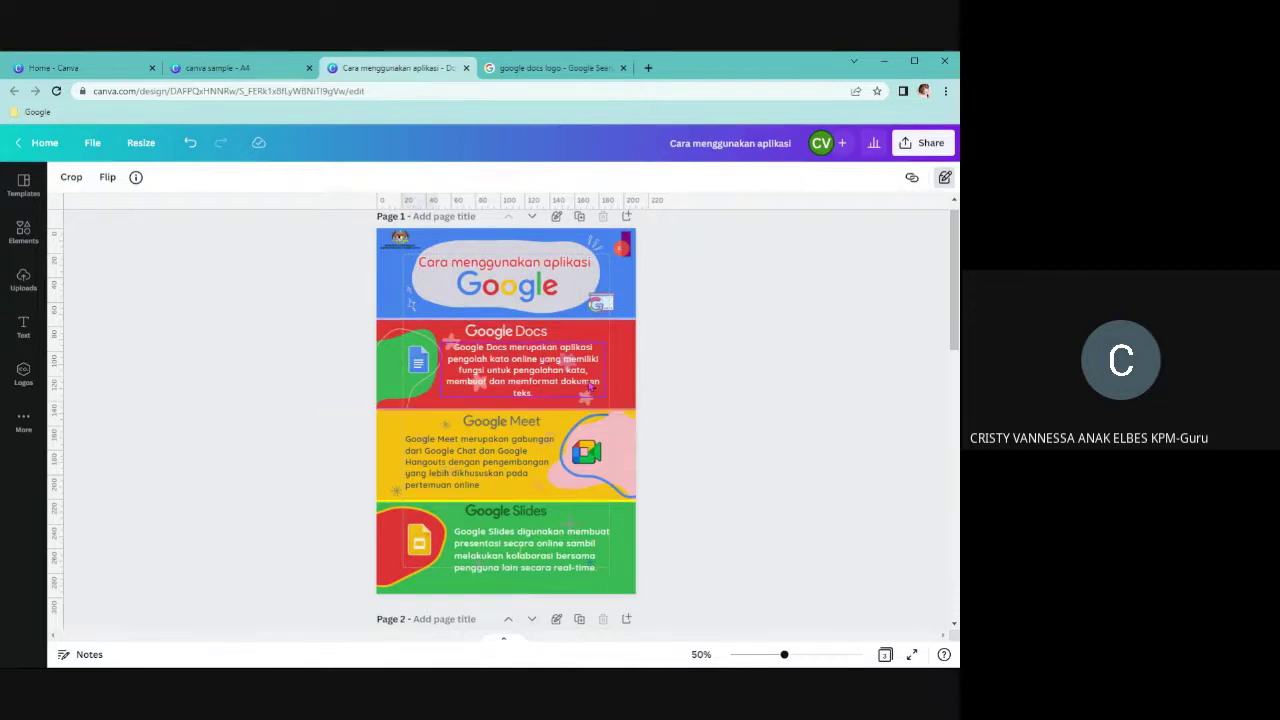
{"action": "scroll", "coordinate": [585, 386], "scroll_direction": "down", "scroll_amount": 3}
{"action": "scroll", "coordinate": [600, 395], "scroll_direction": "down", "scroll_amount": 5}
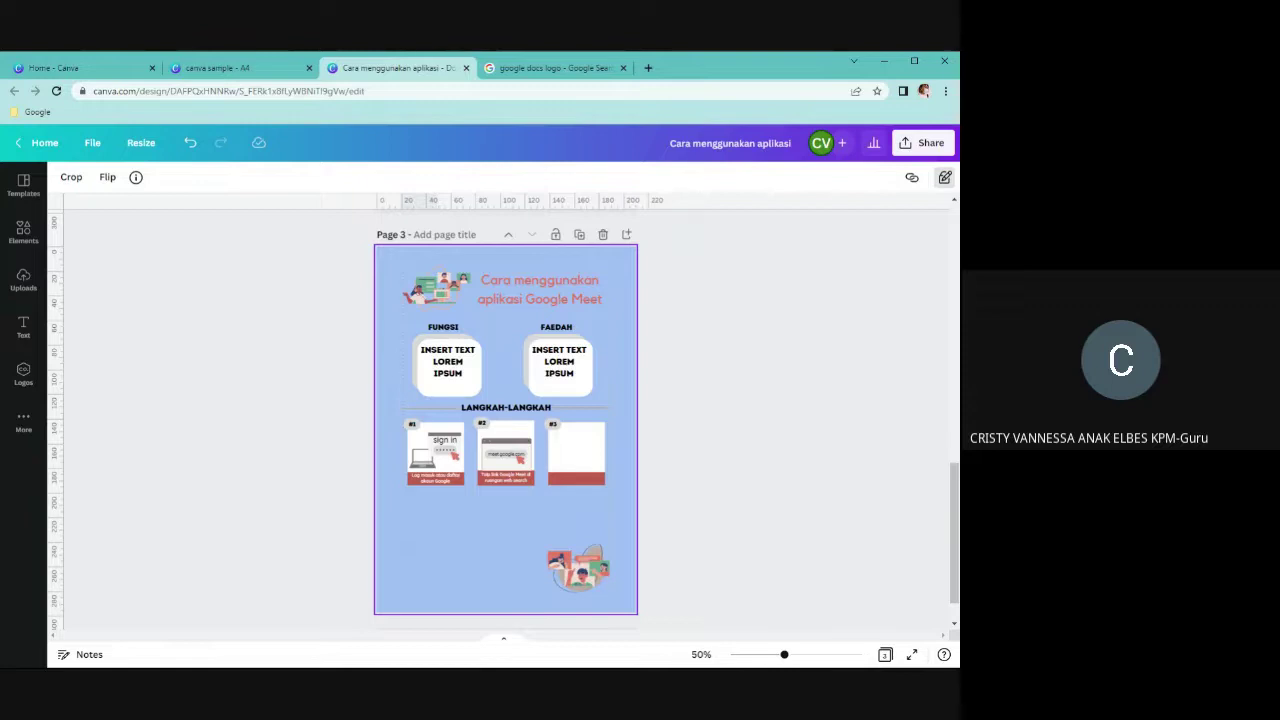
{"action": "left_click", "coordinate": [797, 655]}
{"action": "left_click_drag", "start_coordinate": [798, 657], "coordinate": [804, 658]}
{"action": "scroll", "coordinate": [669, 486], "scroll_direction": "up", "scroll_amount": 3}
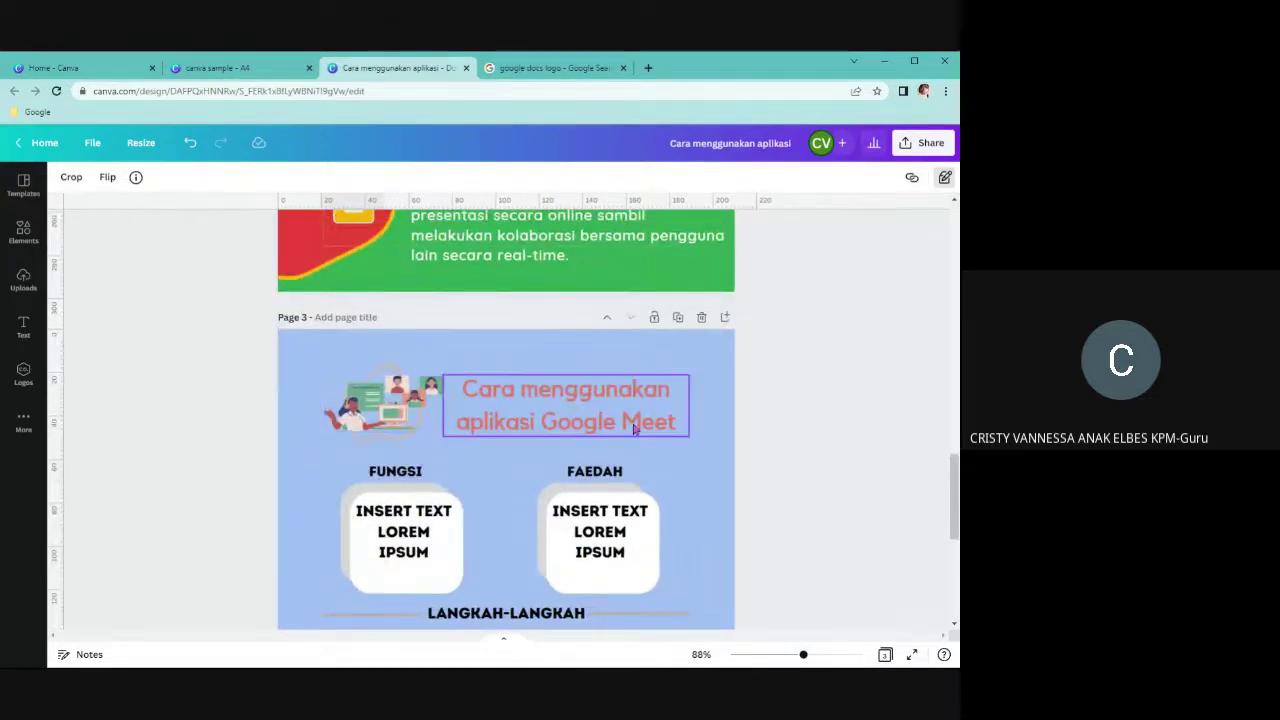
{"action": "scroll", "coordinate": [620, 443], "scroll_direction": "down", "scroll_amount": 3}
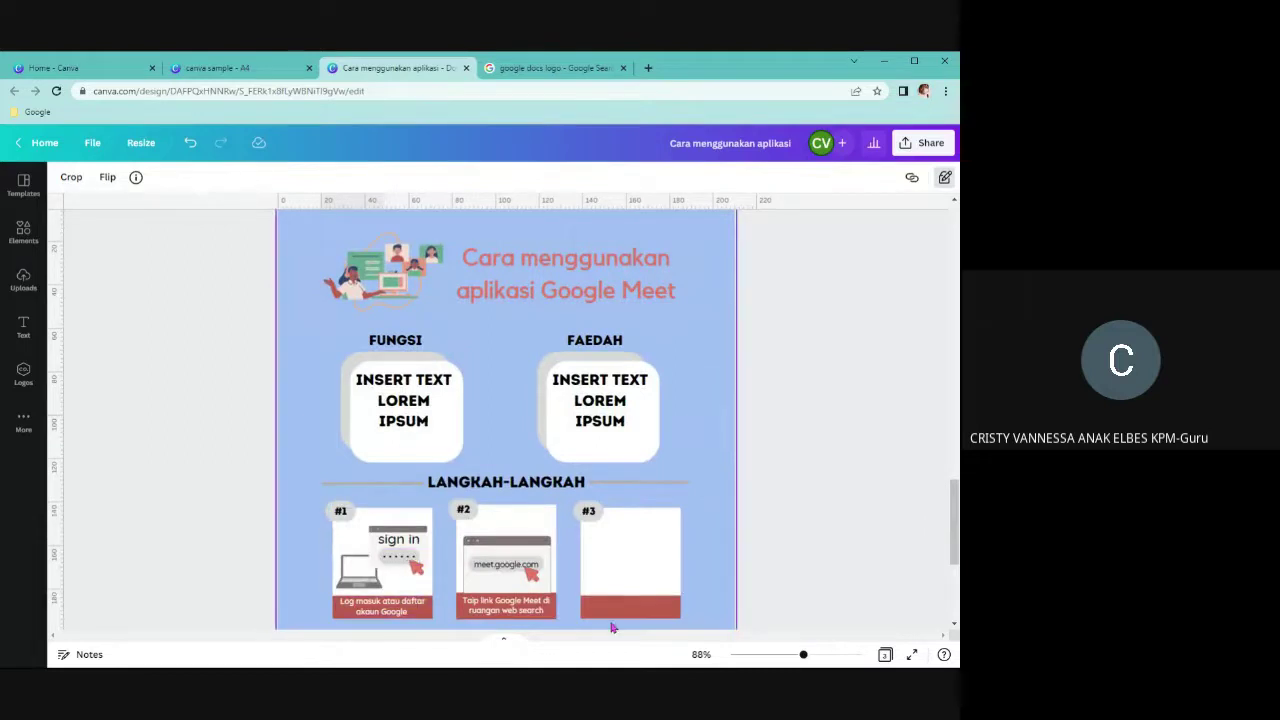
{"action": "scroll", "coordinate": [557, 587], "scroll_direction": "down", "scroll_amount": 1}
{"action": "scroll", "coordinate": [551, 580], "scroll_direction": "down", "scroll_amount": 3}
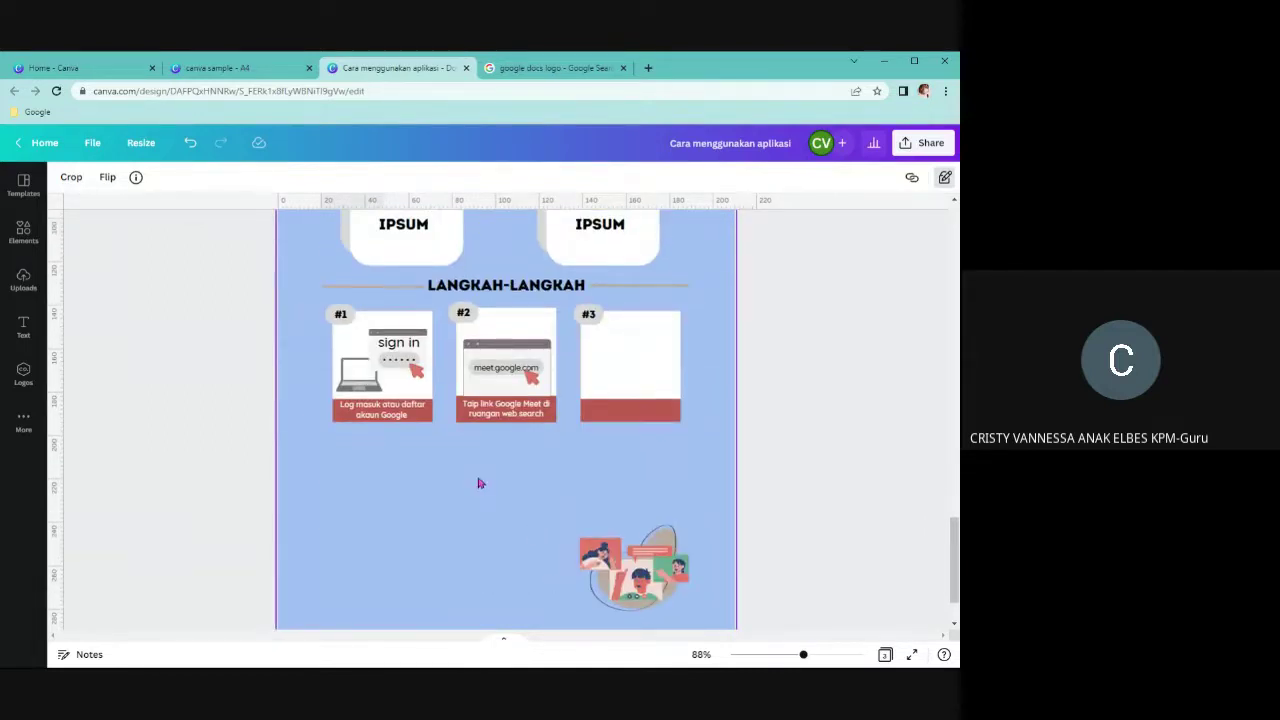
{"action": "scroll", "coordinate": [488, 484], "scroll_direction": "up", "scroll_amount": 4}
{"action": "left_click_drag", "start_coordinate": [801, 654], "coordinate": [787, 658]}
{"action": "scroll", "coordinate": [709, 563], "scroll_direction": "down", "scroll_amount": 1}
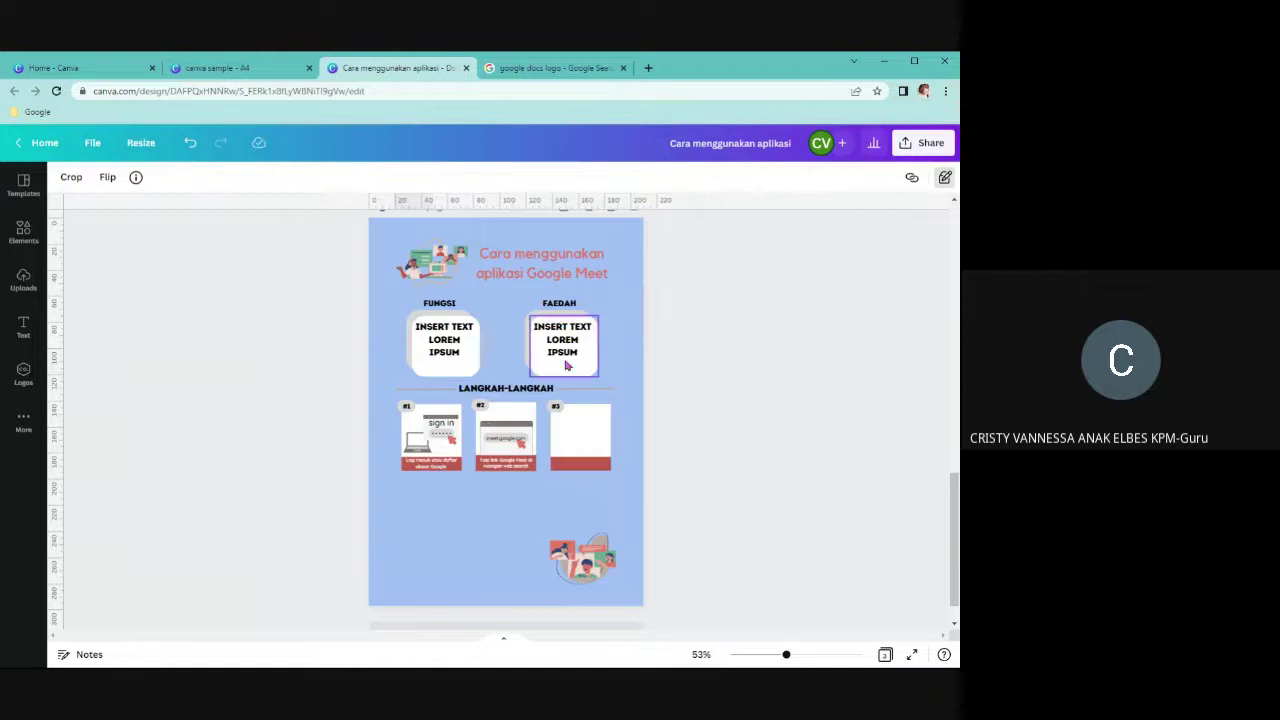
{"action": "scroll", "coordinate": [566, 363], "scroll_direction": "up", "scroll_amount": 10}
{"action": "scroll", "coordinate": [566, 363], "scroll_direction": "up", "scroll_amount": 3}
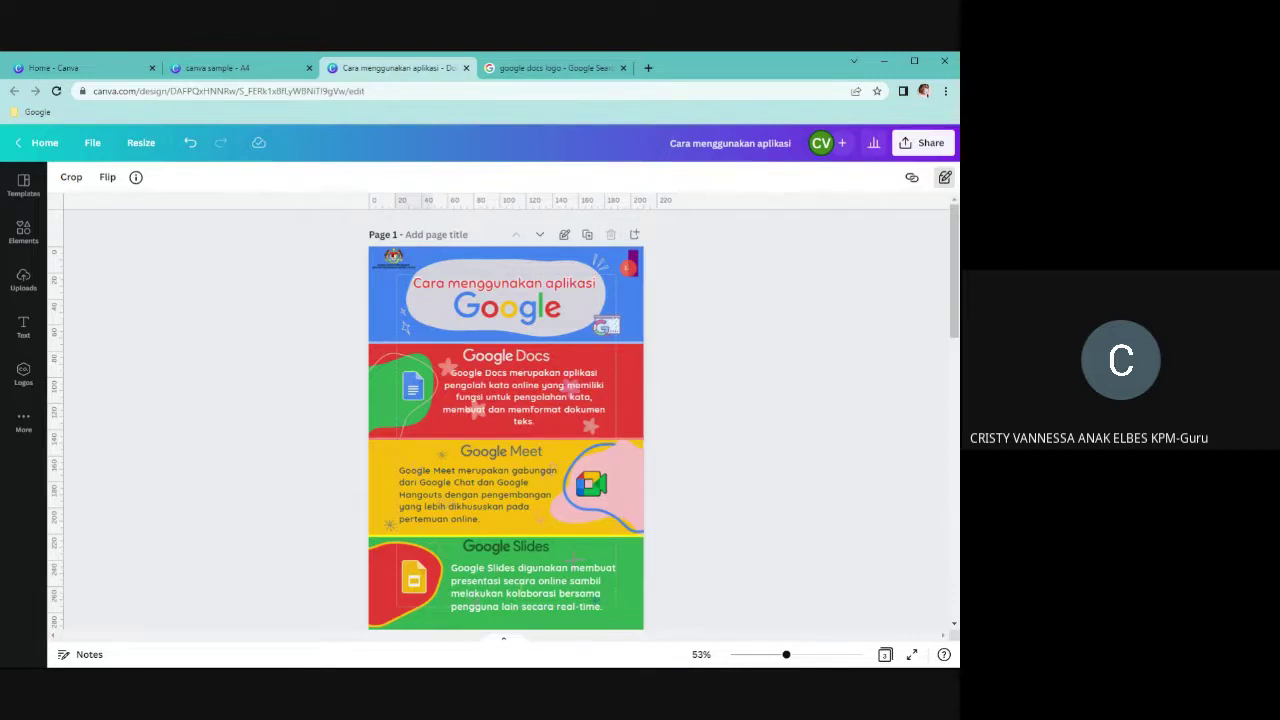
{"action": "left_click", "coordinate": [641, 344]}
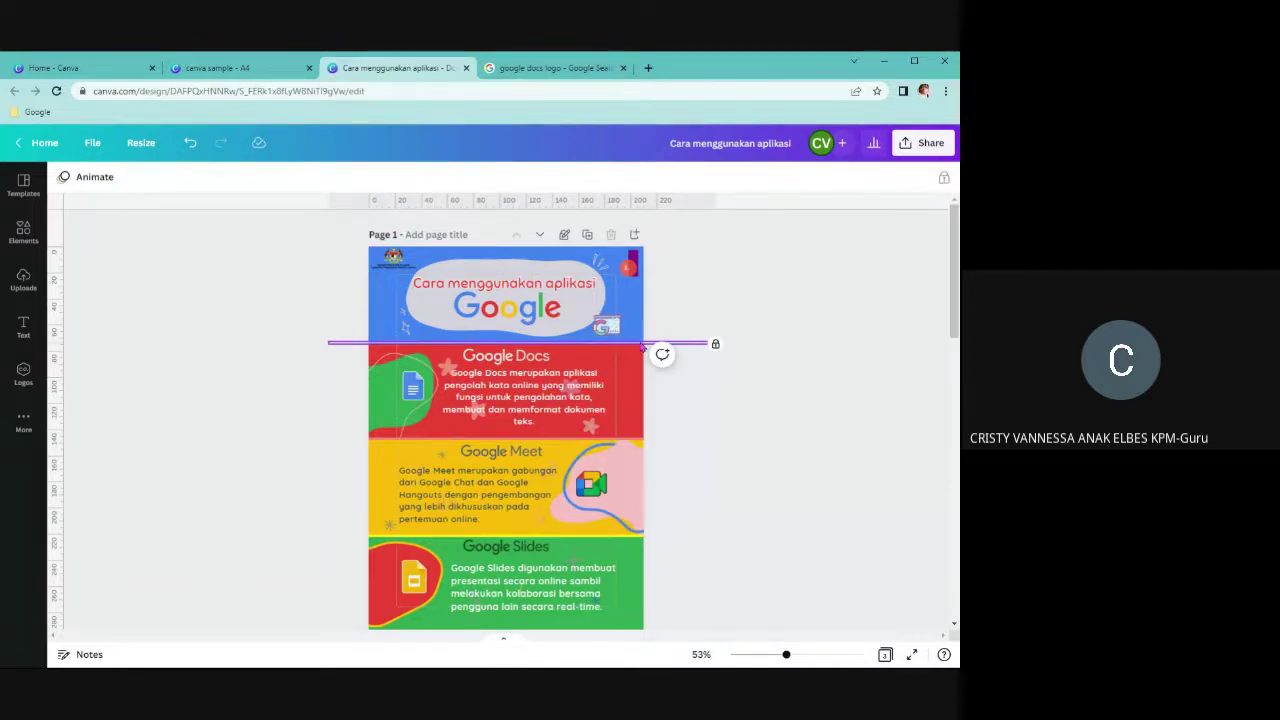
Return to the canva sample design, add a straight line to the page and move it down into the yellow band
{"action": "left_click", "coordinate": [249, 69]}
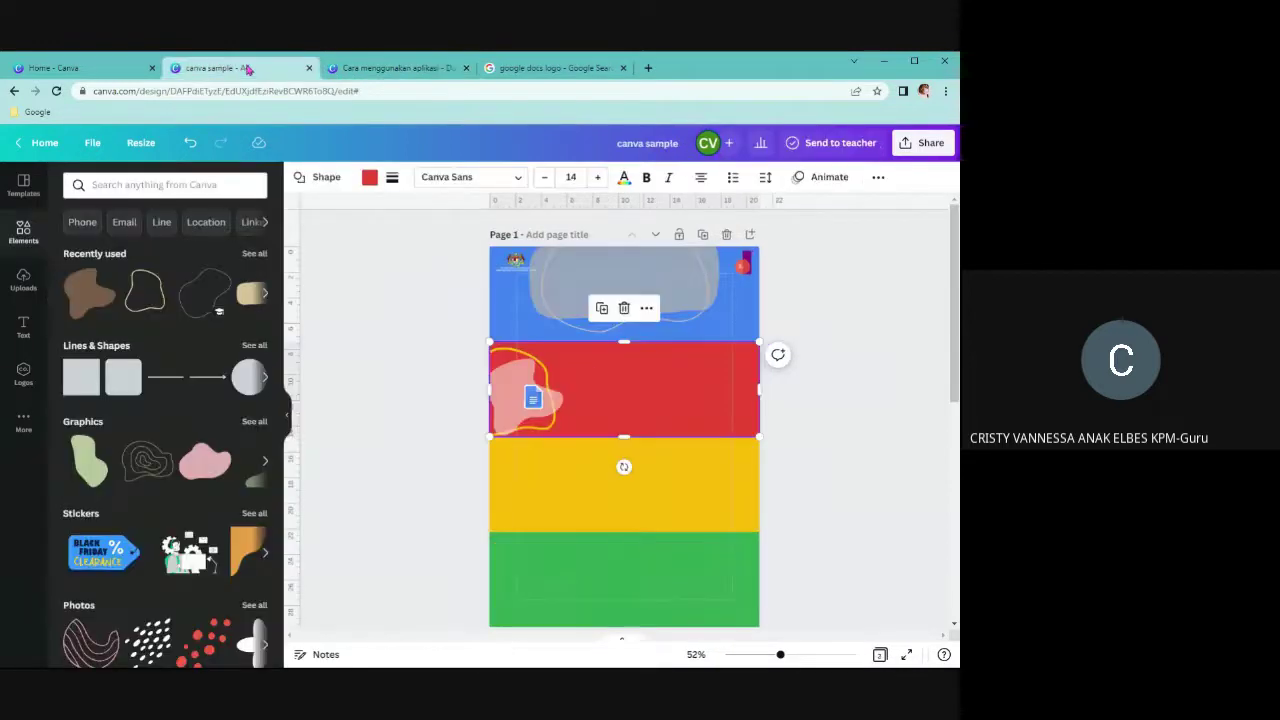
{"action": "left_click", "coordinate": [885, 495]}
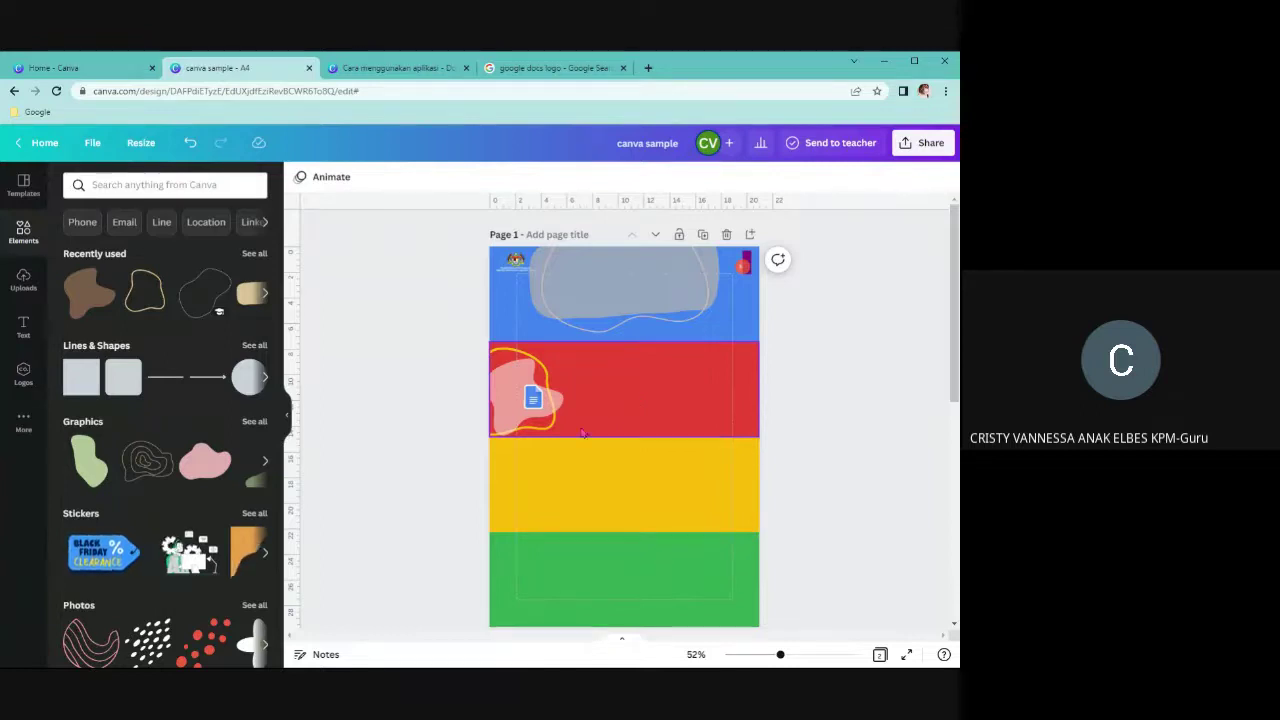
{"action": "left_click", "coordinate": [287, 415]}
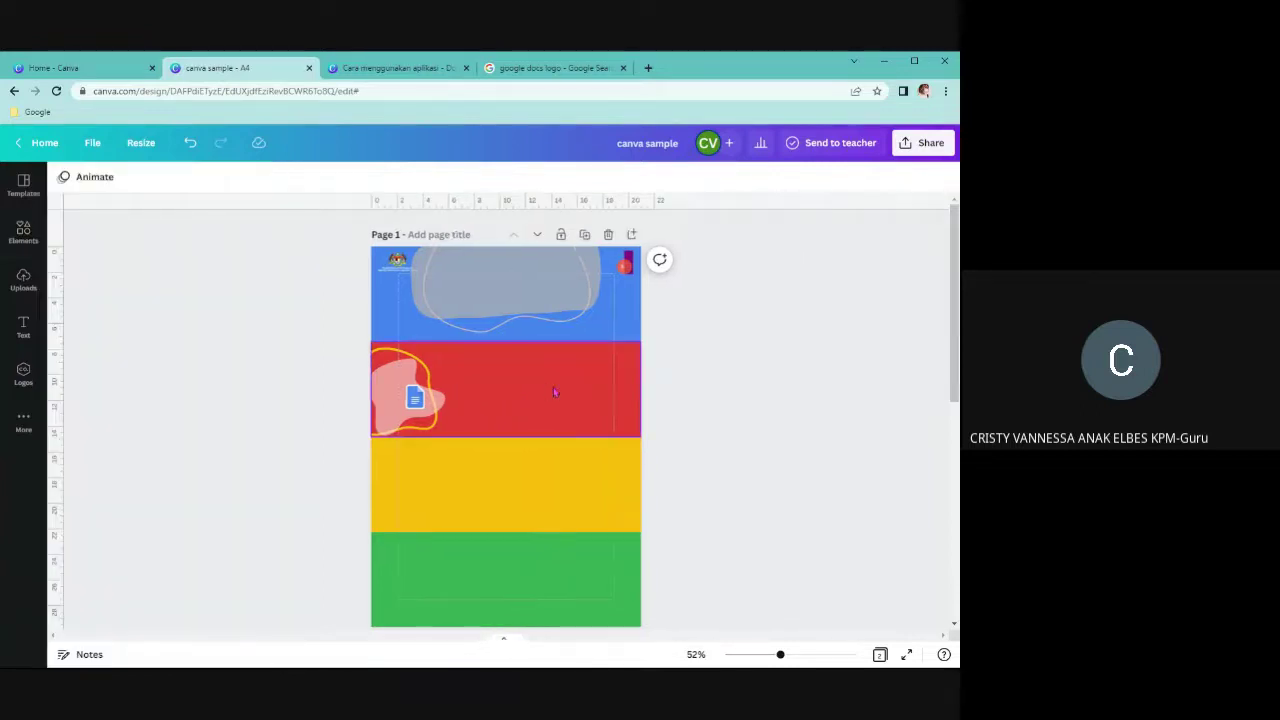
{"action": "key", "text": "slash"}
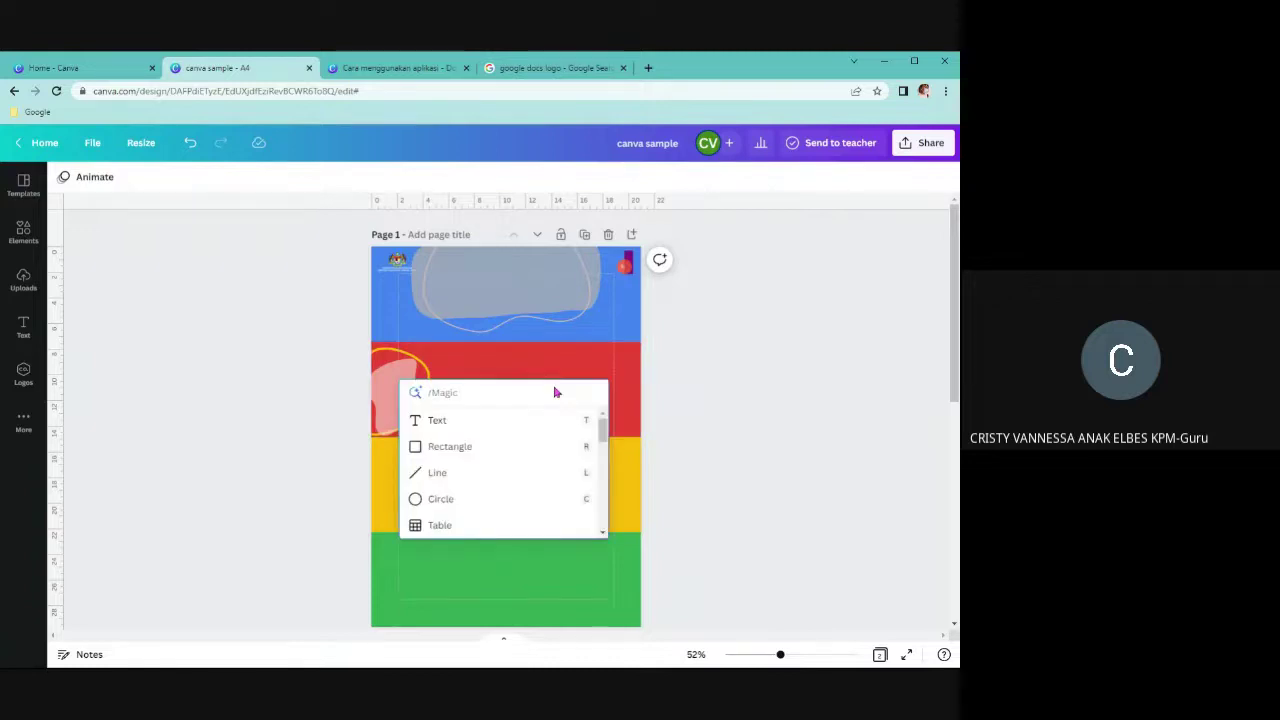
{"action": "key", "text": "Escape"}
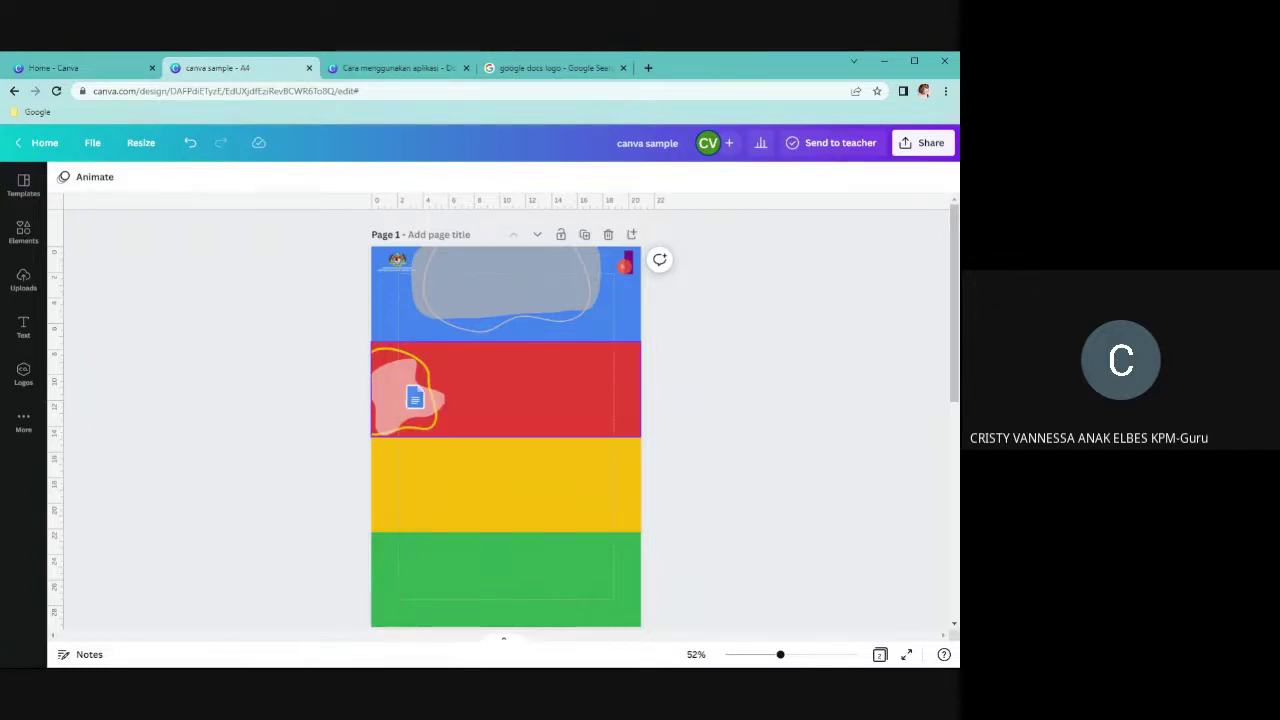
{"action": "key", "text": "l"}
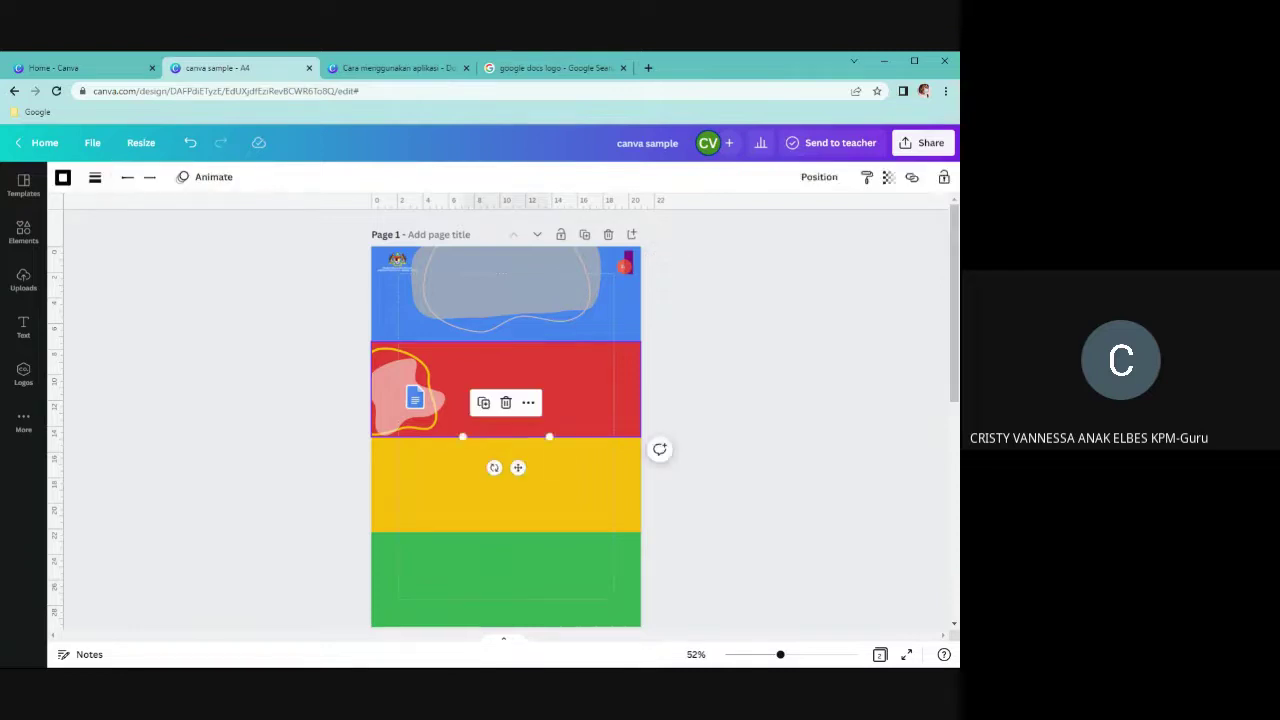
{"action": "left_click", "coordinate": [722, 452]}
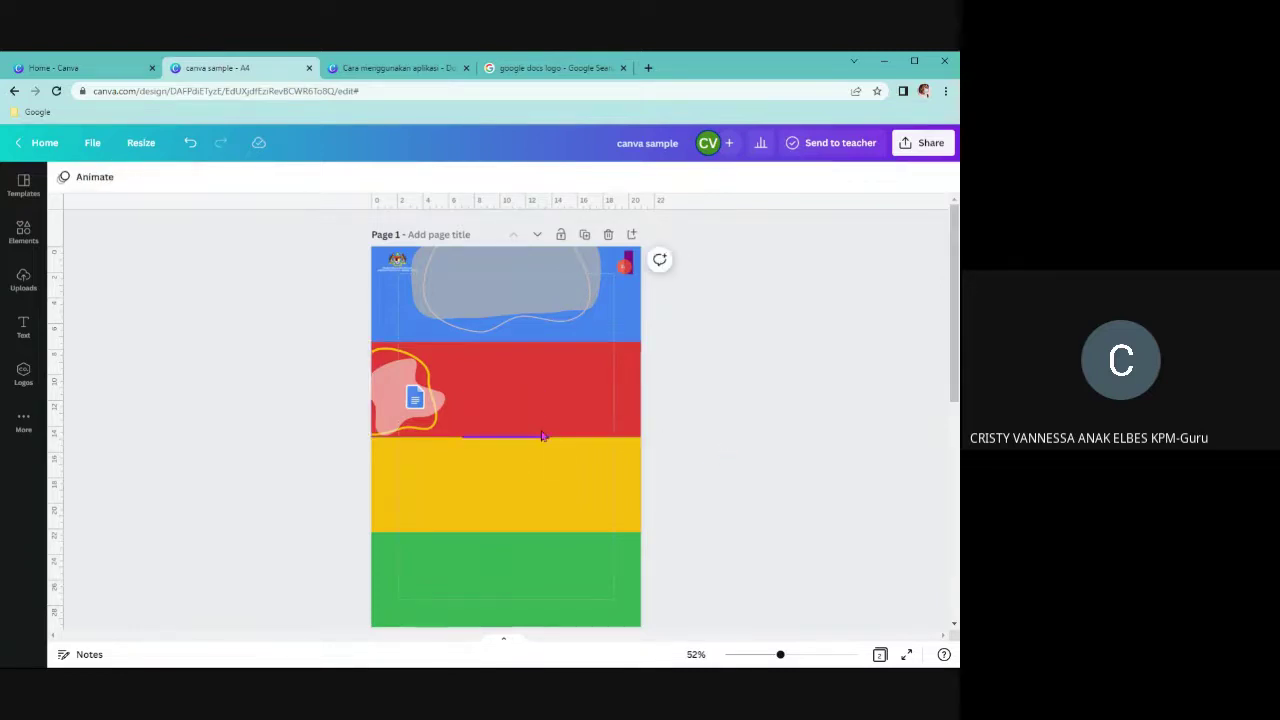
{"action": "left_click_drag", "start_coordinate": [531, 443], "coordinate": [533, 468]}
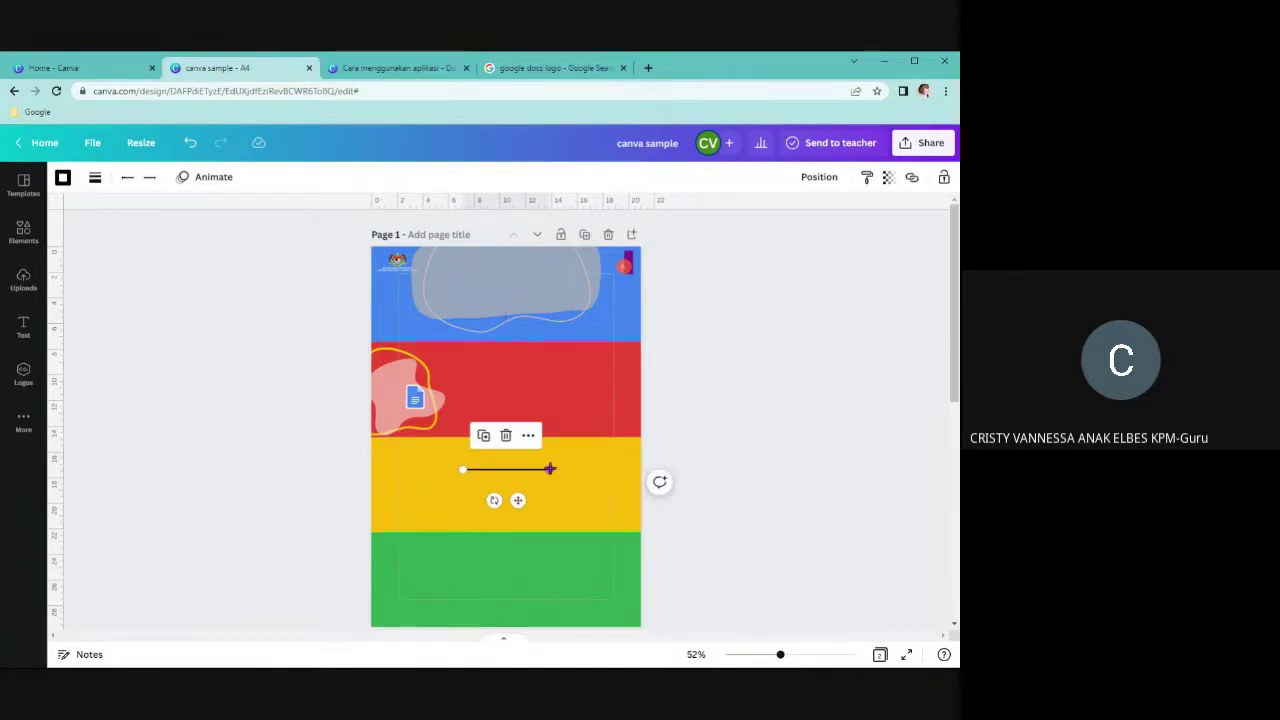
Try the dashed and dotted styles on the black line, set it back to solid and give it a line weight of 8
{"action": "left_click", "coordinate": [796, 656]}
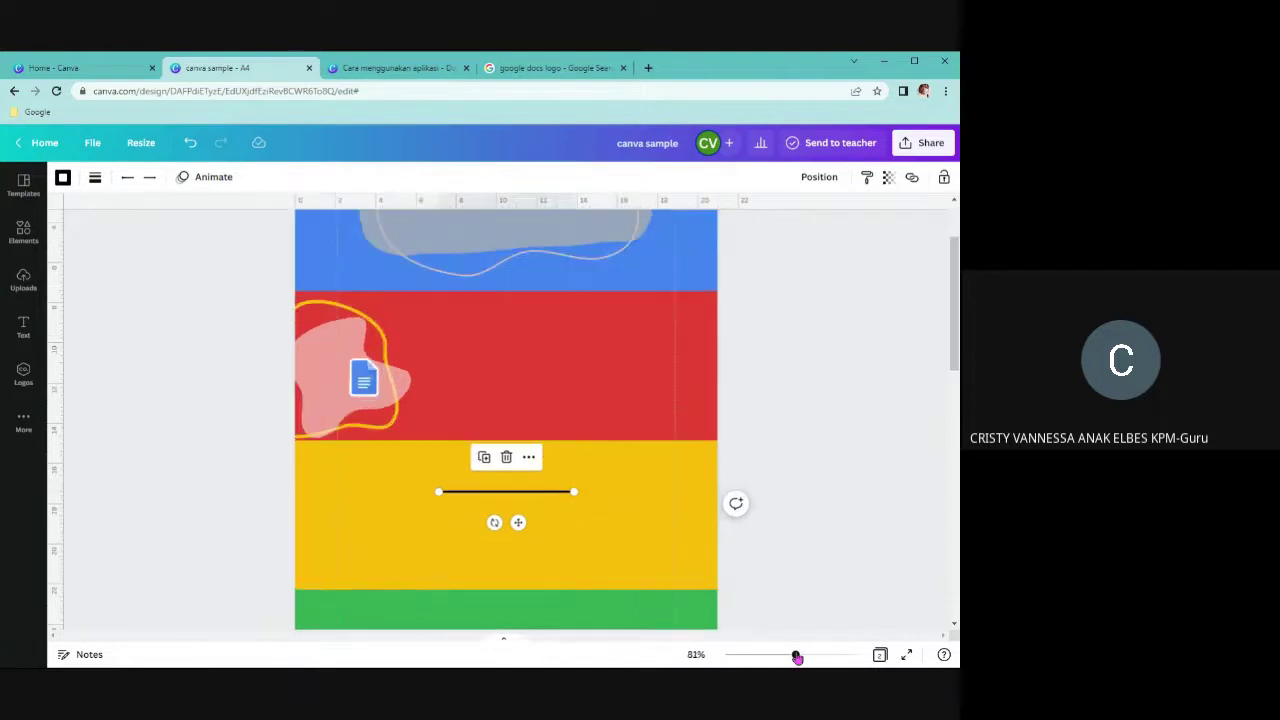
{"action": "left_click_drag", "start_coordinate": [796, 656], "coordinate": [798, 656]}
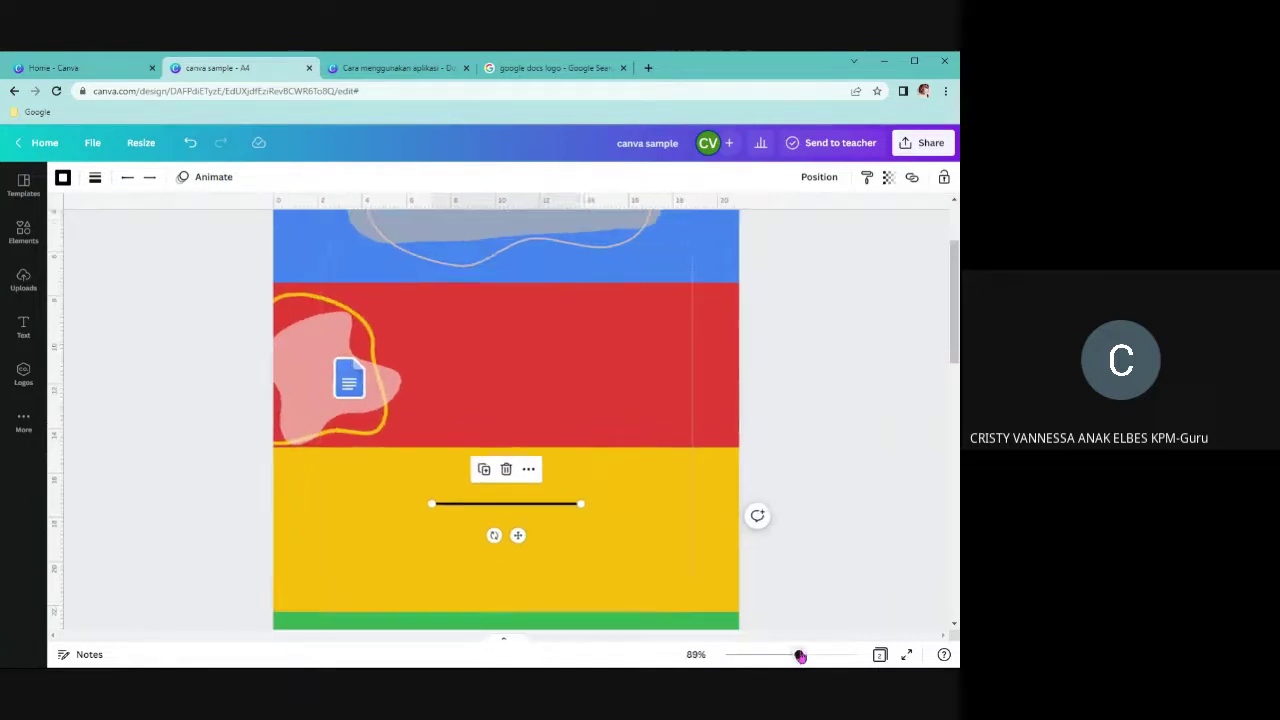
{"action": "left_click", "coordinate": [95, 181]}
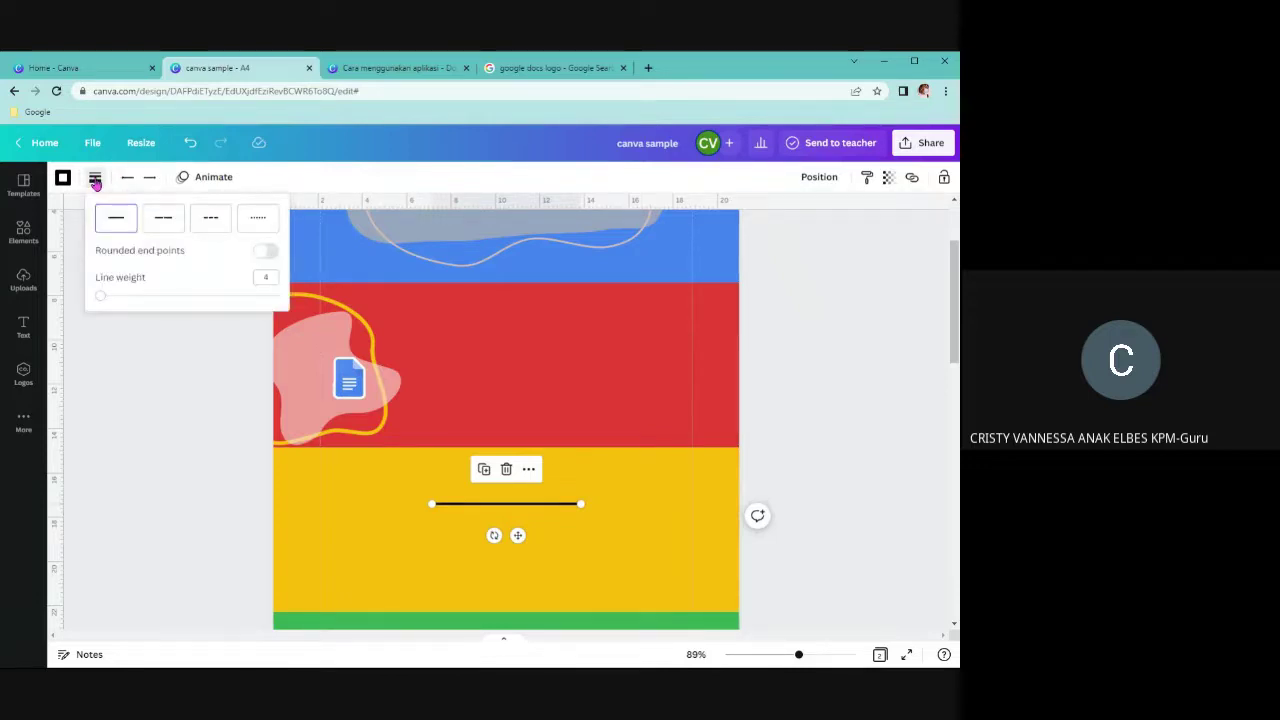
{"action": "left_click", "coordinate": [151, 221]}
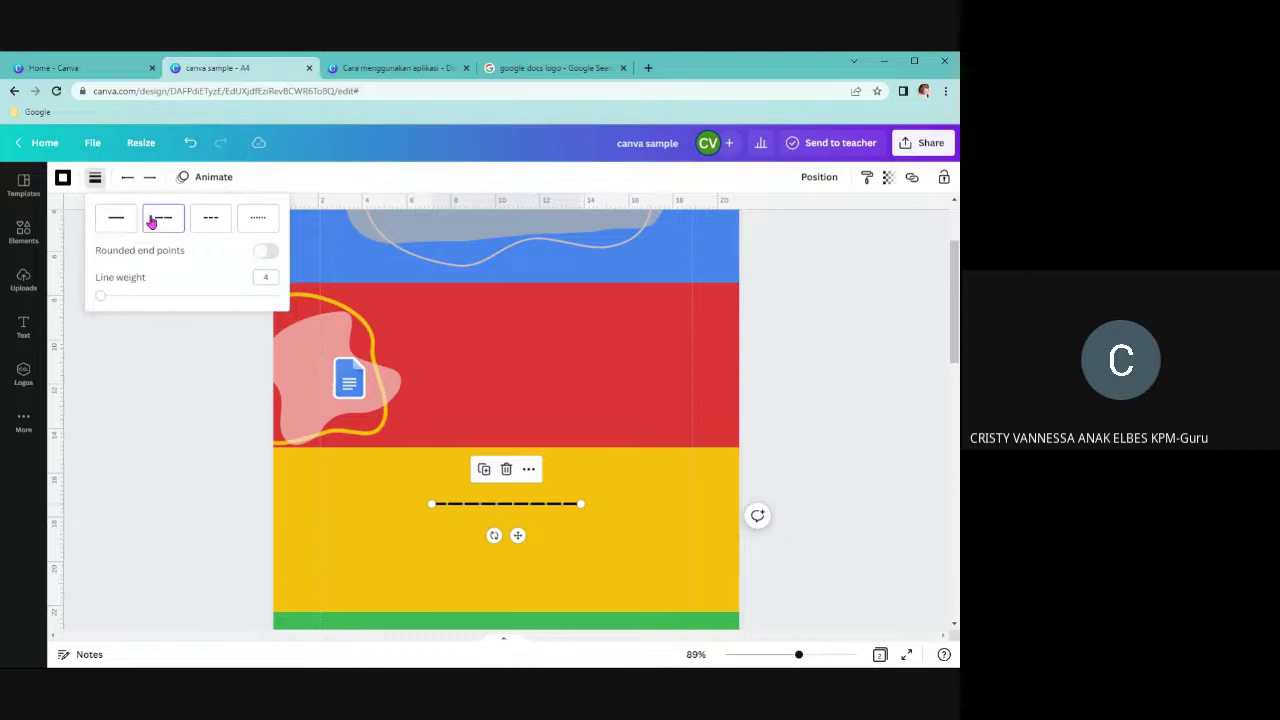
{"action": "left_click", "coordinate": [204, 225]}
{"action": "left_click", "coordinate": [258, 220]}
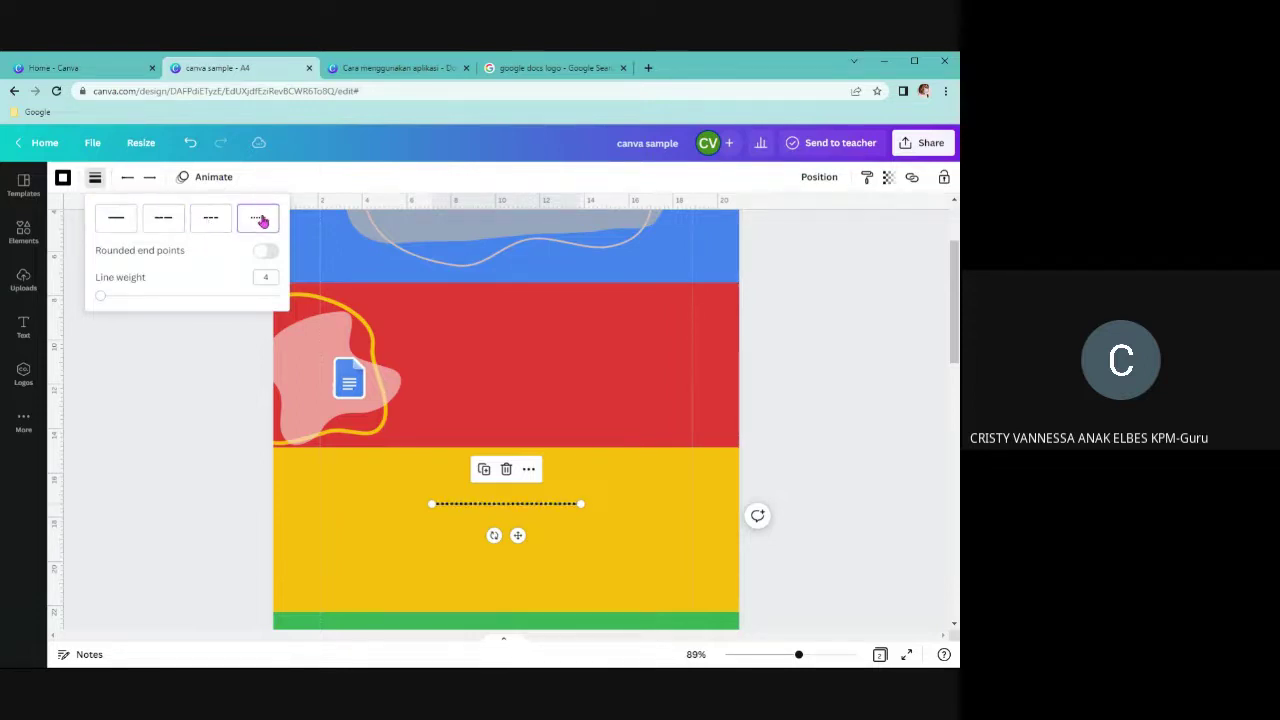
{"action": "left_click", "coordinate": [117, 220]}
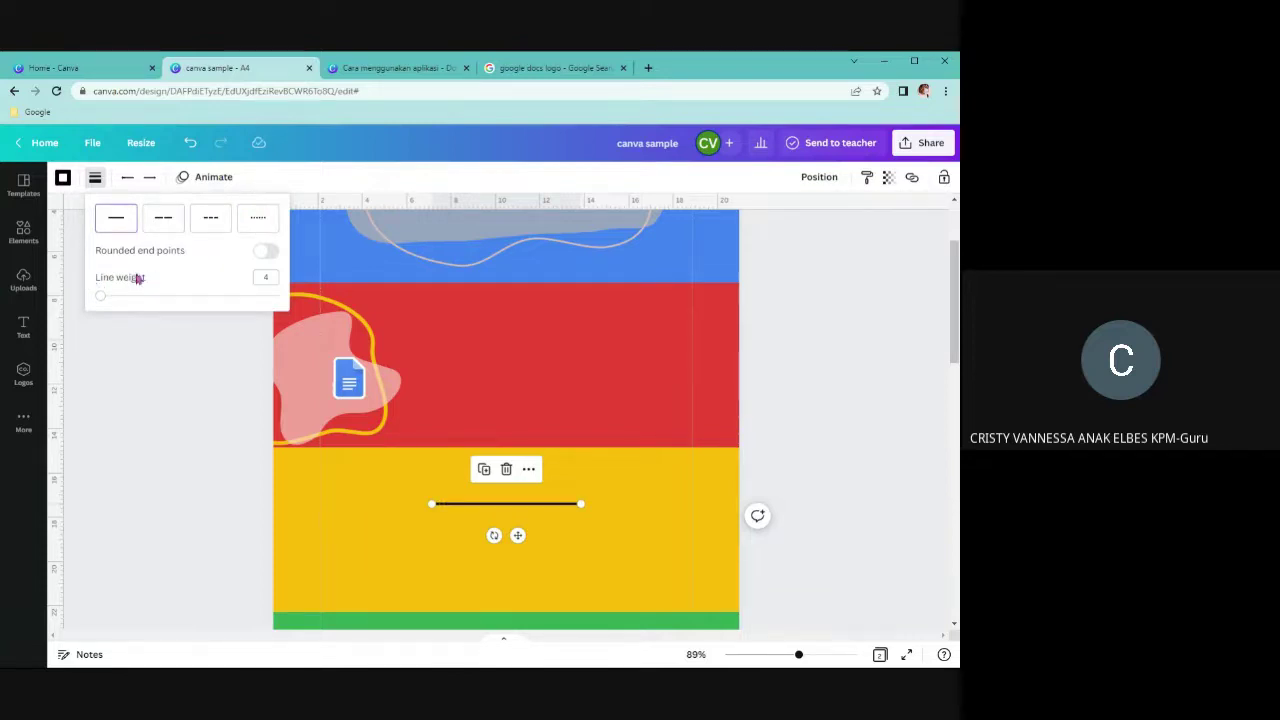
{"action": "mouse_move", "coordinate": [102, 297]}
{"action": "left_mouse_down"}
{"action": "mouse_move", "coordinate": [280, 295]}
{"action": "mouse_move", "coordinate": [109, 300]}
{"action": "mouse_move", "coordinate": [110, 311]}
{"action": "left_mouse_up"}
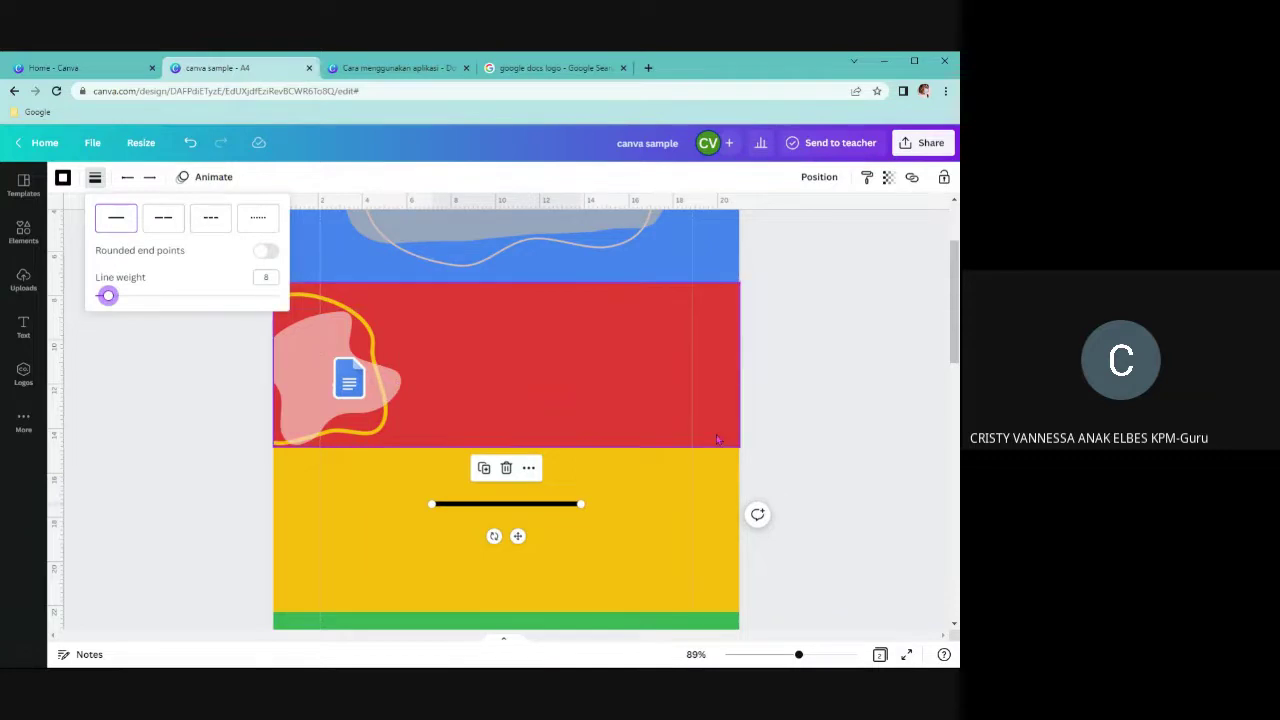
Lengthen the black line to span the full page width and place it along the boundary between the red and yellow bands
{"action": "left_click", "coordinate": [797, 414]}
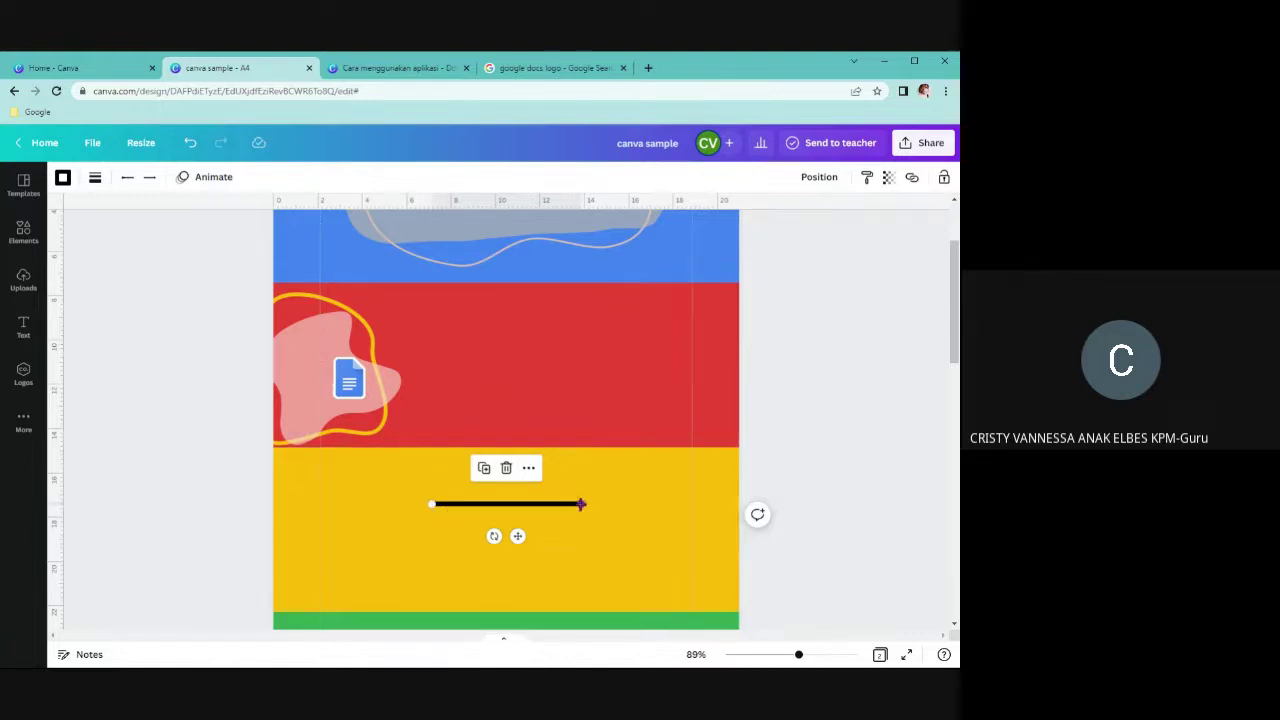
{"action": "left_click_drag", "start_coordinate": [580, 504], "coordinate": [871, 503]}
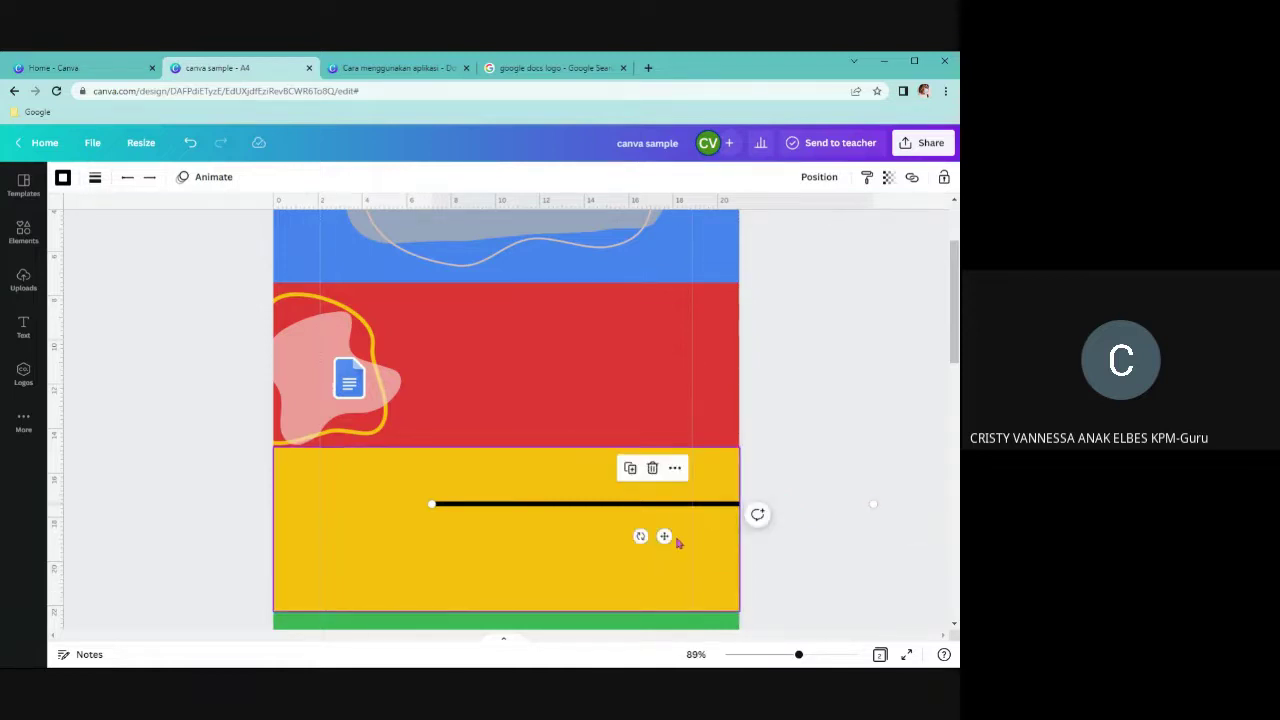
{"action": "left_click_drag", "start_coordinate": [665, 536], "coordinate": [502, 478]}
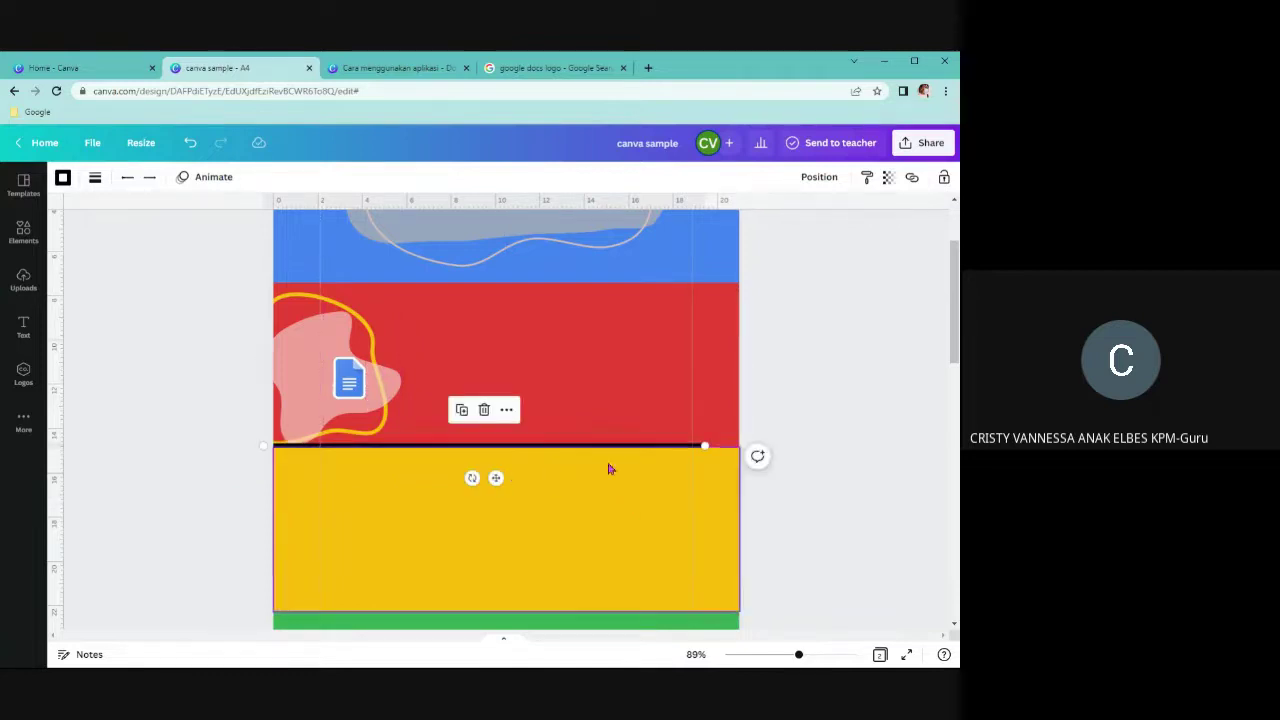
{"action": "left_click_drag", "start_coordinate": [705, 445], "coordinate": [738, 445]}
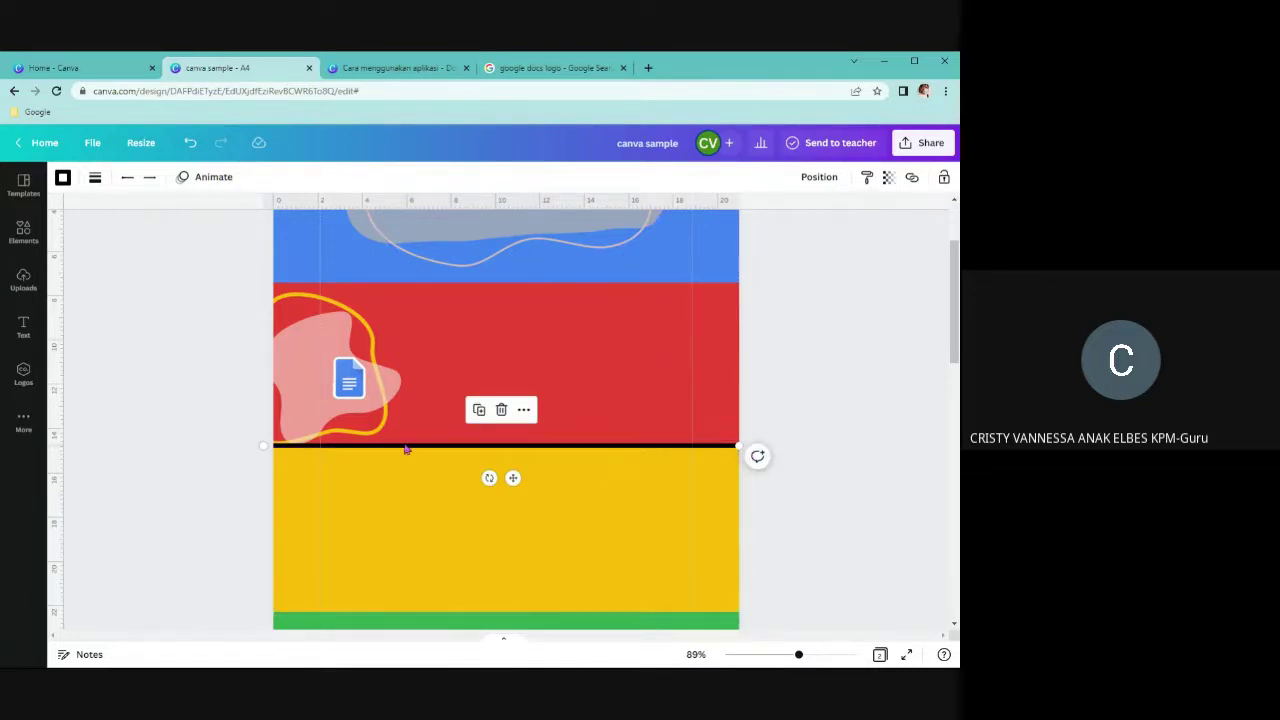
Check the divider lines in the "Cara menggunakan aplikasi" design and return to the canva sample design
{"action": "left_click", "coordinate": [420, 72]}
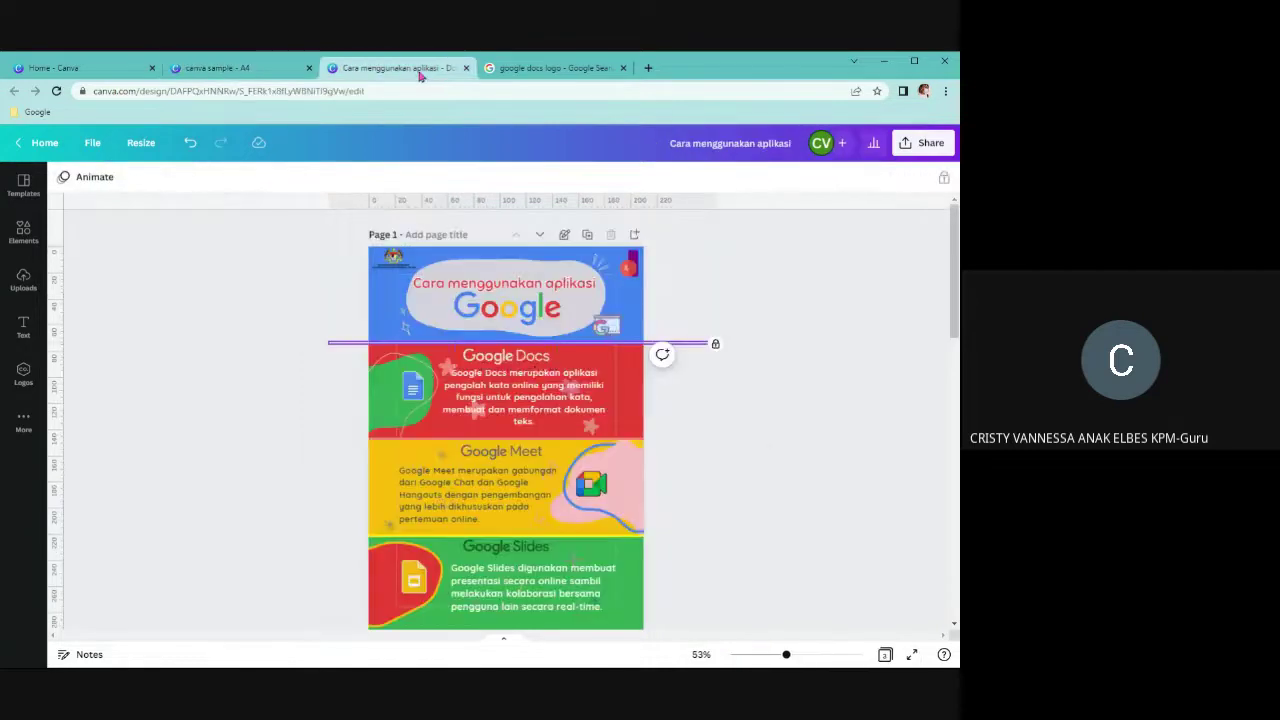
{"action": "left_click", "coordinate": [687, 404]}
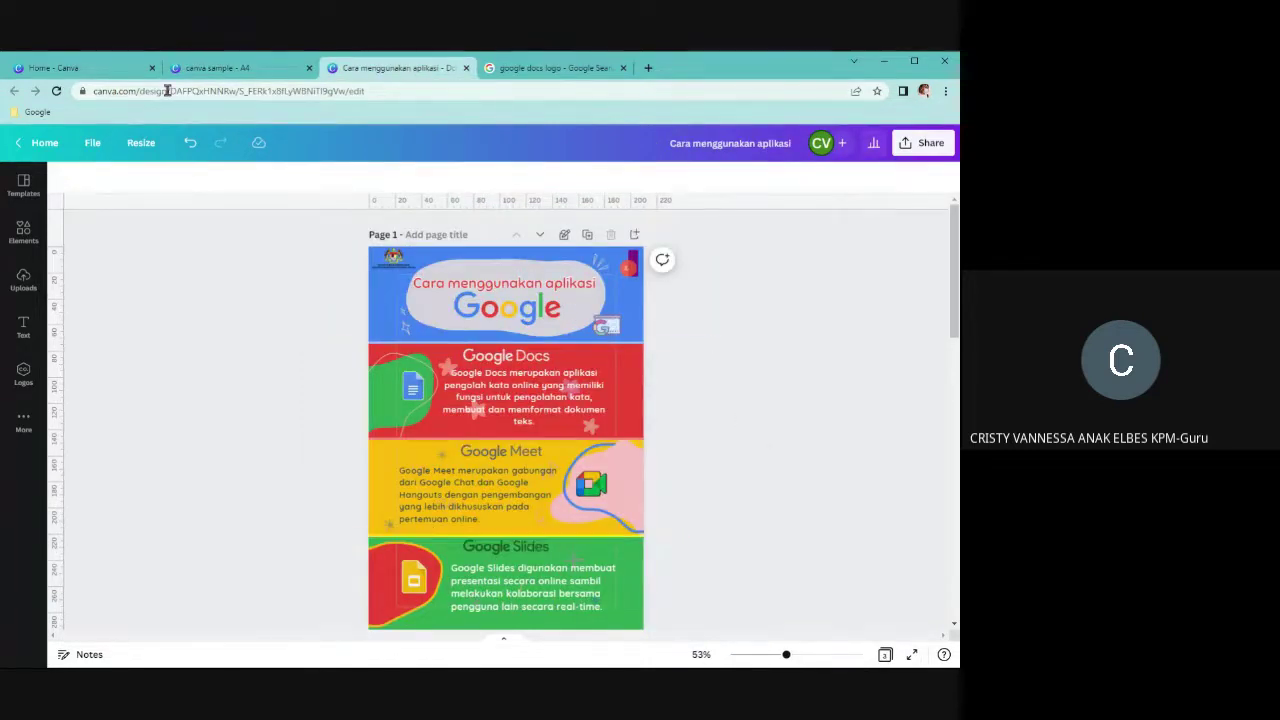
{"action": "left_click", "coordinate": [217, 68]}
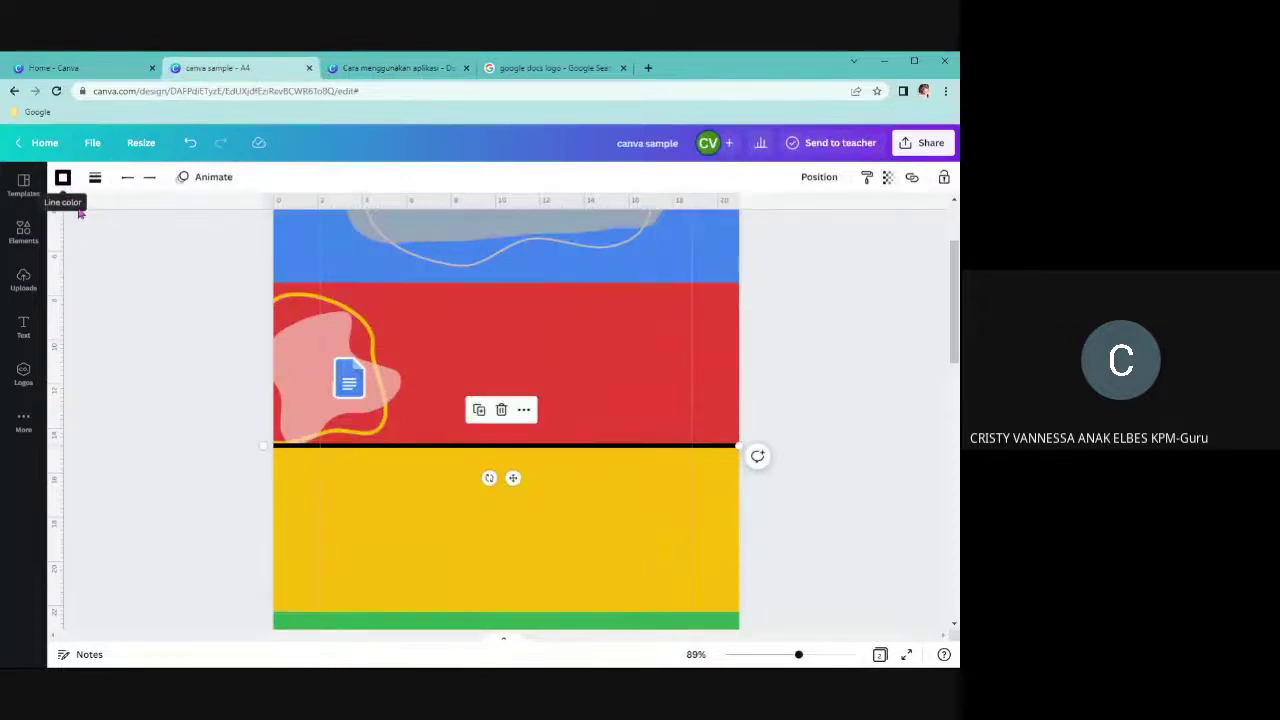
Try the bright yellow photo color and the light yellow default color on the divider line
{"action": "left_click", "coordinate": [65, 182]}
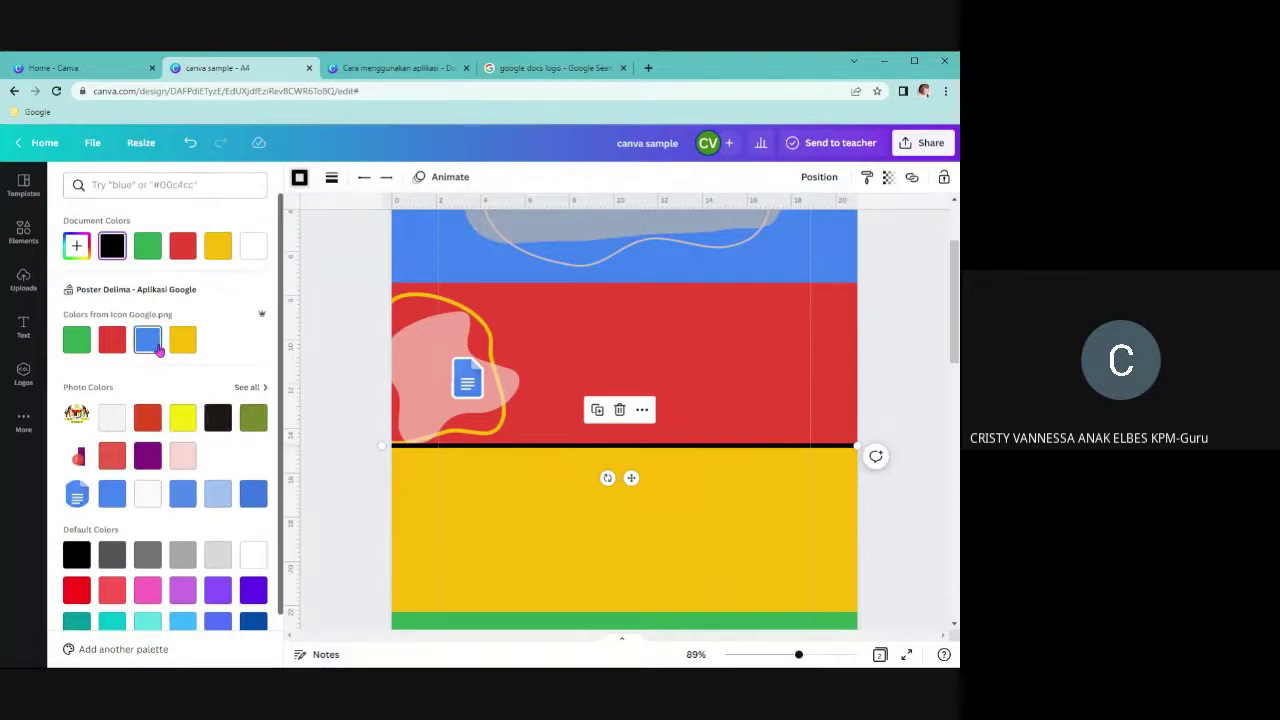
{"action": "left_click", "coordinate": [184, 418]}
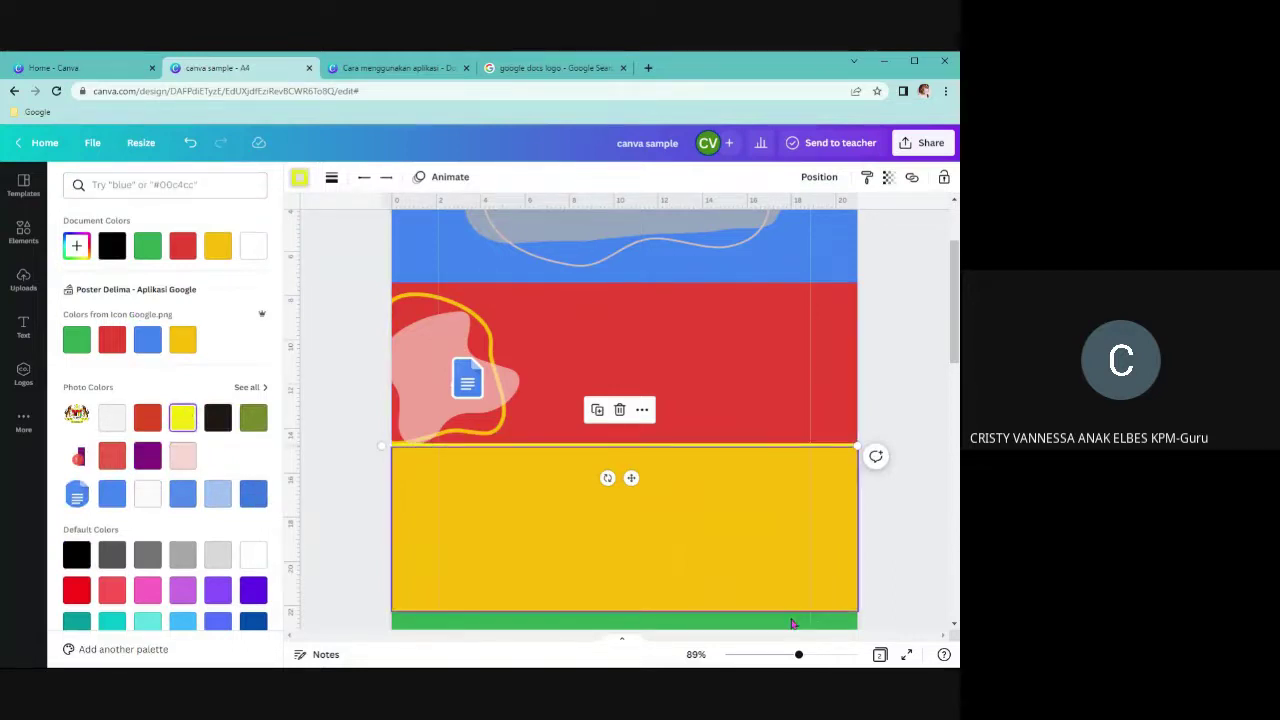
{"action": "left_click_drag", "start_coordinate": [798, 655], "coordinate": [787, 658]}
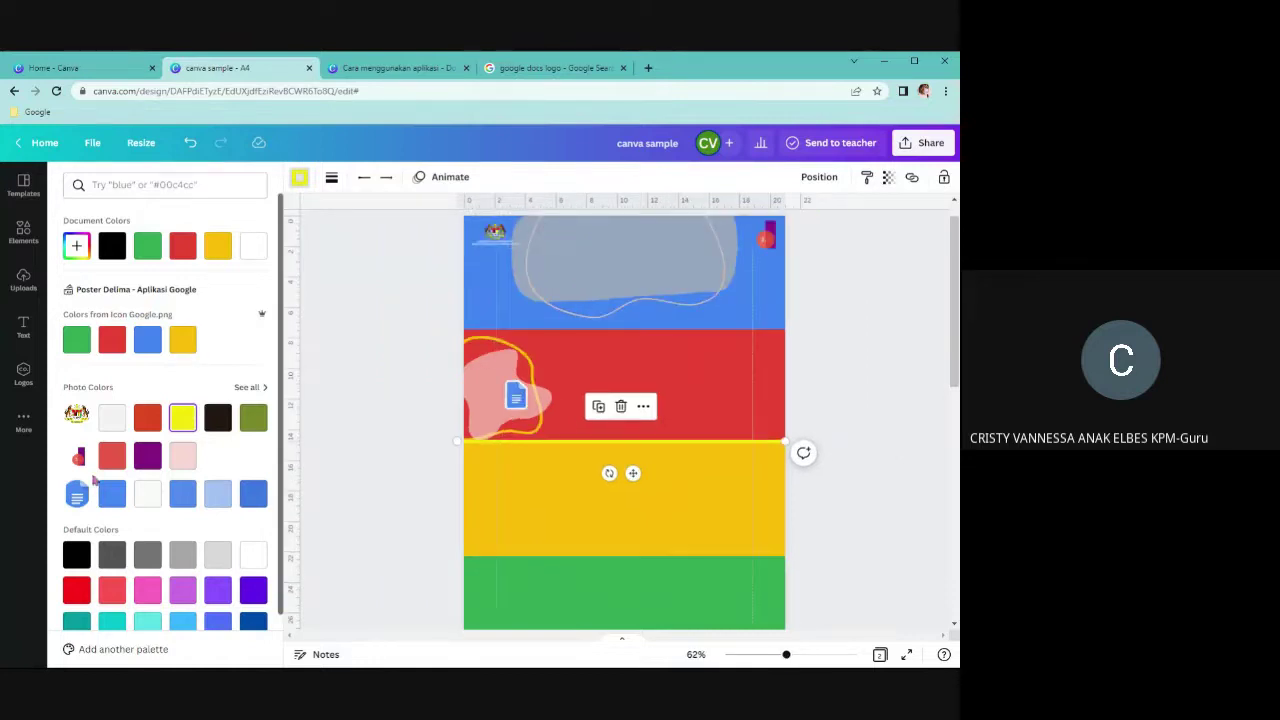
{"action": "scroll", "coordinate": [204, 484], "scroll_direction": "down", "scroll_amount": 1}
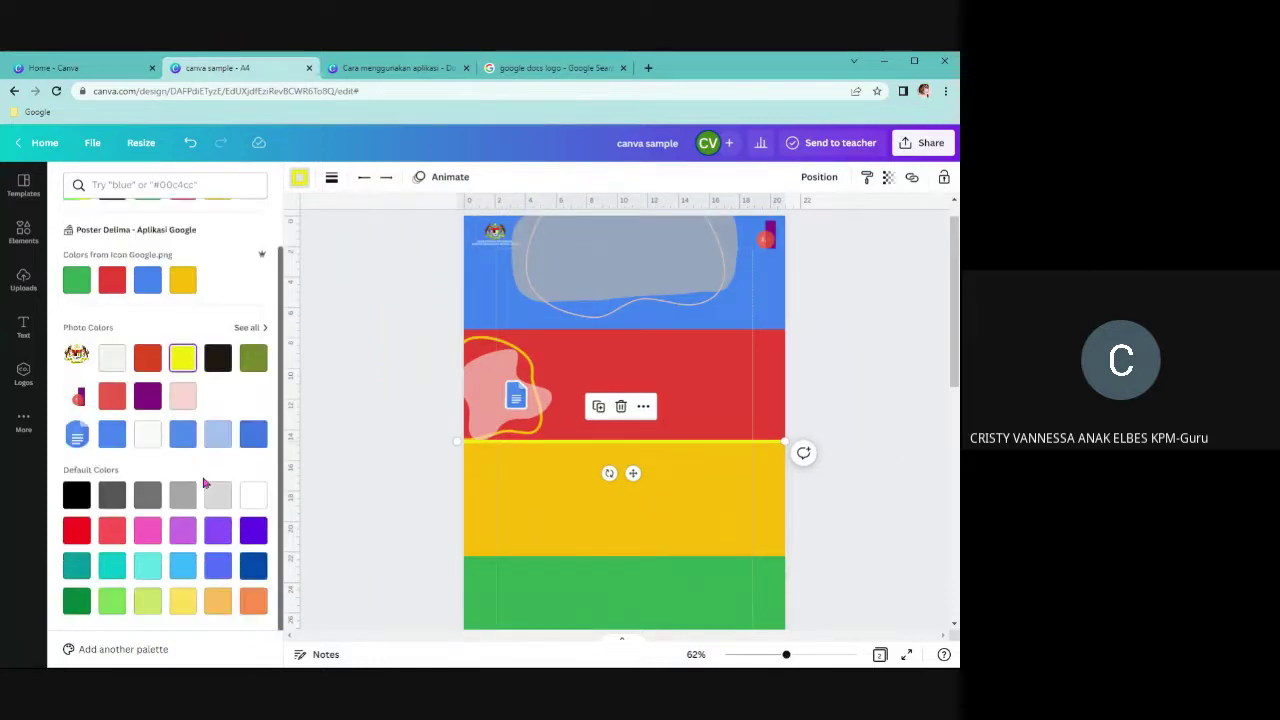
{"action": "left_click", "coordinate": [183, 600]}
{"action": "scroll", "coordinate": [165, 340], "scroll_direction": "up", "scroll_amount": 1}
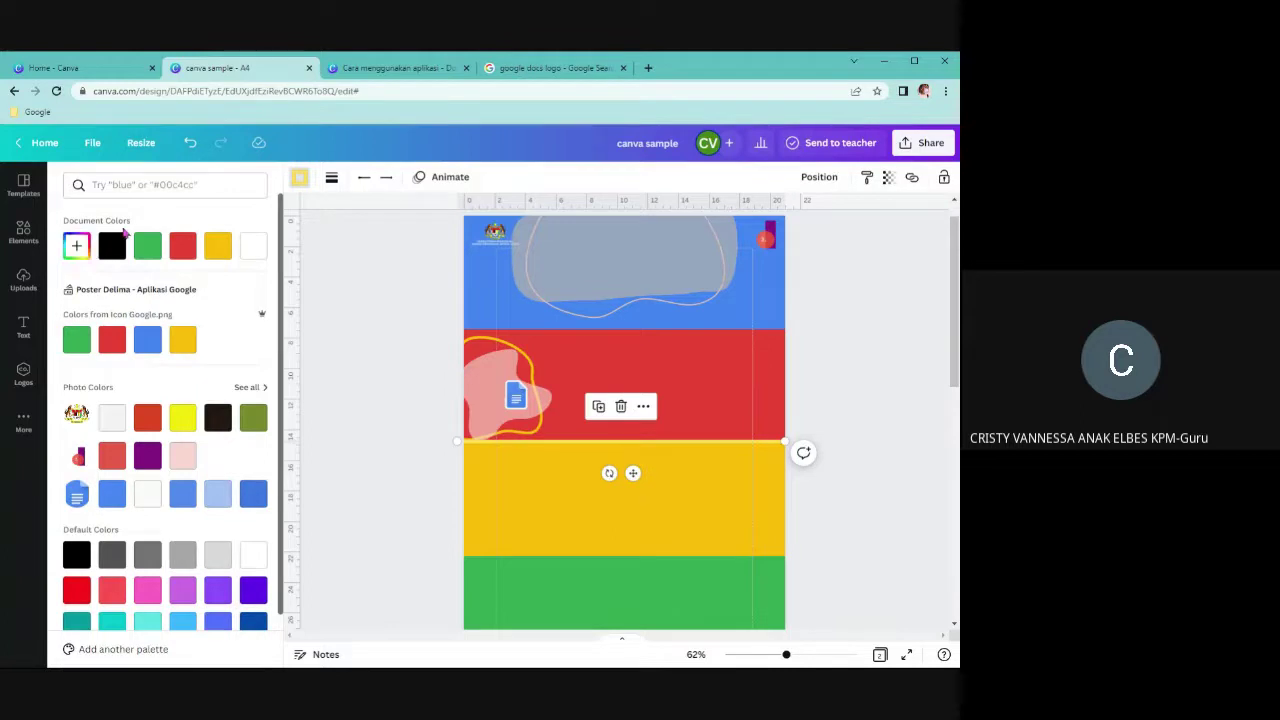
Mix a custom color for the divider line, trying yellow shades such as #FFEC3E and settling on a light salmon pink
{"action": "left_click", "coordinate": [76, 252]}
{"action": "left_click_drag", "start_coordinate": [179, 292], "coordinate": [206, 279]}
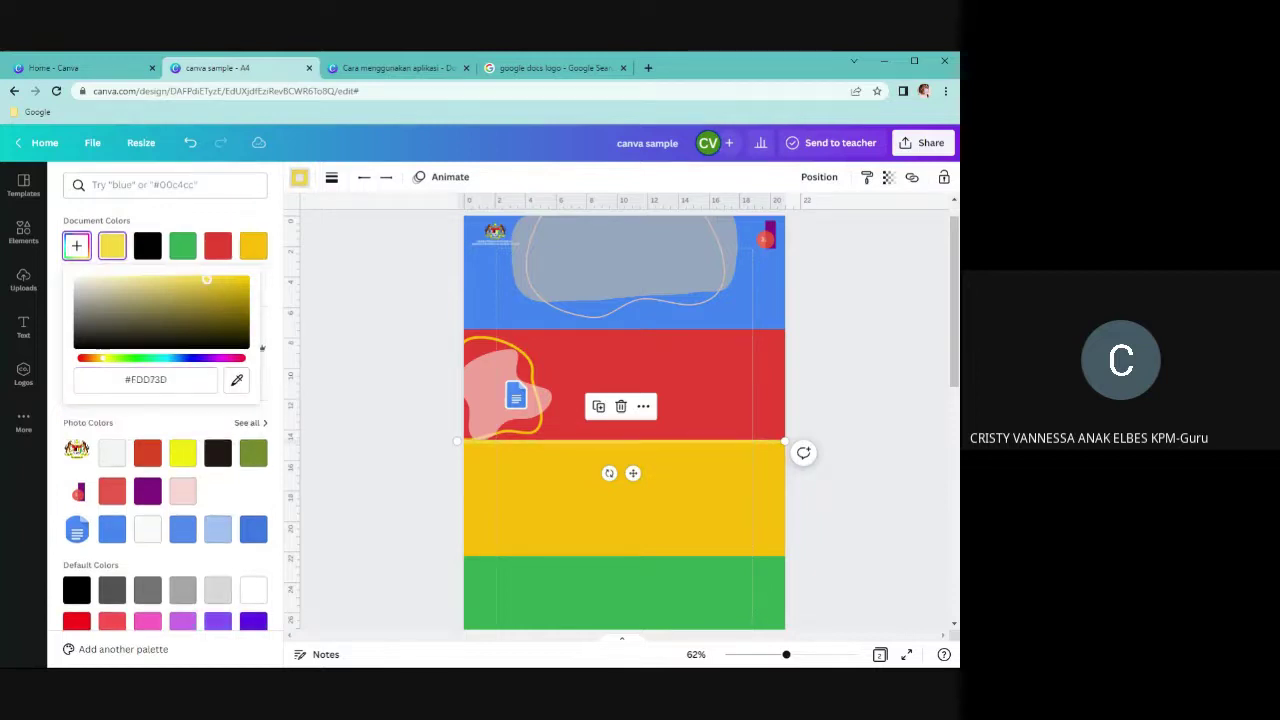
{"action": "left_click_drag", "start_coordinate": [104, 357], "coordinate": [107, 357]}
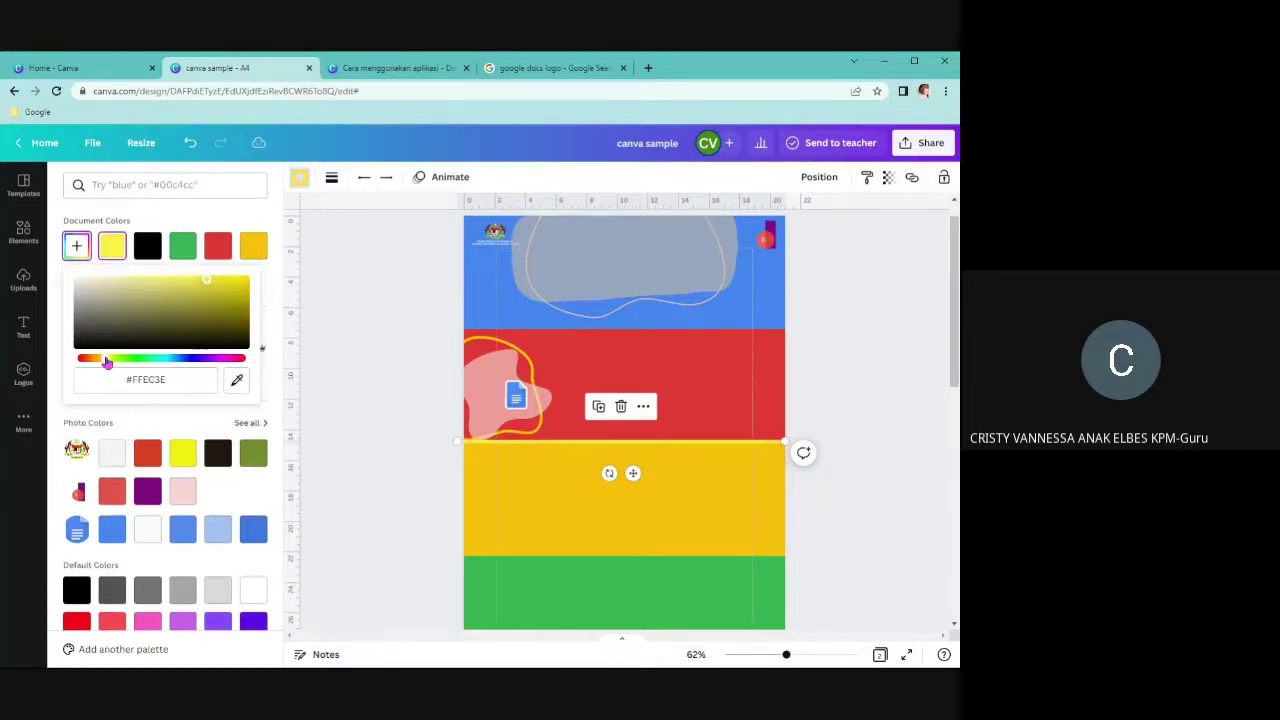
{"action": "left_click_drag", "start_coordinate": [206, 280], "coordinate": [216, 280]}
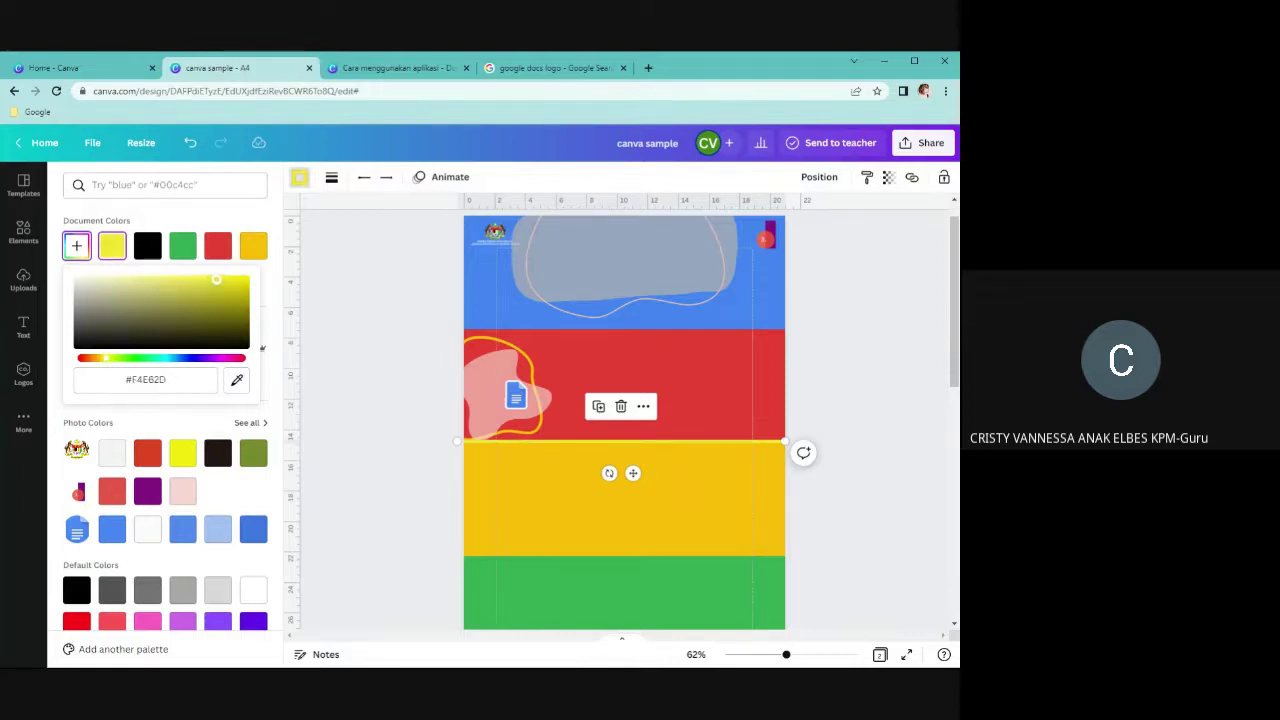
{"action": "mouse_move", "coordinate": [106, 360]}
{"action": "left_mouse_down"}
{"action": "mouse_move", "coordinate": [76, 368]}
{"action": "mouse_move", "coordinate": [86, 364]}
{"action": "left_mouse_up"}
{"action": "left_click_drag", "start_coordinate": [218, 289], "coordinate": [166, 279]}
{"action": "left_click", "coordinate": [846, 403]}
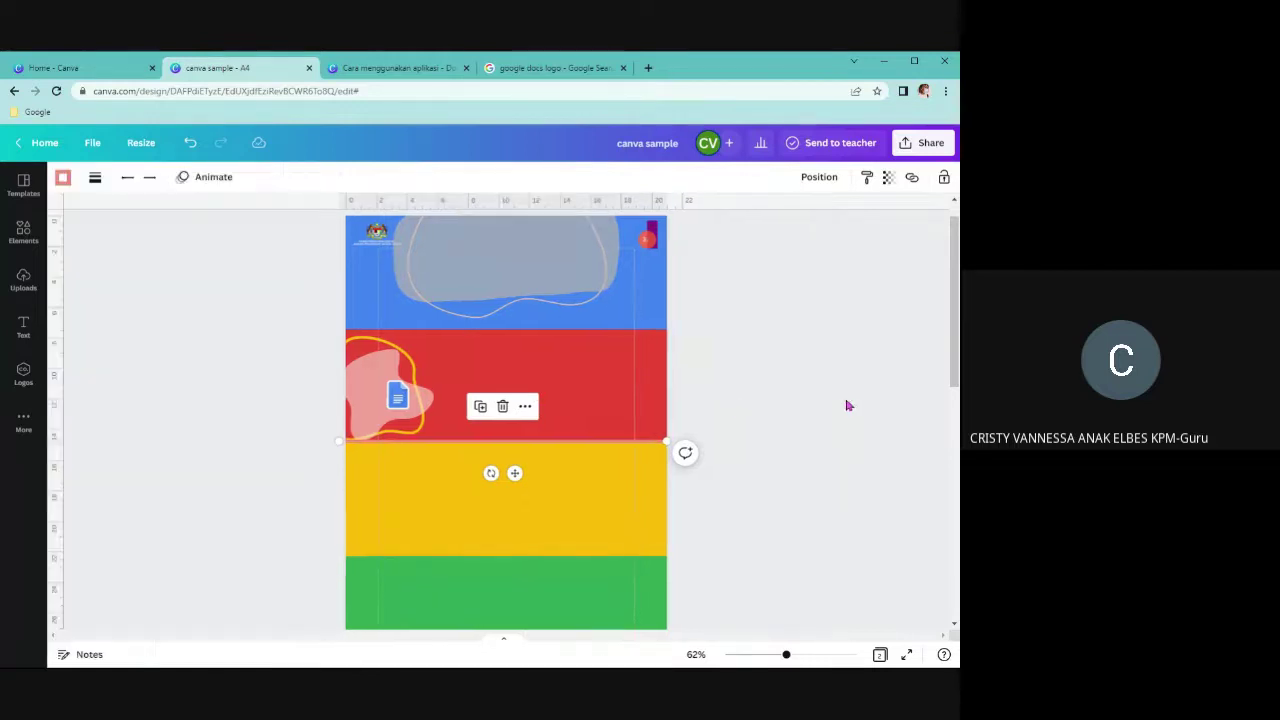
Unlock the yellow outline shape in the red band, nudge it slightly to the left and lock it again
{"action": "left_click", "coordinate": [421, 386]}
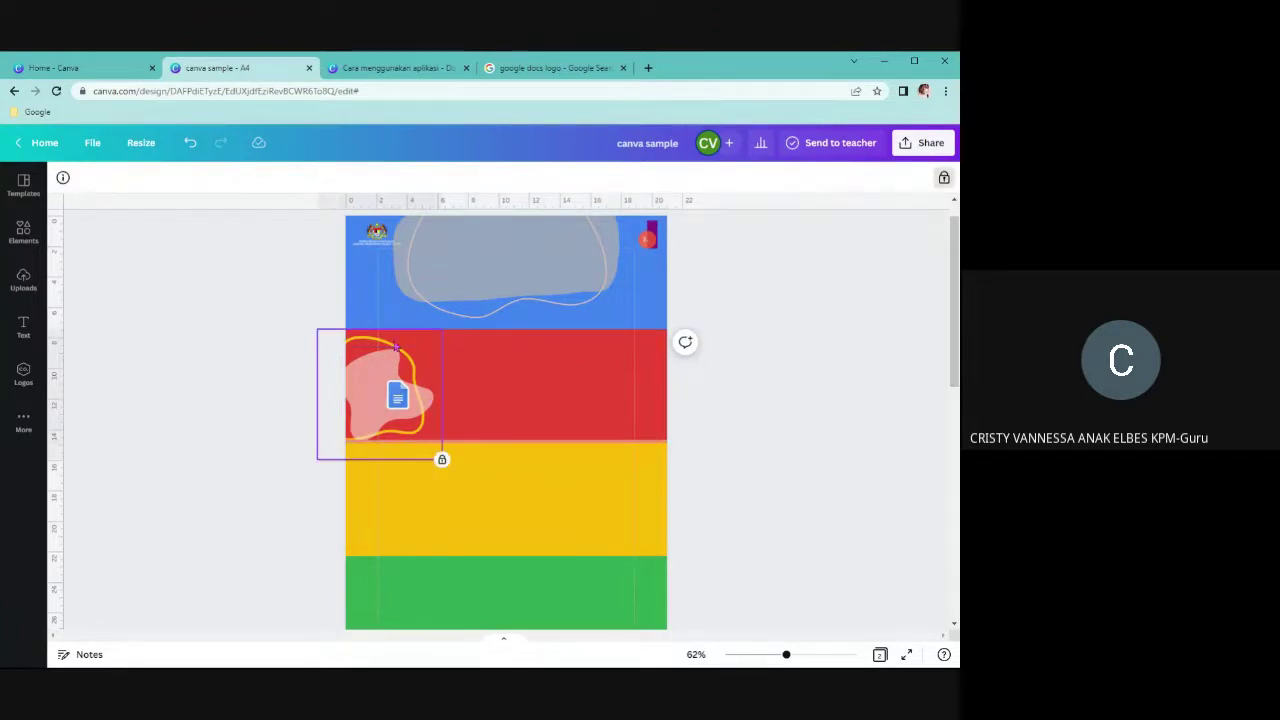
{"action": "left_click", "coordinate": [943, 178]}
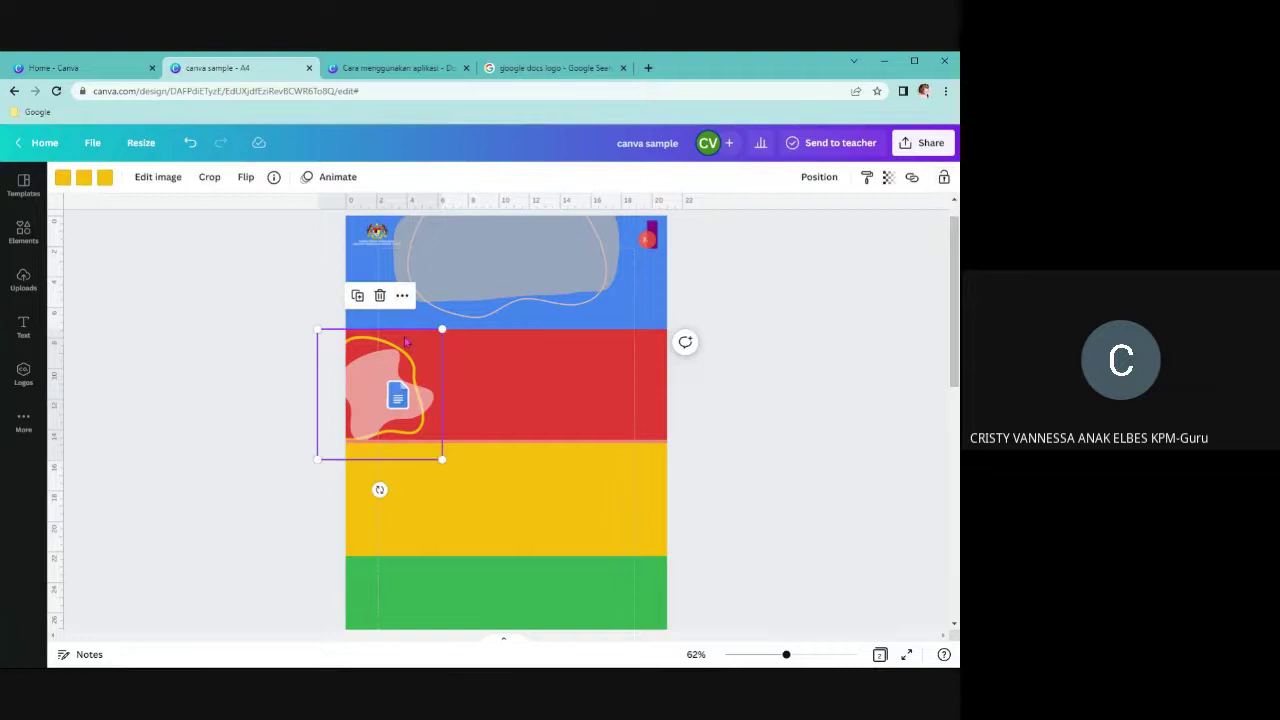
{"action": "left_click_drag", "start_coordinate": [406, 343], "coordinate": [400, 354]}
{"action": "left_click_drag", "start_coordinate": [405, 344], "coordinate": [423, 341]}
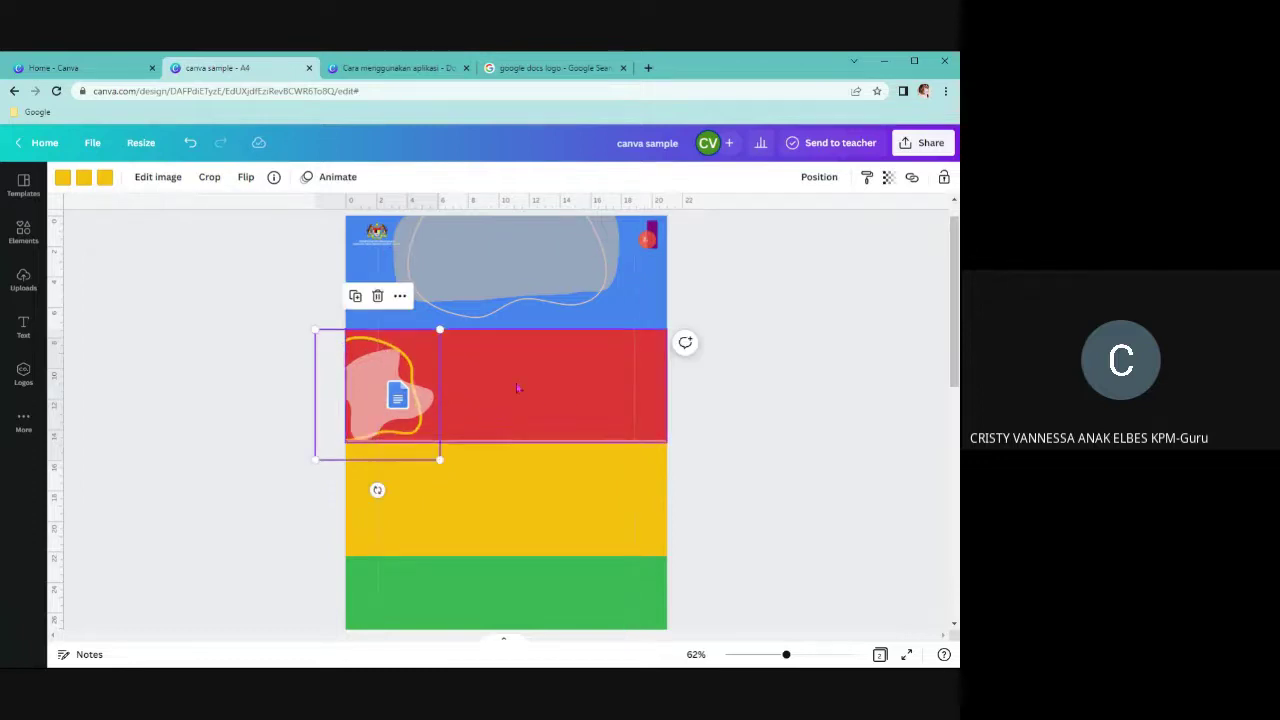
{"action": "left_click", "coordinate": [943, 177]}
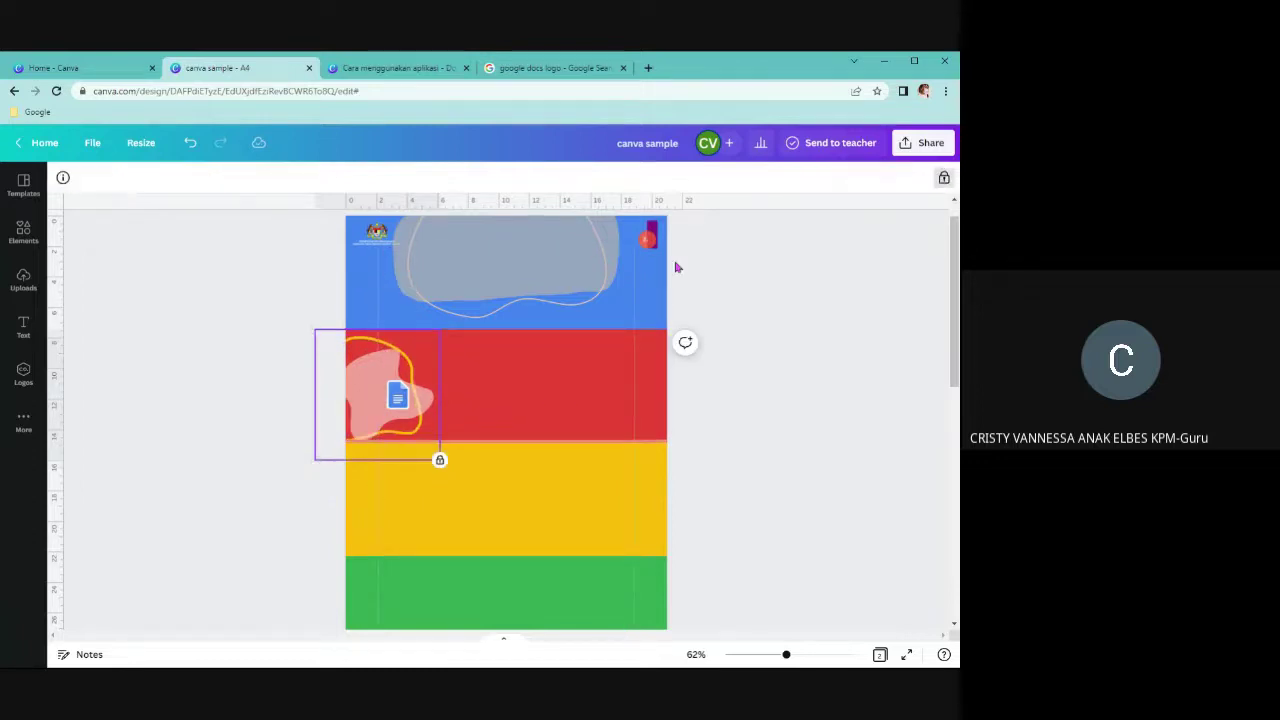
Unlock the pink blob behind the Google Docs icon and move it down so its lower tip overlaps the yellow band
{"action": "left_click", "coordinate": [368, 394]}
{"action": "left_click", "coordinate": [943, 179]}
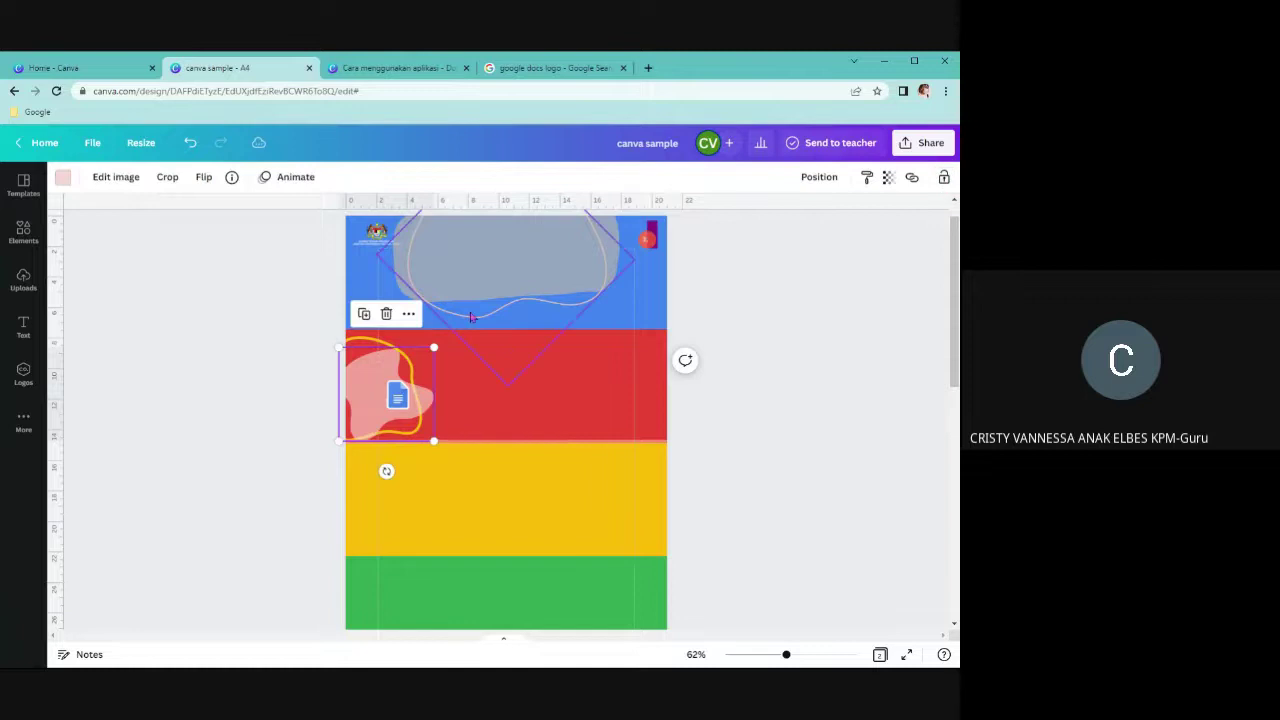
{"action": "left_click_drag", "start_coordinate": [388, 398], "coordinate": [388, 417]}
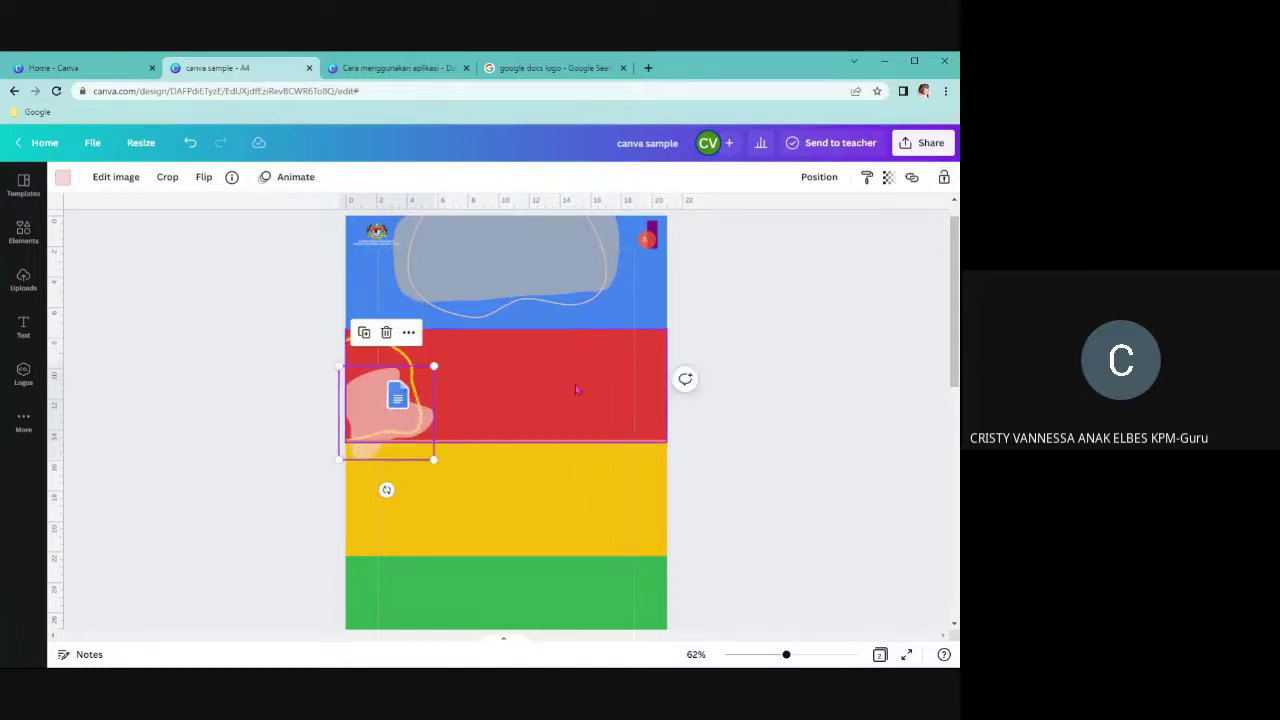
{"action": "left_click", "coordinate": [774, 380]}
{"action": "left_click", "coordinate": [797, 655]}
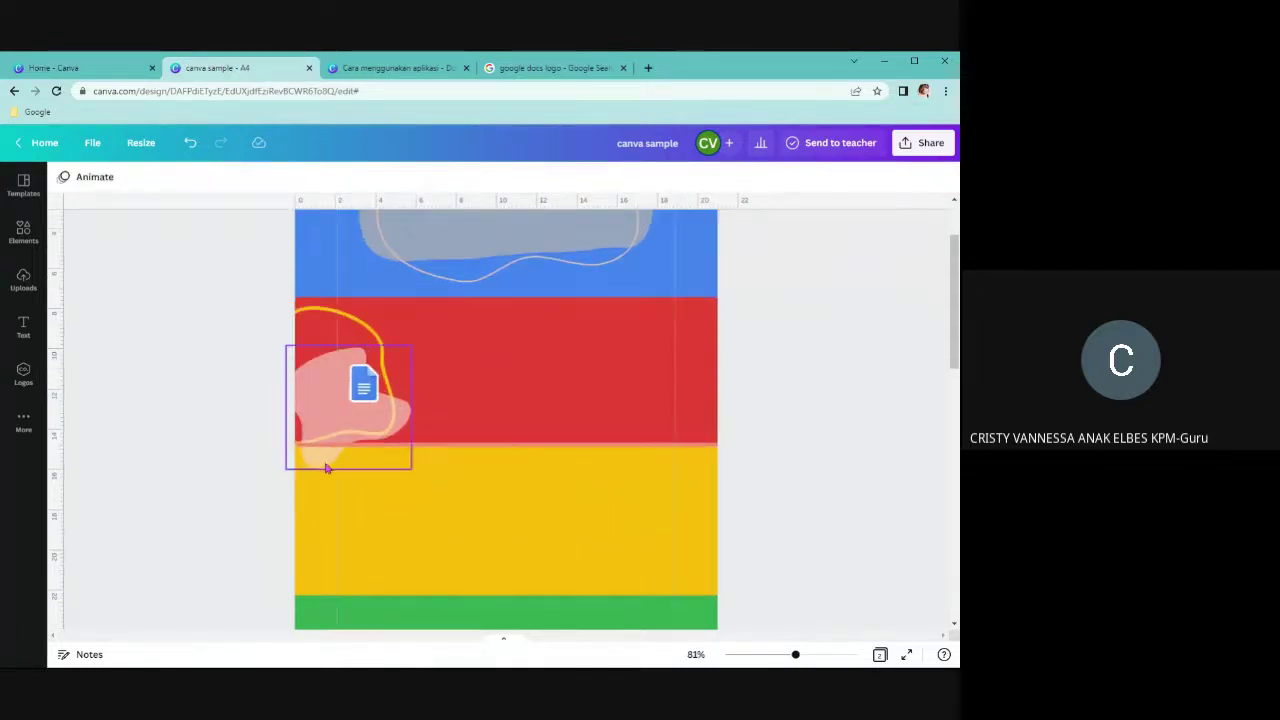
{"action": "left_click", "coordinate": [335, 451]}
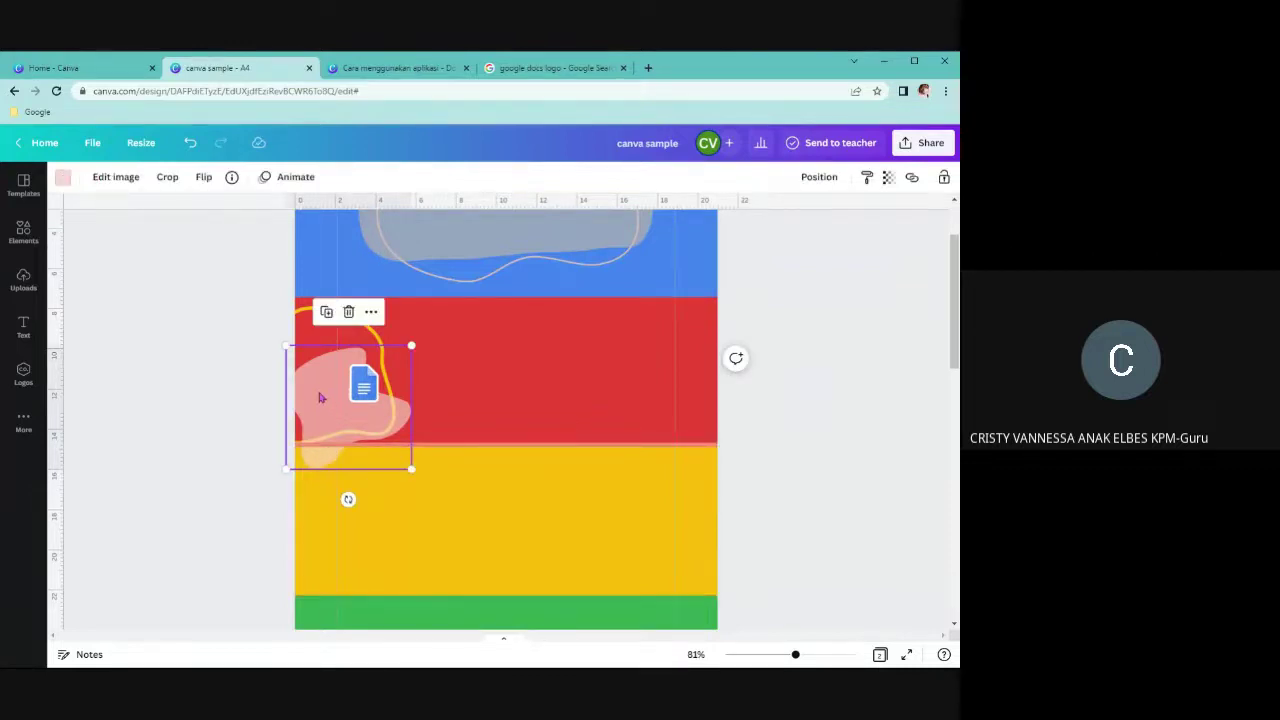
{"action": "mouse_move", "coordinate": [320, 398]}
{"action": "left_mouse_down"}
{"action": "mouse_move", "coordinate": [320, 375]}
{"action": "mouse_move", "coordinate": [320, 387]}
{"action": "left_mouse_up"}
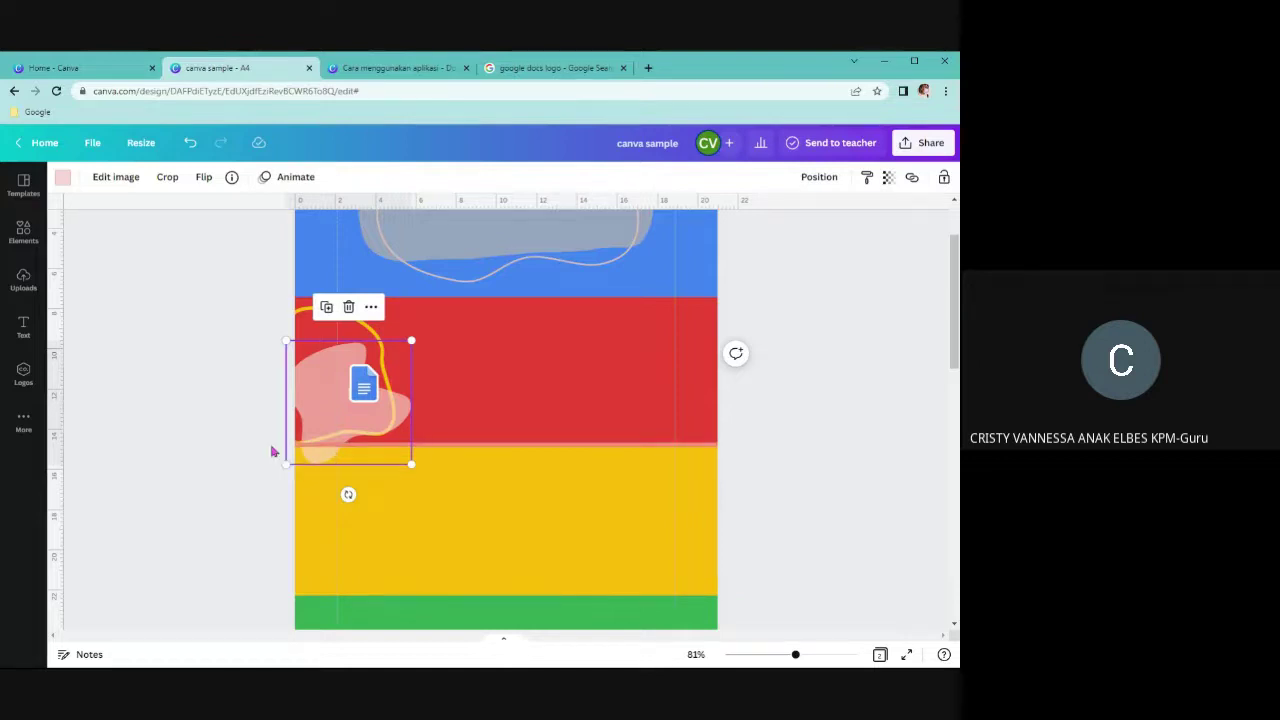
Crop the bottom of the pink blob so it ends at the divider line between the red and yellow bands
{"action": "left_click", "coordinate": [167, 177]}
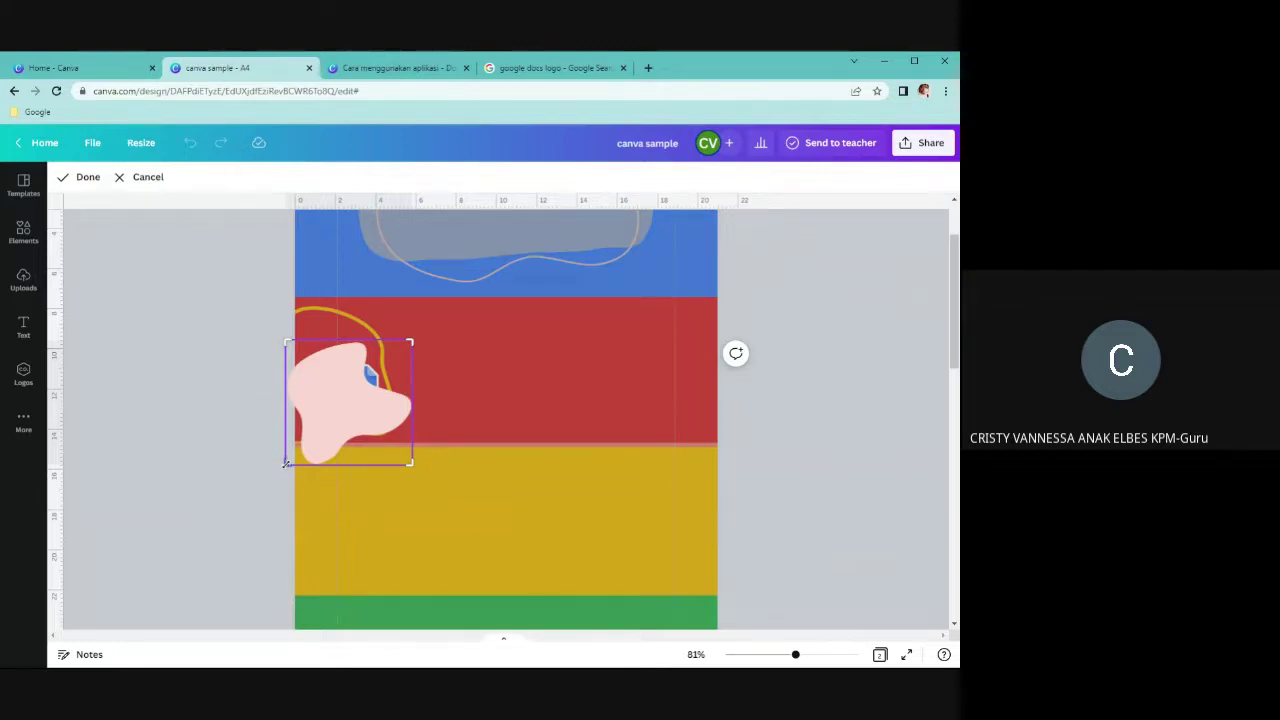
{"action": "left_click_drag", "start_coordinate": [286, 463], "coordinate": [287, 440]}
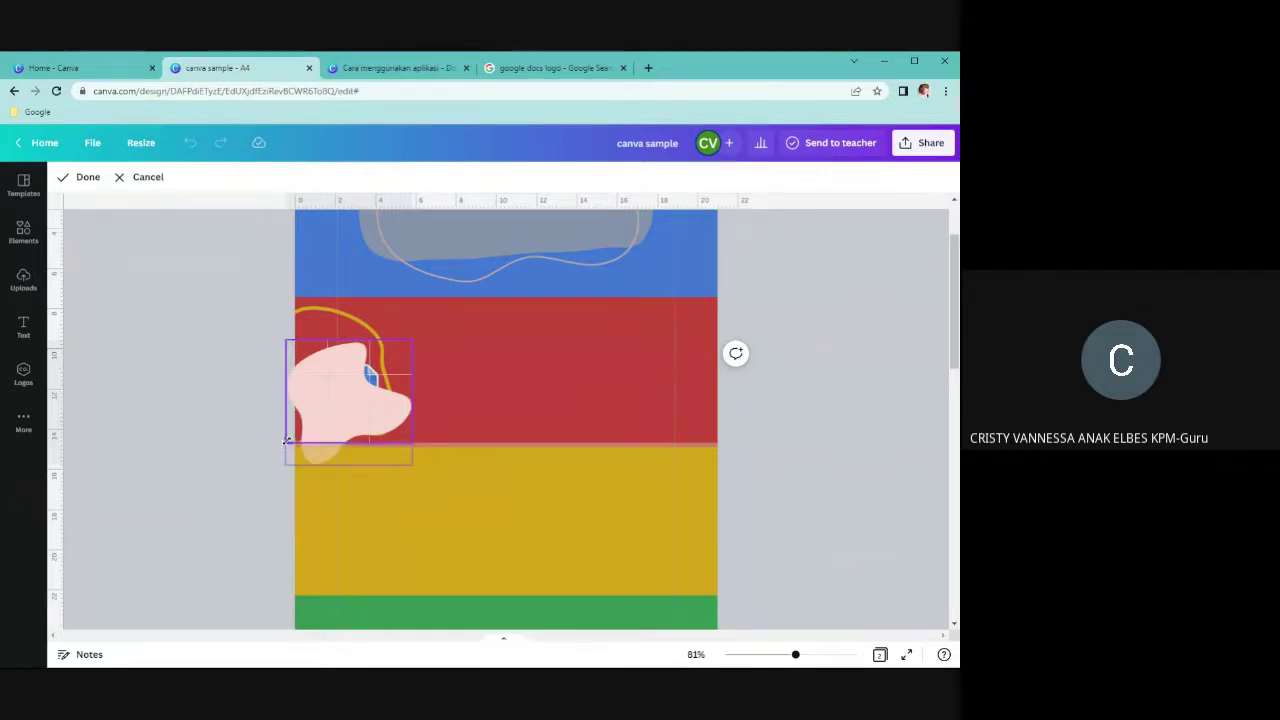
{"action": "left_click", "coordinate": [229, 446]}
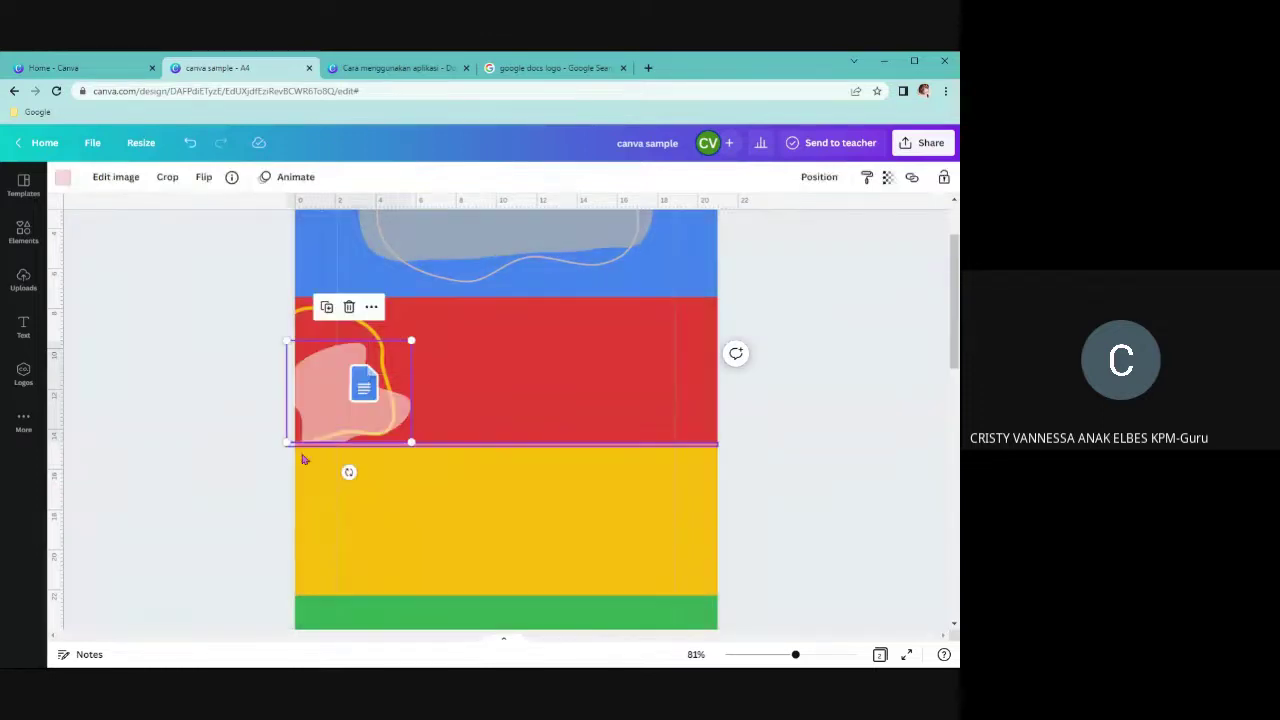
{"action": "left_click", "coordinate": [820, 477]}
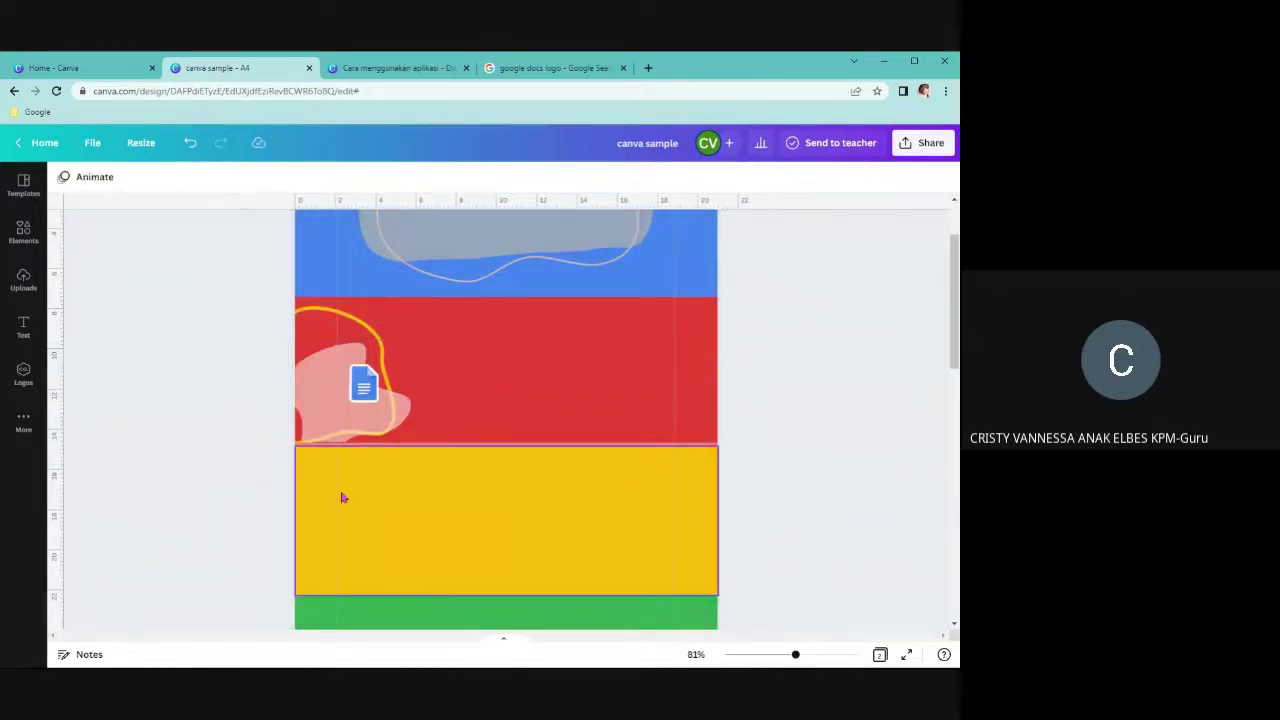
Review the decorated red band and the divider line on the page, and switch to the "Cara menggunakan aplikasi" design for comparison
{"action": "scroll", "coordinate": [682, 376], "scroll_direction": "up", "scroll_amount": 1}
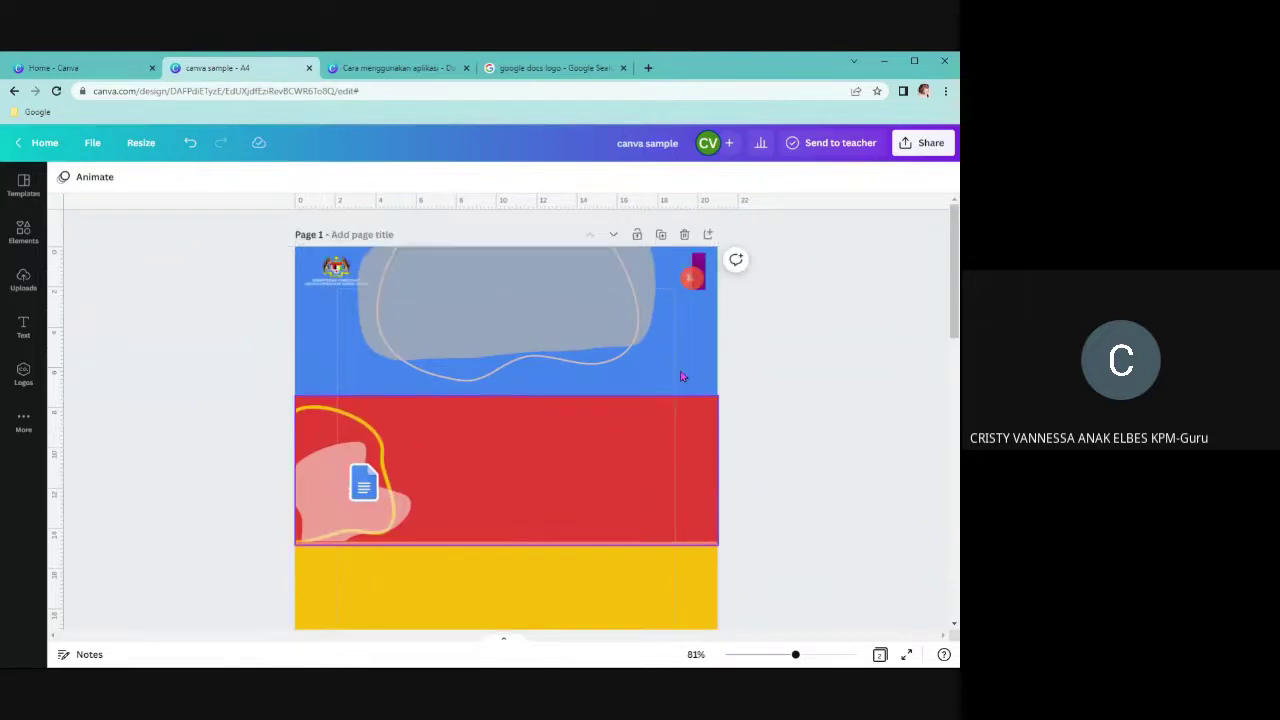
{"action": "left_click_drag", "start_coordinate": [795, 654], "coordinate": [800, 654]}
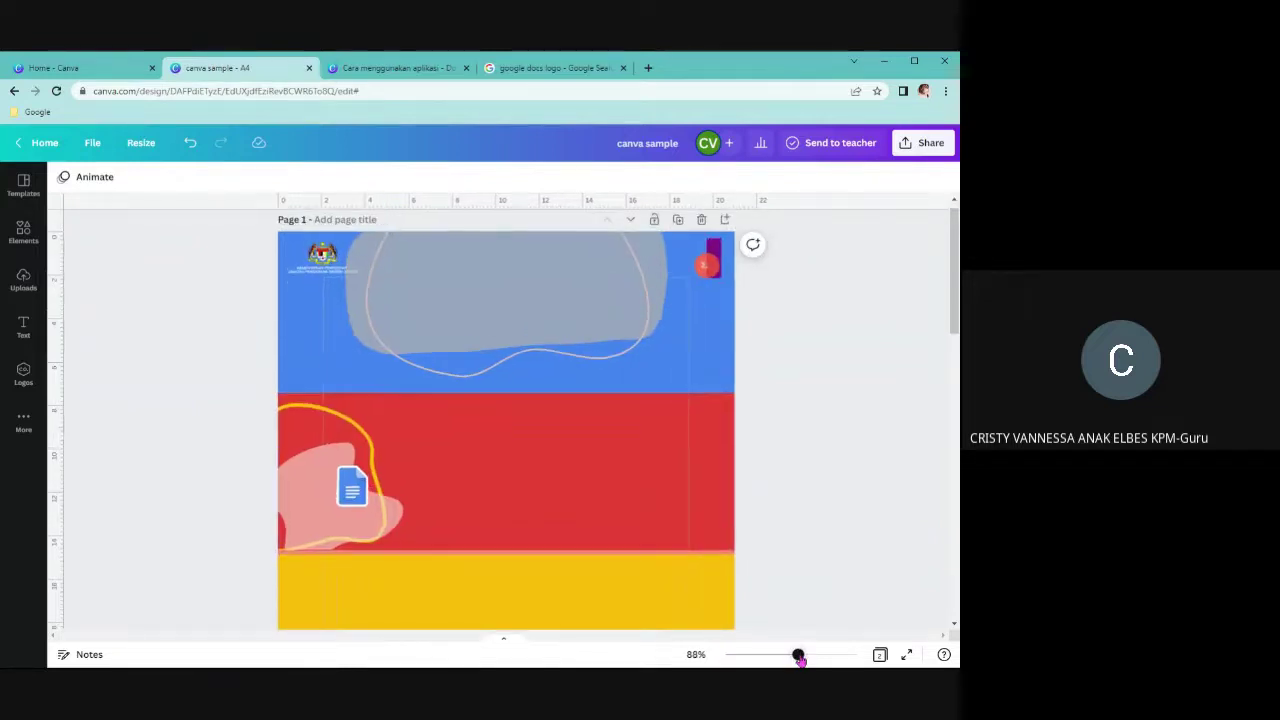
{"action": "scroll", "coordinate": [850, 343], "scroll_direction": "up", "scroll_amount": 1}
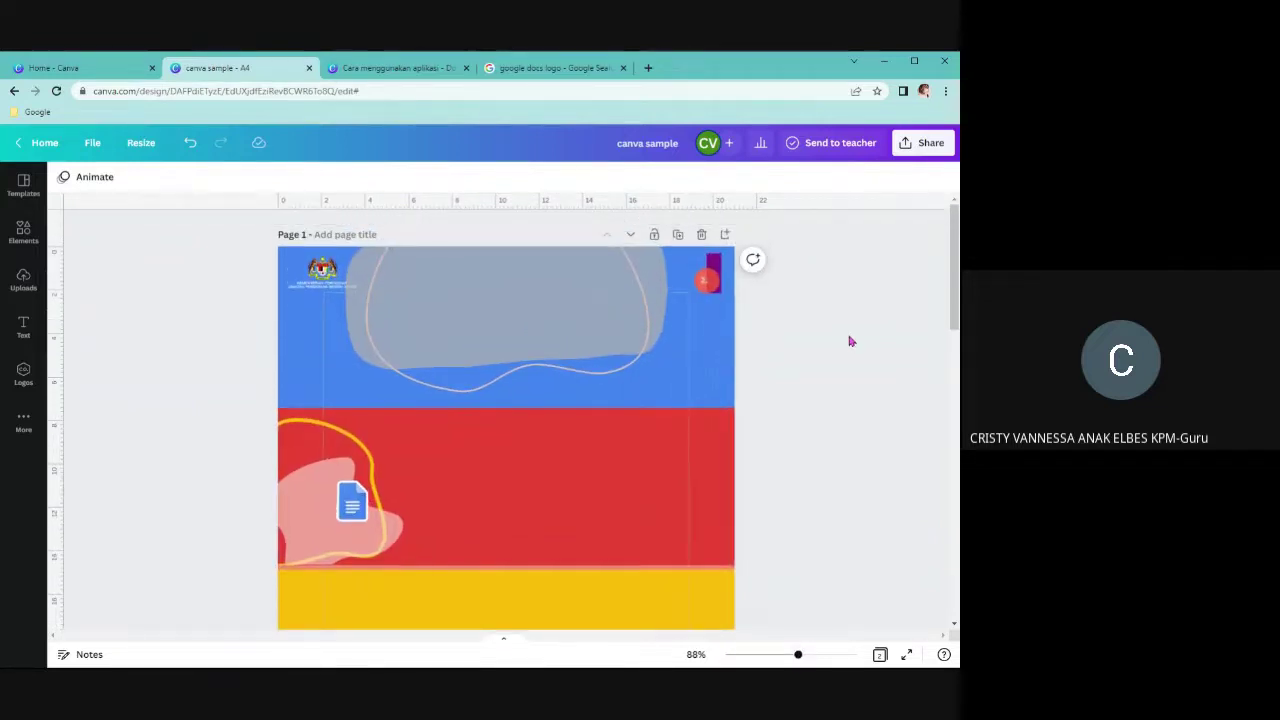
{"action": "scroll", "coordinate": [850, 342], "scroll_direction": "down", "scroll_amount": 3}
{"action": "scroll", "coordinate": [849, 340], "scroll_direction": "up", "scroll_amount": 3}
{"action": "scroll", "coordinate": [846, 335], "scroll_direction": "down", "scroll_amount": 3}
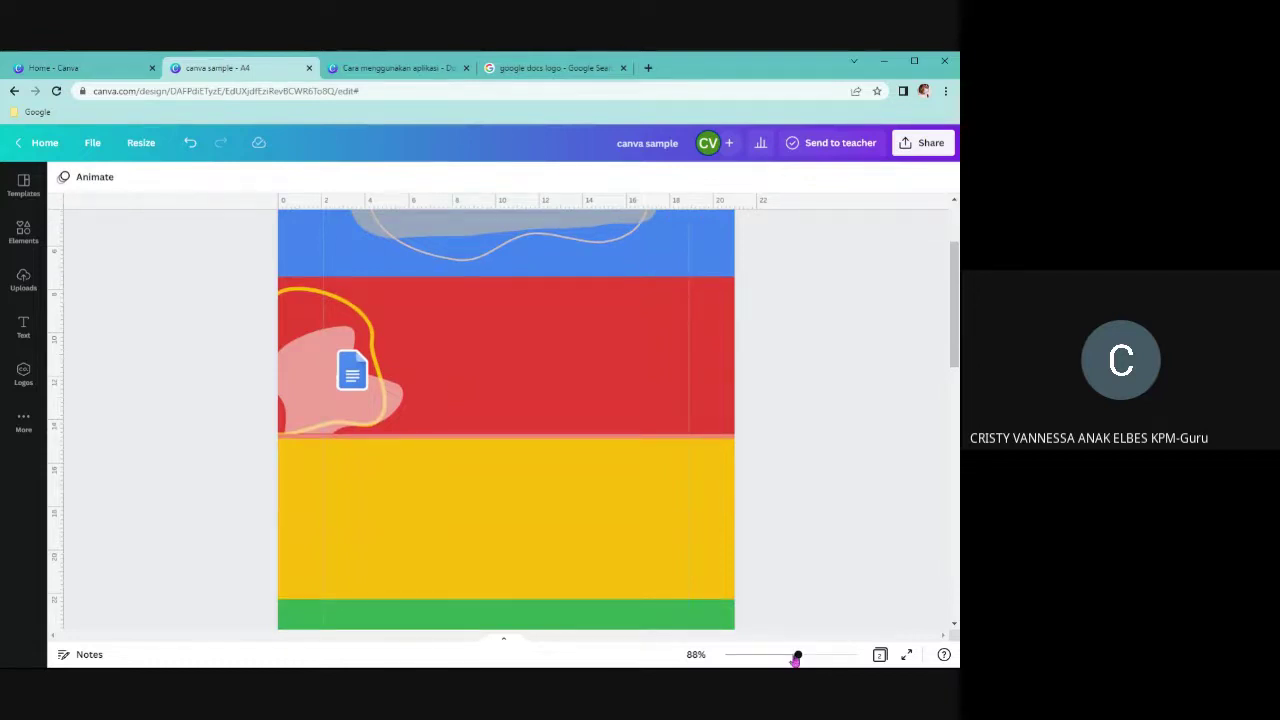
{"action": "left_click_drag", "start_coordinate": [798, 654], "coordinate": [786, 654]}
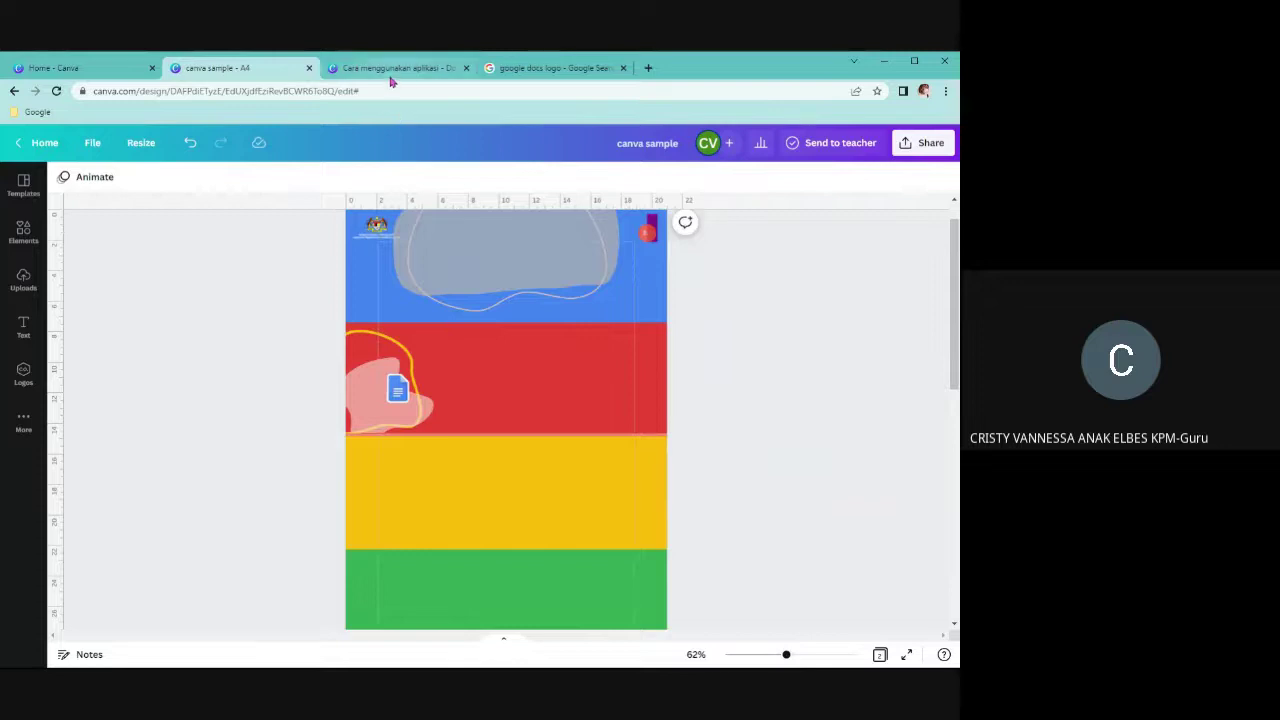
{"action": "left_click", "coordinate": [392, 70]}
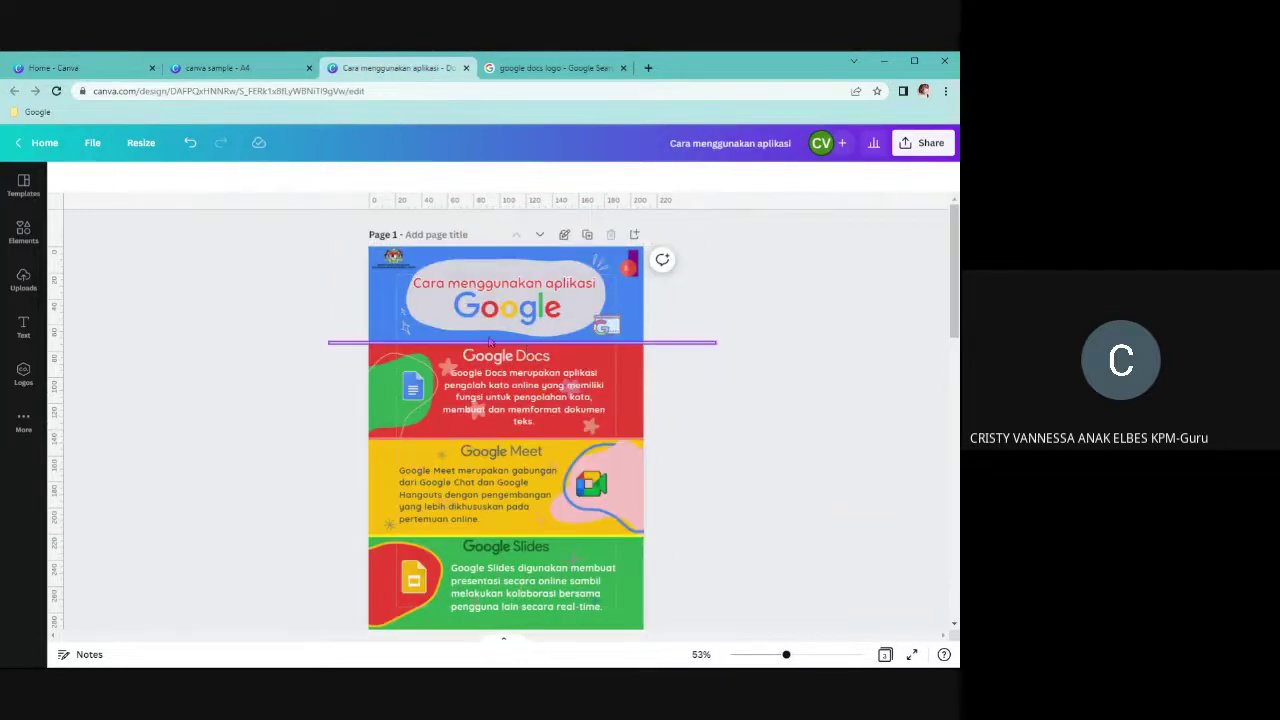
Review the three pages of the "Cara menggunakan aplikasi" reference design, from the colored bands to the Google Meet page
{"action": "scroll", "coordinate": [540, 455], "scroll_direction": "down", "scroll_amount": 2}
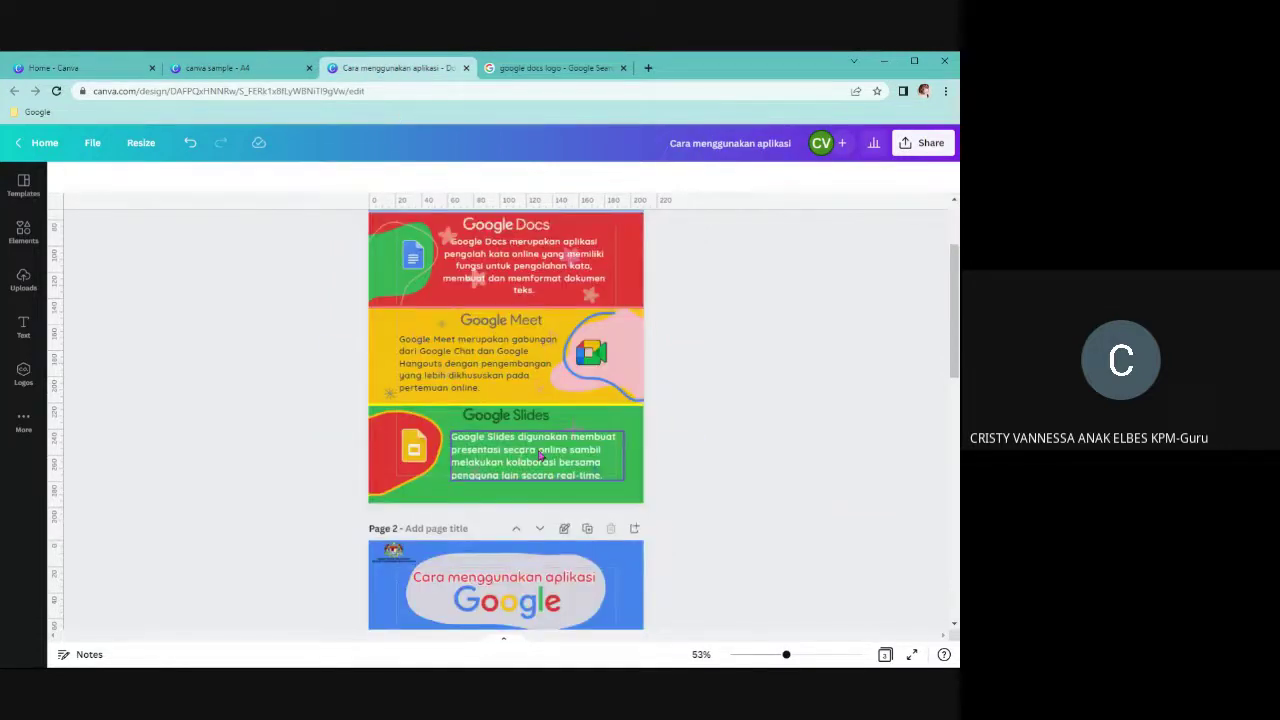
{"action": "scroll", "coordinate": [537, 453], "scroll_direction": "up", "scroll_amount": 2}
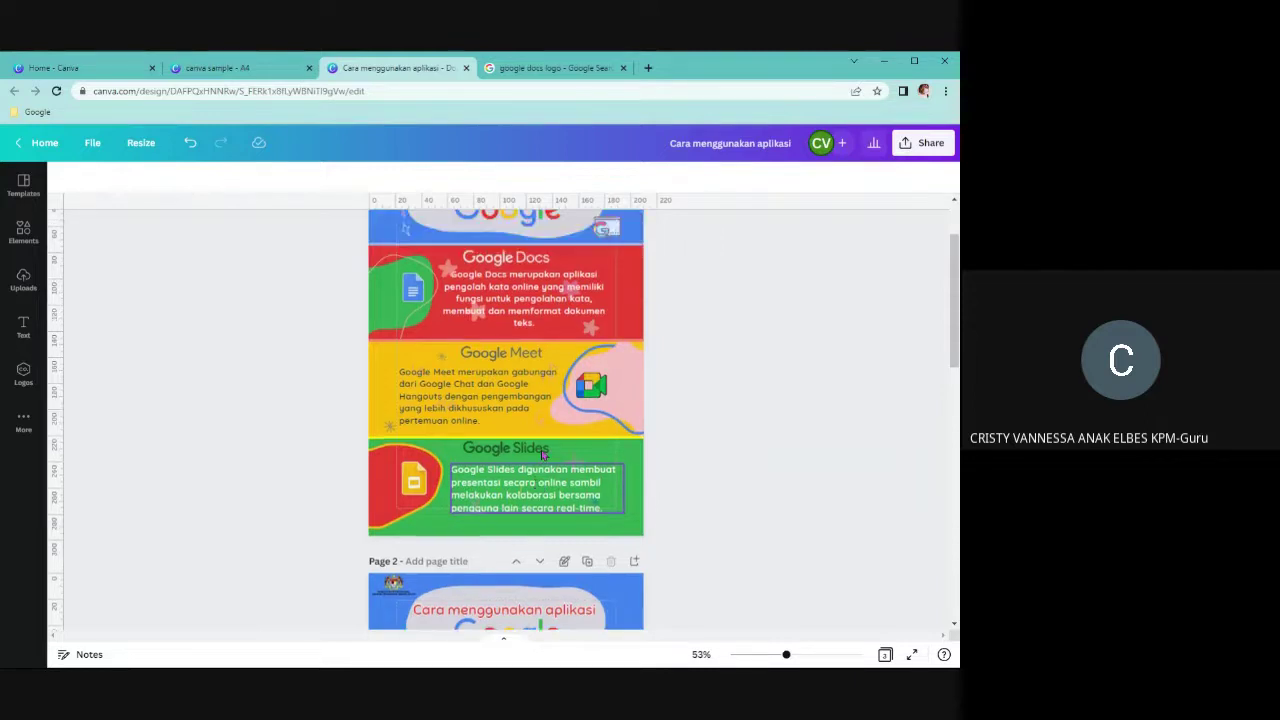
{"action": "scroll", "coordinate": [709, 436], "scroll_direction": "down", "scroll_amount": 1}
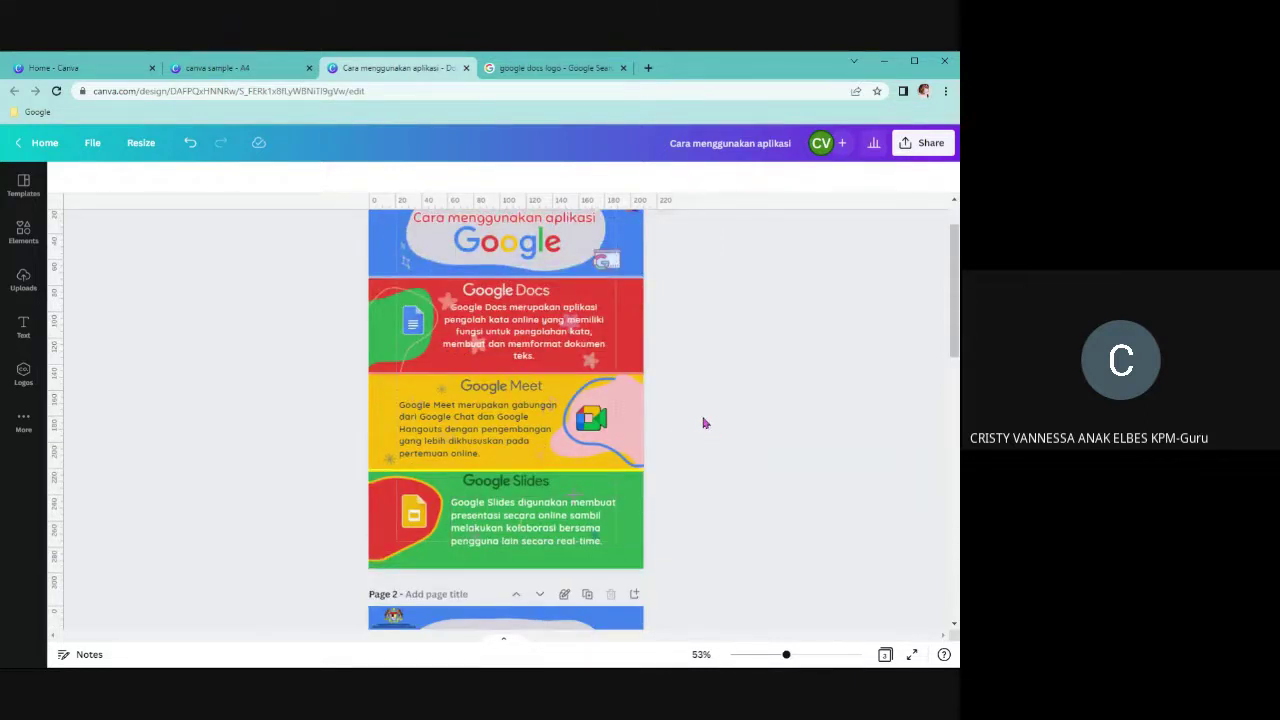
{"action": "scroll", "coordinate": [705, 412], "scroll_direction": "up", "scroll_amount": 1}
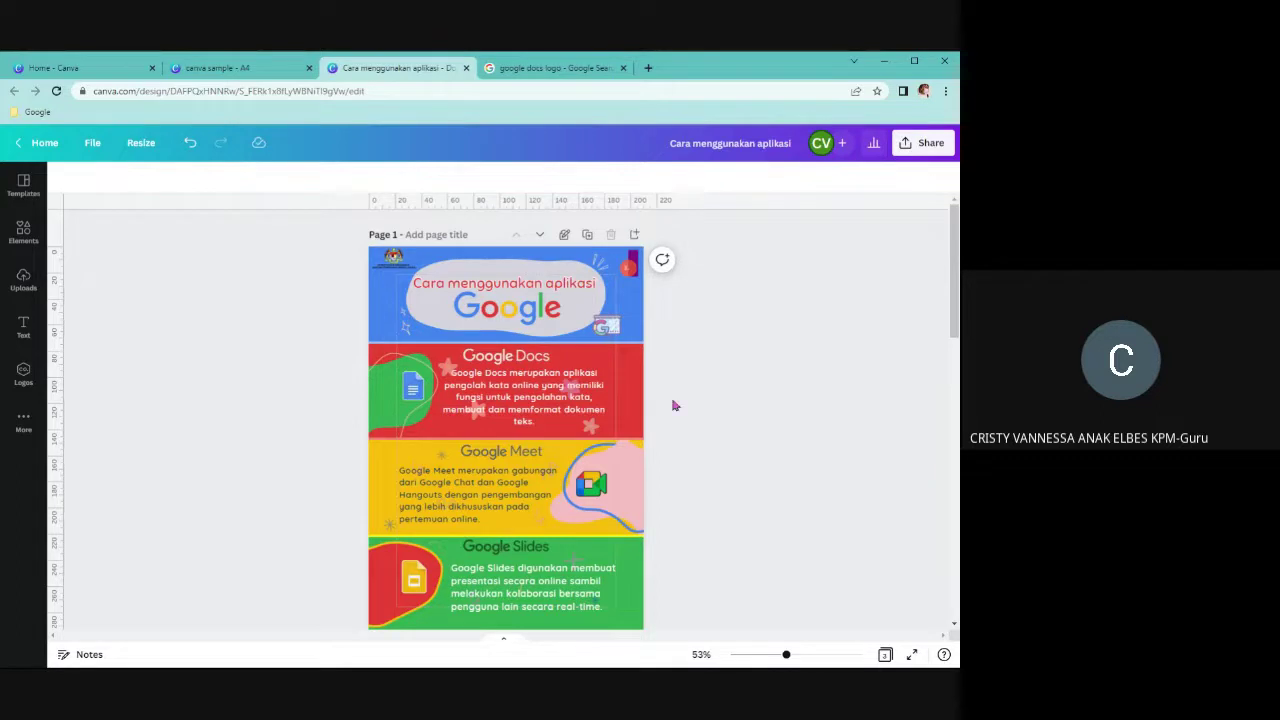
{"action": "left_click", "coordinate": [541, 394]}
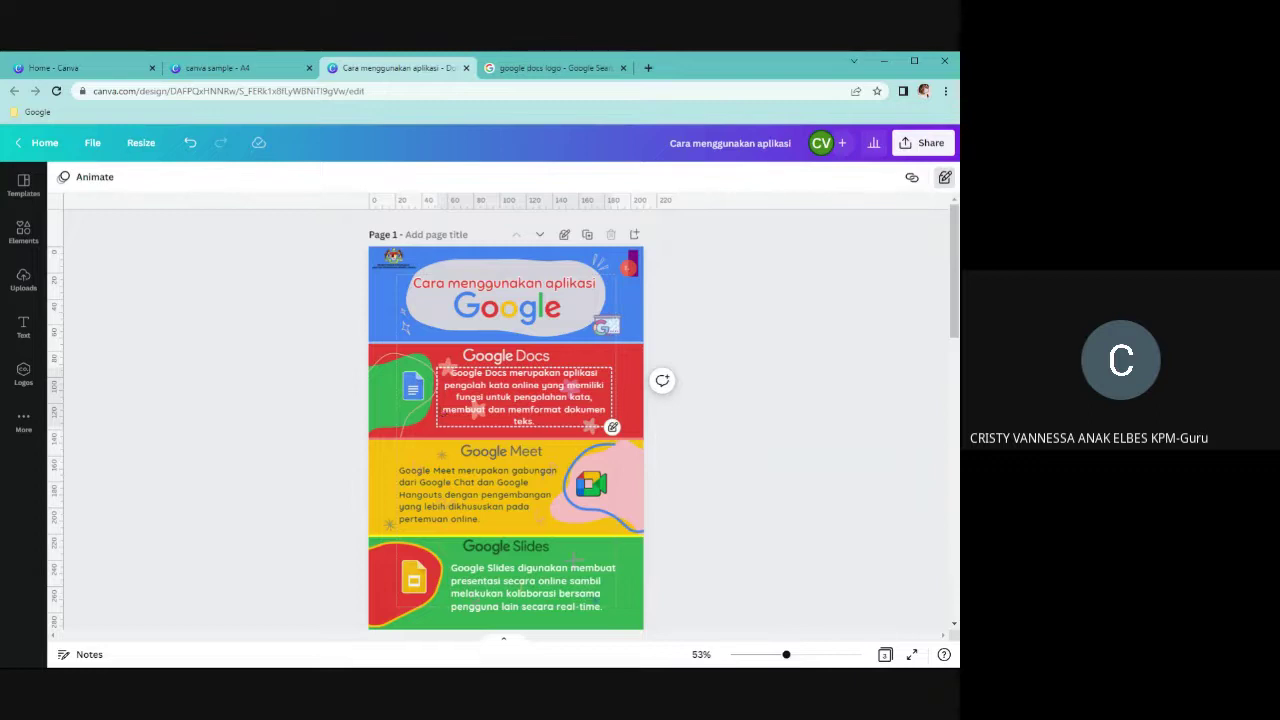
{"action": "scroll", "coordinate": [590, 463], "scroll_direction": "down", "scroll_amount": 5}
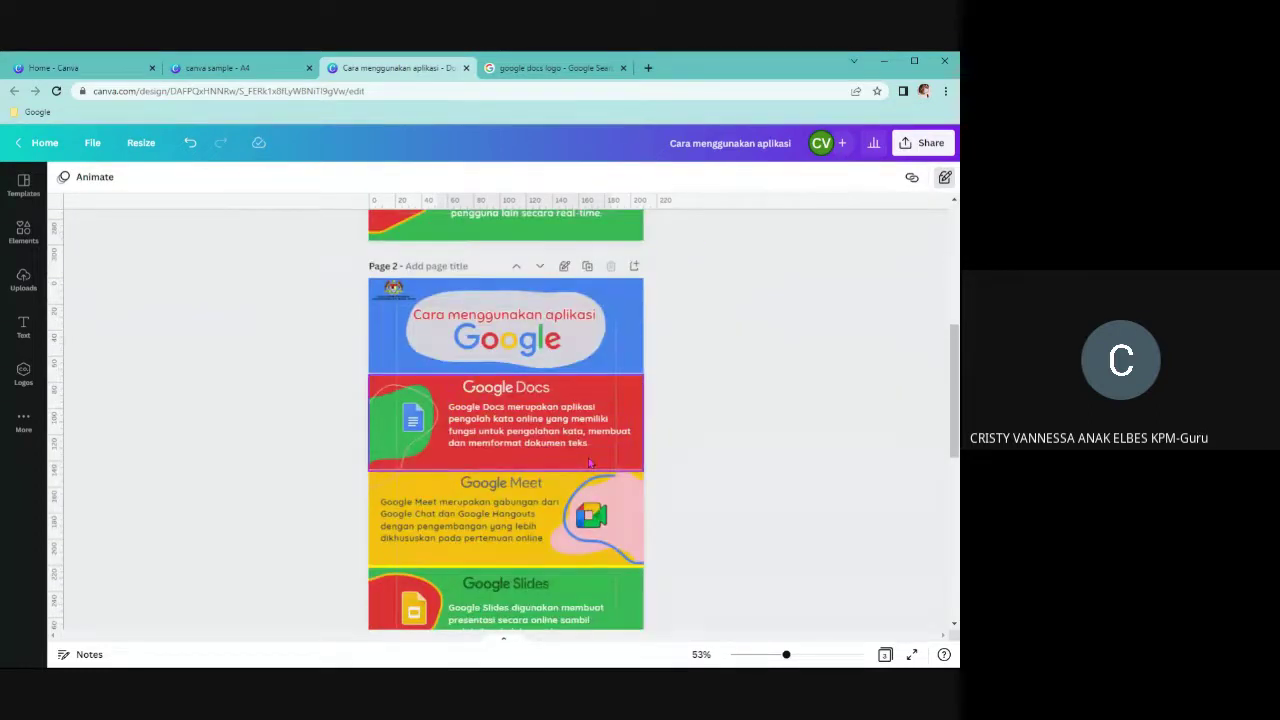
{"action": "scroll", "coordinate": [593, 465], "scroll_direction": "down", "scroll_amount": 5}
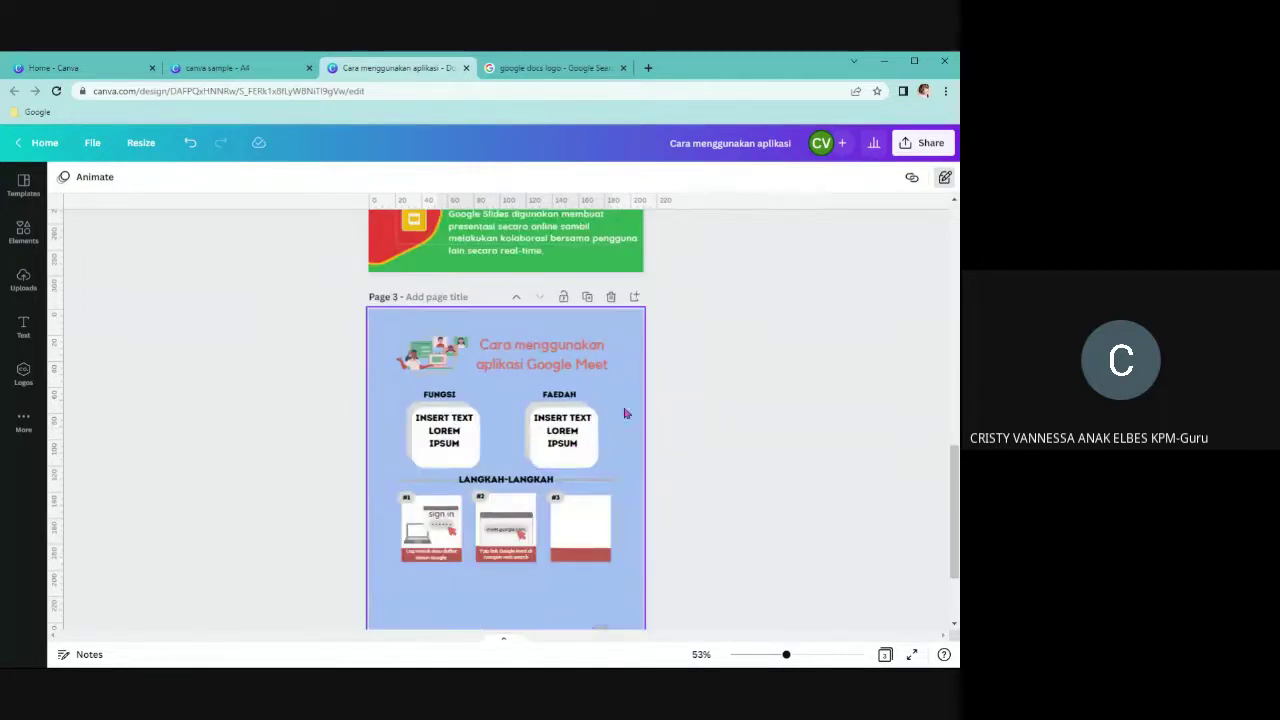
Set the caption under step #2 on page 3 to the Bukhari Script font
{"action": "left_click", "coordinate": [447, 432]}
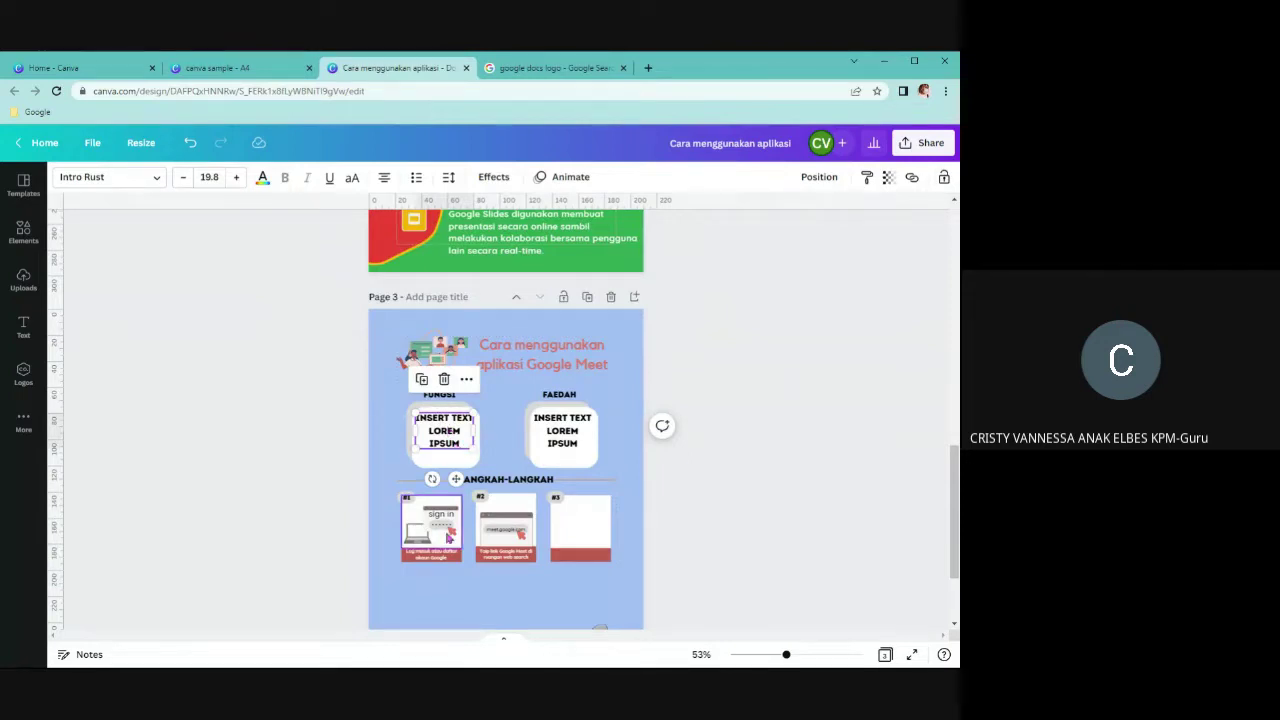
{"action": "scroll", "coordinate": [526, 586], "scroll_direction": "down", "scroll_amount": 1}
{"action": "left_click", "coordinate": [796, 656]}
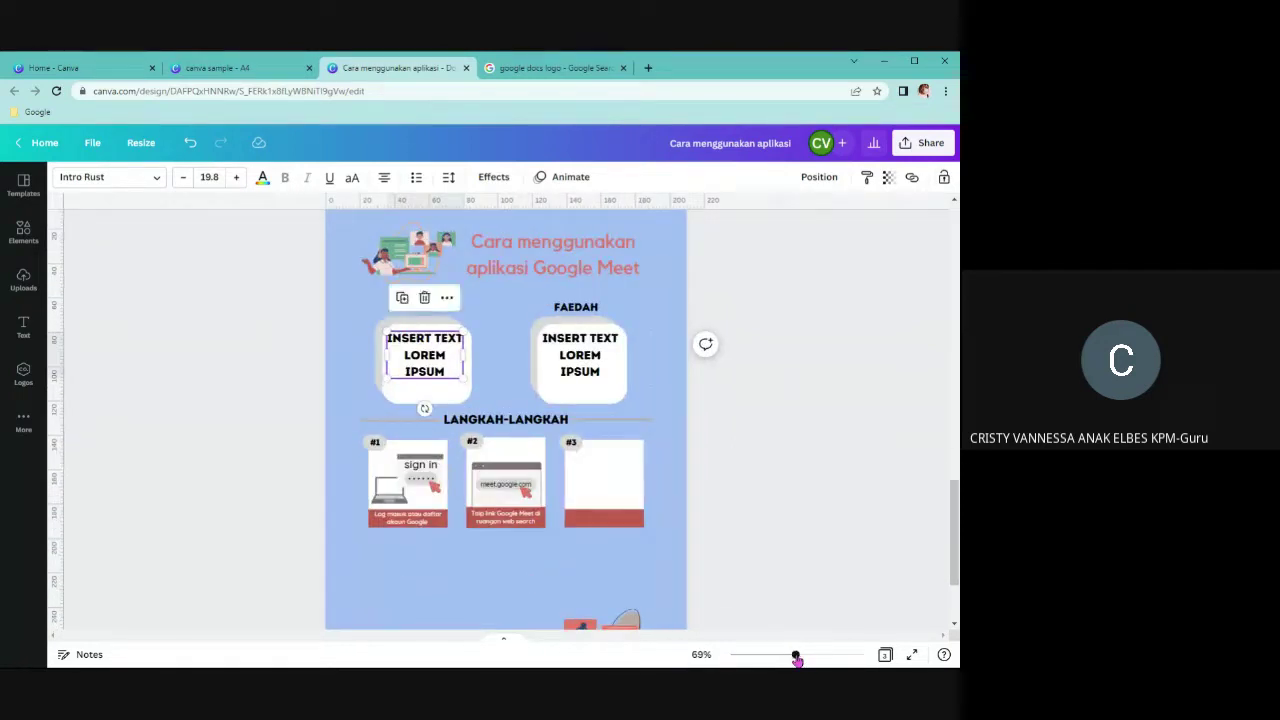
{"action": "left_click_drag", "start_coordinate": [797, 657], "coordinate": [808, 657]}
{"action": "scroll", "coordinate": [629, 532], "scroll_direction": "down", "scroll_amount": 1}
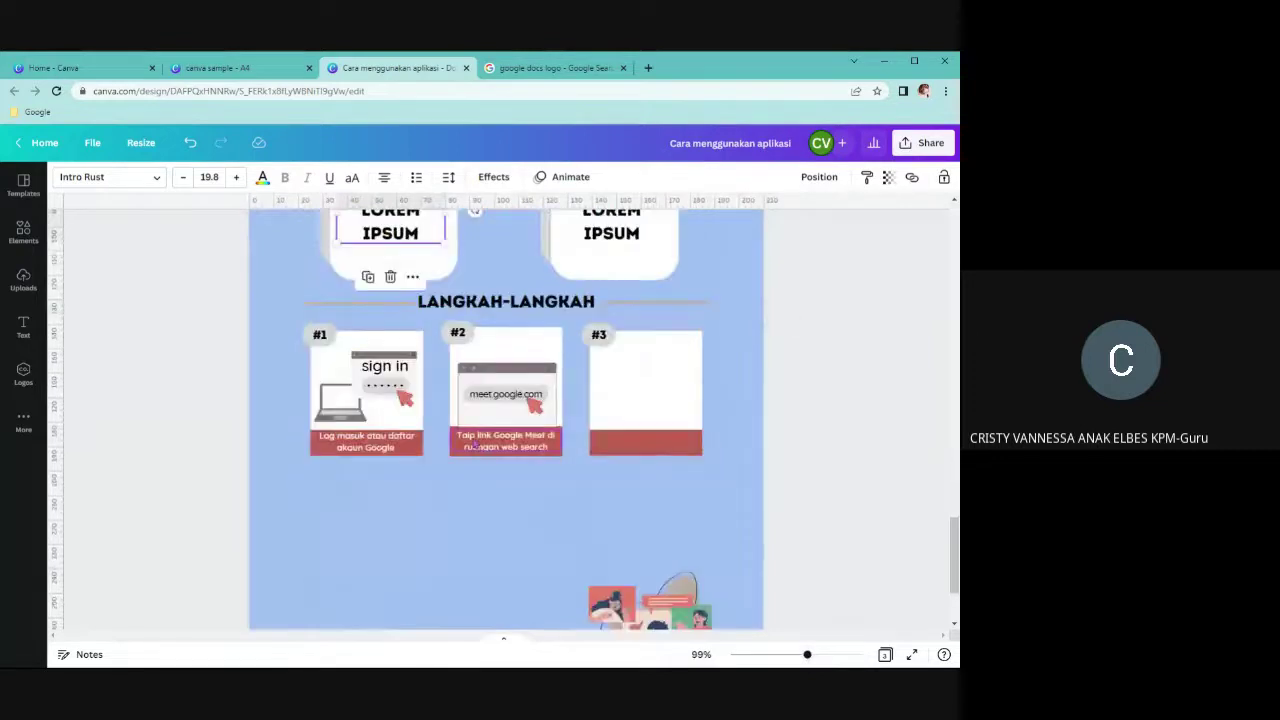
{"action": "left_click", "coordinate": [480, 453]}
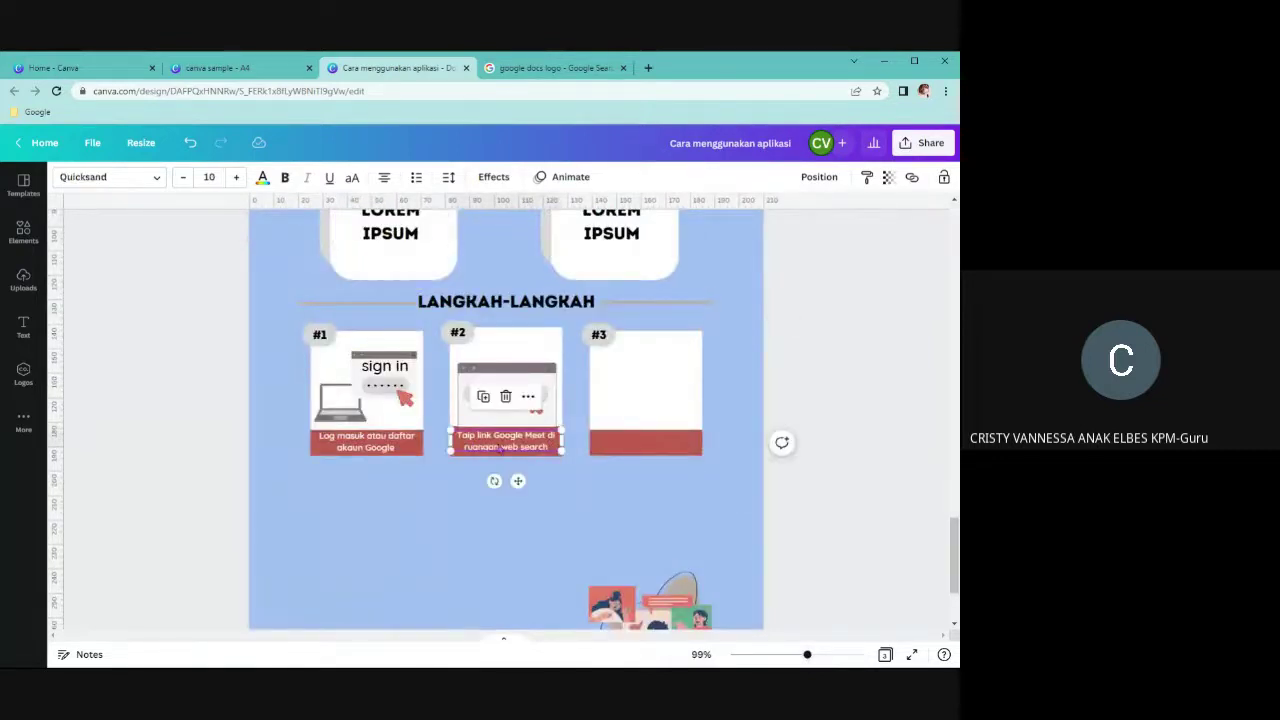
{"action": "left_click", "coordinate": [158, 180]}
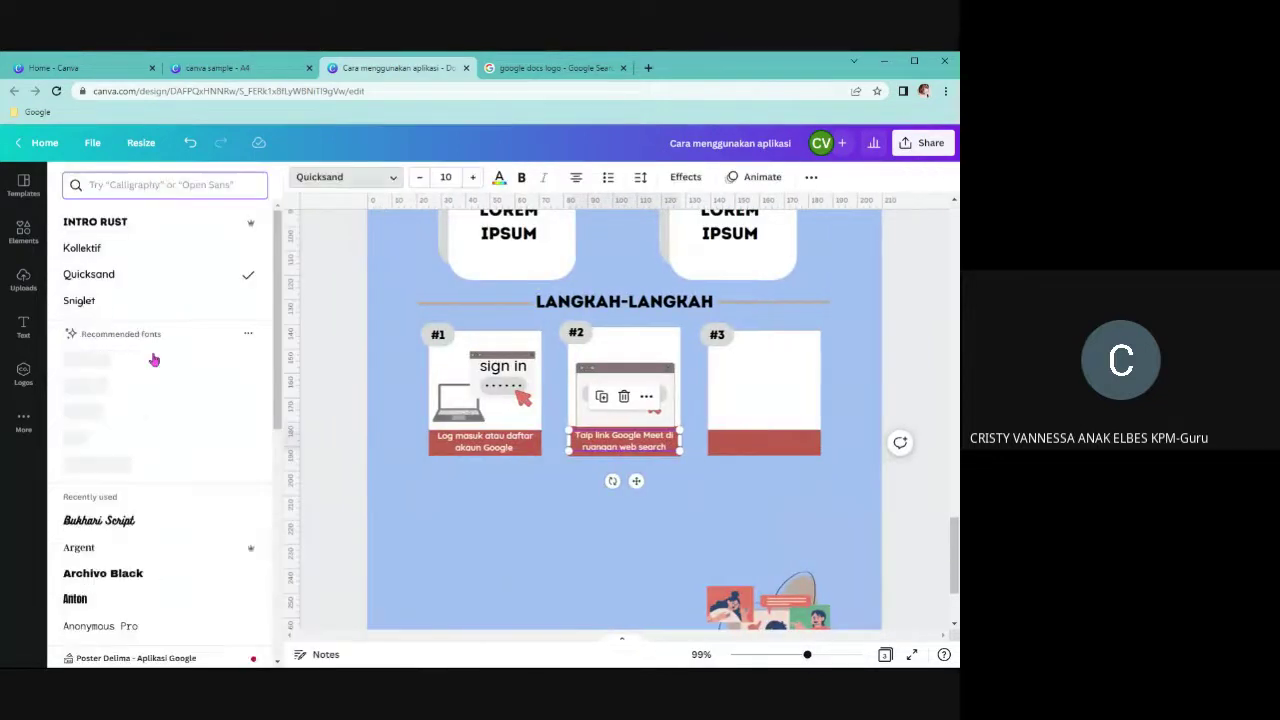
{"action": "scroll", "coordinate": [125, 315], "scroll_direction": "down", "scroll_amount": 1}
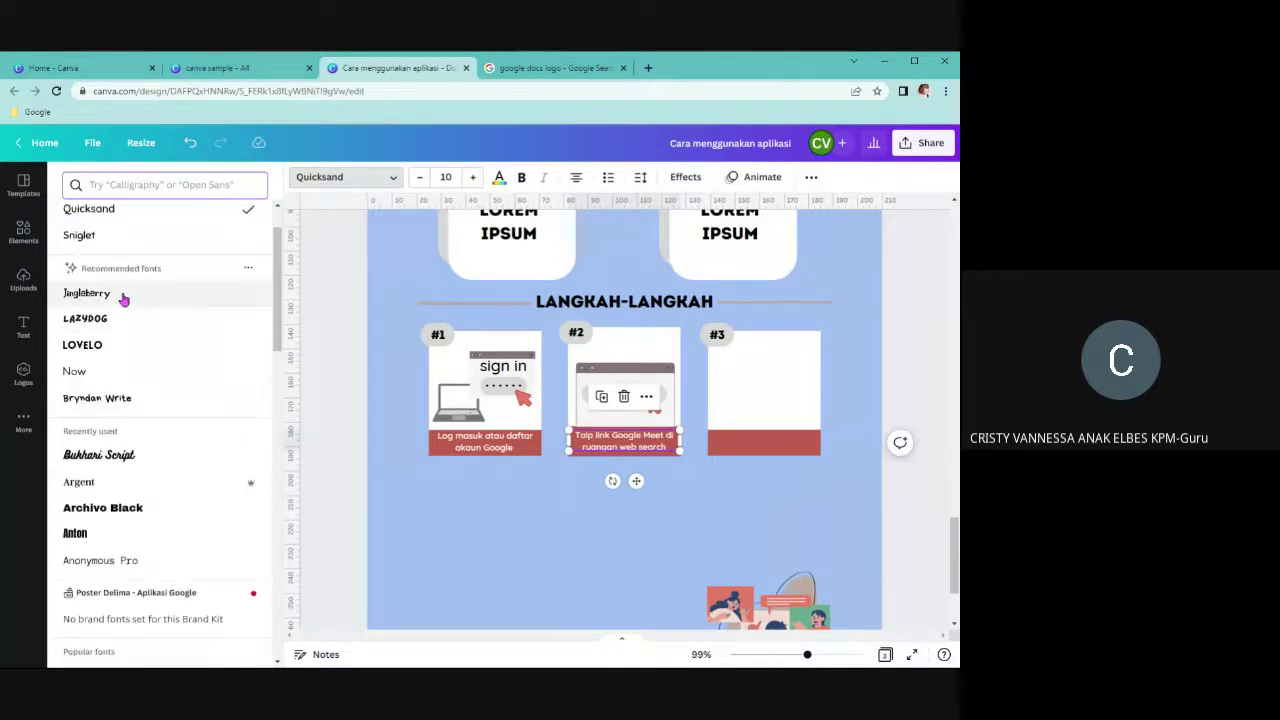
{"action": "scroll", "coordinate": [120, 369], "scroll_direction": "down", "scroll_amount": 6}
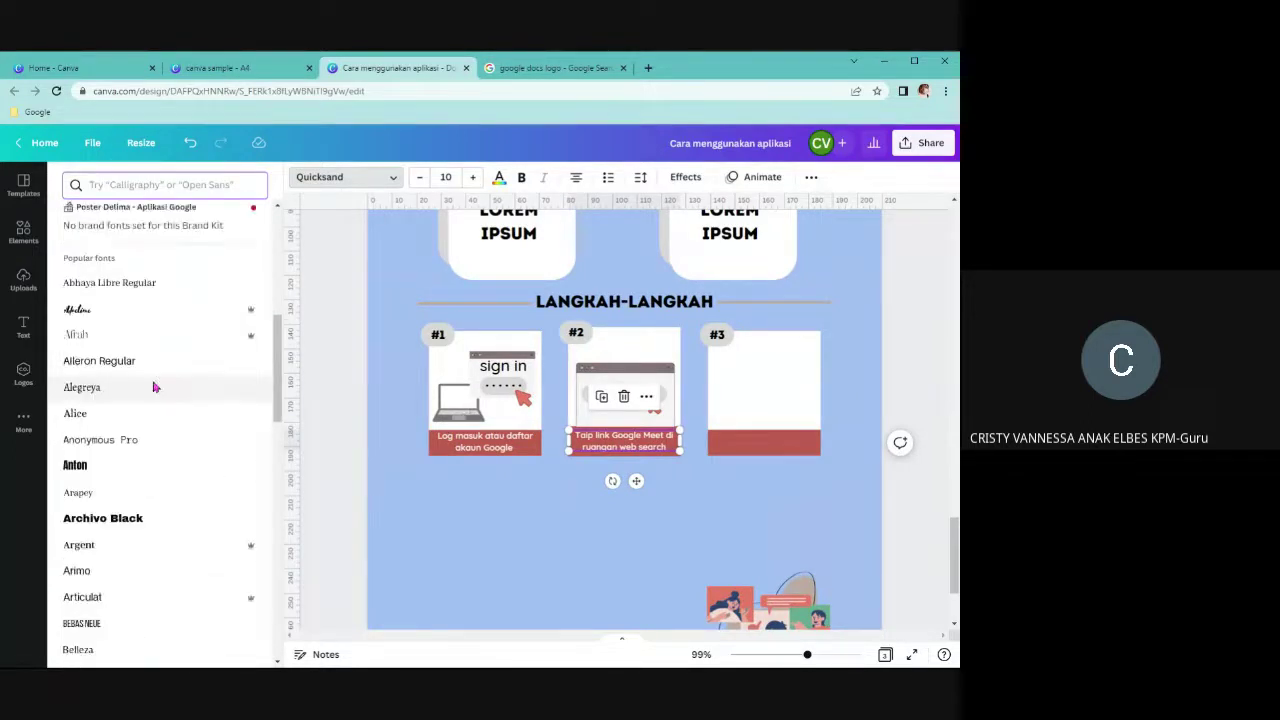
{"action": "scroll", "coordinate": [153, 388], "scroll_direction": "down", "scroll_amount": 5}
{"action": "left_click", "coordinate": [128, 452]}
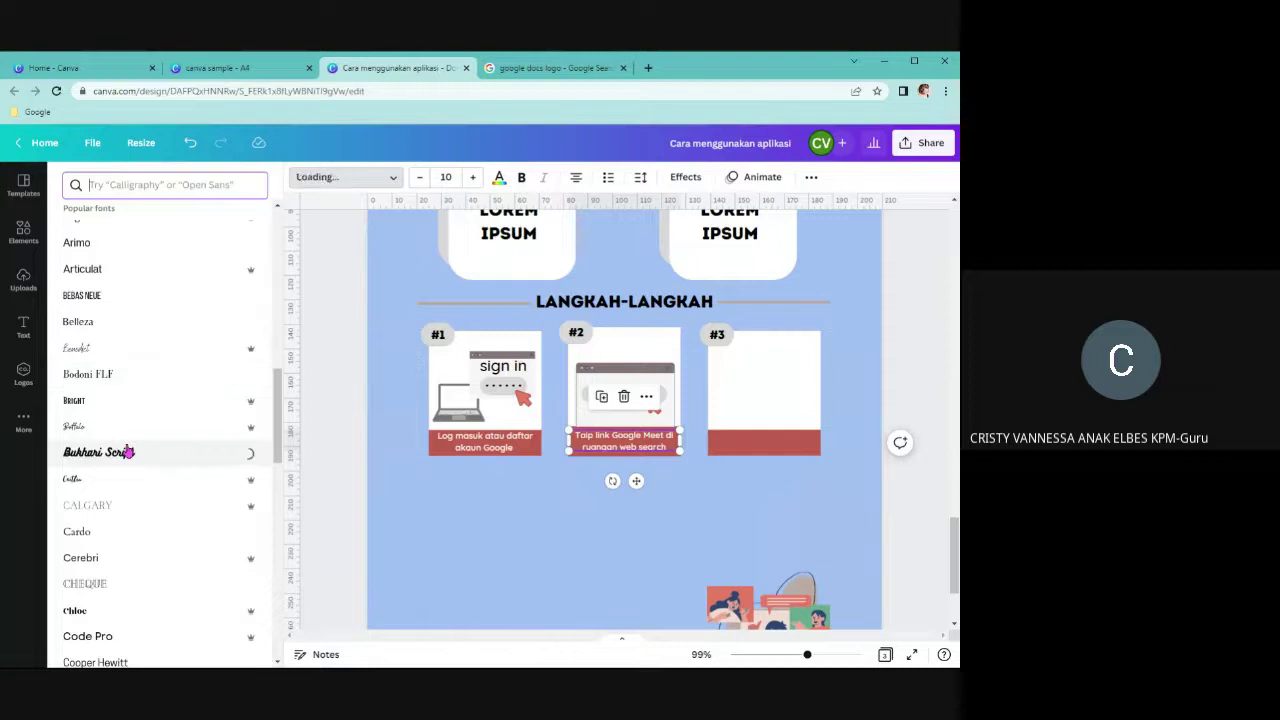
{"action": "left_click", "coordinate": [526, 538]}
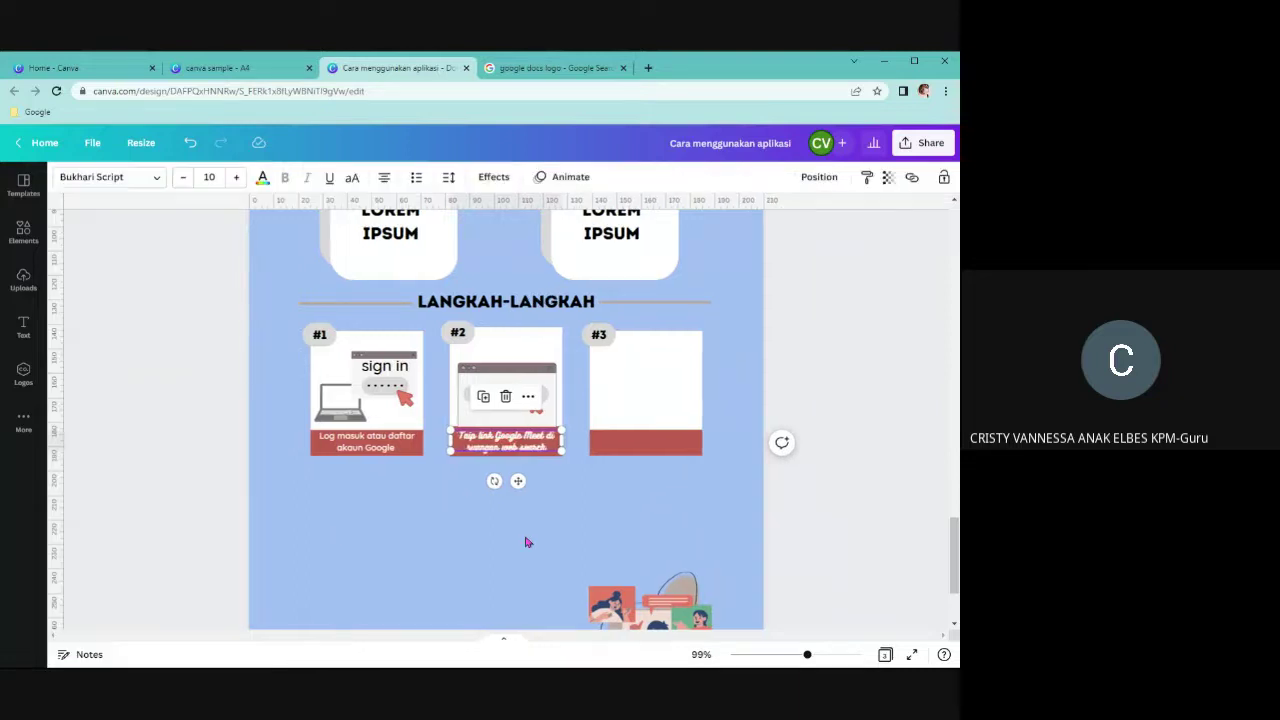
View the whole of page 3 and undo the font change on the step #2 caption
{"action": "left_click", "coordinate": [793, 656]}
{"action": "scroll", "coordinate": [743, 517], "scroll_direction": "up", "scroll_amount": 2}
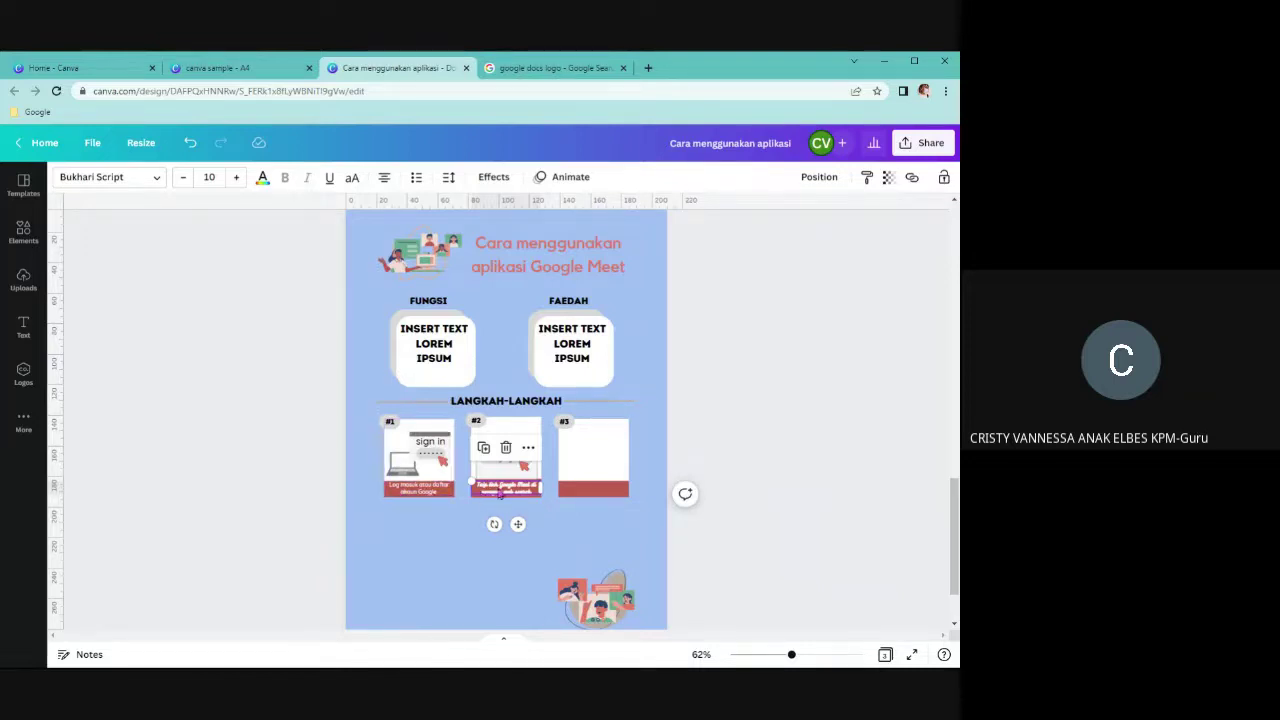
{"action": "left_click", "coordinate": [743, 531]}
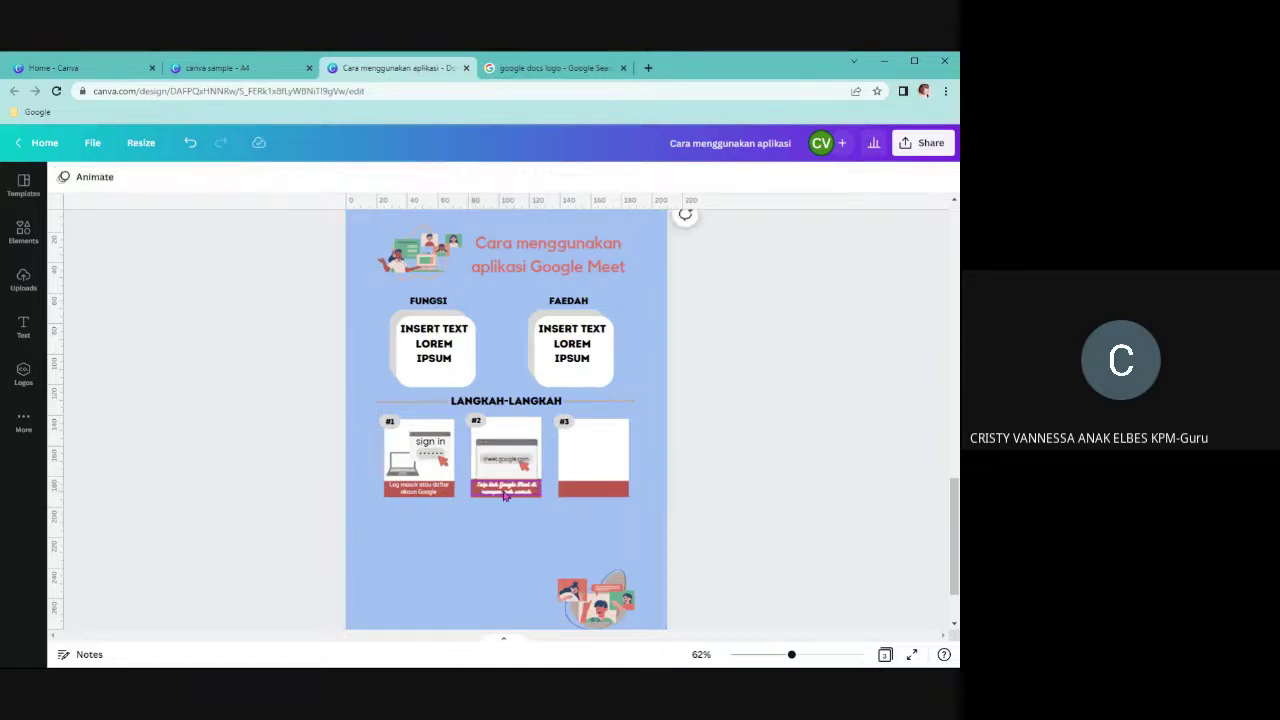
{"action": "key", "text": "ctrl+z"}
{"action": "scroll", "coordinate": [538, 340], "scroll_direction": "up", "scroll_amount": 1}
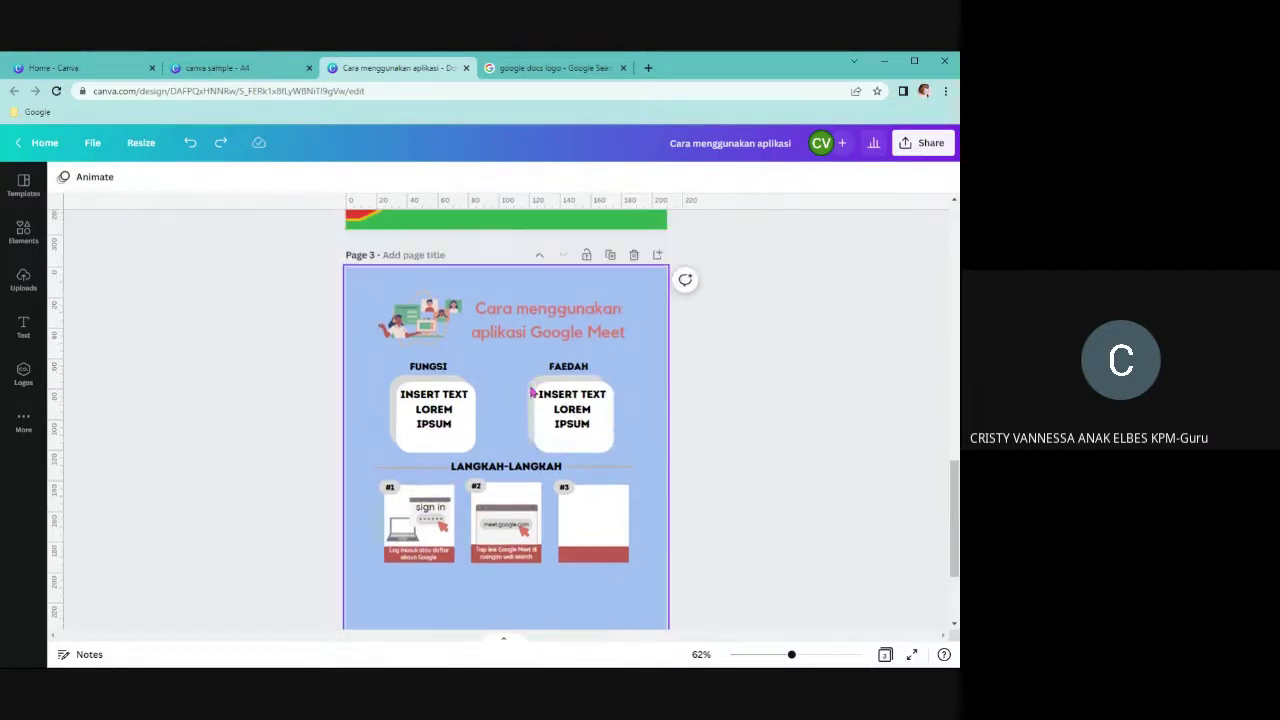
Set the page 3 title "Cara menggunakan aplikasi Google Meet" to the Bukhari Script font
{"action": "left_click", "coordinate": [571, 343]}
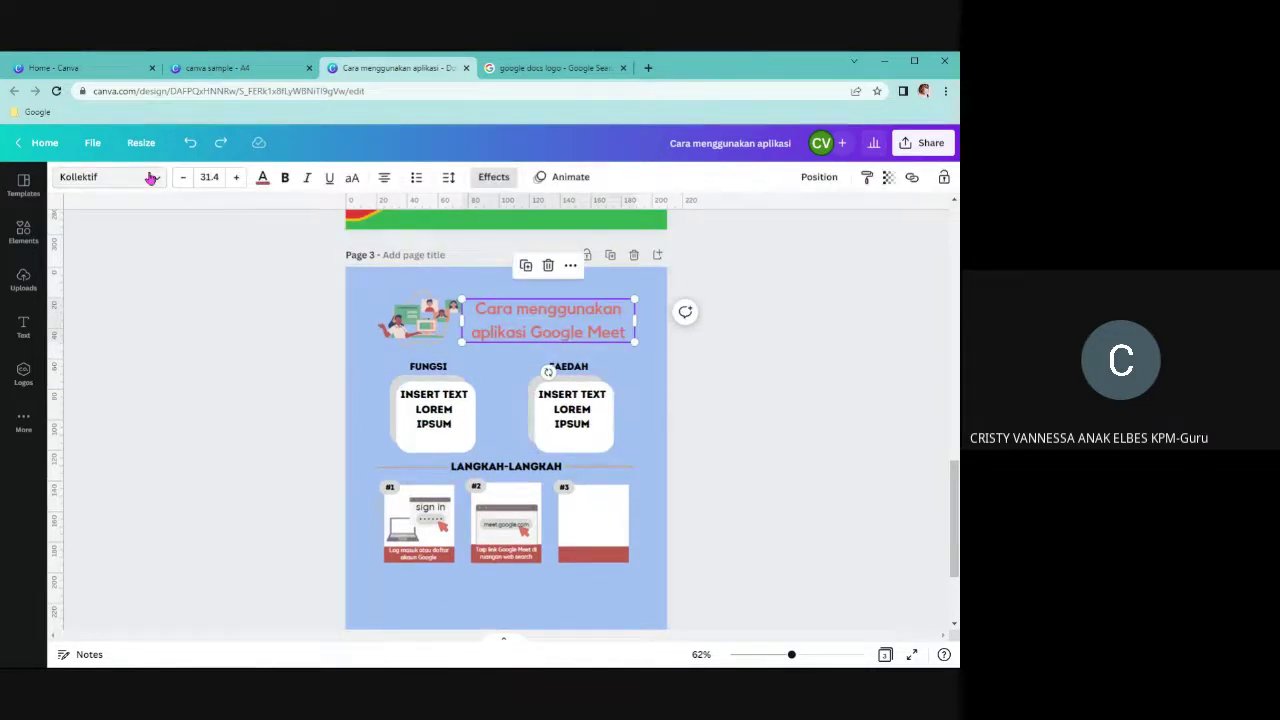
{"action": "left_click", "coordinate": [157, 179]}
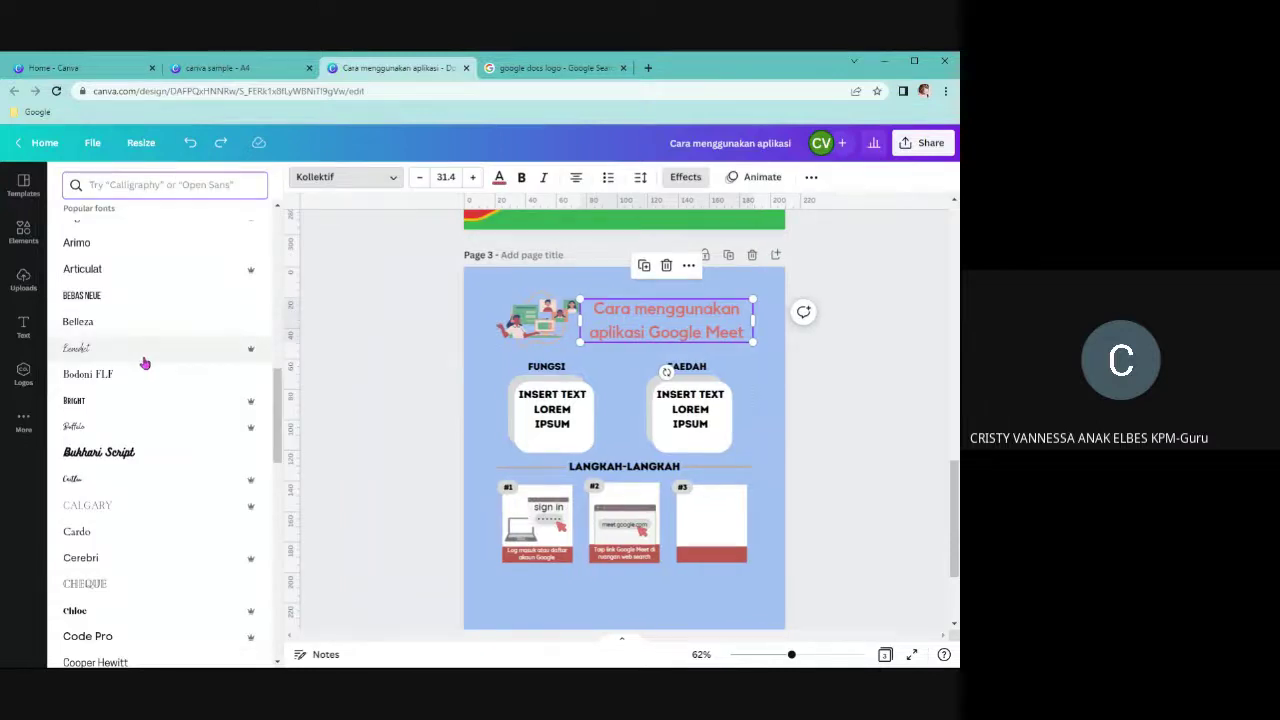
{"action": "left_click", "coordinate": [140, 452]}
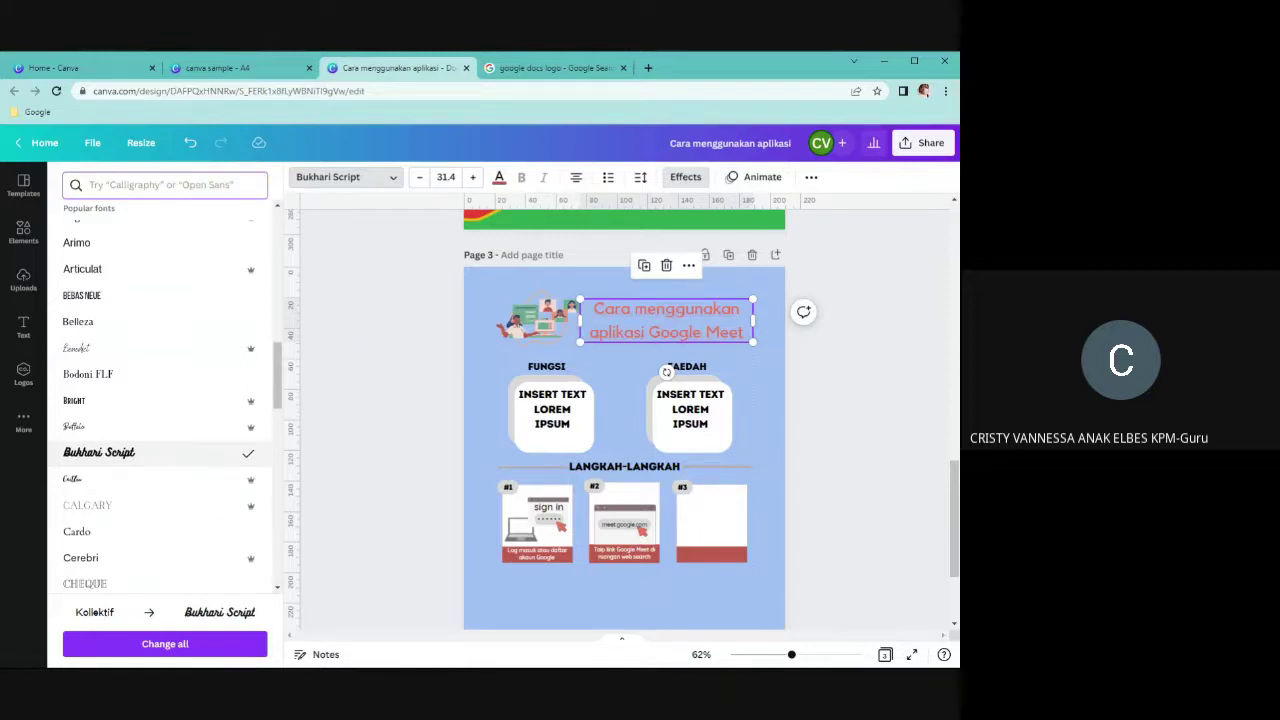
{"action": "left_click", "coordinate": [815, 430]}
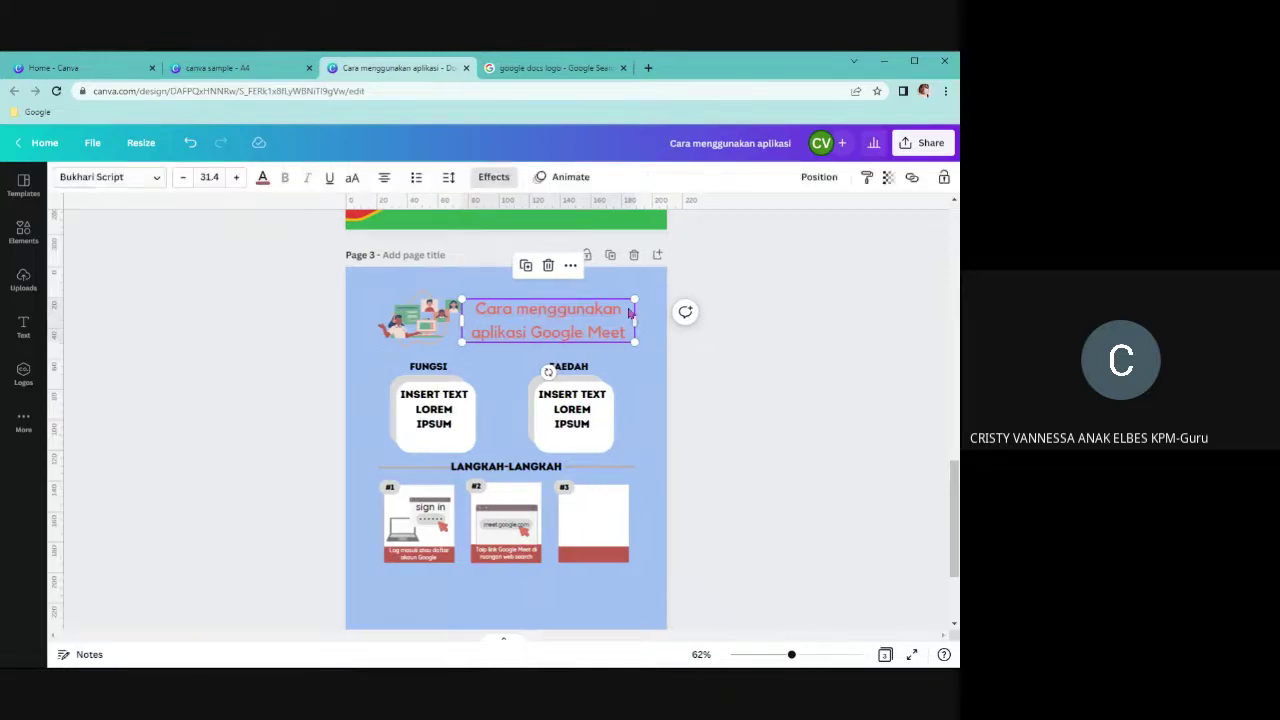
Compare the canva sample design with page 1 of the reference design, examining its title banner and Google Docs text up close
{"action": "left_click", "coordinate": [240, 68]}
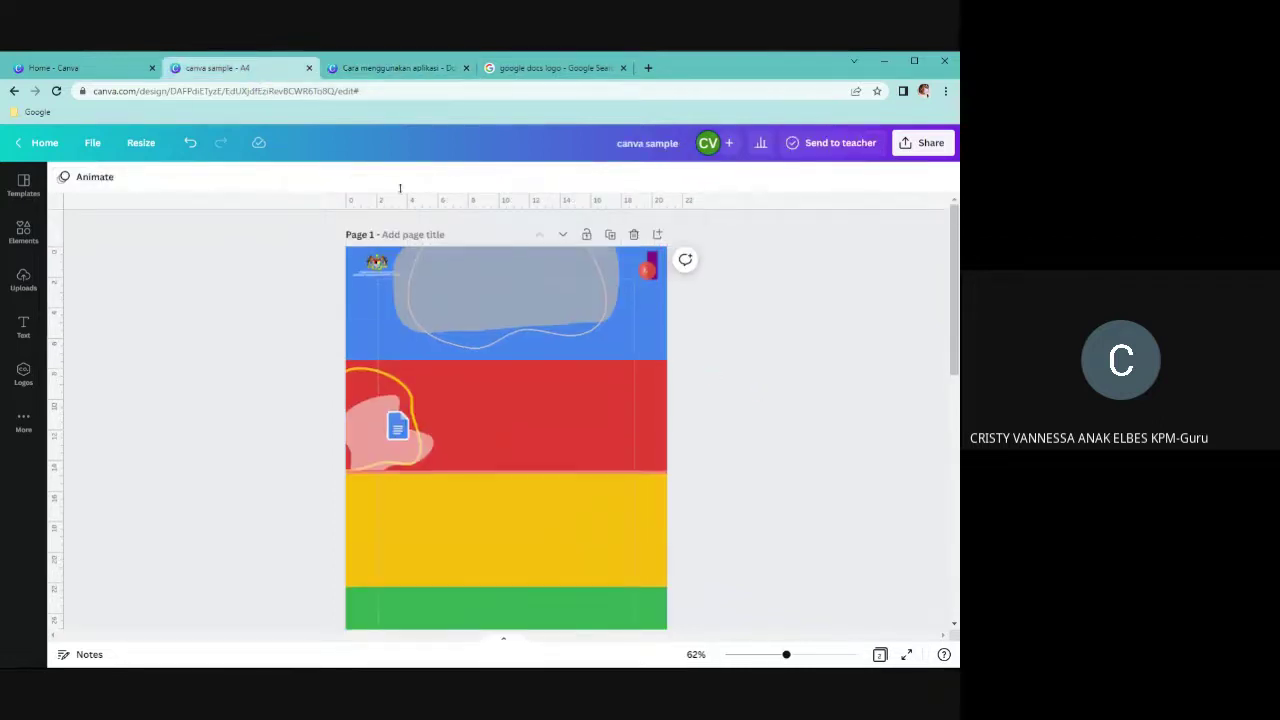
{"action": "left_click", "coordinate": [400, 68]}
{"action": "scroll", "coordinate": [955, 435], "scroll_direction": "up", "scroll_amount": 10}
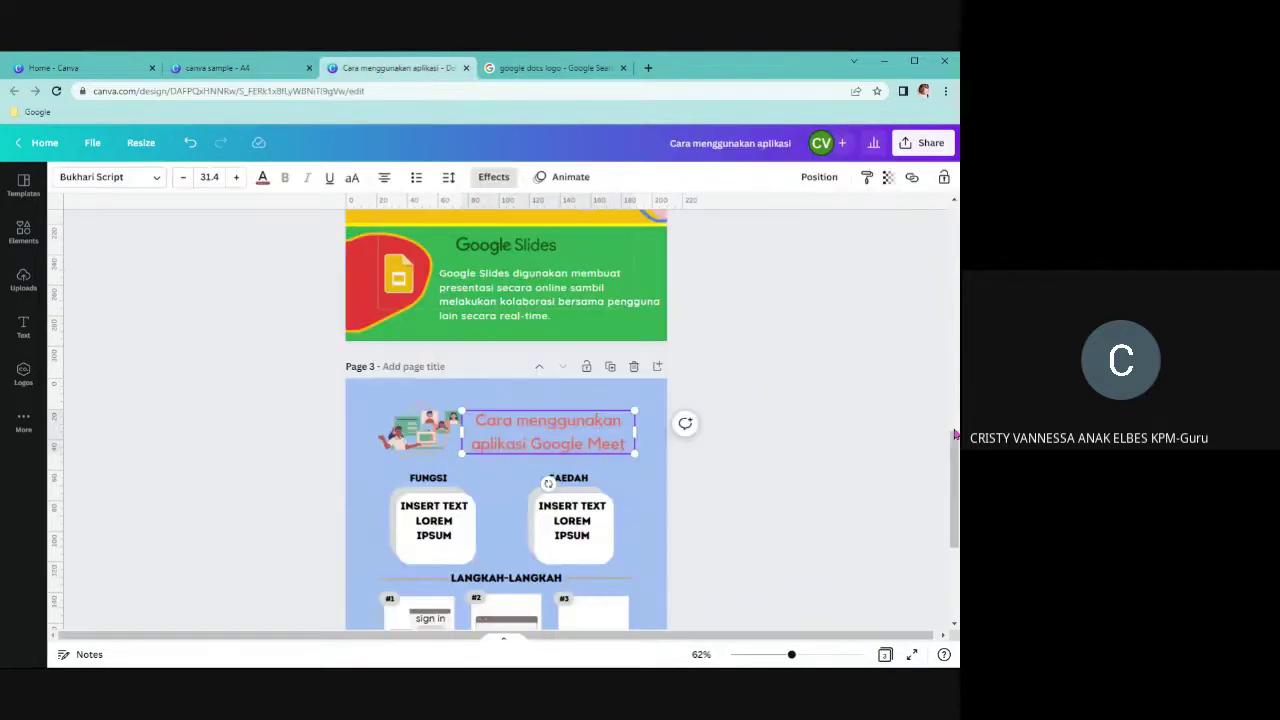
{"action": "scroll", "coordinate": [951, 323], "scroll_direction": "down", "scroll_amount": 2}
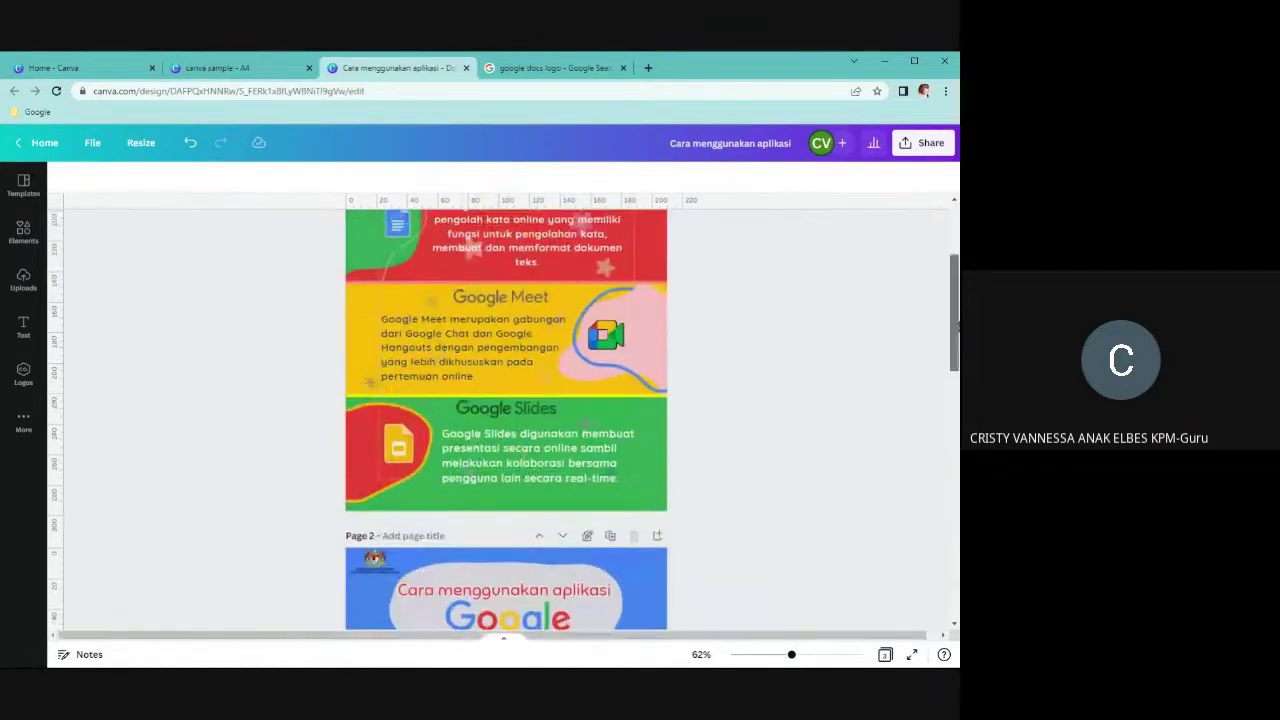
{"action": "scroll", "coordinate": [569, 290], "scroll_direction": "up", "scroll_amount": 4}
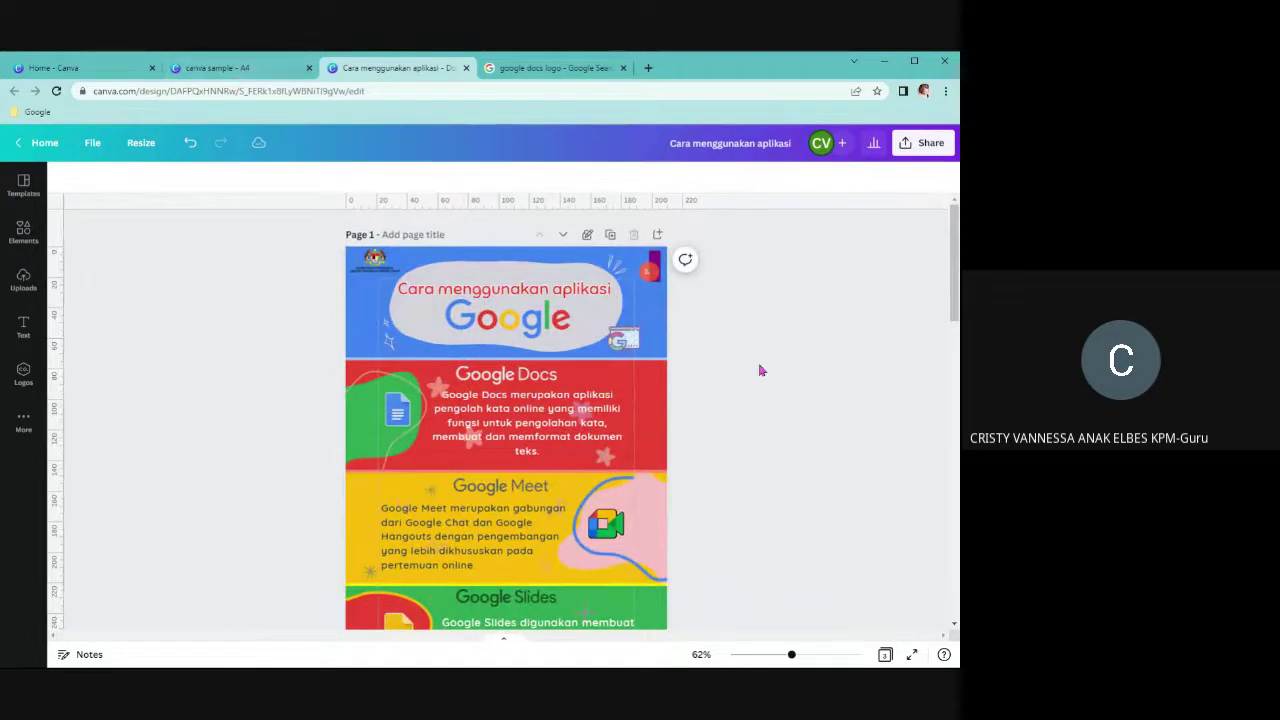
{"action": "left_click_drag", "start_coordinate": [791, 655], "coordinate": [808, 655]}
{"action": "scroll", "coordinate": [780, 510], "scroll_direction": "up", "scroll_amount": 2}
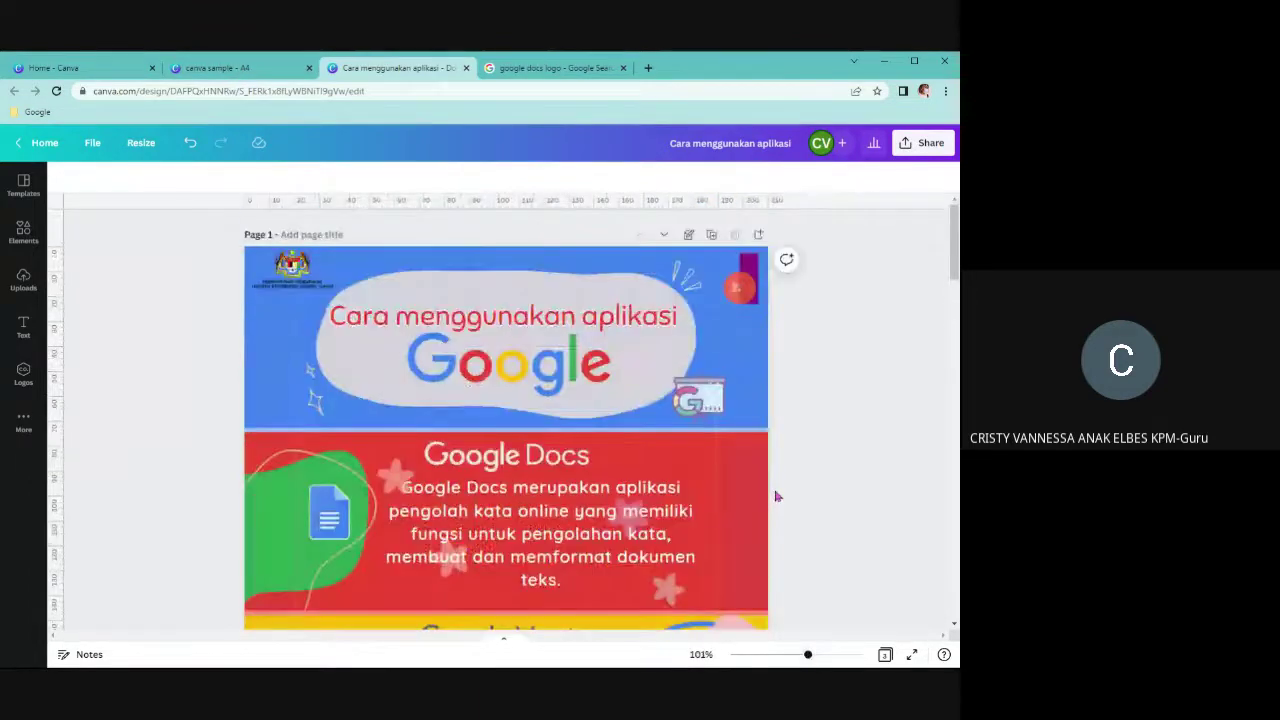
{"action": "left_click_drag", "start_coordinate": [808, 655], "coordinate": [823, 655]}
{"action": "scroll", "coordinate": [240, 350], "scroll_direction": "up", "scroll_amount": 2}
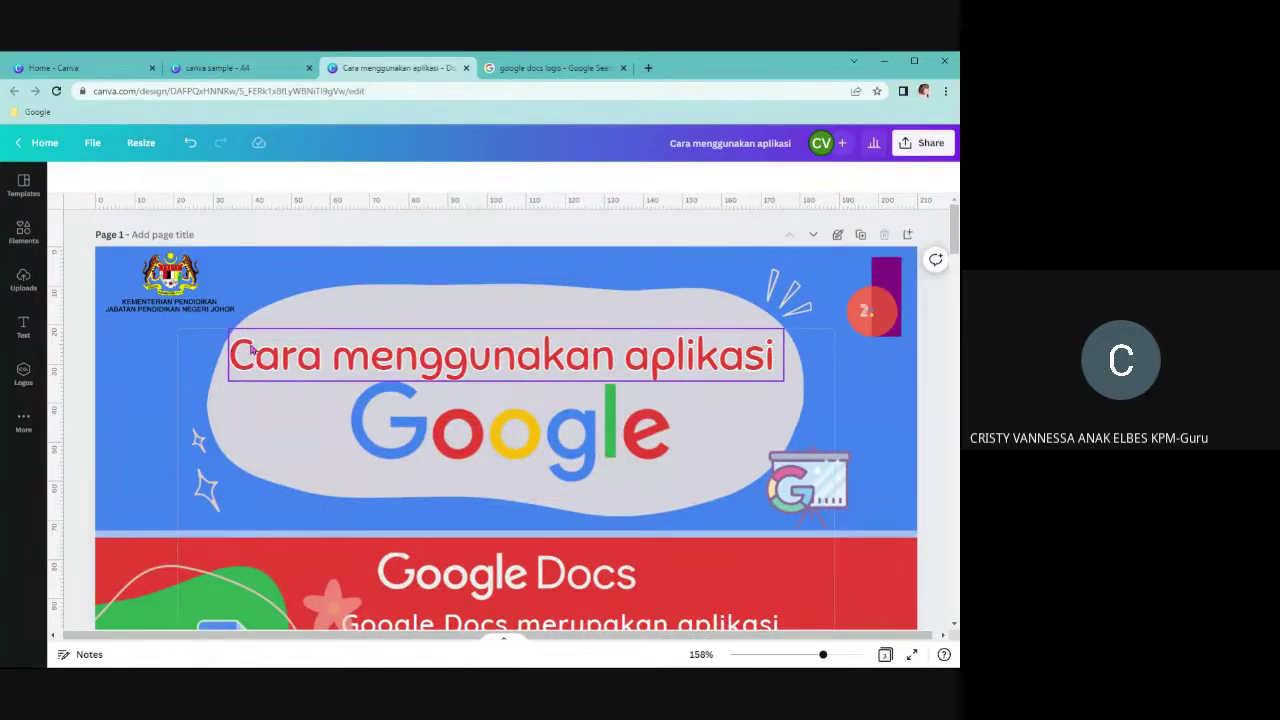
{"action": "scroll", "coordinate": [503, 410], "scroll_direction": "down", "scroll_amount": 3}
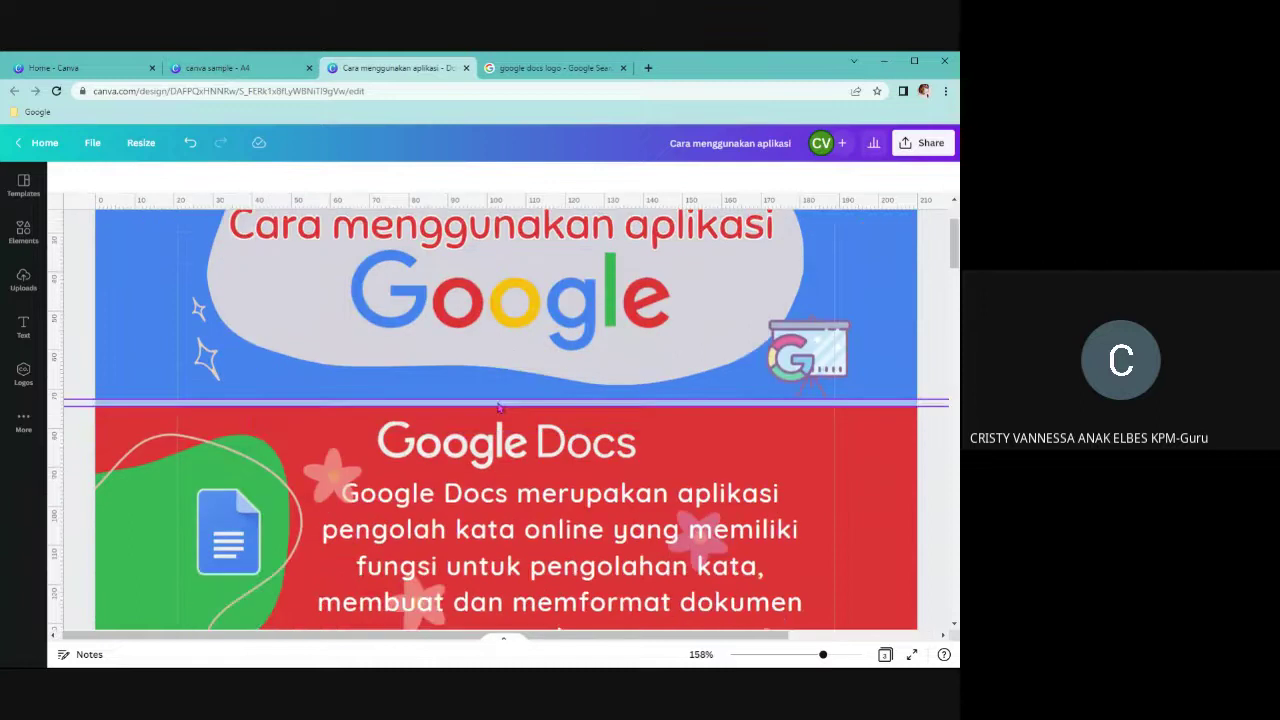
{"action": "scroll", "coordinate": [500, 408], "scroll_direction": "up", "scroll_amount": 2}
Switch to the canva sample design and add a new text box in the red band
{"action": "left_click", "coordinate": [245, 68]}
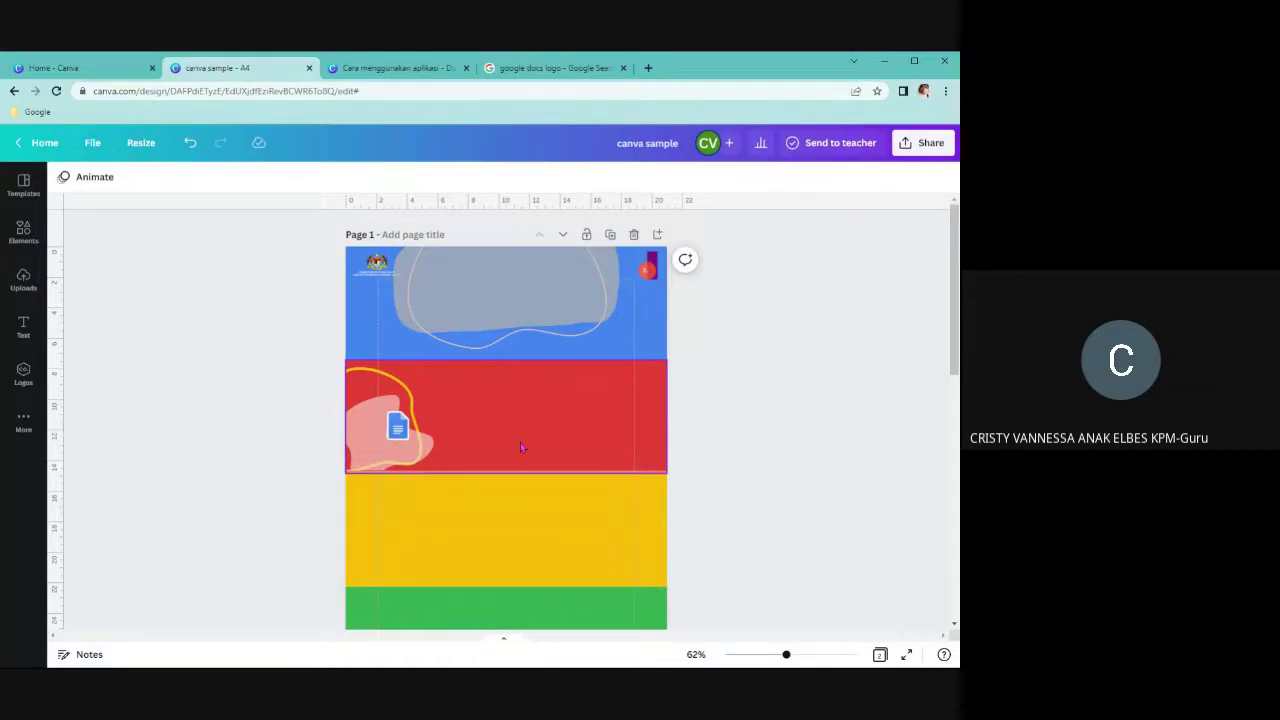
{"action": "key", "text": "t"}
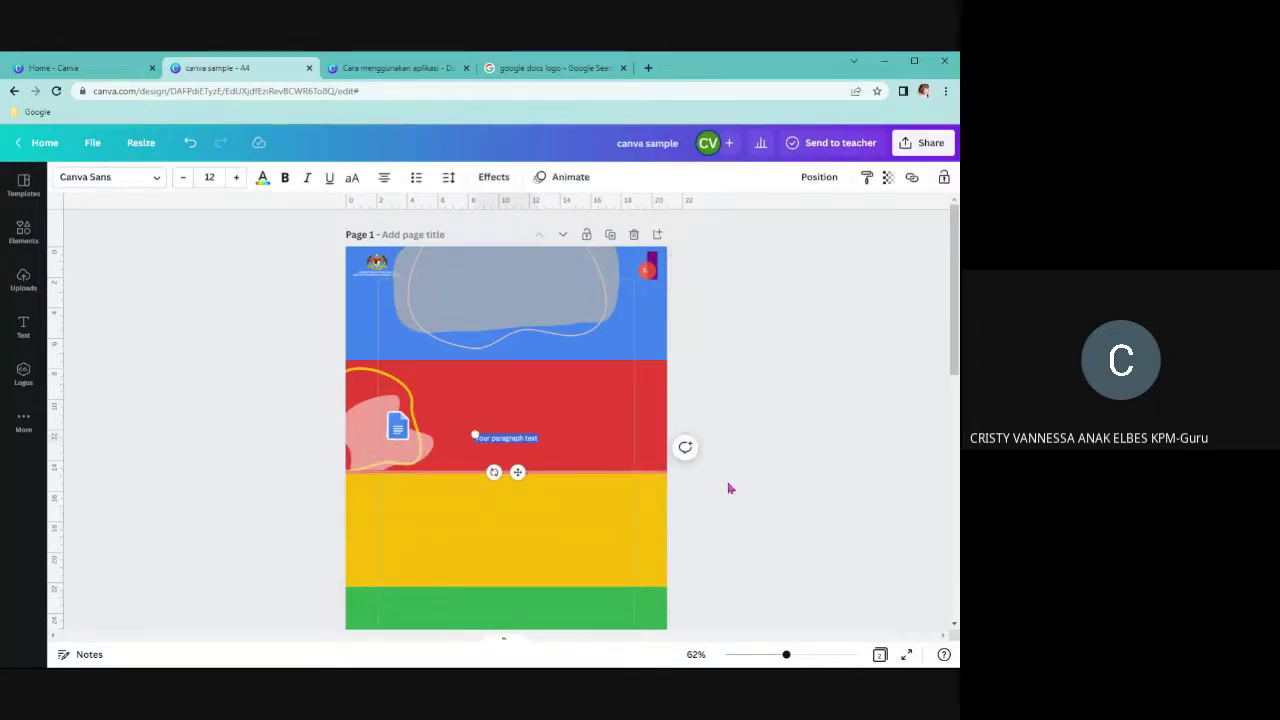
{"action": "left_click_drag", "start_coordinate": [788, 656], "coordinate": [797, 655]}
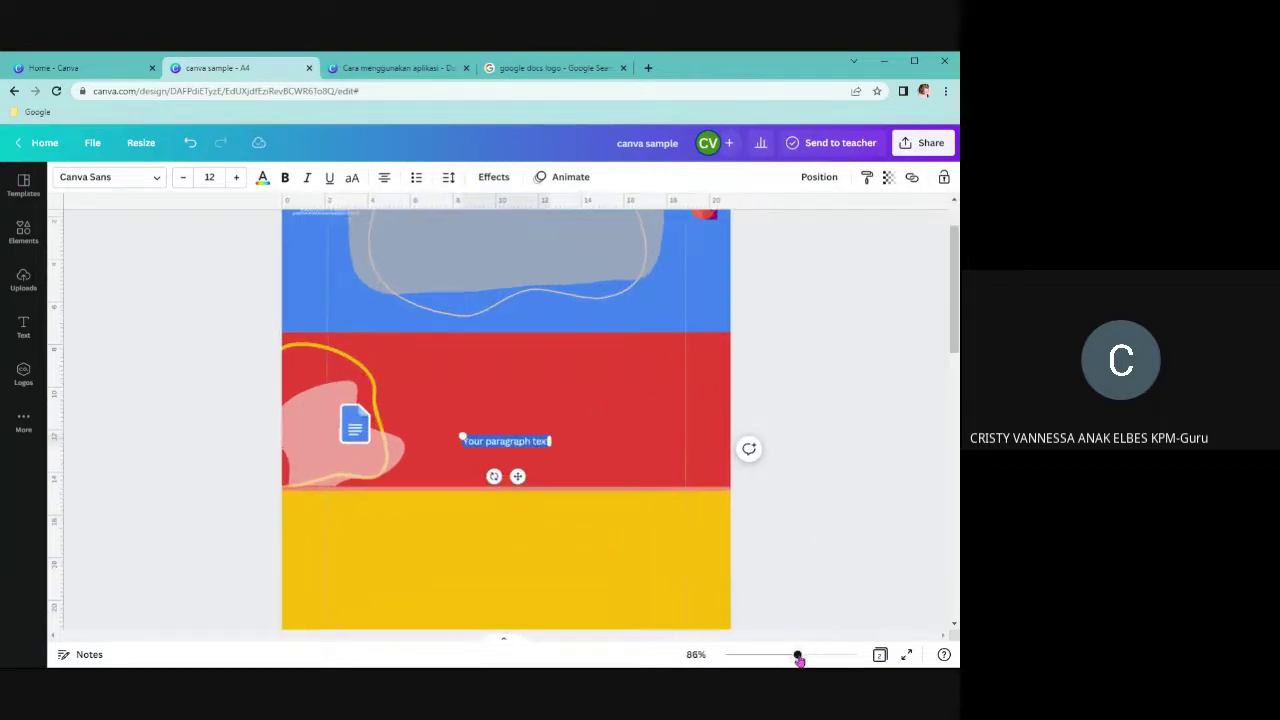
Replace the placeholder in the red band's text box with "Cara Menggunakan Aplikasi"
{"action": "left_click", "coordinate": [532, 441]}
{"action": "triple_click", "coordinate": [532, 441]}
{"action": "left_click", "coordinate": [532, 441]}
{"action": "left_click_drag", "start_coordinate": [532, 441], "coordinate": [463, 437]}
{"action": "key", "text": "BackSpace"}
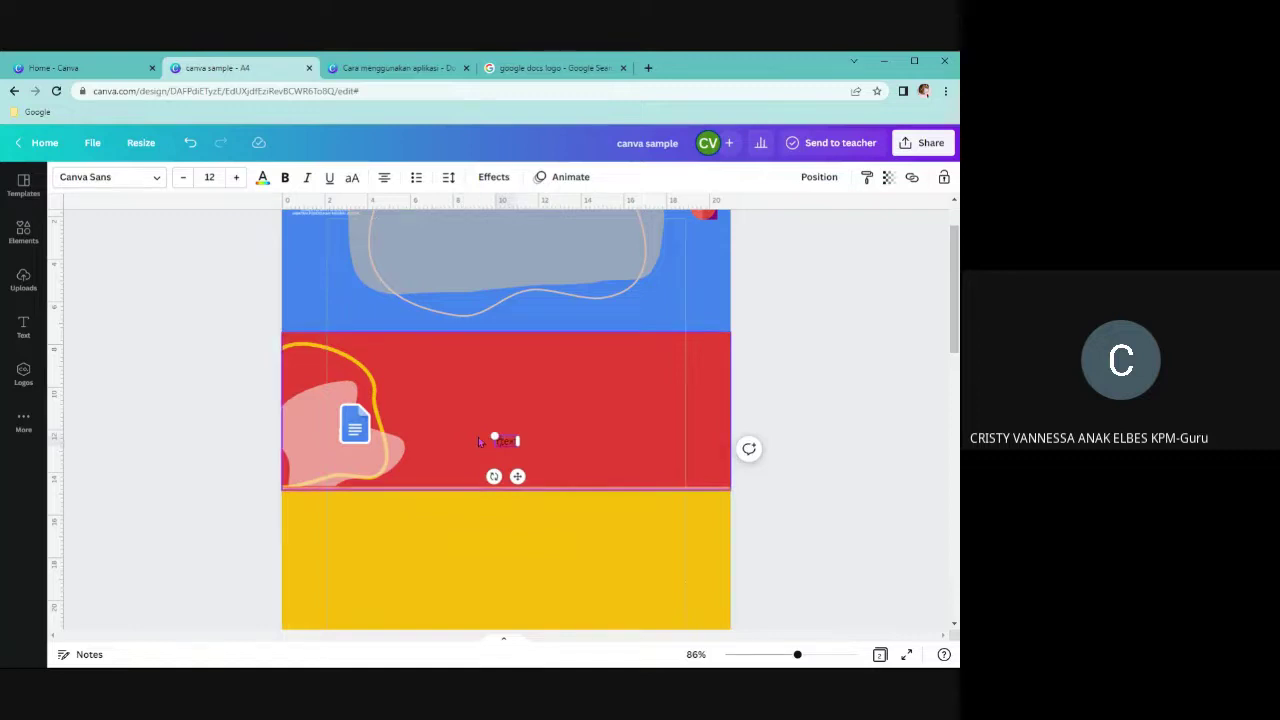
{"action": "key", "text": "BackSpace"}
{"action": "key", "text": "BackSpace"}
{"action": "key", "text": "BackSpace"}
{"action": "type", "text": "Cara menggunak"}
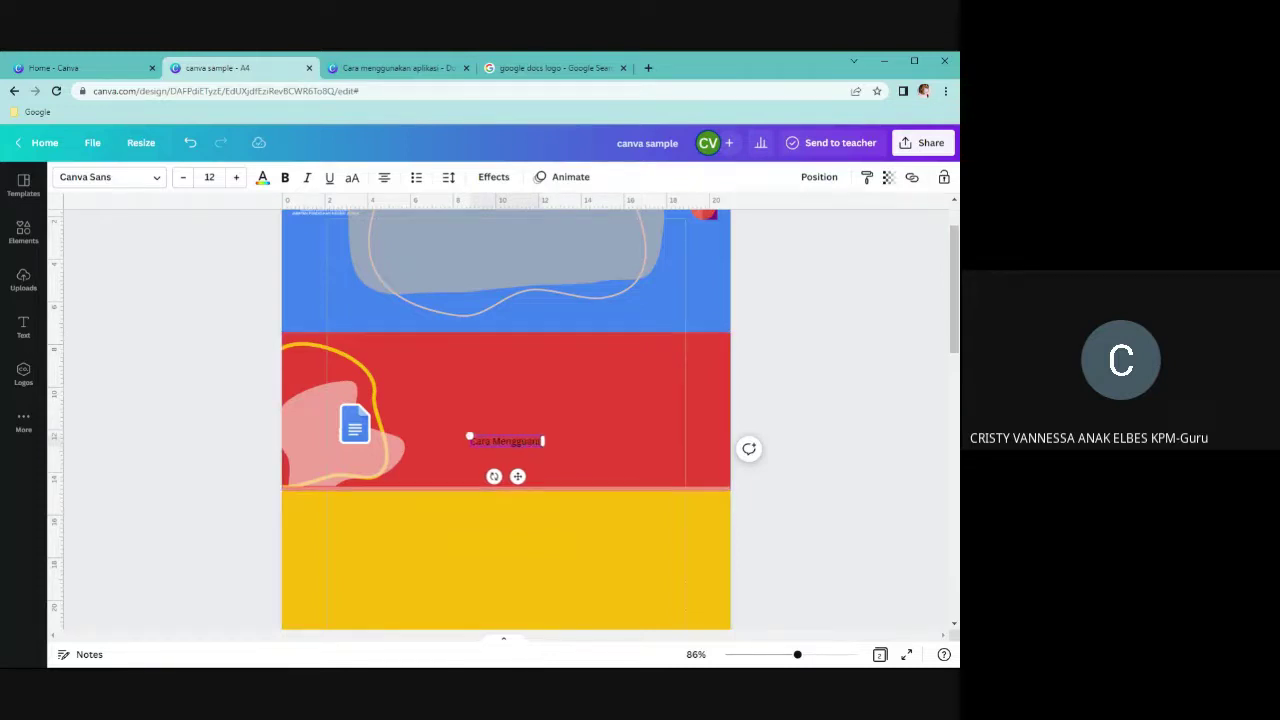
{"action": "key", "text": "BackSpace"}
{"action": "type", "text": "nakan Aplikasi"}
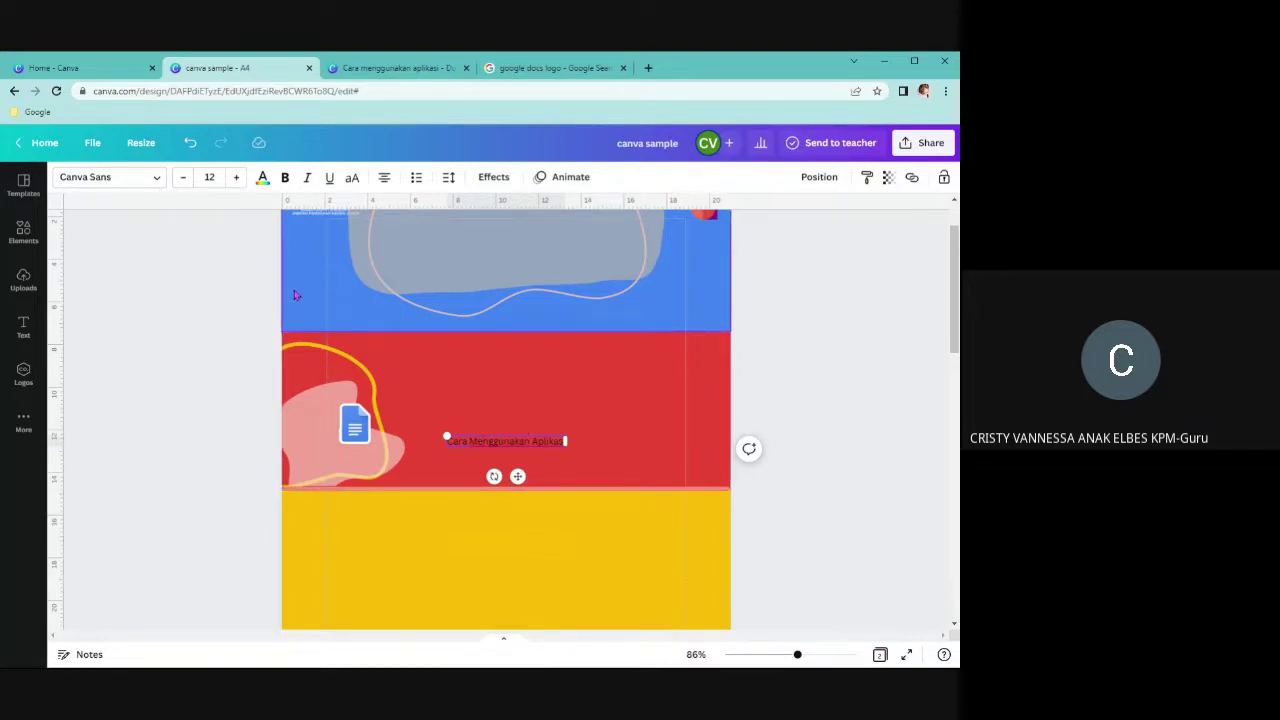
Set the font size of "Cara Menggunakan Aplikasi" to 36
{"action": "left_click", "coordinate": [210, 177]}
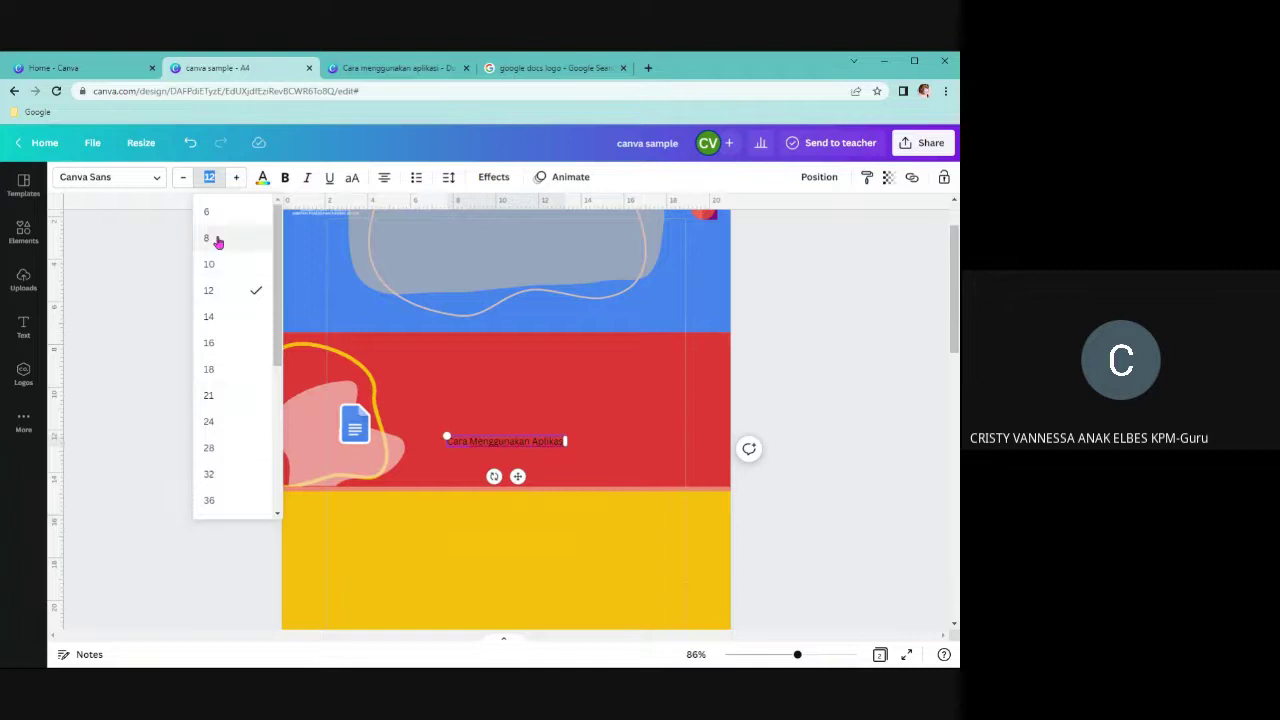
{"action": "left_click_drag", "start_coordinate": [271, 340], "coordinate": [275, 385]}
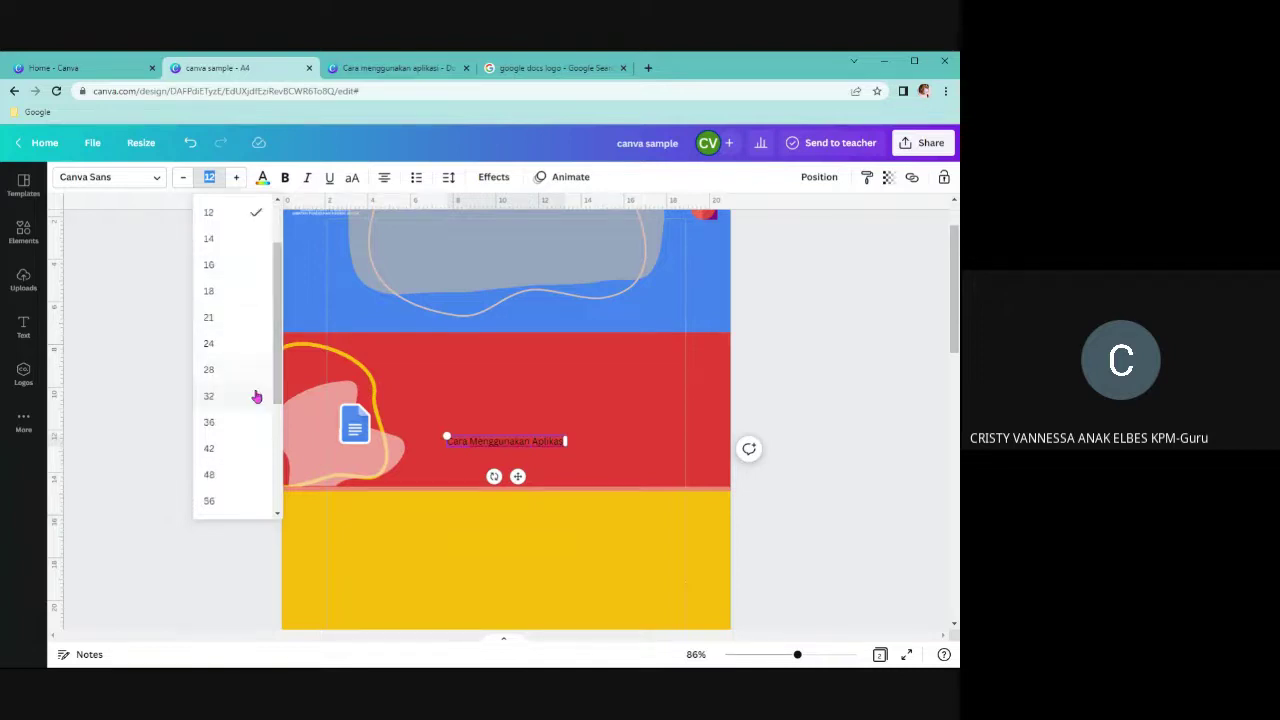
{"action": "left_click", "coordinate": [229, 421]}
{"action": "left_click", "coordinate": [544, 452]}
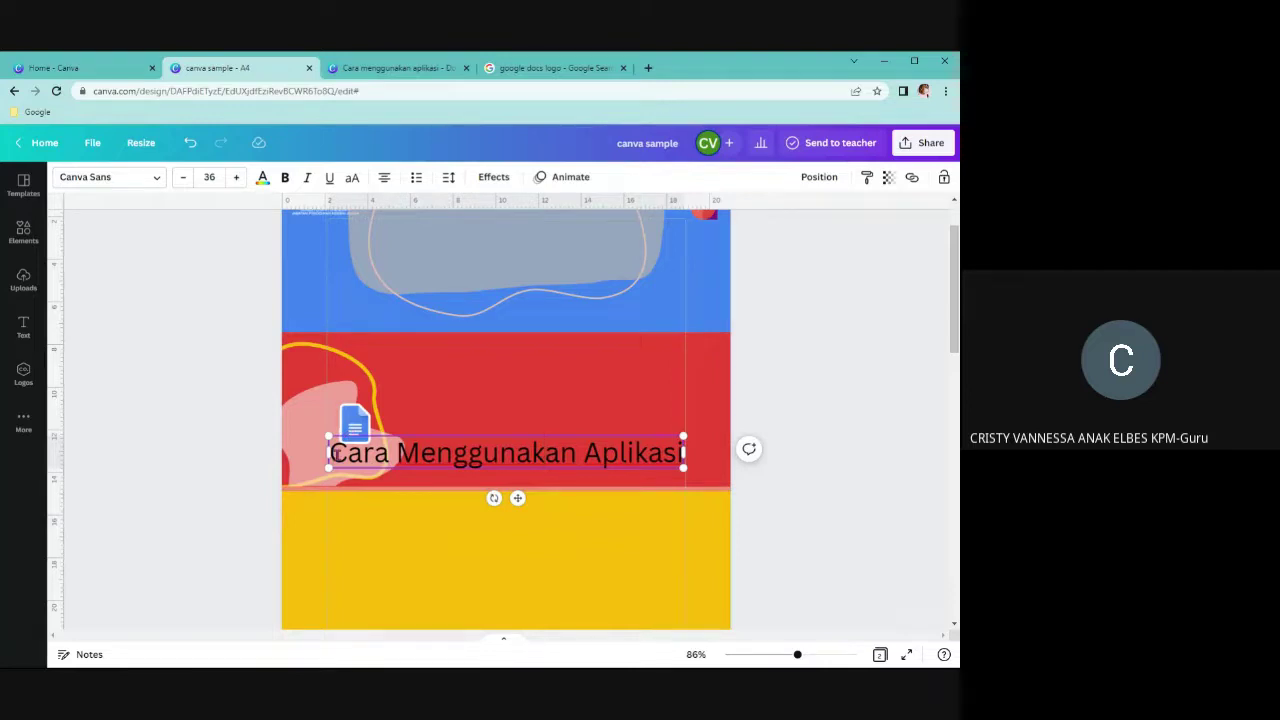
Select the whole "Cara Menggunakan Aplikasi" text and change its font to Anton
{"action": "left_click_drag", "start_coordinate": [330, 452], "coordinate": [686, 452]}
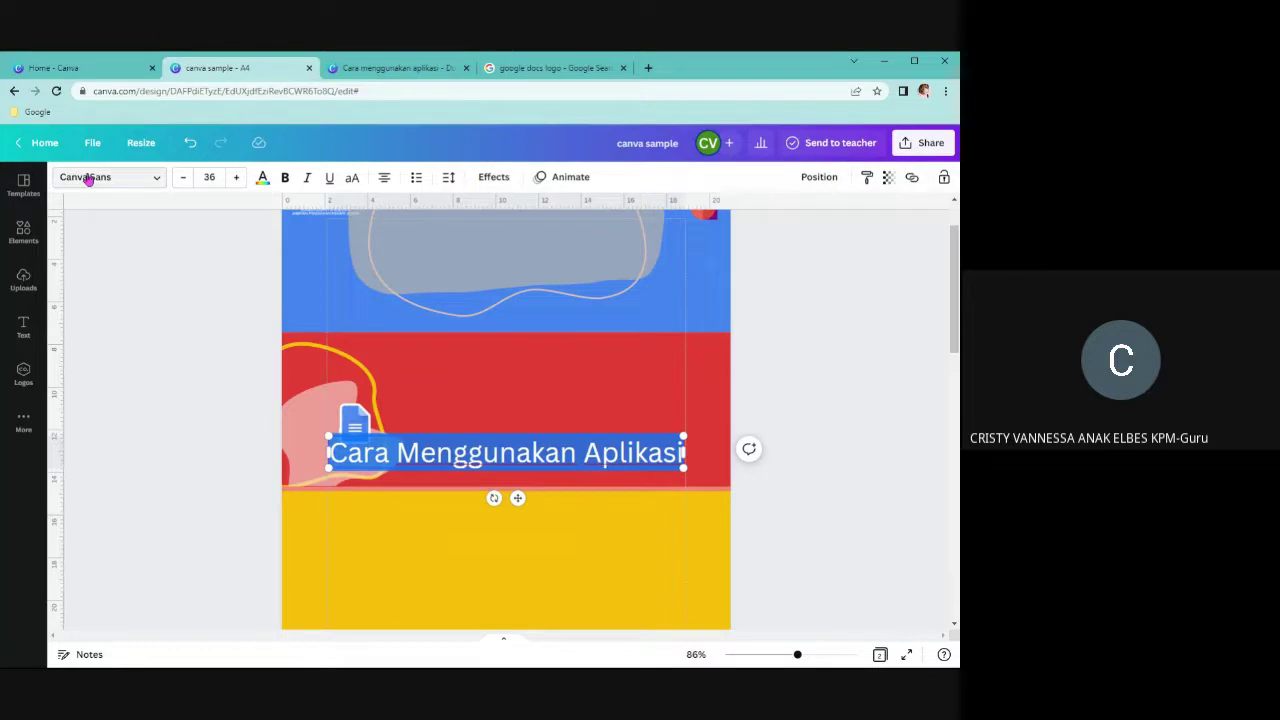
{"action": "left_click", "coordinate": [117, 180]}
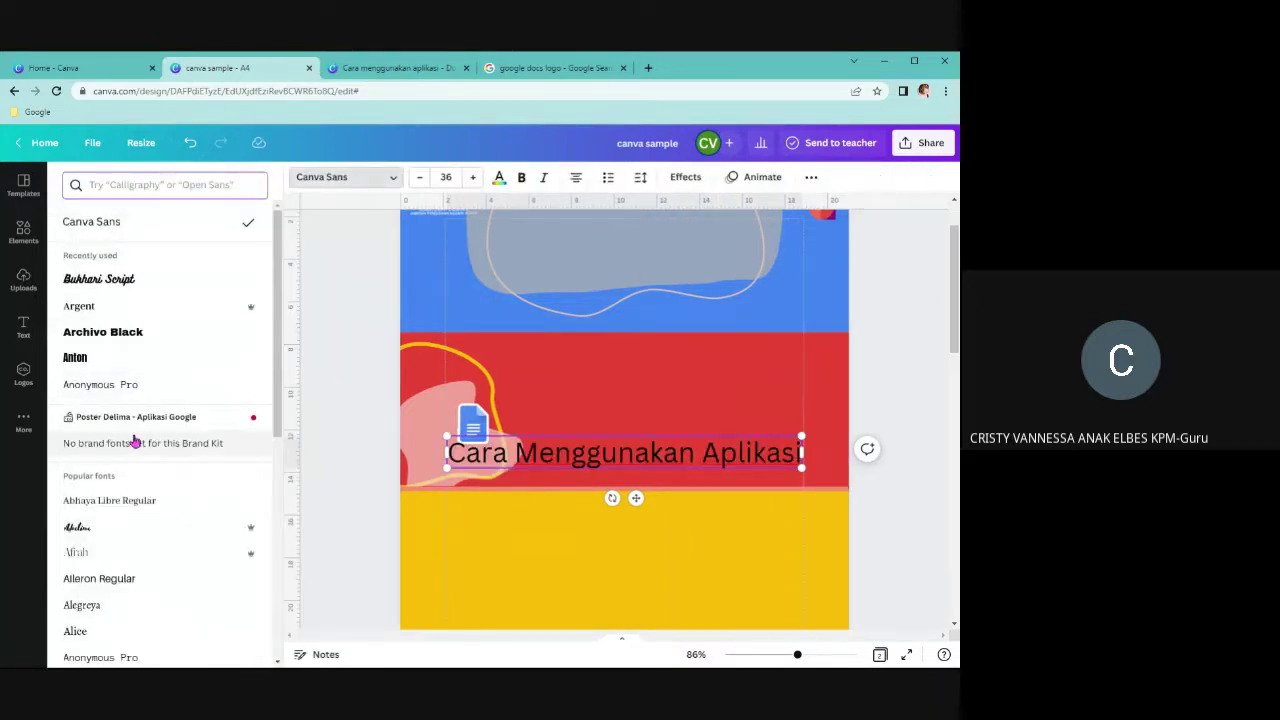
{"action": "scroll", "coordinate": [134, 460], "scroll_direction": "down", "scroll_amount": 2}
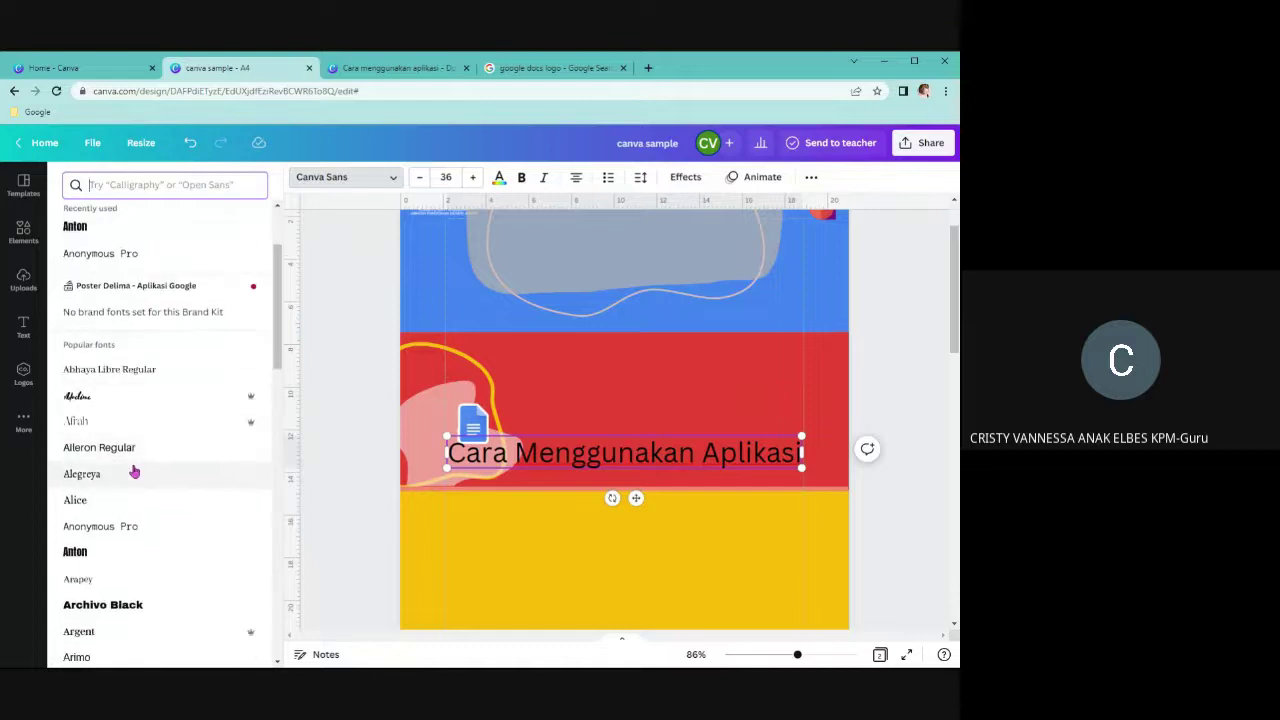
{"action": "scroll", "coordinate": [127, 436], "scroll_direction": "down", "scroll_amount": 2}
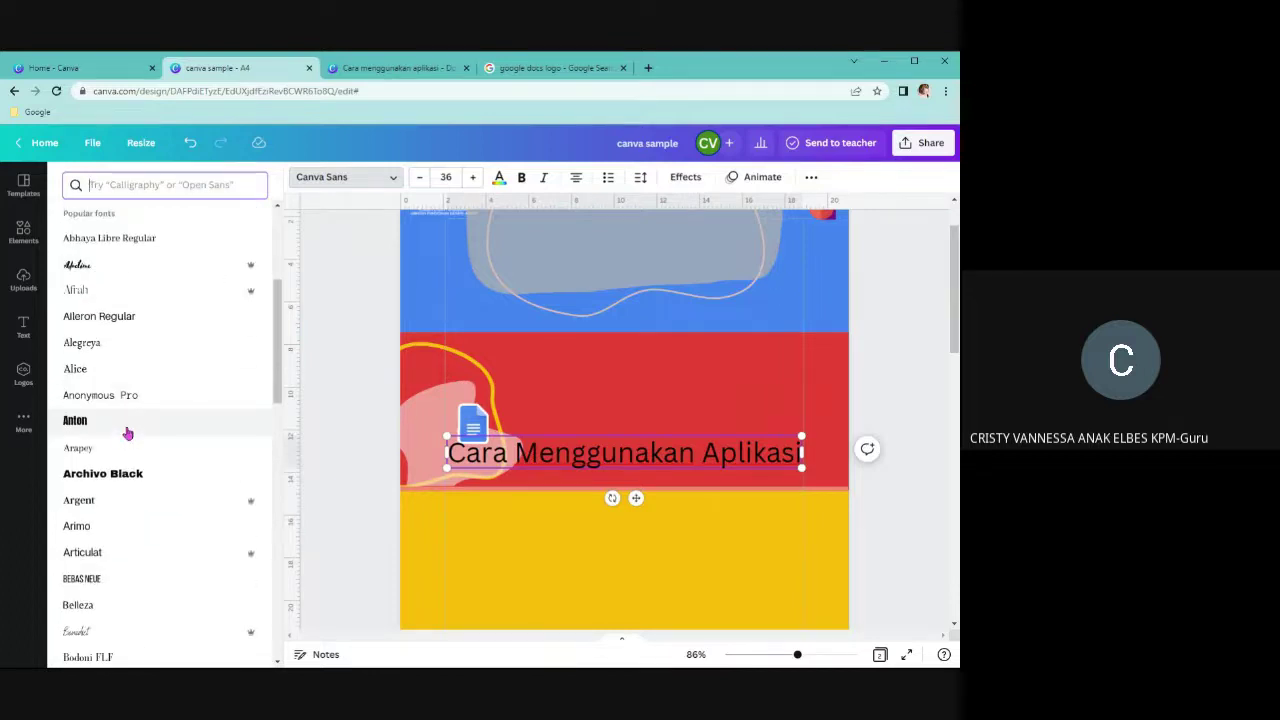
{"action": "left_click", "coordinate": [127, 421]}
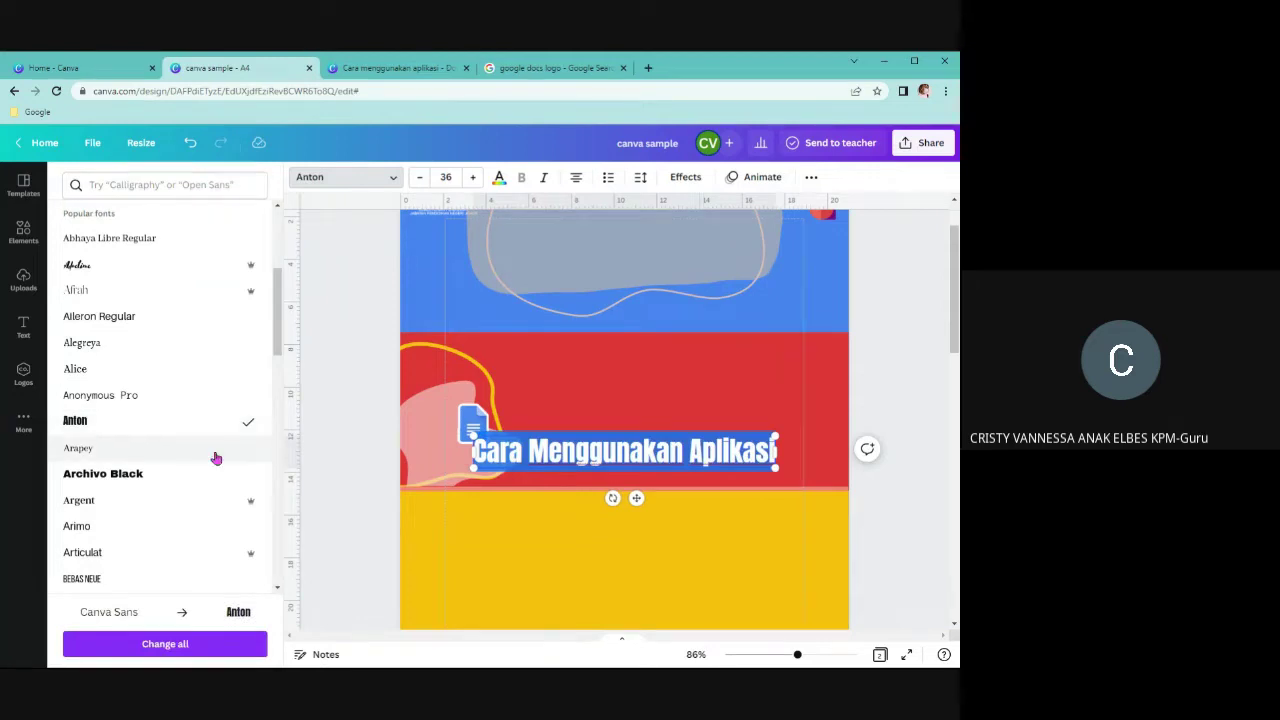
{"action": "left_click", "coordinate": [711, 569]}
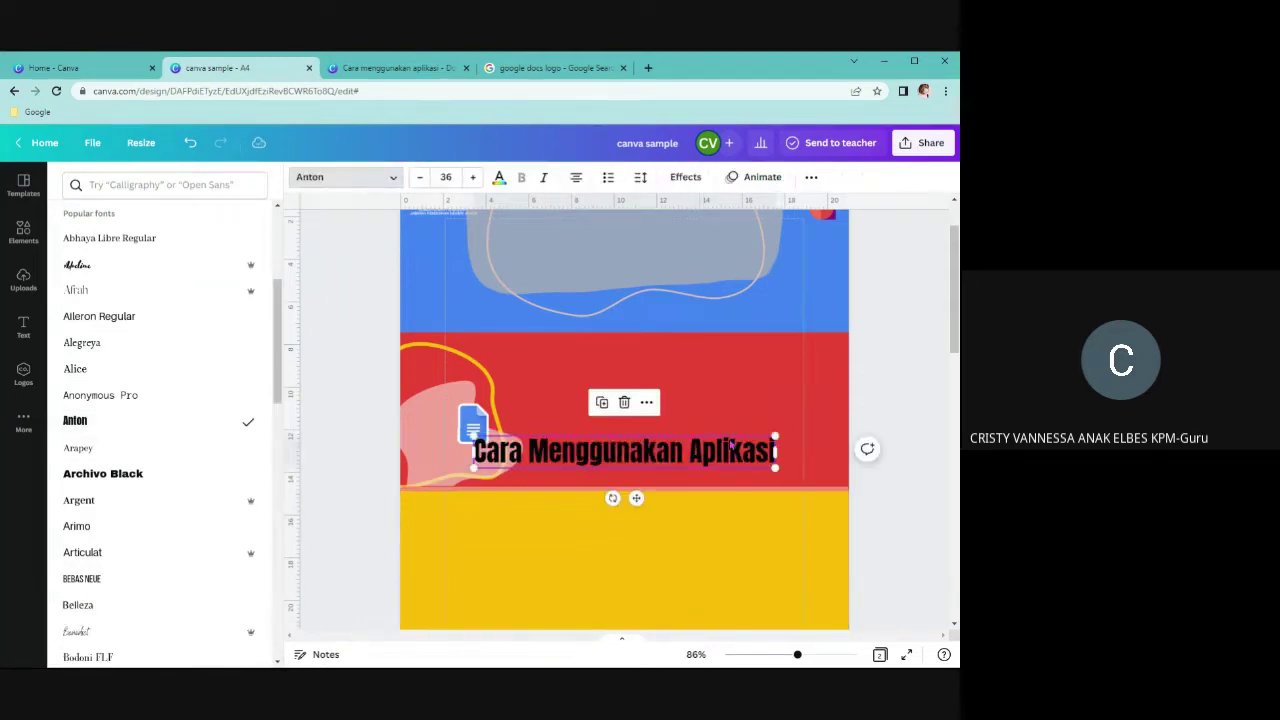
Move the title onto the grey blob in the blue band and narrow its box so the text wraps onto two lines
{"action": "left_click_drag", "start_coordinate": [735, 452], "coordinate": [733, 250]}
{"action": "left_click_drag", "start_coordinate": [800, 652], "coordinate": [789, 656]}
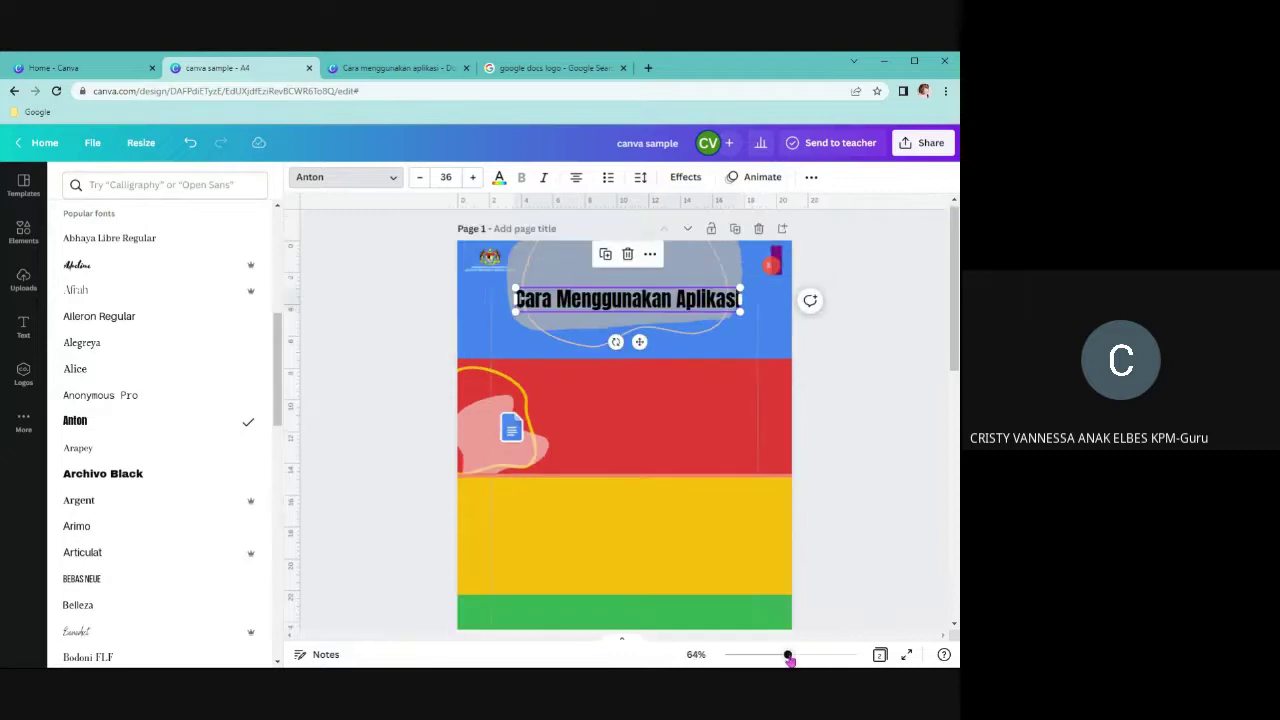
{"action": "left_click", "coordinate": [352, 363]}
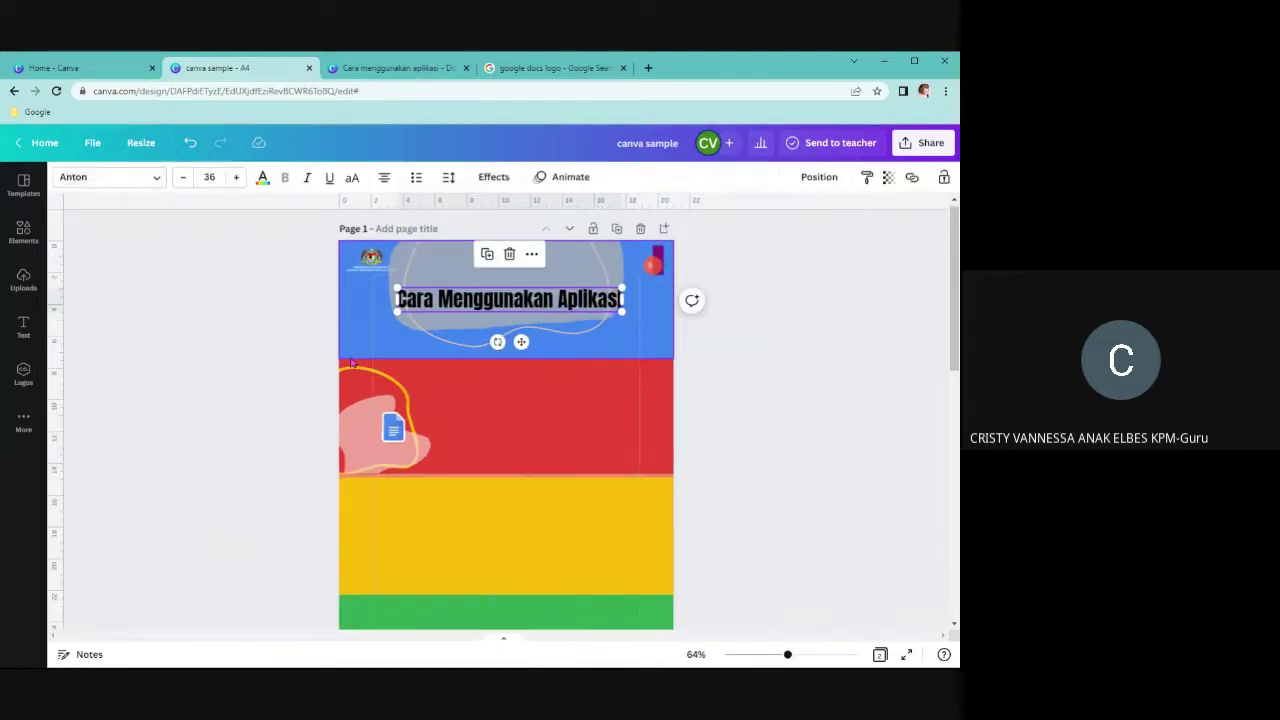
{"action": "left_click_drag", "start_coordinate": [522, 299], "coordinate": [521, 291]}
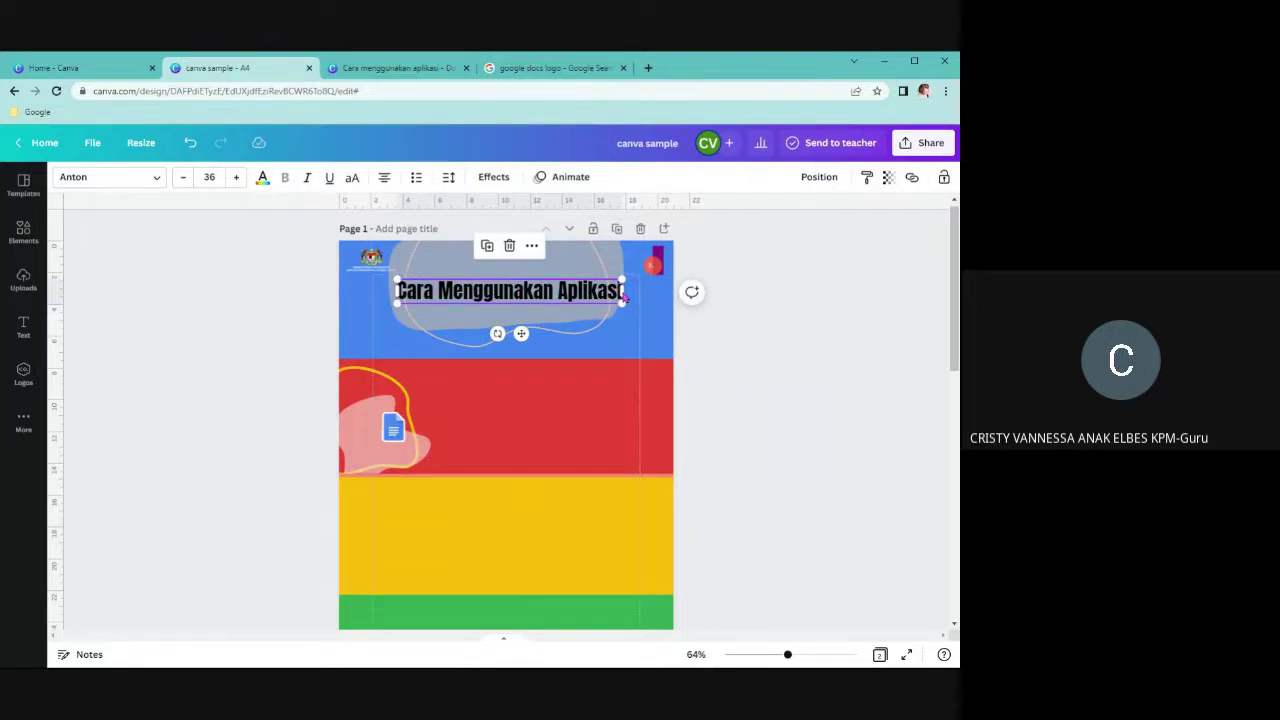
{"action": "left_click_drag", "start_coordinate": [623, 298], "coordinate": [619, 291]}
{"action": "left_click_drag", "start_coordinate": [545, 325], "coordinate": [450, 289]}
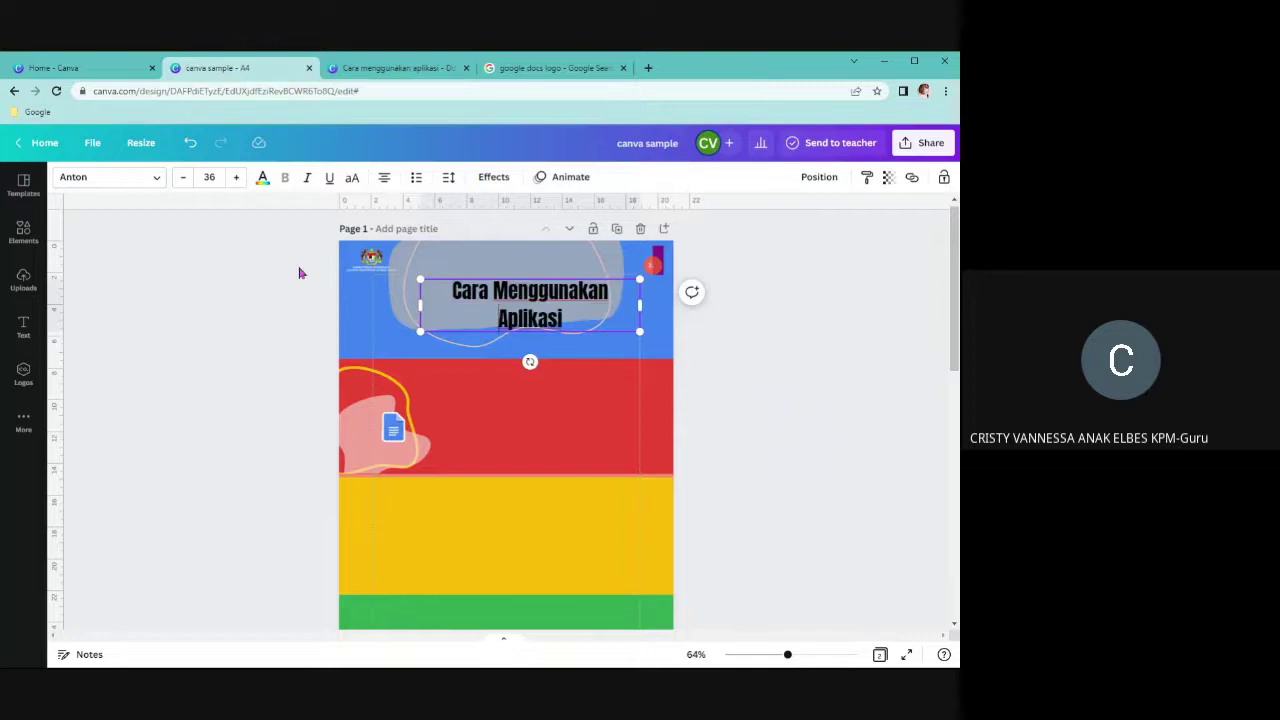
Reduce the title's font size to 28 and center it horizontally on the page over the grey blob
{"action": "left_click", "coordinate": [209, 177]}
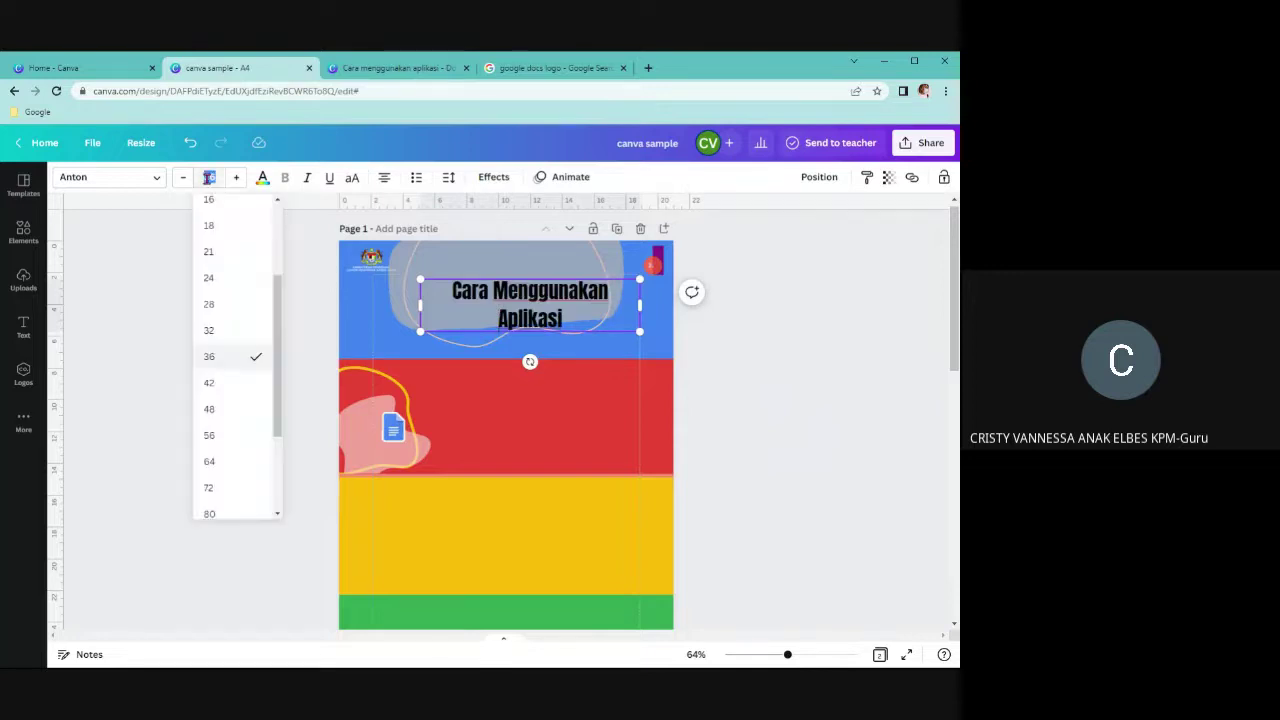
{"action": "left_click", "coordinate": [226, 305]}
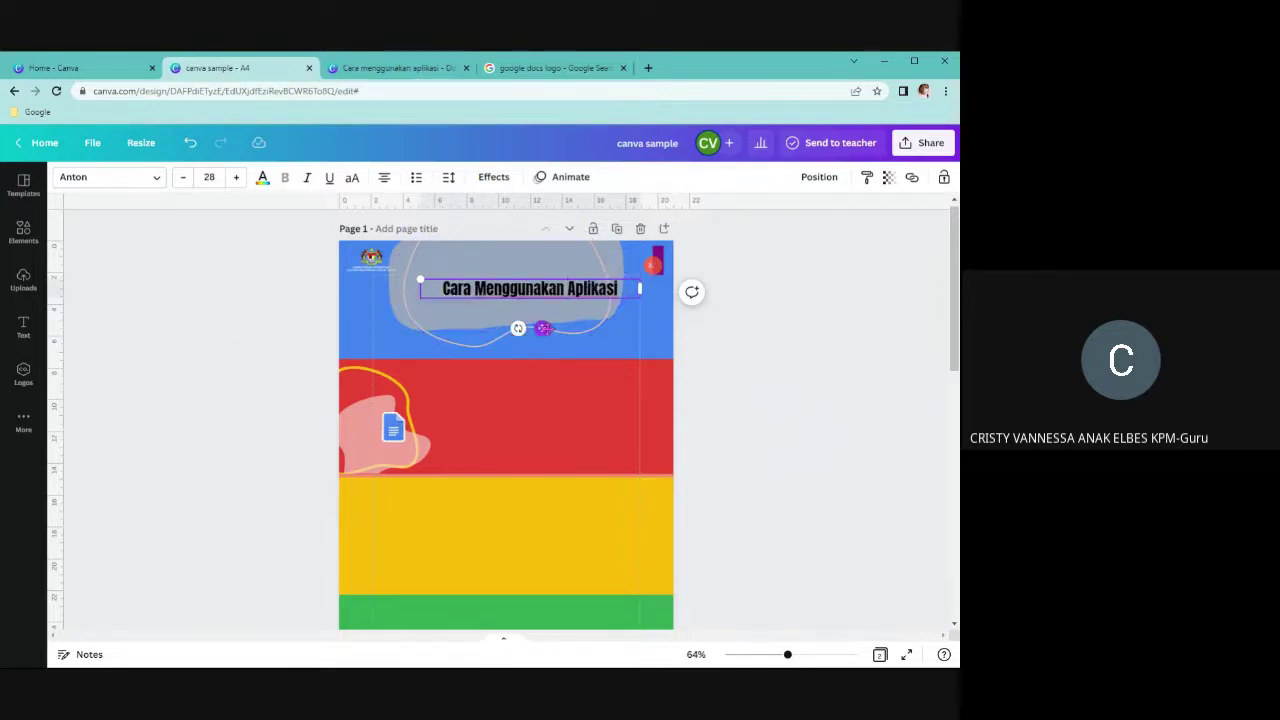
{"action": "left_click_drag", "start_coordinate": [541, 328], "coordinate": [522, 325]}
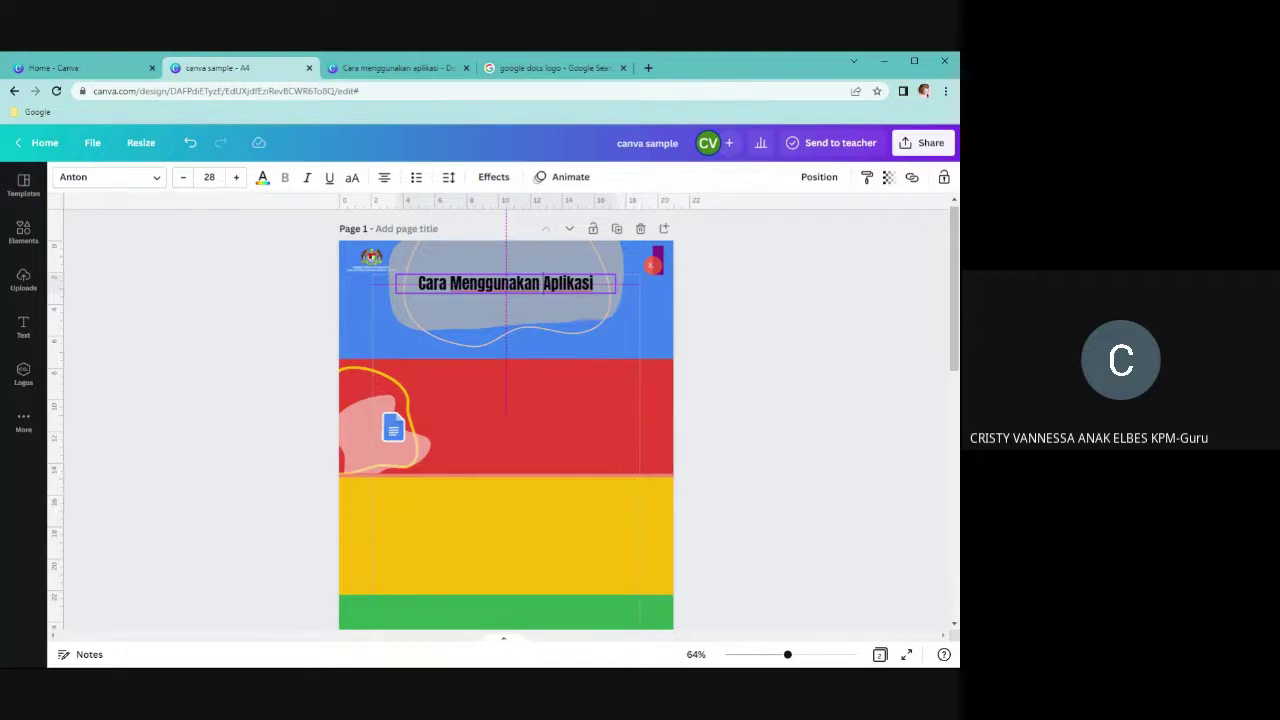
{"action": "left_click_drag", "start_coordinate": [520, 323], "coordinate": [518, 323]}
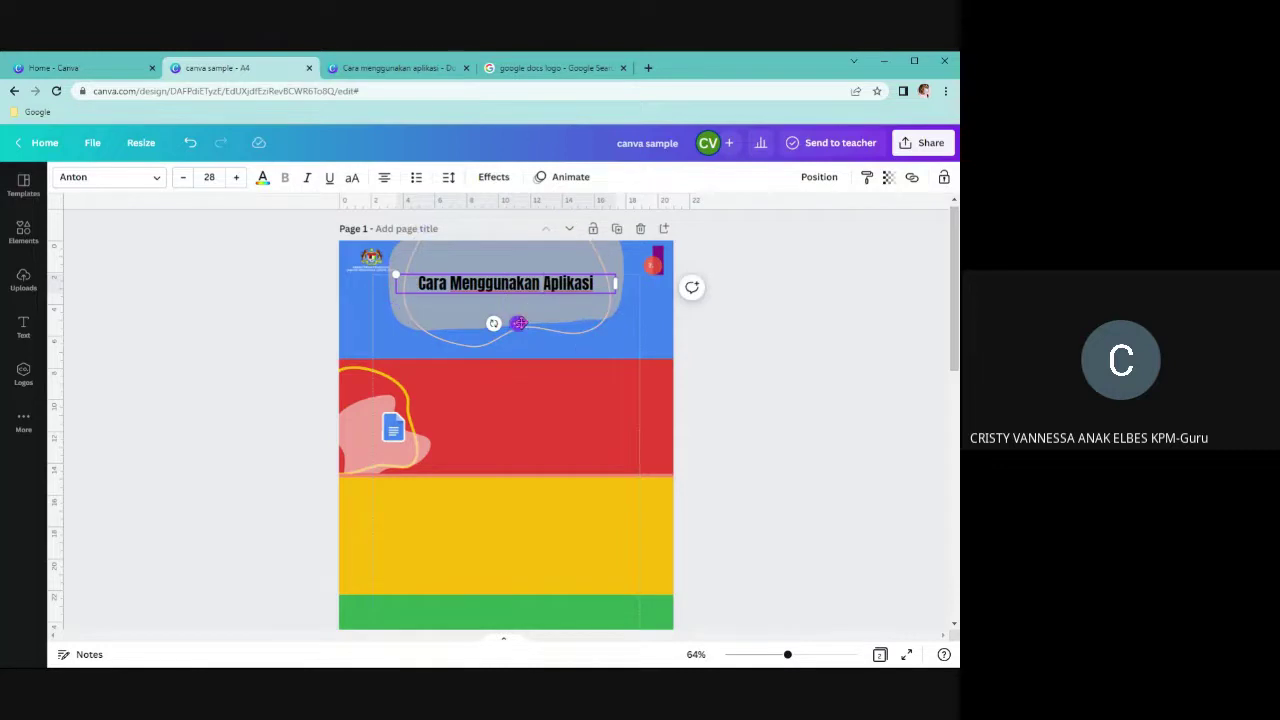
{"action": "mouse_move", "coordinate": [519, 323]}
{"action": "left_mouse_down"}
{"action": "mouse_move", "coordinate": [608, 324]}
{"action": "mouse_move", "coordinate": [500, 324]}
{"action": "mouse_move", "coordinate": [518, 323]}
{"action": "left_mouse_up"}
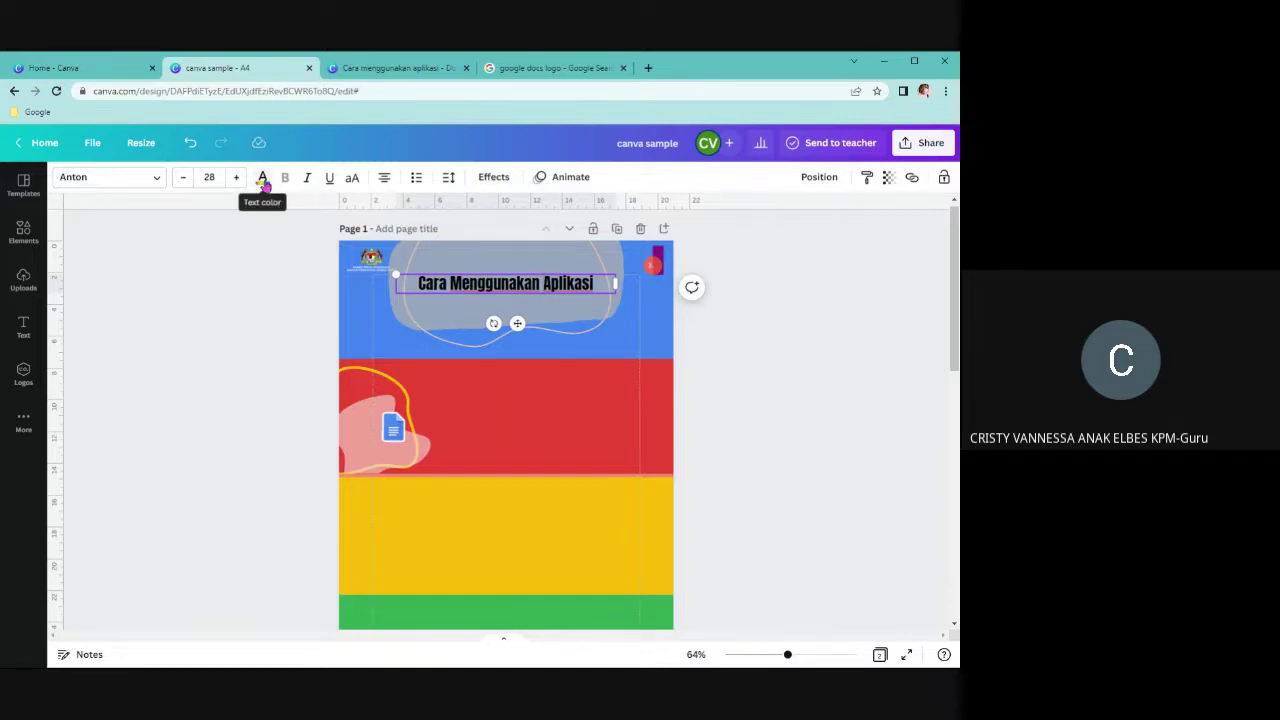
Try pale pink, green, red and white as the title's text color, returning it to black
{"action": "left_click", "coordinate": [262, 177]}
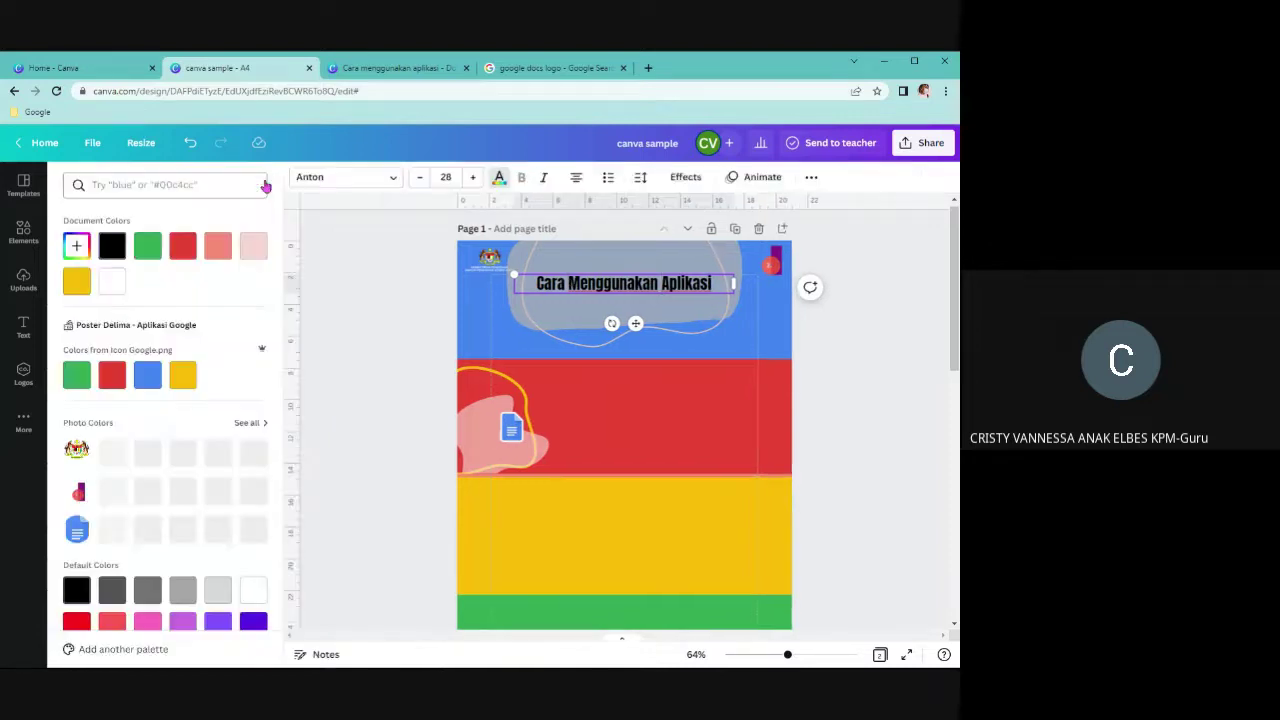
{"action": "left_click", "coordinate": [253, 246]}
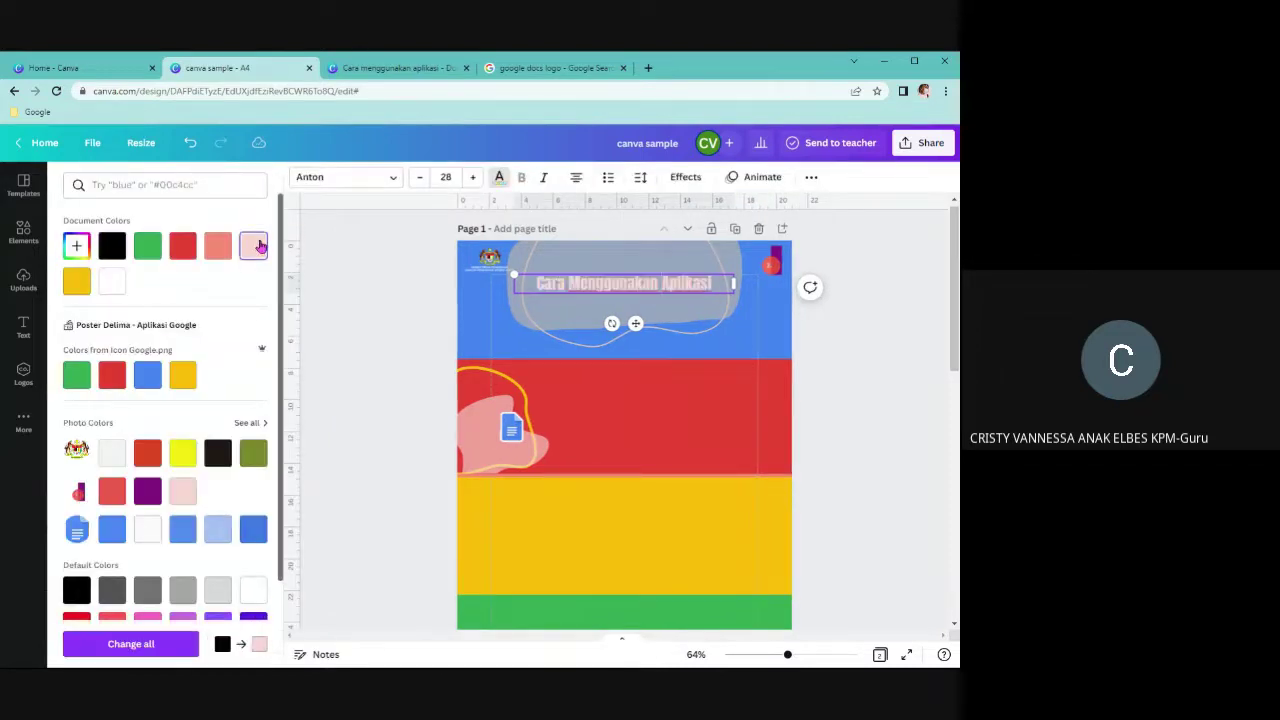
{"action": "left_click", "coordinate": [149, 250]}
{"action": "left_click", "coordinate": [181, 258]}
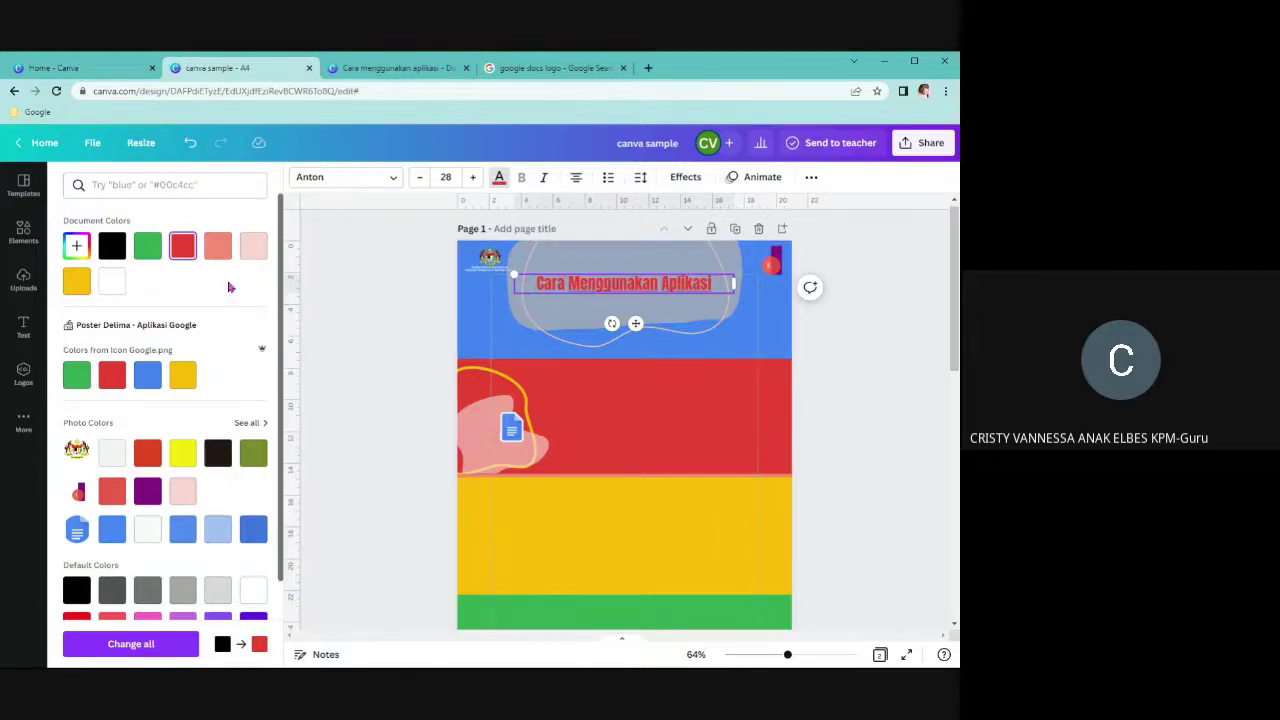
{"action": "left_click", "coordinate": [114, 248]}
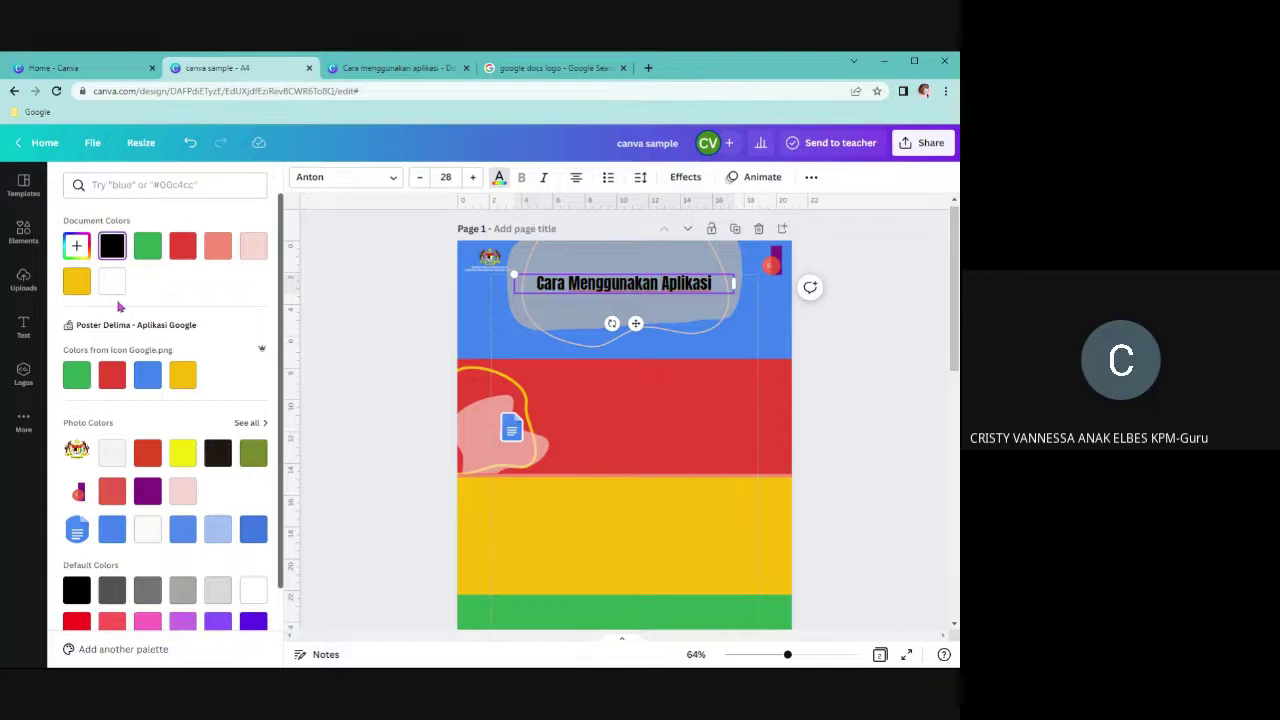
{"action": "left_click", "coordinate": [113, 284]}
{"action": "left_click", "coordinate": [111, 252]}
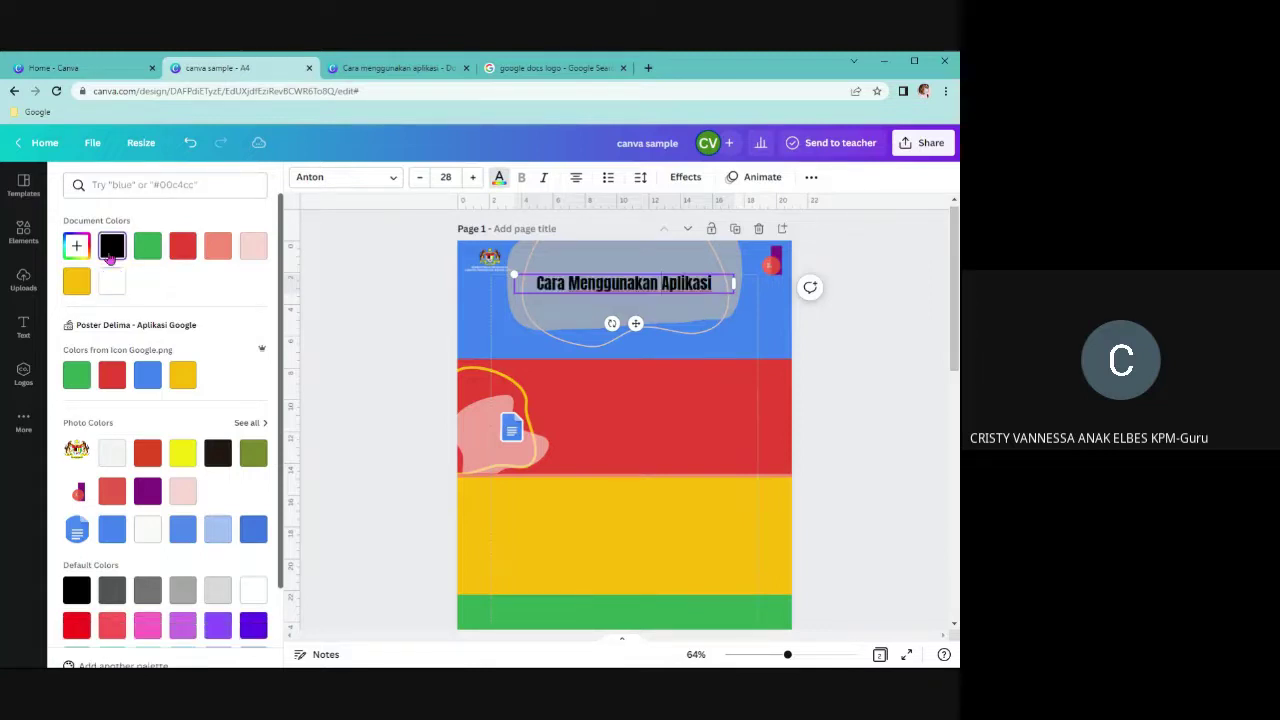
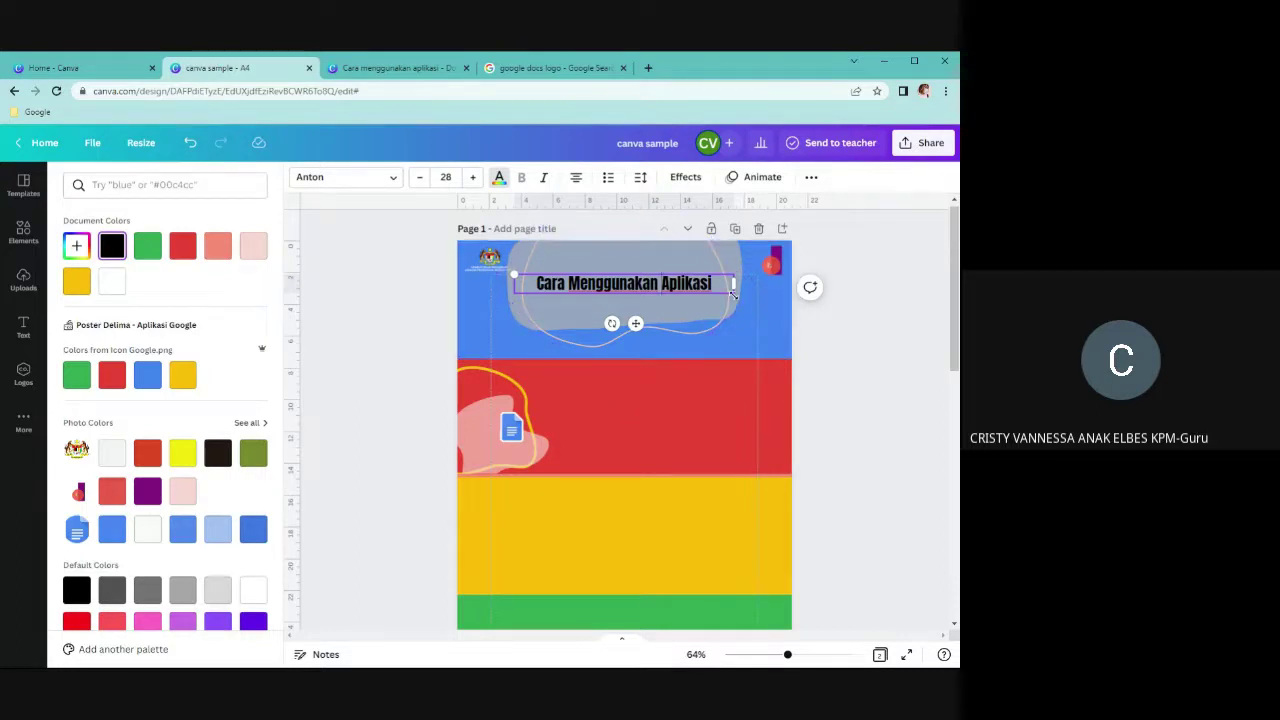
{"action": "left_click", "coordinate": [727, 332]}
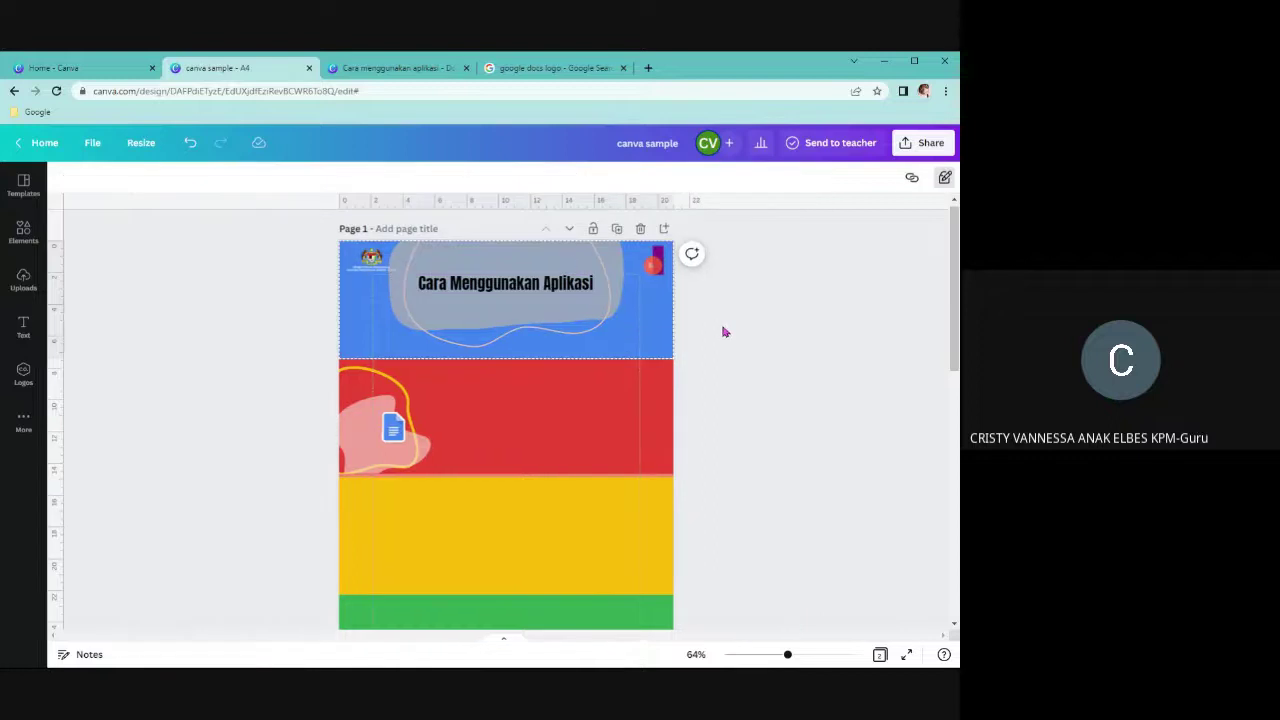
Set the title's font size to 36 and adjust its box width so "Aplikasi" wraps onto a second line
{"action": "left_click", "coordinate": [600, 284]}
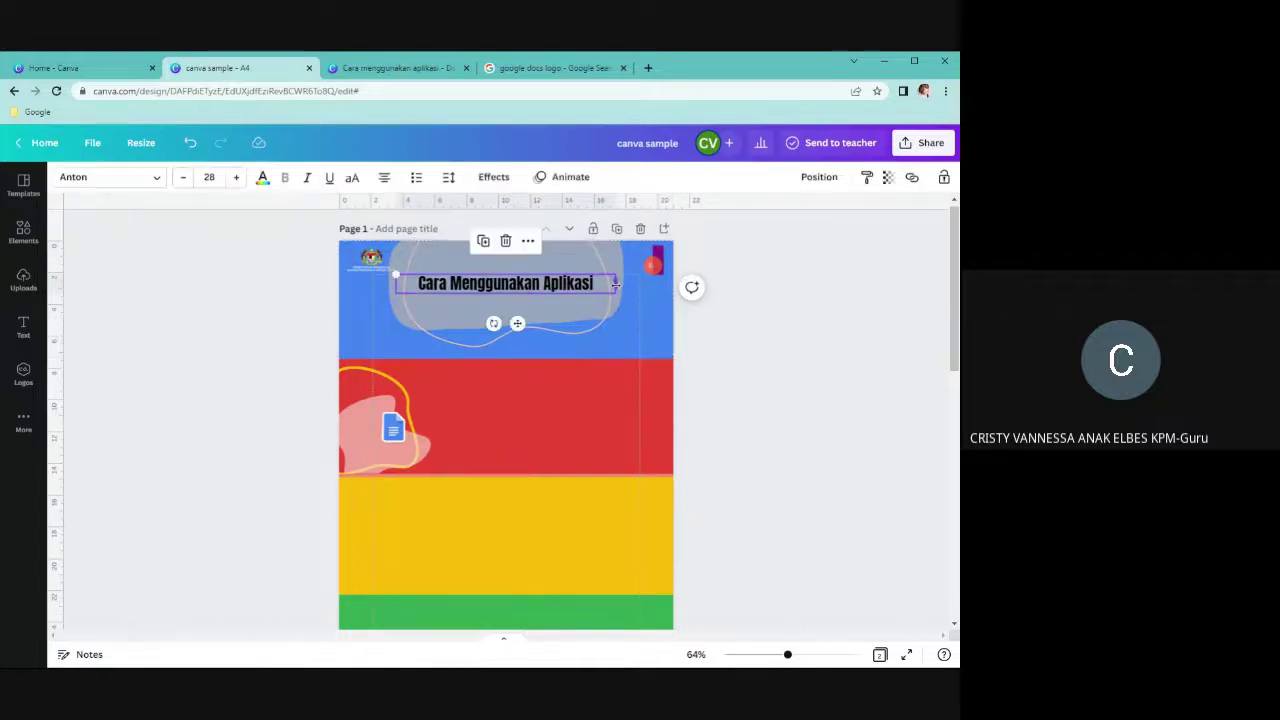
{"action": "left_click_drag", "start_coordinate": [614, 284], "coordinate": [646, 287]}
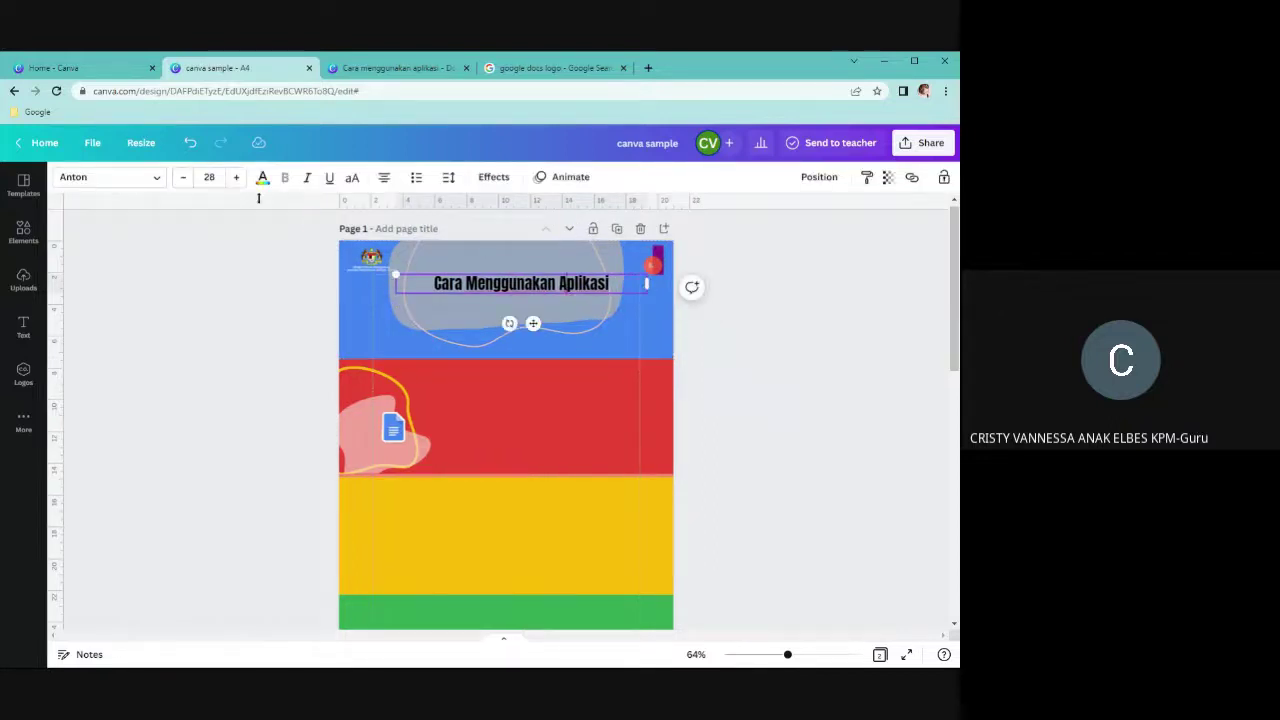
{"action": "left_click", "coordinate": [209, 177]}
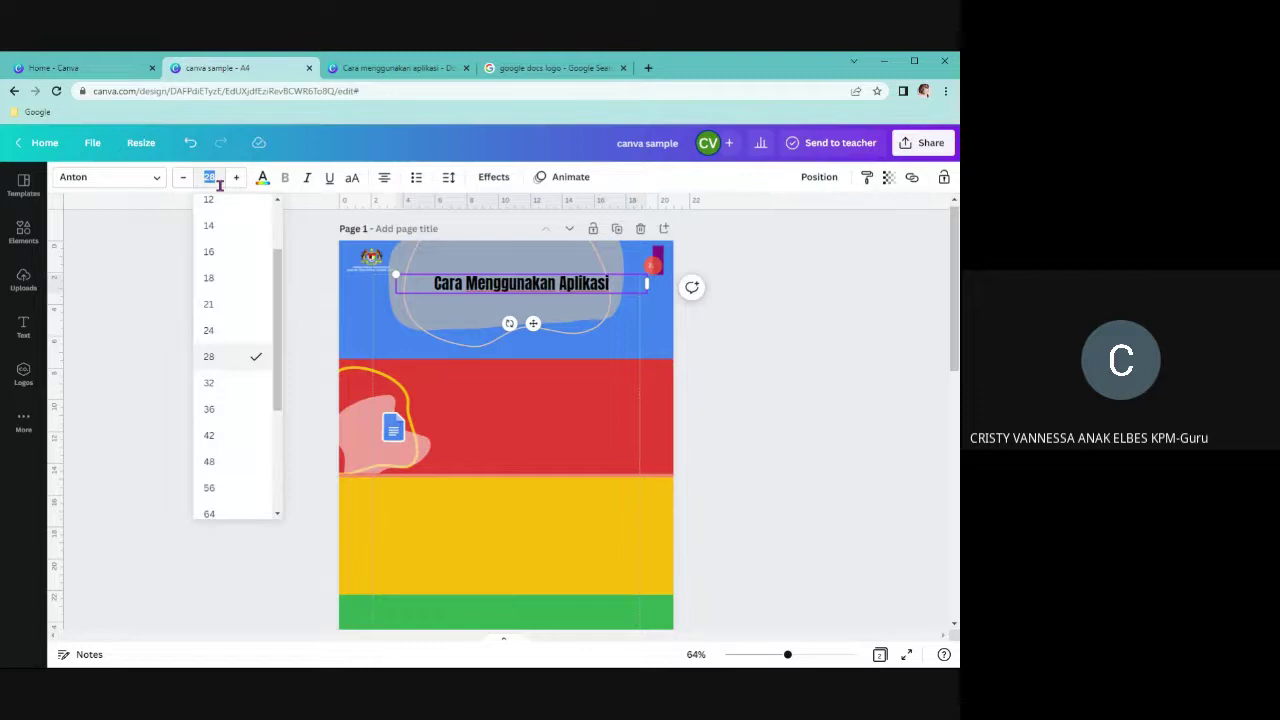
{"action": "left_click", "coordinate": [213, 410]}
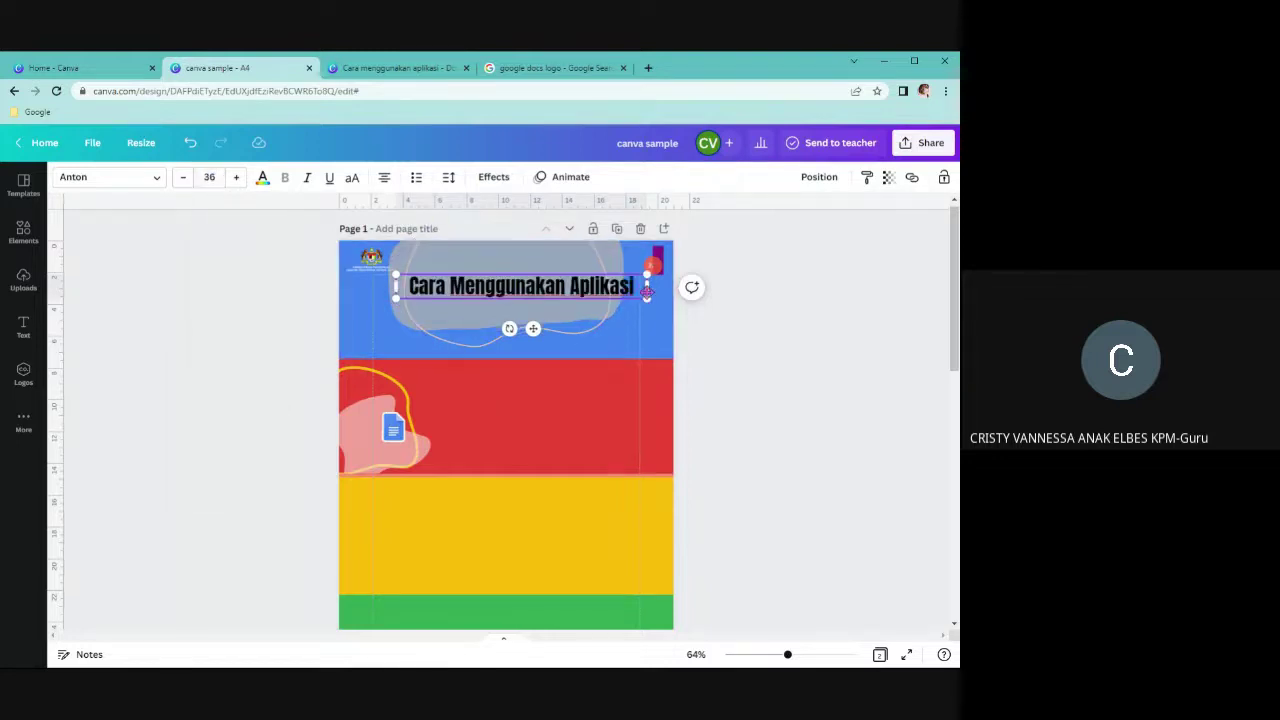
{"action": "left_click_drag", "start_coordinate": [648, 287], "coordinate": [613, 289]}
{"action": "left_click_drag", "start_coordinate": [789, 655], "coordinate": [812, 657]}
{"action": "scroll", "coordinate": [467, 426], "scroll_direction": "up", "scroll_amount": 4}
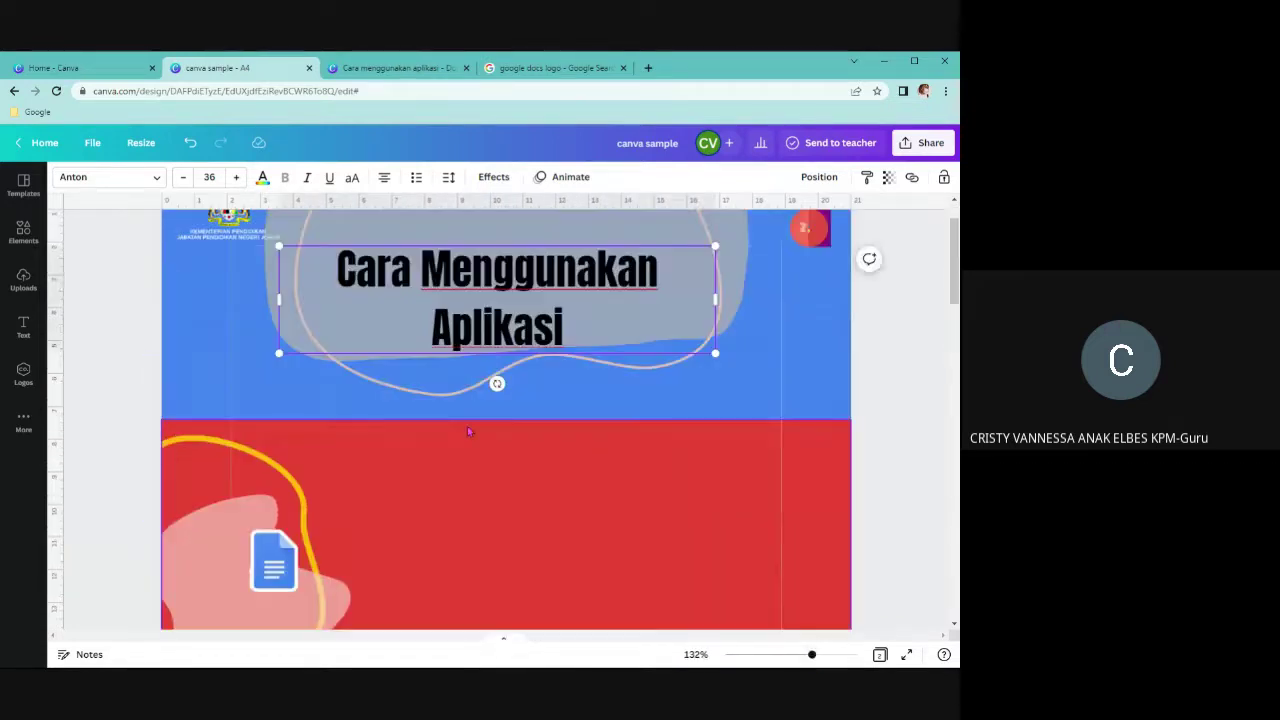
{"action": "left_click", "coordinate": [497, 368]}
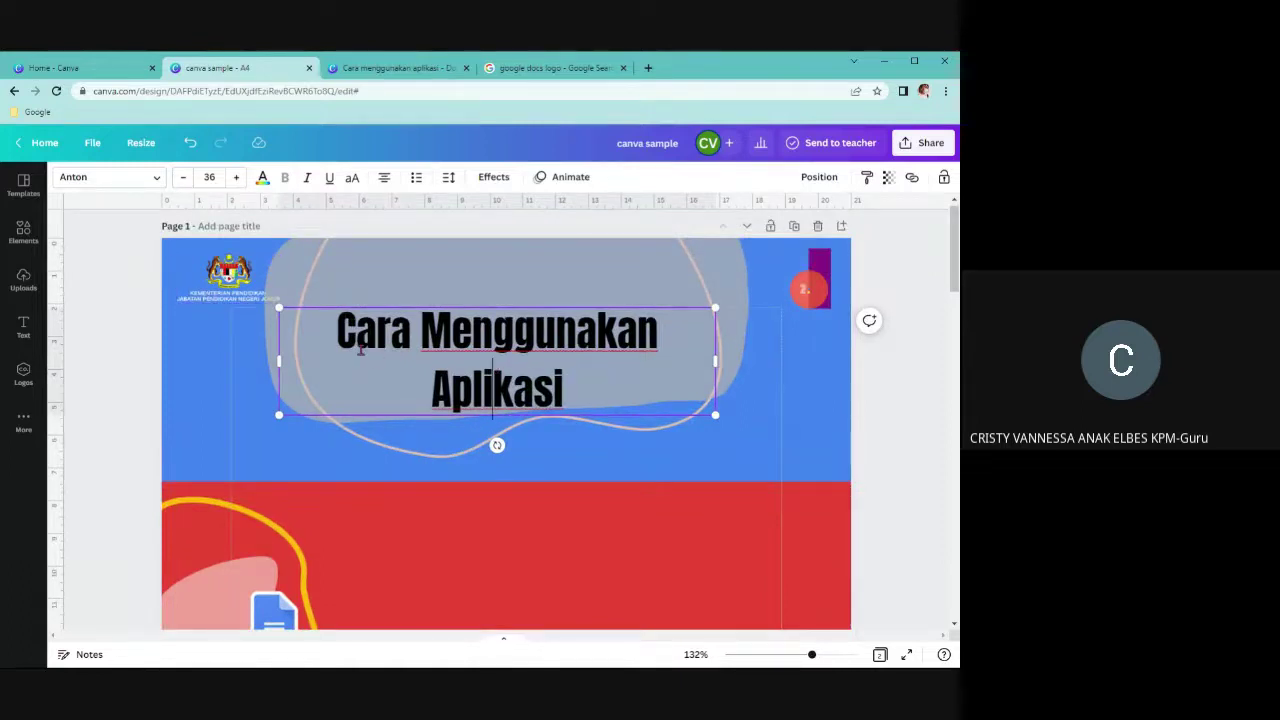
{"action": "left_click", "coordinate": [270, 610]}
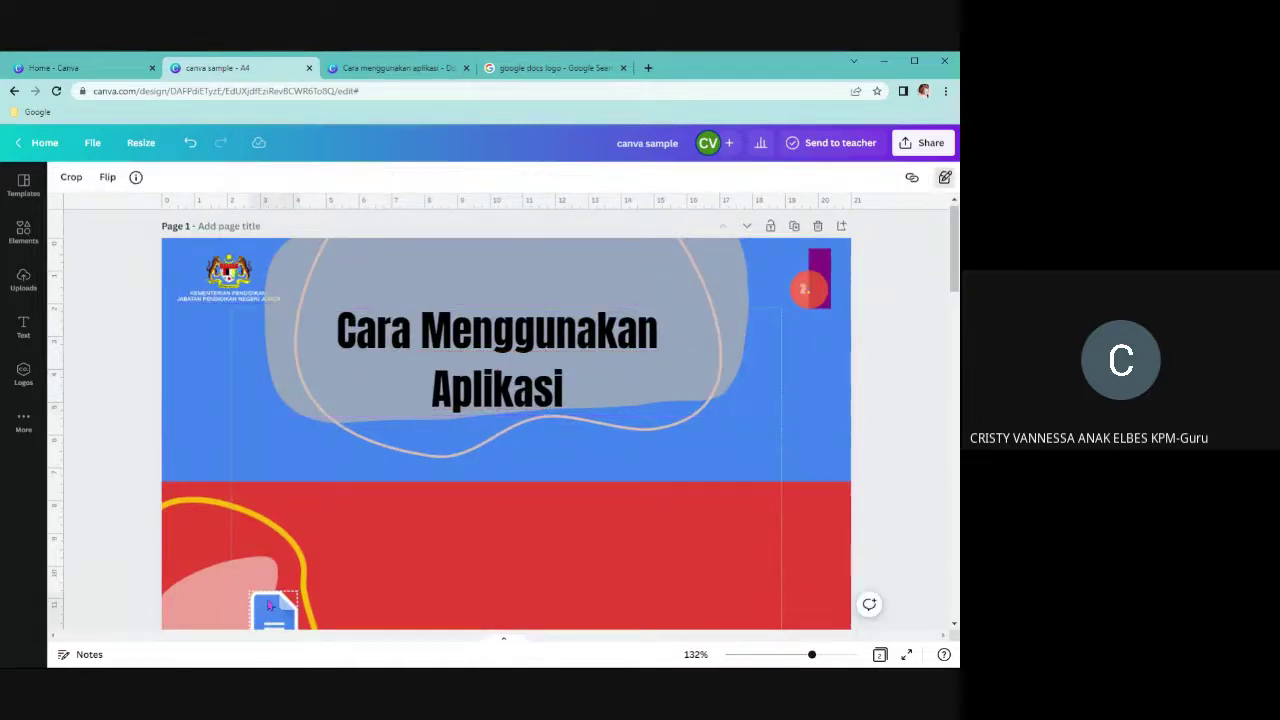
{"action": "left_click", "coordinate": [501, 380]}
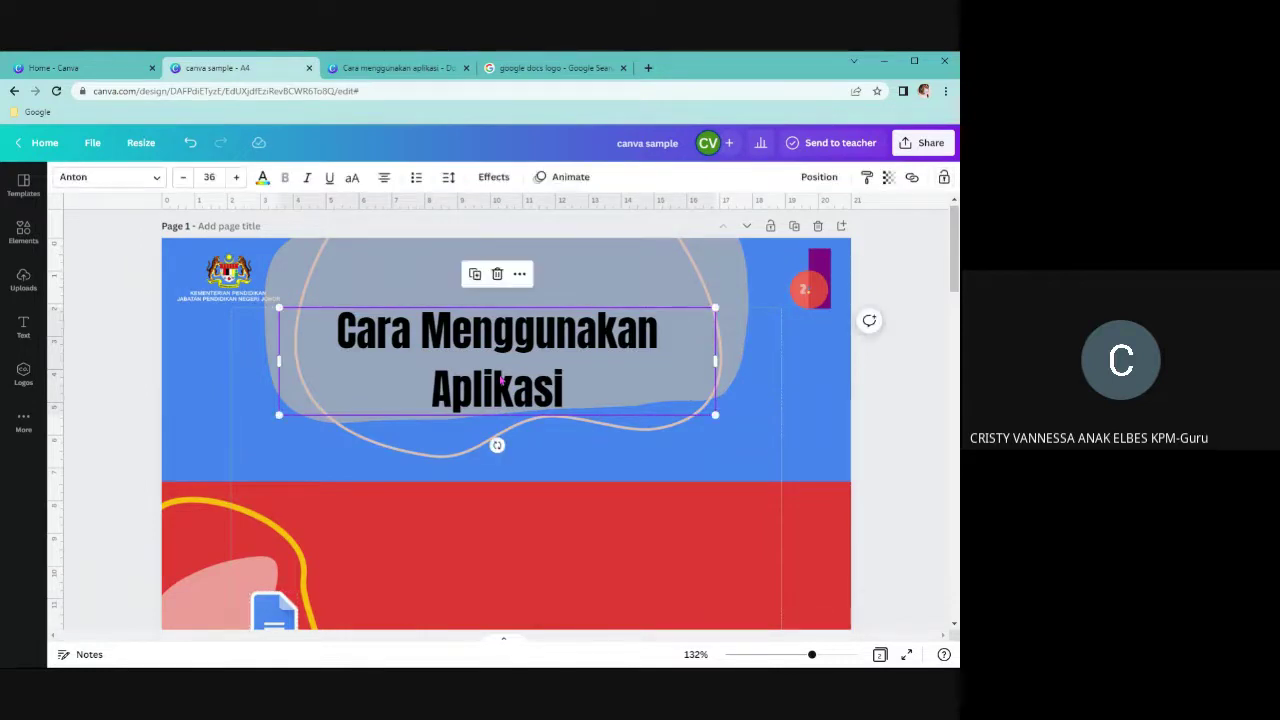
{"action": "left_click", "coordinate": [491, 177]}
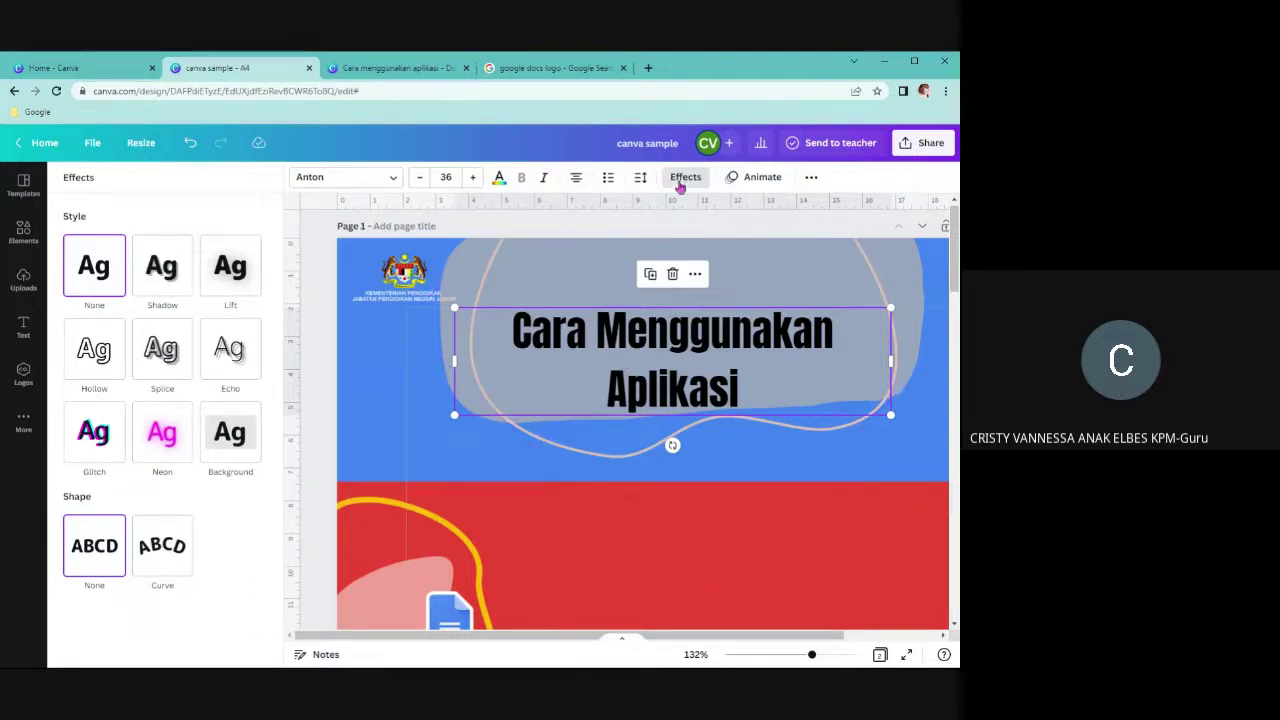
{"action": "left_click", "coordinate": [684, 177]}
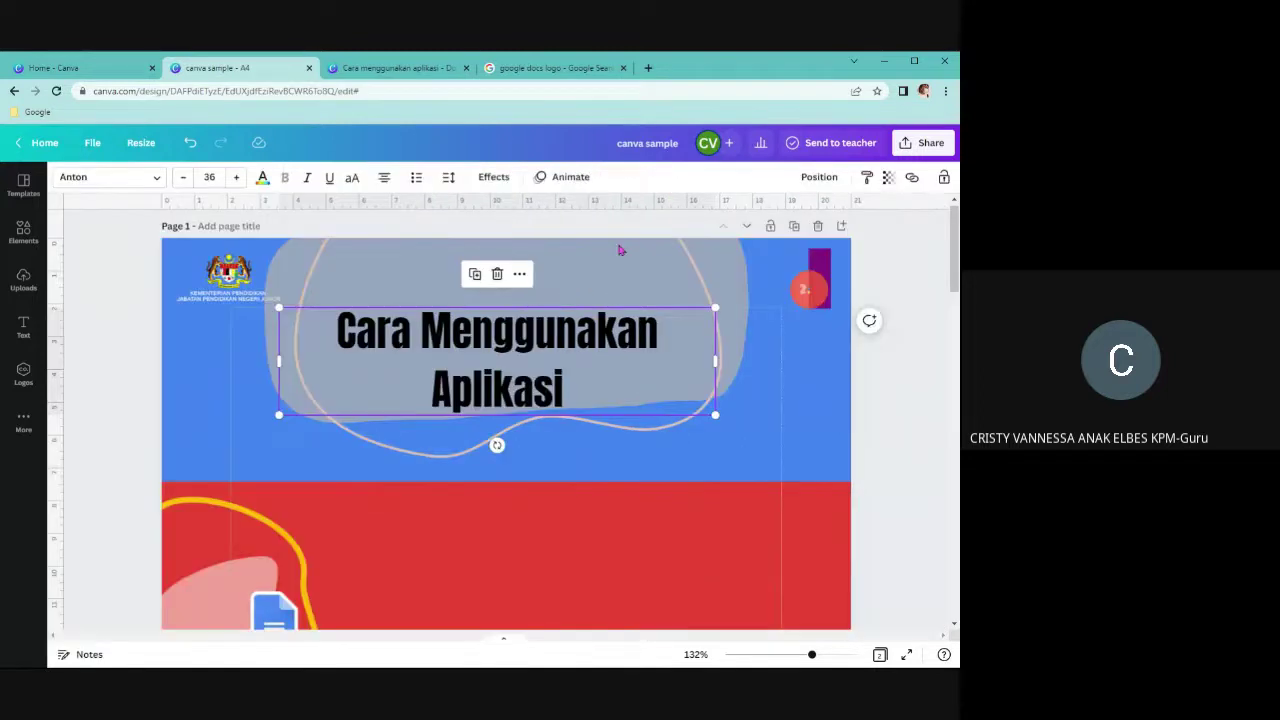
Duplicate the title text and align the copy exactly over the original on the grey blob
{"action": "left_click", "coordinate": [908, 418]}
{"action": "left_click", "coordinate": [533, 357]}
{"action": "left_click", "coordinate": [475, 276]}
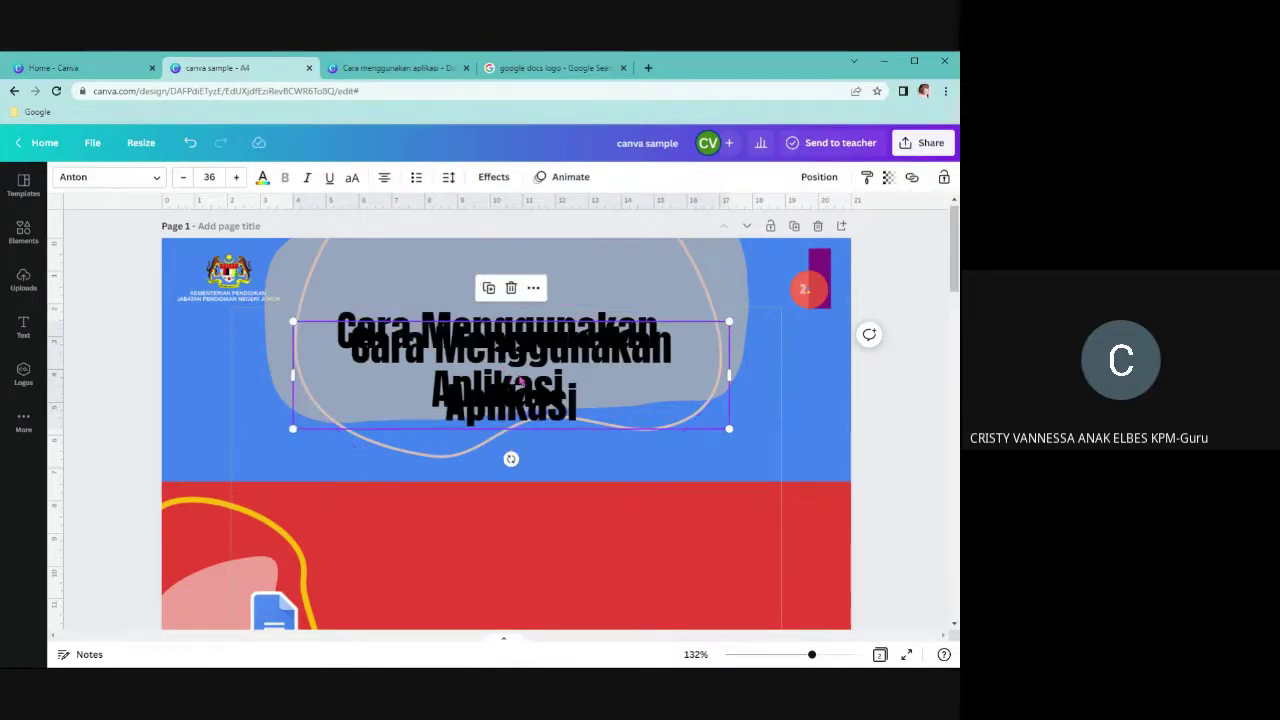
{"action": "left_click_drag", "start_coordinate": [518, 376], "coordinate": [506, 365]}
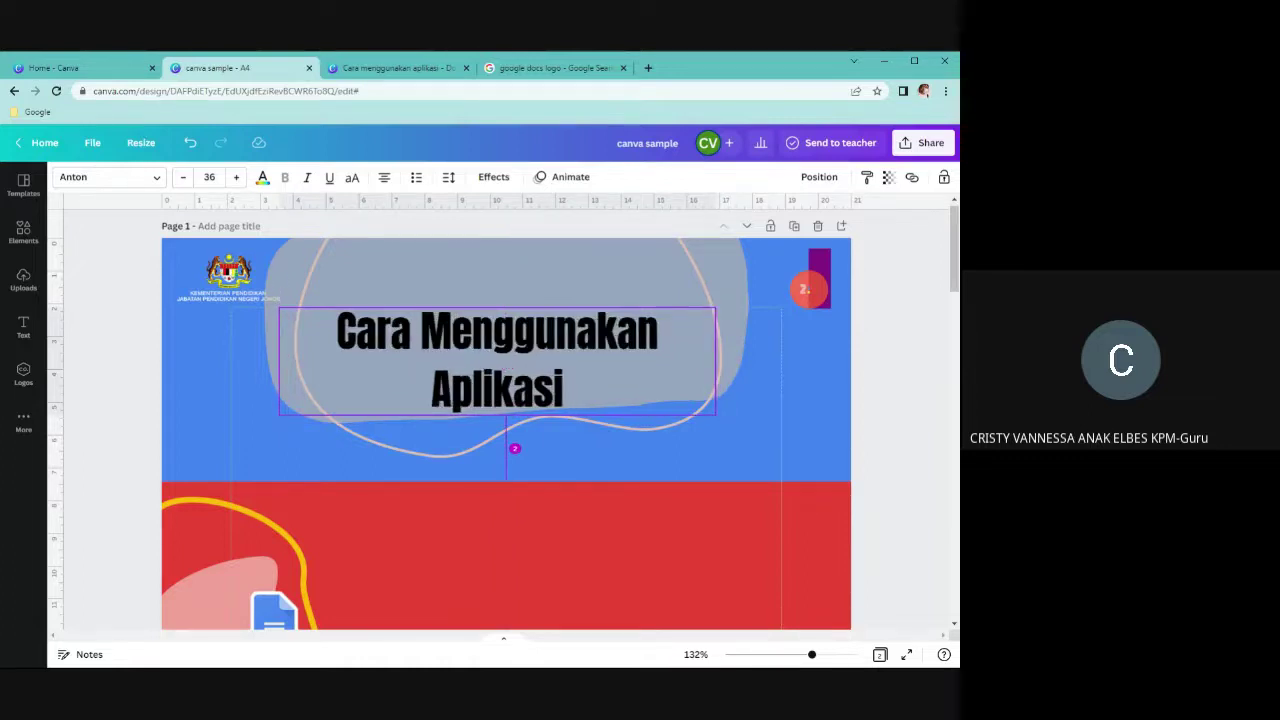
{"action": "left_click", "coordinate": [510, 370]}
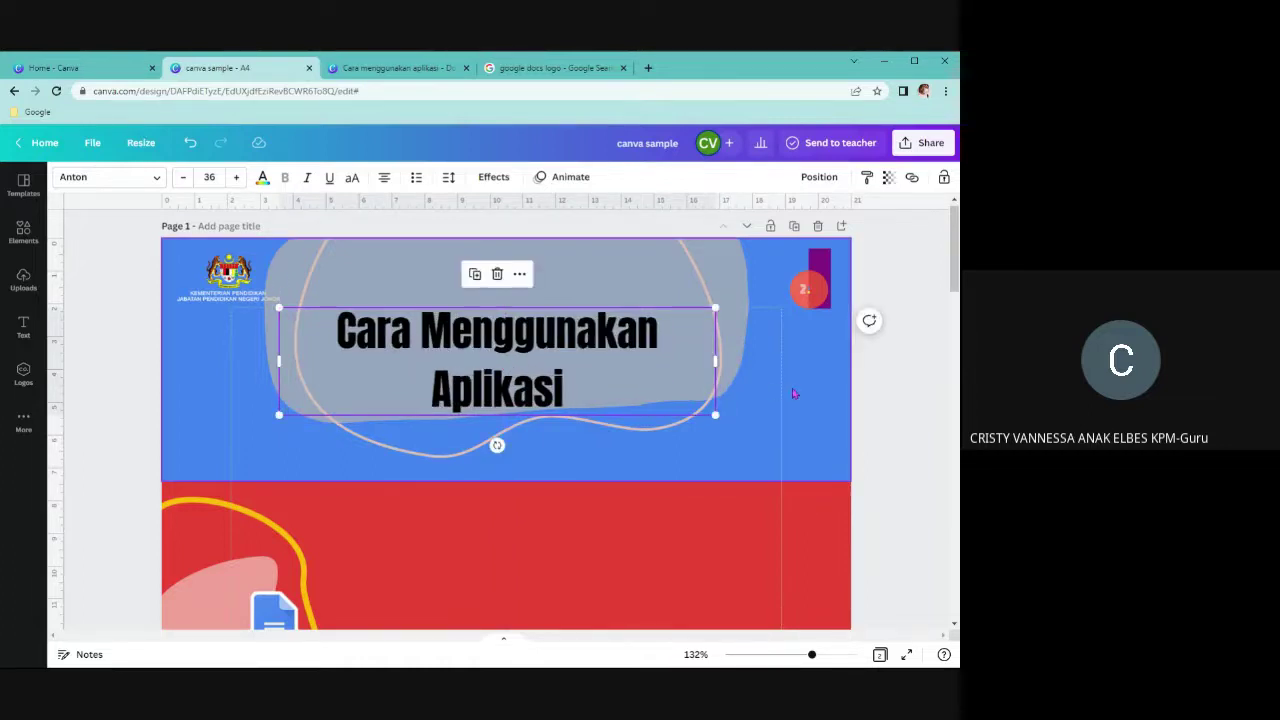
Apply the Hollow text effect to the upper copy of the title and color its outline white
{"action": "left_click", "coordinate": [493, 177]}
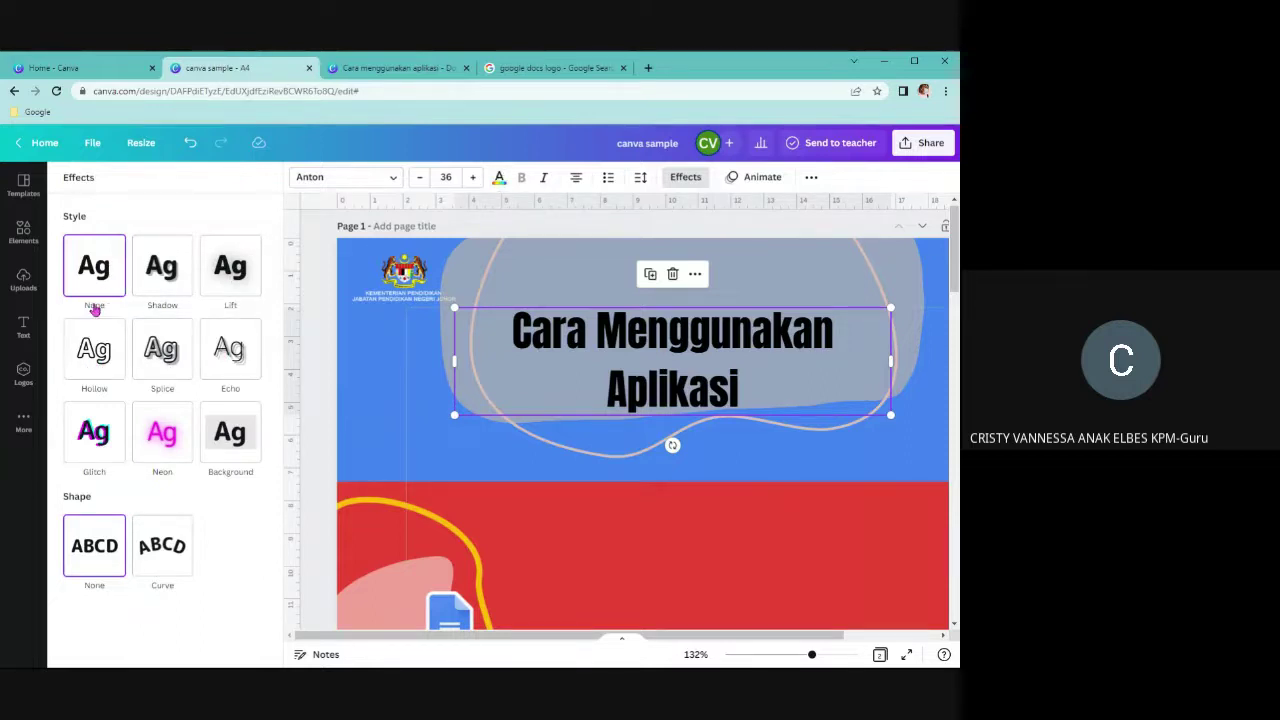
{"action": "left_click", "coordinate": [99, 375]}
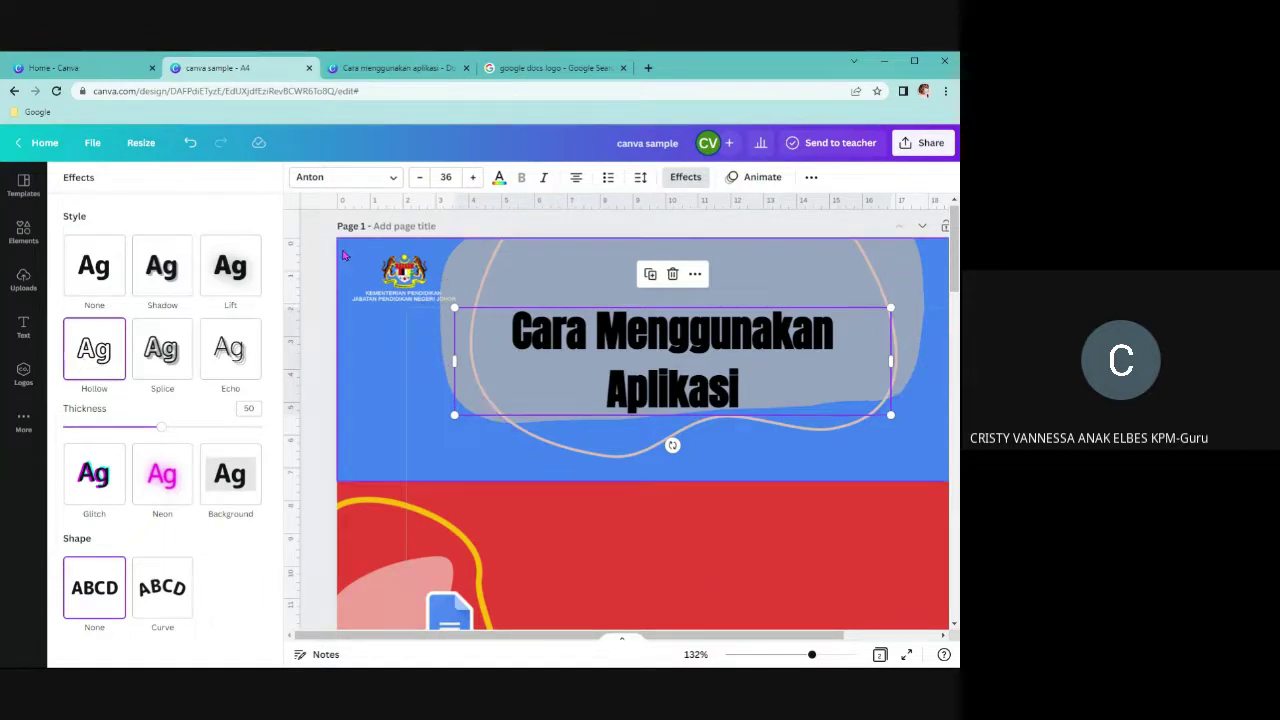
{"action": "left_click", "coordinate": [499, 180]}
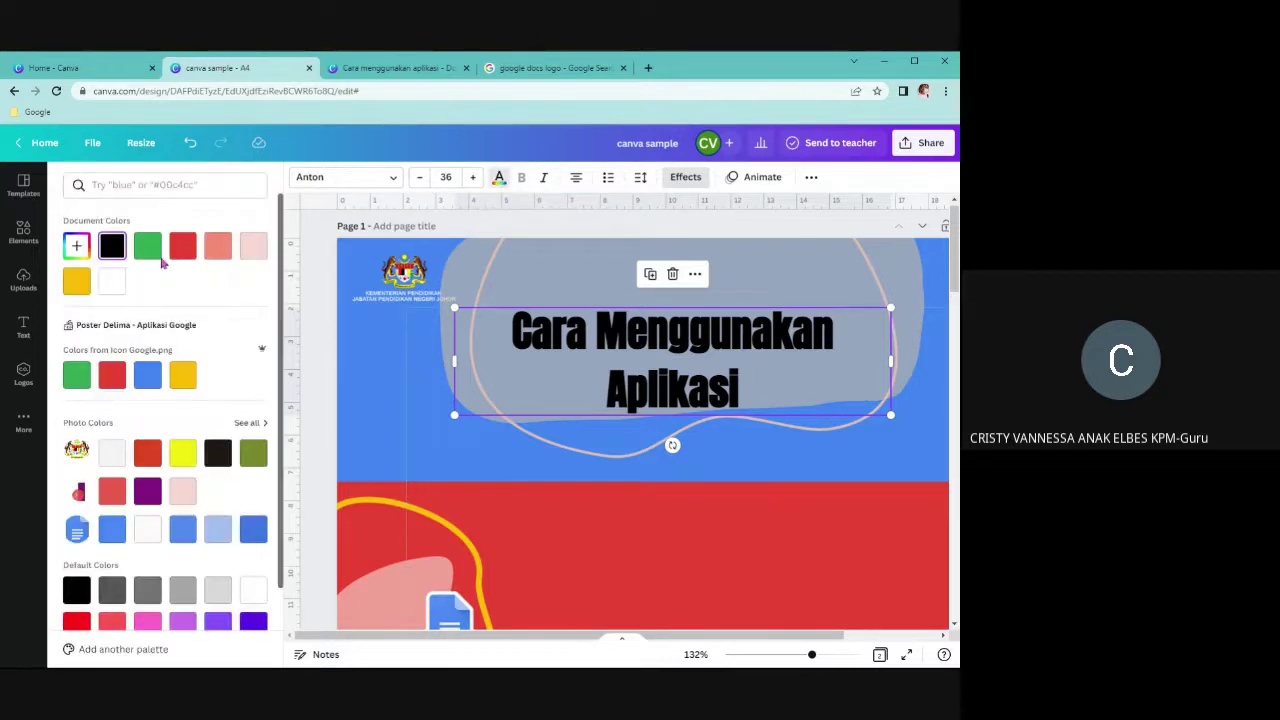
{"action": "left_click", "coordinate": [110, 287]}
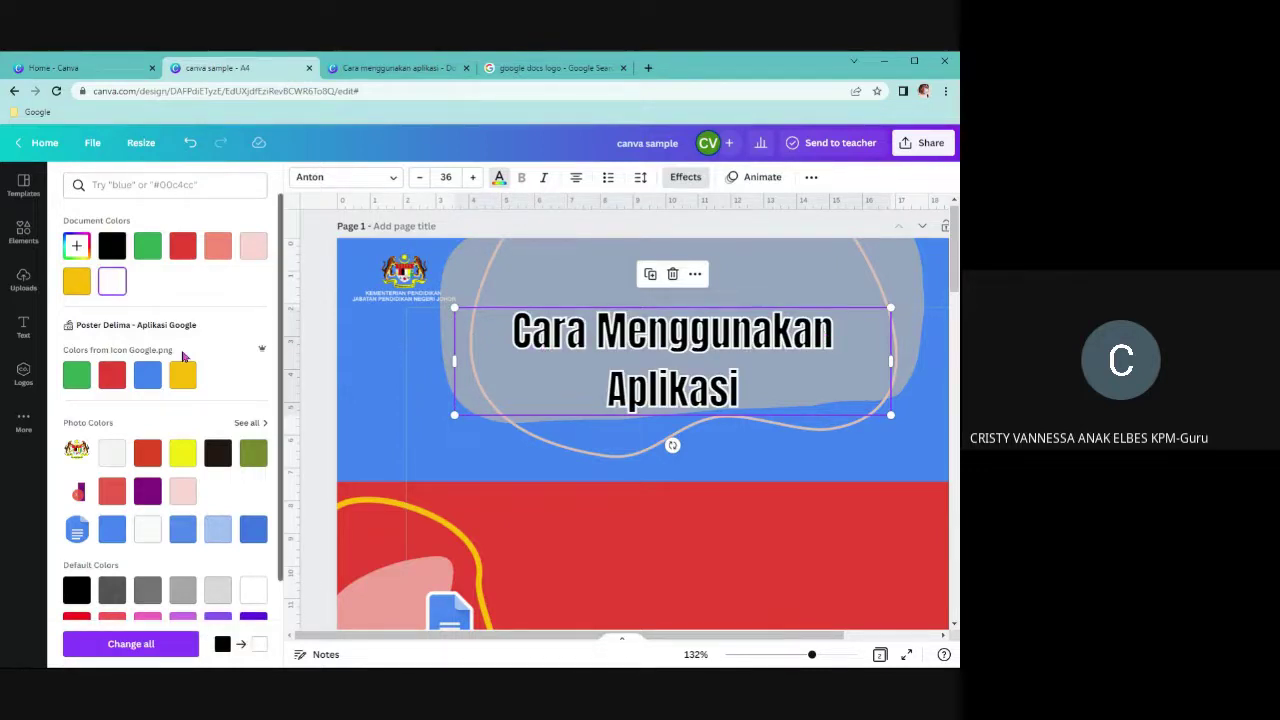
Try blue, red, green and yellow as the hollow copy's outline color, returning it to white
{"action": "left_click", "coordinate": [146, 373]}
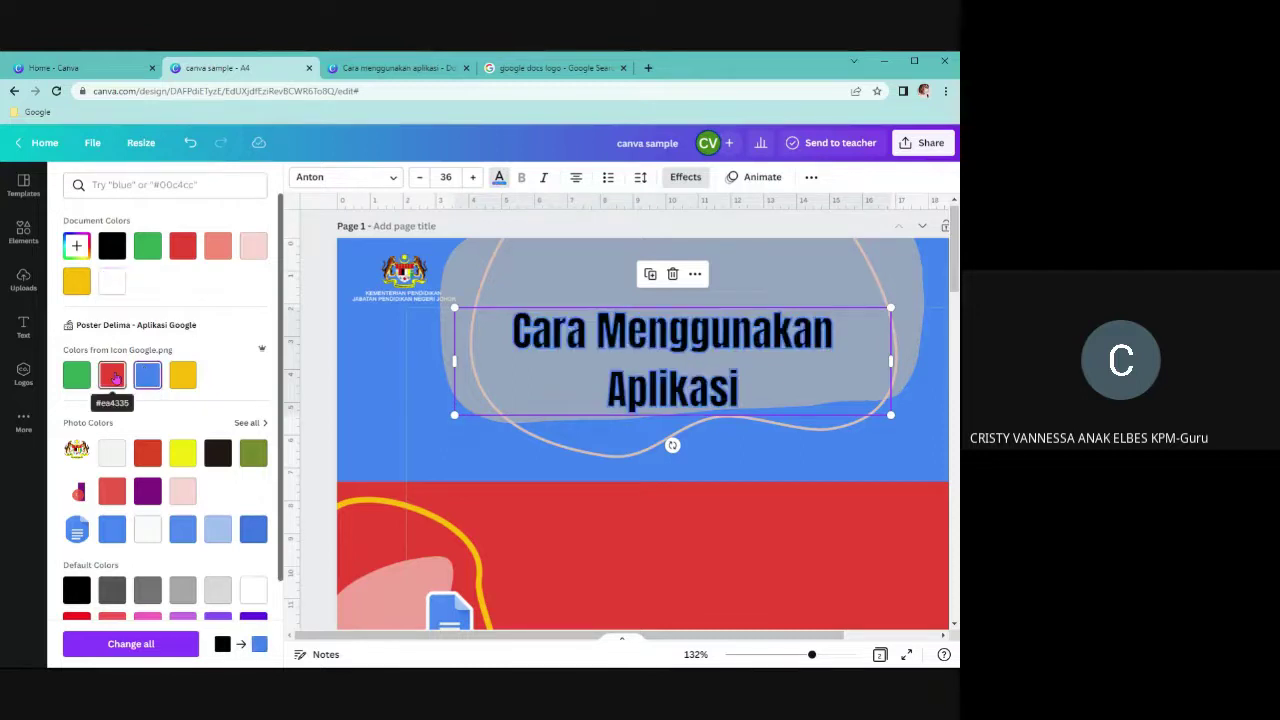
{"action": "left_click", "coordinate": [111, 373]}
{"action": "left_click", "coordinate": [76, 374]}
{"action": "left_click", "coordinate": [181, 376]}
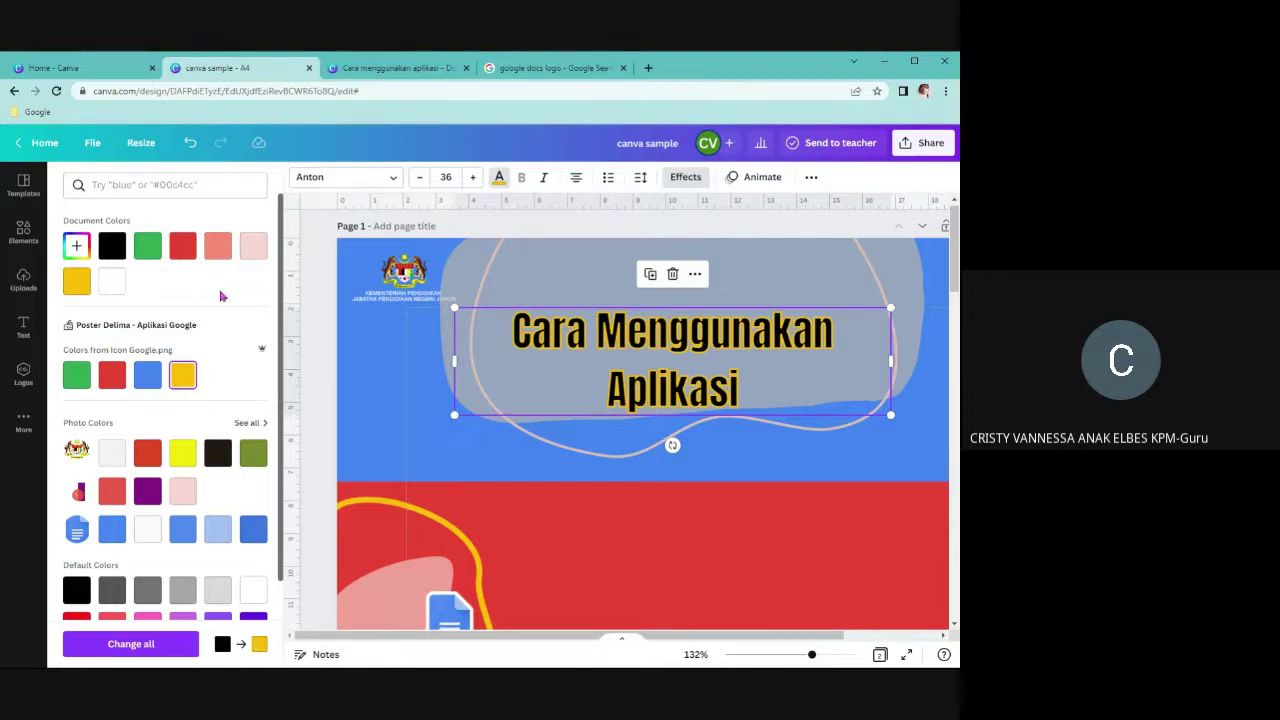
{"action": "left_click", "coordinate": [112, 285]}
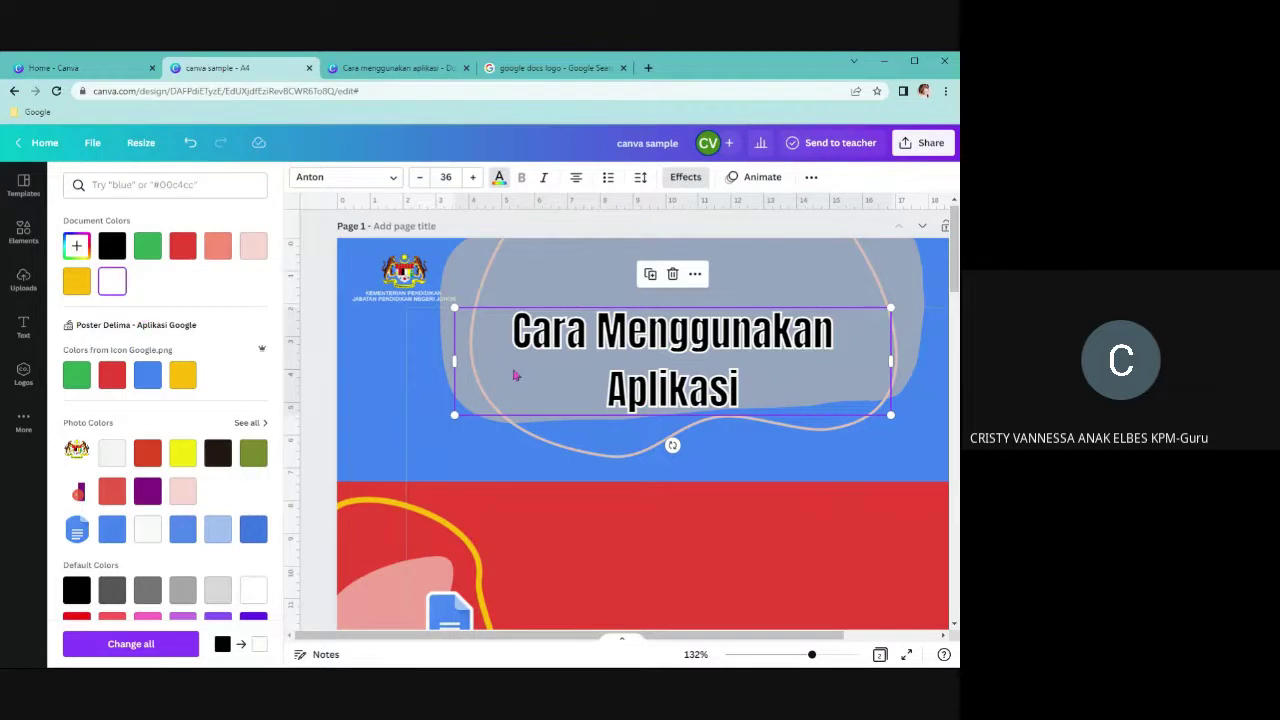
Move the hollow copy down off the black title and return it exactly over the original
{"action": "mouse_move", "coordinate": [650, 337]}
{"action": "left_mouse_down"}
{"action": "mouse_move", "coordinate": [648, 395]}
{"action": "mouse_move", "coordinate": [585, 413]}
{"action": "mouse_move", "coordinate": [617, 331]}
{"action": "mouse_move", "coordinate": [648, 335]}
{"action": "left_mouse_up"}
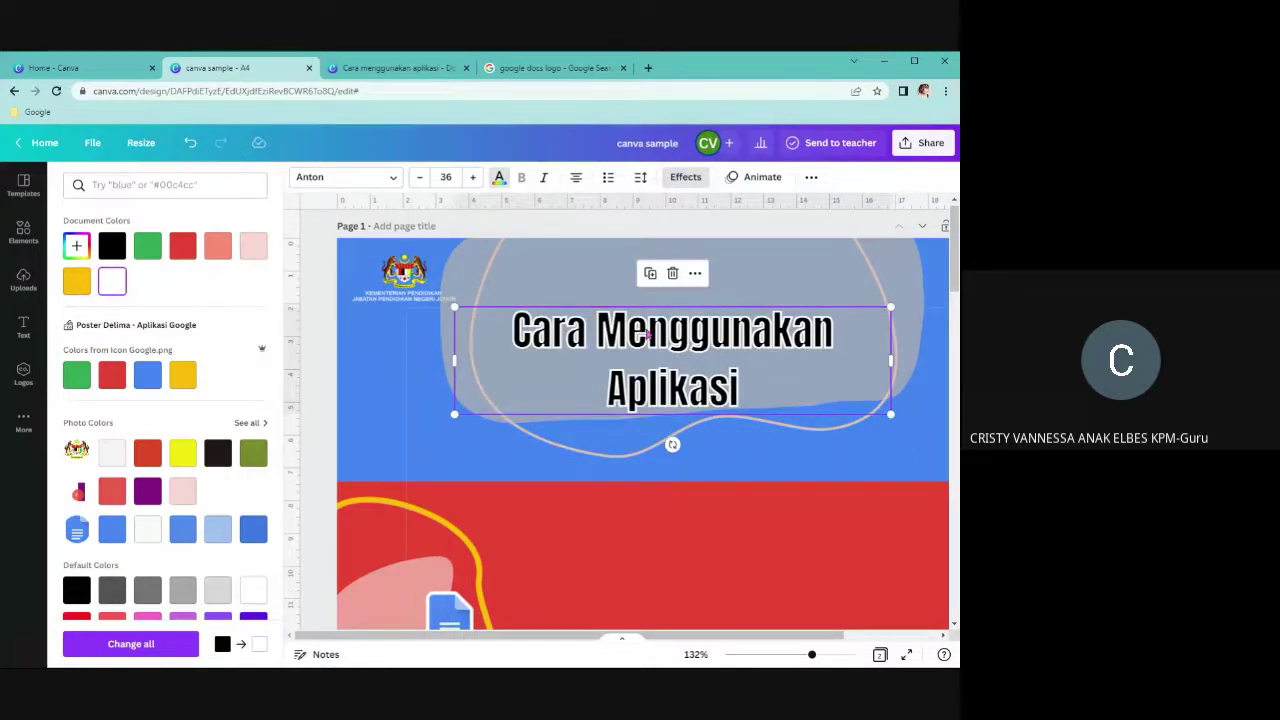
{"action": "key", "text": "ctrl+d"}
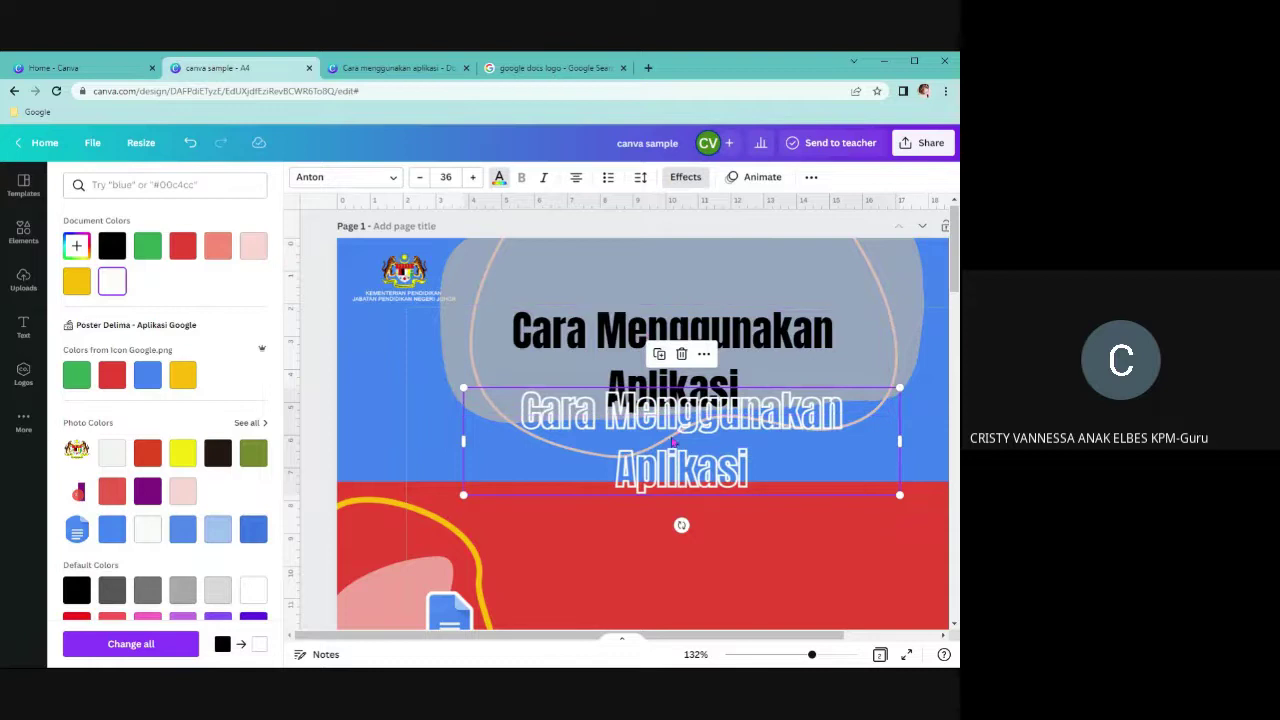
{"action": "left_click_drag", "start_coordinate": [672, 437], "coordinate": [661, 366]}
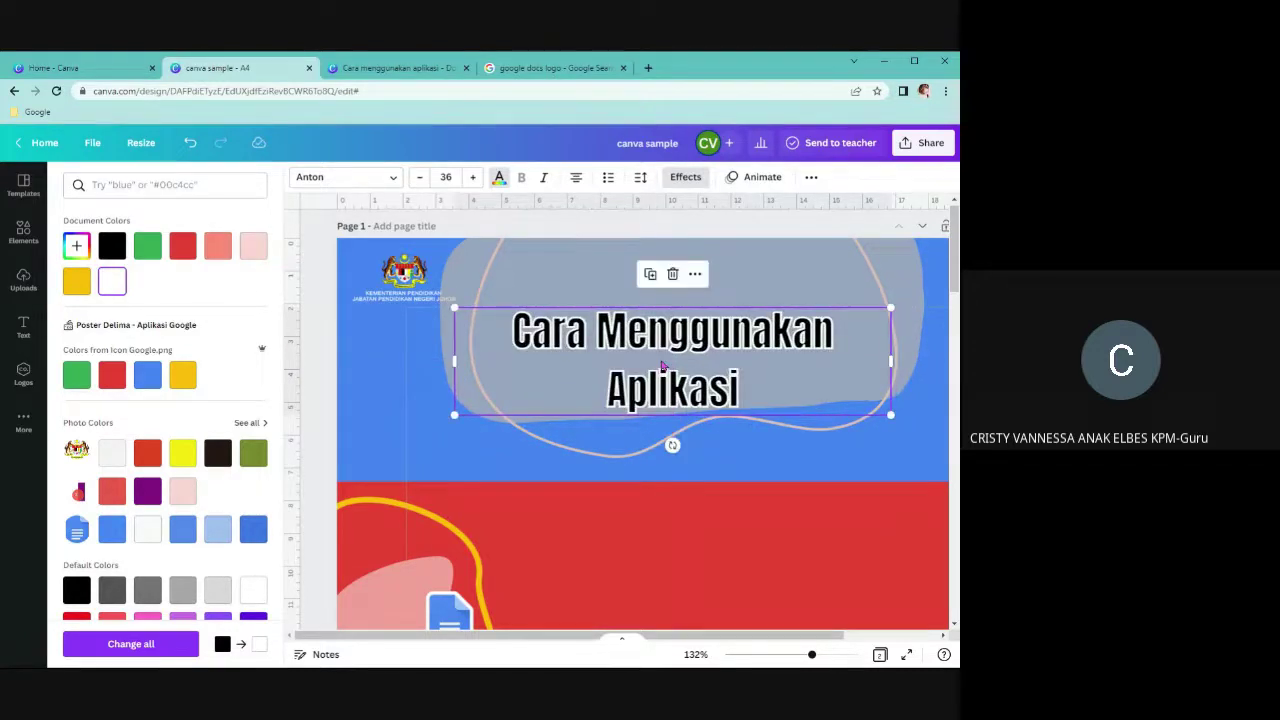
{"action": "left_click", "coordinate": [661, 366]}
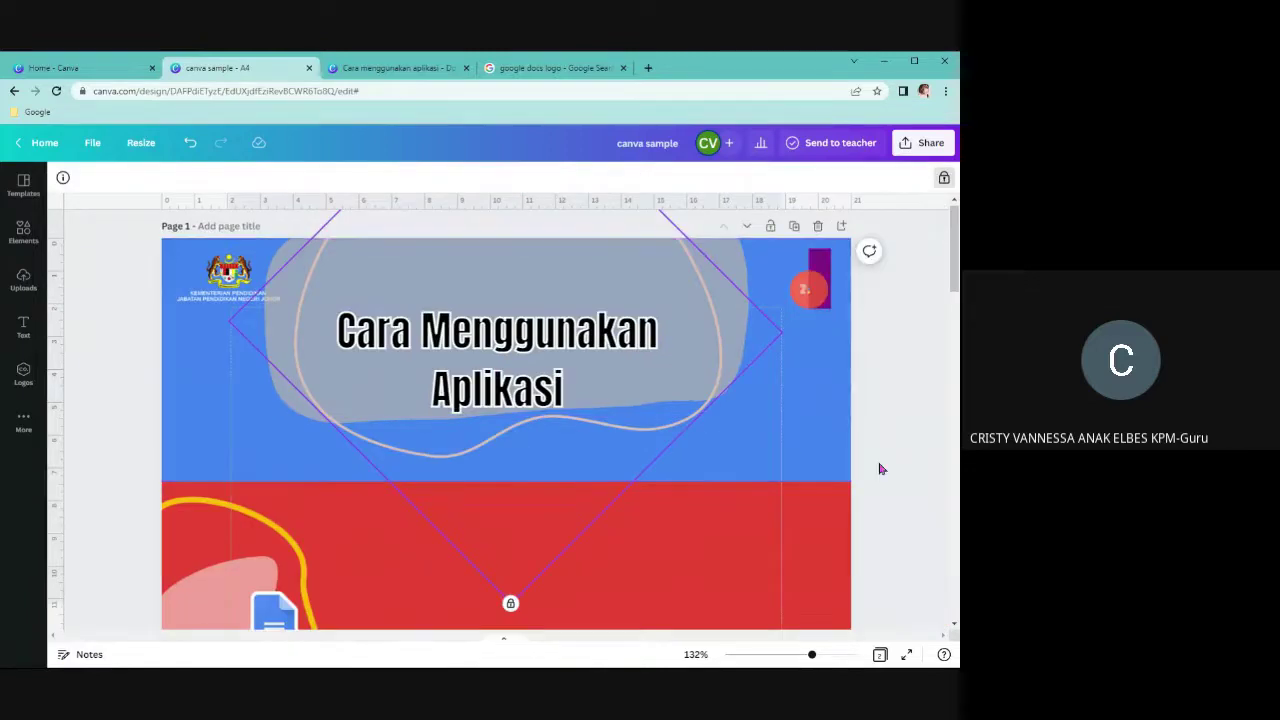
Reduce the Hollow effect's thickness on the title's outlined copy to 39
{"action": "left_click_drag", "start_coordinate": [808, 654], "coordinate": [797, 654]}
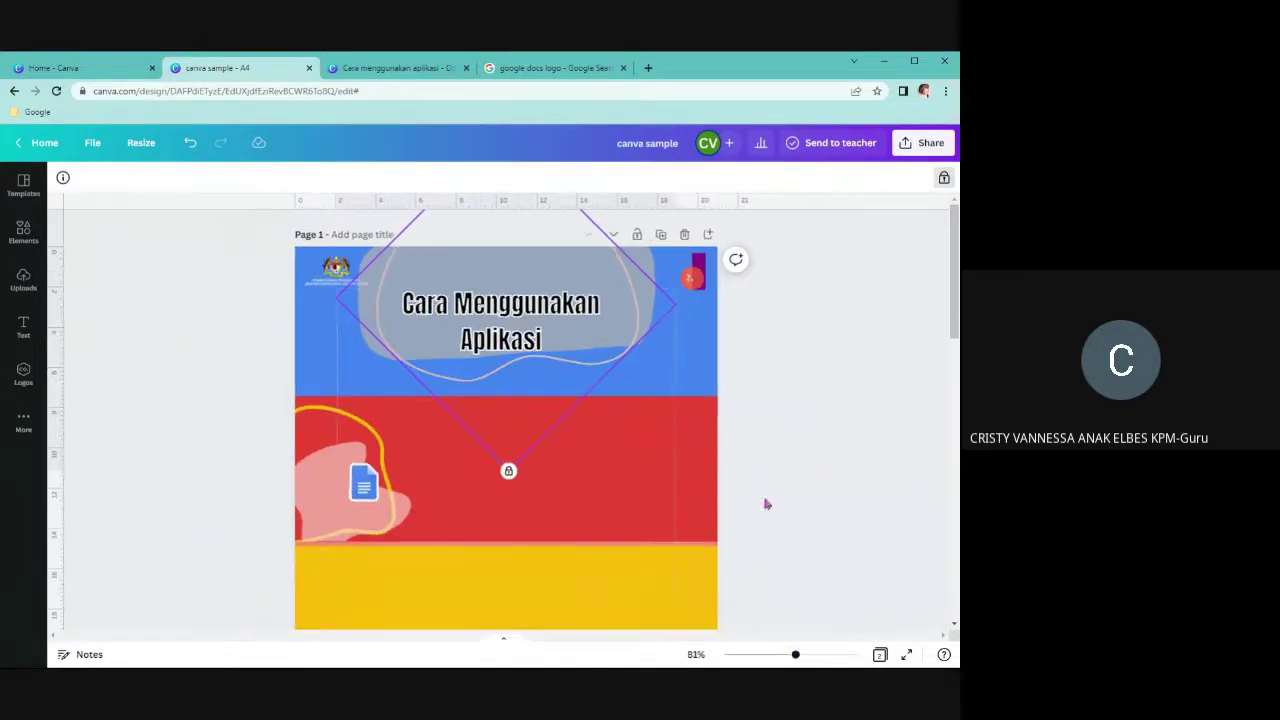
{"action": "left_click", "coordinate": [740, 369]}
{"action": "left_click", "coordinate": [531, 337]}
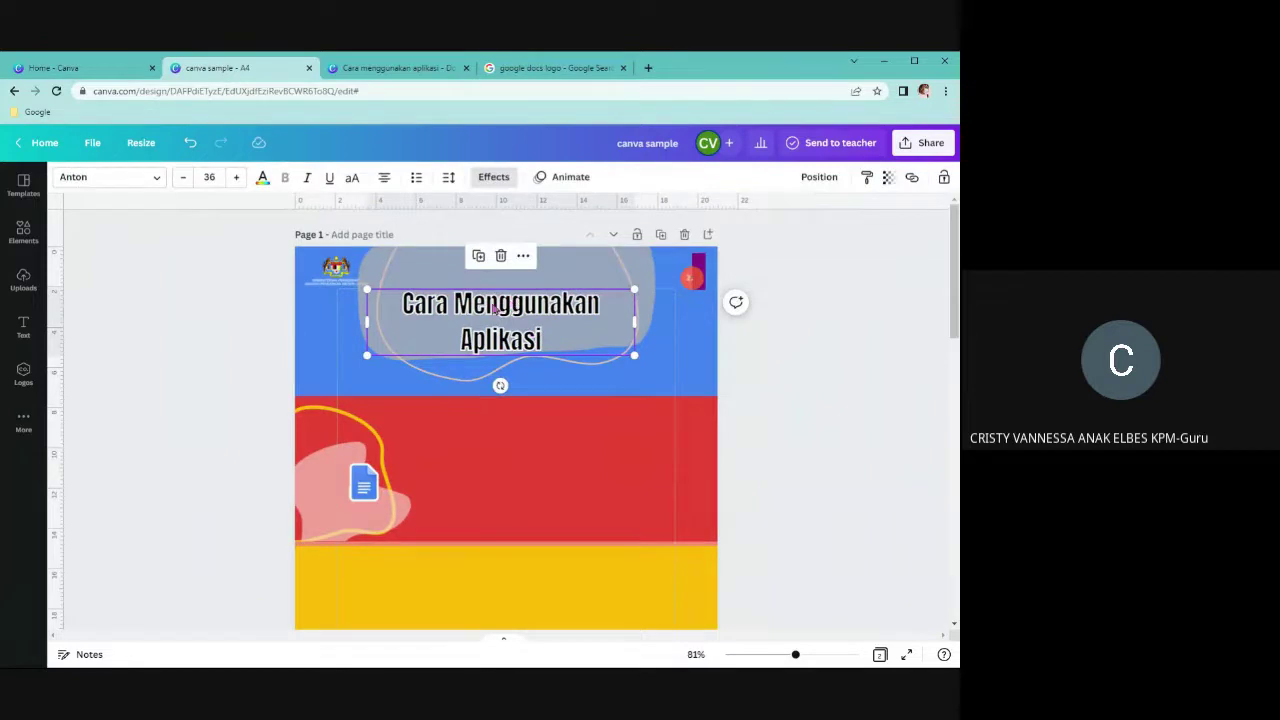
{"action": "left_click", "coordinate": [493, 177]}
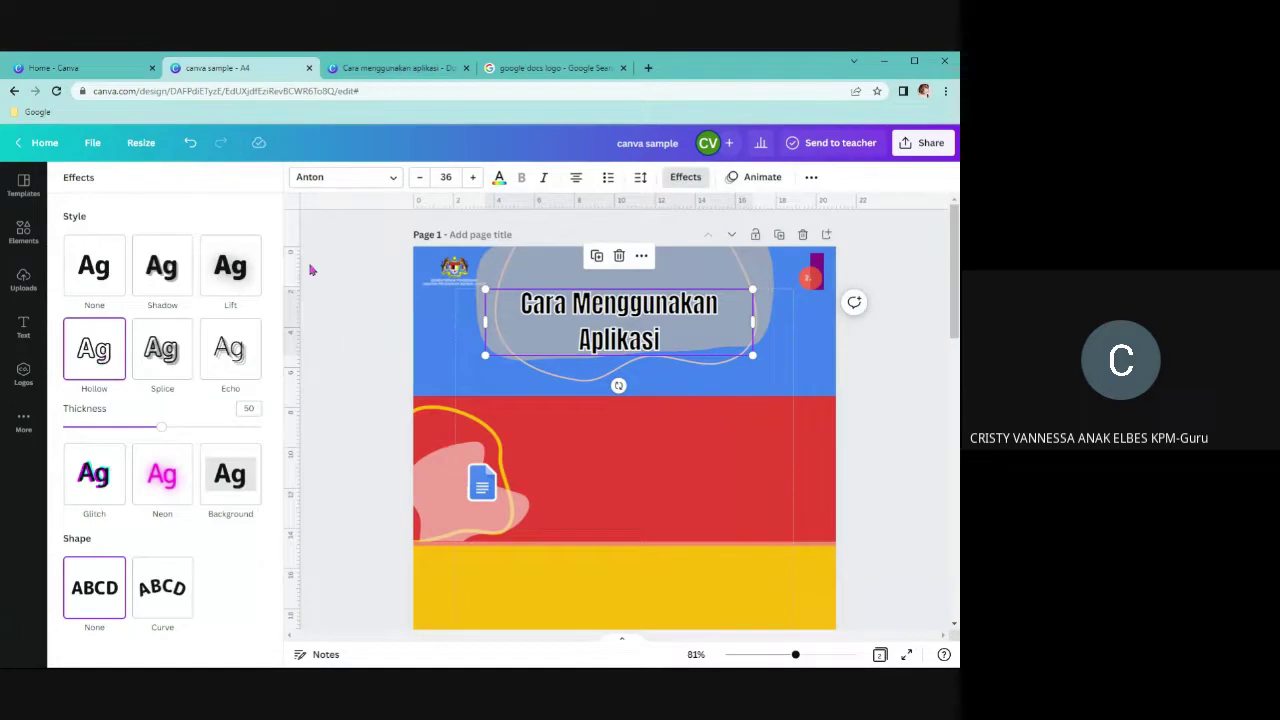
{"action": "left_click", "coordinate": [499, 177]}
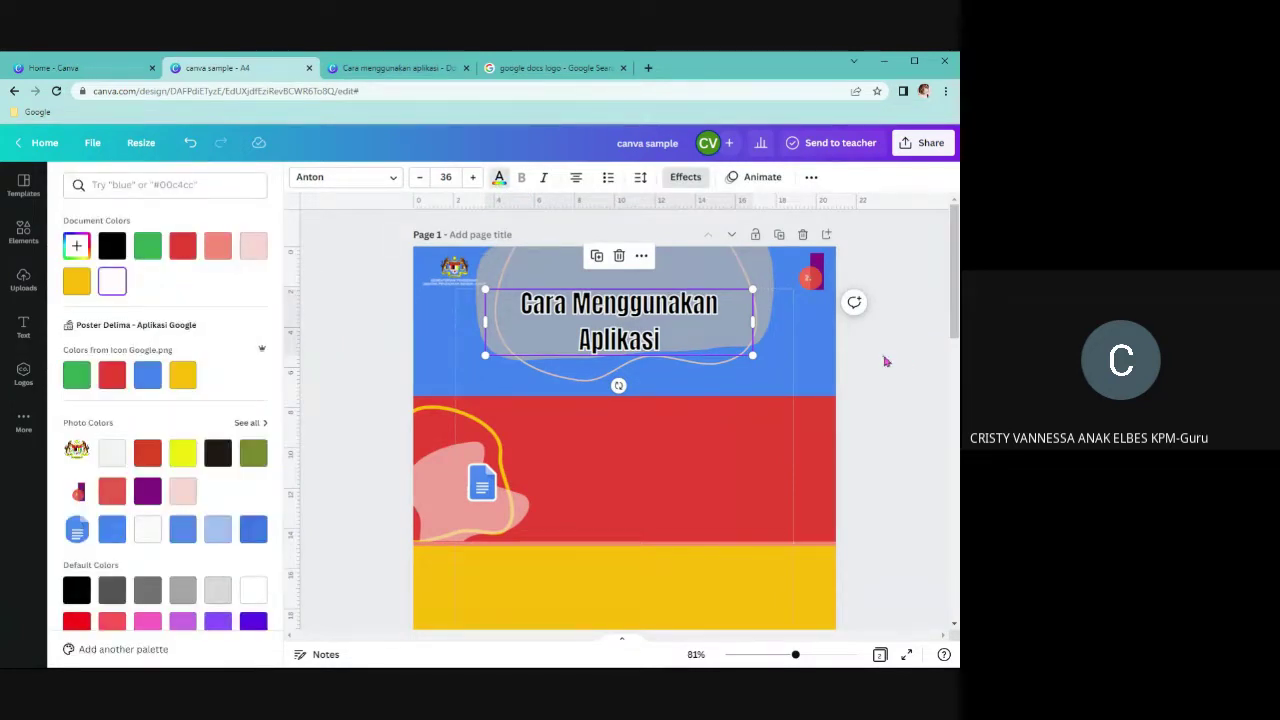
{"action": "left_click", "coordinate": [497, 177]}
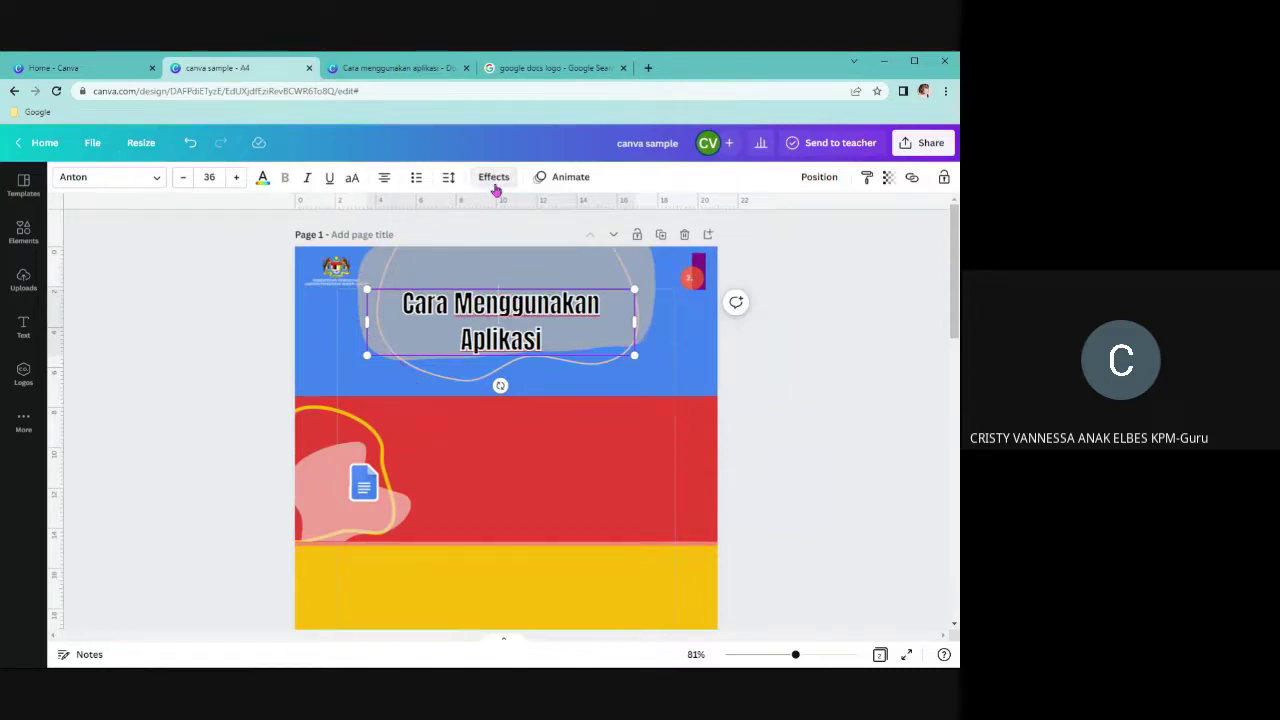
{"action": "left_click", "coordinate": [494, 177]}
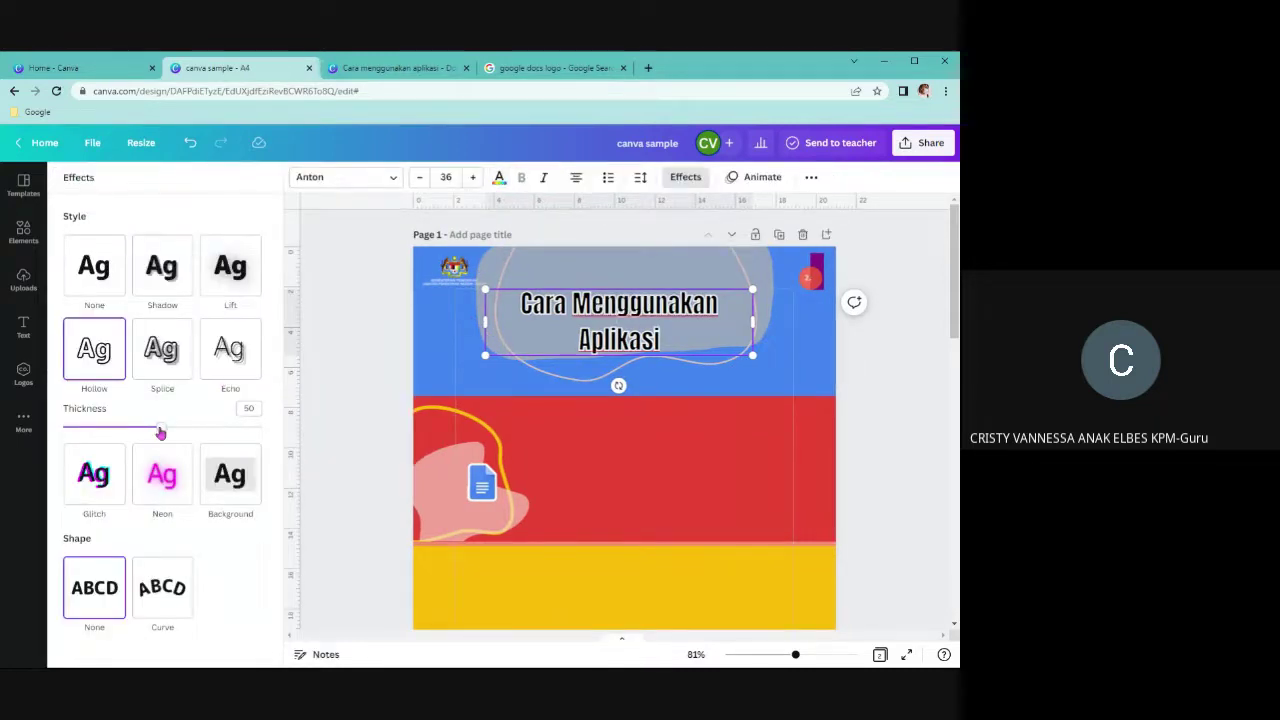
{"action": "mouse_move", "coordinate": [160, 431]}
{"action": "left_mouse_down"}
{"action": "mouse_move", "coordinate": [251, 429]}
{"action": "mouse_move", "coordinate": [83, 428]}
{"action": "mouse_move", "coordinate": [140, 429]}
{"action": "left_mouse_up"}
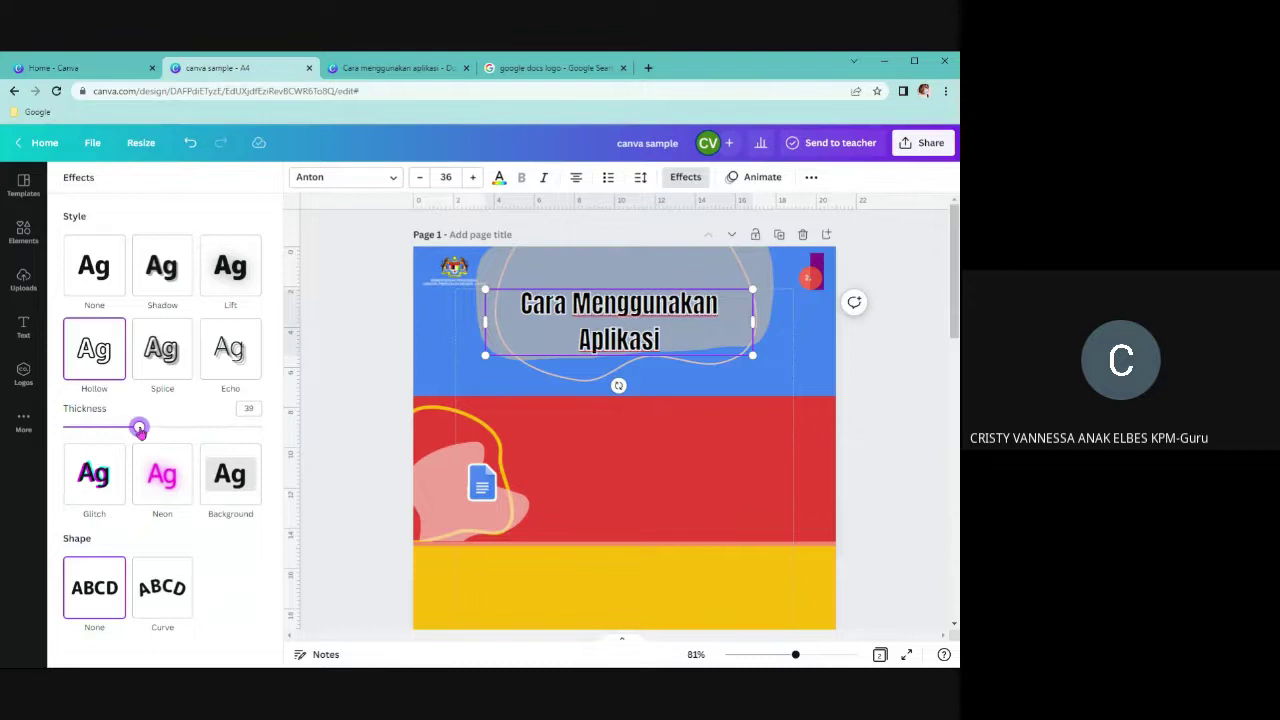
Set the font size of the title's white hollow copy to 24
{"action": "left_click", "coordinate": [866, 380]}
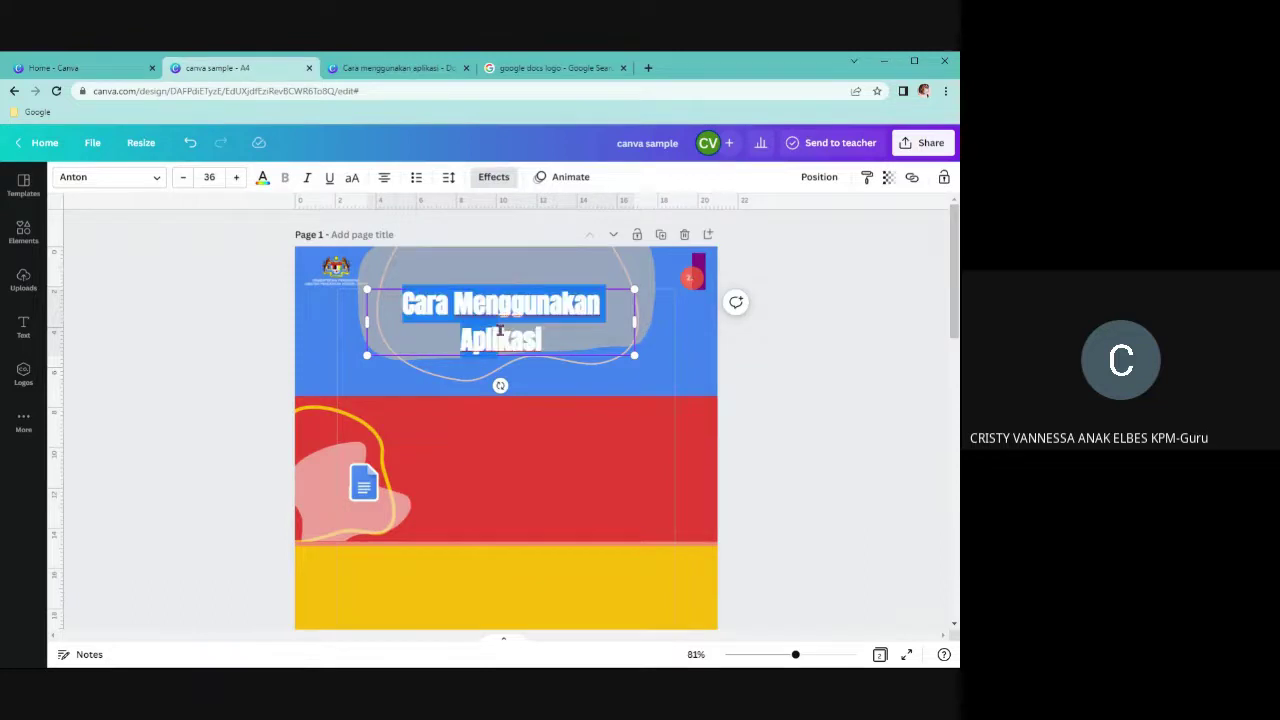
{"action": "left_click", "coordinate": [750, 379]}
{"action": "left_click", "coordinate": [590, 335]}
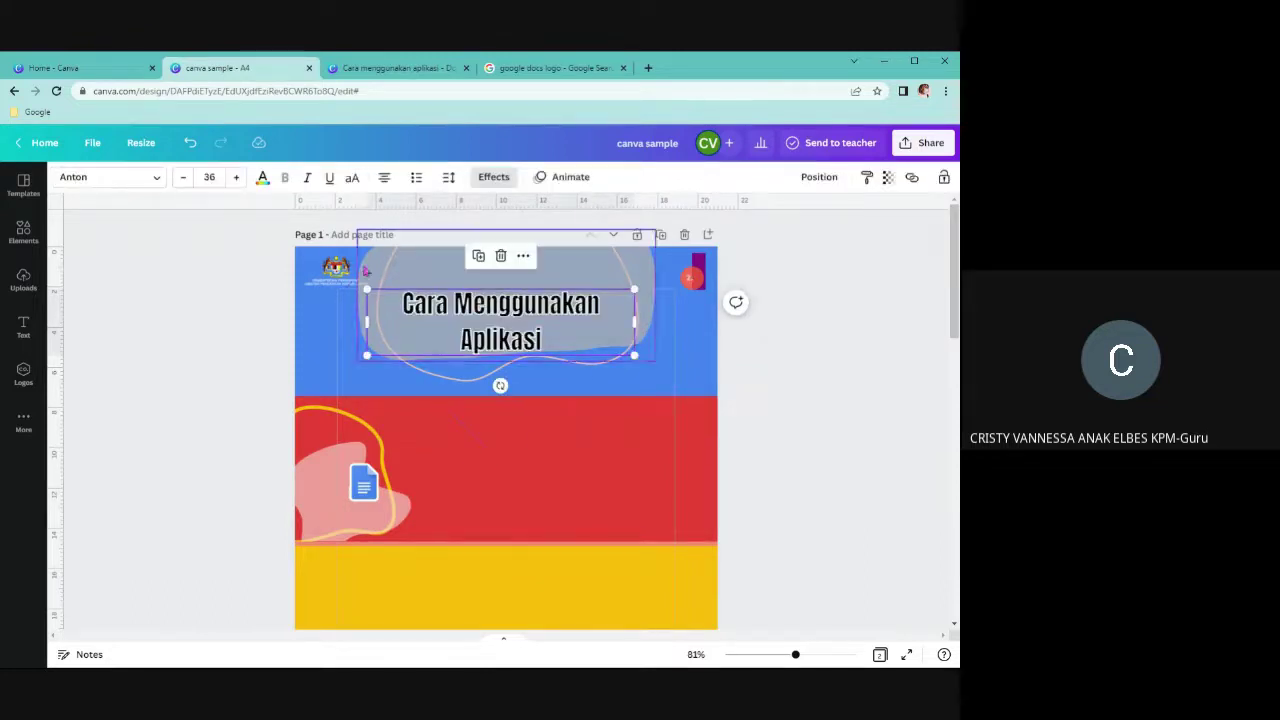
{"action": "left_click", "coordinate": [212, 177]}
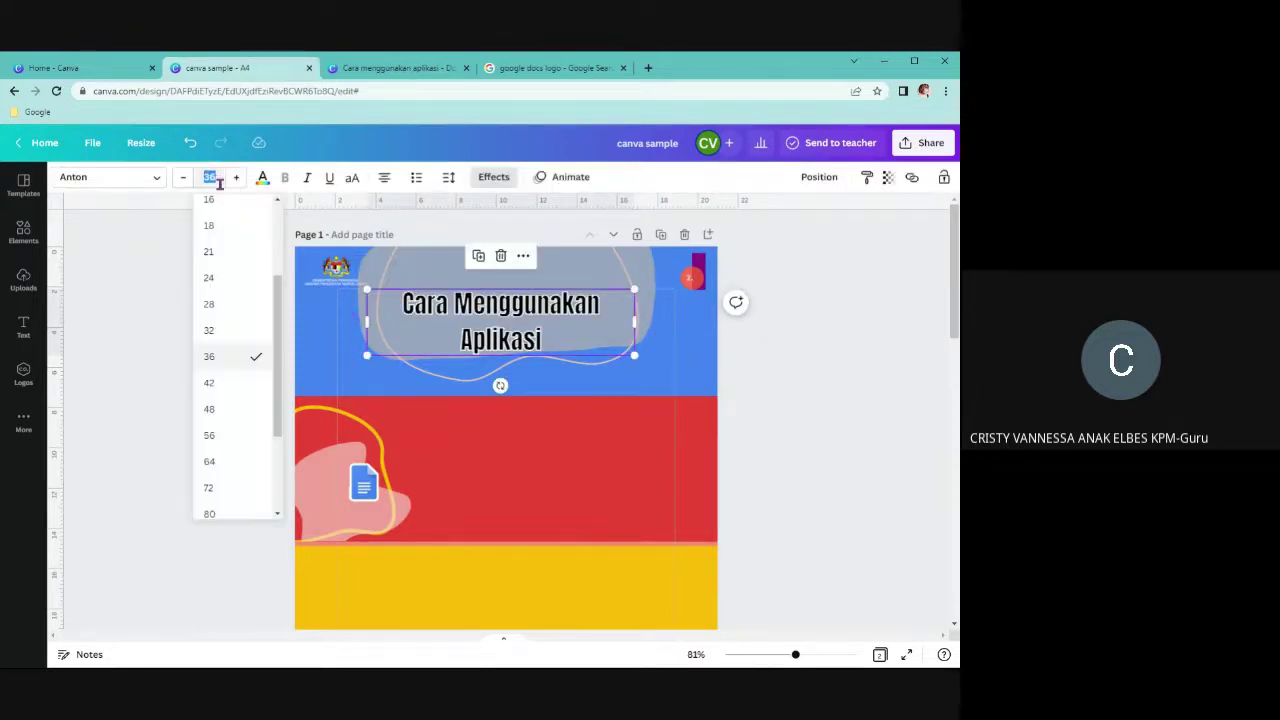
{"action": "left_click", "coordinate": [219, 290]}
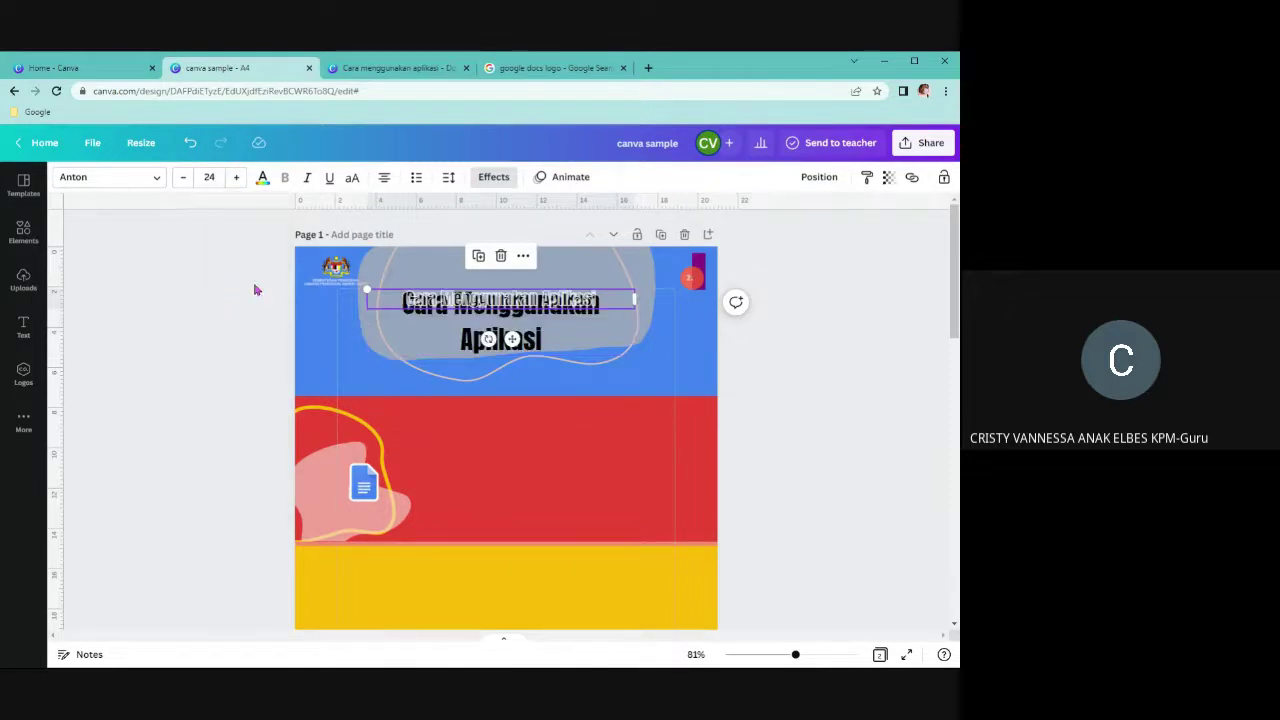
Set the font size of the underlying black banner title to 24
{"action": "left_click", "coordinate": [472, 352]}
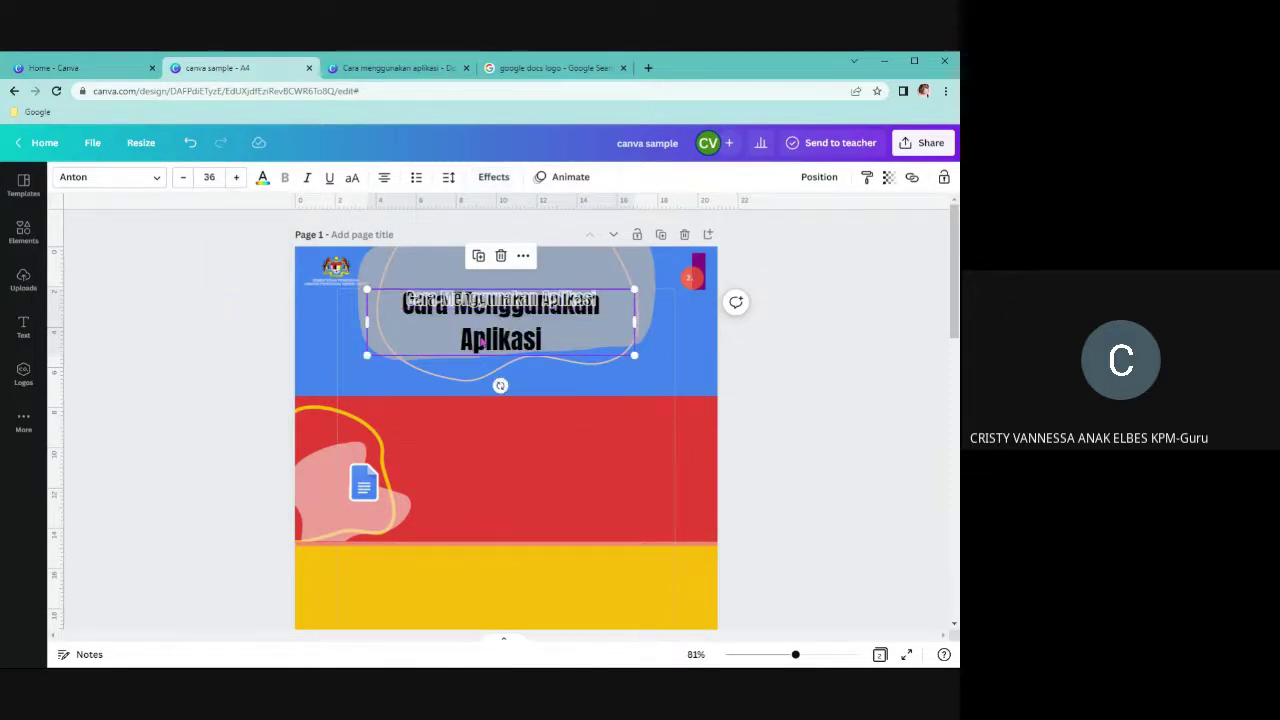
{"action": "left_click", "coordinate": [209, 177]}
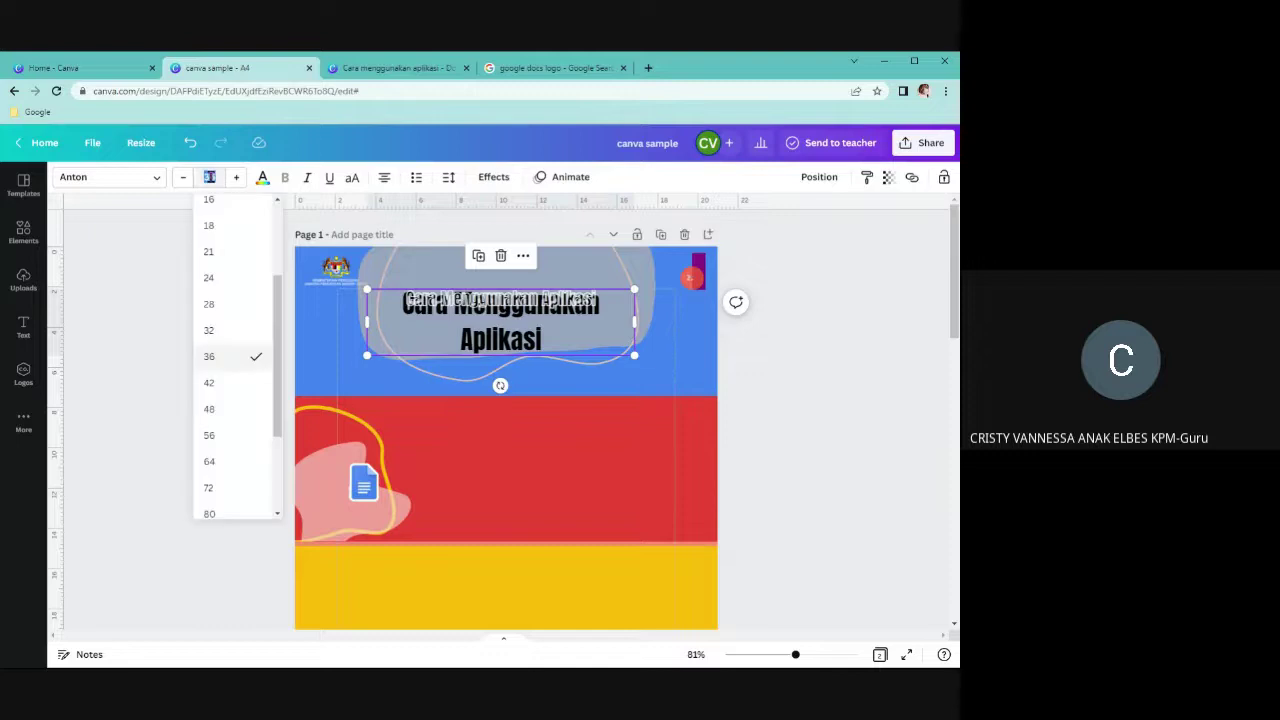
{"action": "left_click", "coordinate": [215, 280]}
{"action": "left_click", "coordinate": [511, 340]}
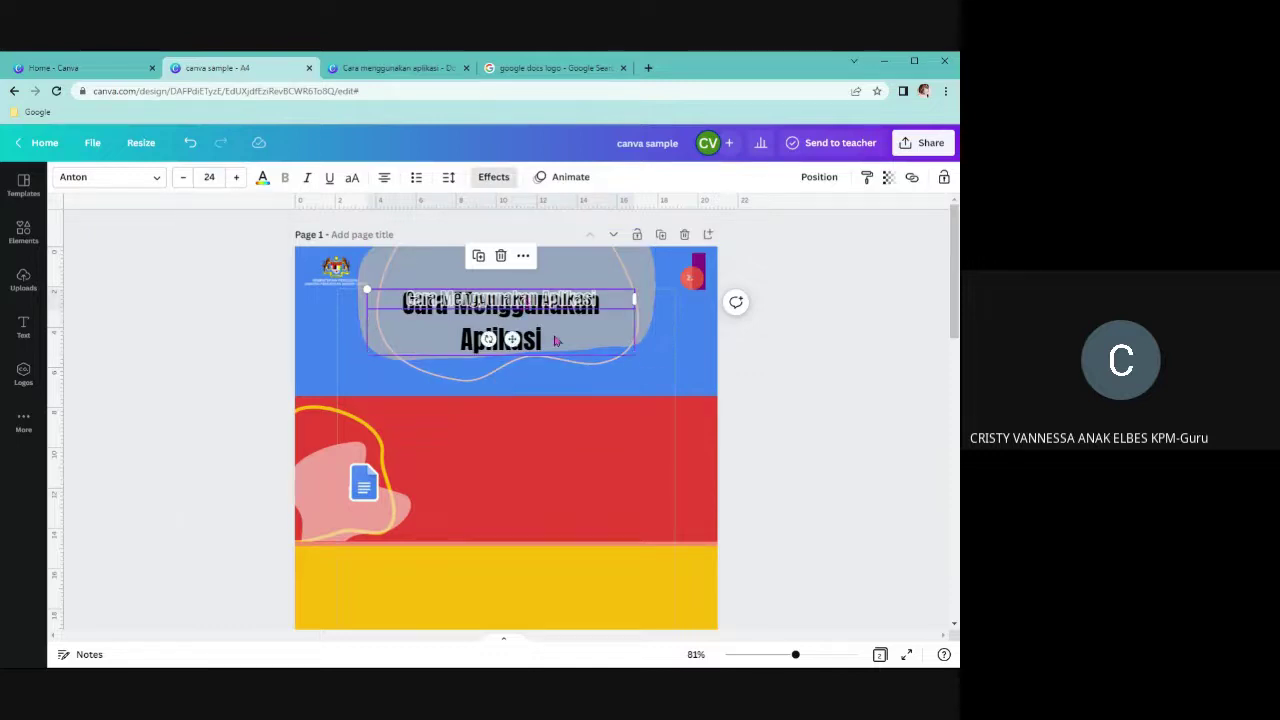
{"action": "left_click", "coordinate": [210, 177]}
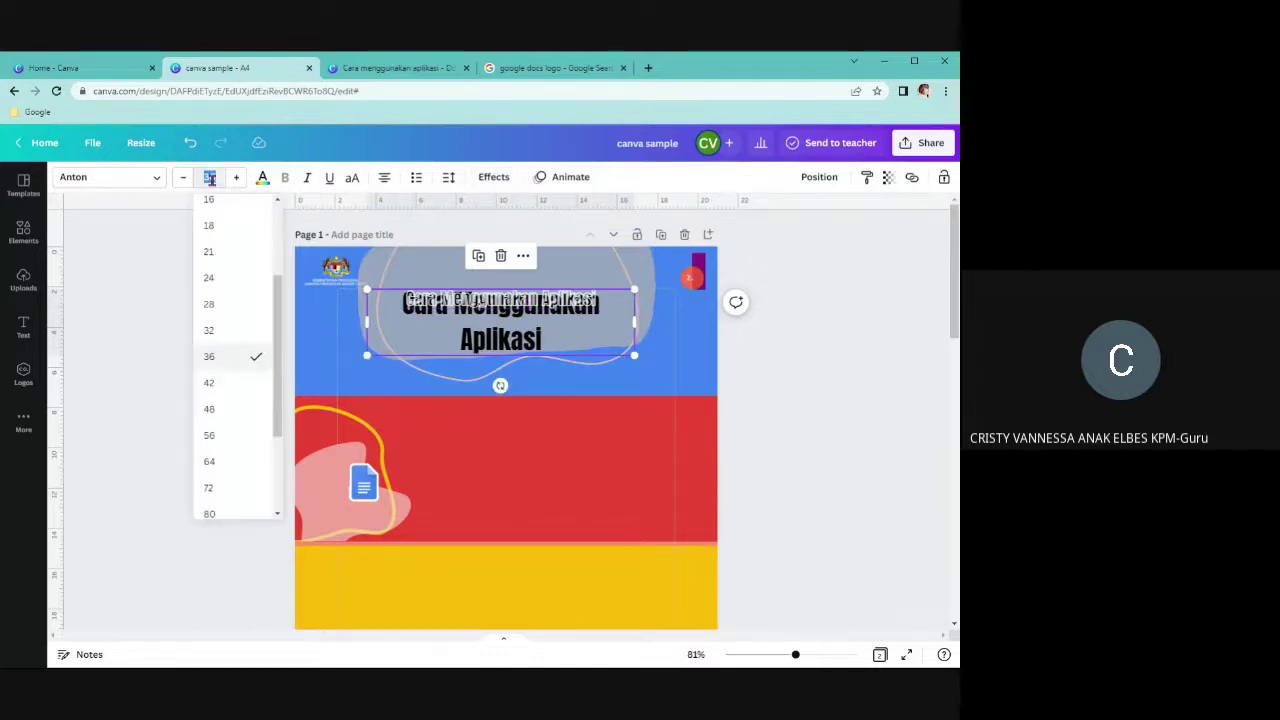
{"action": "left_click", "coordinate": [222, 278]}
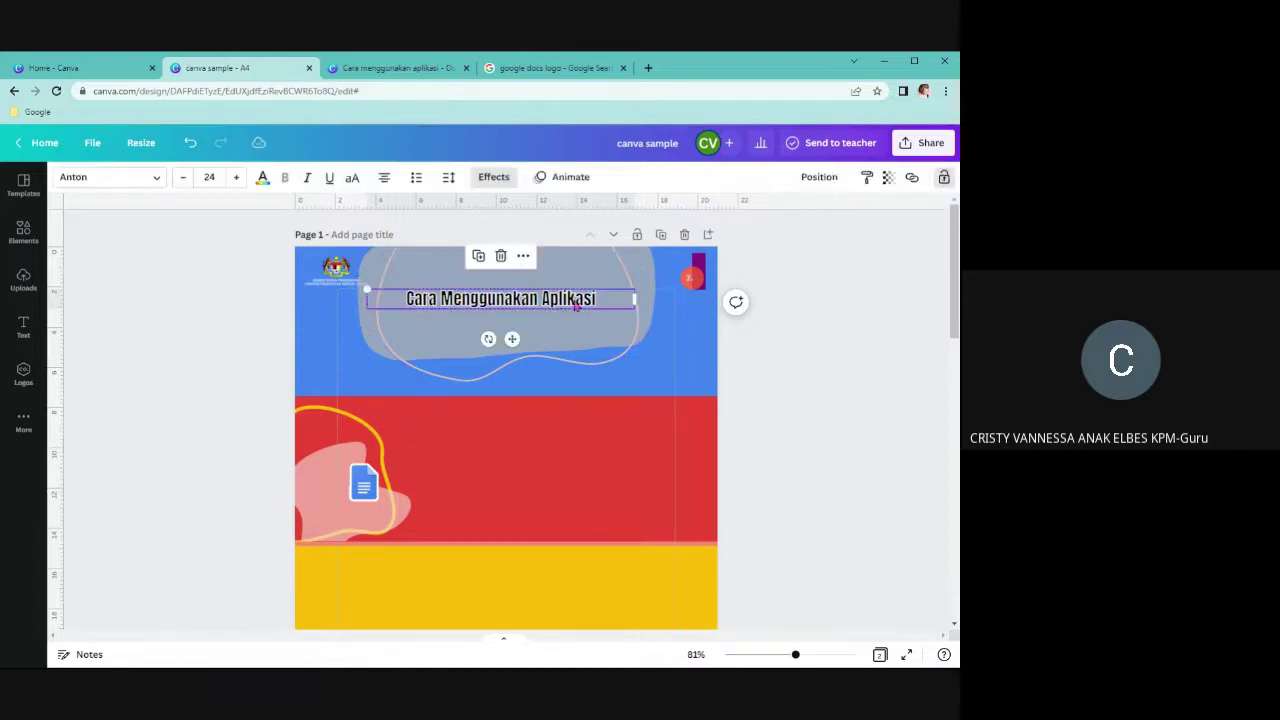
Move the hollow copy down off the black title, return it exactly over the original, and lock it
{"action": "left_click_drag", "start_coordinate": [572, 300], "coordinate": [565, 345]}
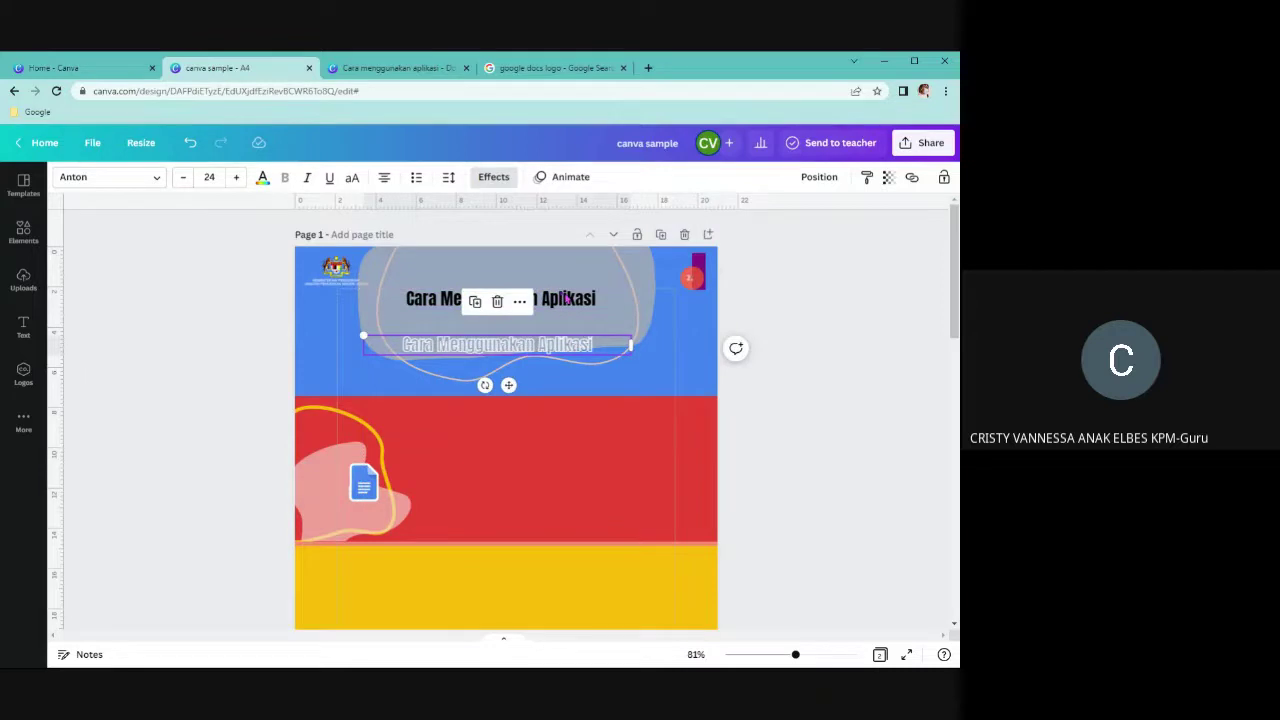
{"action": "left_click", "coordinate": [582, 316]}
{"action": "left_click_drag", "start_coordinate": [580, 344], "coordinate": [549, 298]}
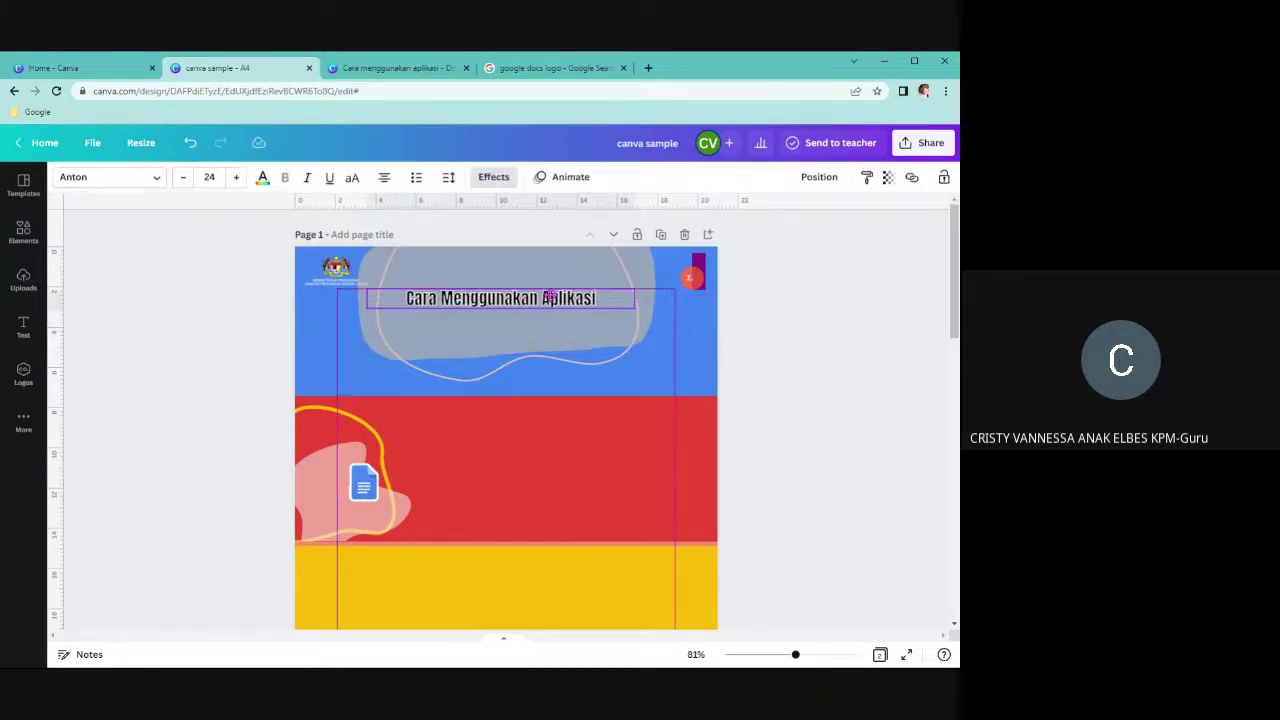
{"action": "left_click", "coordinate": [943, 177]}
{"action": "left_click", "coordinate": [780, 357]}
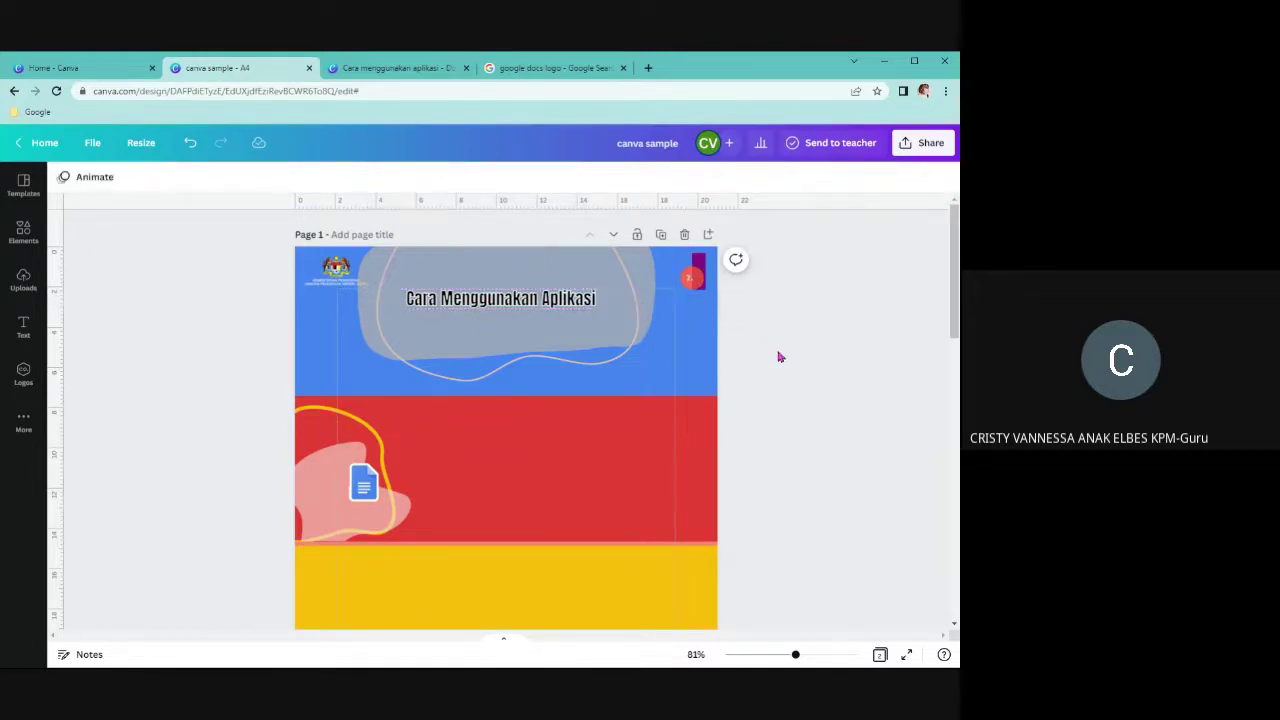
Add the multicolored Google wordmark from the brand logos, shrink it and center it beneath the banner title
{"action": "left_click", "coordinate": [420, 72]}
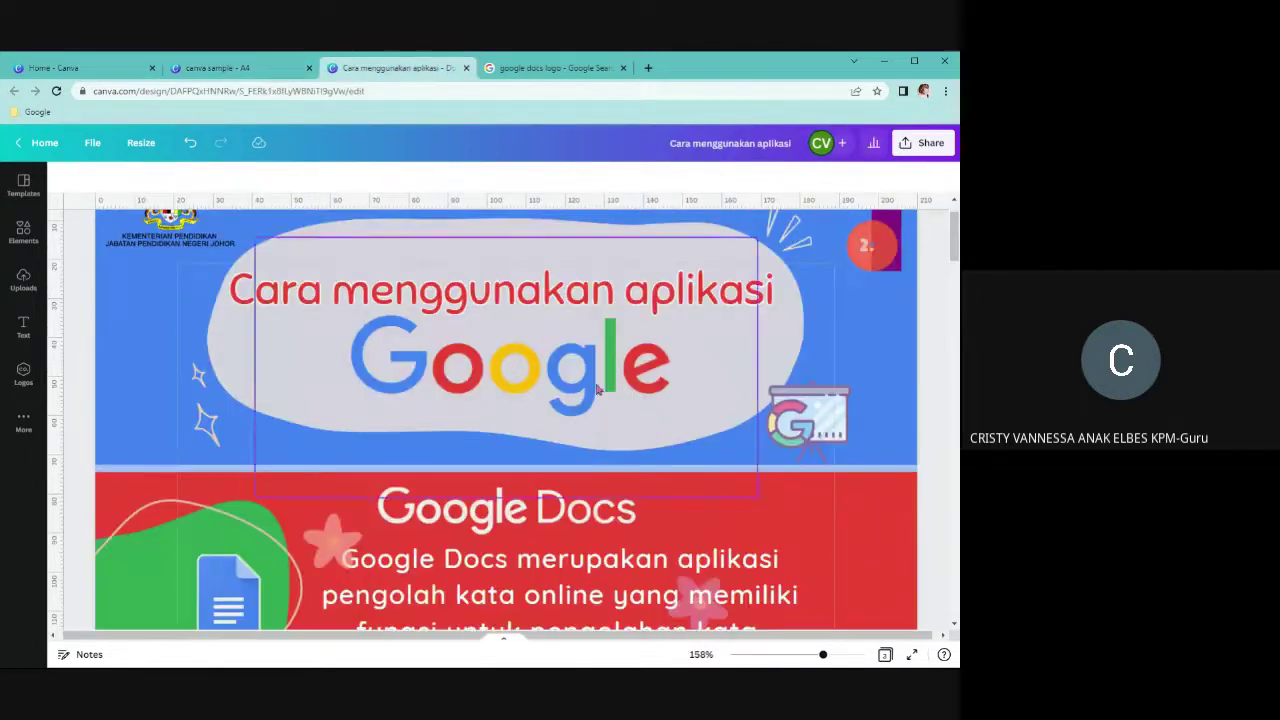
{"action": "left_click", "coordinate": [273, 72]}
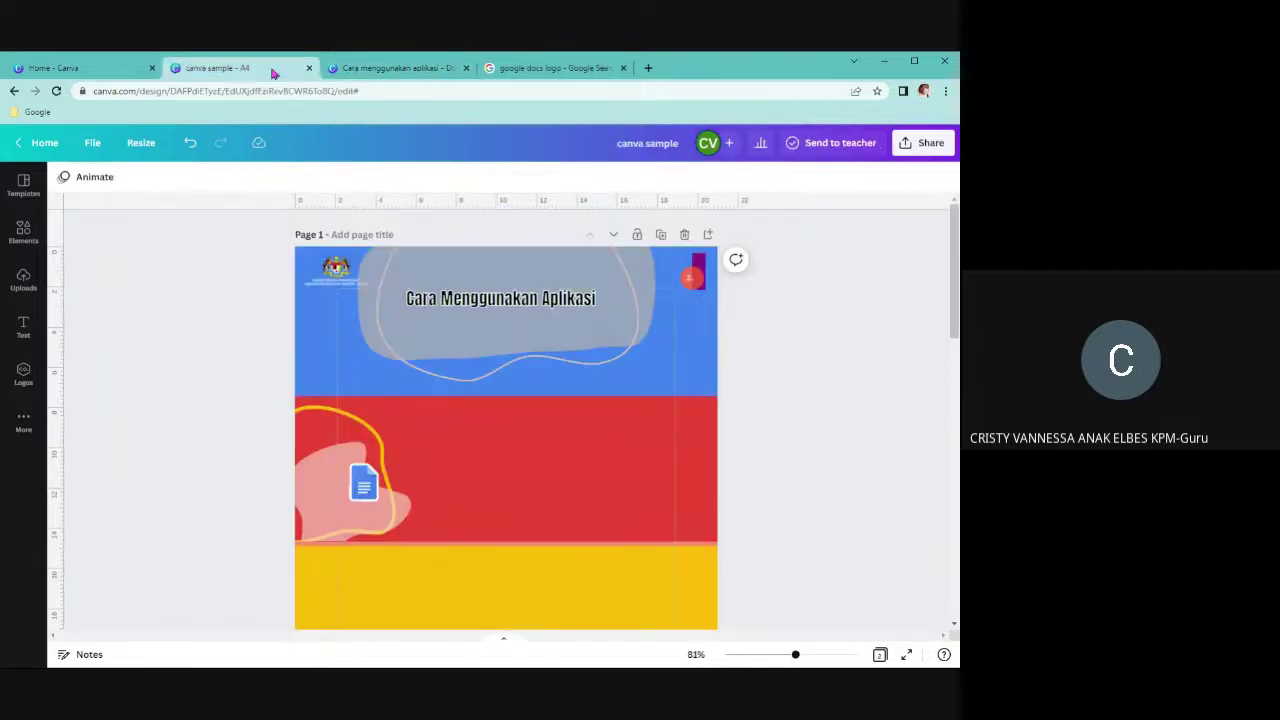
{"action": "left_click", "coordinate": [28, 372]}
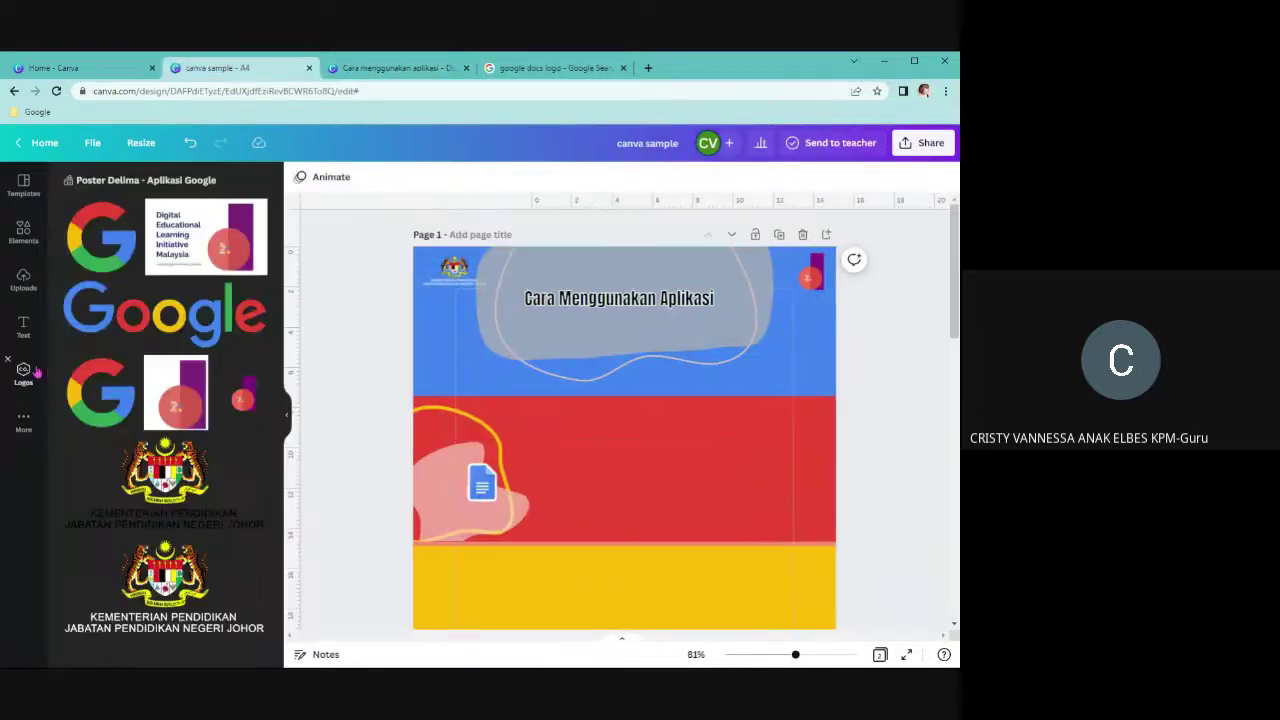
{"action": "left_click", "coordinate": [165, 312]}
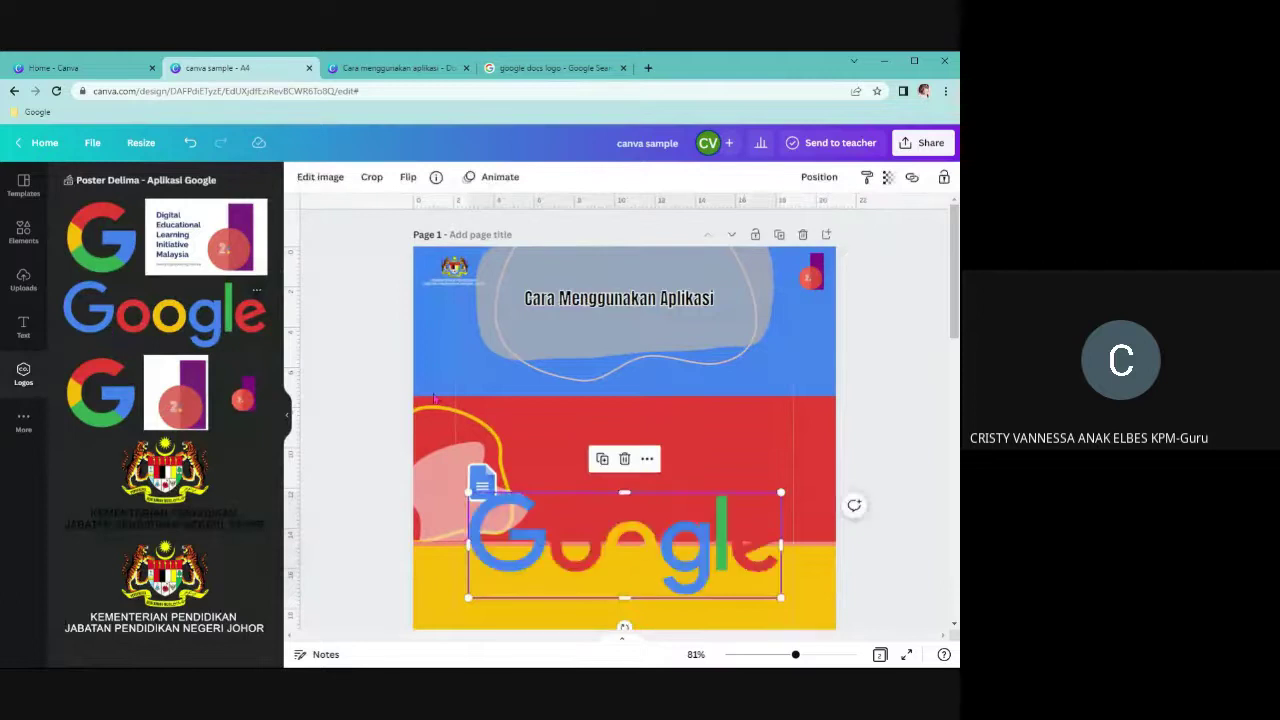
{"action": "left_click_drag", "start_coordinate": [663, 521], "coordinate": [670, 338]}
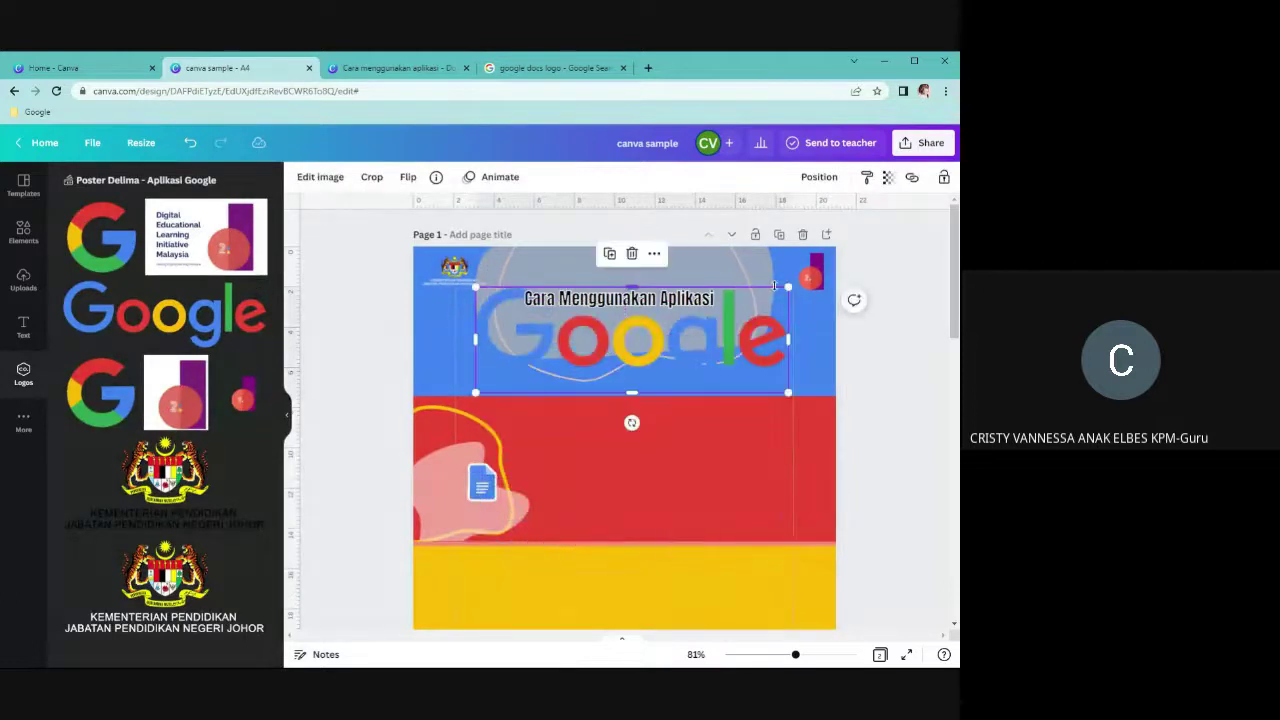
{"action": "left_click_drag", "start_coordinate": [789, 288], "coordinate": [634, 331]}
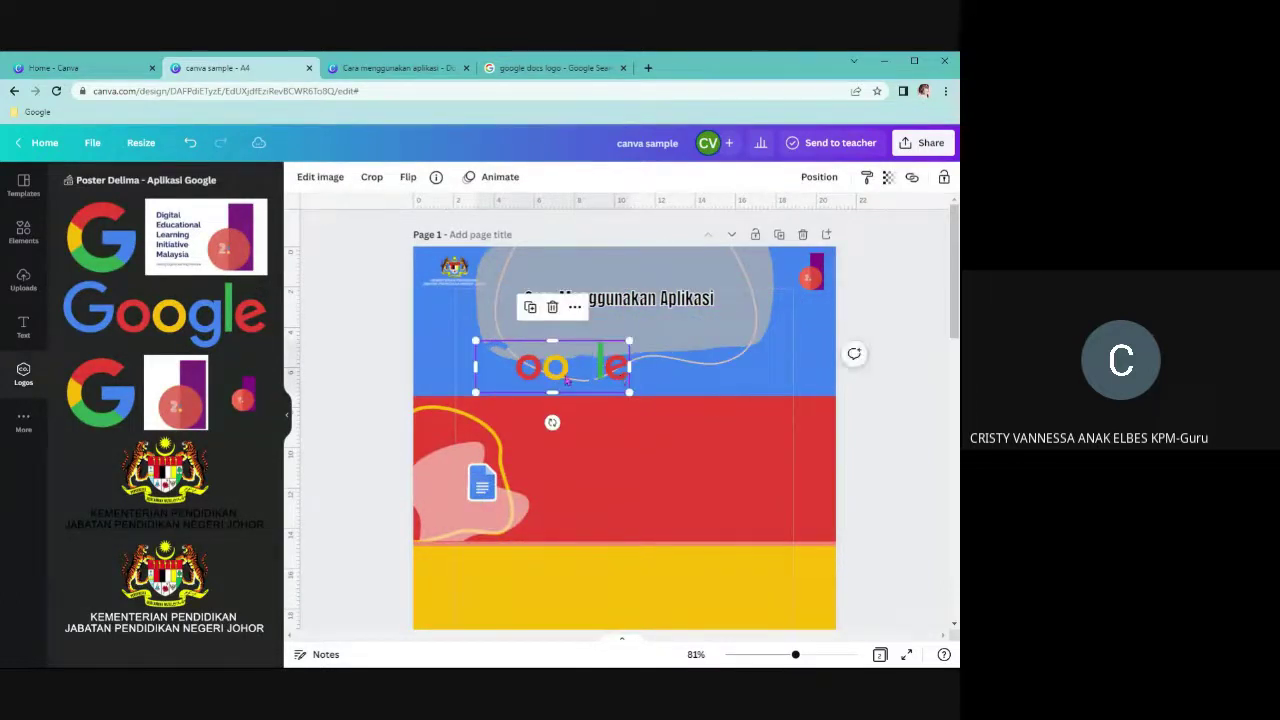
{"action": "left_click_drag", "start_coordinate": [561, 362], "coordinate": [627, 323]}
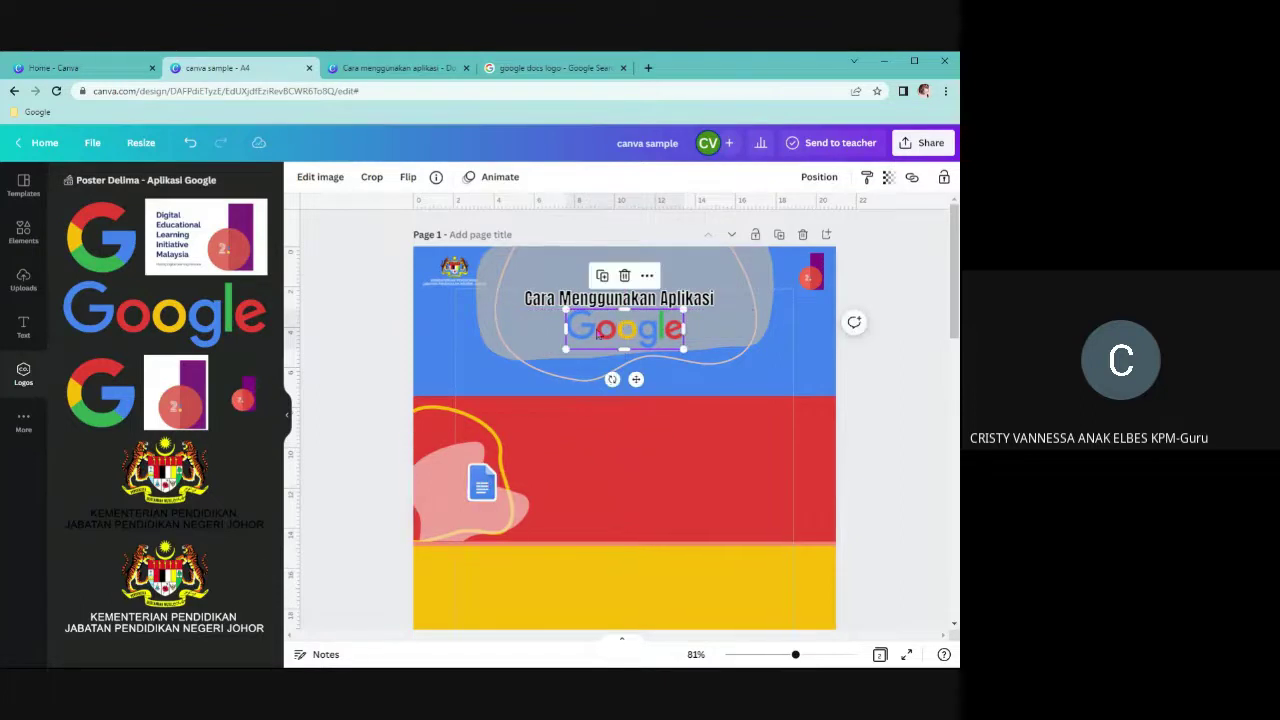
Give the Google logo a Glow shadow with size 4, transparency 100 and blur 0
{"action": "left_click", "coordinate": [310, 176]}
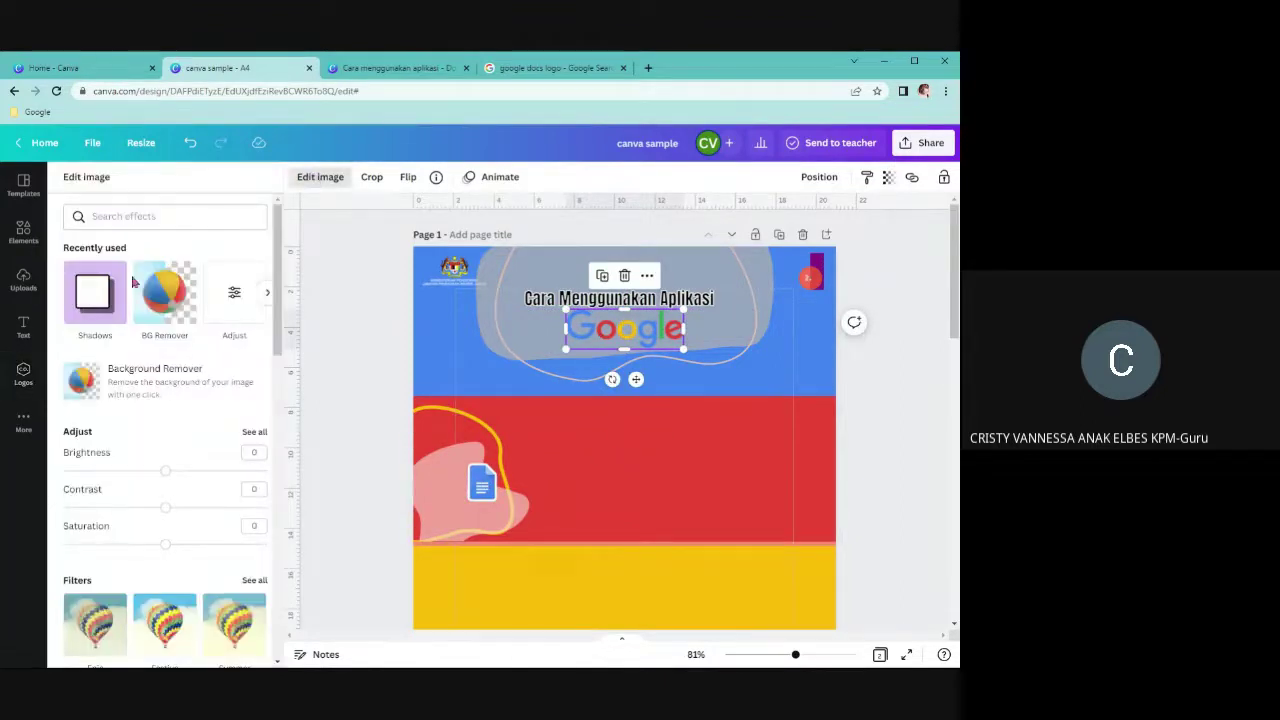
{"action": "left_click", "coordinate": [116, 305]}
{"action": "left_click", "coordinate": [172, 262]}
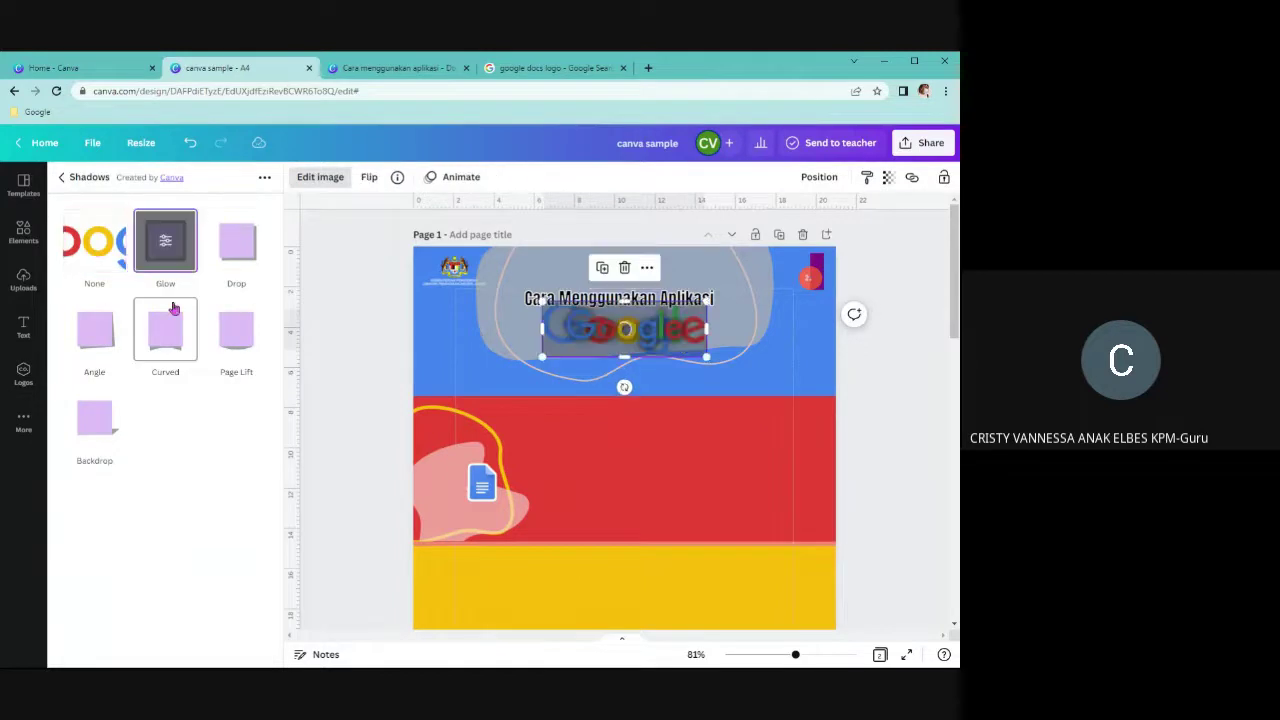
{"action": "left_click", "coordinate": [179, 264]}
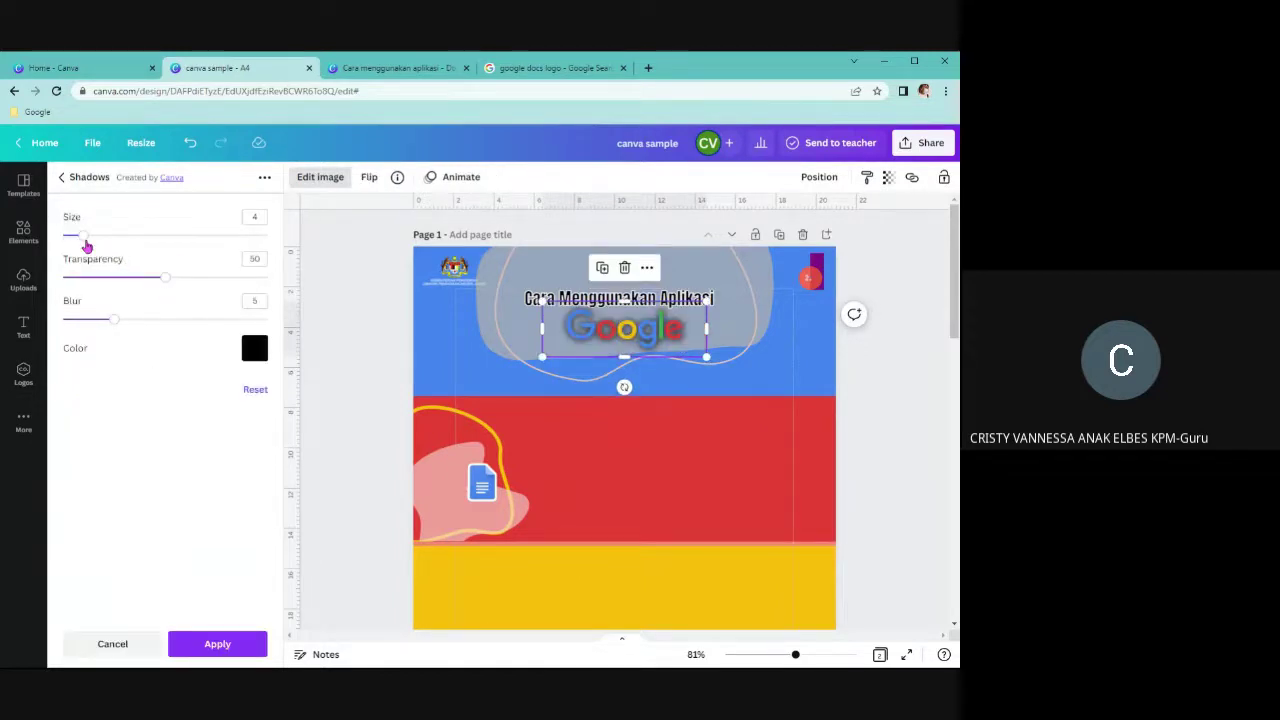
{"action": "left_click_drag", "start_coordinate": [158, 284], "coordinate": [266, 290]}
{"action": "left_click_drag", "start_coordinate": [114, 319], "coordinate": [63, 318]}
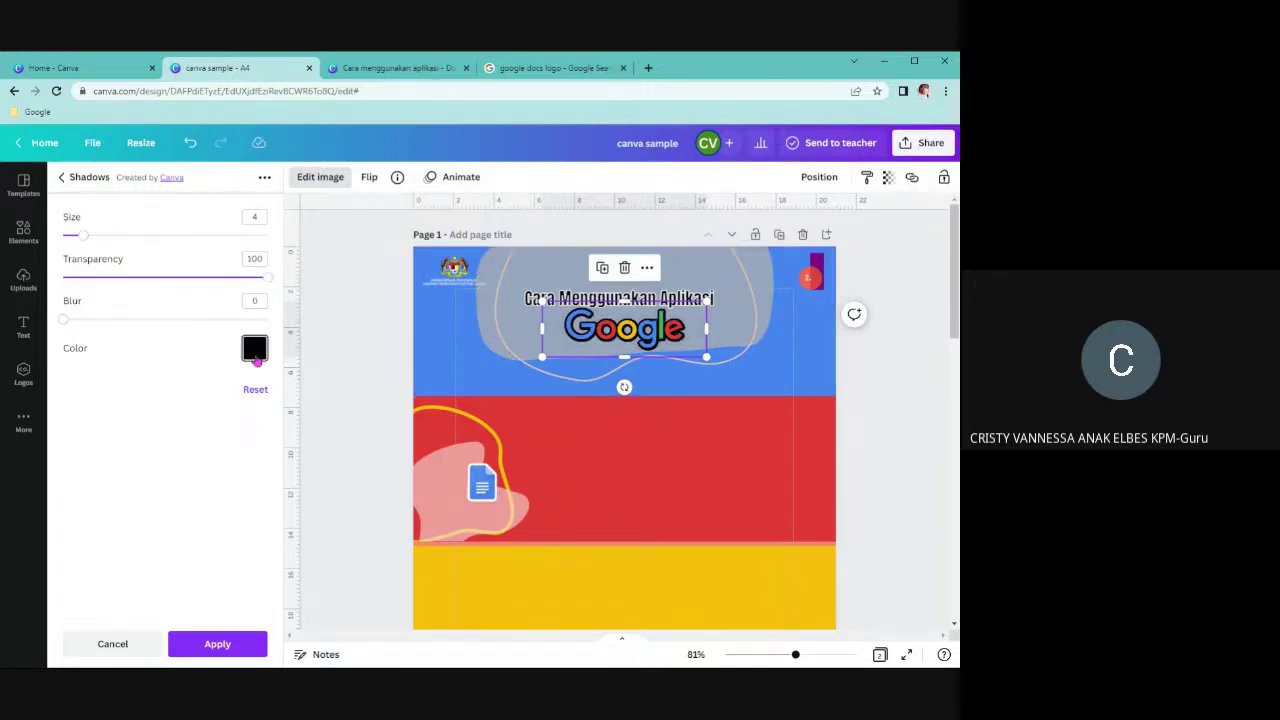
Change the Google logo's glow color to white and reduce the glow size slightly
{"action": "left_click", "coordinate": [254, 348]}
{"action": "left_click", "coordinate": [293, 434]}
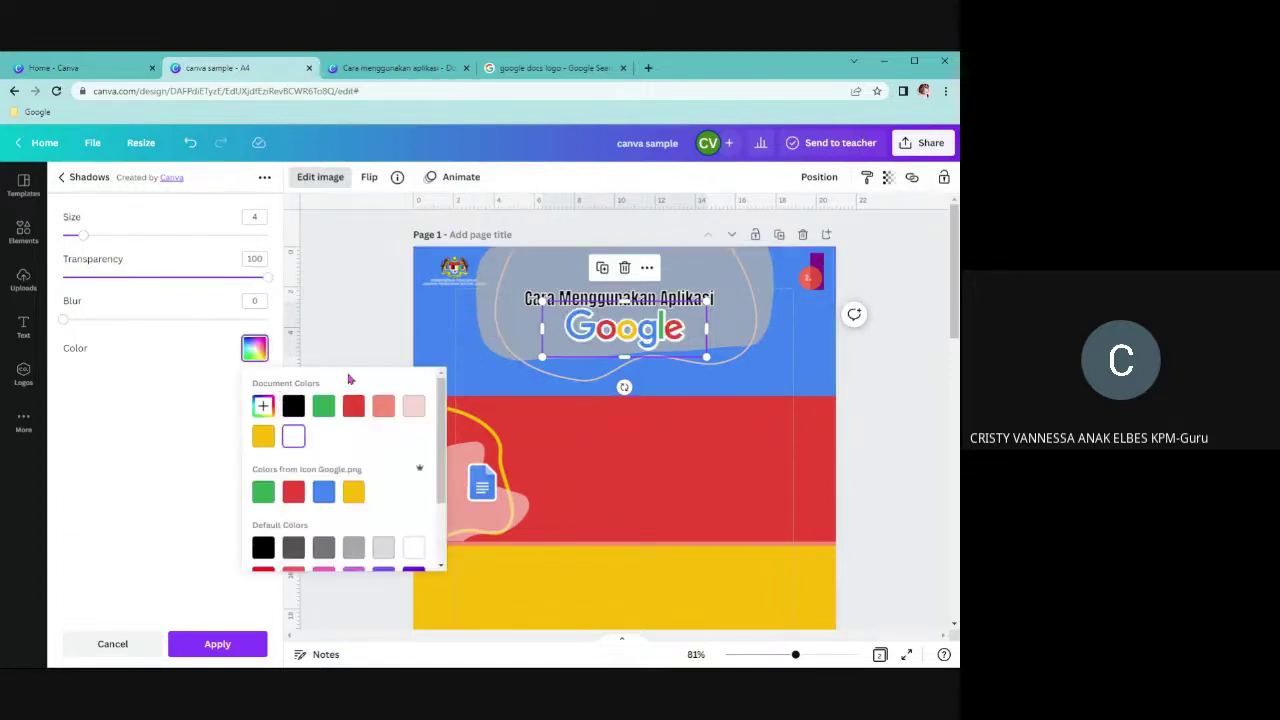
{"action": "left_click_drag", "start_coordinate": [85, 238], "coordinate": [74, 240]}
{"action": "left_click", "coordinate": [335, 301]}
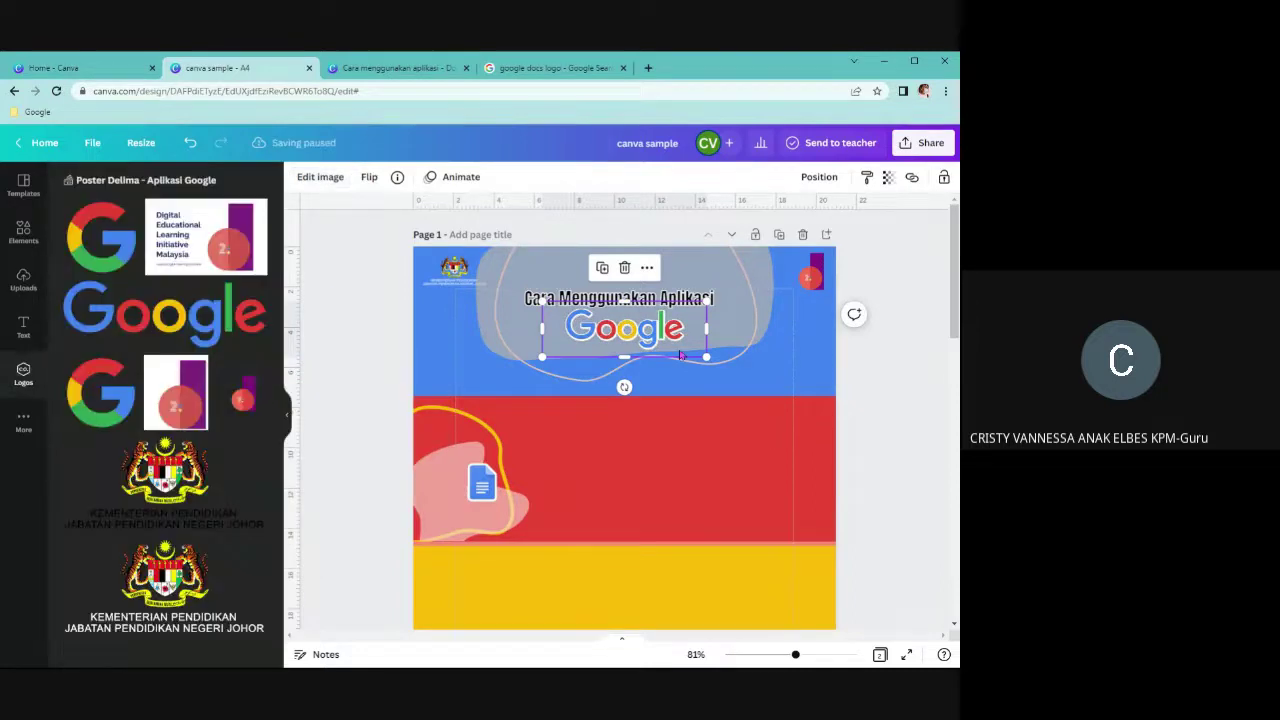
{"action": "left_click", "coordinate": [849, 391]}
{"action": "scroll", "coordinate": [914, 390], "scroll_direction": "down", "scroll_amount": 1}
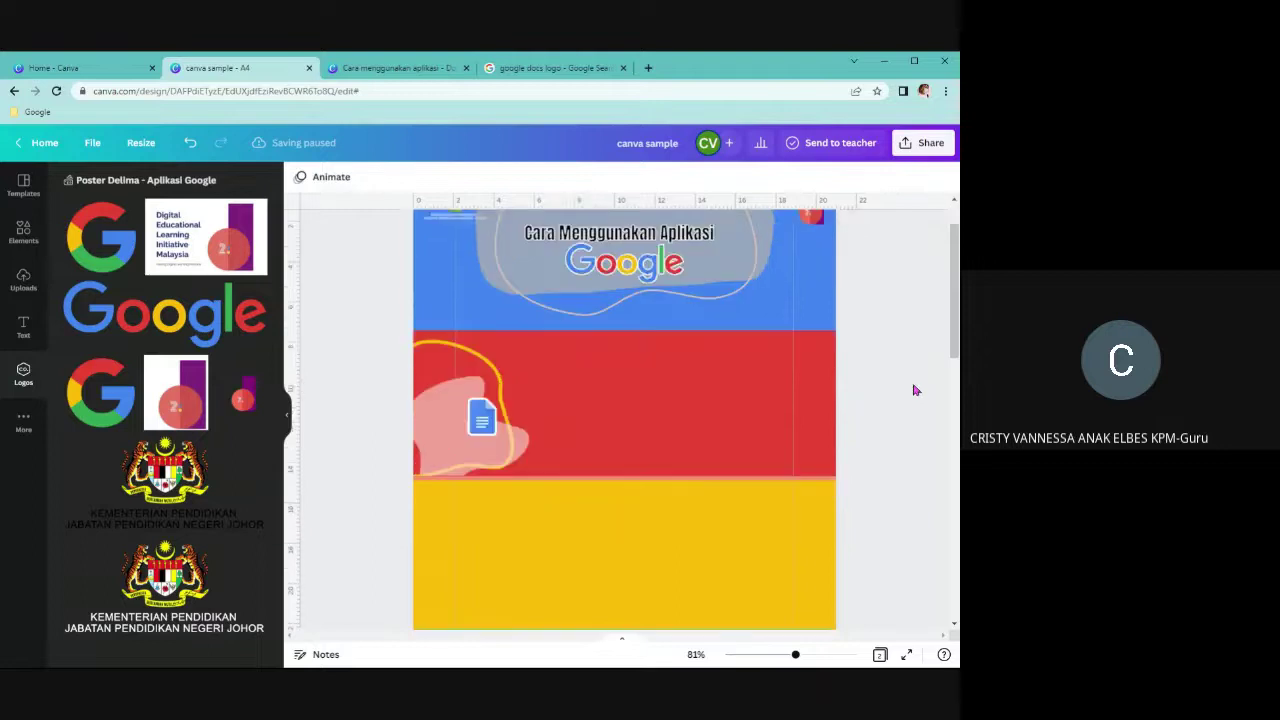
{"action": "scroll", "coordinate": [916, 384], "scroll_direction": "up", "scroll_amount": 1}
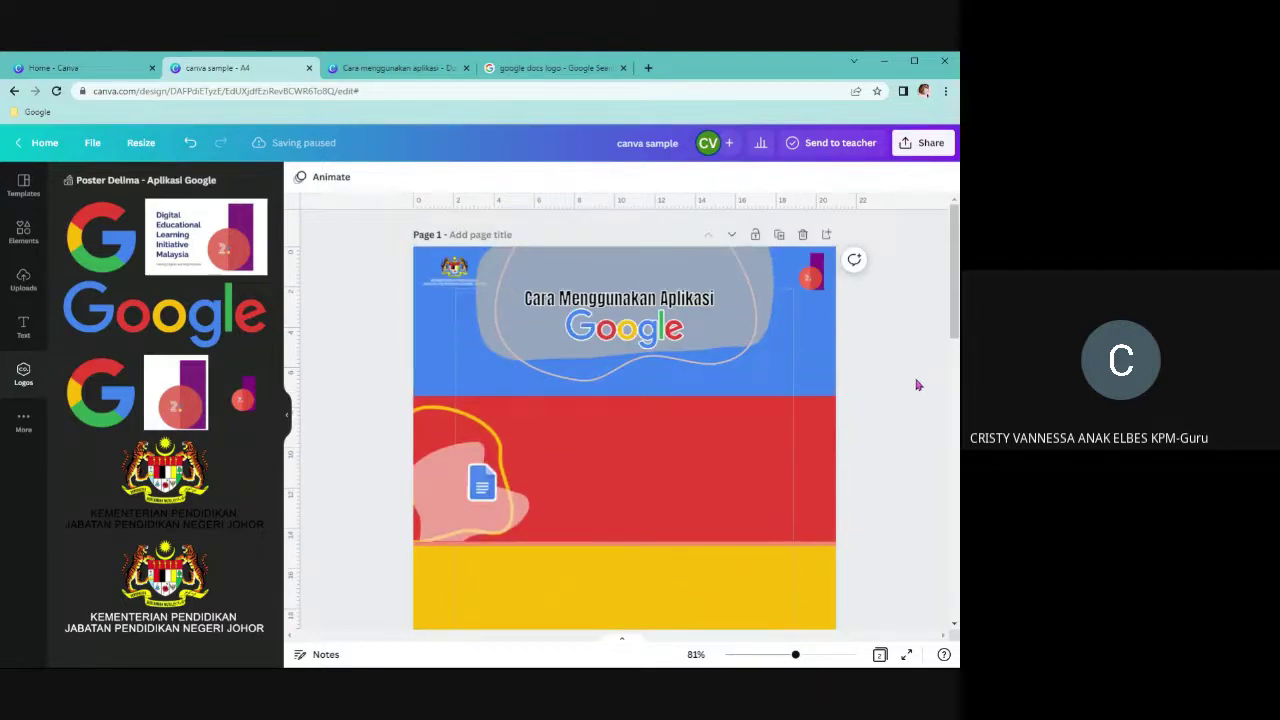
Review the section texts, icons and following pages of the reference design "Cara menggunakan aplikasi", and return to the canva sample design
{"action": "left_click", "coordinate": [405, 69]}
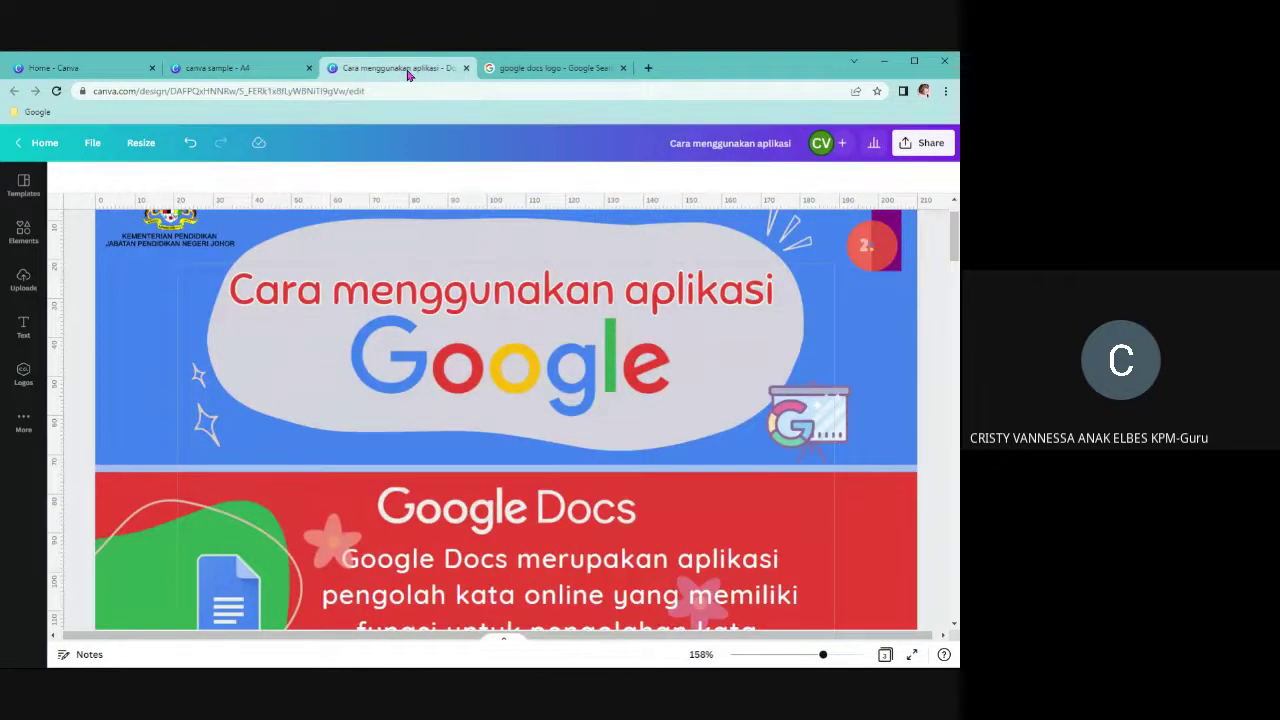
{"action": "scroll", "coordinate": [800, 300], "scroll_direction": "down", "scroll_amount": 3}
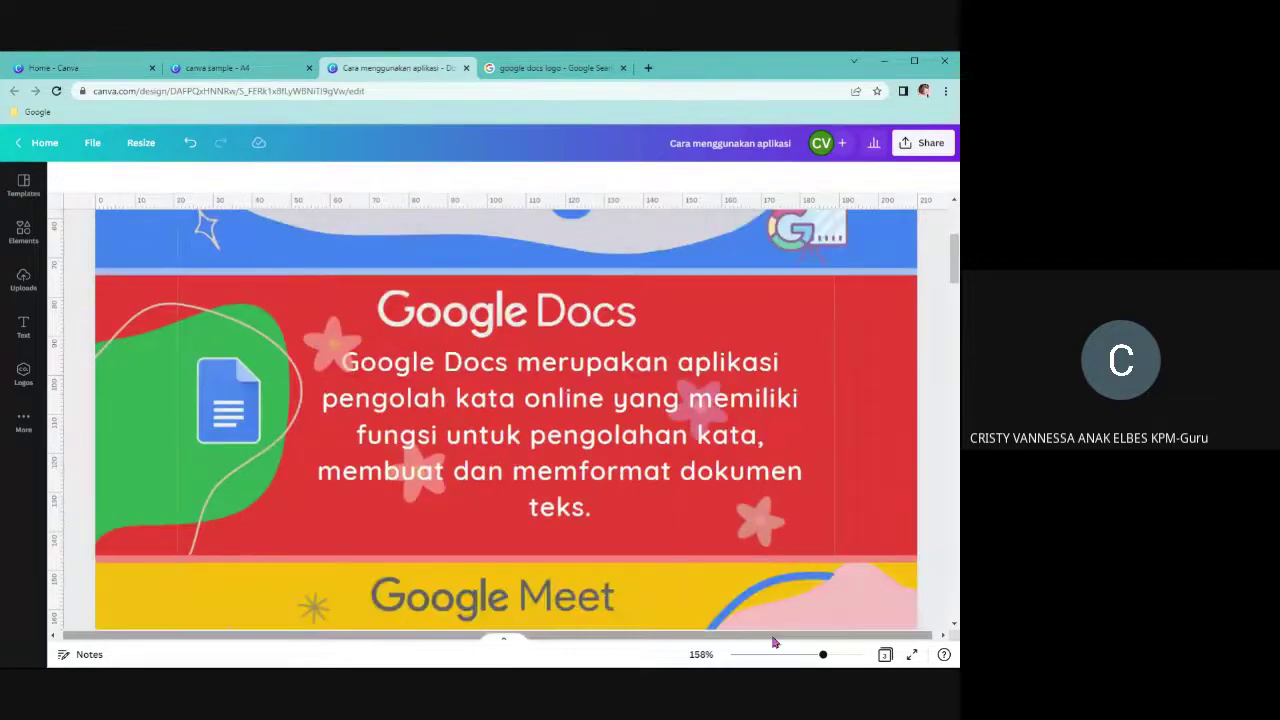
{"action": "left_click", "coordinate": [802, 658]}
{"action": "scroll", "coordinate": [723, 470], "scroll_direction": "down", "scroll_amount": 2}
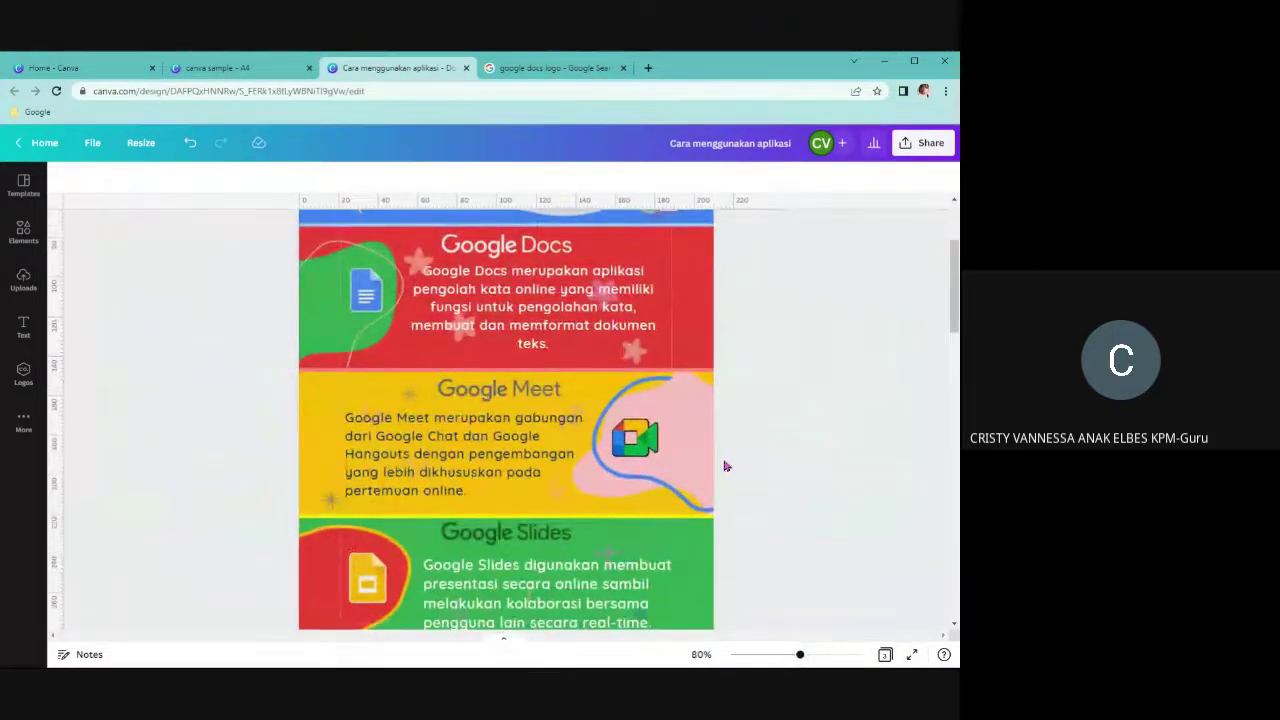
{"action": "scroll", "coordinate": [481, 432], "scroll_direction": "down", "scroll_amount": 10}
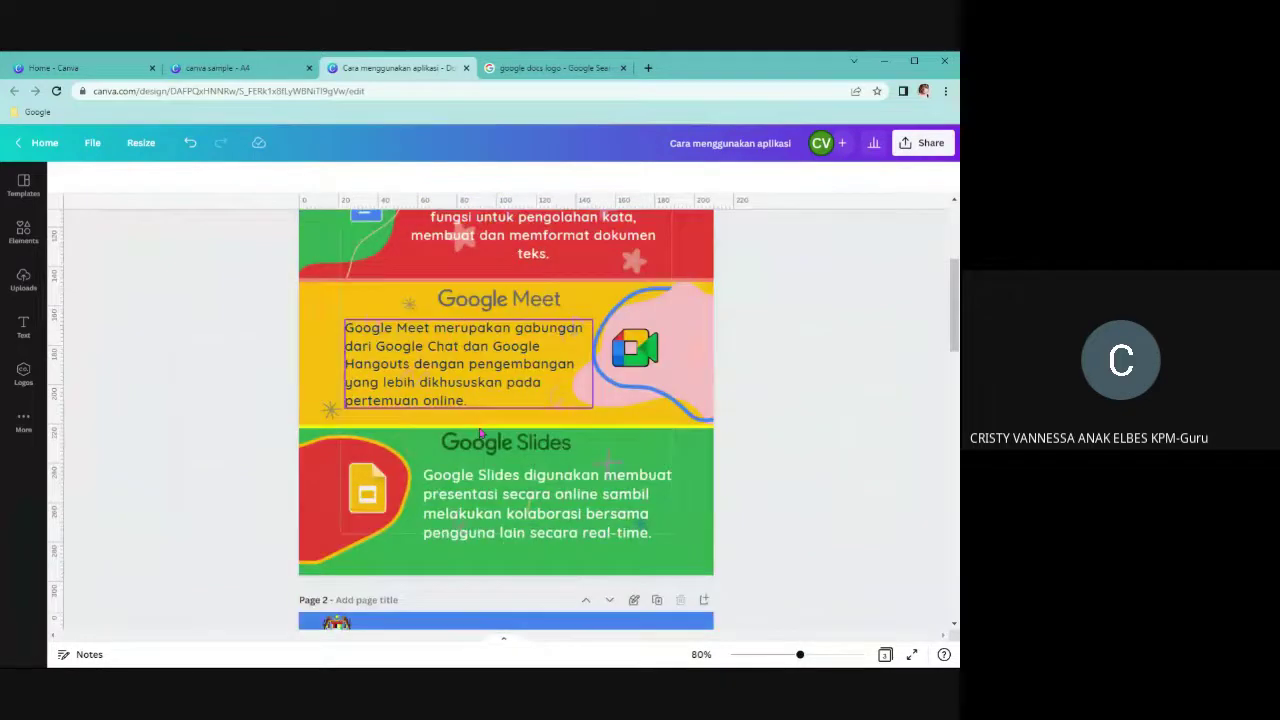
{"action": "scroll", "coordinate": [481, 432], "scroll_direction": "down", "scroll_amount": 5}
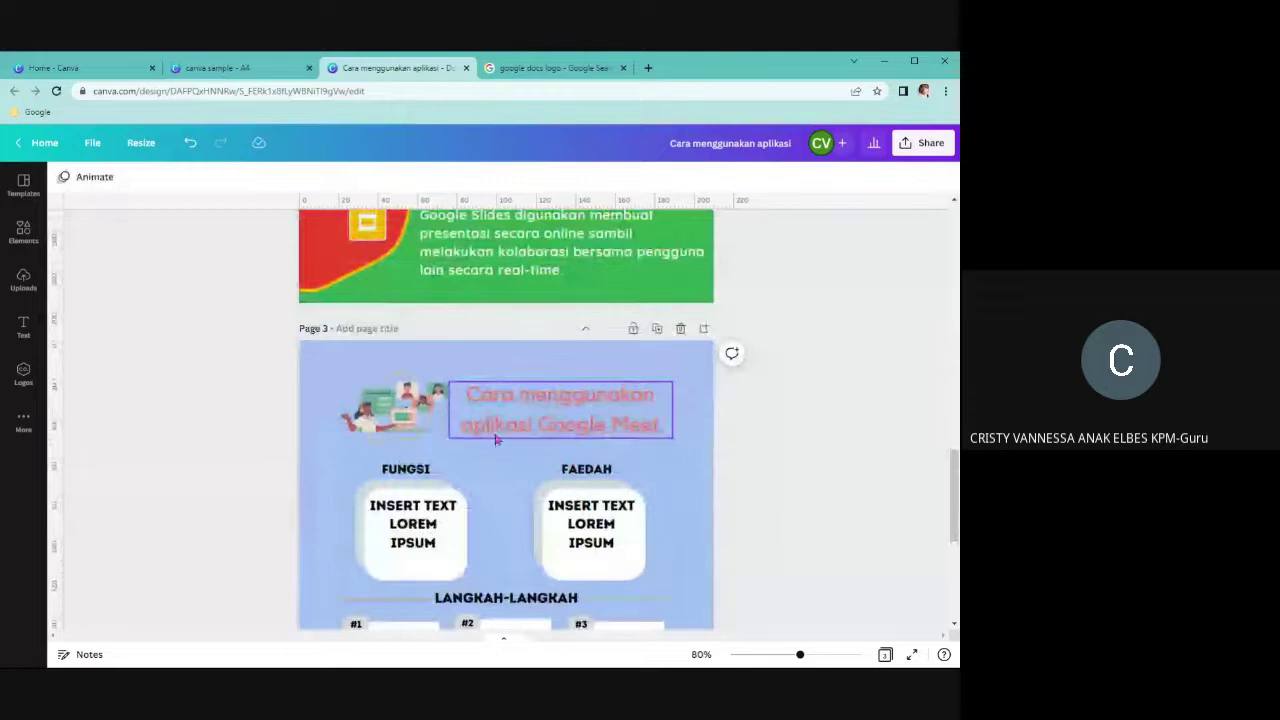
{"action": "scroll", "coordinate": [497, 437], "scroll_direction": "down", "scroll_amount": 3}
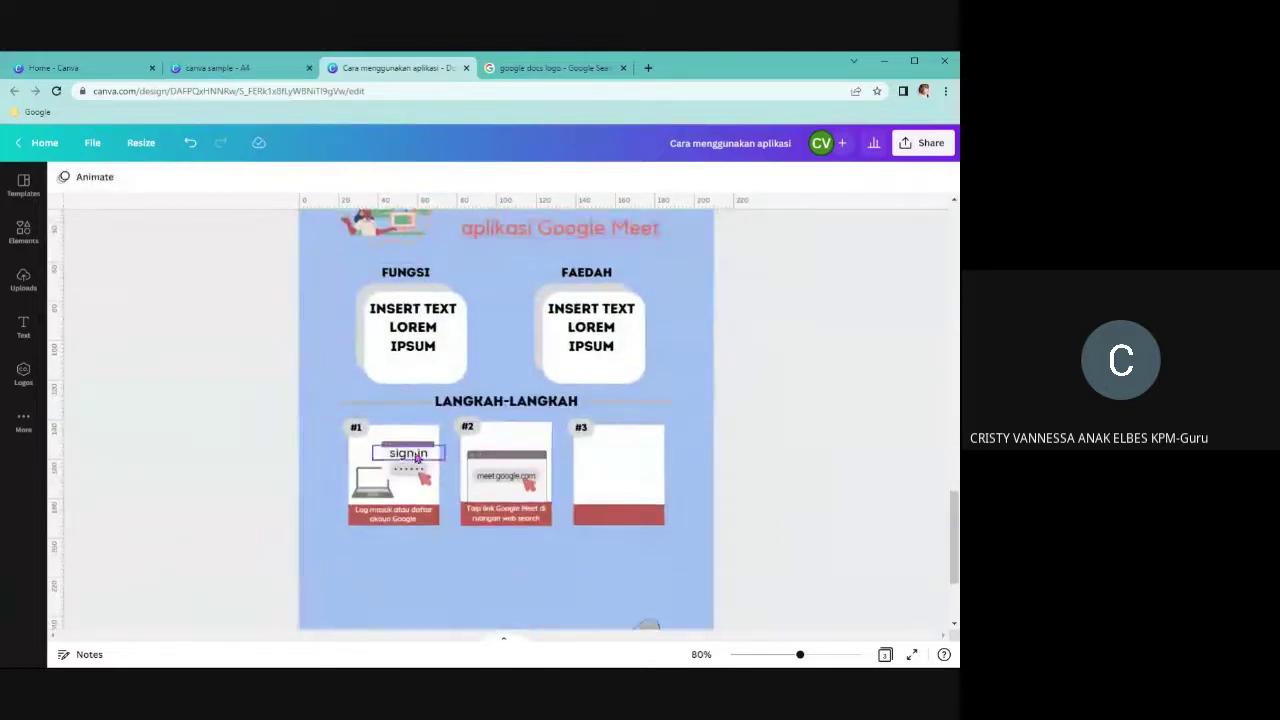
{"action": "left_click", "coordinate": [207, 70]}
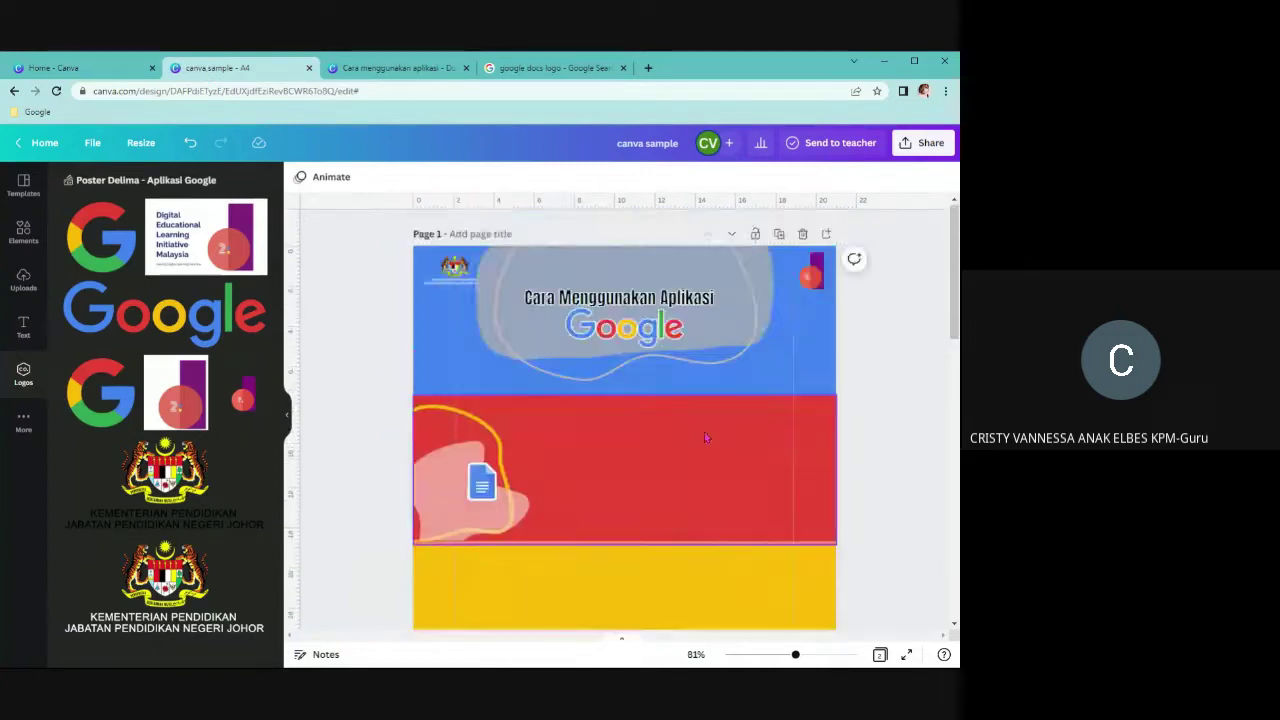
Search Google Images for "google drive logo" in place of the Google Docs logo search
{"action": "left_click", "coordinate": [555, 68]}
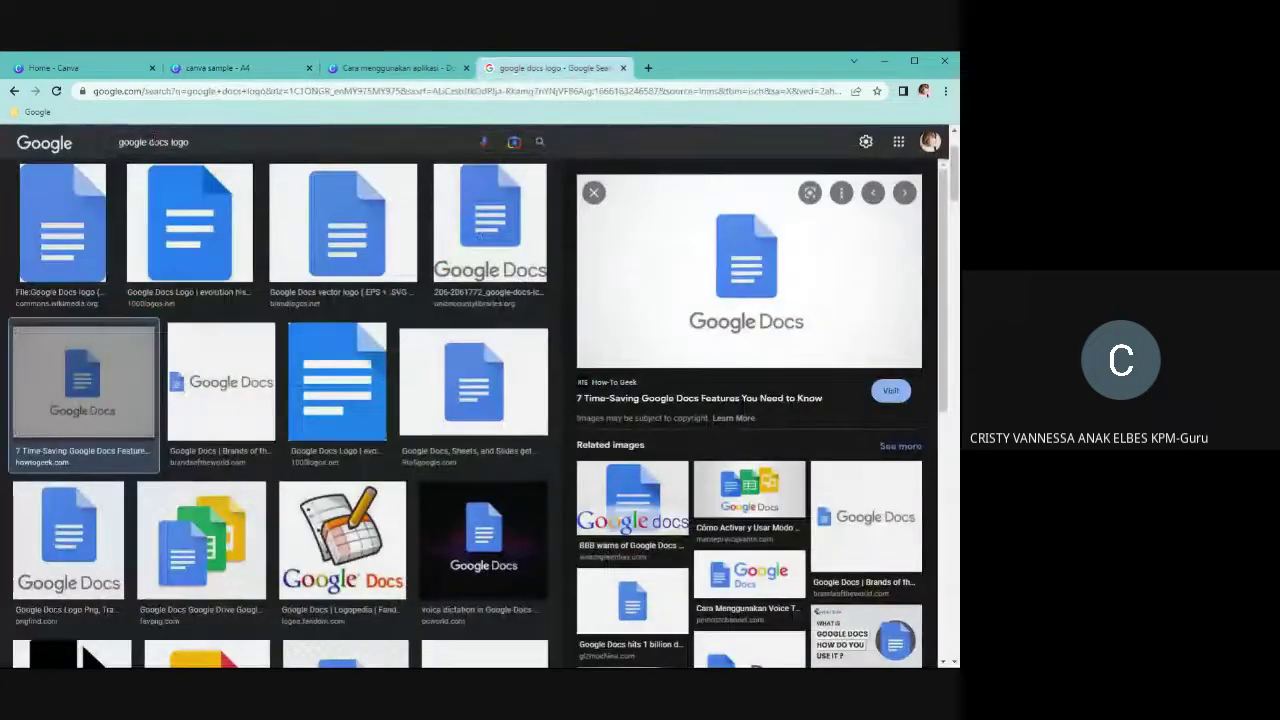
{"action": "double_click", "coordinate": [158, 142]}
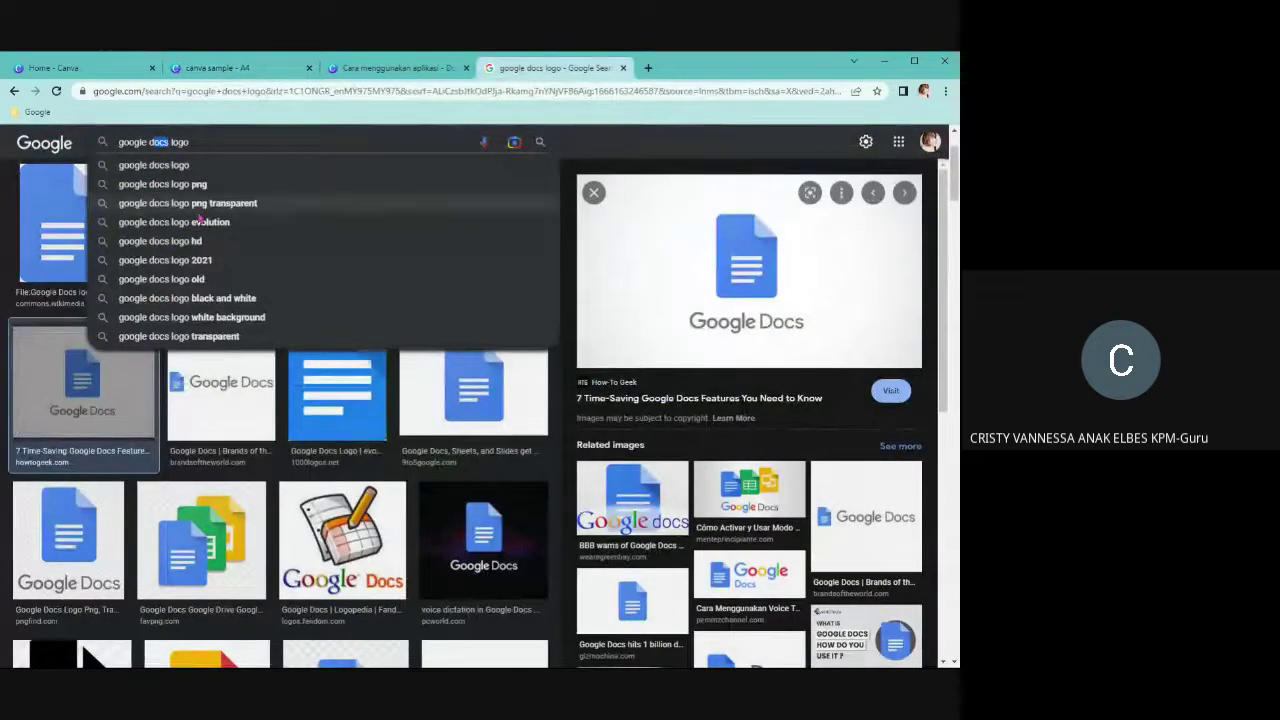
{"action": "type", "text": "d"}
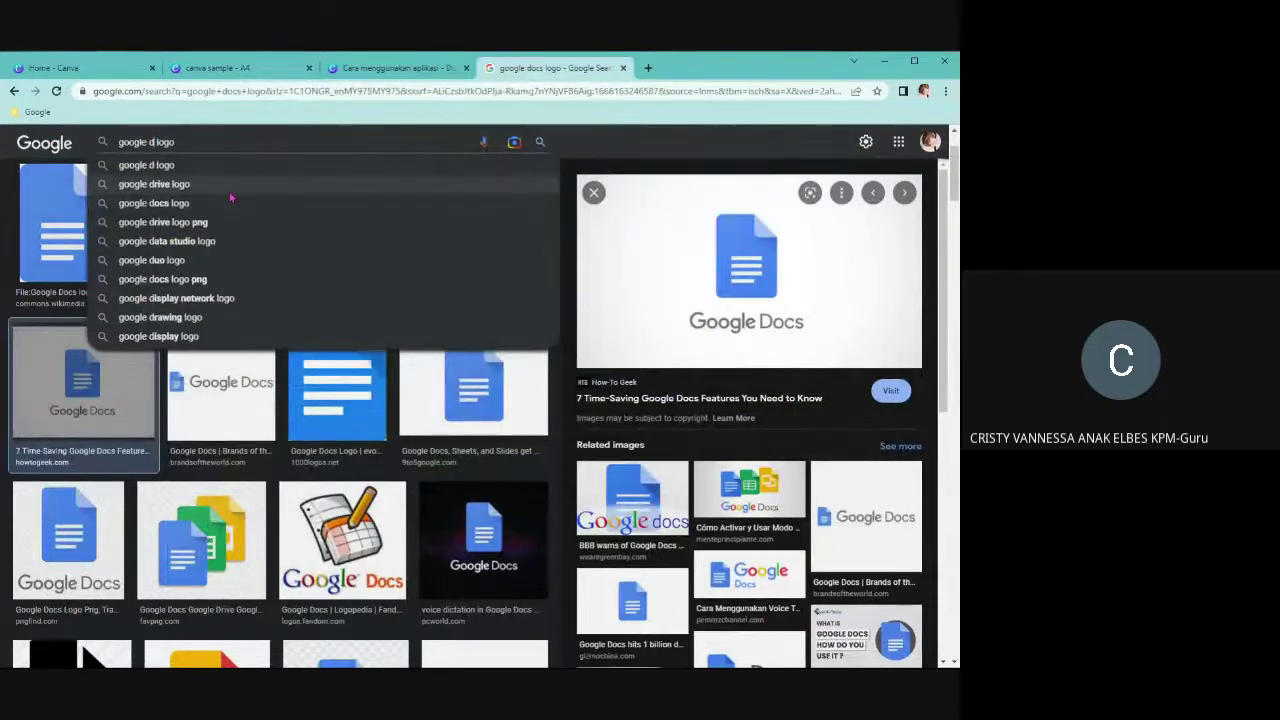
{"action": "key", "text": "BackSpace"}
{"action": "type", "text": "drive"}
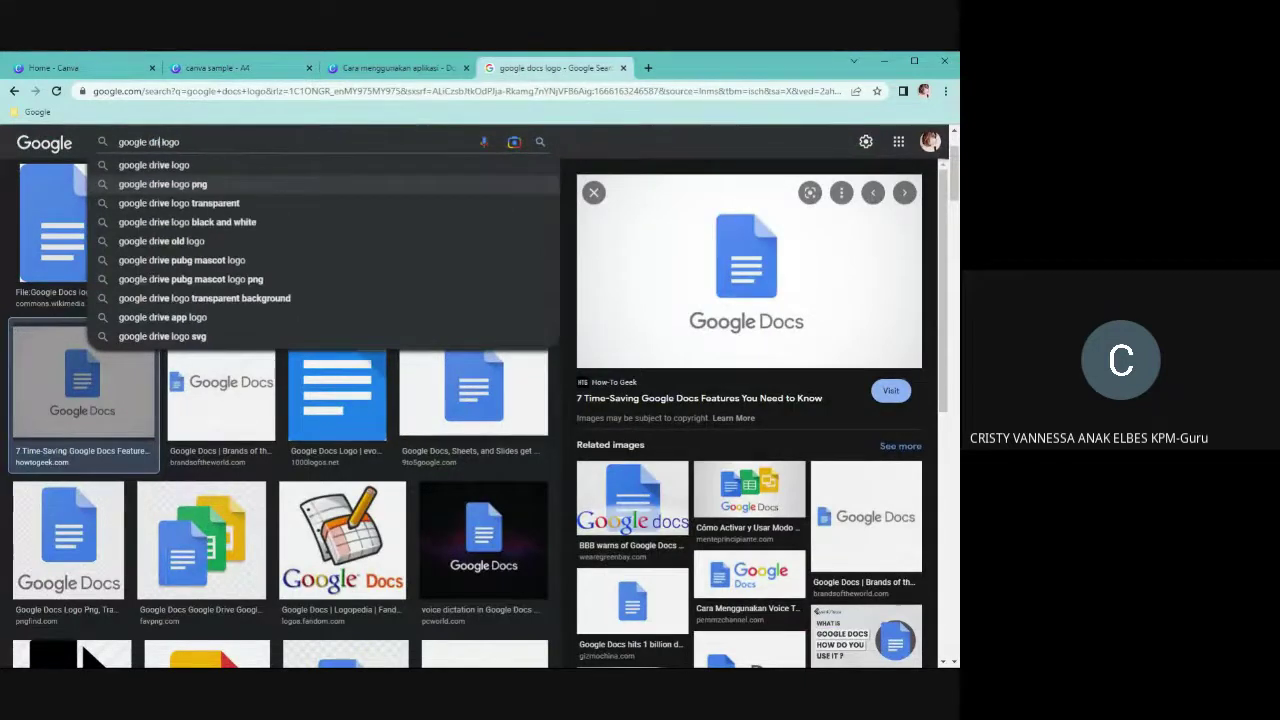
{"action": "key", "text": "Return"}
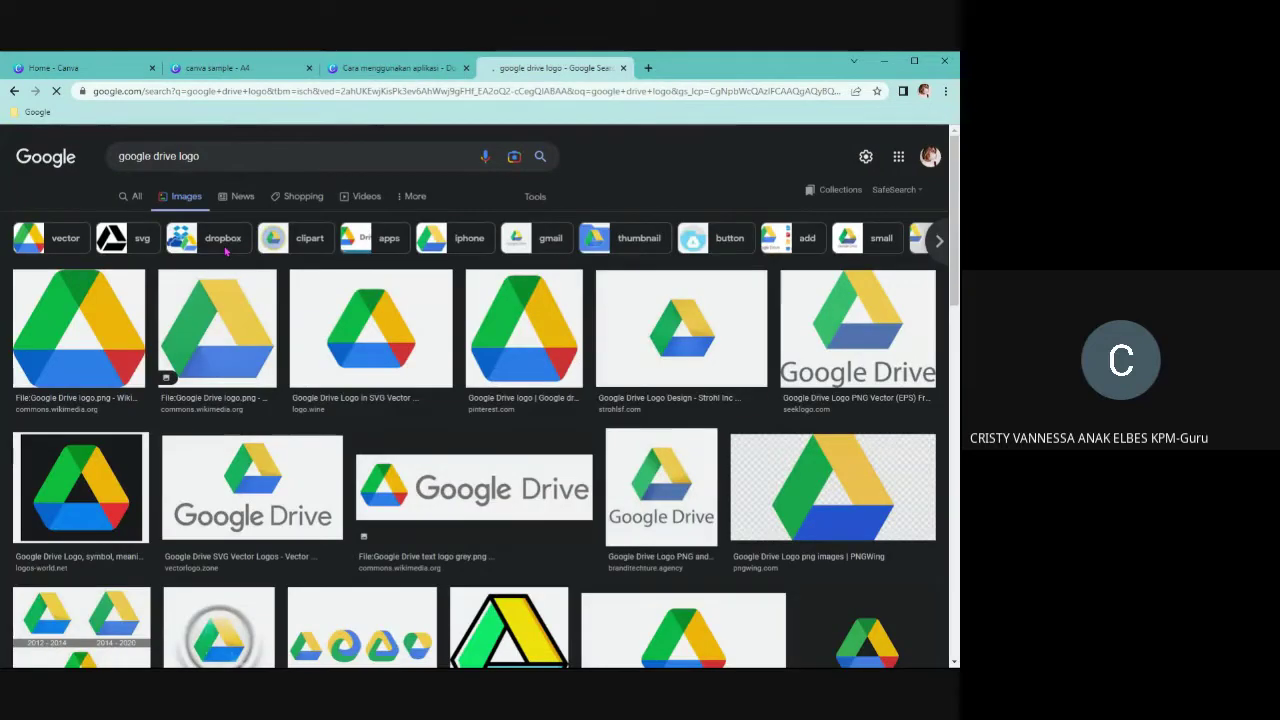
Copy the Google Drive logo from the Wikimedia Commons result, paste it onto page 1 of the canva sample design and show the uploads
{"action": "left_click", "coordinate": [202, 336]}
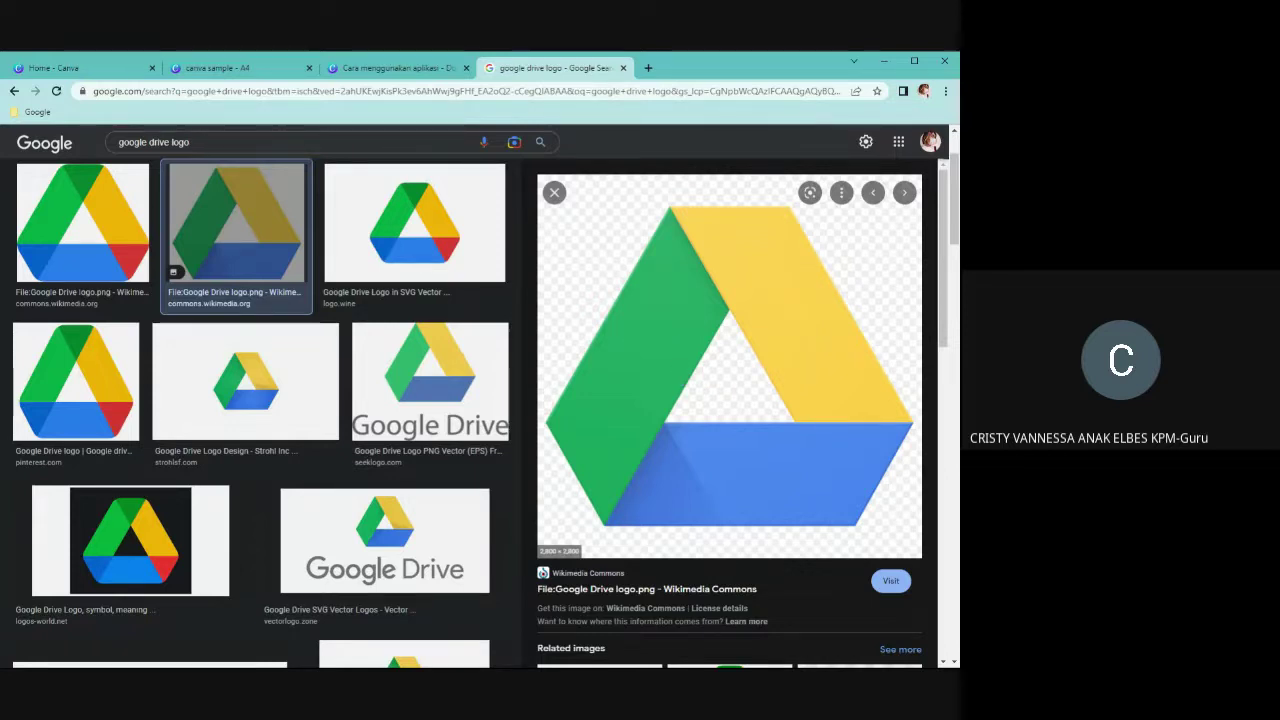
{"action": "left_click", "coordinate": [236, 72]}
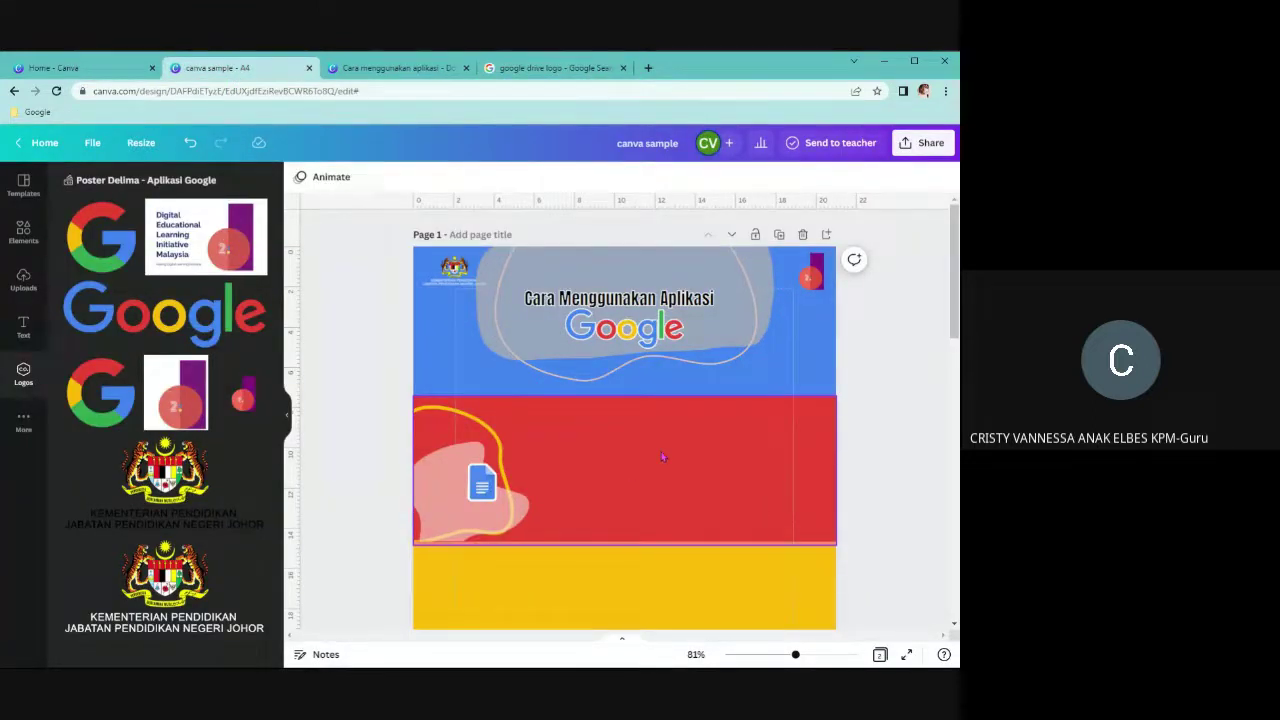
{"action": "key", "text": "ctrl+v"}
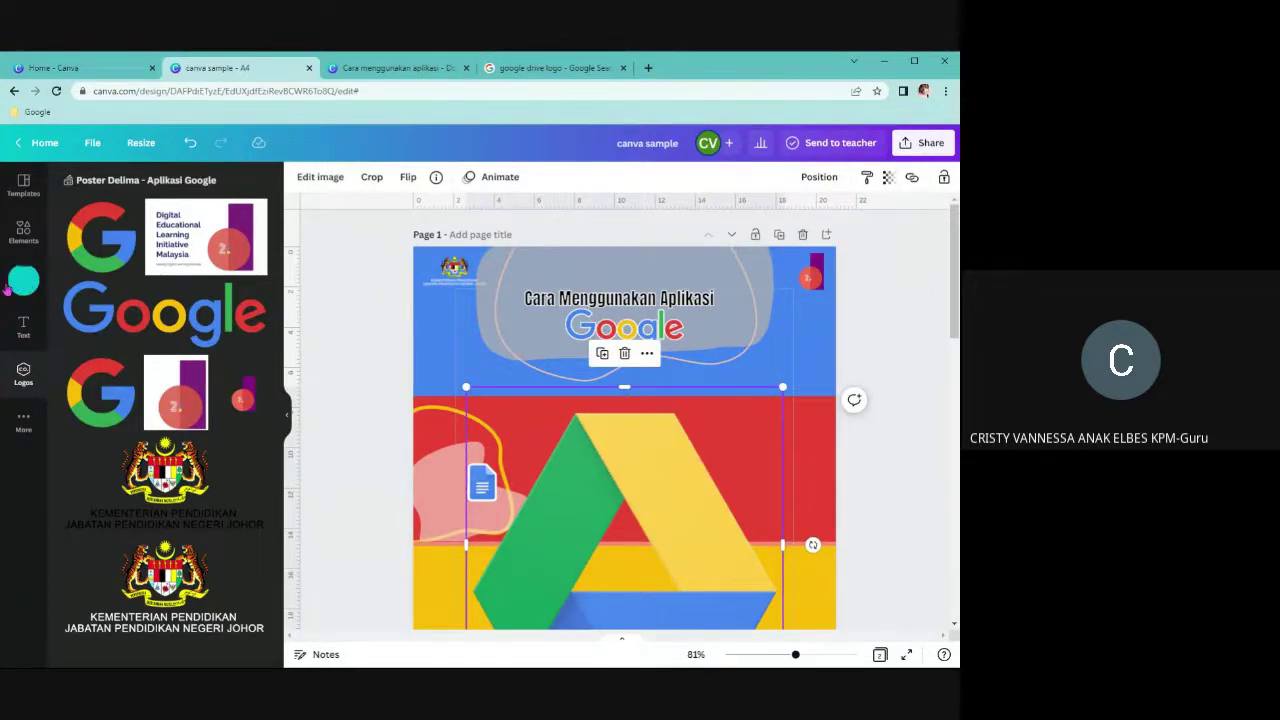
{"action": "left_click", "coordinate": [24, 286]}
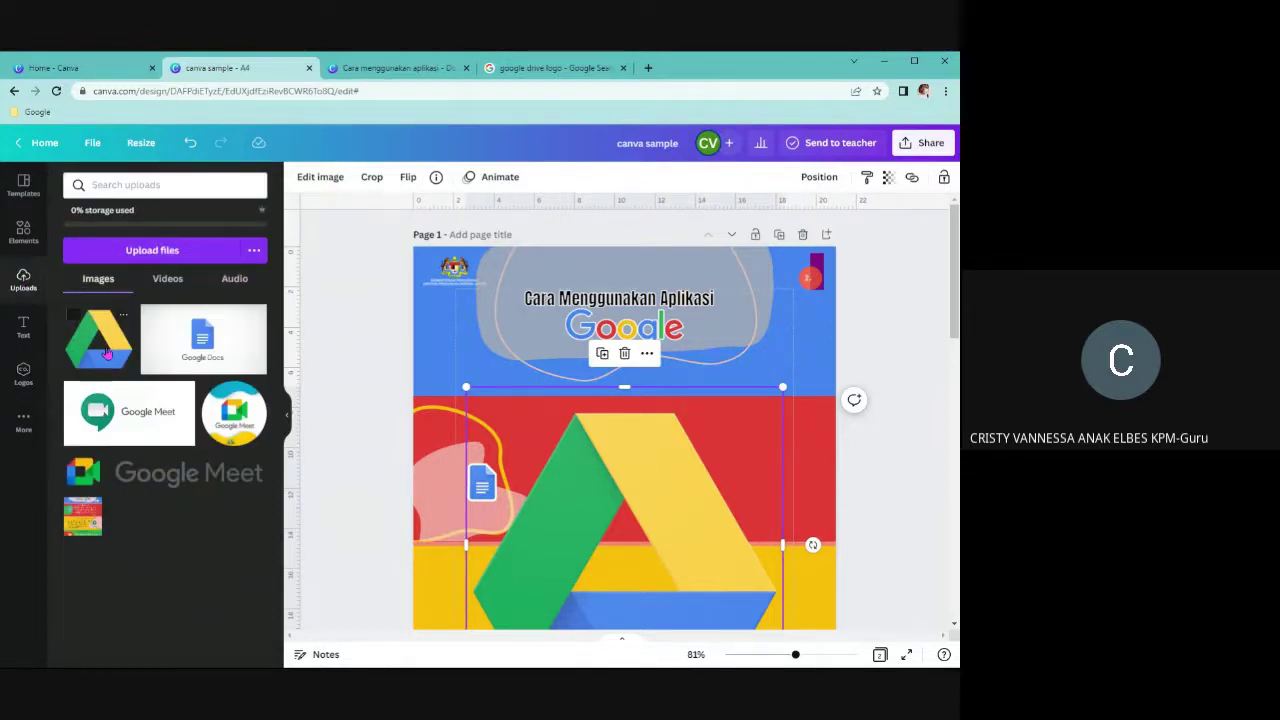
Shrink the Google Drive logo to icon size and place it in the red band beside the Google Docs logo
{"action": "scroll", "coordinate": [680, 437], "scroll_direction": "down", "scroll_amount": 2}
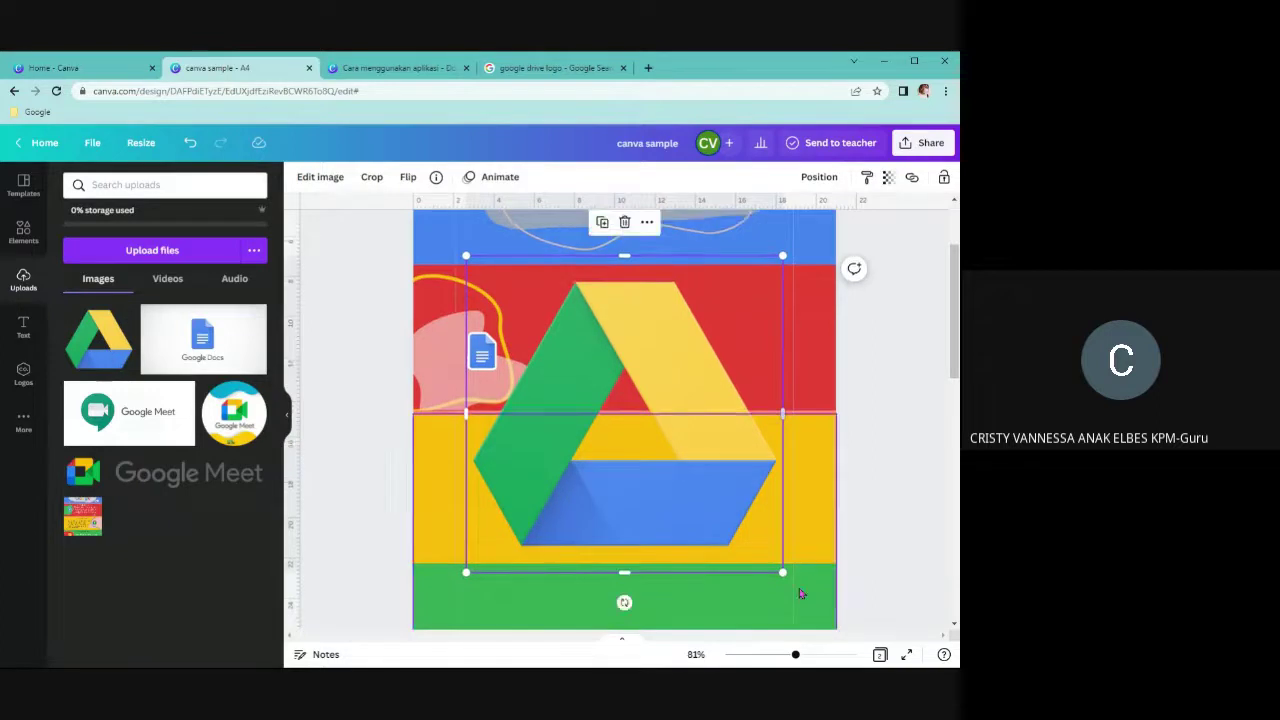
{"action": "left_click", "coordinate": [775, 656]}
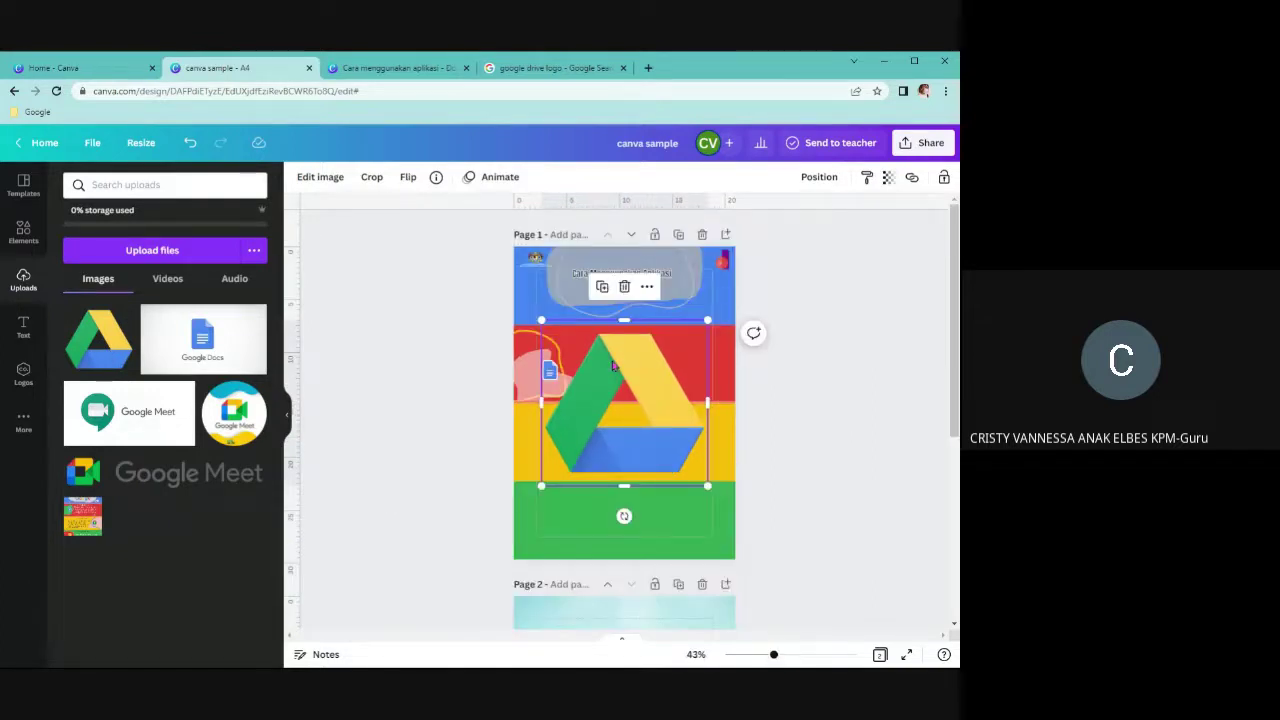
{"action": "left_click_drag", "start_coordinate": [706, 322], "coordinate": [590, 368]}
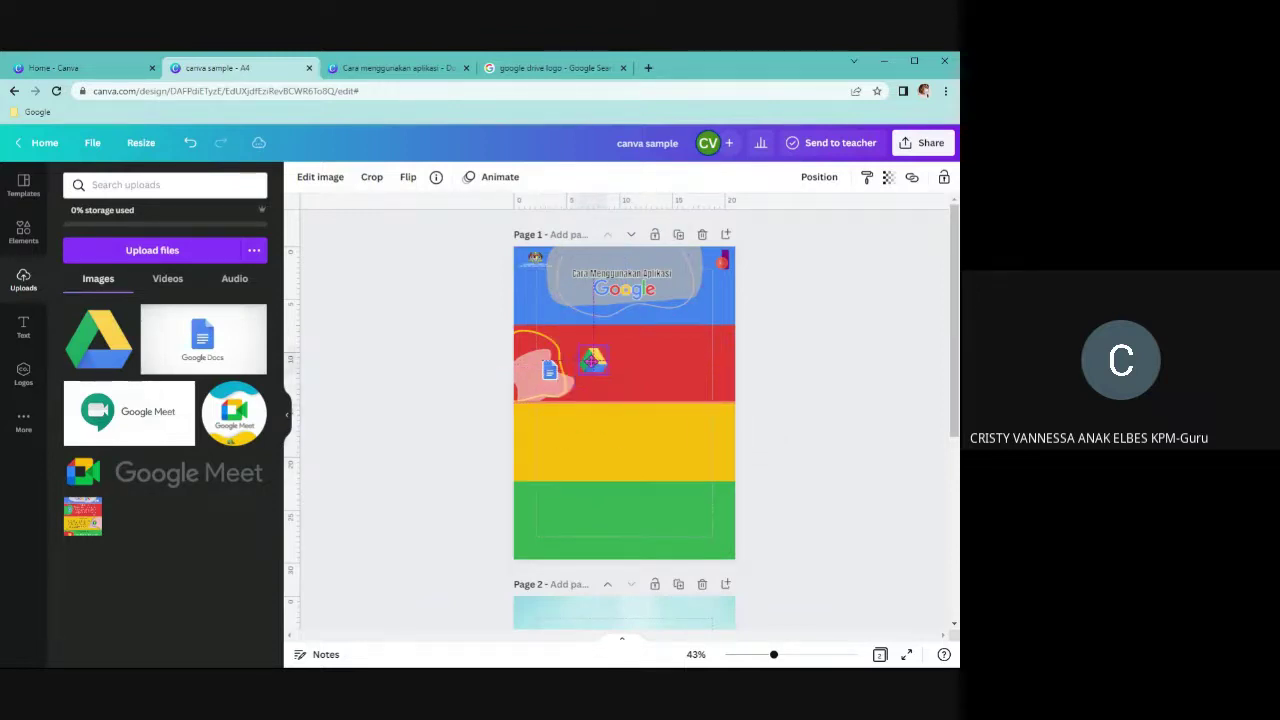
Add the uploaded round Google Meet logo, shrink it to icon size and place it beside the Google Drive logo in the red band
{"action": "left_click", "coordinate": [234, 411]}
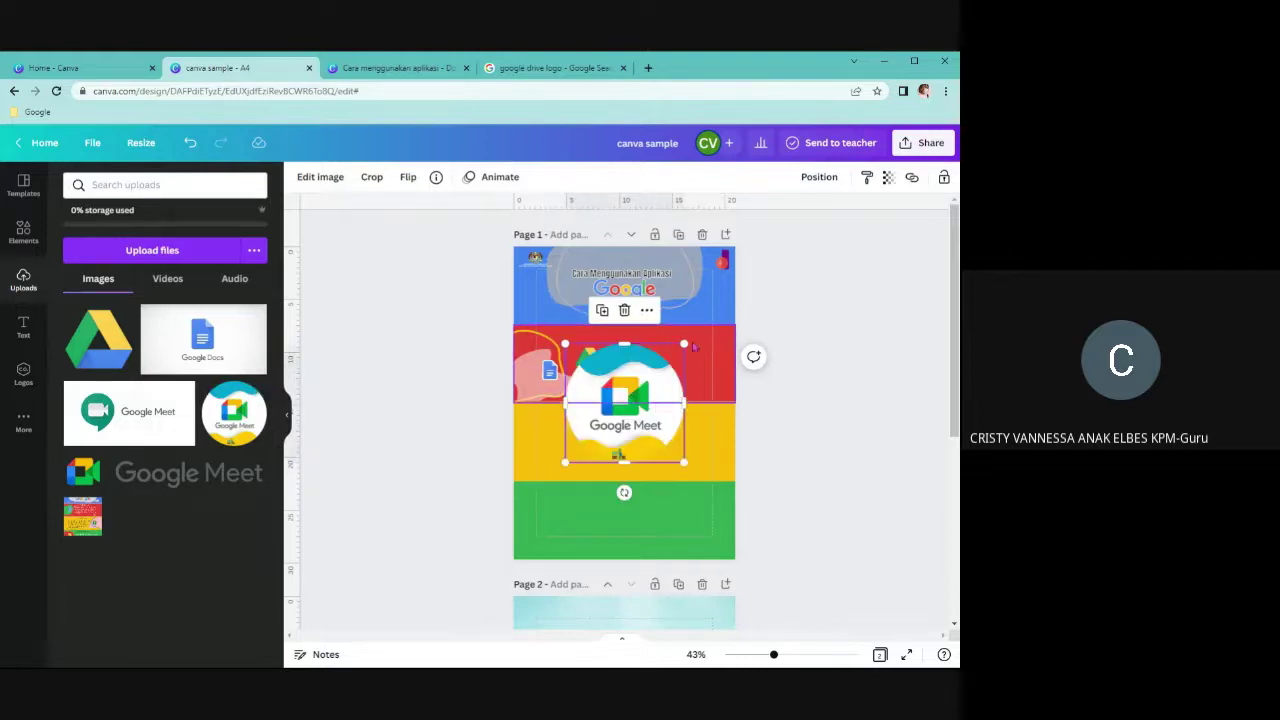
{"action": "left_click_drag", "start_coordinate": [684, 344], "coordinate": [597, 361]}
{"action": "left_click", "coordinate": [588, 360]}
{"action": "left_click", "coordinate": [491, 397]}
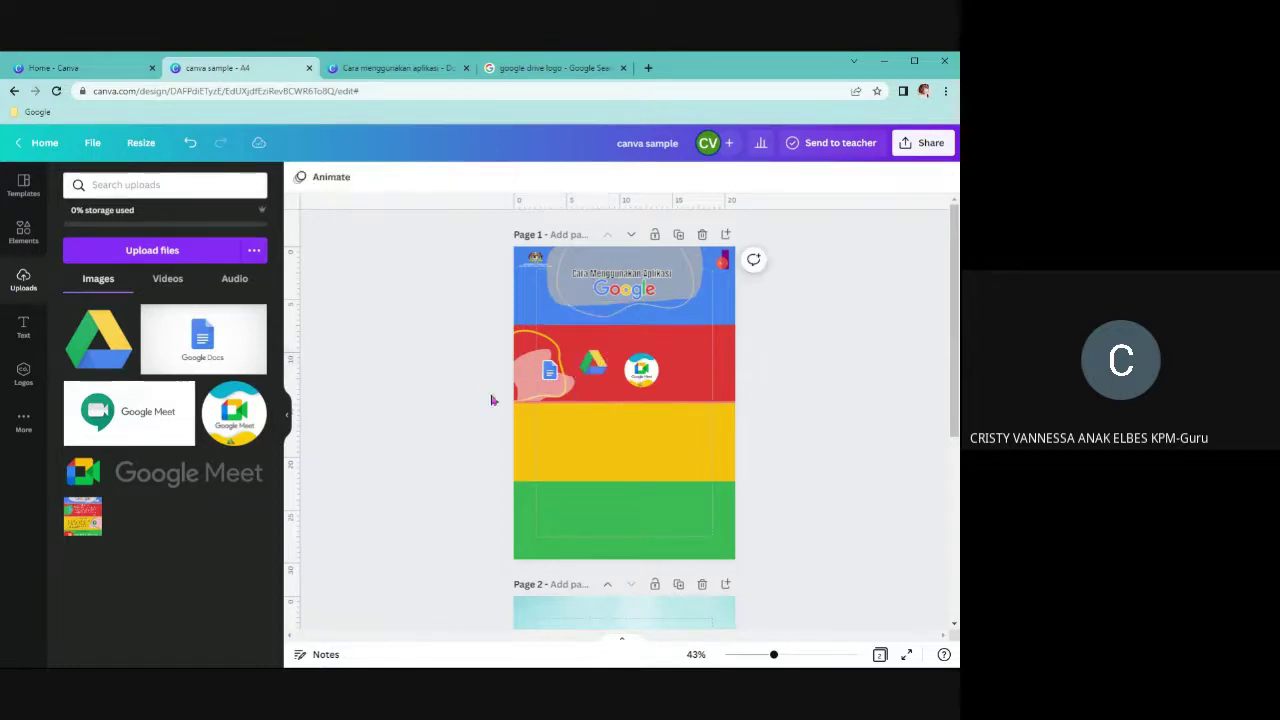
{"action": "left_click", "coordinate": [551, 381]}
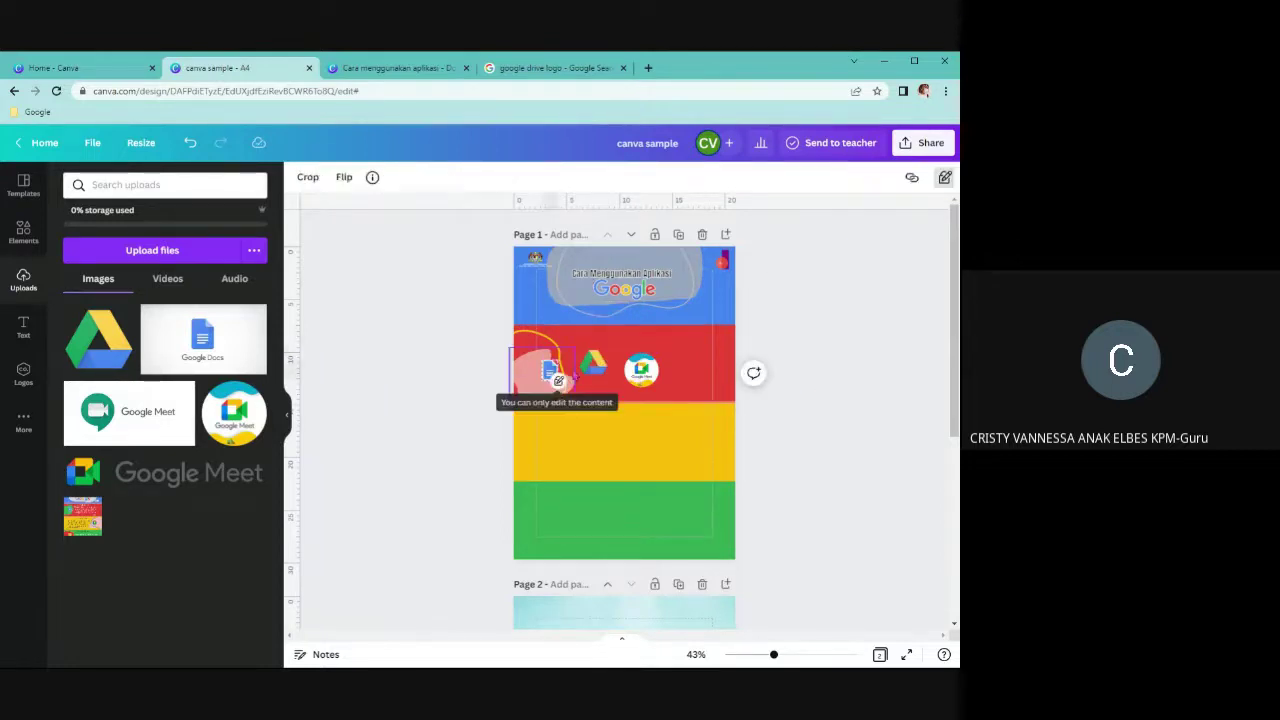
{"action": "left_click", "coordinate": [594, 362]}
{"action": "left_click", "coordinate": [641, 370]}
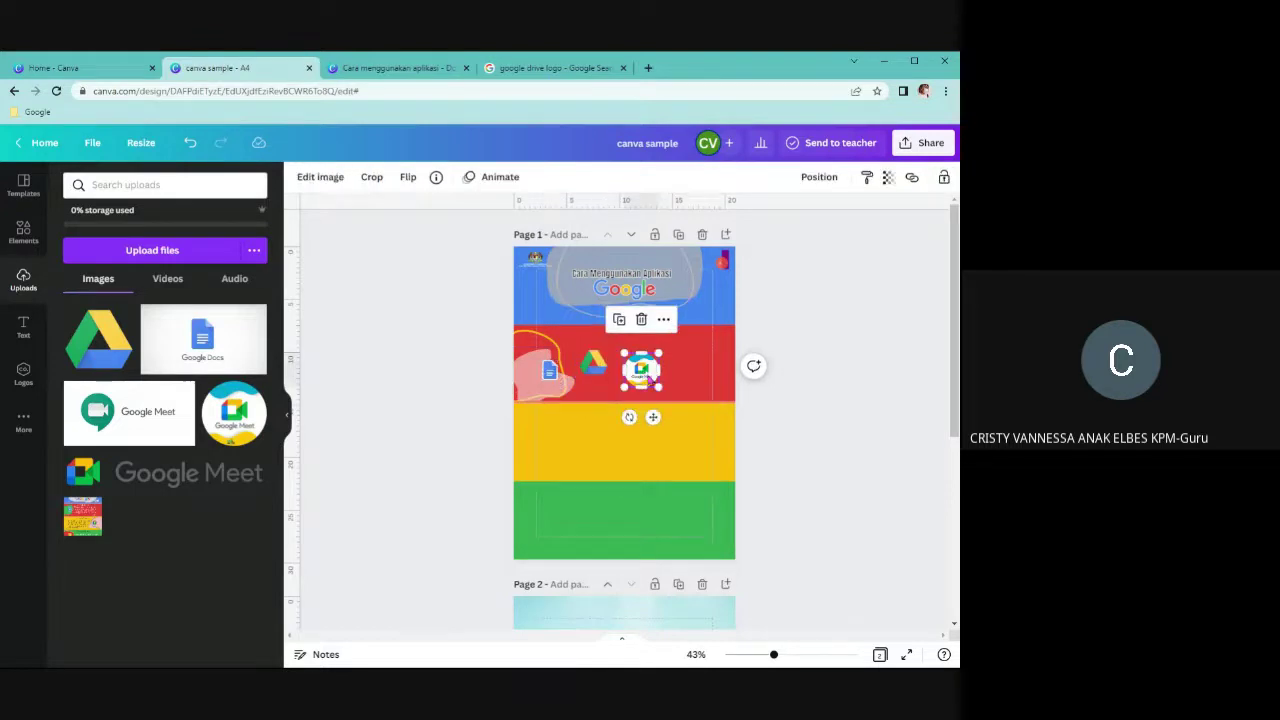
{"action": "left_click_drag", "start_coordinate": [641, 370], "coordinate": [641, 380]}
{"action": "left_click", "coordinate": [854, 374]}
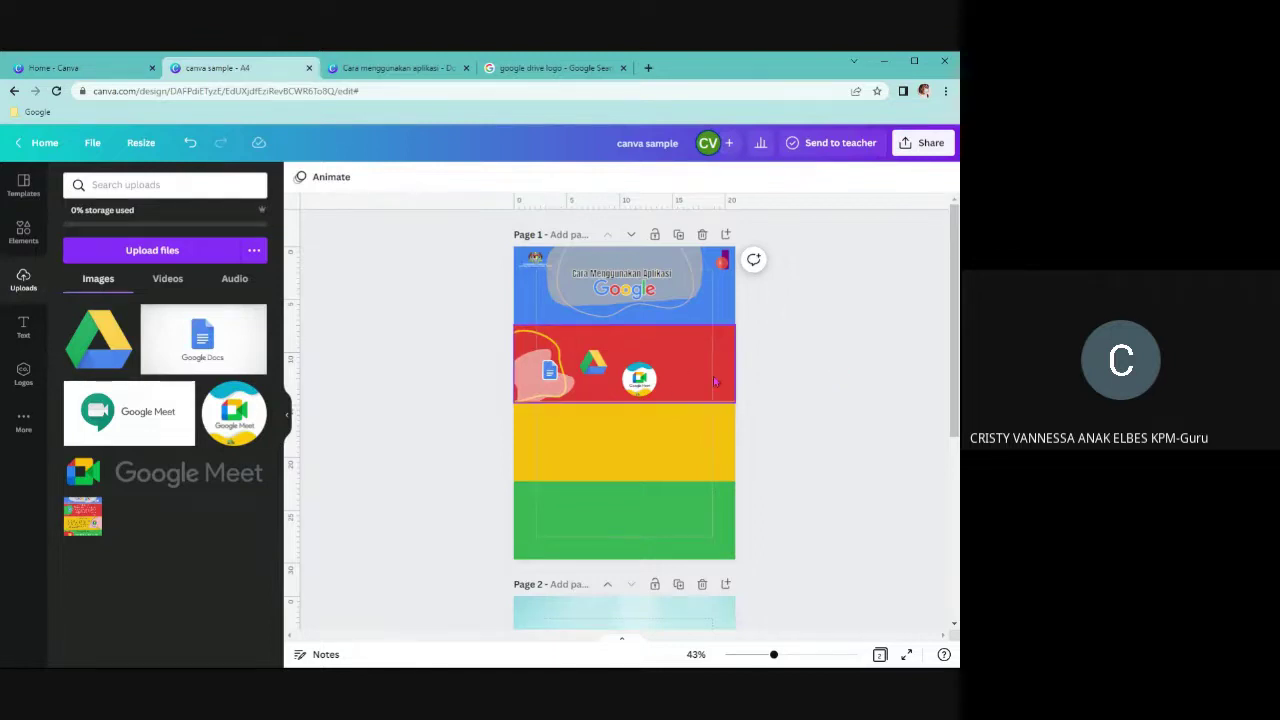
Lock the red band's position on page 1 so that only its content can be edited
{"action": "mouse_move", "coordinate": [696, 380]}
{"action": "left_mouse_down"}
{"action": "mouse_move", "coordinate": [622, 376]}
{"action": "mouse_move", "coordinate": [692, 374]}
{"action": "left_mouse_up"}
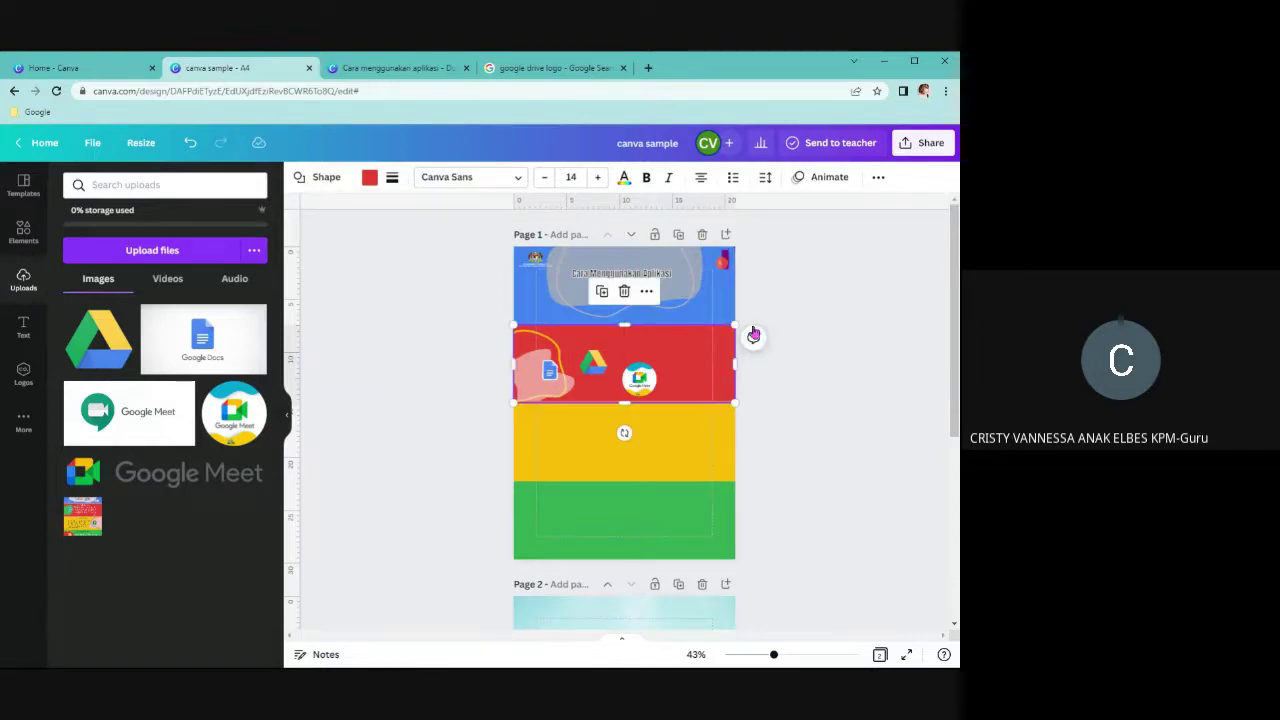
{"action": "left_click", "coordinate": [647, 294]}
{"action": "key", "text": "Escape"}
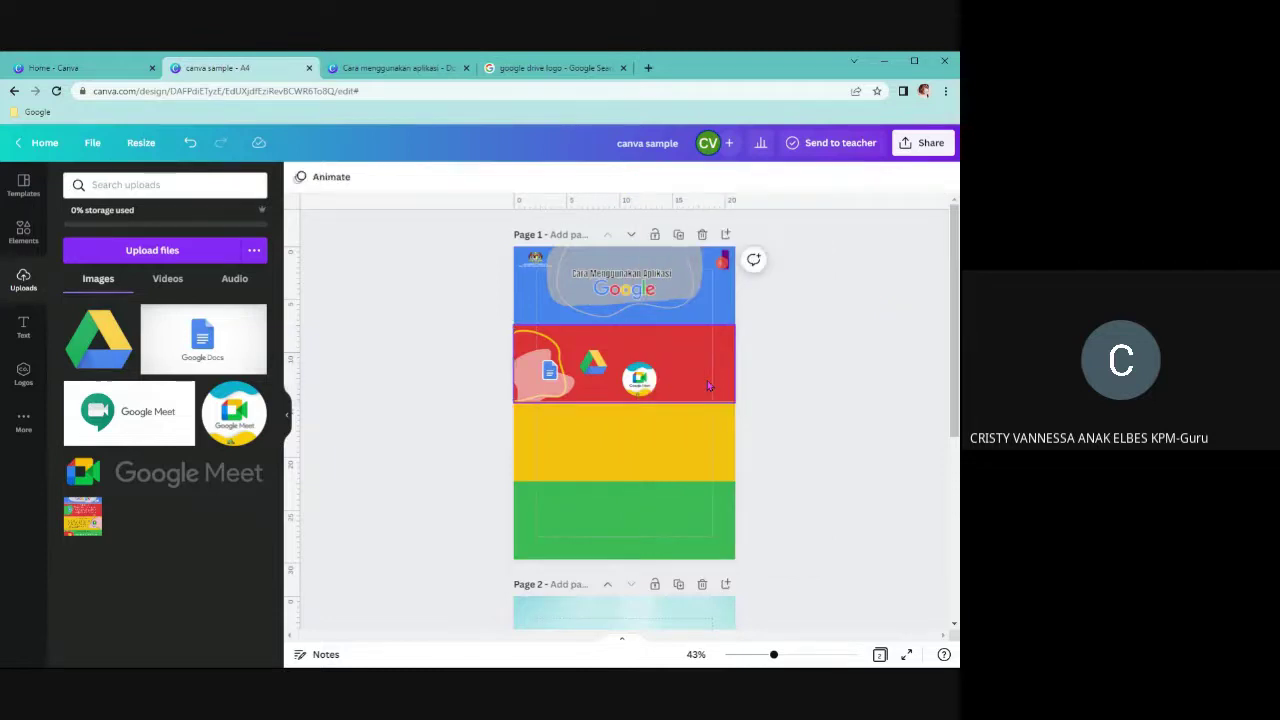
{"action": "left_click", "coordinate": [878, 177]}
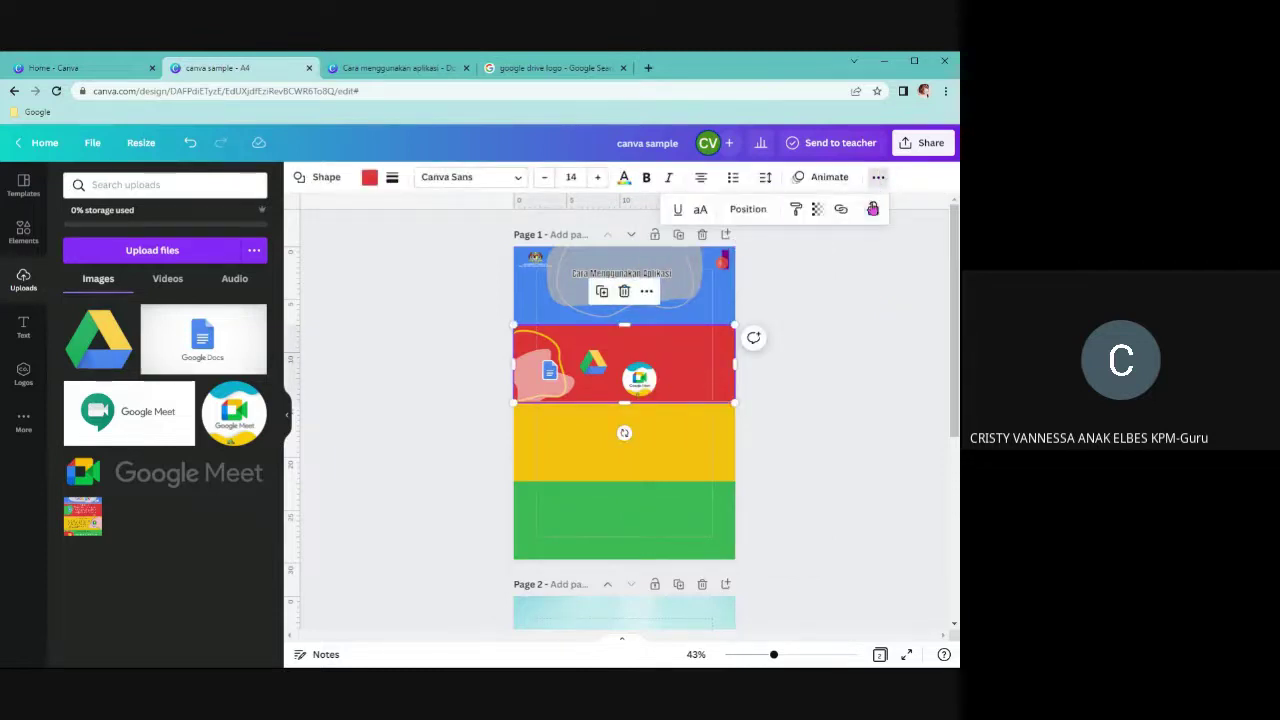
{"action": "left_click", "coordinate": [874, 212]}
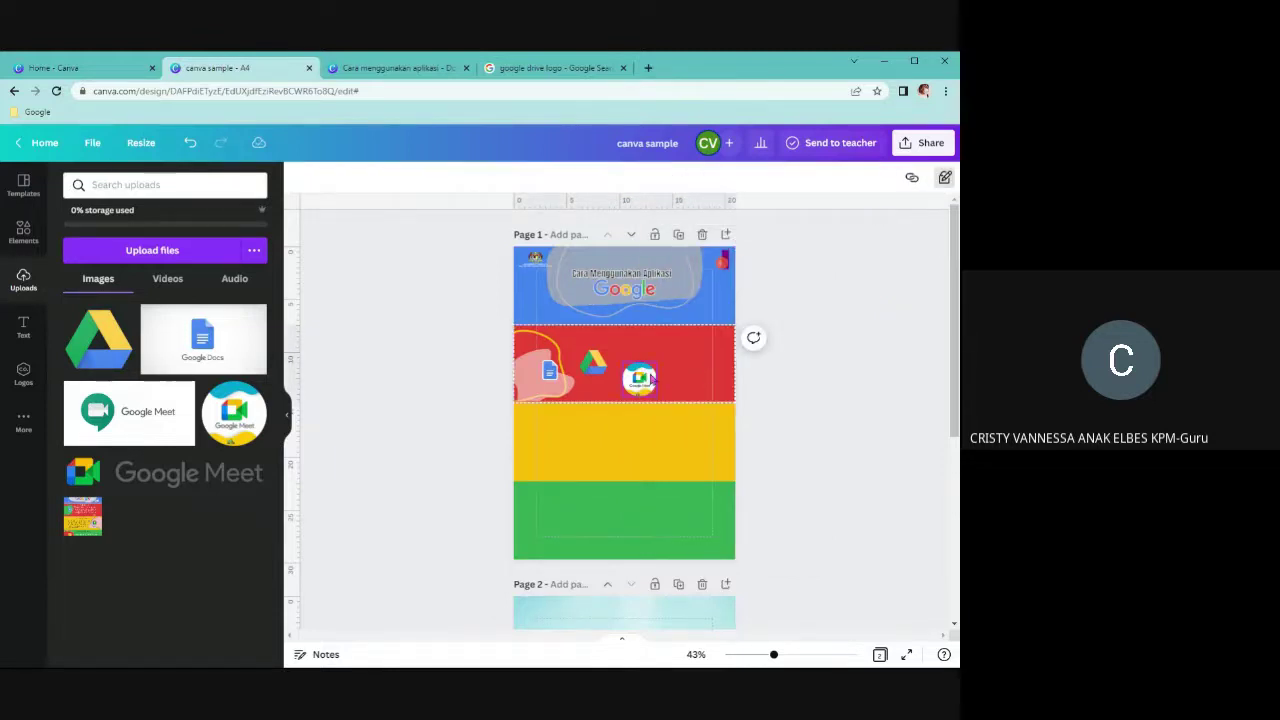
Move the Google Docs logo off the pink blob to the red band's far end, past the Google Meet logo, and lock its position
{"action": "left_click_drag", "start_coordinate": [679, 379], "coordinate": [552, 366]}
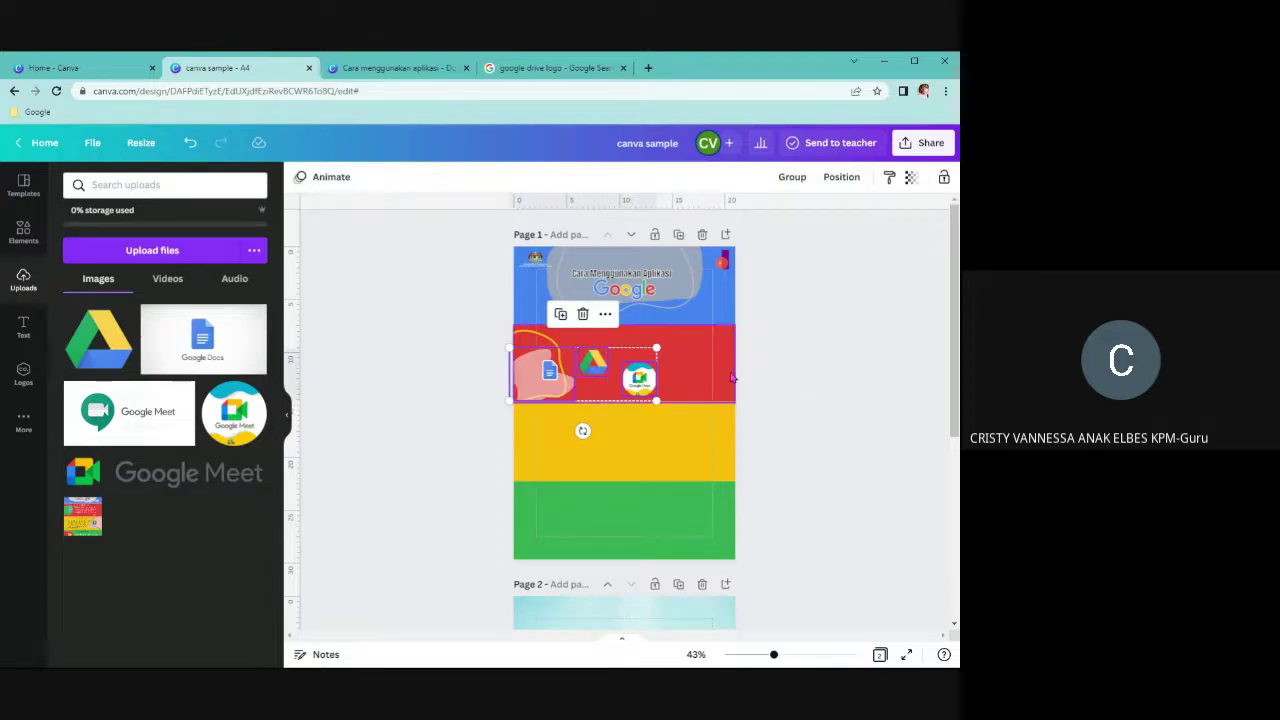
{"action": "left_click", "coordinate": [600, 505]}
{"action": "left_click", "coordinate": [549, 373]}
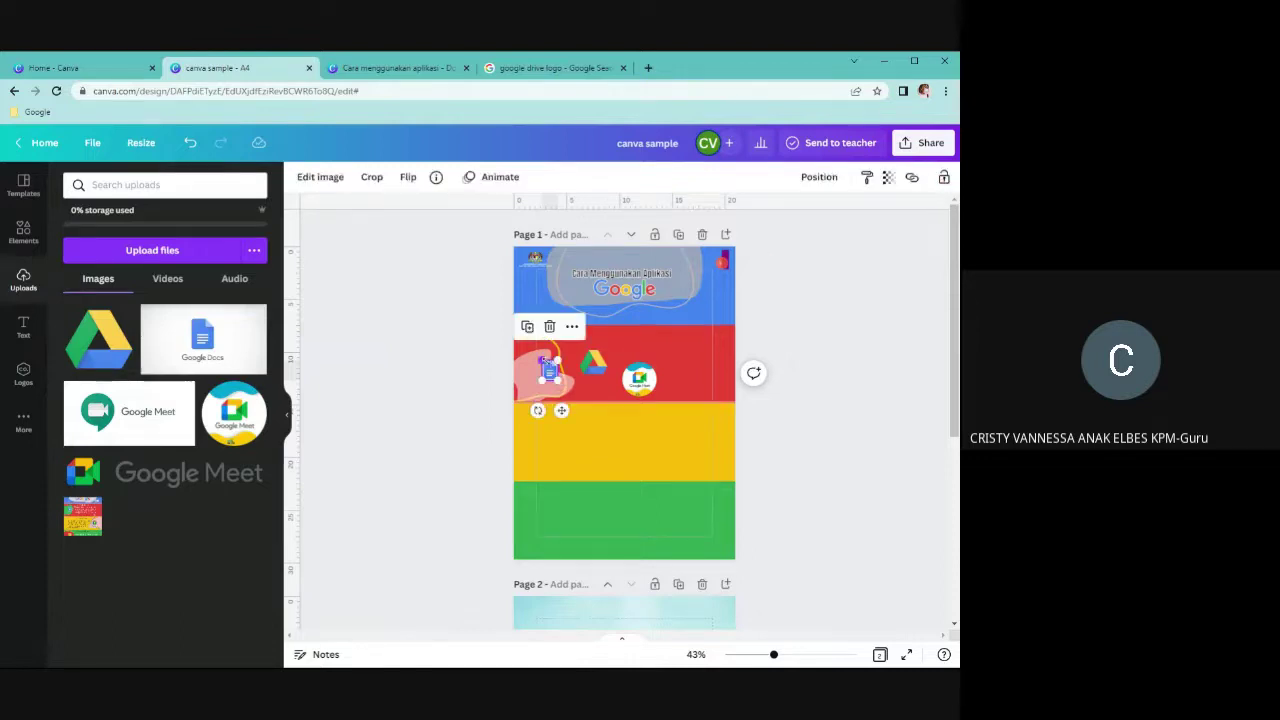
{"action": "left_click_drag", "start_coordinate": [549, 373], "coordinate": [685, 352]}
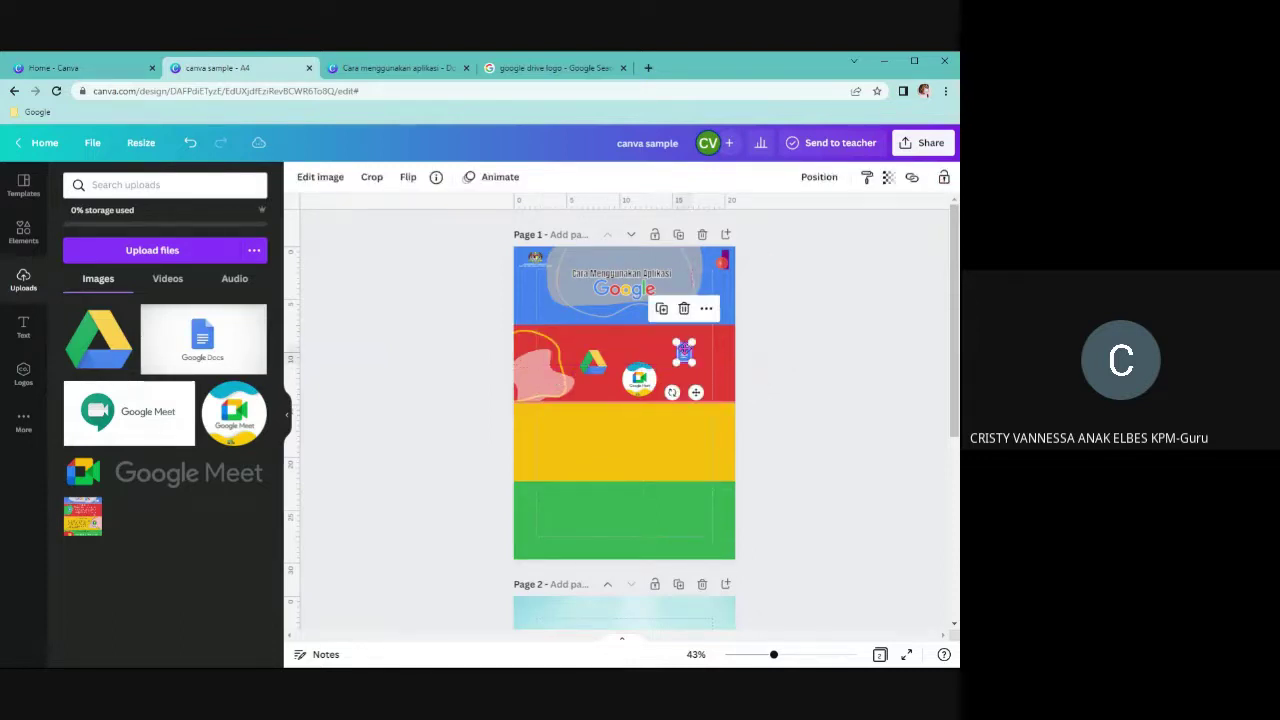
{"action": "left_click", "coordinate": [944, 177]}
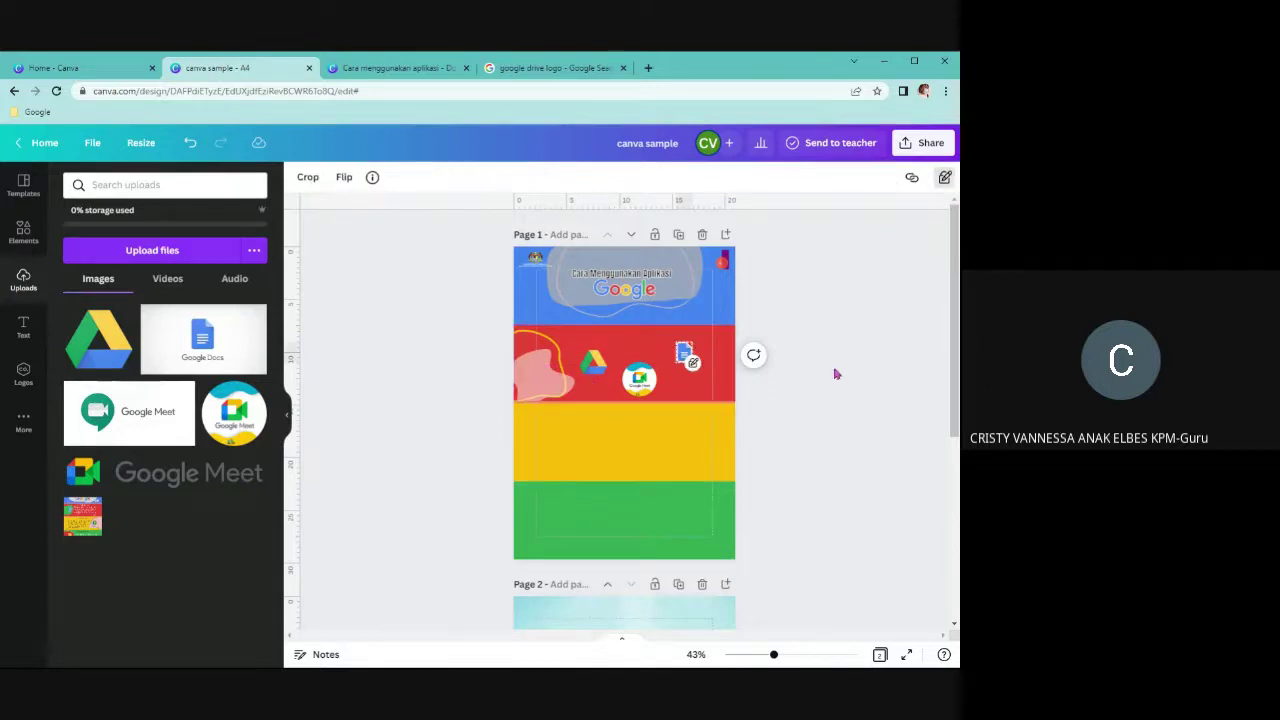
Try to select the Google Drive and Google Meet logos together with the locked Google Docs logo
{"action": "left_click", "coordinate": [667, 390]}
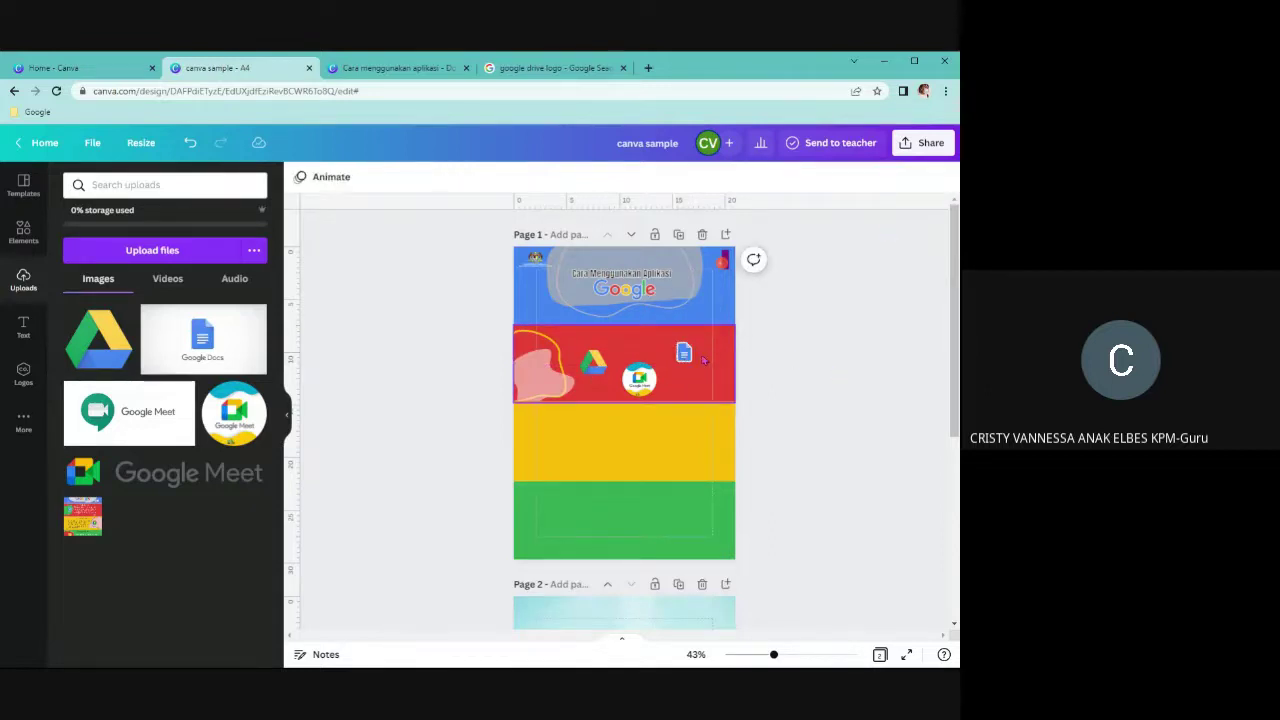
{"action": "left_click", "coordinate": [593, 362], "text": "shift"}
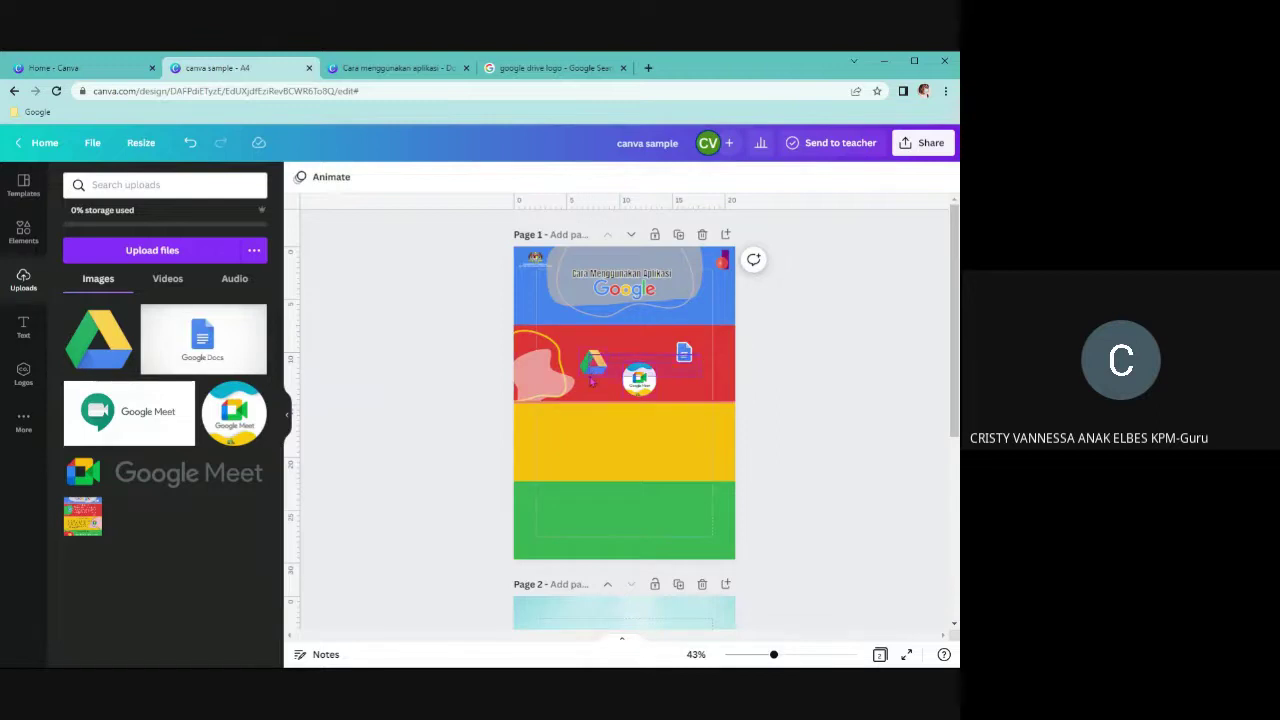
{"action": "left_click", "coordinate": [639, 378], "text": "shift"}
{"action": "left_click", "coordinate": [687, 360]}
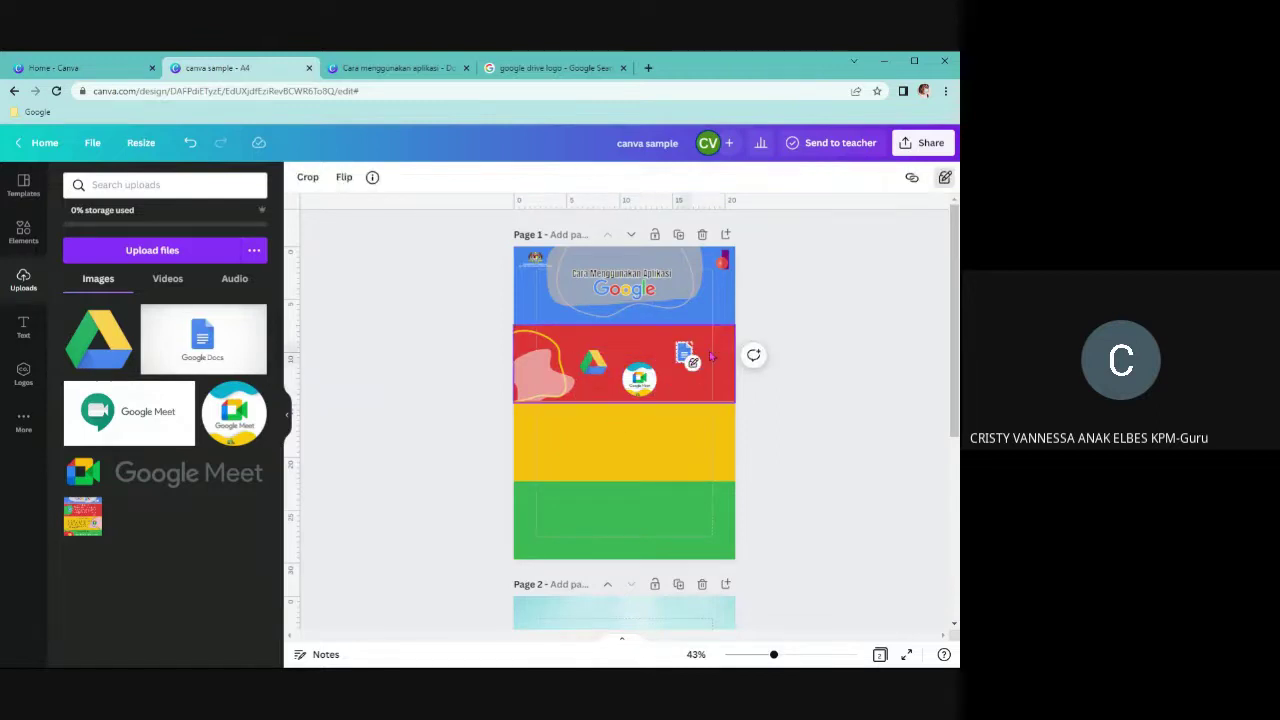
{"action": "left_click", "coordinate": [711, 356]}
{"action": "left_click", "coordinate": [593, 362], "text": "shift"}
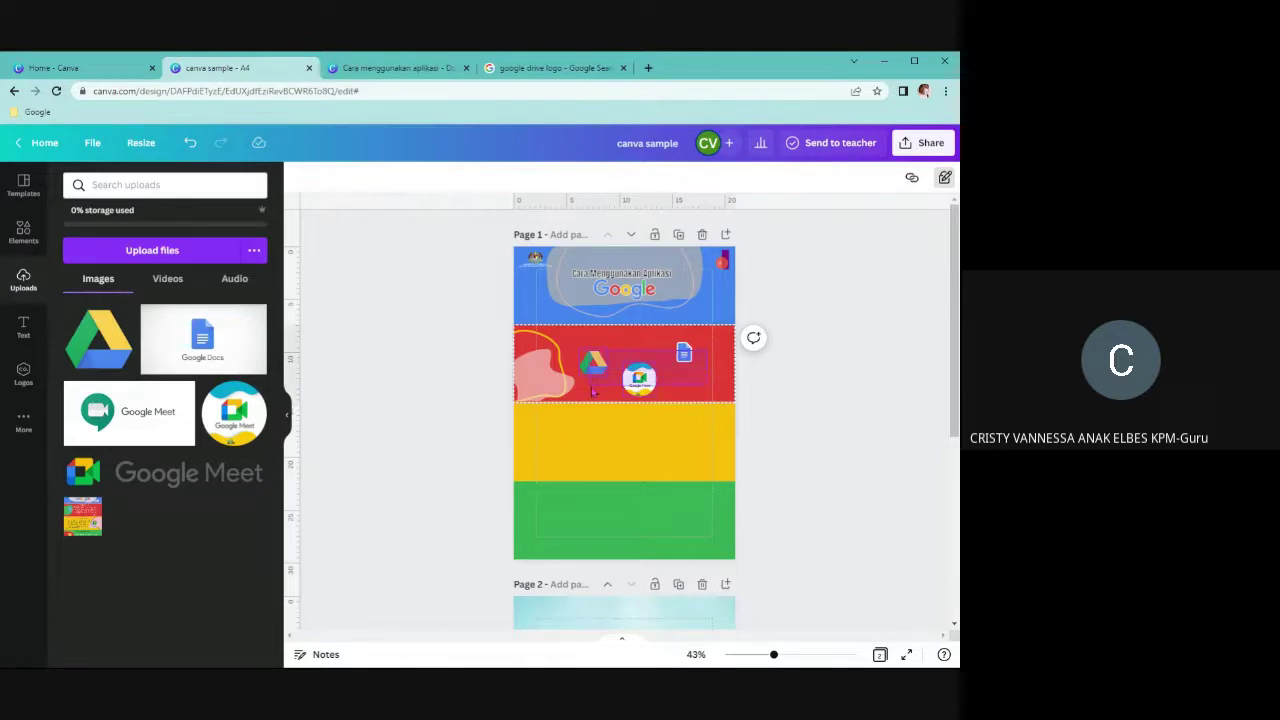
{"action": "left_click", "coordinate": [639, 378], "text": "shift"}
{"action": "left_click", "coordinate": [845, 397]}
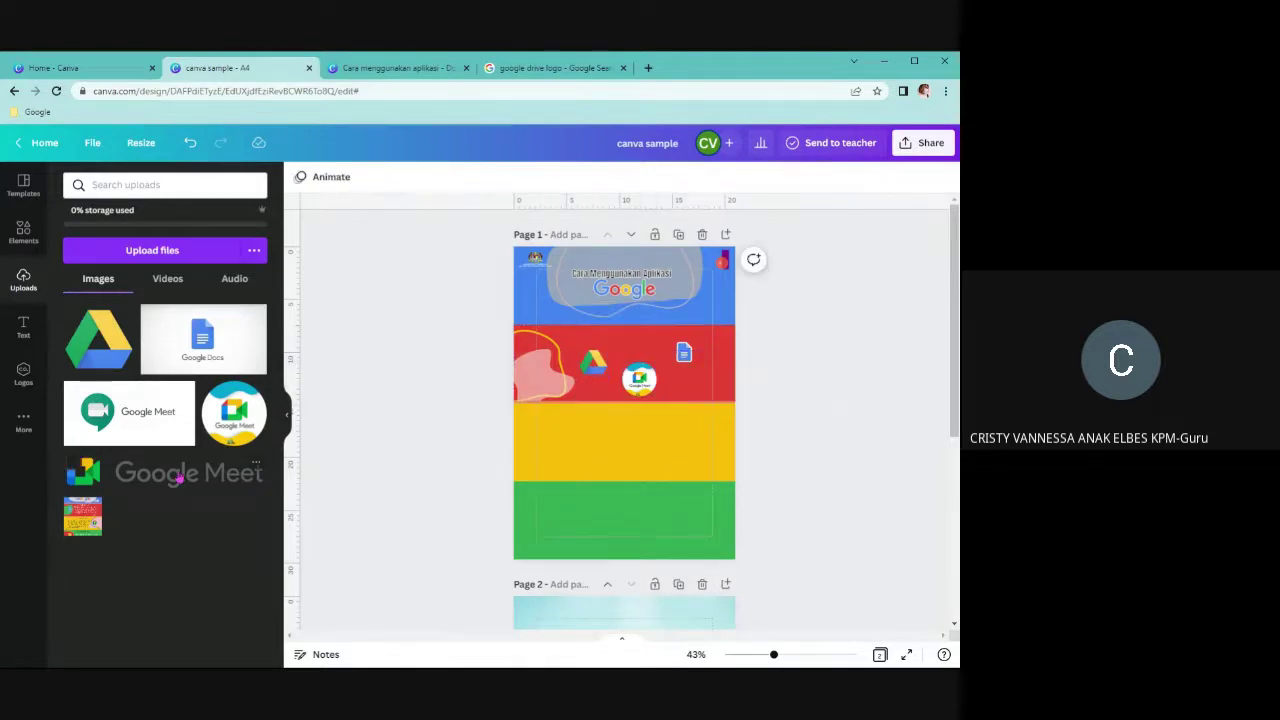
Add a second round Google Meet logo from the uploads and place it below the Google Docs logo in the red band
{"action": "left_click", "coordinate": [234, 409]}
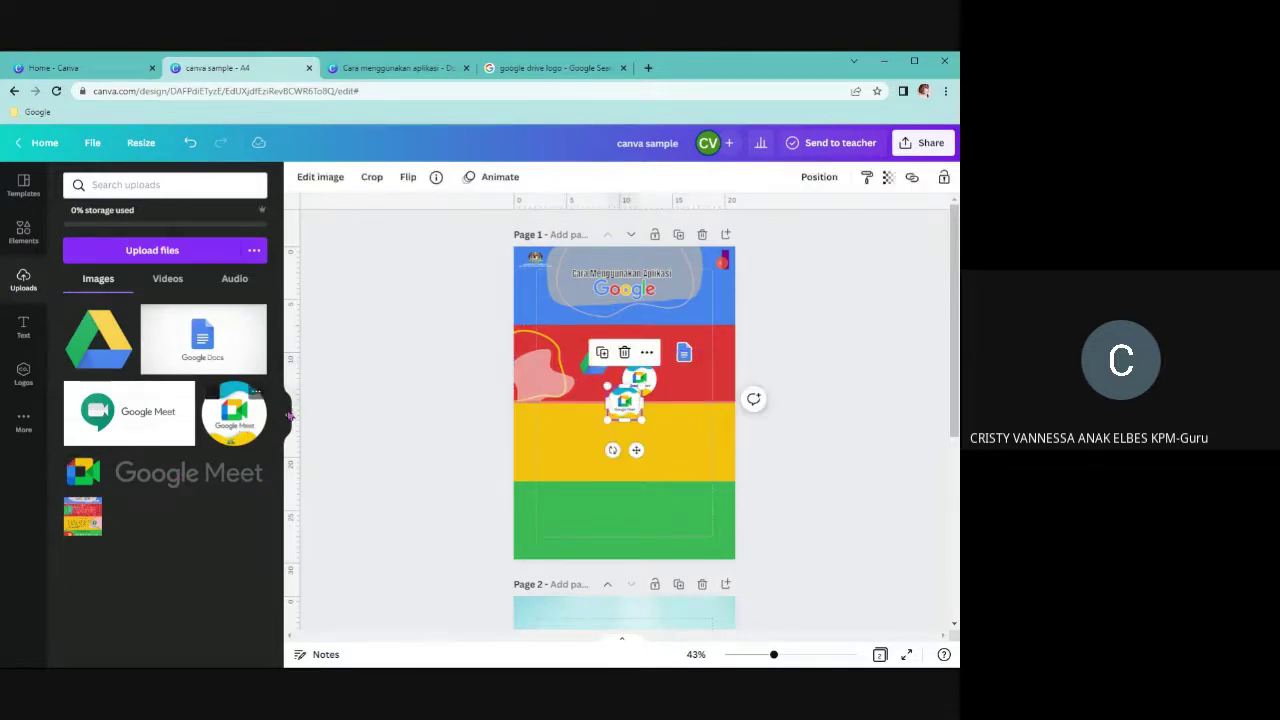
{"action": "left_click_drag", "start_coordinate": [629, 408], "coordinate": [689, 389]}
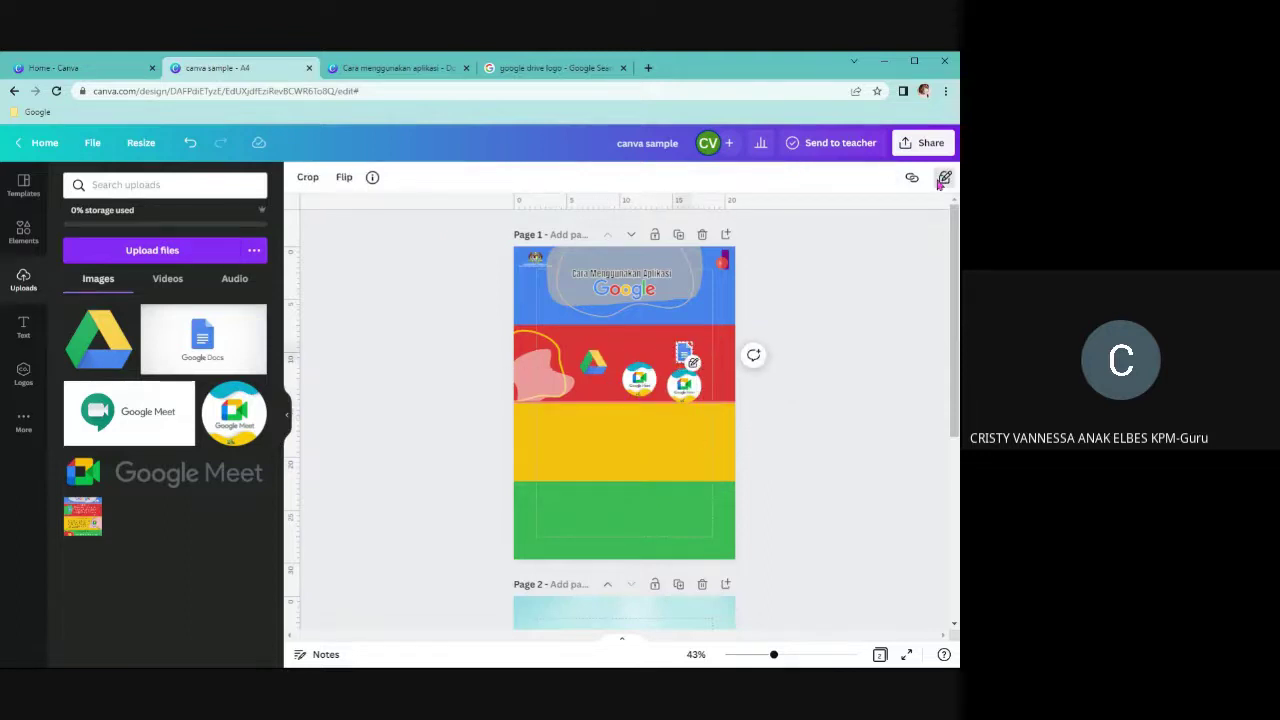
Unlock the Google Docs logo and move it back onto the pink blob in the red band
{"action": "left_click", "coordinate": [943, 178]}
{"action": "left_click", "coordinate": [941, 180]}
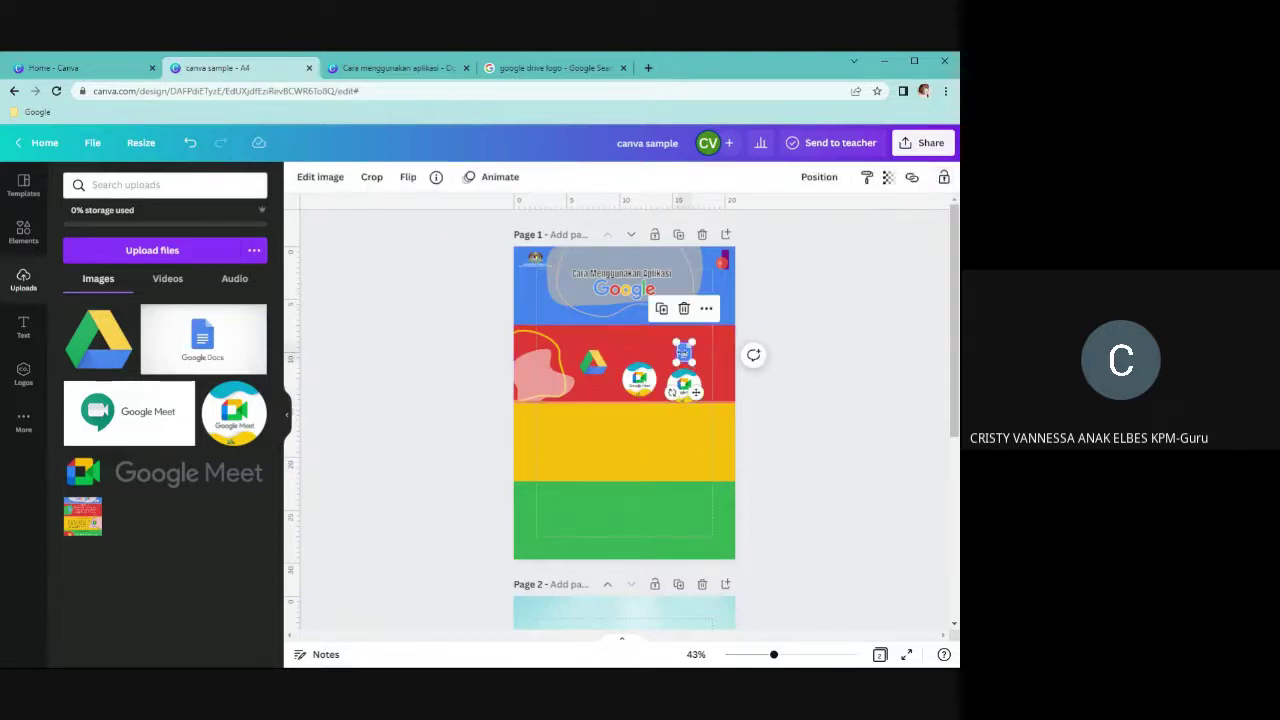
{"action": "left_click_drag", "start_coordinate": [691, 363], "coordinate": [556, 420]}
{"action": "left_click", "coordinate": [811, 383]}
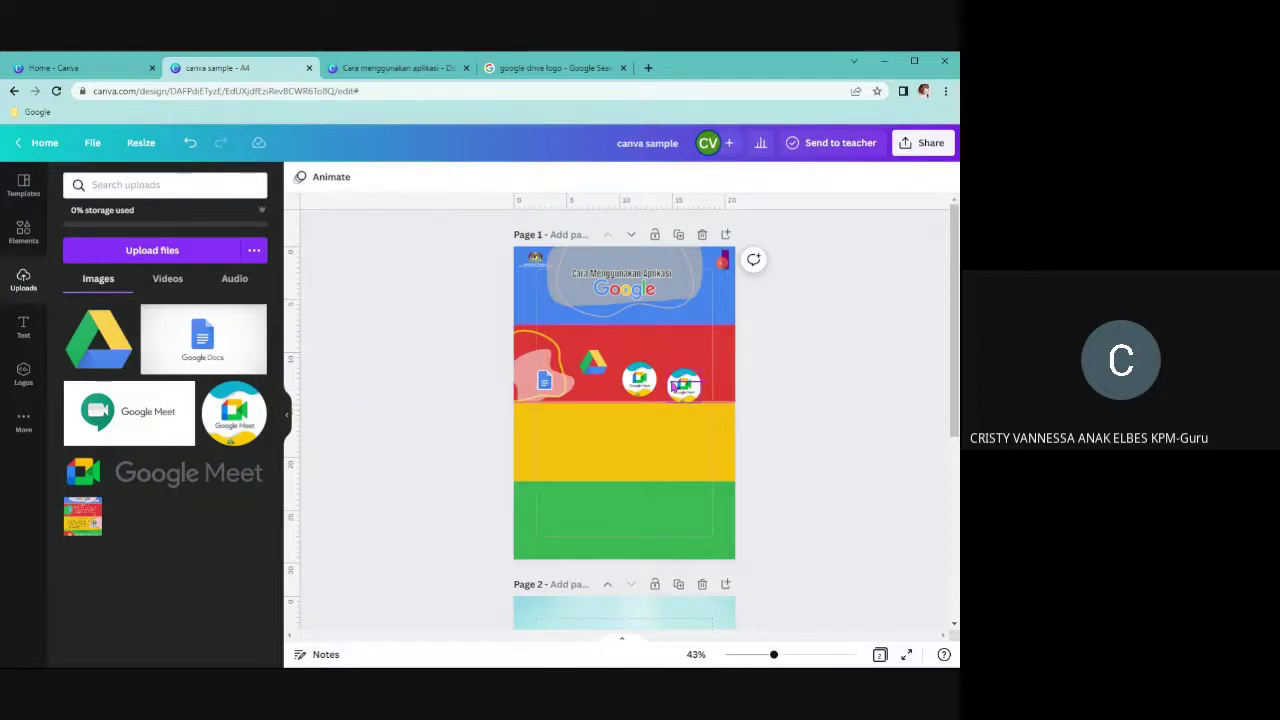
Align and evenly space the Google Drive logo and the two Google Meet logos using Tidy up
{"action": "left_click", "coordinate": [590, 373]}
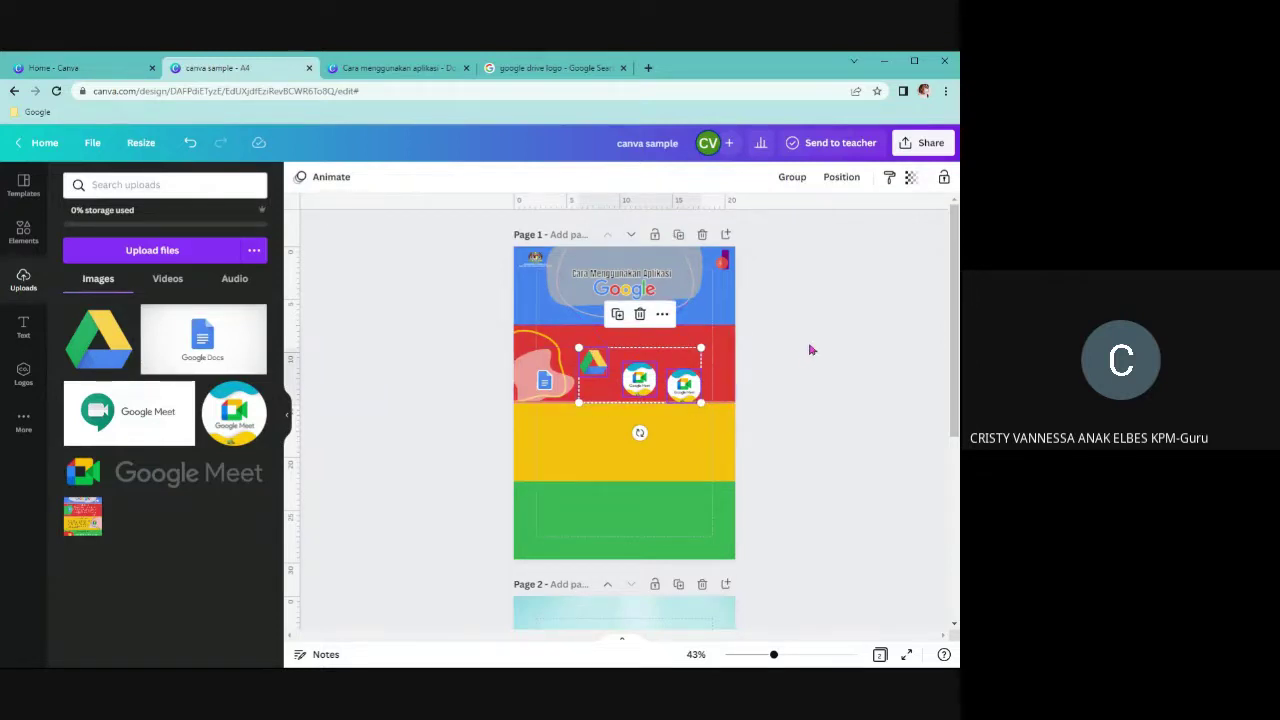
{"action": "left_click", "coordinate": [838, 178]}
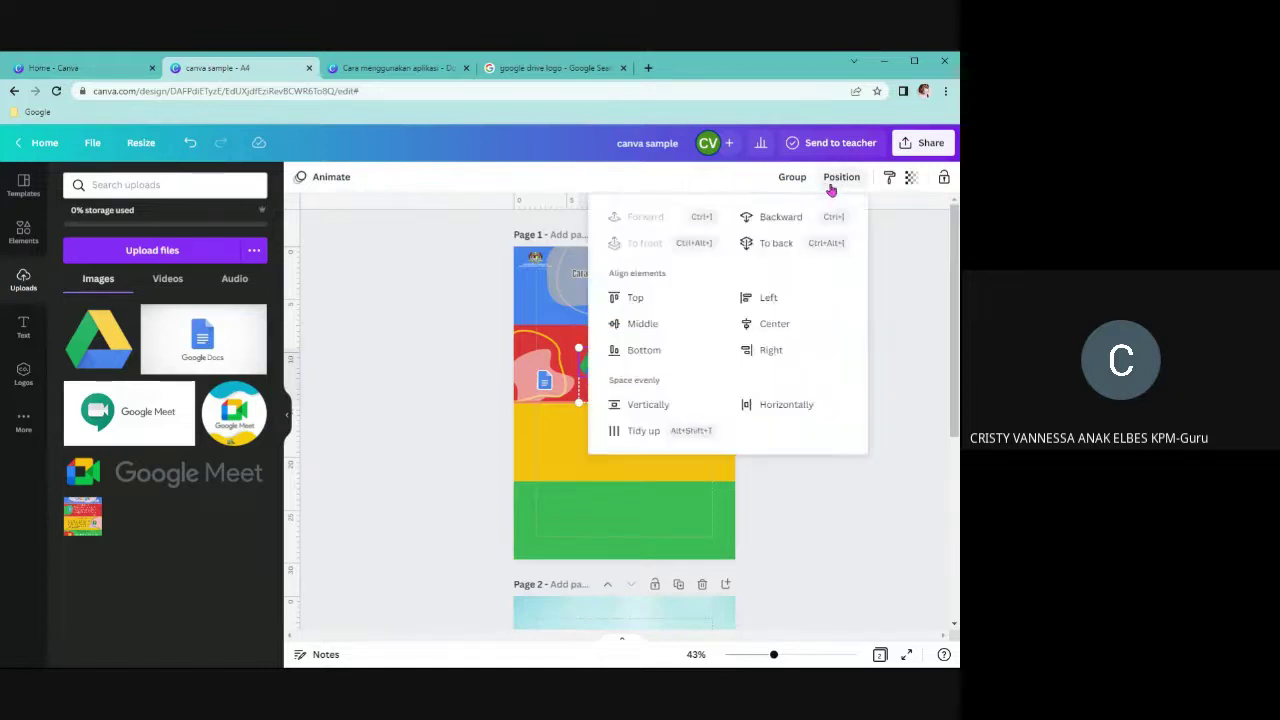
{"action": "left_click", "coordinate": [671, 436]}
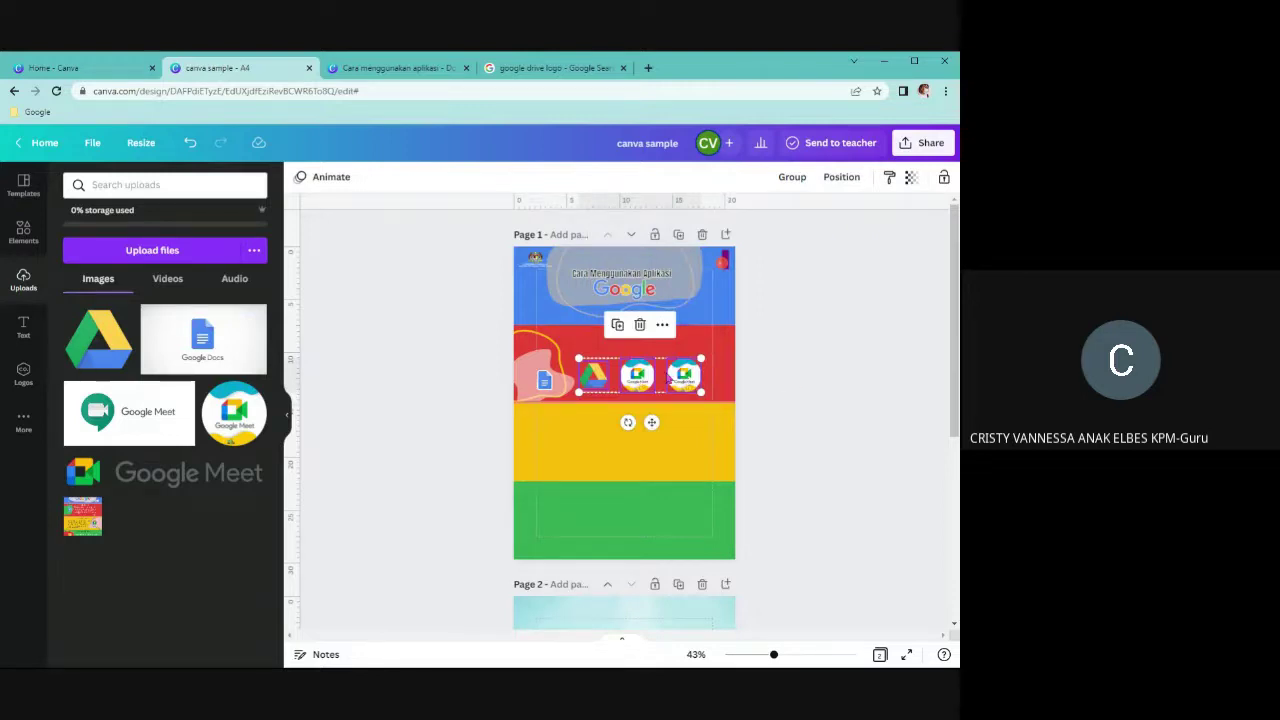
Group the Google Drive and two Google Meet logos, and place the group at a smaller size above the banner title
{"action": "left_click", "coordinate": [790, 186]}
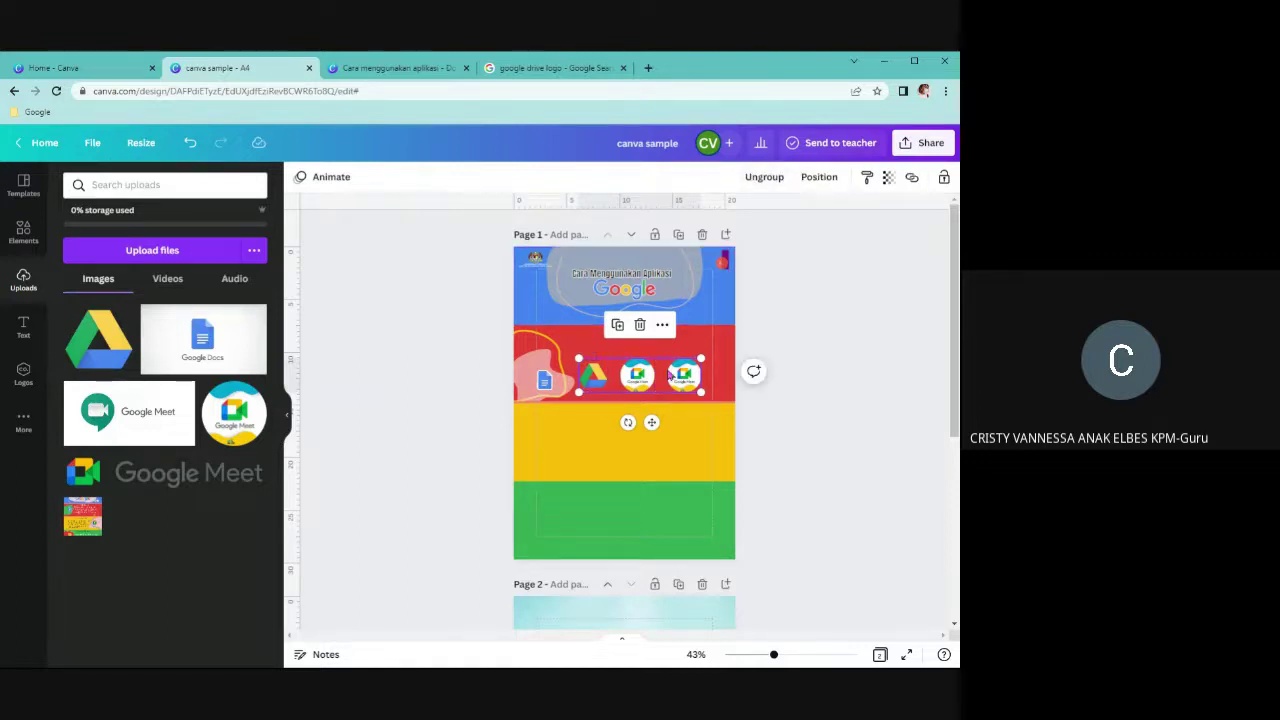
{"action": "left_click_drag", "start_coordinate": [668, 375], "coordinate": [624, 262]}
{"action": "left_click", "coordinate": [617, 356]}
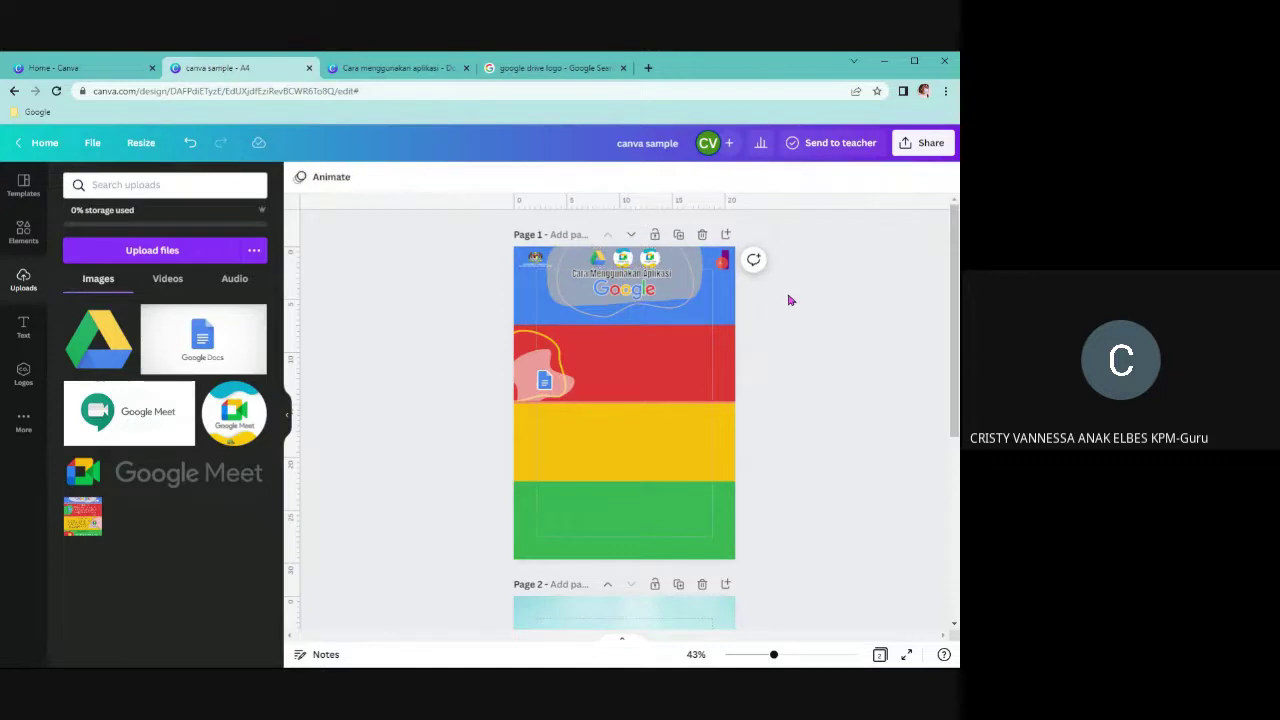
In the Cara menggunakan aplikasi design, move the #3 card's white box, caption bar and label together below card #2 and back beside it
{"action": "left_click", "coordinate": [375, 70]}
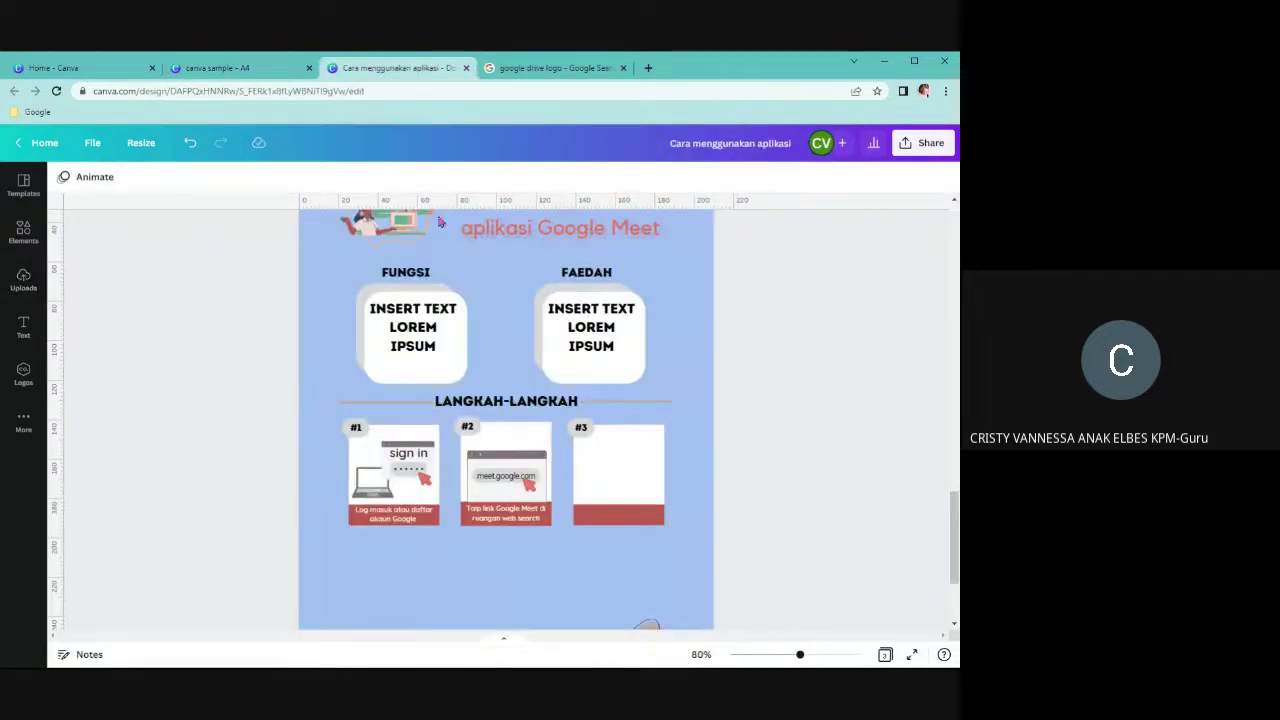
{"action": "scroll", "coordinate": [955, 527], "scroll_direction": "down", "scroll_amount": 3}
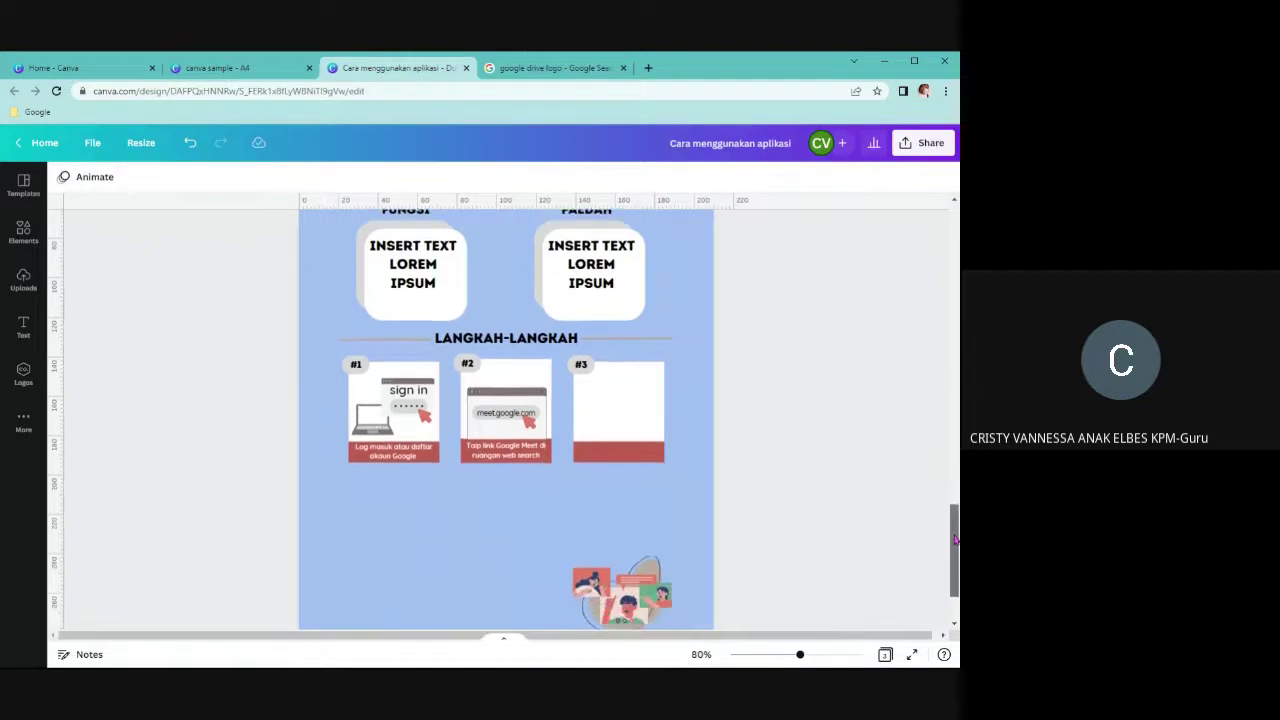
{"action": "left_click", "coordinate": [215, 69]}
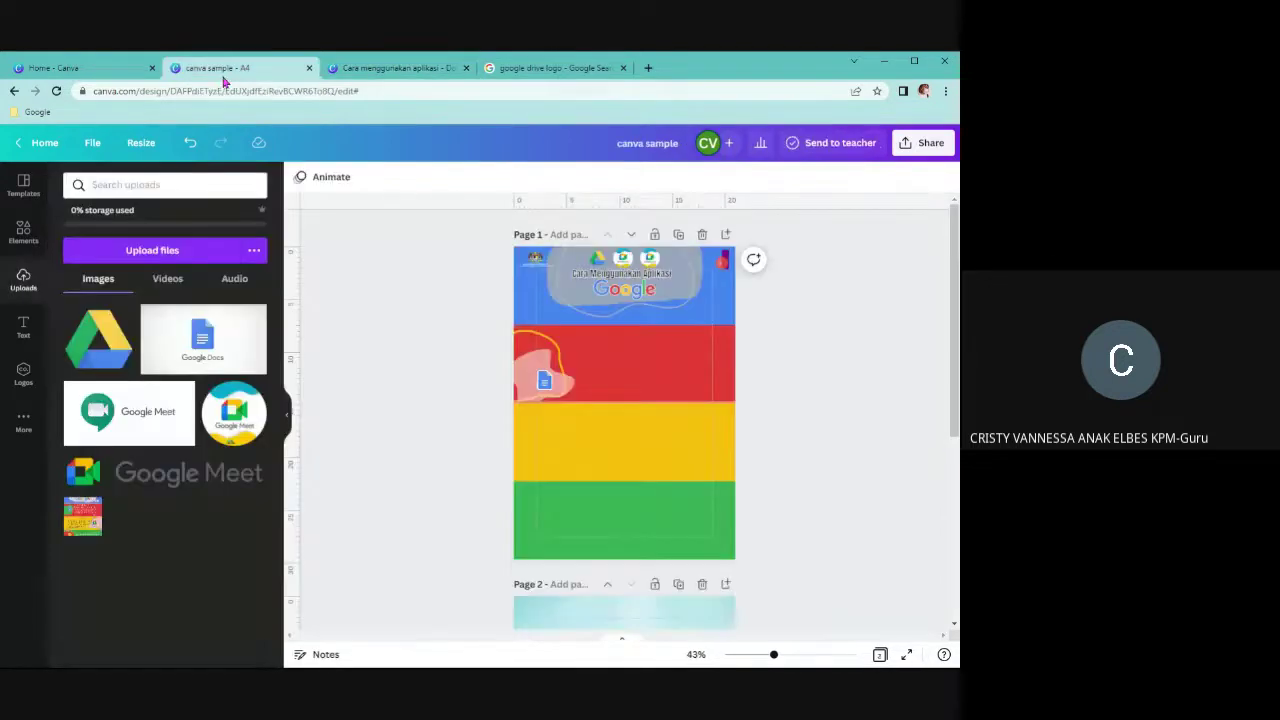
{"action": "left_click", "coordinate": [416, 70]}
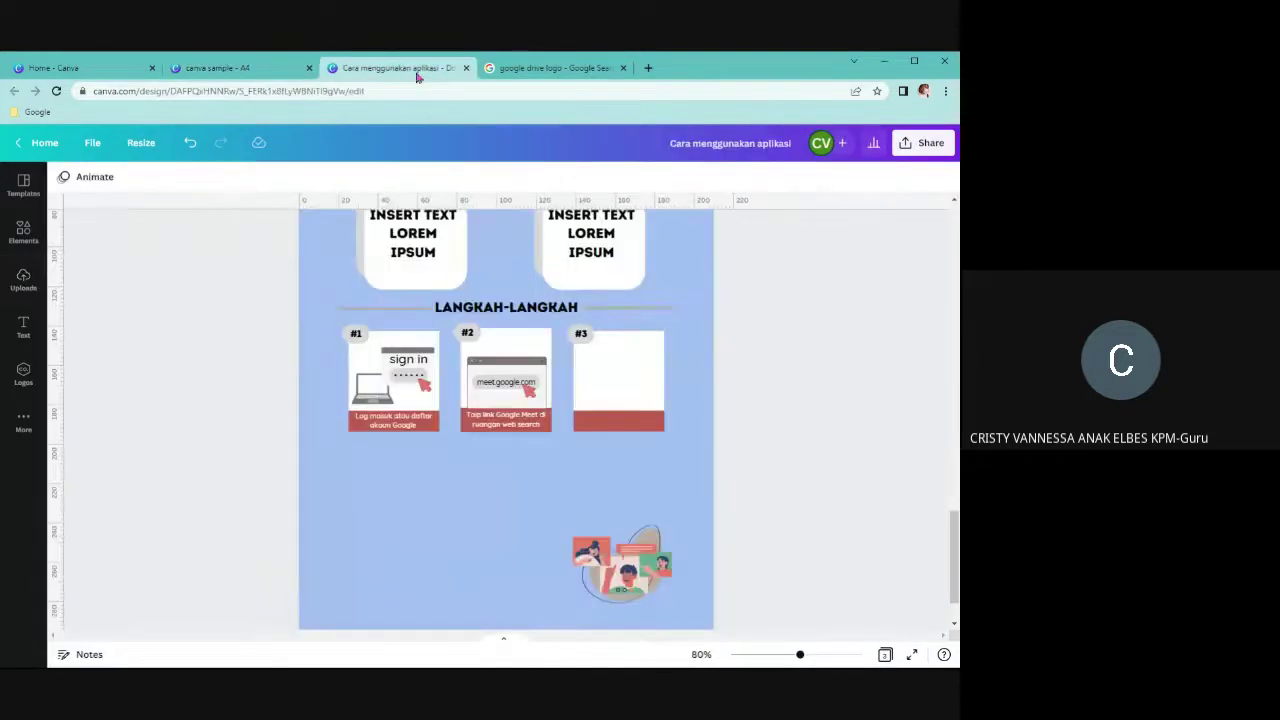
{"action": "left_click", "coordinate": [610, 368]}
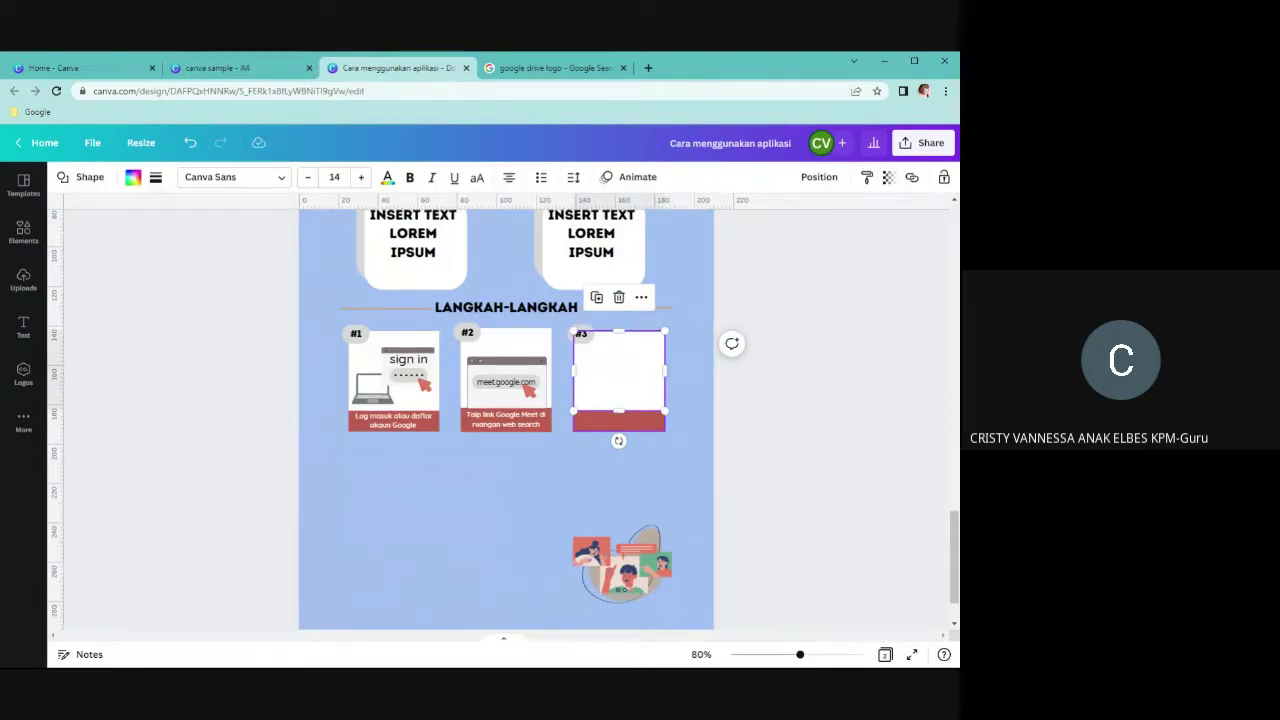
{"action": "left_click", "coordinate": [605, 420], "text": "shift"}
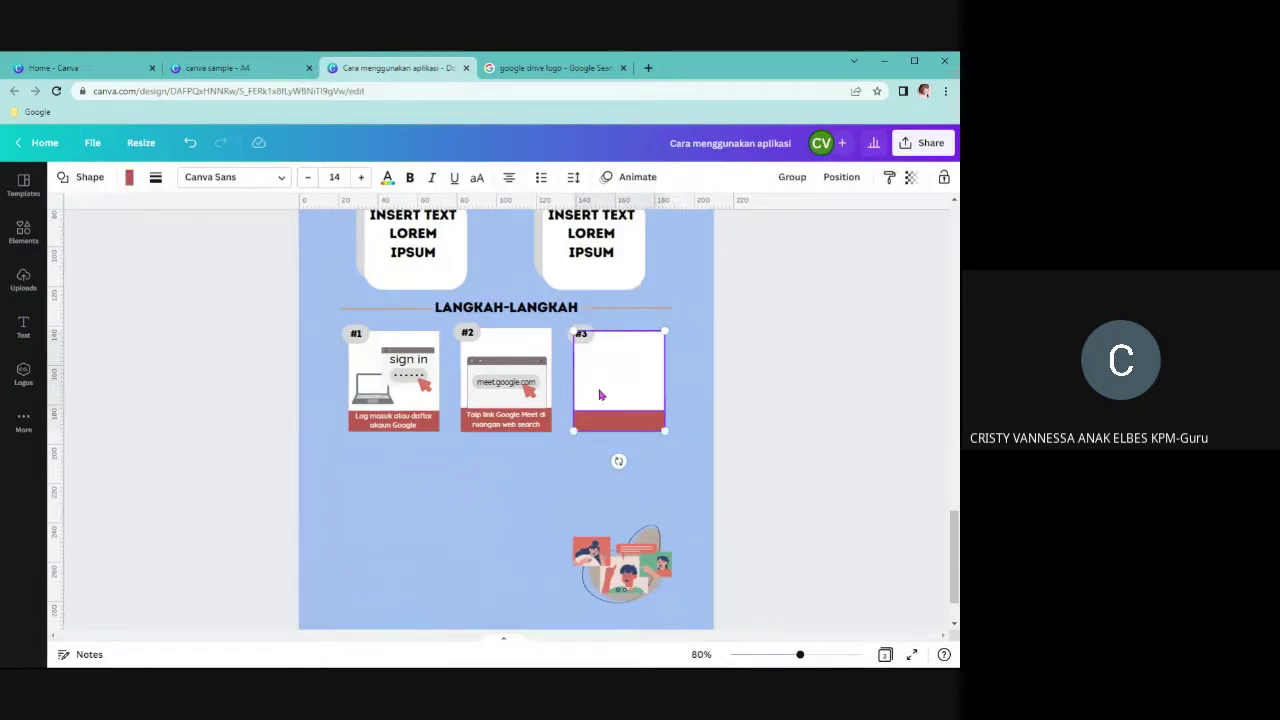
{"action": "left_click", "coordinate": [579, 334], "text": "shift"}
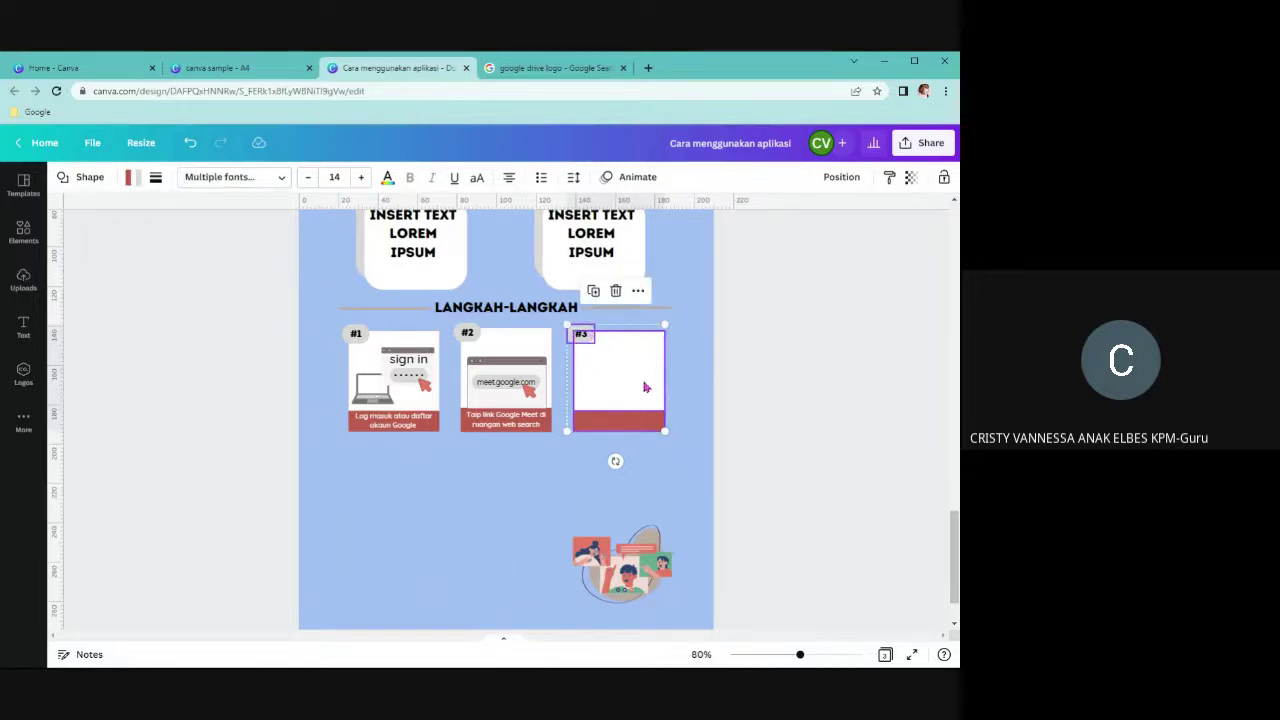
{"action": "left_click_drag", "start_coordinate": [646, 386], "coordinate": [530, 510]}
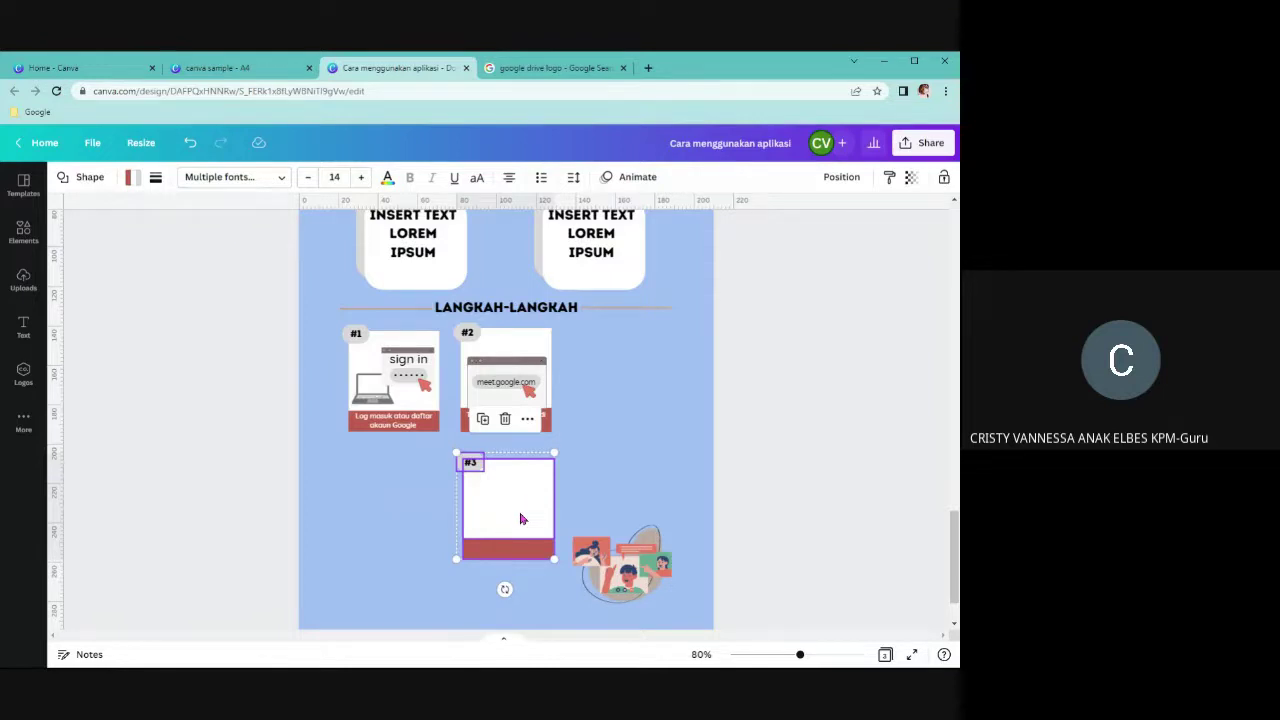
{"action": "left_click_drag", "start_coordinate": [520, 518], "coordinate": [633, 383]}
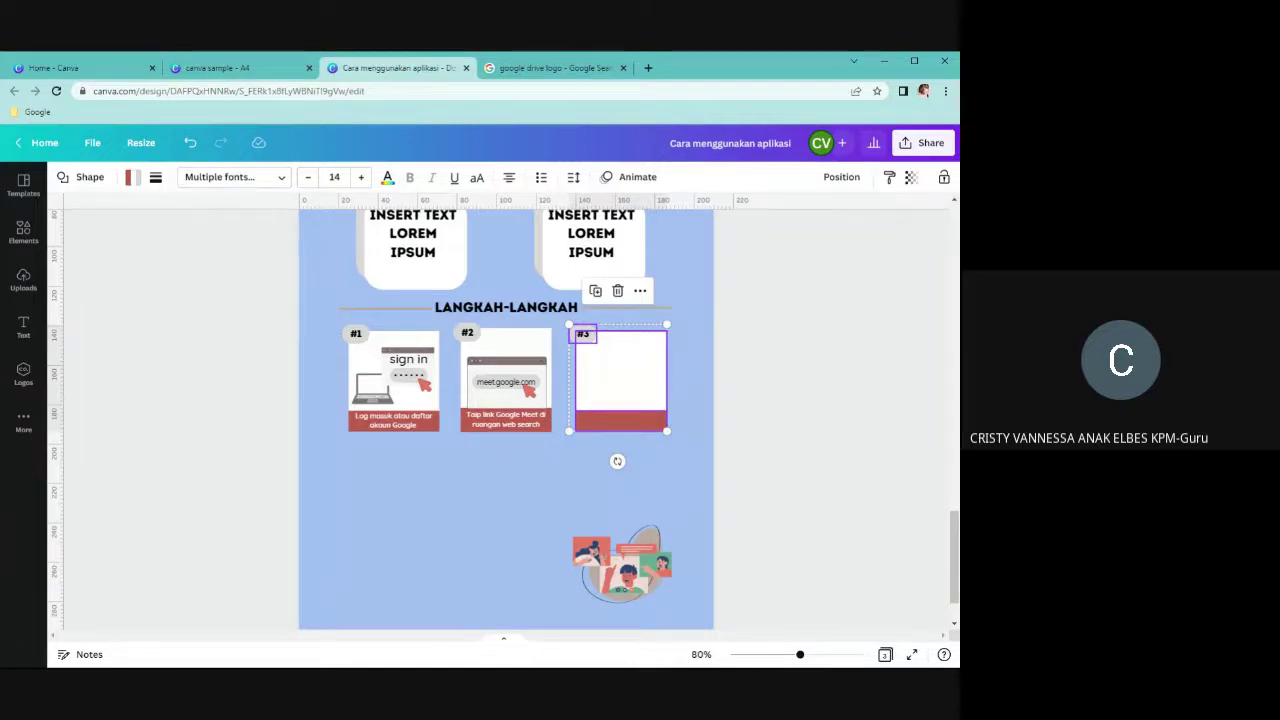
Close the Google Drive logo search page and return to the canva sample design
{"action": "left_click", "coordinate": [554, 70]}
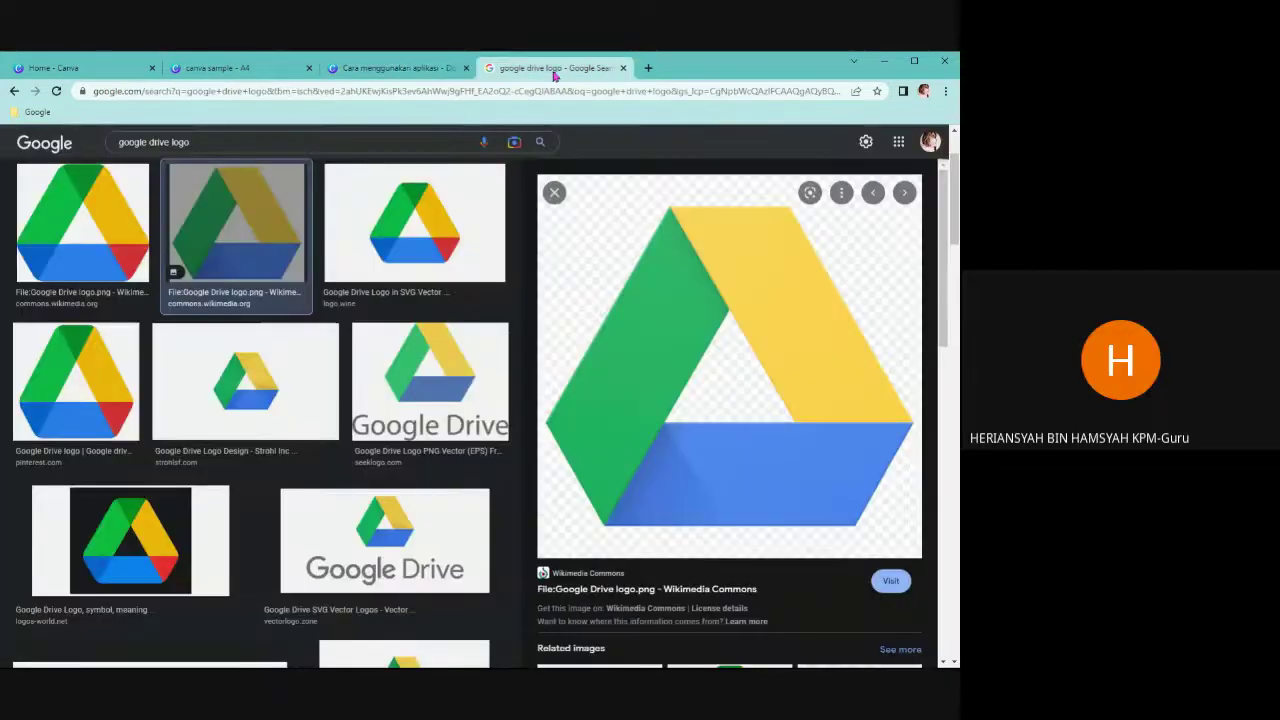
{"action": "left_click", "coordinate": [623, 68]}
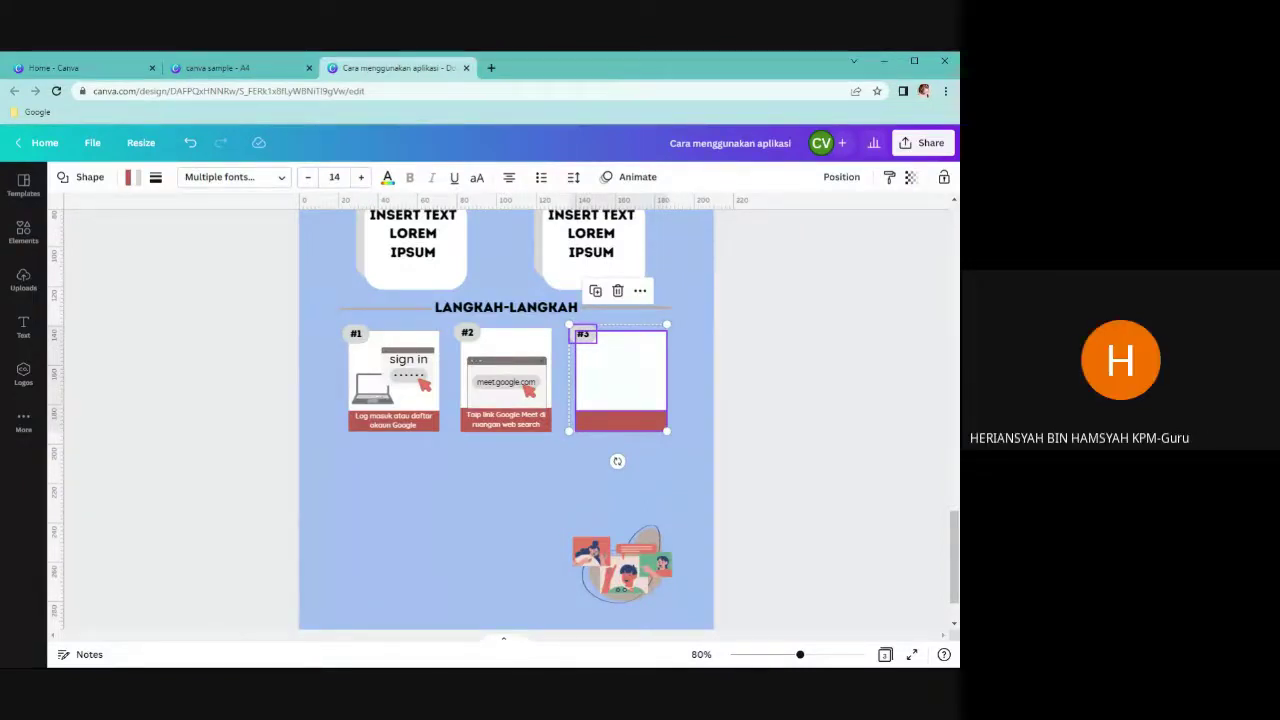
{"action": "left_click", "coordinate": [217, 67]}
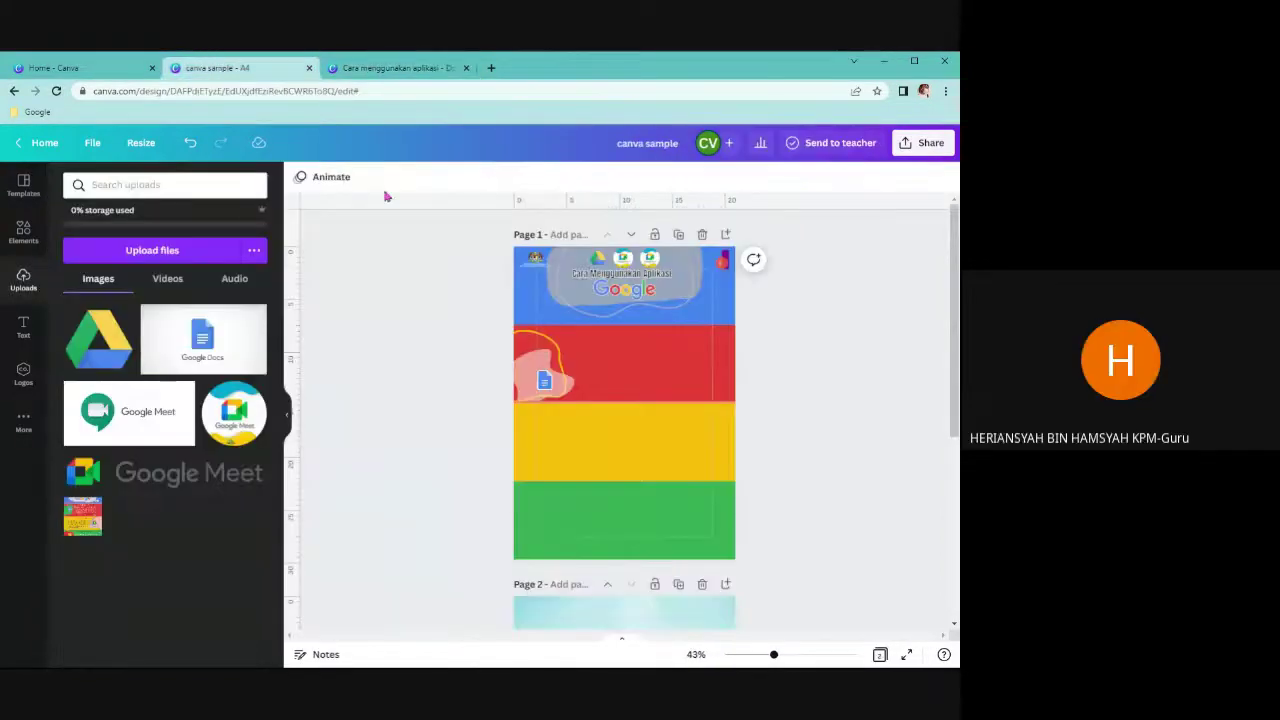
{"action": "left_click", "coordinate": [366, 70]}
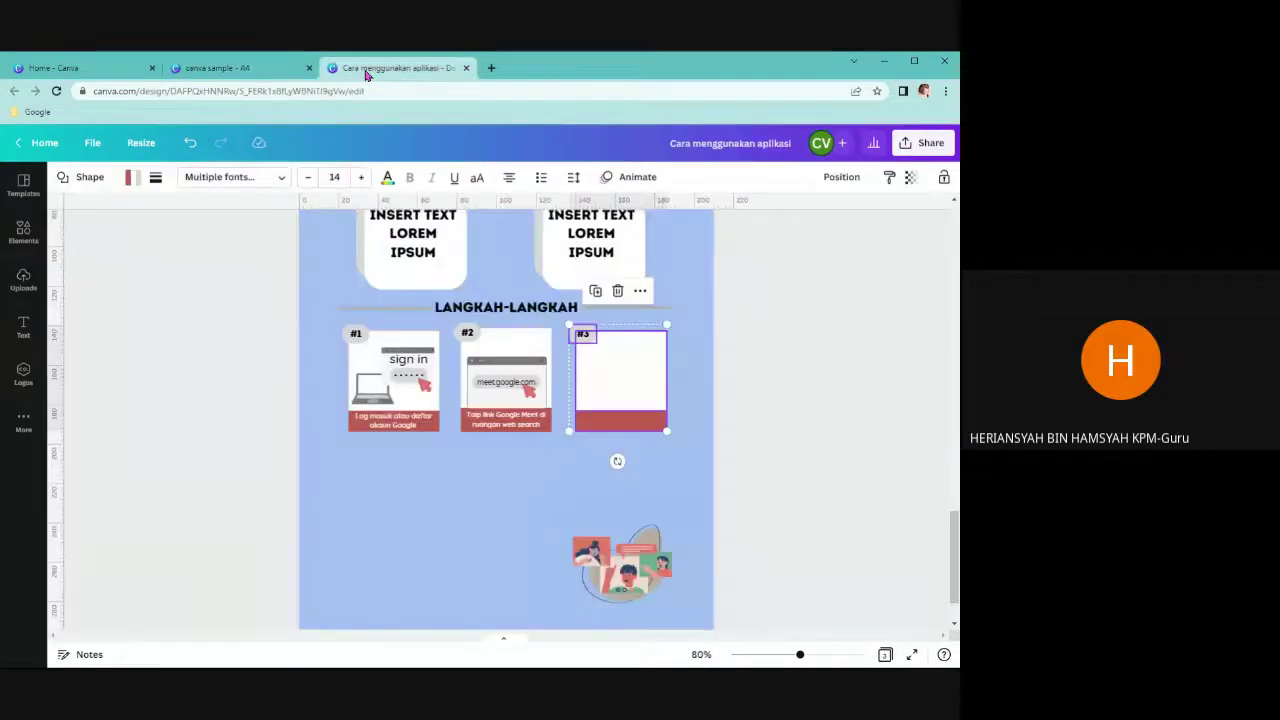
{"action": "left_click", "coordinate": [249, 69]}
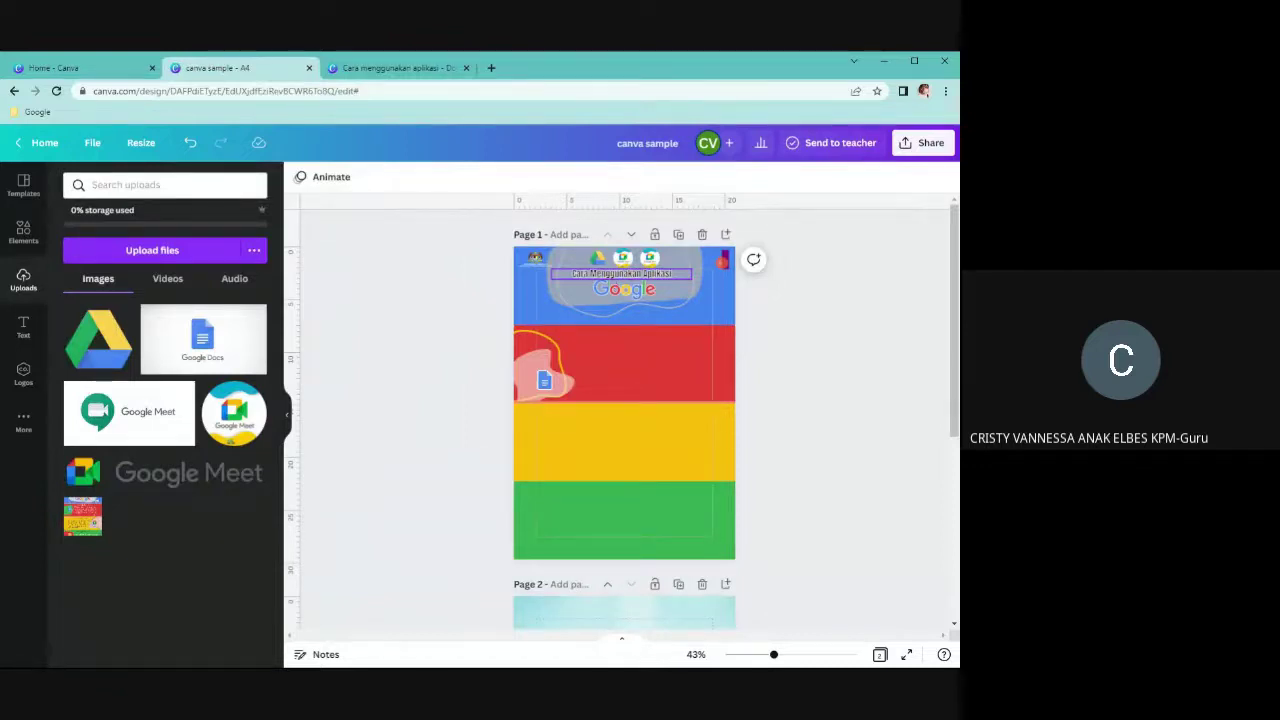
Try adding the black-lettered Jabatan Pendidikan Negeri Johor logo from the brand logos to page 1, and delete it
{"action": "left_click", "coordinate": [529, 264]}
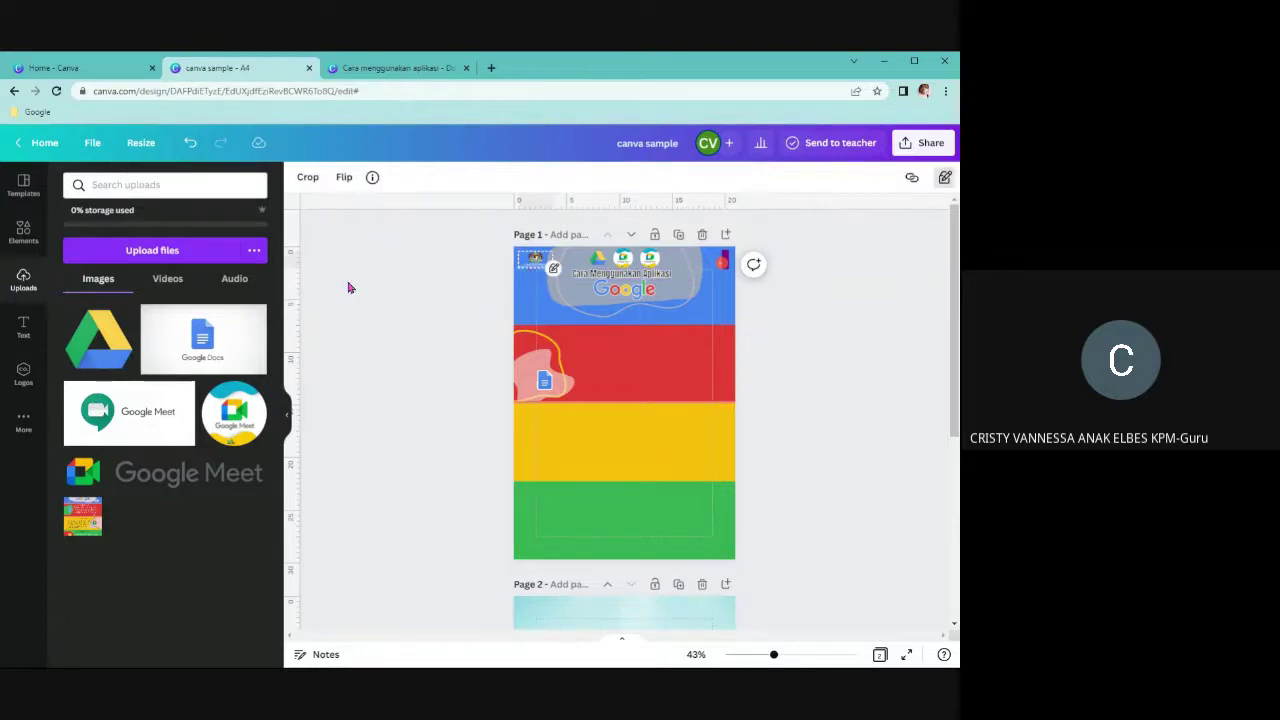
{"action": "left_click", "coordinate": [24, 376]}
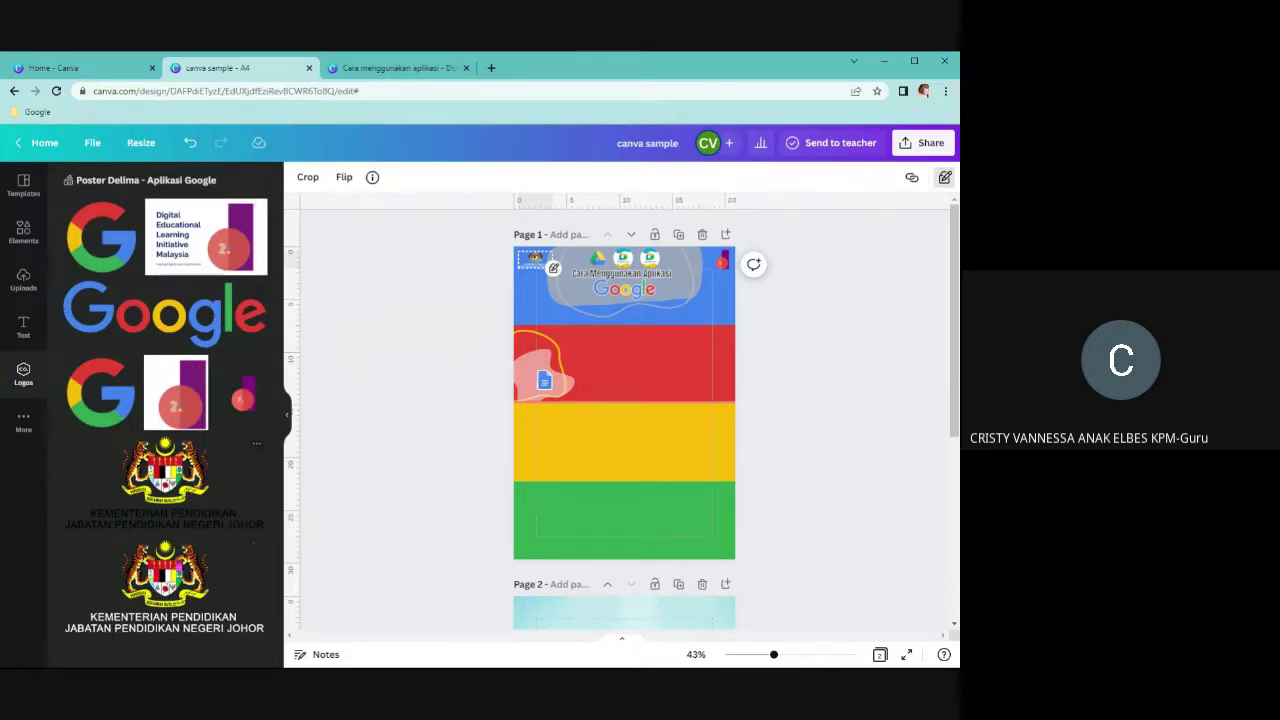
{"action": "left_click", "coordinate": [188, 494]}
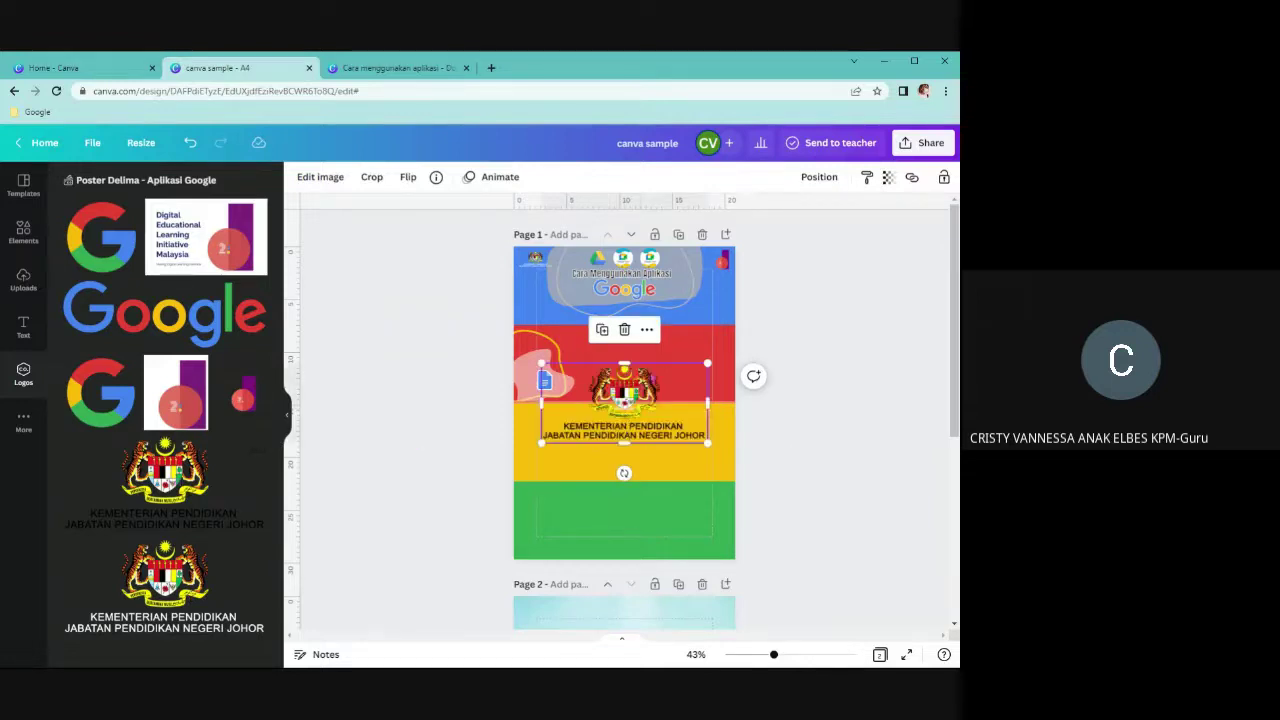
{"action": "left_click", "coordinate": [624, 330]}
{"action": "left_click", "coordinate": [628, 406]}
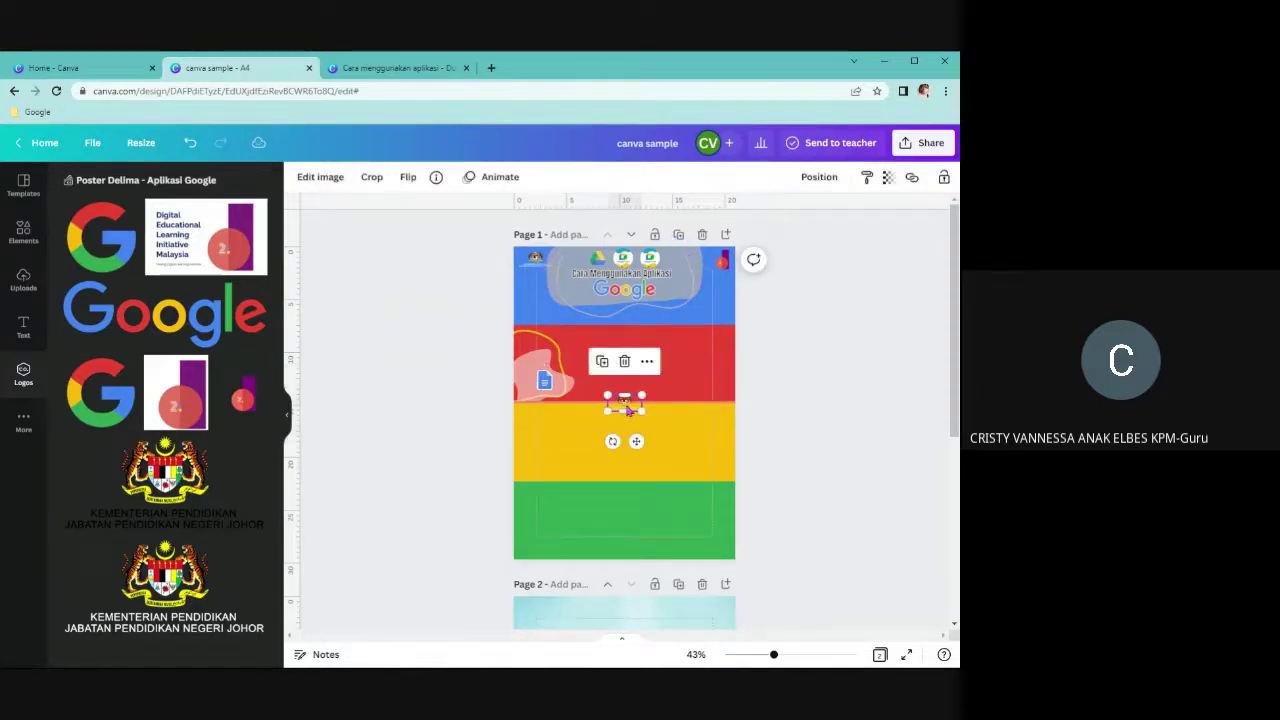
{"action": "left_click", "coordinate": [622, 360]}
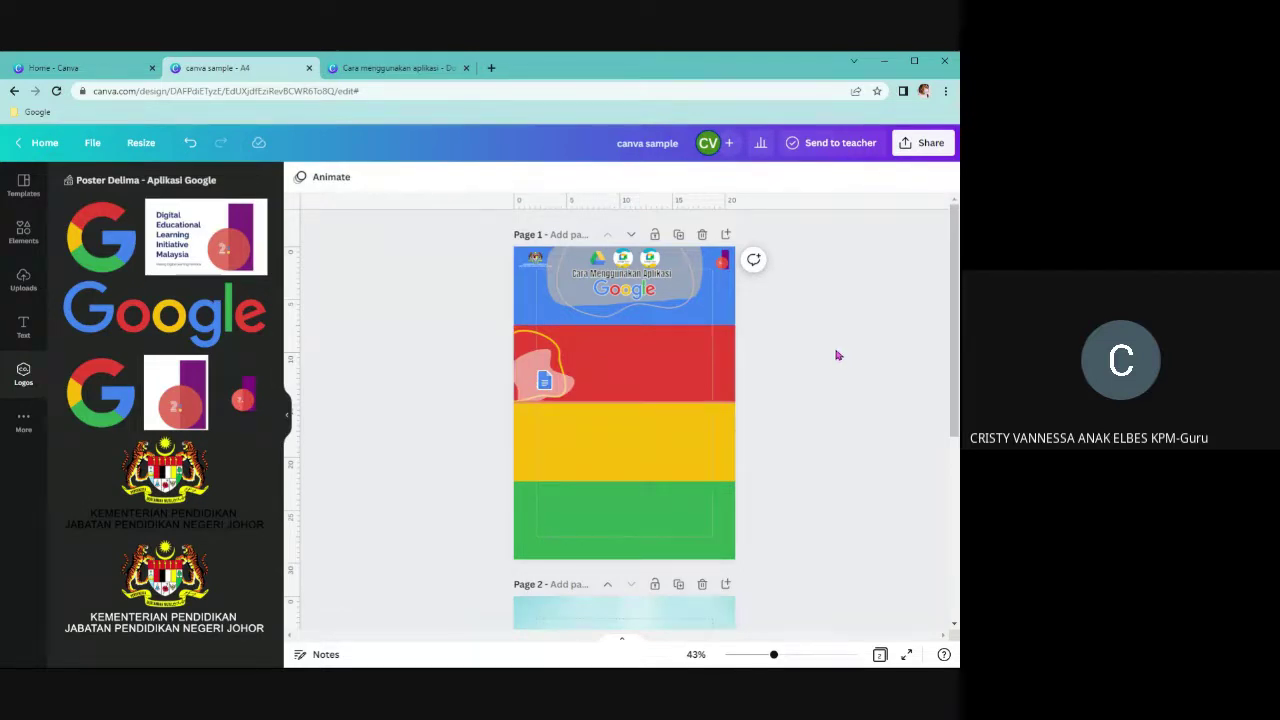
{"action": "scroll", "coordinate": [836, 360], "scroll_direction": "down", "scroll_amount": 3}
{"action": "scroll", "coordinate": [836, 363], "scroll_direction": "up", "scroll_amount": 2}
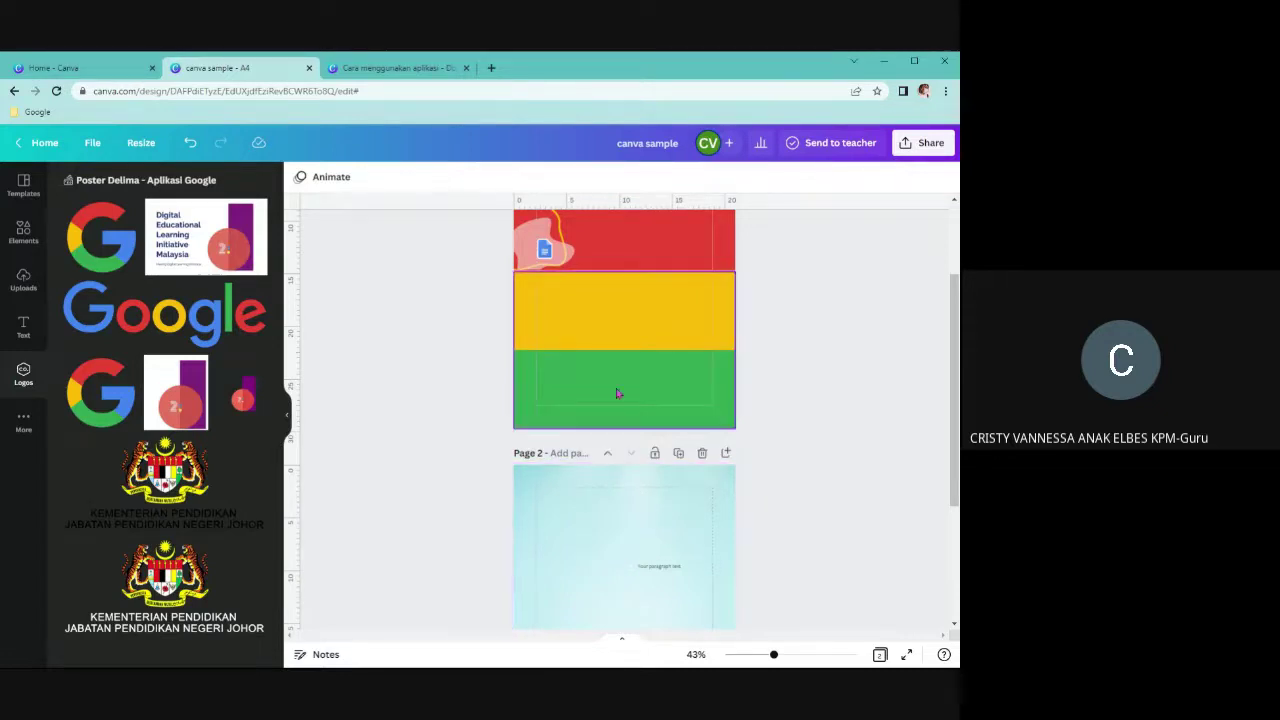
{"action": "scroll", "coordinate": [616, 391], "scroll_direction": "up", "scroll_amount": 3}
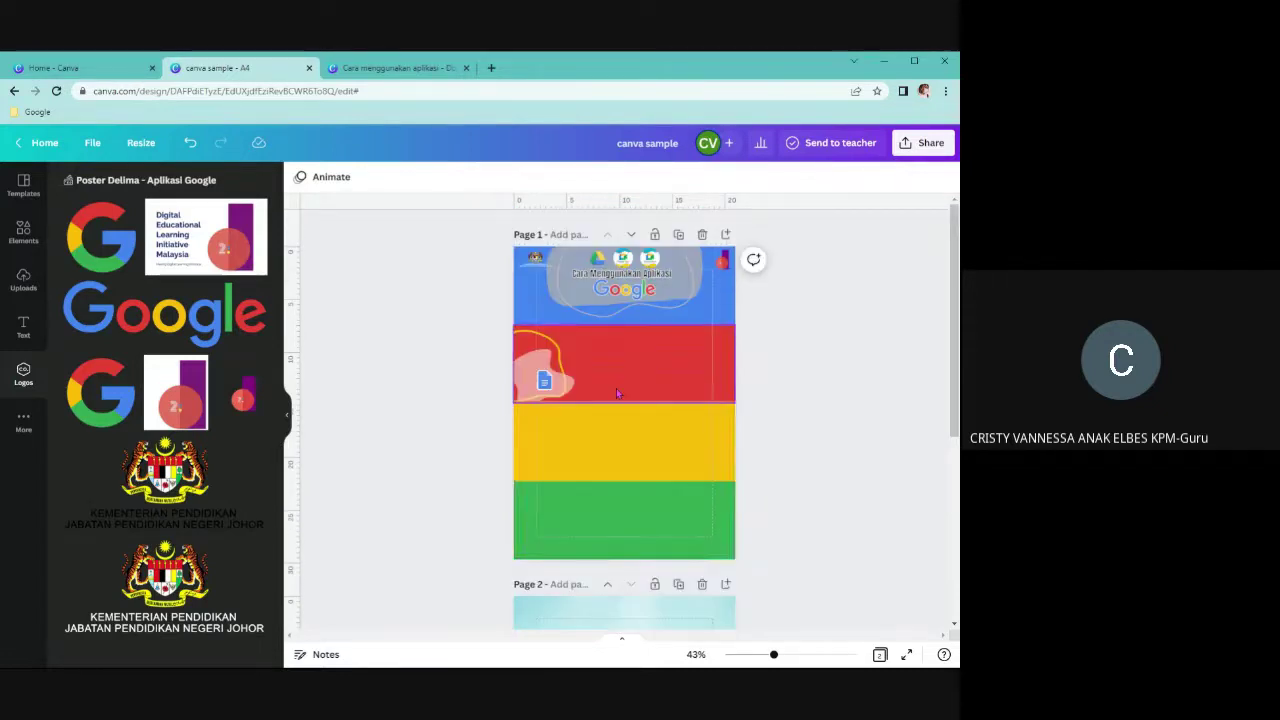
Search Google Images for "house" on a new browser page and open the small red house illustration
{"action": "left_click", "coordinate": [287, 421]}
{"action": "left_click", "coordinate": [491, 67]}
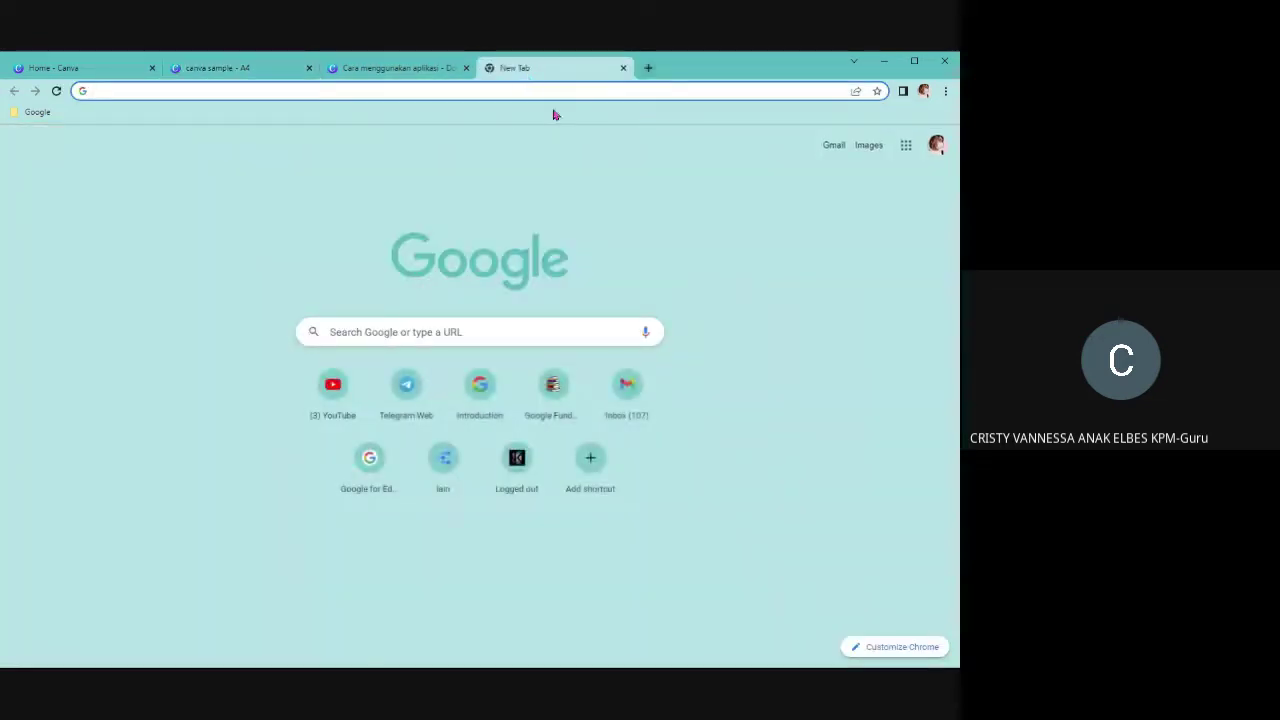
{"action": "type", "text": "house"}
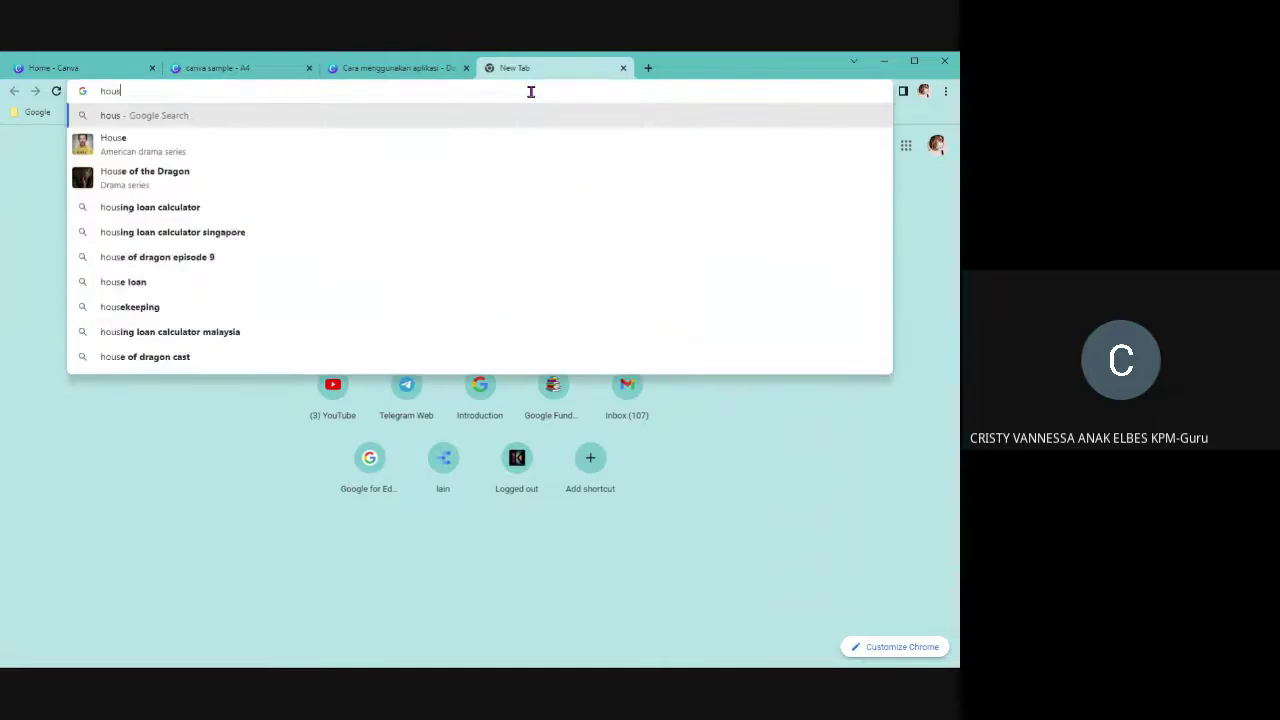
{"action": "key", "text": "Return"}
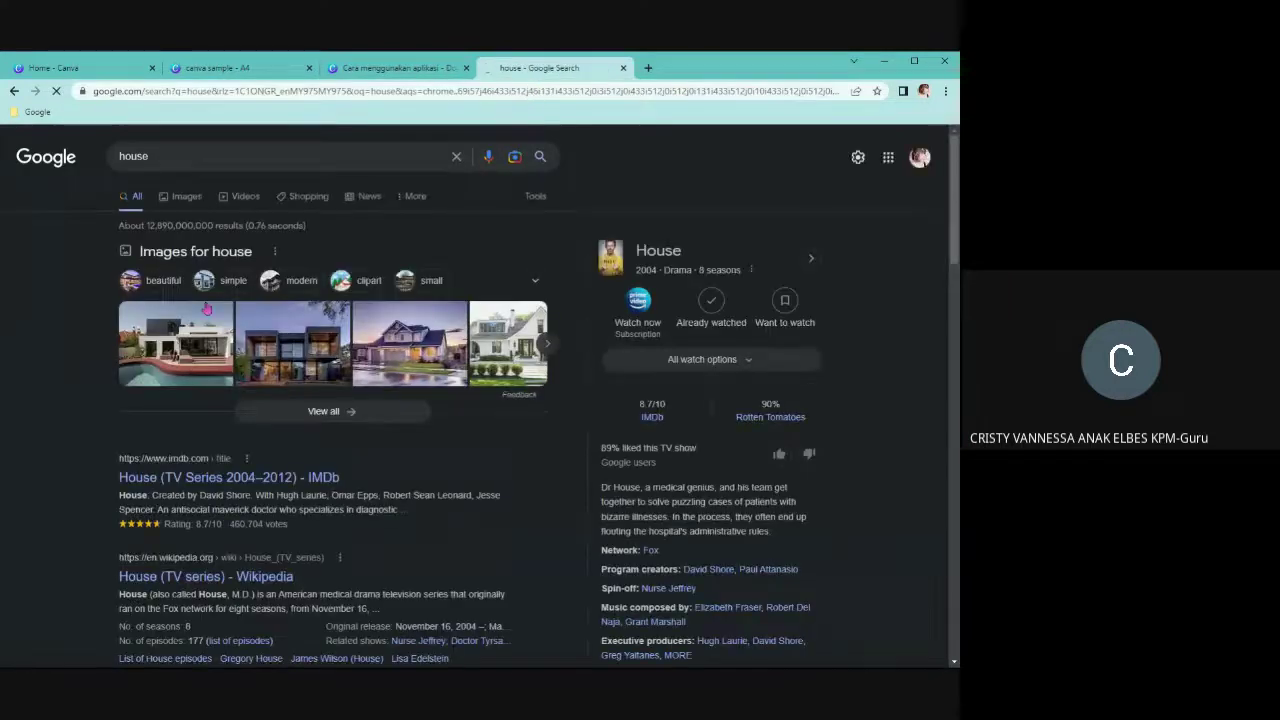
{"action": "left_click", "coordinate": [187, 203]}
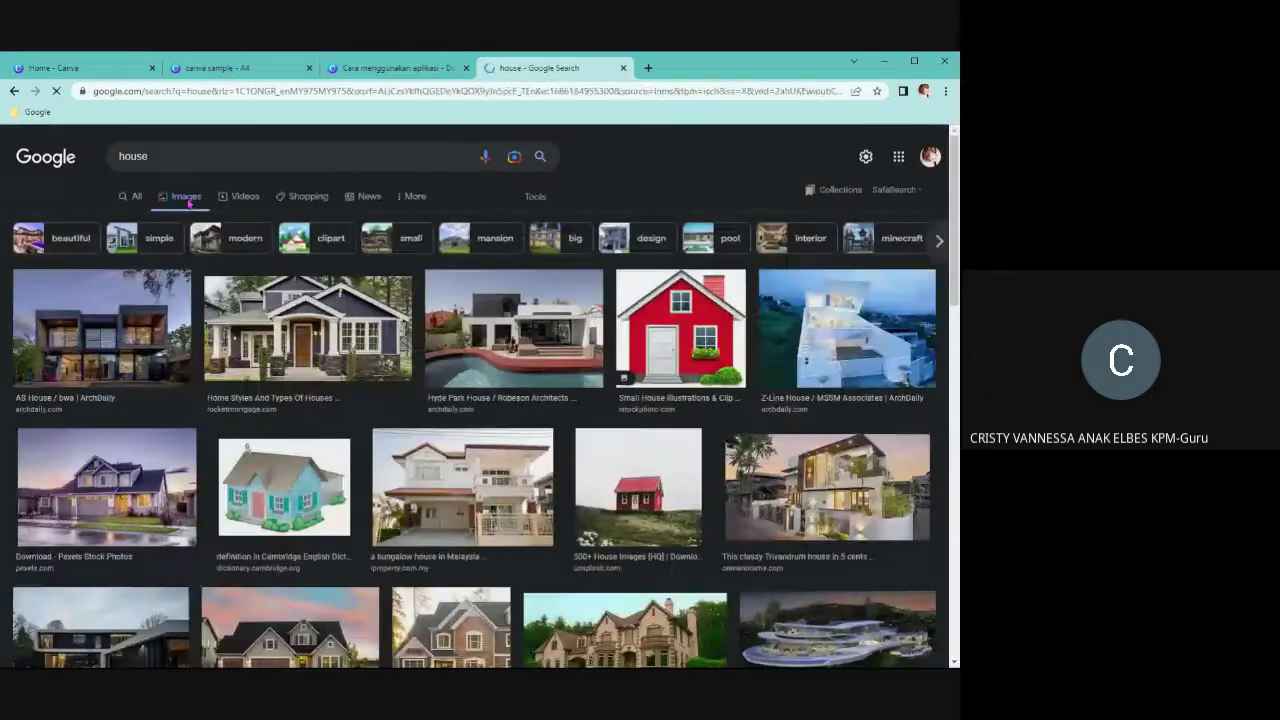
{"action": "left_click", "coordinate": [670, 358]}
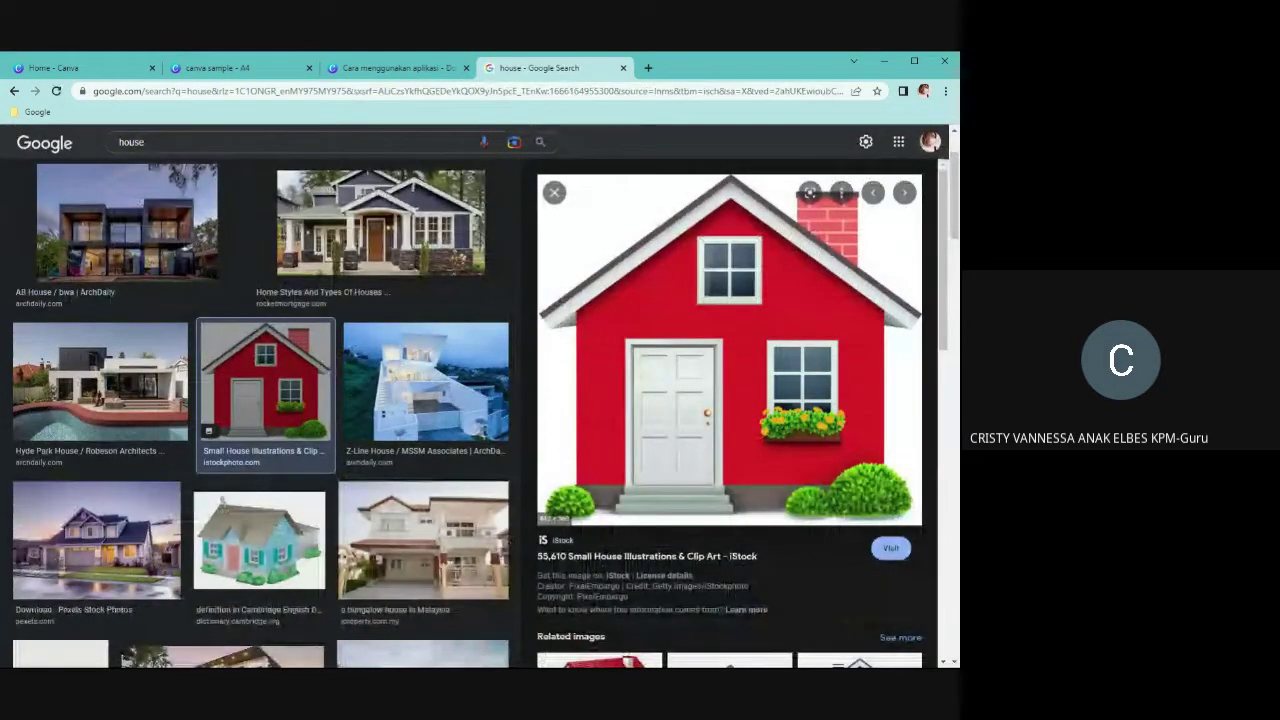
Paste the red house picture onto page 1 of canva sample, try it over the yellow and green bands, and delete it
{"action": "left_click", "coordinate": [245, 68]}
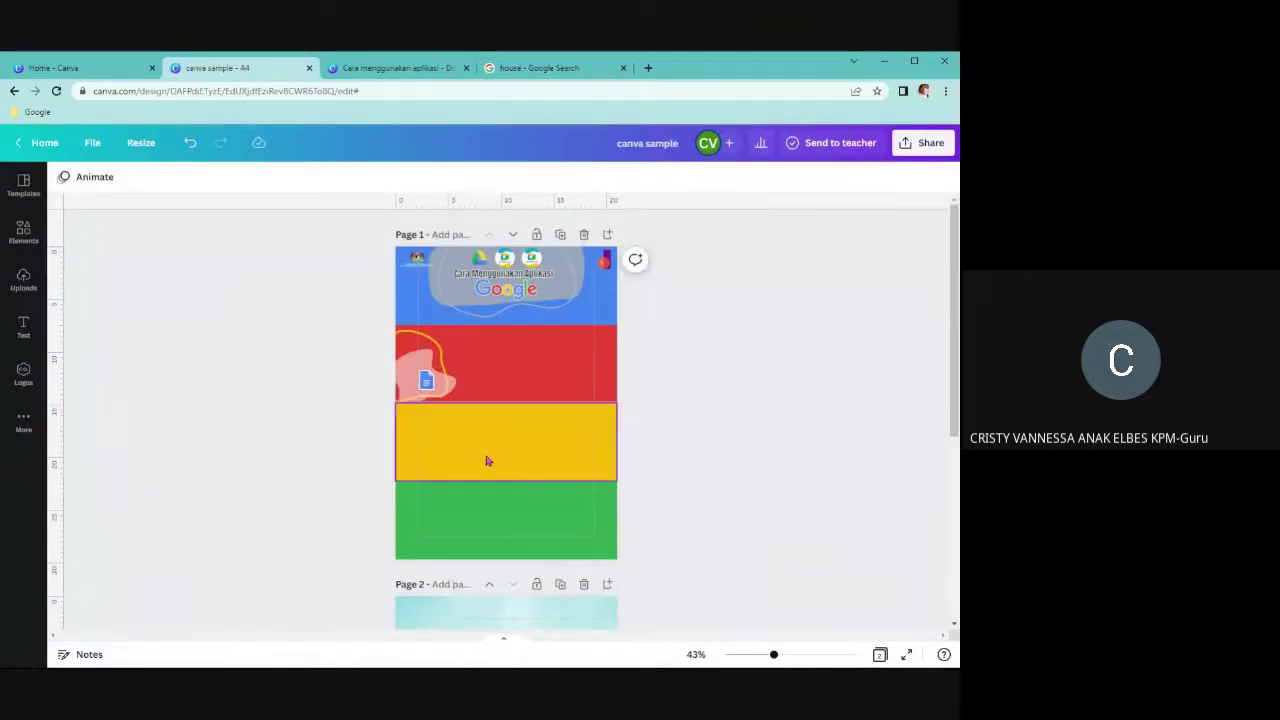
{"action": "key", "text": "ctrl+v"}
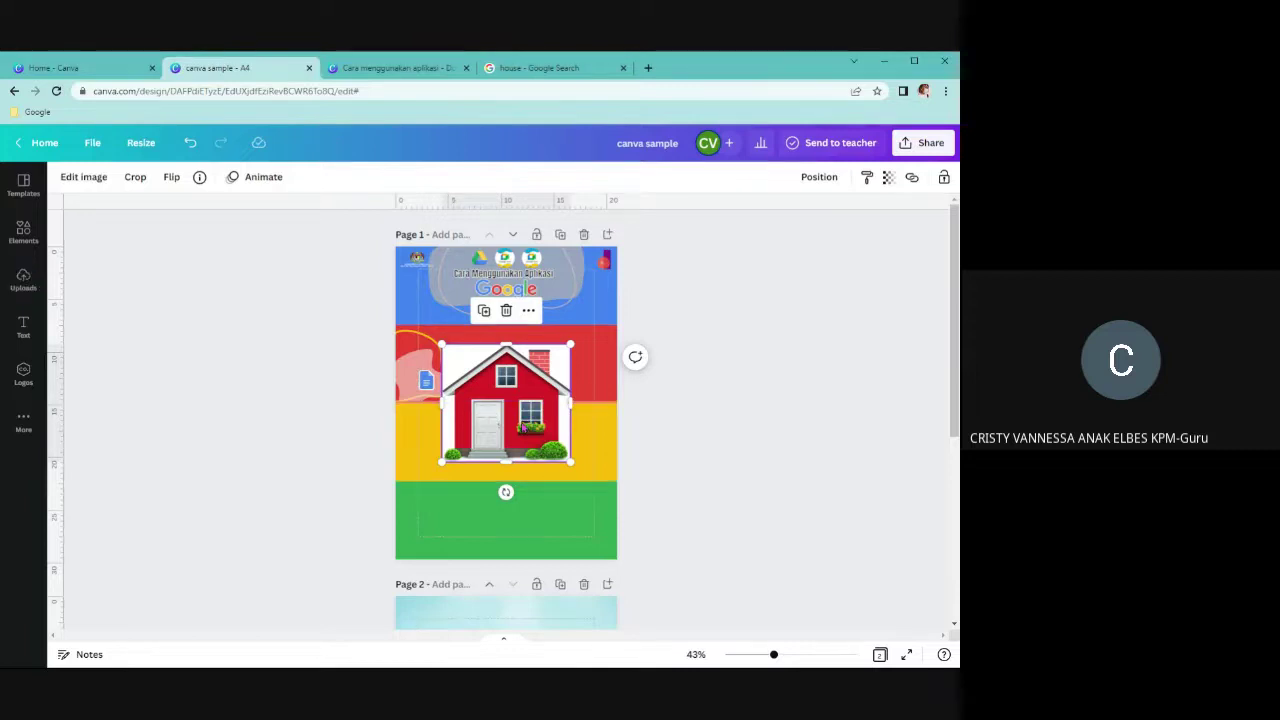
{"action": "left_click_drag", "start_coordinate": [522, 424], "coordinate": [526, 506]}
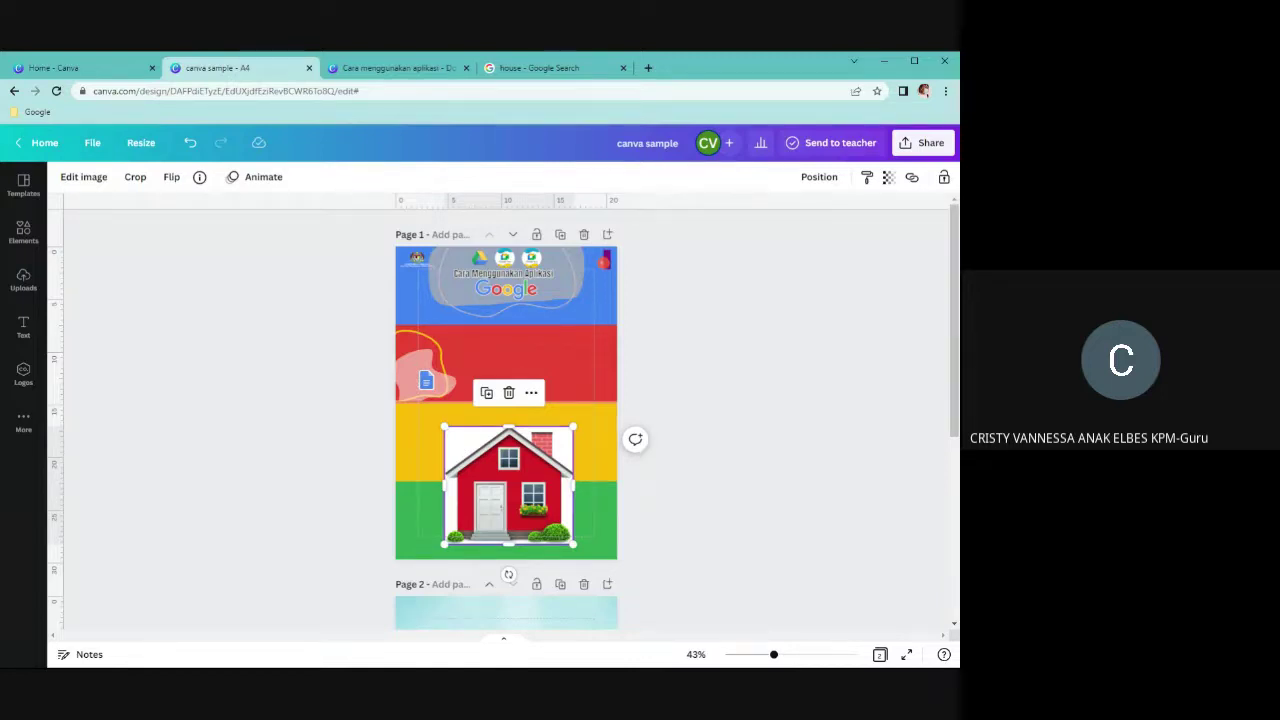
{"action": "left_click", "coordinate": [508, 393]}
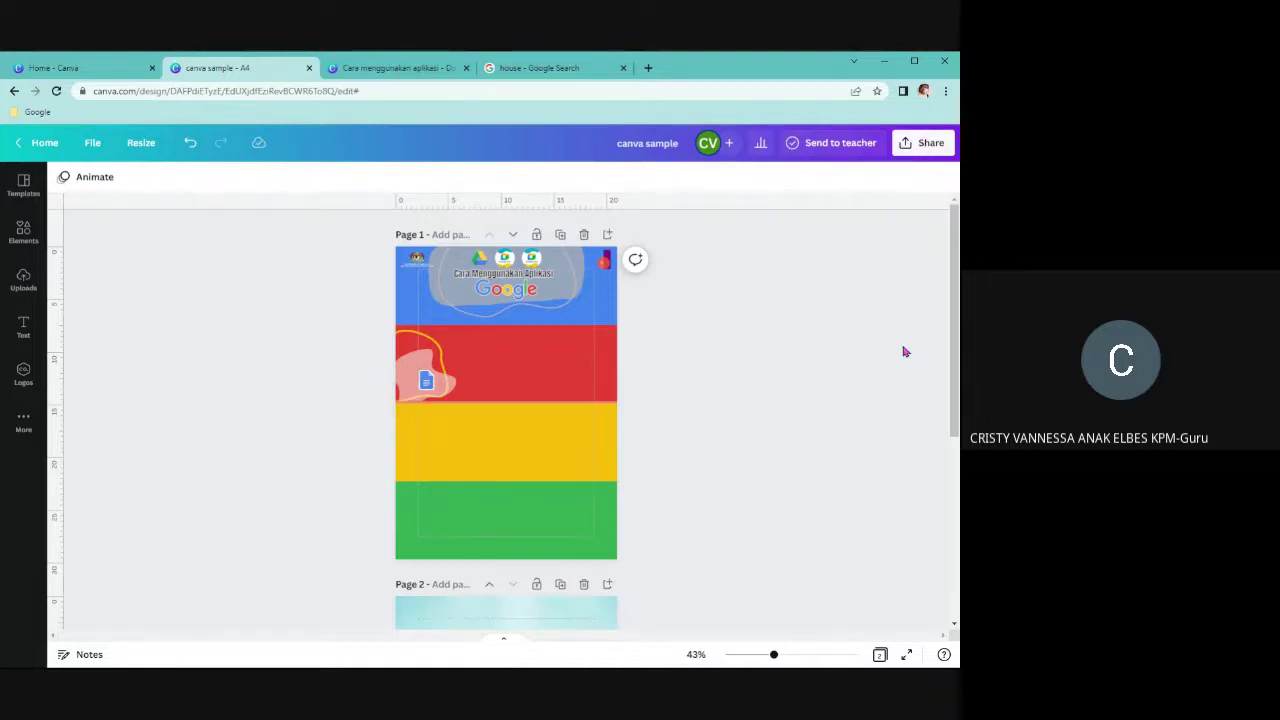
Open the download settings of the canva sample design and try the JPG, PNG and PDF Standard file types
{"action": "left_click", "coordinate": [918, 145]}
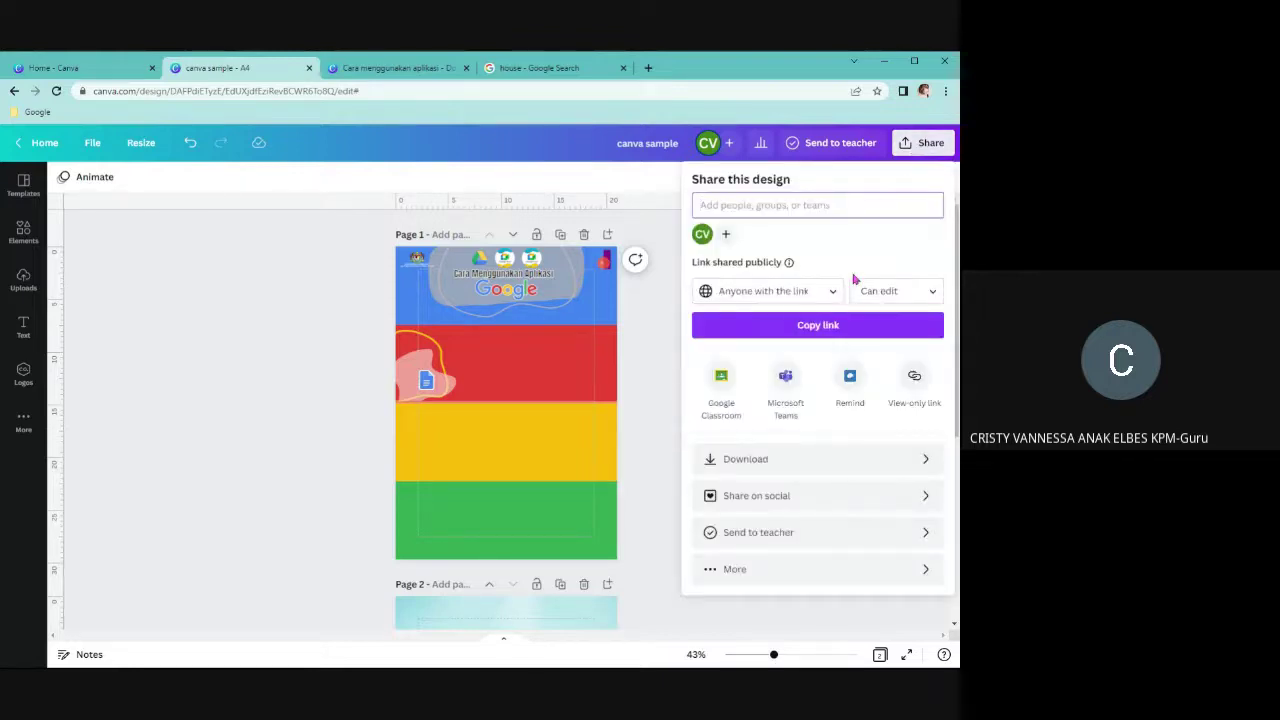
{"action": "left_click", "coordinate": [796, 462]}
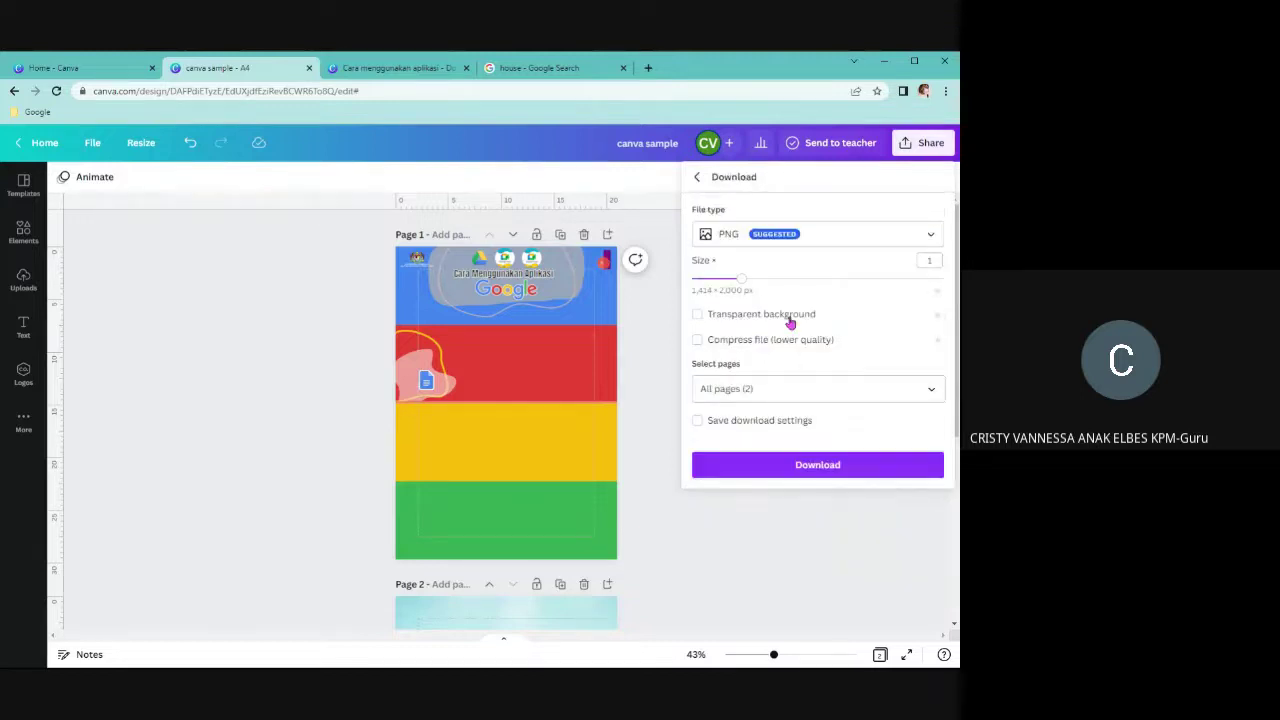
{"action": "left_click", "coordinate": [821, 234]}
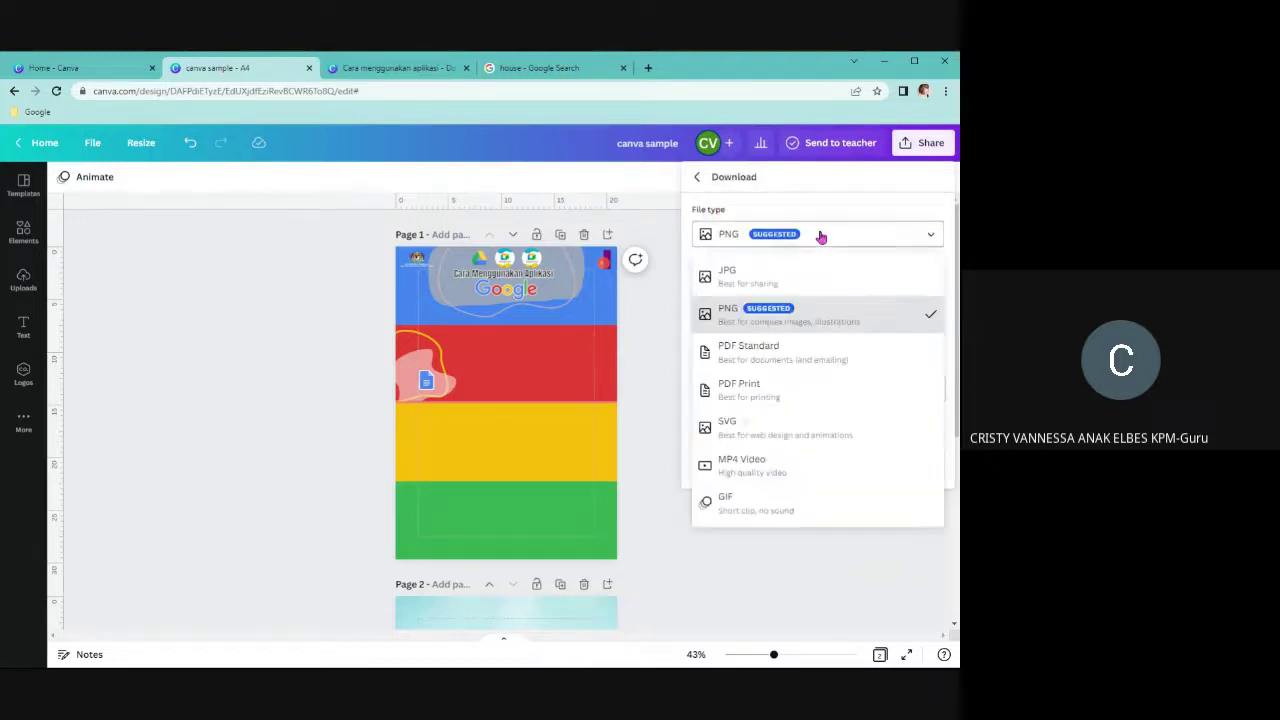
{"action": "left_click", "coordinate": [834, 287]}
{"action": "left_click", "coordinate": [820, 234]}
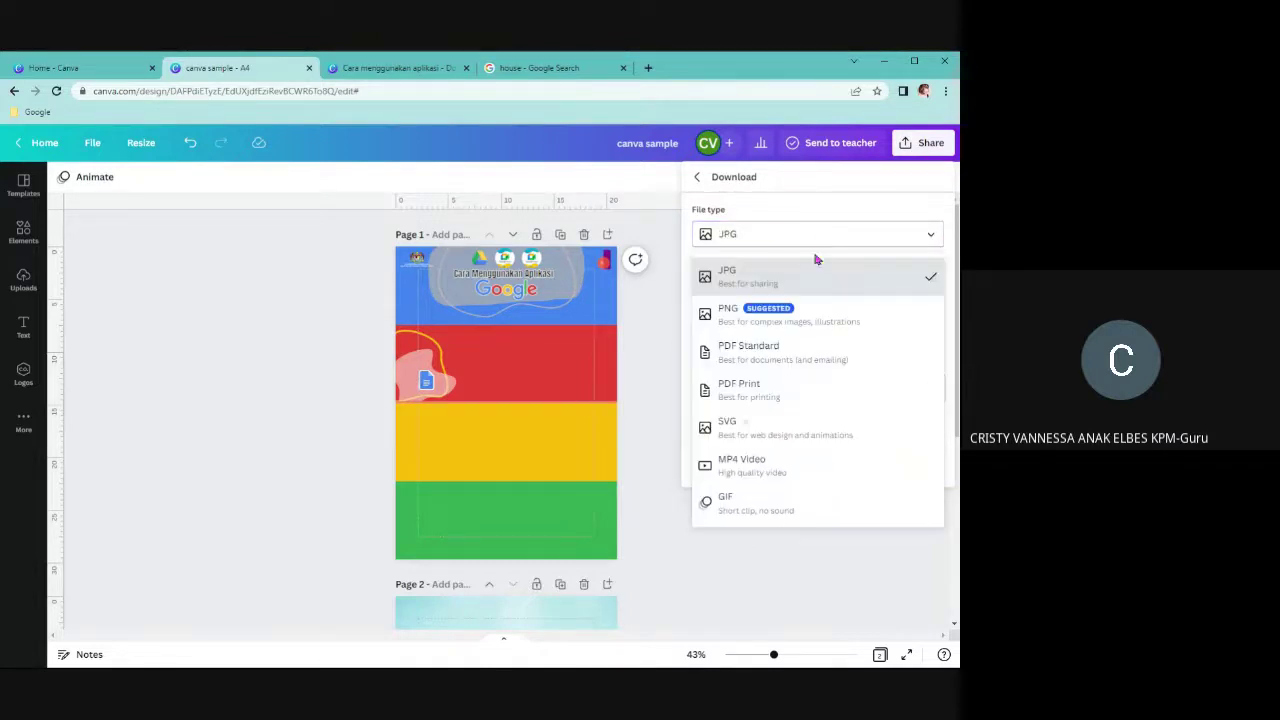
{"action": "left_click", "coordinate": [809, 316]}
{"action": "left_click", "coordinate": [805, 240]}
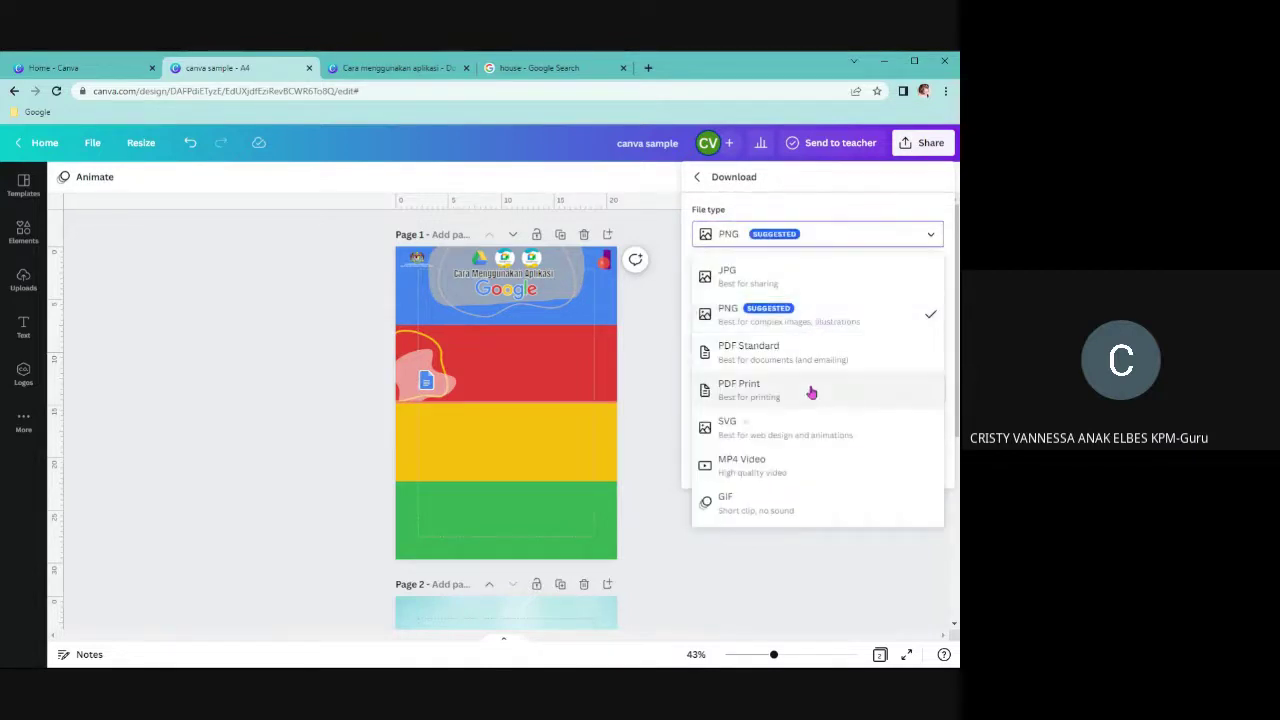
{"action": "left_click", "coordinate": [811, 364]}
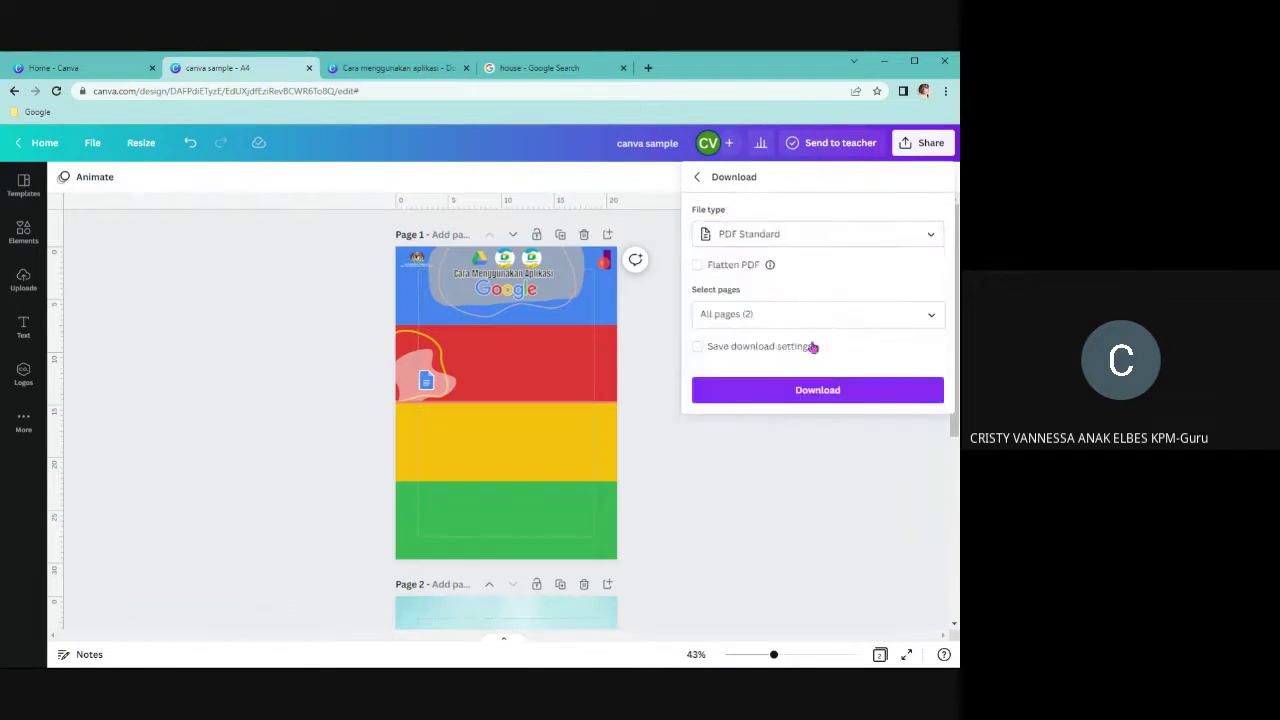
Set the file type to PNG and download all pages of the design
{"action": "left_click", "coordinate": [818, 240]}
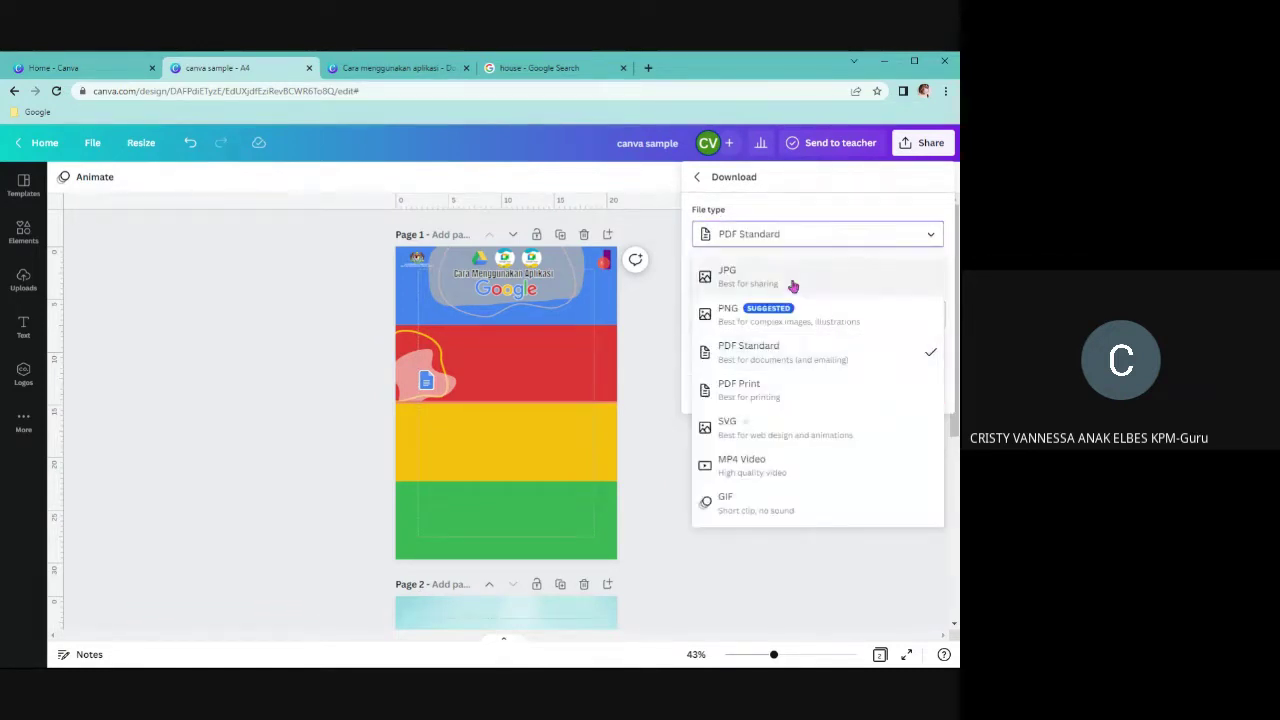
{"action": "left_click", "coordinate": [789, 318]}
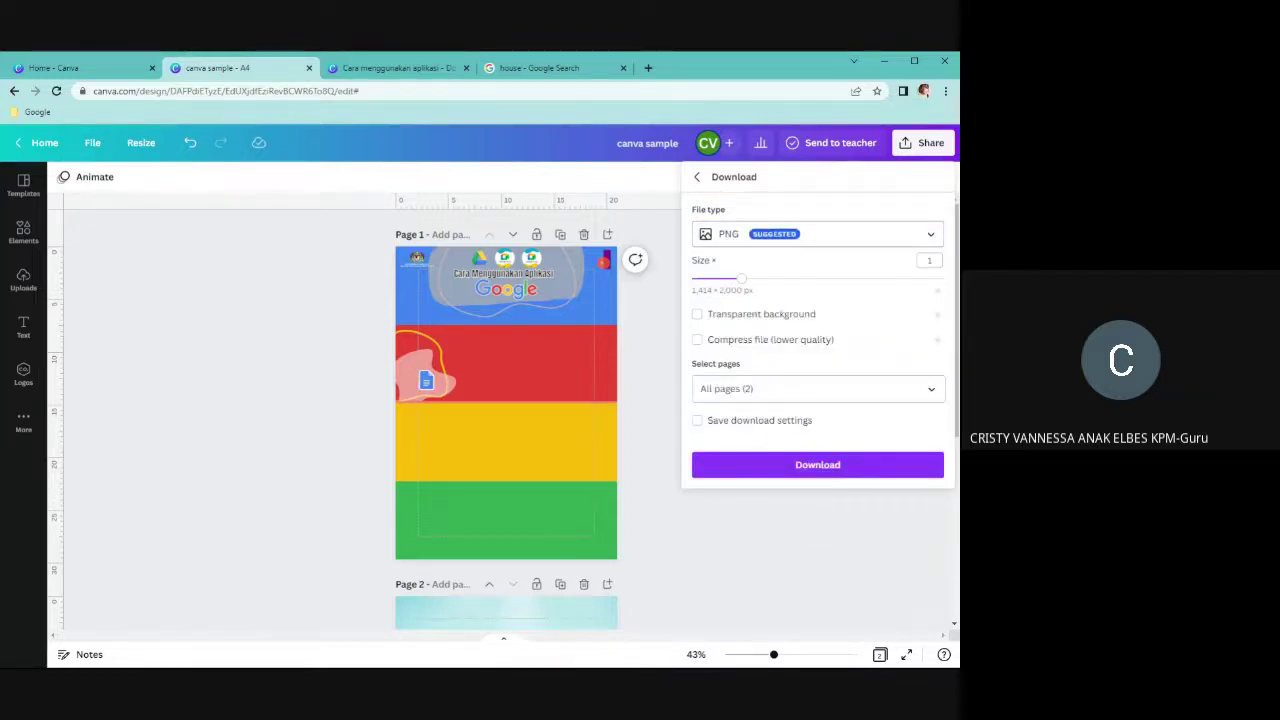
{"action": "left_click", "coordinate": [820, 465]}
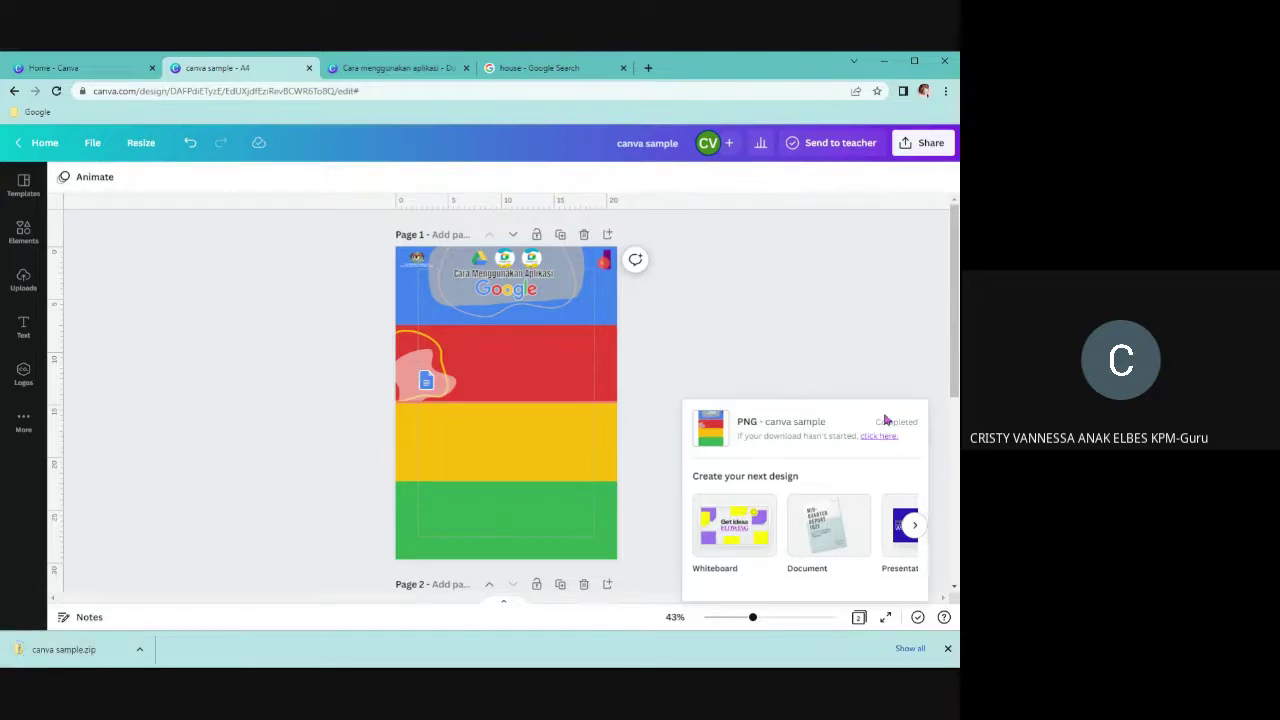
Delete the light blue page 2 from the design
{"action": "scroll", "coordinate": [651, 508], "scroll_direction": "down", "scroll_amount": 4}
{"action": "left_click", "coordinate": [540, 500]}
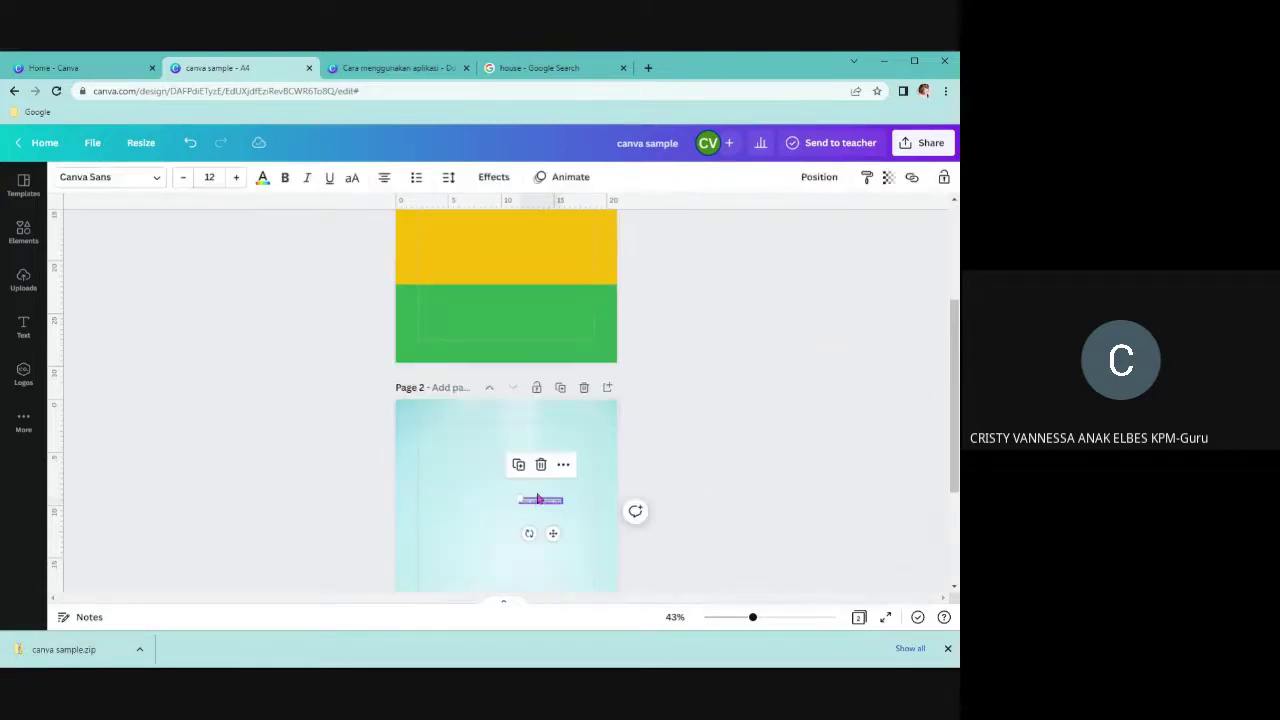
{"action": "left_click", "coordinate": [590, 390]}
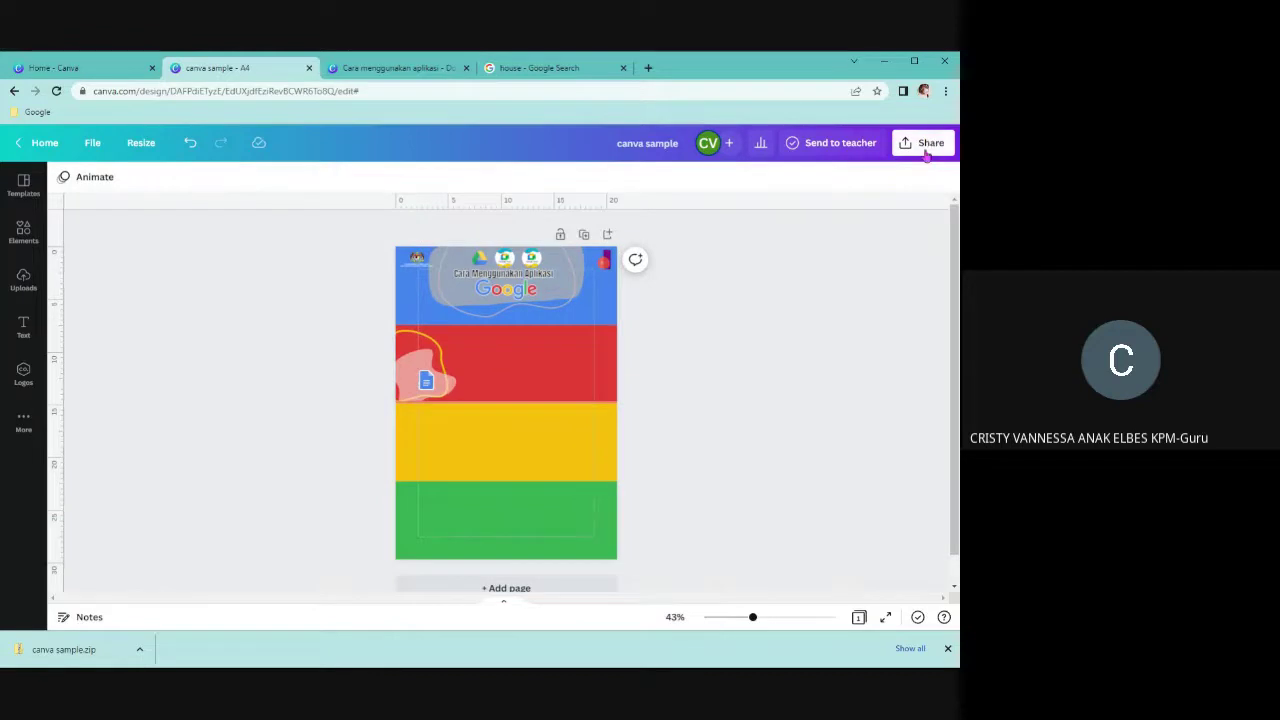
Download the remaining single-page design as PNG and open the downloaded canva sample.png
{"action": "left_click", "coordinate": [927, 150]}
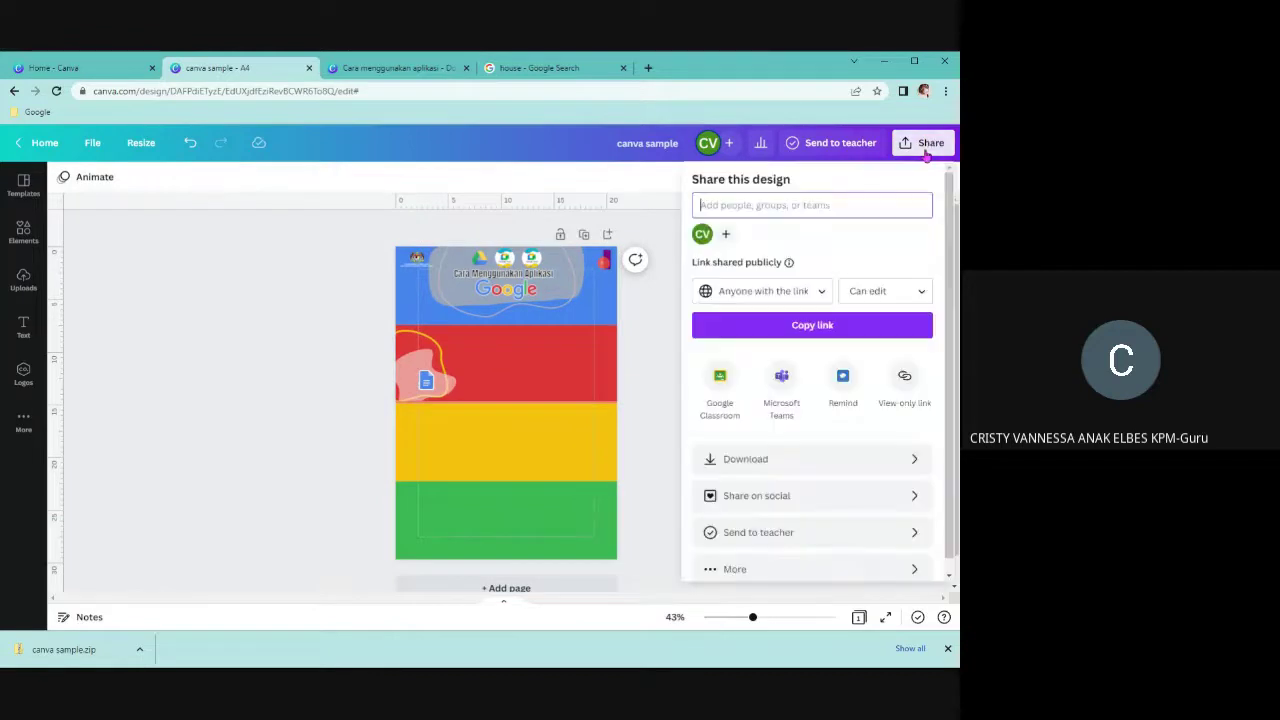
{"action": "left_click", "coordinate": [811, 457]}
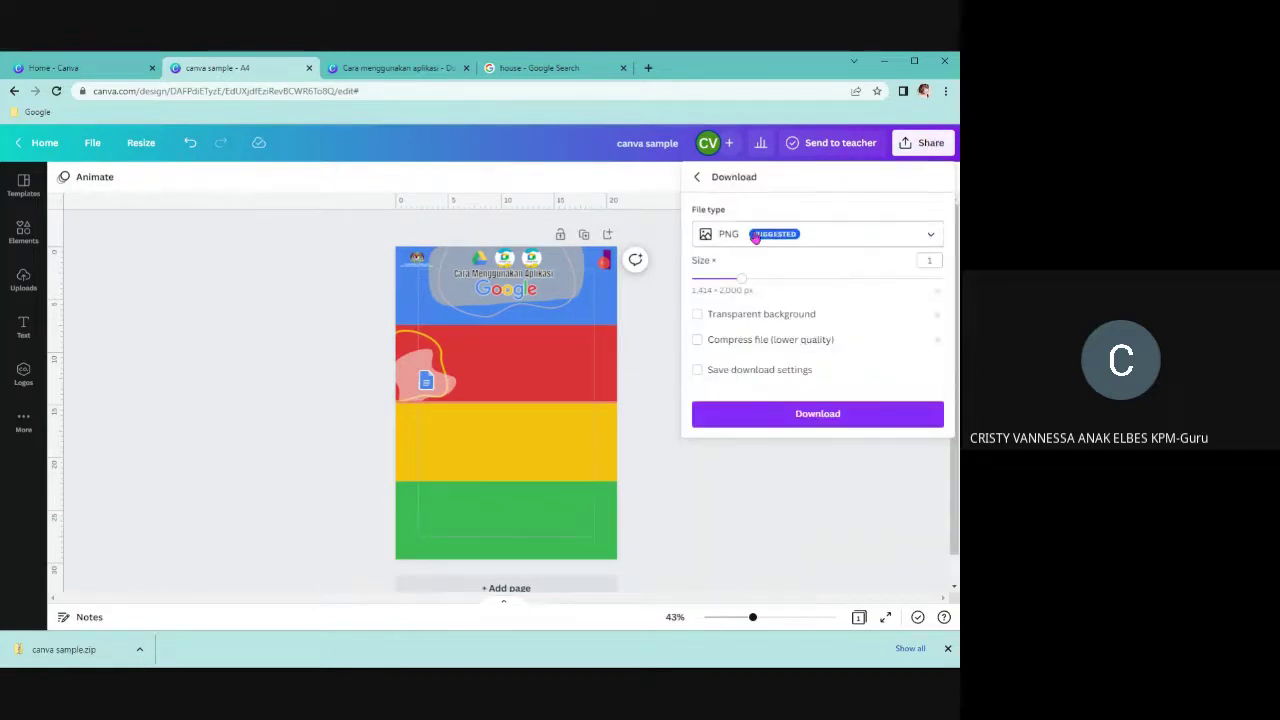
{"action": "left_click", "coordinate": [786, 412]}
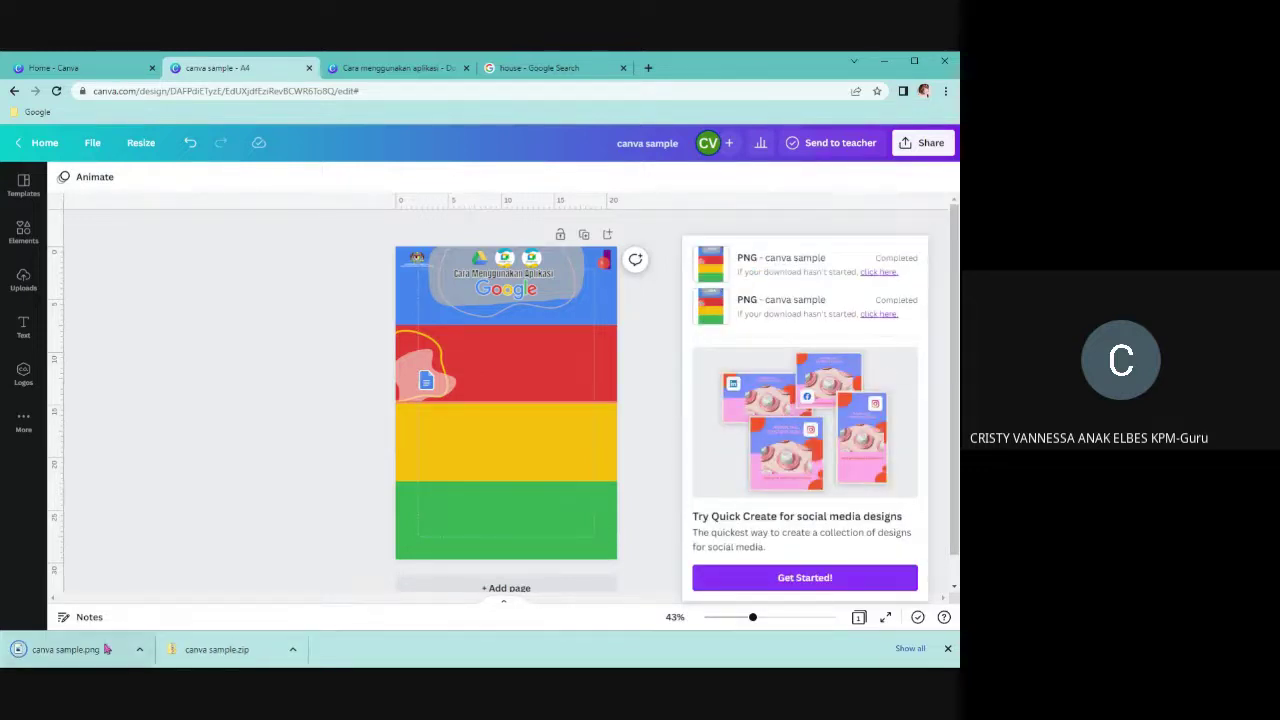
{"action": "left_click", "coordinate": [96, 649]}
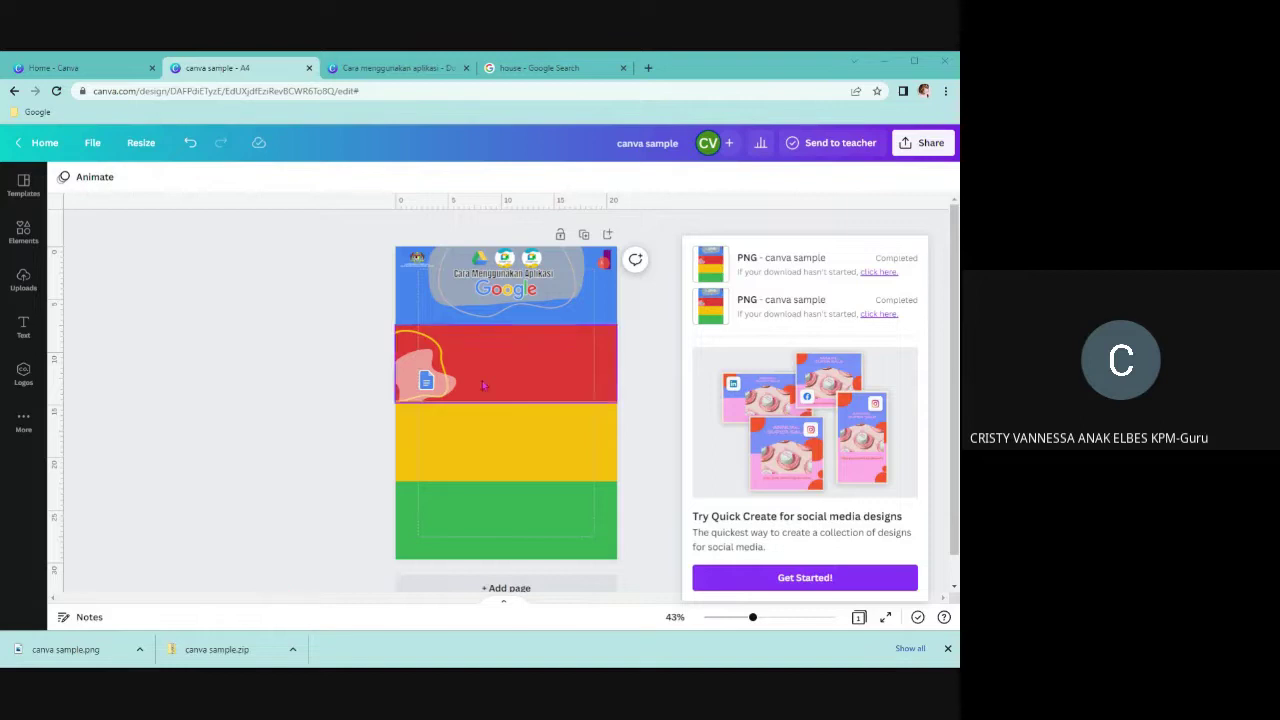
{"action": "left_click", "coordinate": [648, 386]}
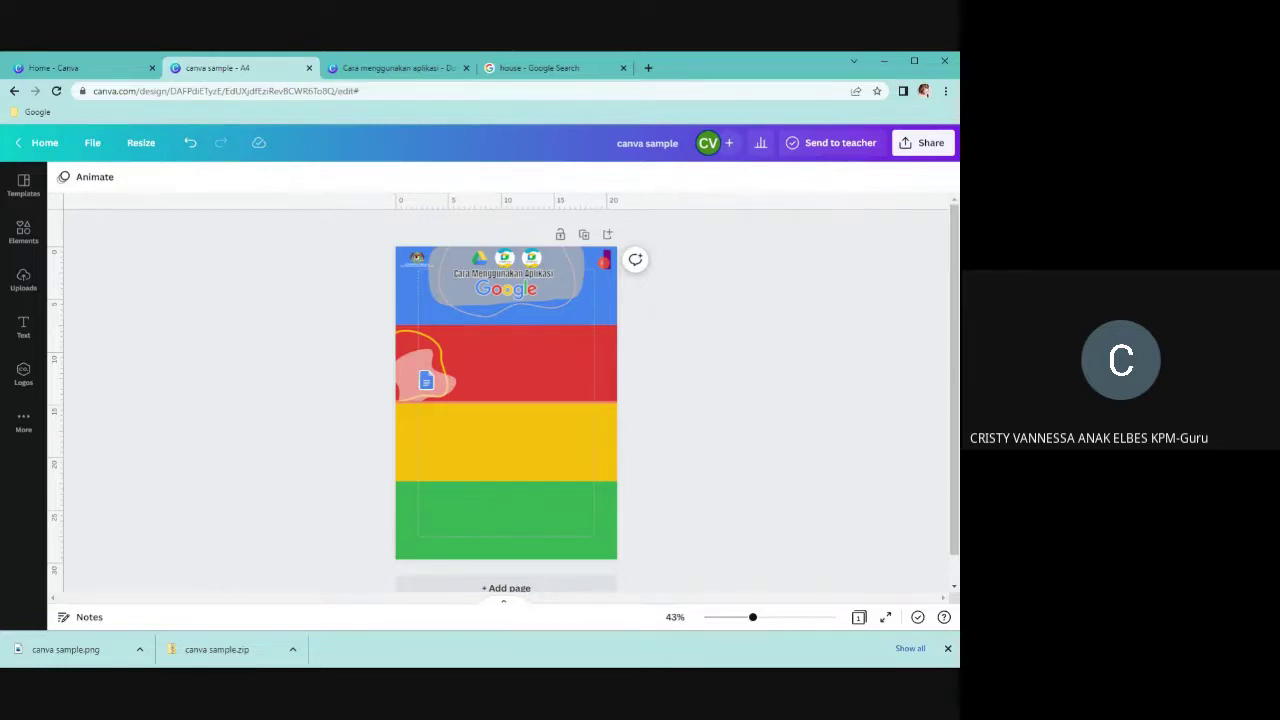
Try restricting the design's link sharing to Only you can access, and set it back to Anyone with the link
{"action": "left_click", "coordinate": [906, 143]}
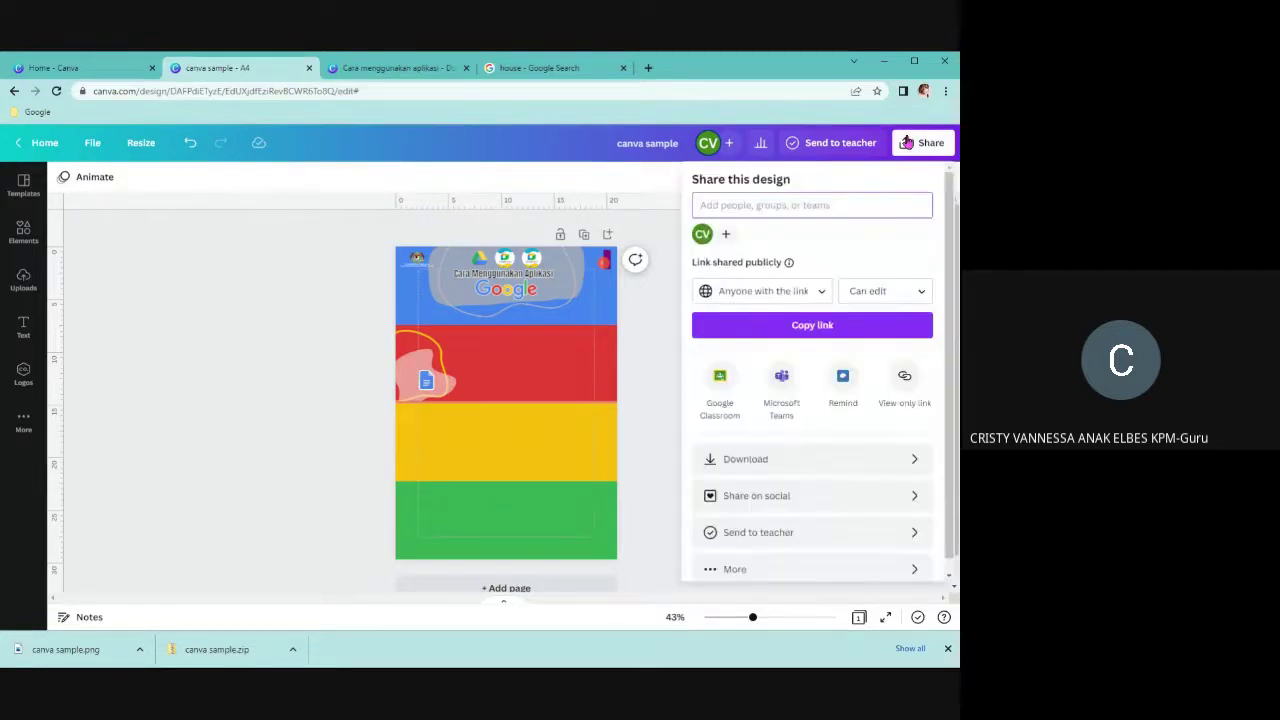
{"action": "left_click", "coordinate": [814, 300]}
{"action": "left_click", "coordinate": [808, 333]}
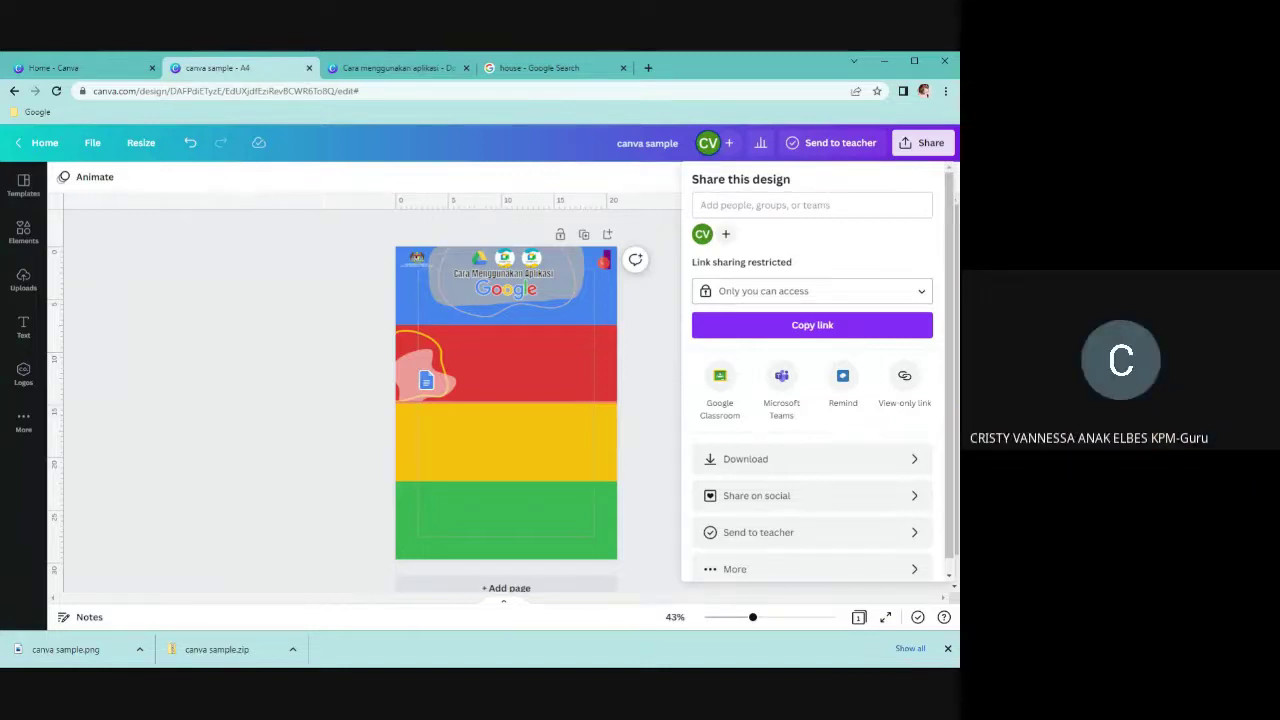
{"action": "left_click", "coordinate": [806, 292]}
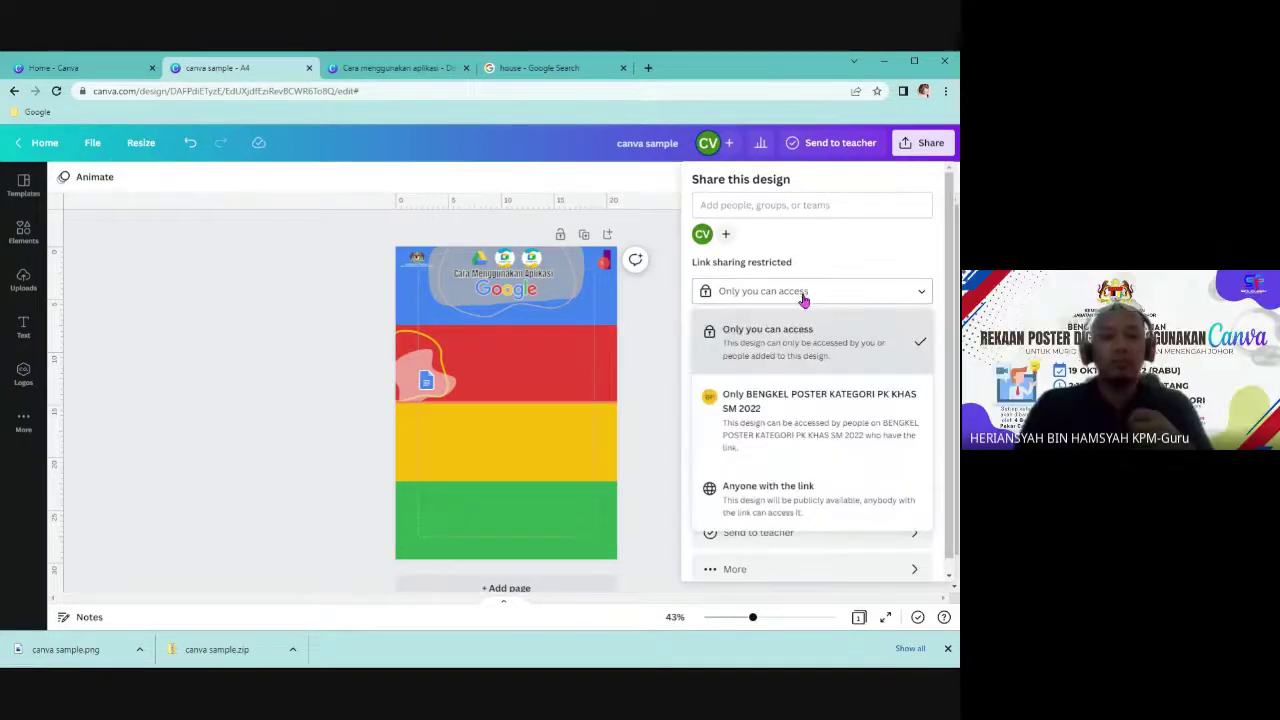
{"action": "left_click", "coordinate": [765, 508]}
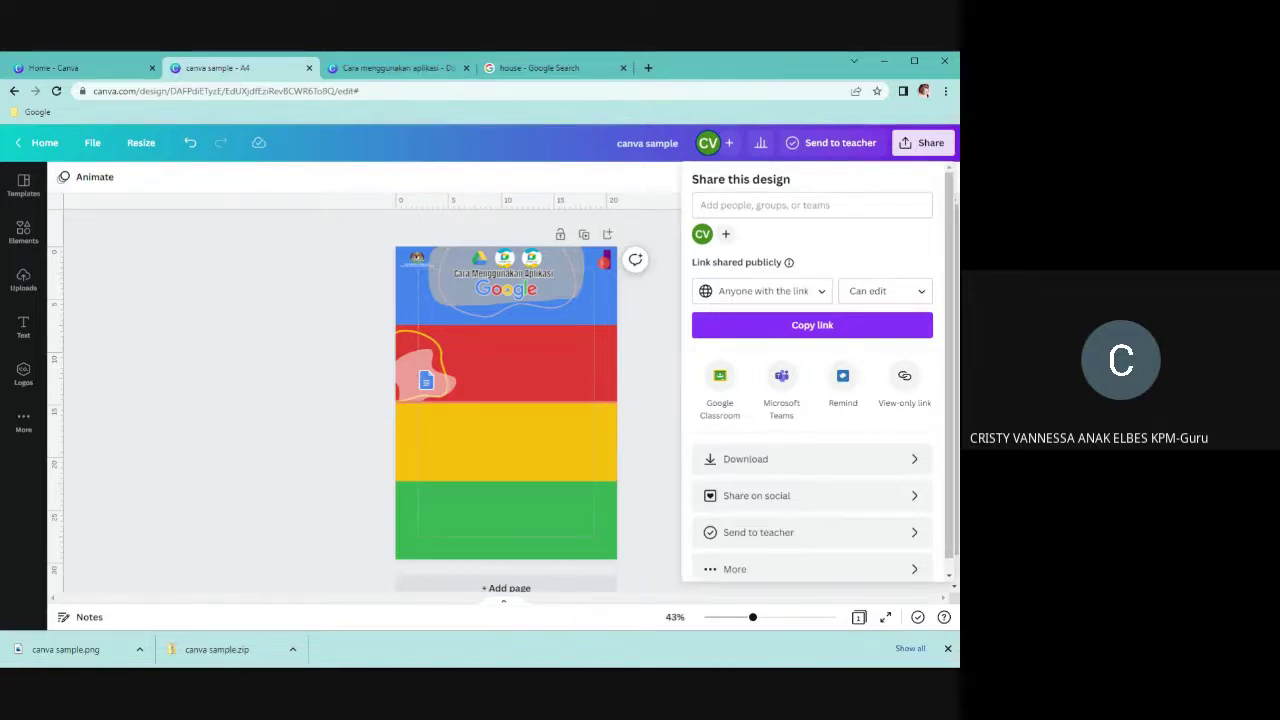
{"action": "left_click", "coordinate": [666, 244]}
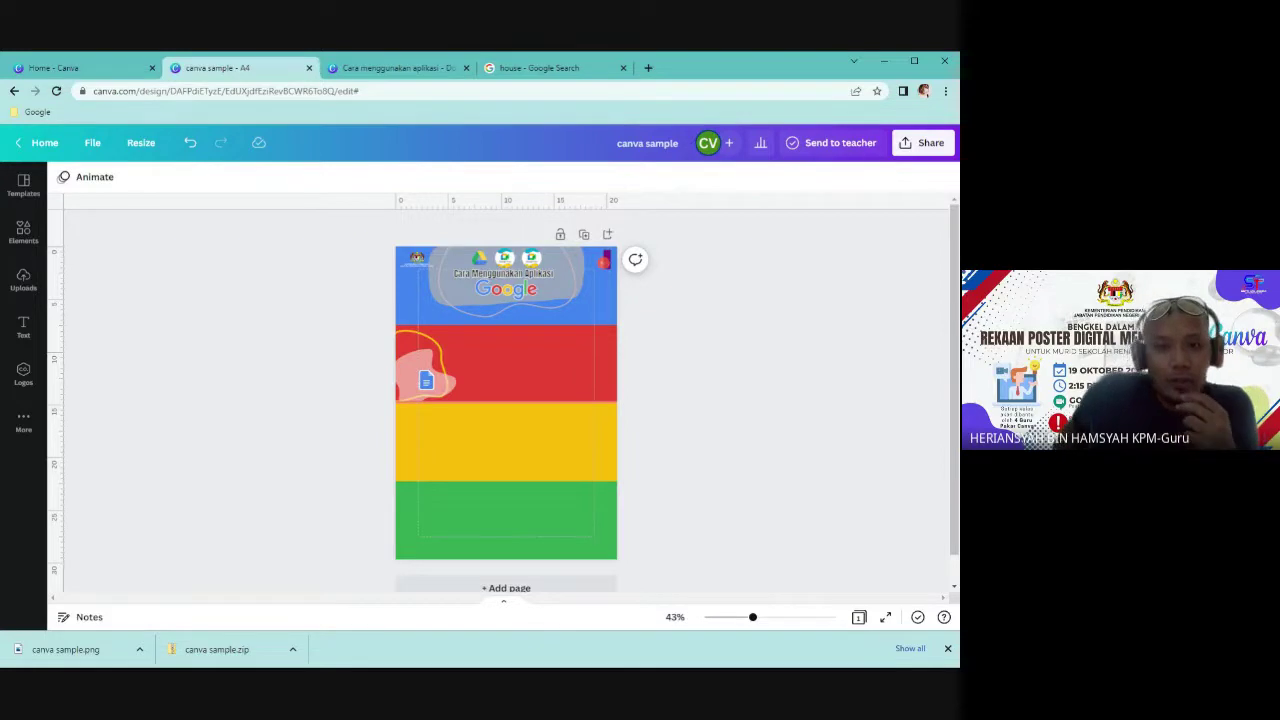
Close the browser's list of downloaded files and minimize the browser window
{"action": "left_click", "coordinate": [947, 649]}
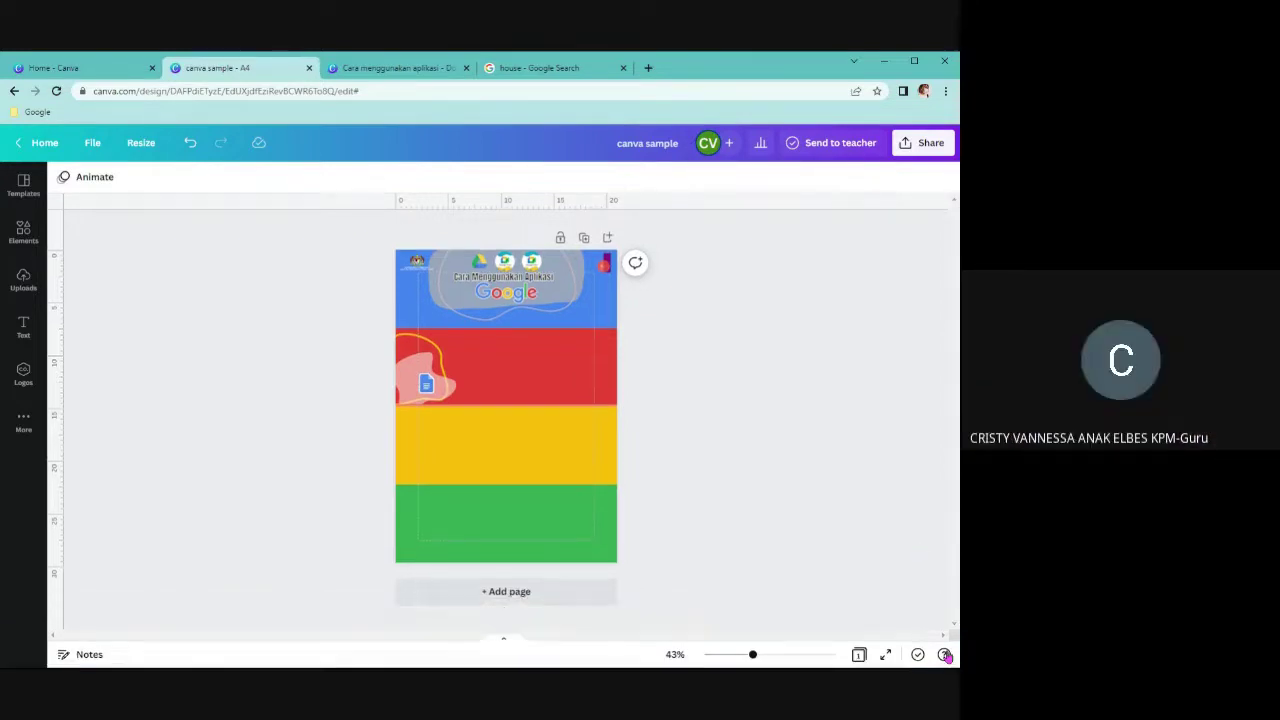
{"action": "left_click", "coordinate": [886, 62]}
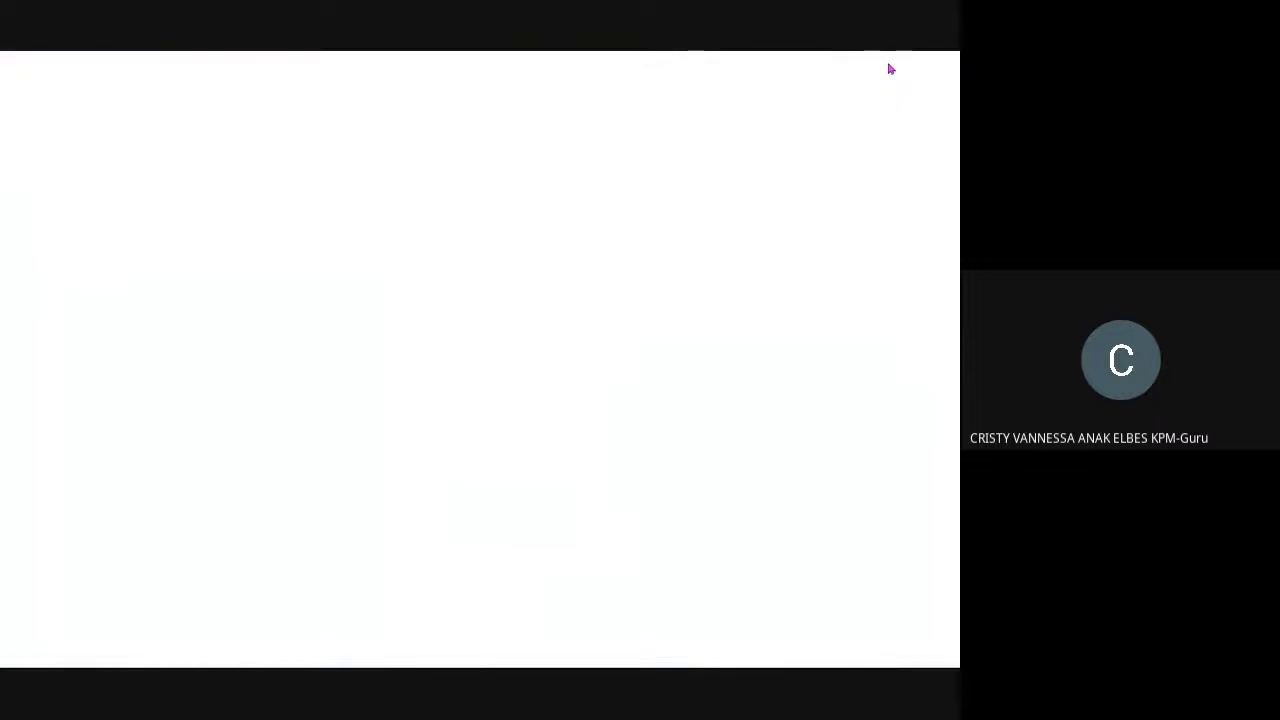